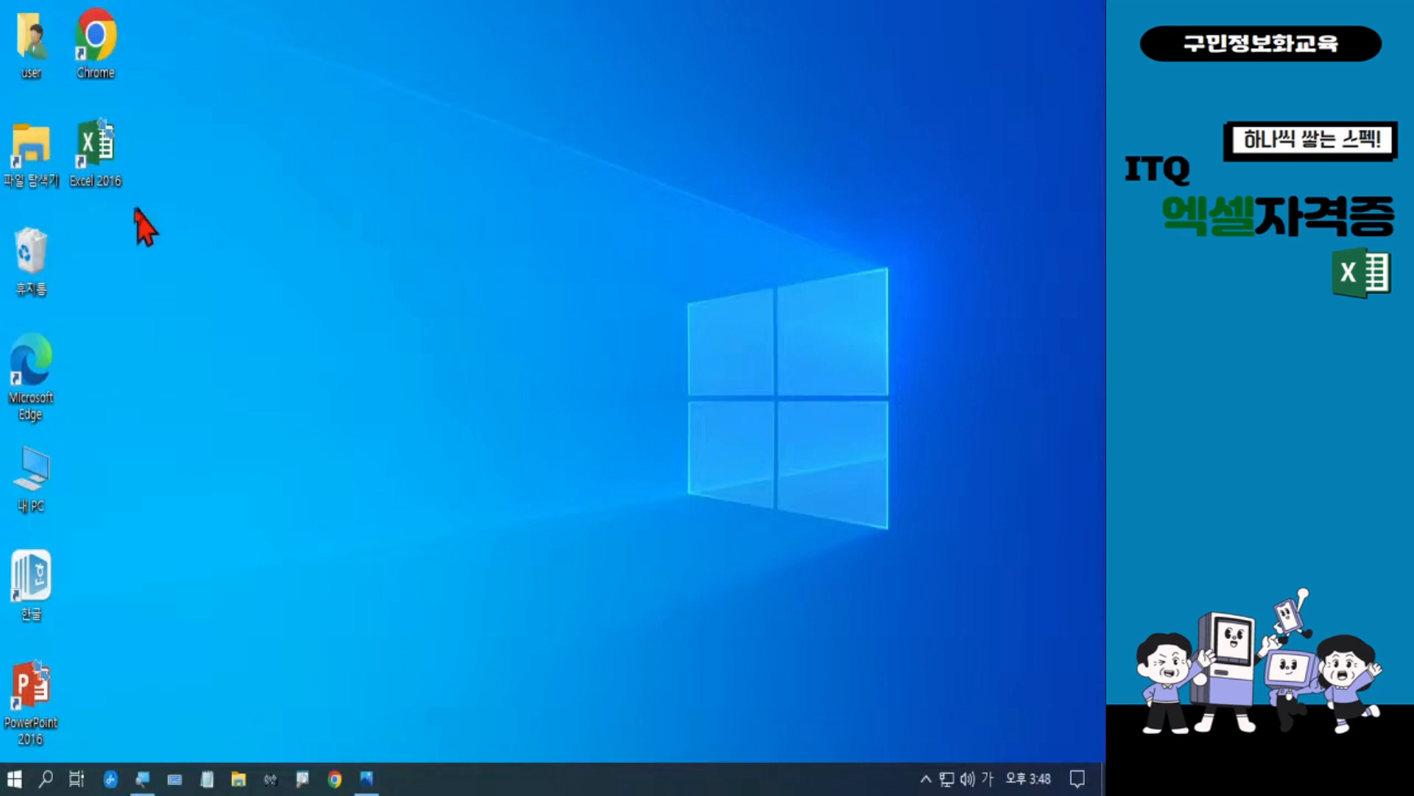
Move the File Explorer and 내 PC desktop icons into the second column, beneath the Excel 2016 icon
drag(37, 175, 108, 271)
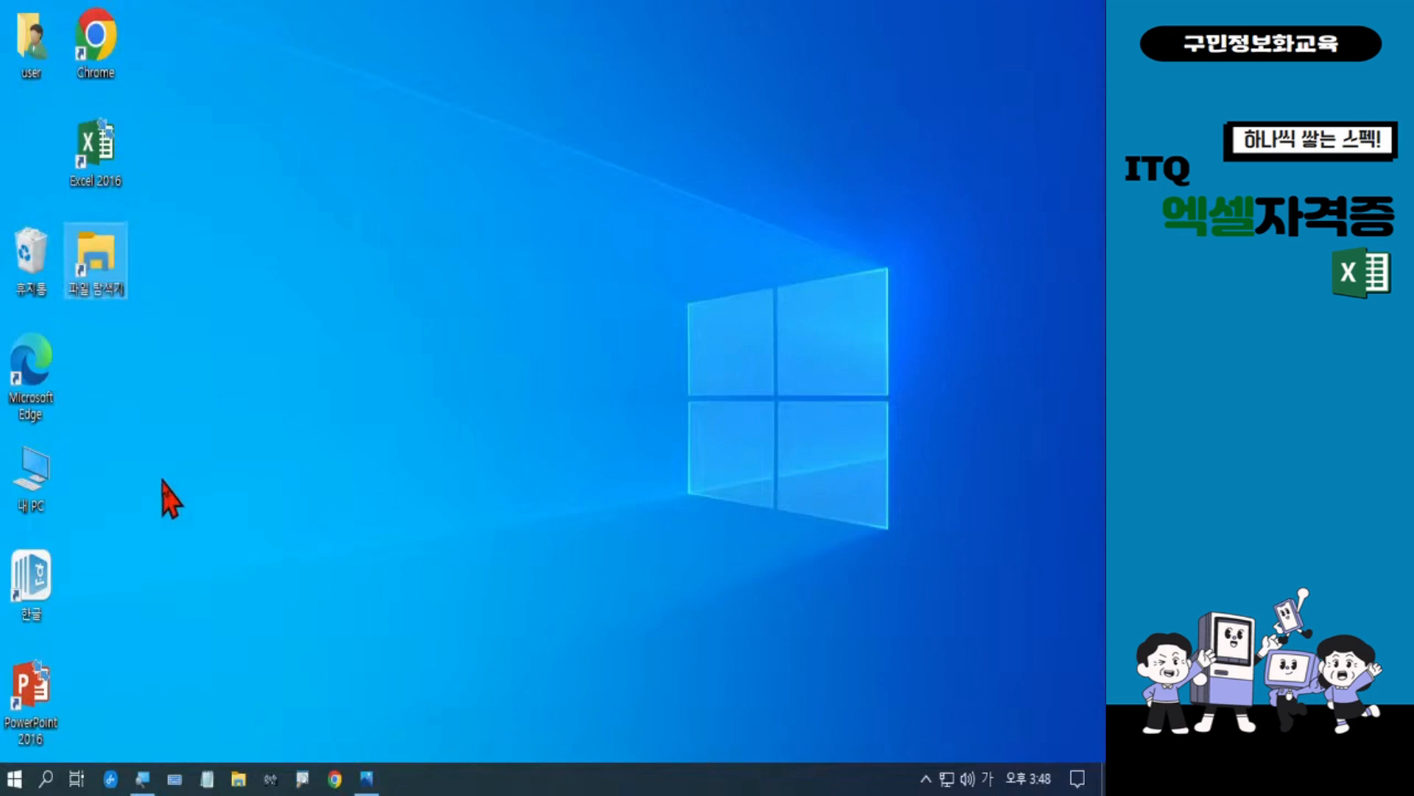
drag(41, 515, 127, 381)
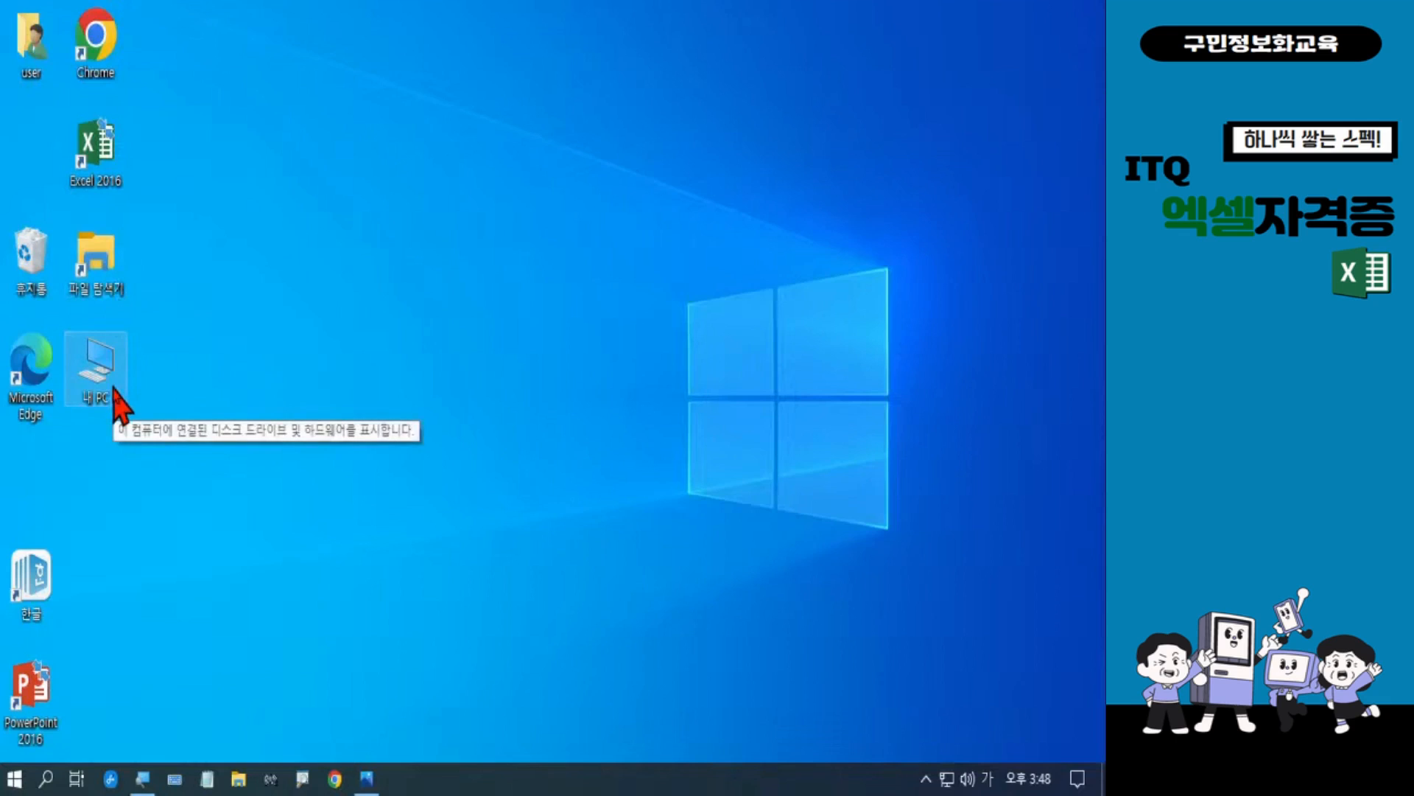
key(ctrl)
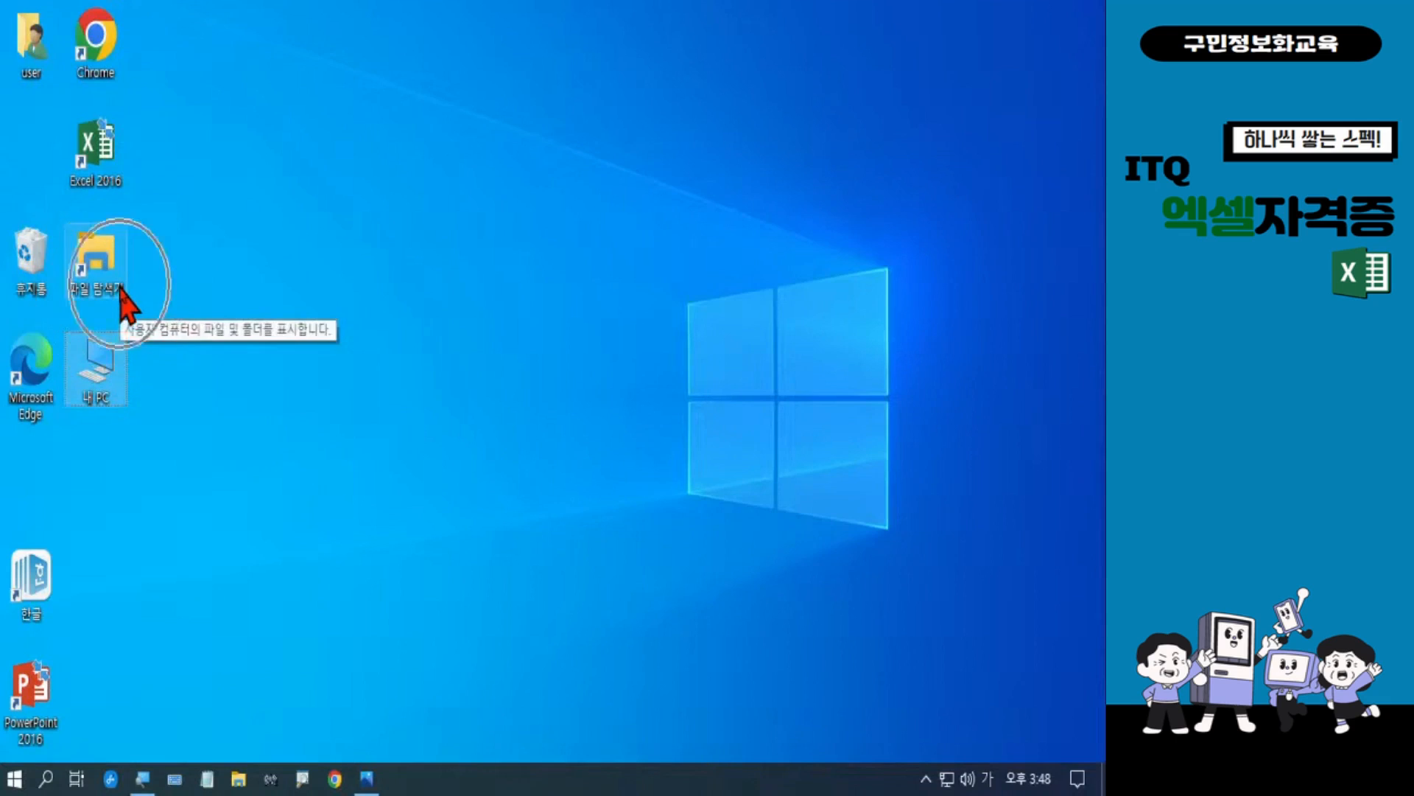
key(ctrl)
key(ctrl)
key(ctrl)
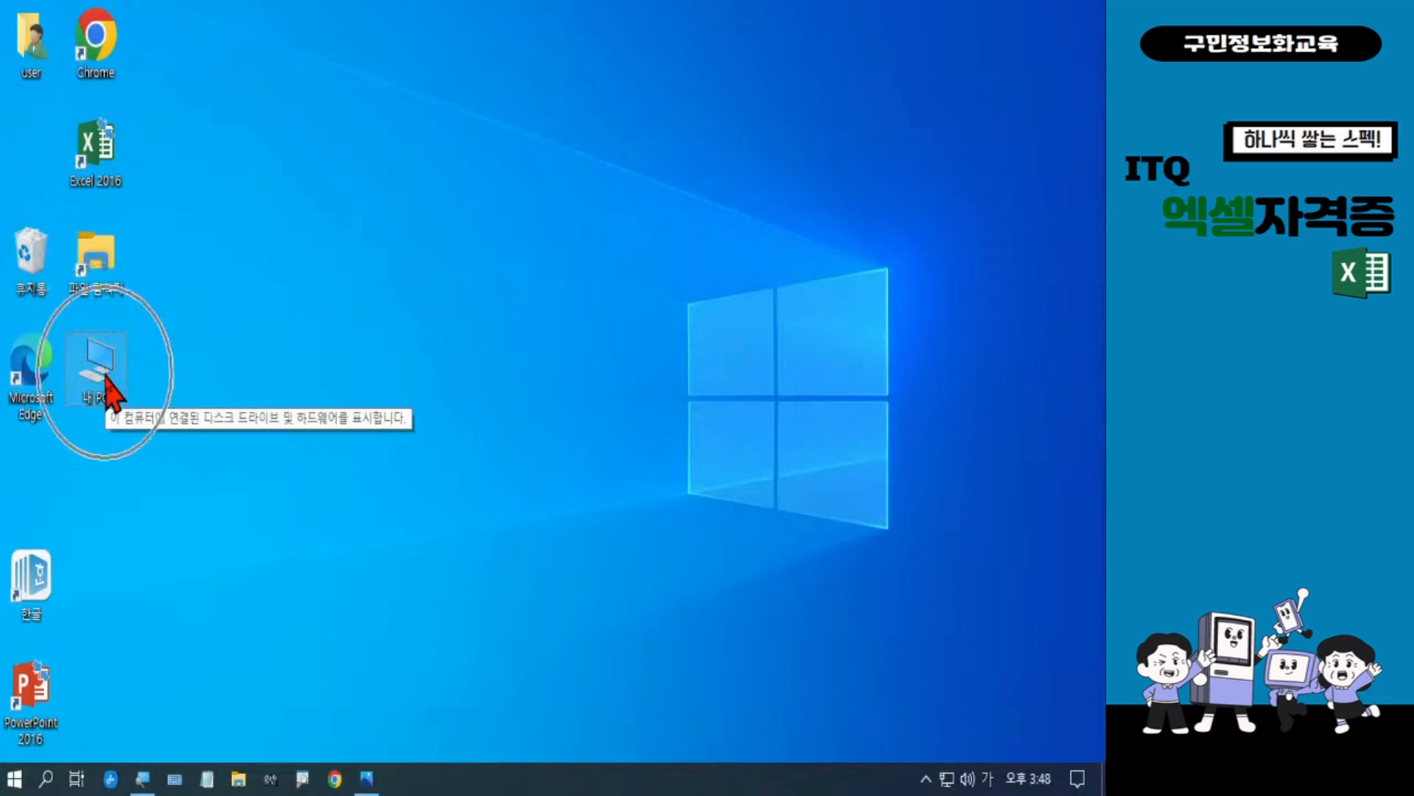
key(ctrl)
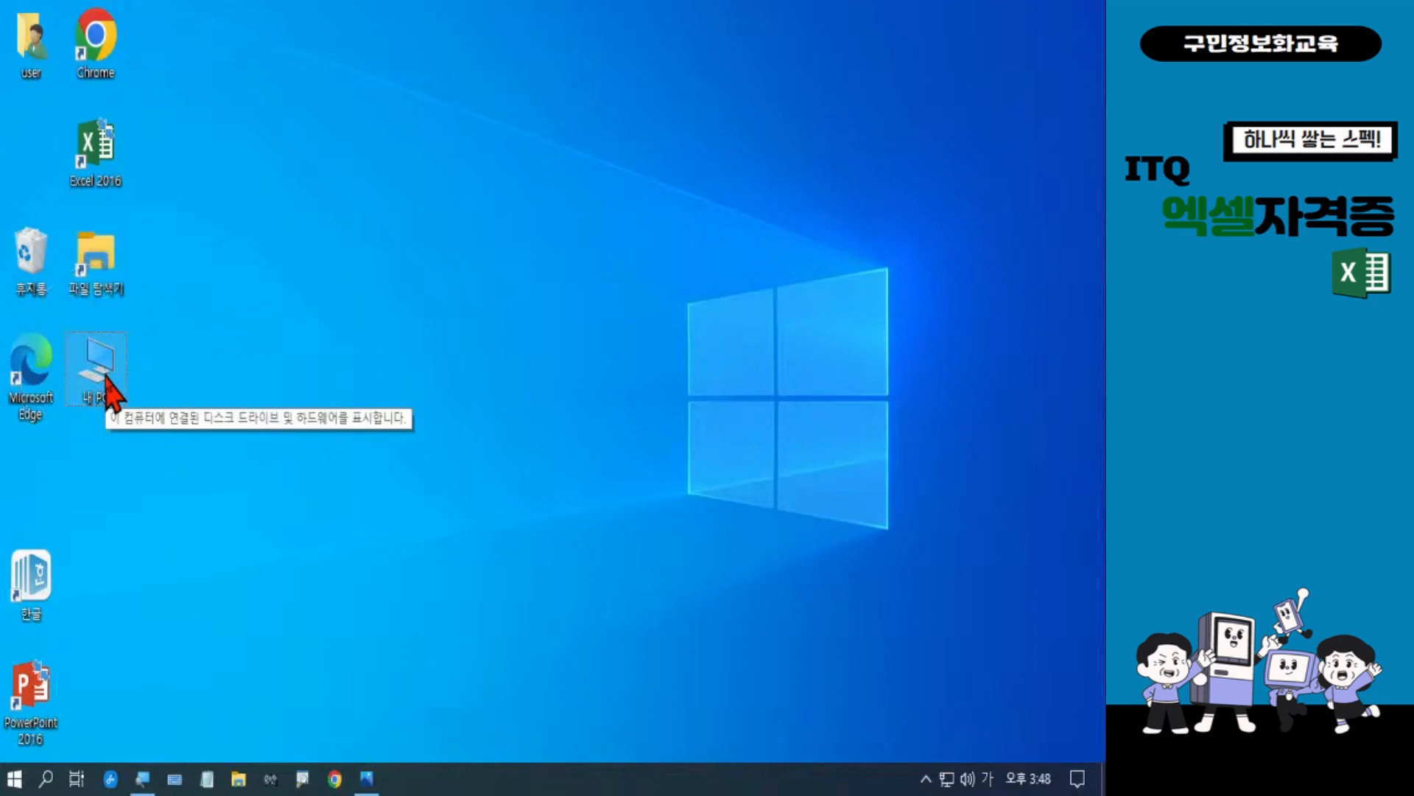
Open File Explorer in a maximised window and go to the 문서 folder
key(super+e)
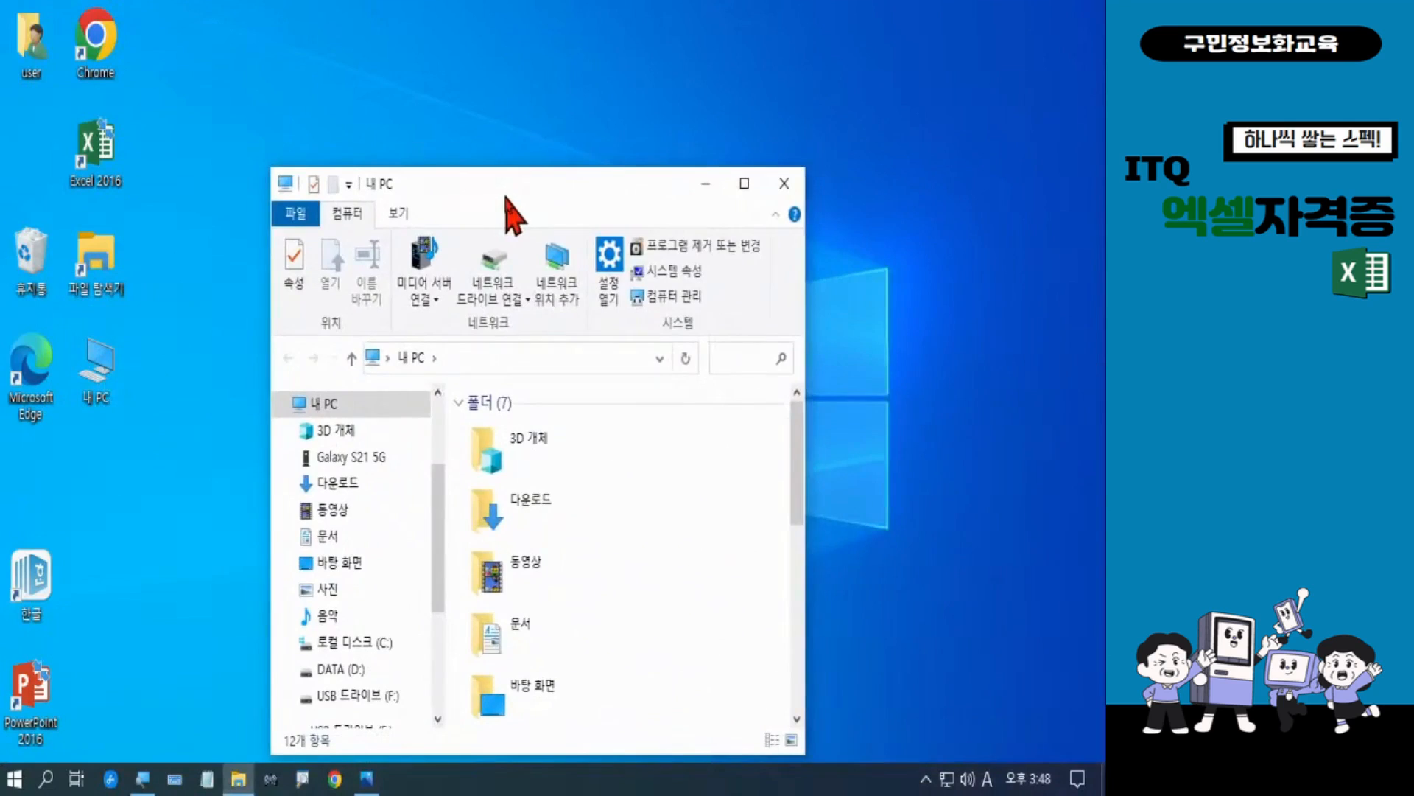
double_click(507, 197)
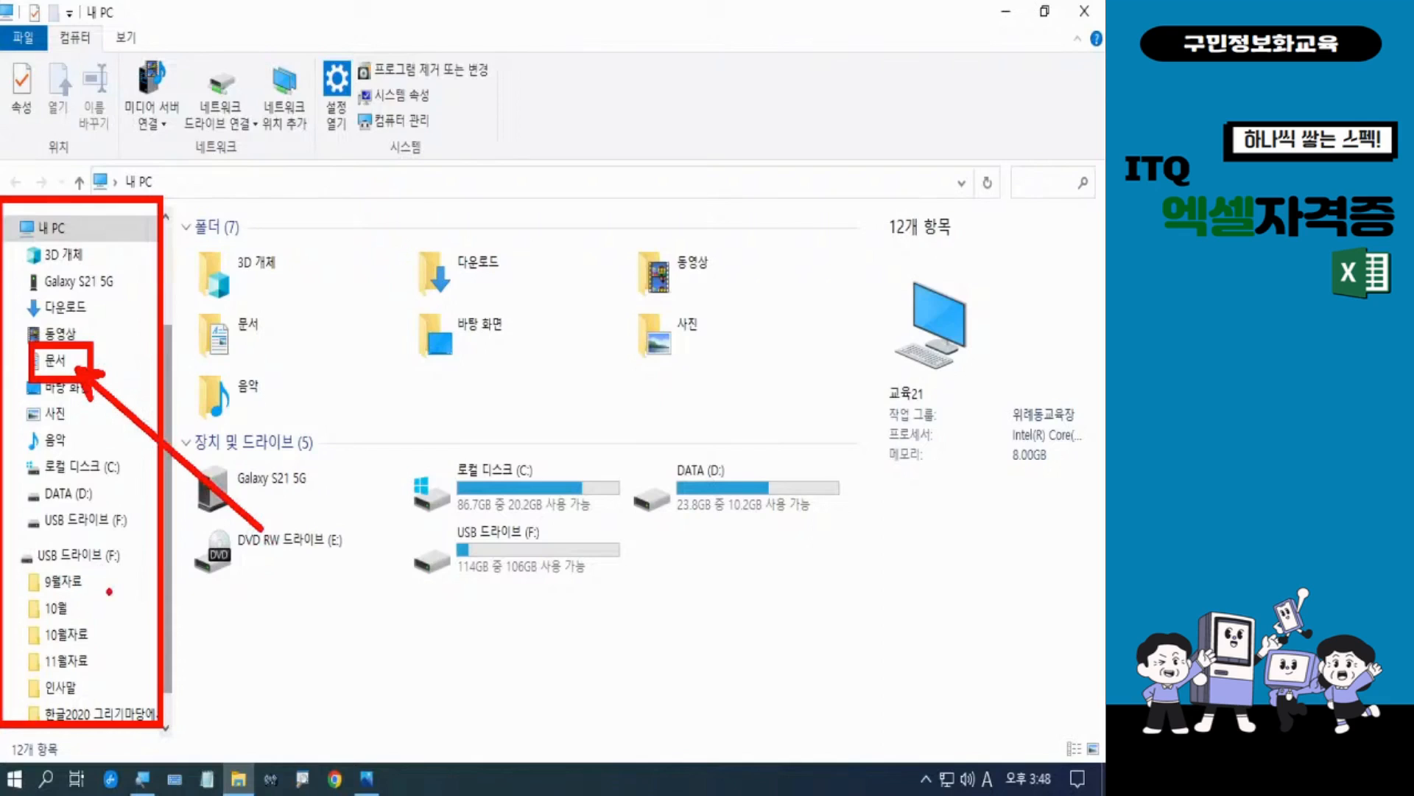
click(76, 361)
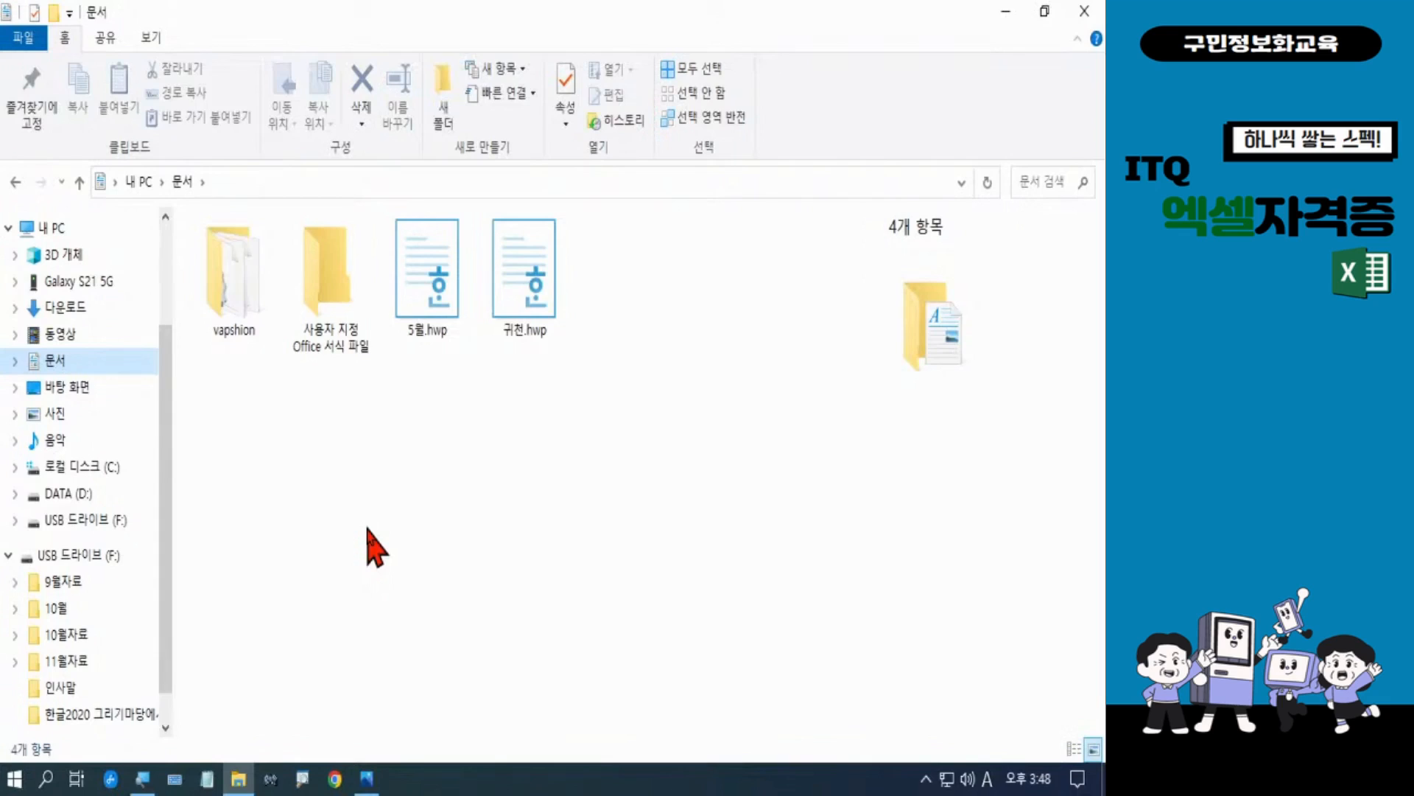
Create a new folder named ITQ inside the 문서 folder
right_click(404, 441)
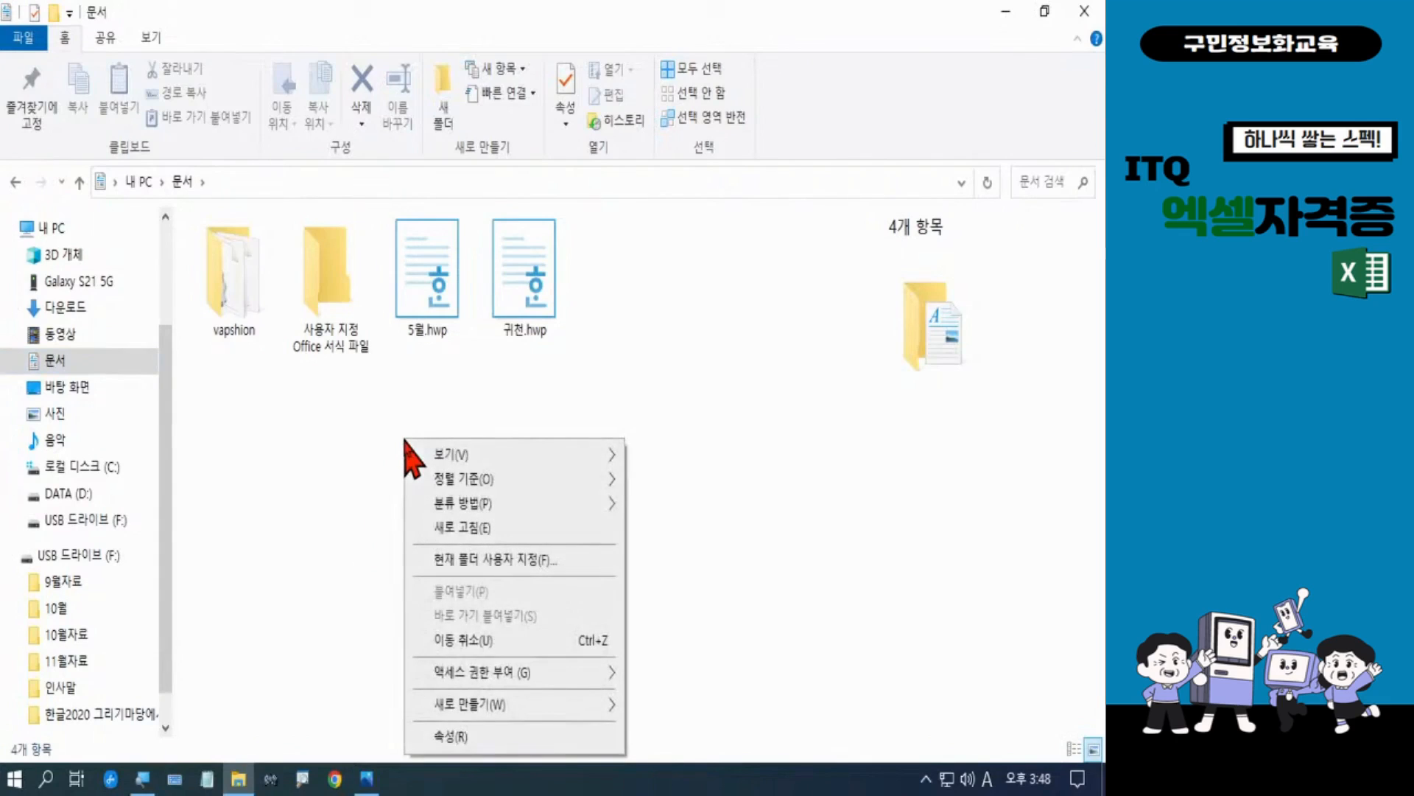
mouse_move(445, 711)
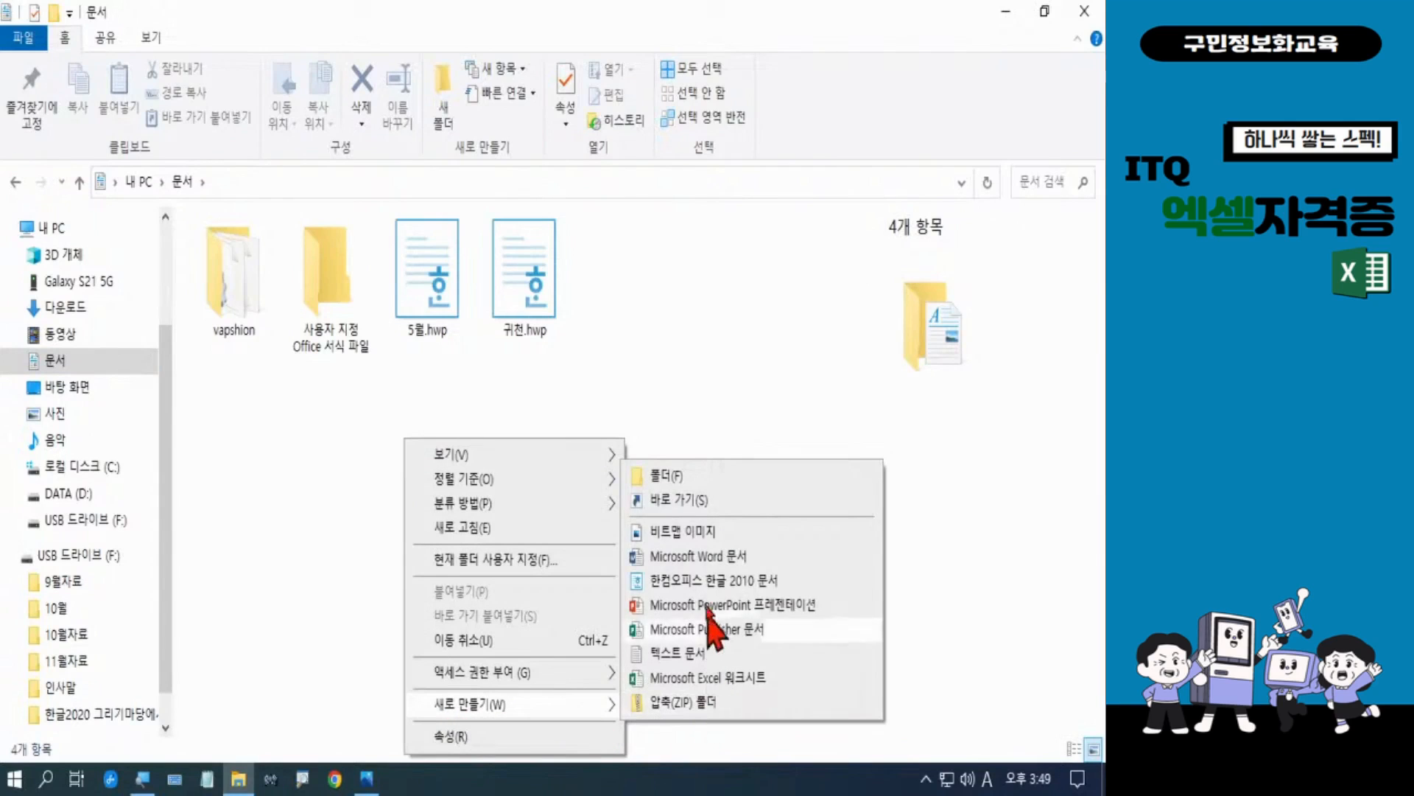
click(693, 477)
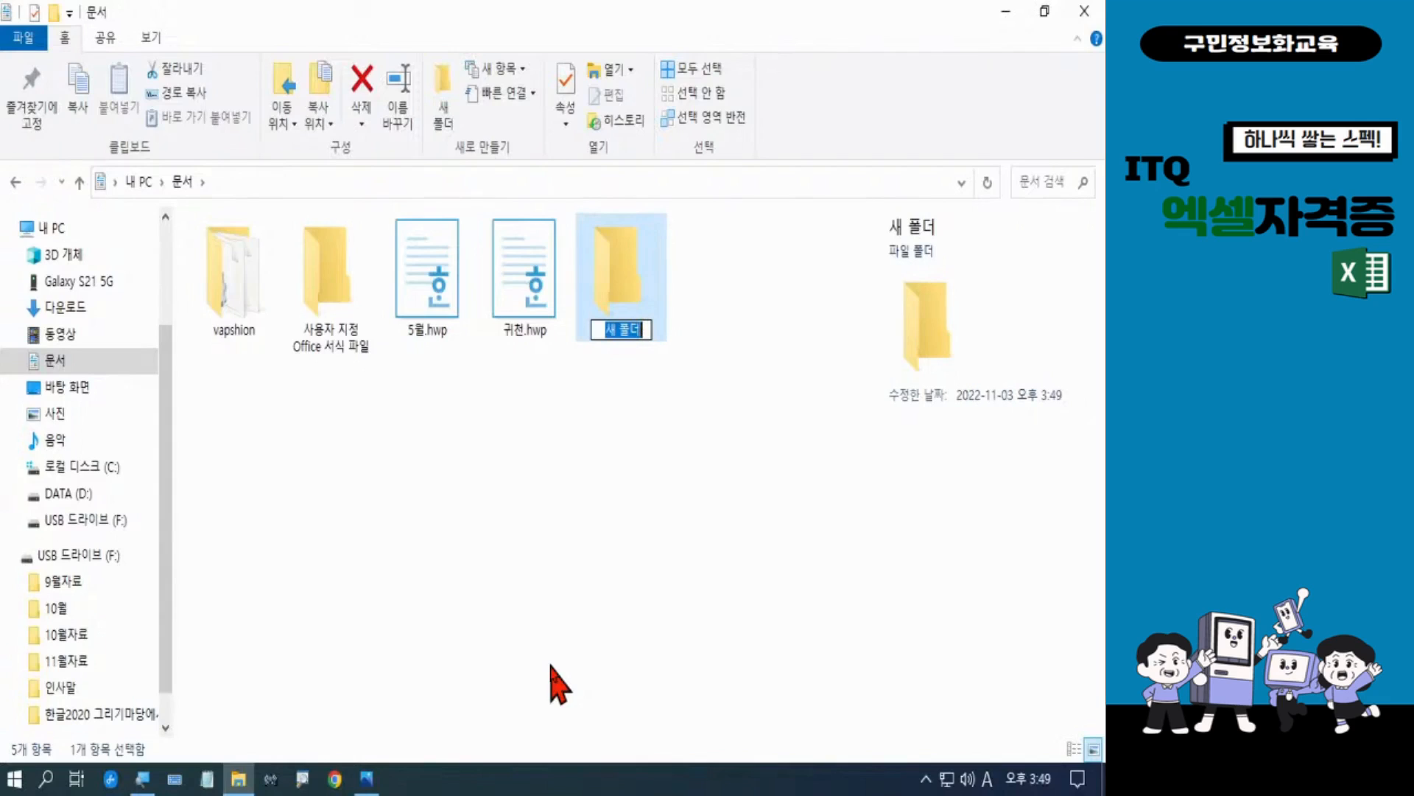
key(Hangul)
text(ㅑㅅㅂ)
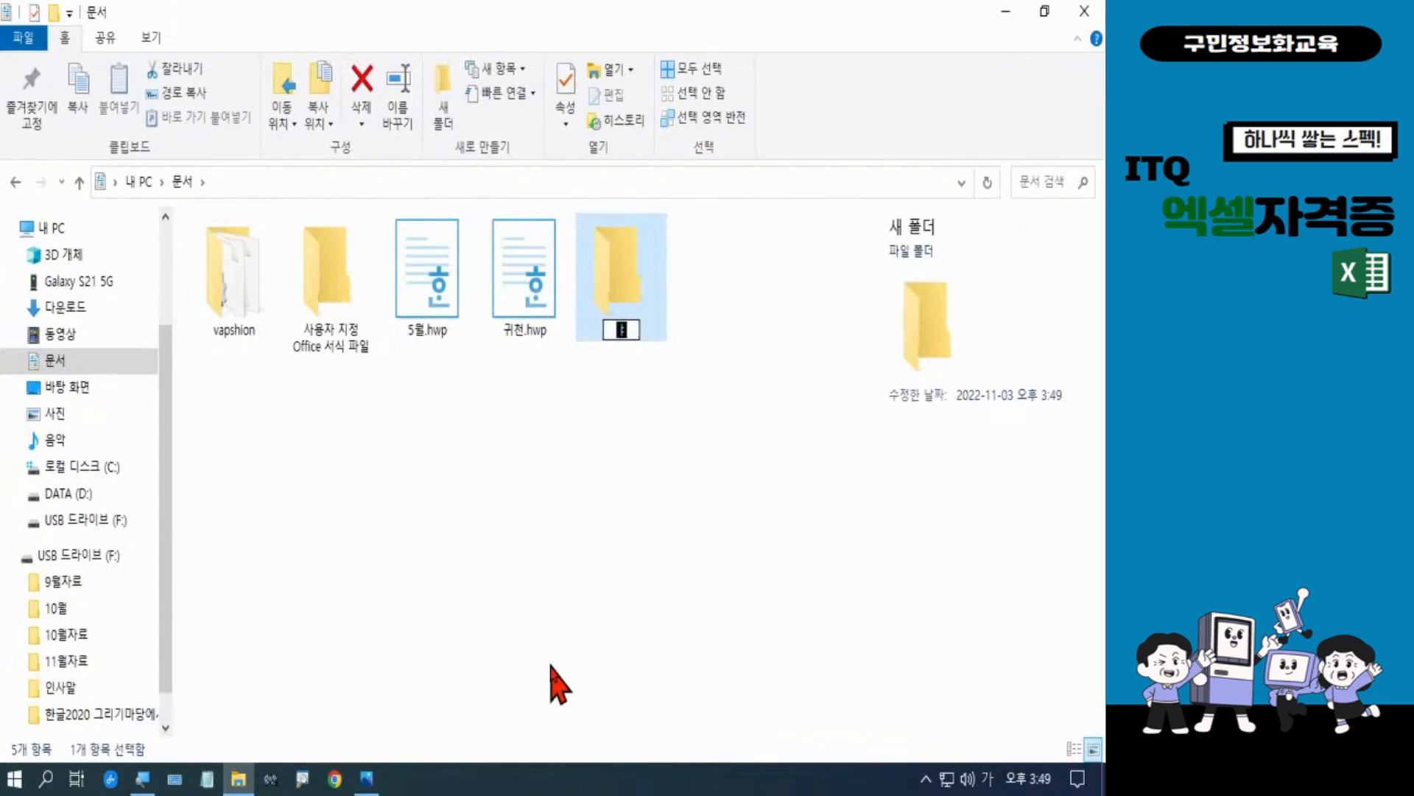
key(BackSpace)
key(BackSpace)
key(BackSpace)
key(Hangul)
text(ITQ)
key(Return)
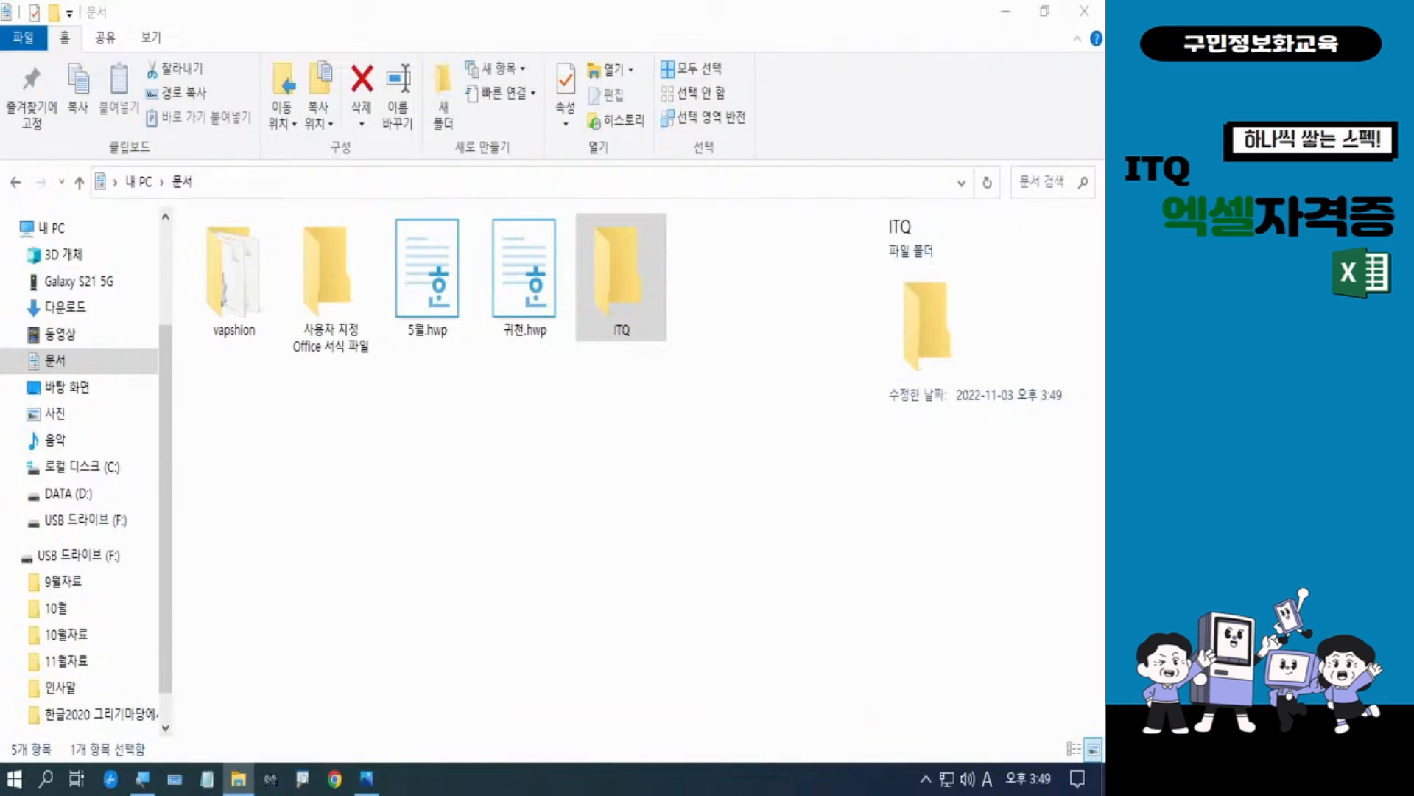
Switch the keyboard input to Korean and close the 문서 folder window
key(Hangul)
key(Hangul)
key(Hangul)
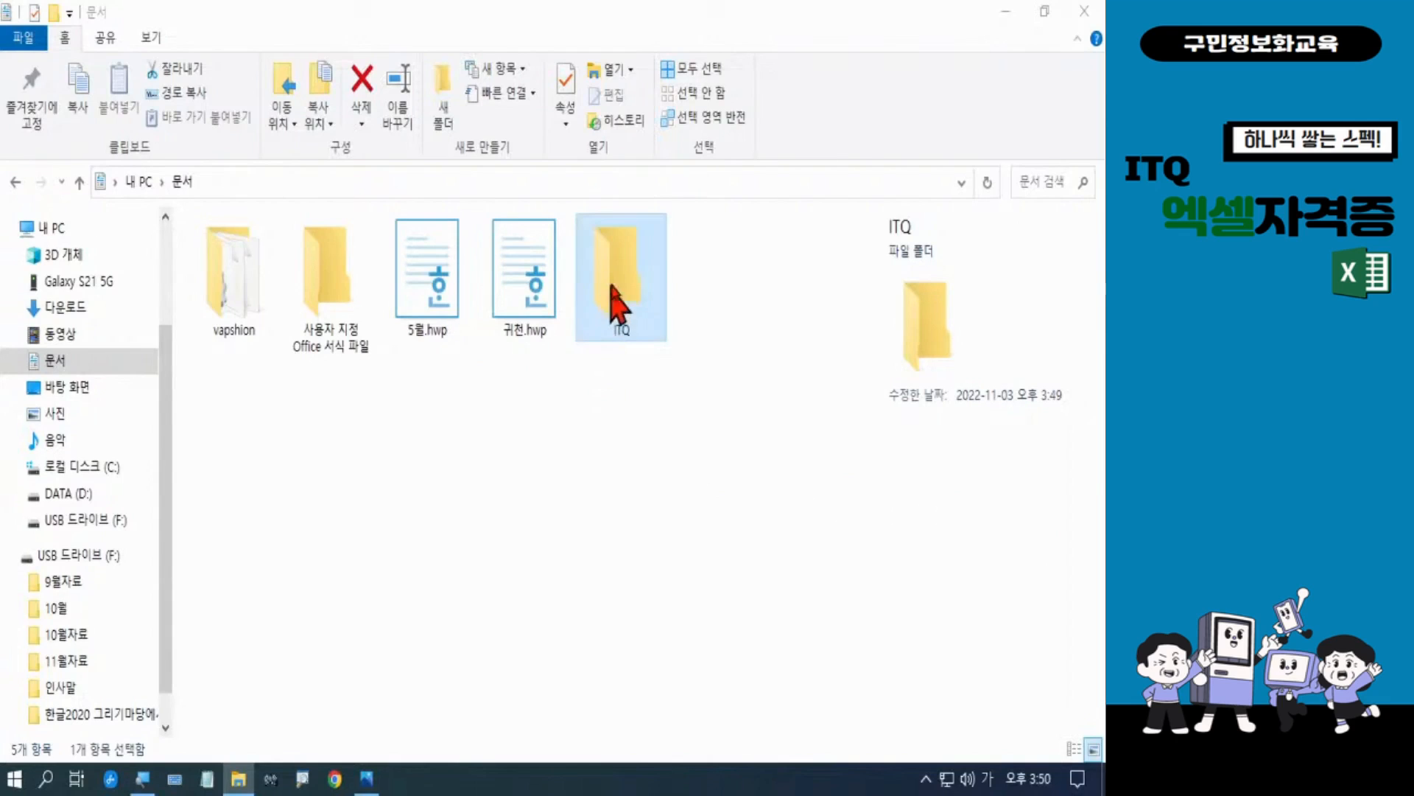
click(1077, 14)
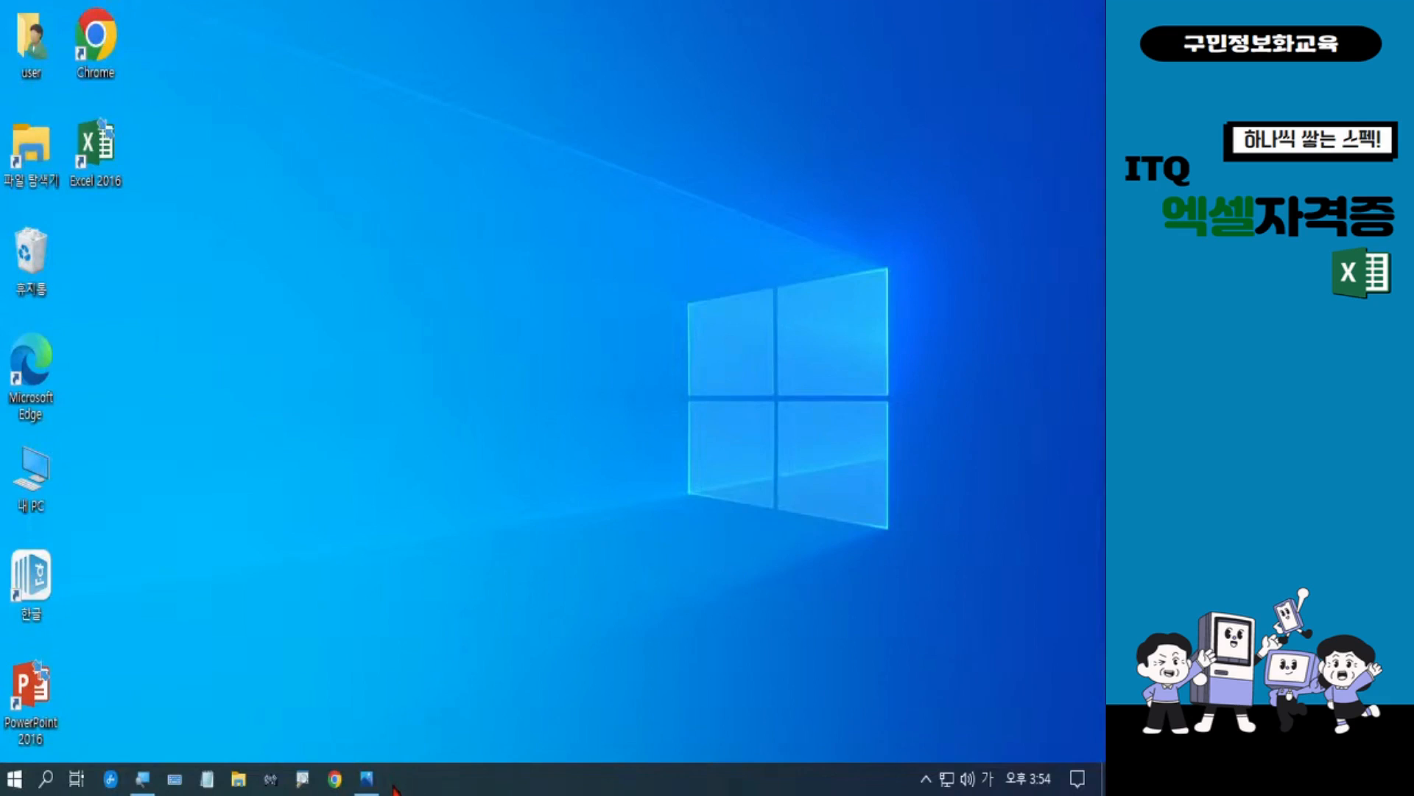
Bring up the 수험자 유의사항 image and examine the file name format, answer folder path and example file name, marking each one
click(366, 779)
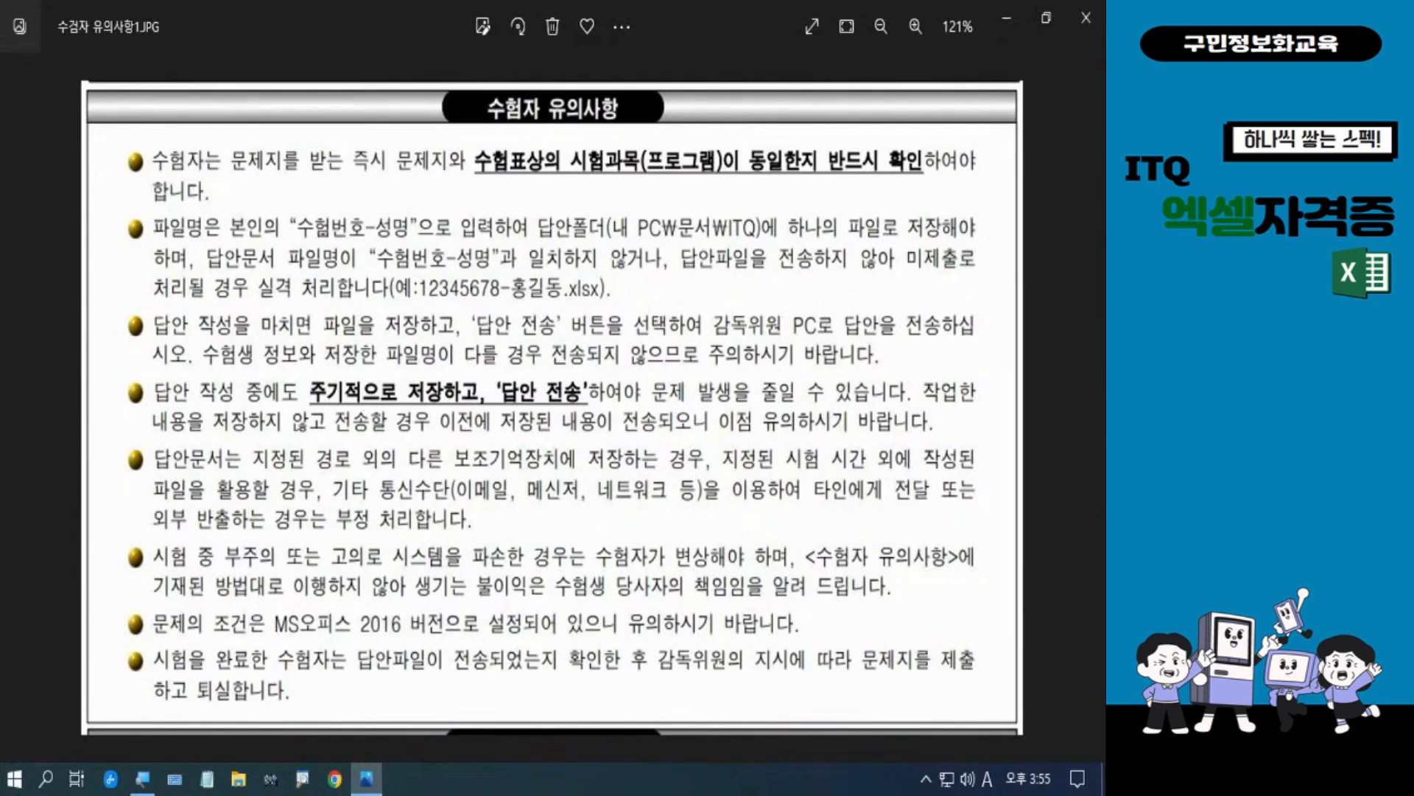
mouse_move(265, 190)
mouse_down()
mouse_move(295, 224)
mouse_move(420, 246)
mouse_up()
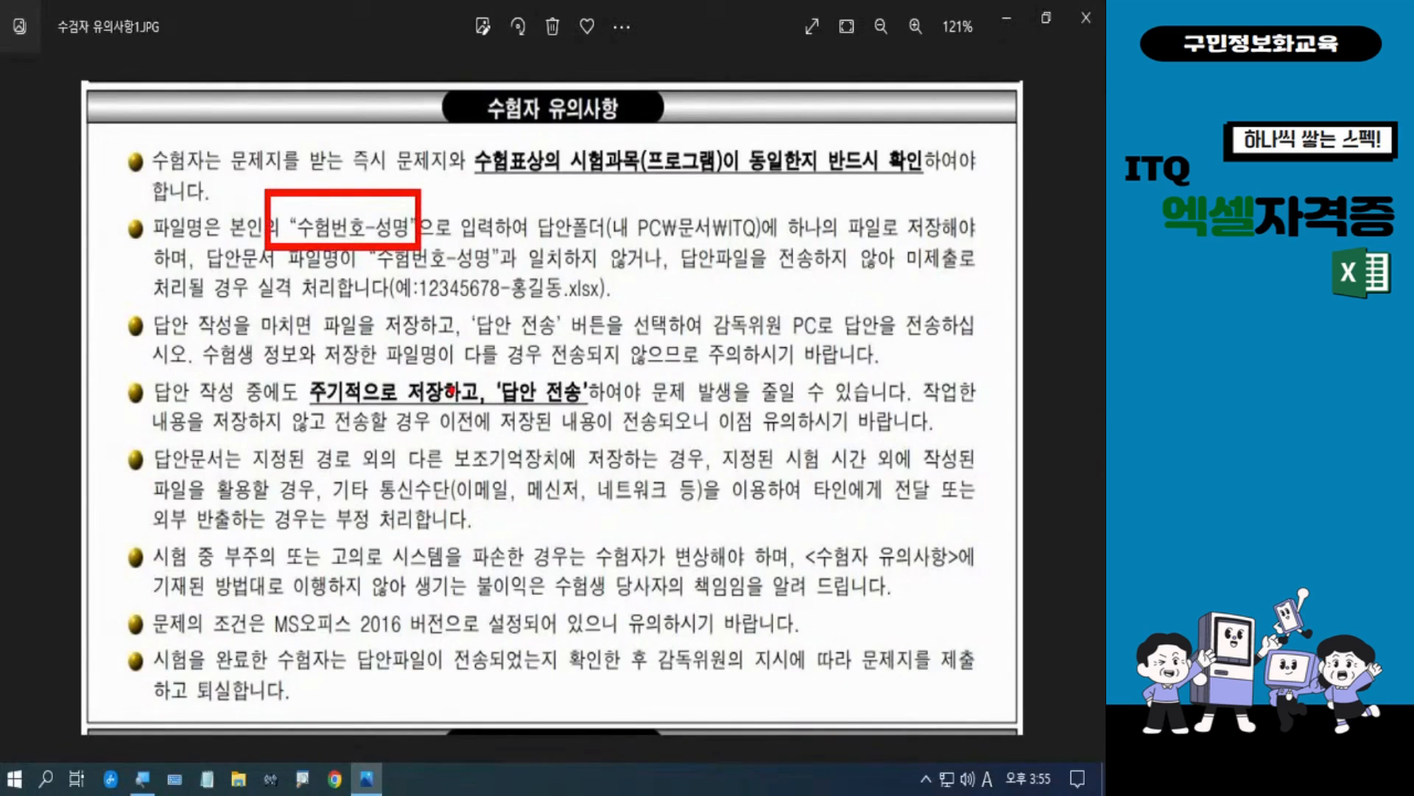
mouse_move(587, 196)
mouse_down()
mouse_move(656, 253)
mouse_move(774, 256)
mouse_up()
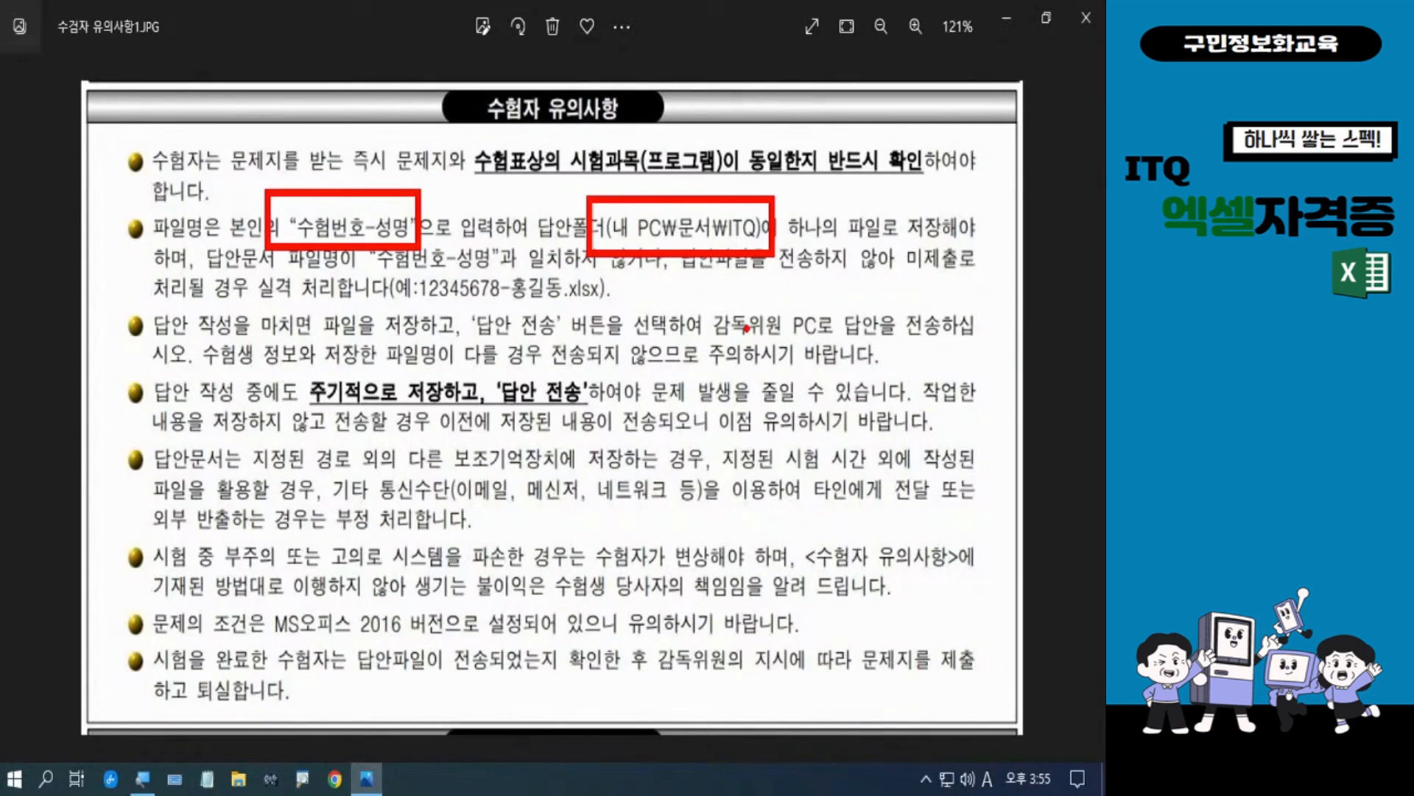
key(e)
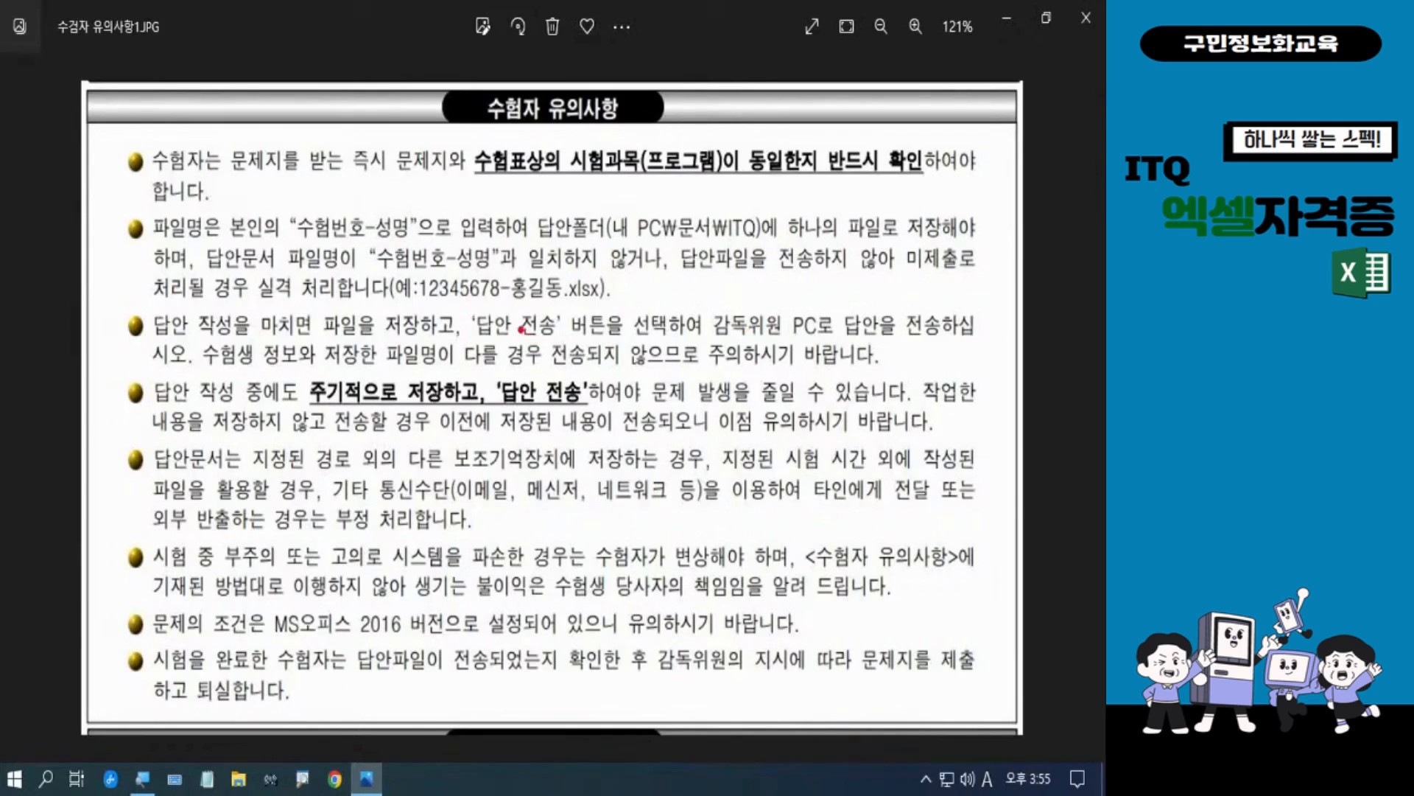
mouse_move(386, 260)
mouse_down()
mouse_move(538, 316)
mouse_move(626, 321)
mouse_up()
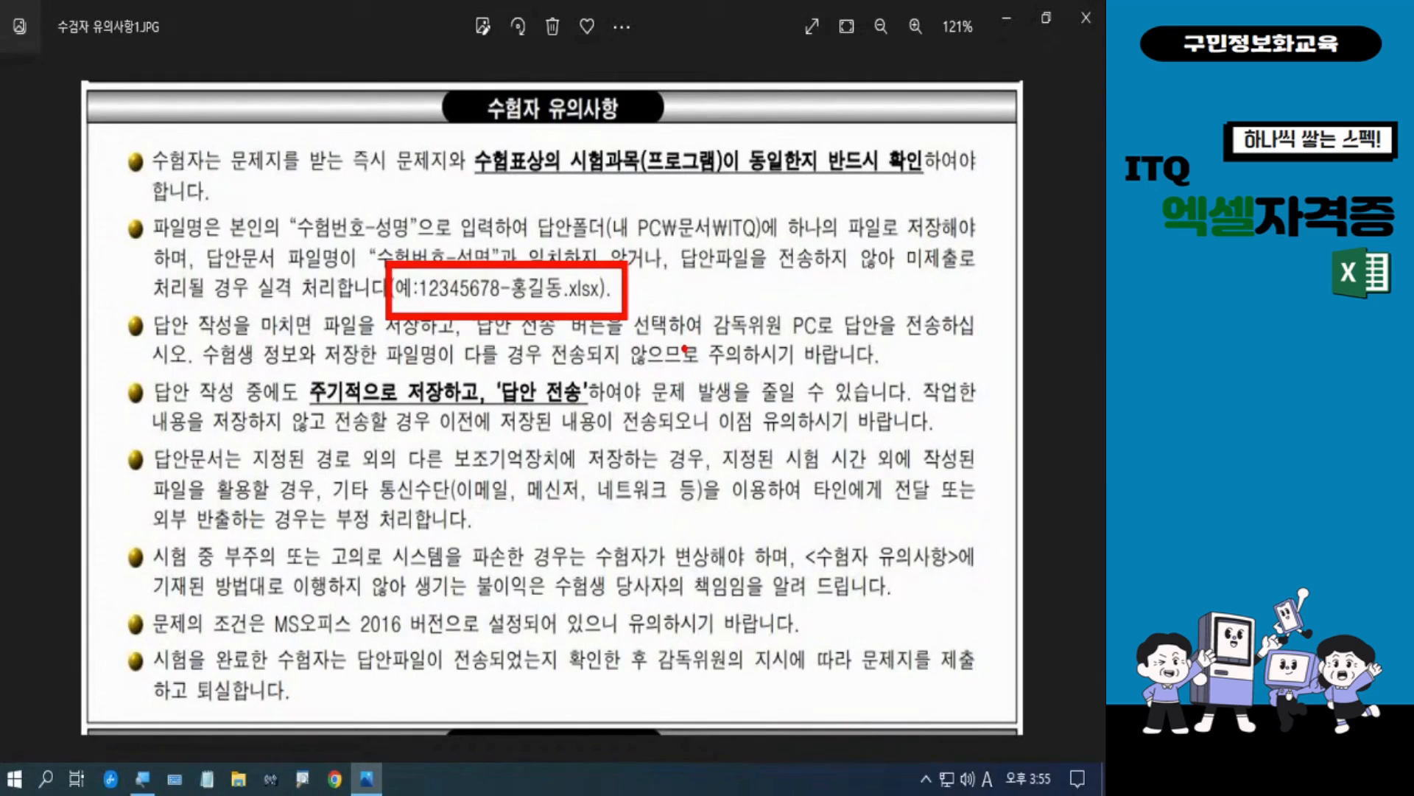
key(Escape)
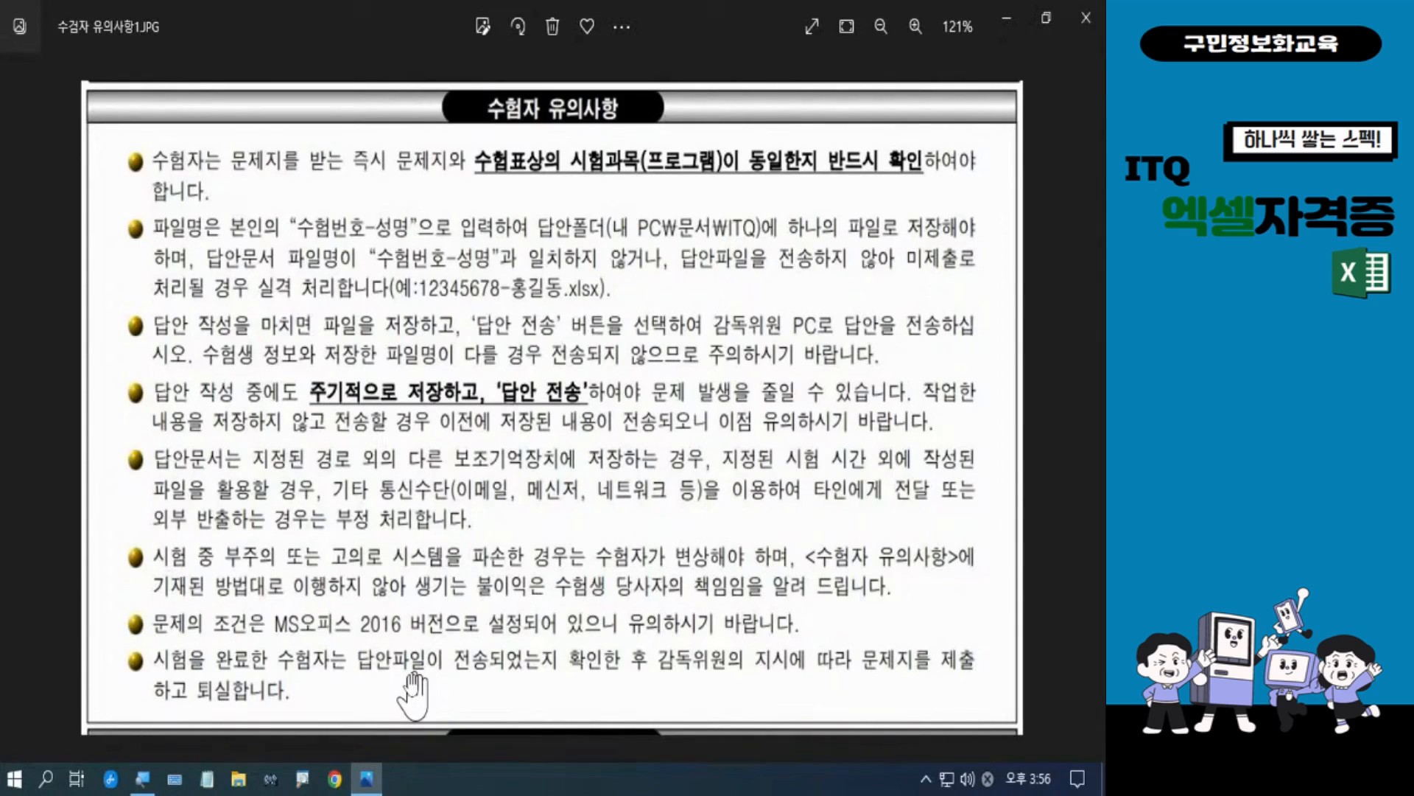
Mark the MS오피스 2016 version condition in the exam notice with a box and an arrow, and clear the marks
mouse_move(260, 596)
mouse_down()
mouse_move(315, 637)
mouse_move(417, 655)
mouse_up()
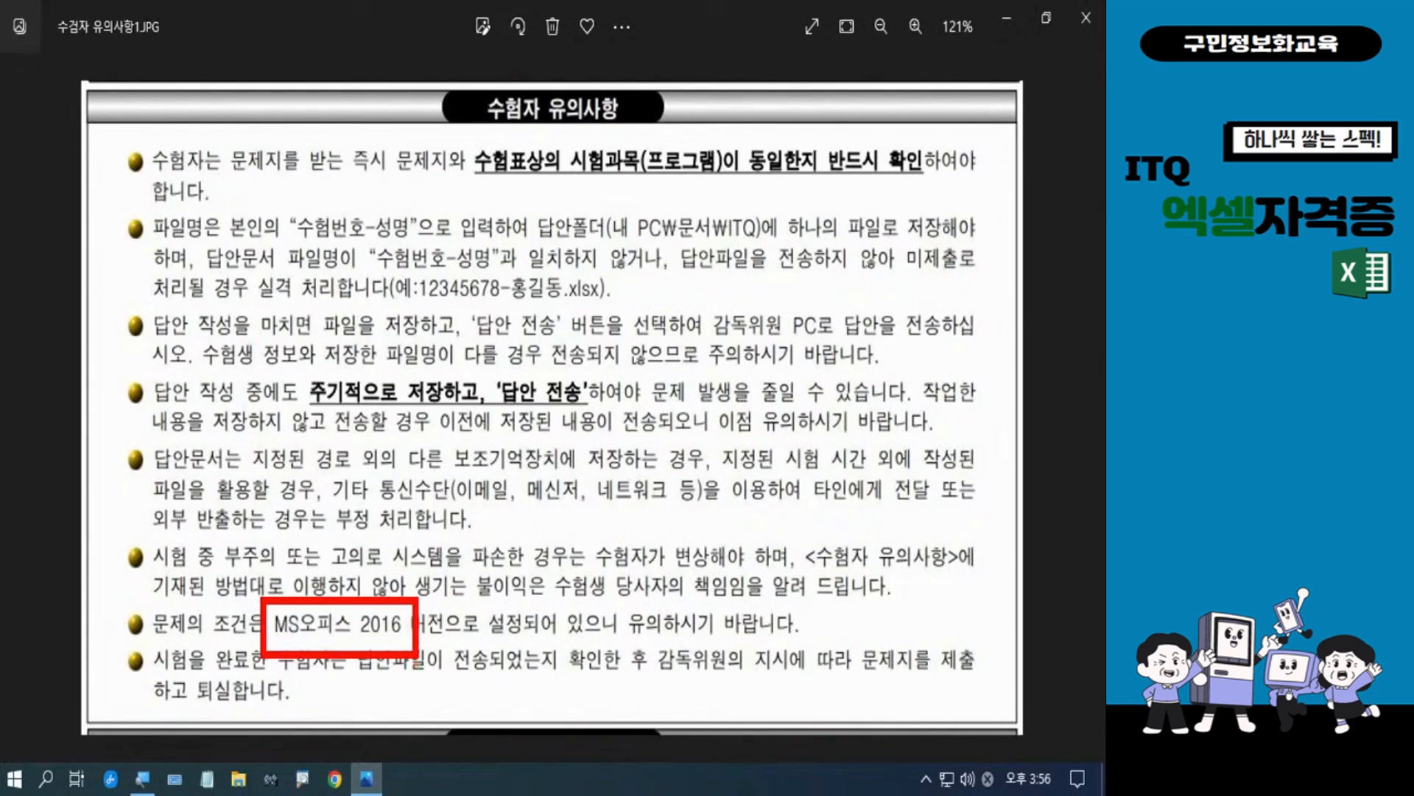
drag(414, 604, 486, 518)
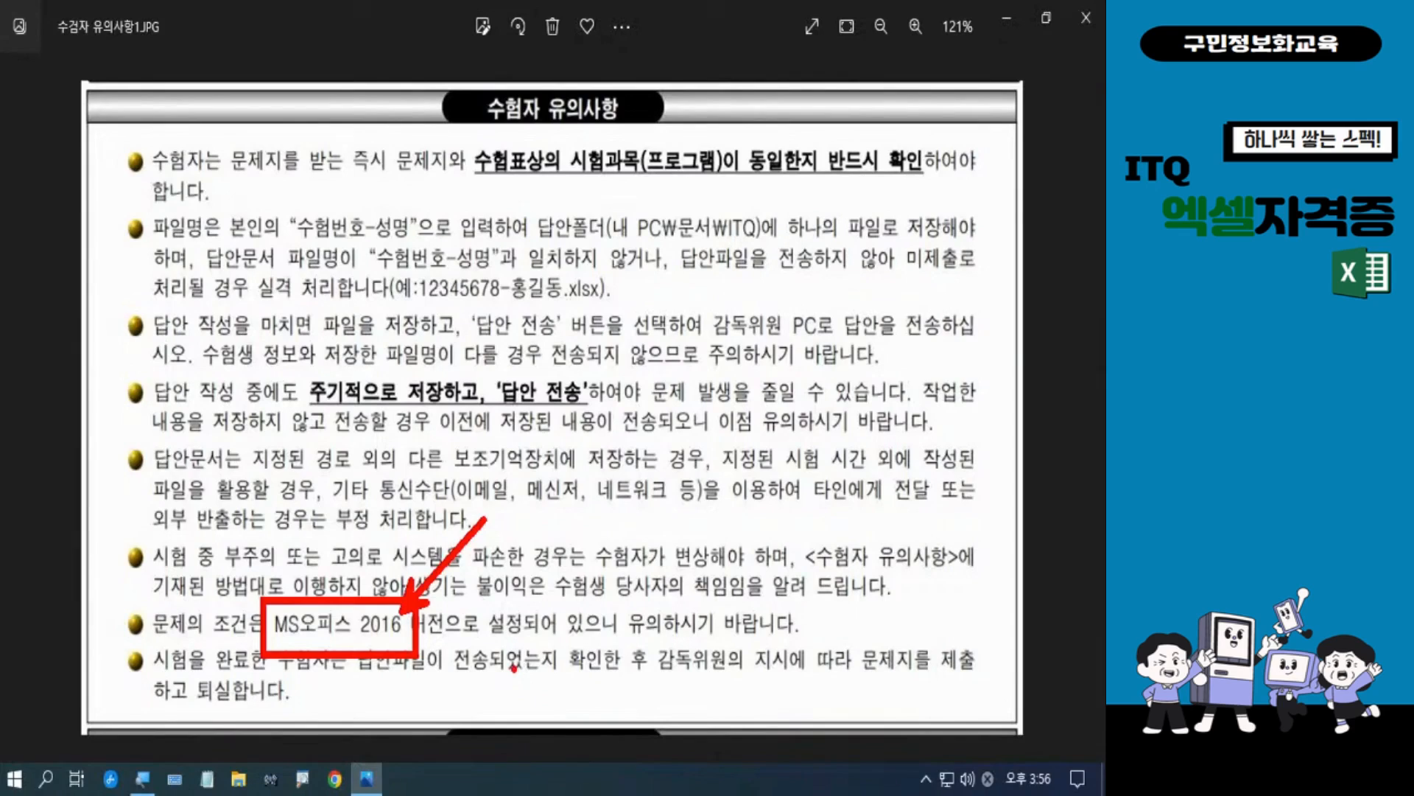
key(Escape)
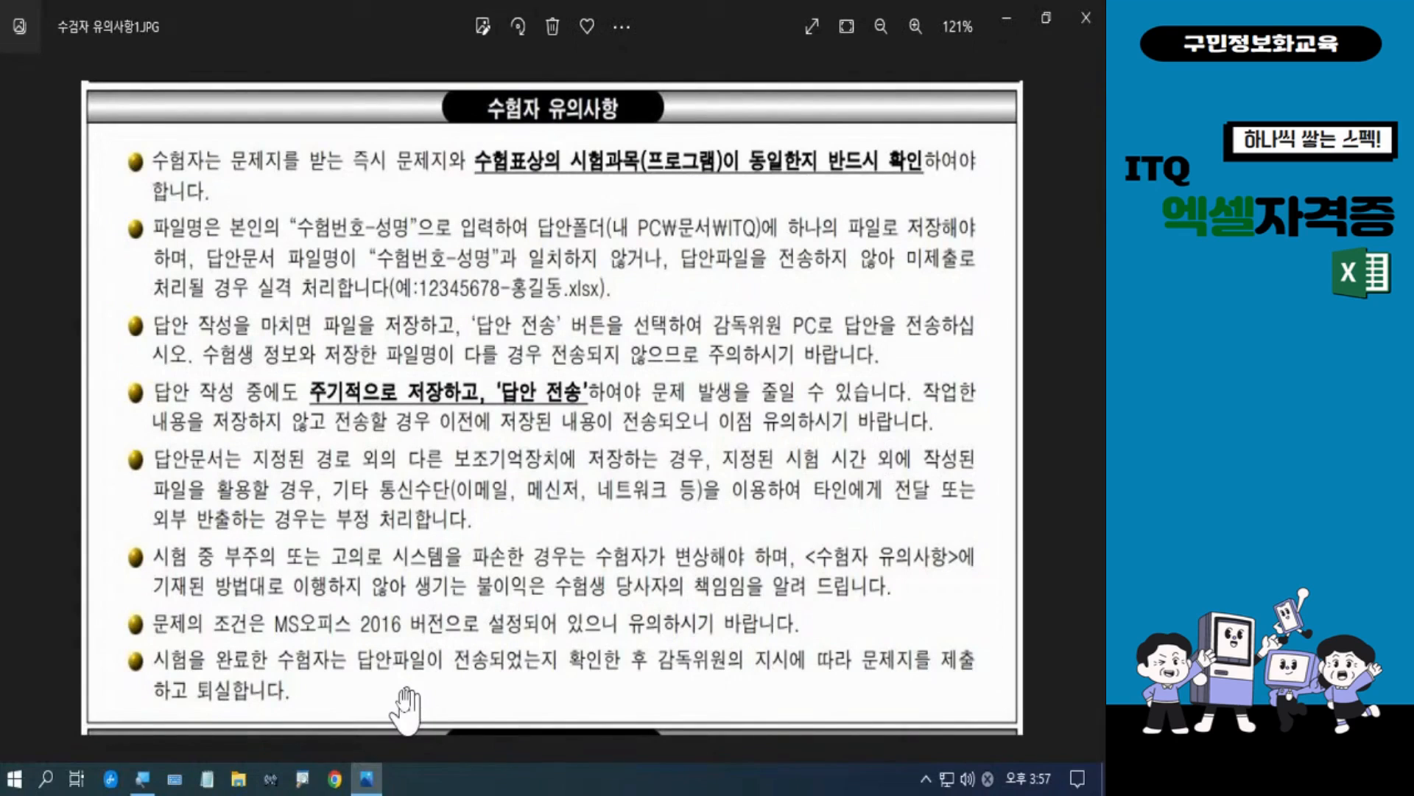
Show the next image, 답안 작성요령, and enlarge it for reading
click(1082, 442)
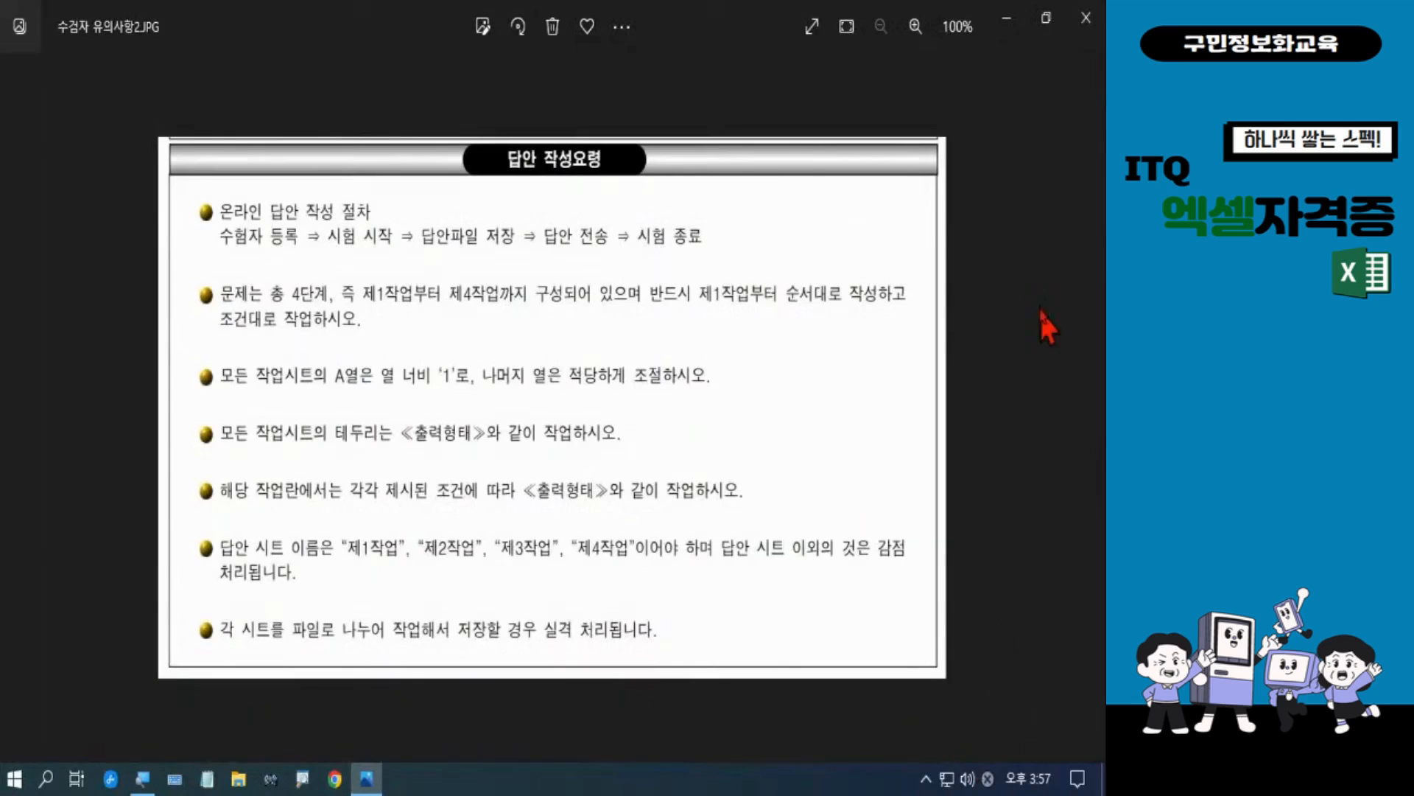
click(911, 37)
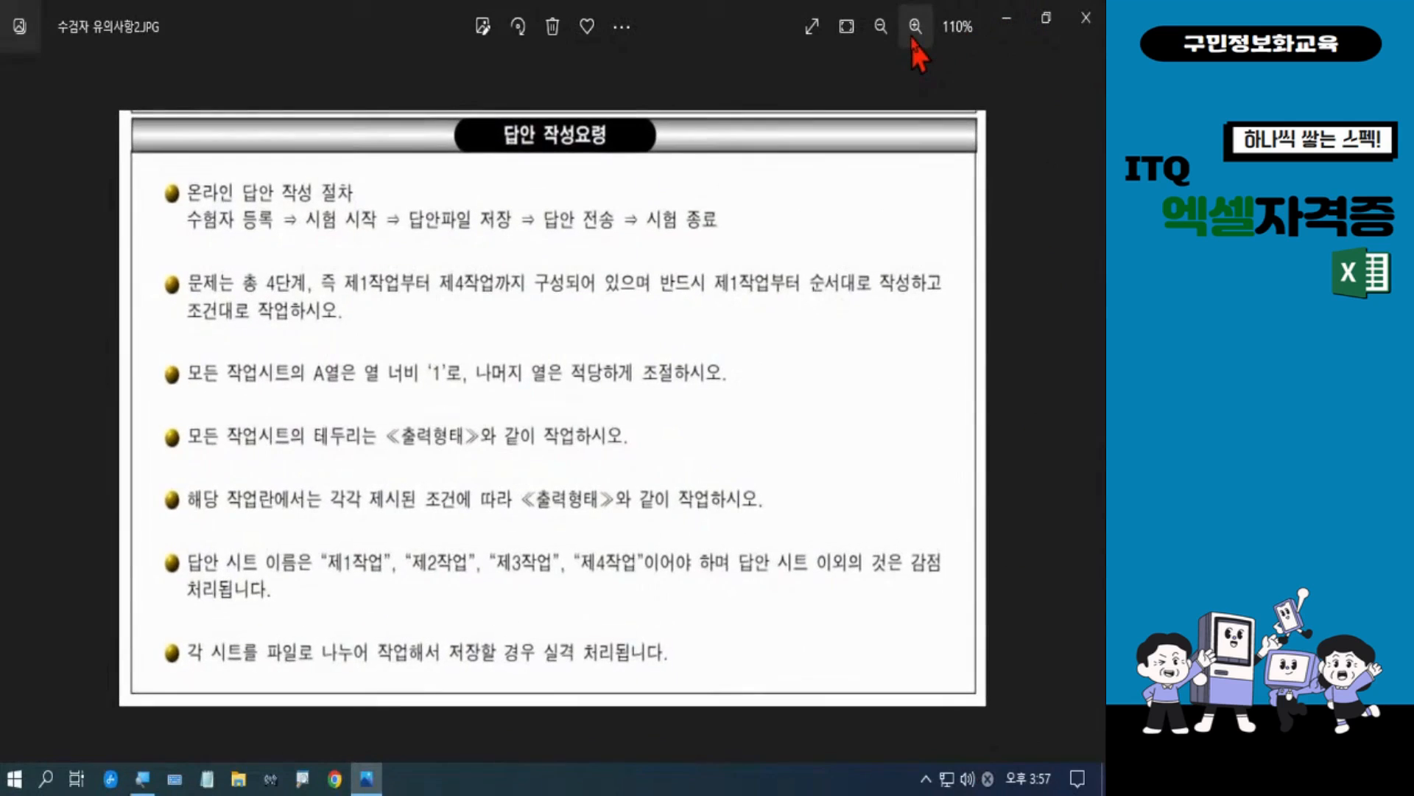
click(912, 36)
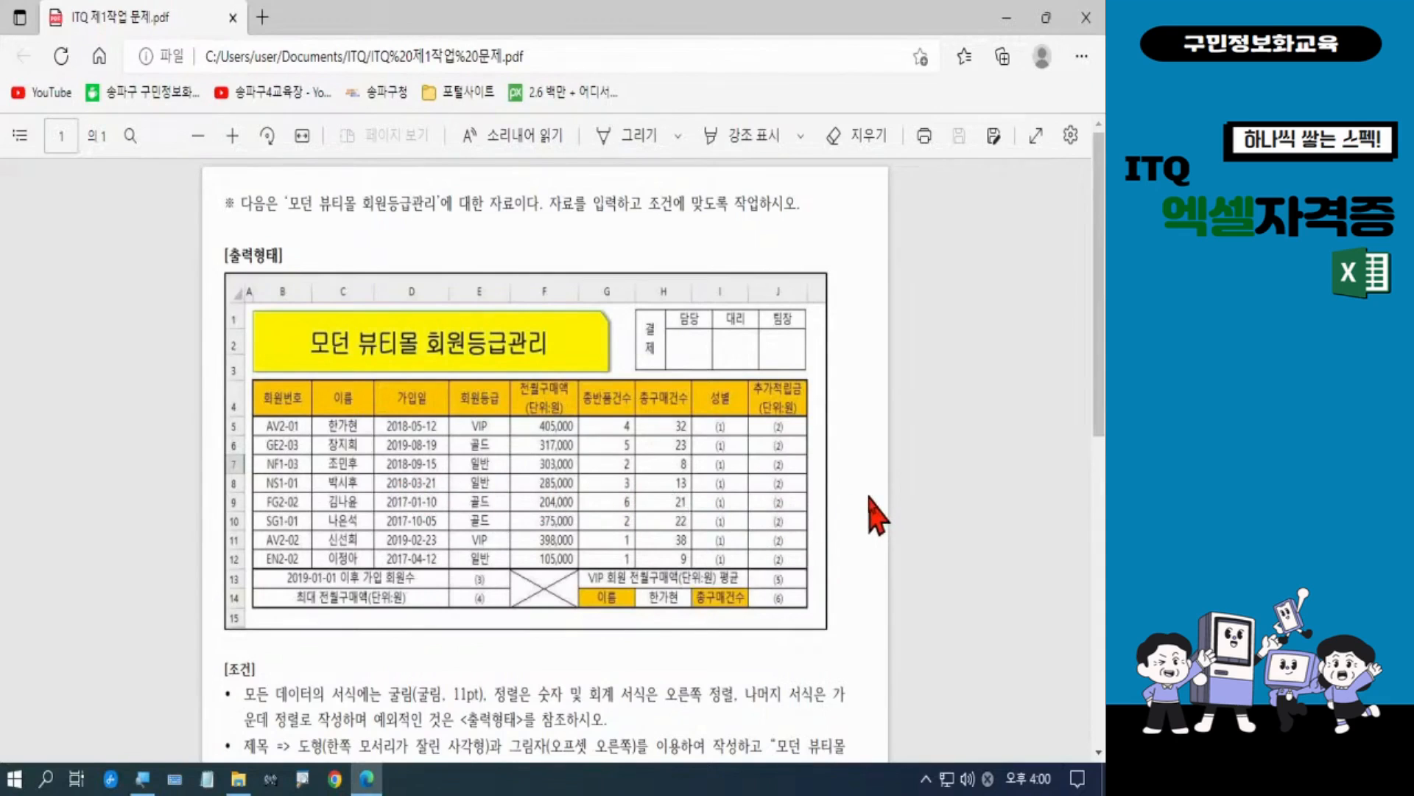
Examine the 출력형태 table and the 조건 list in ITQ 제1작업 문제.pdf, and close the open windows
scroll(850, 524, down, 4)
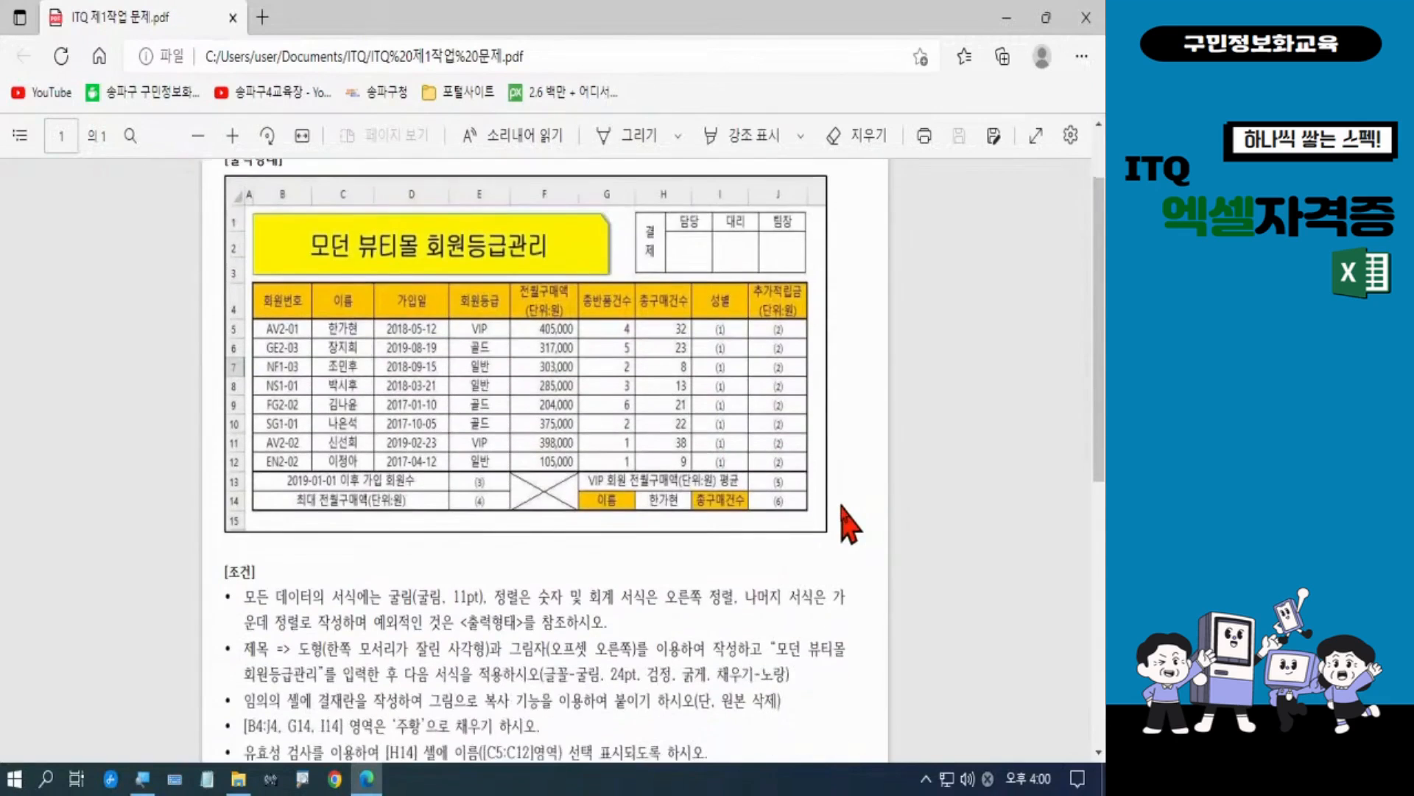
scroll(849, 524, down, 1)
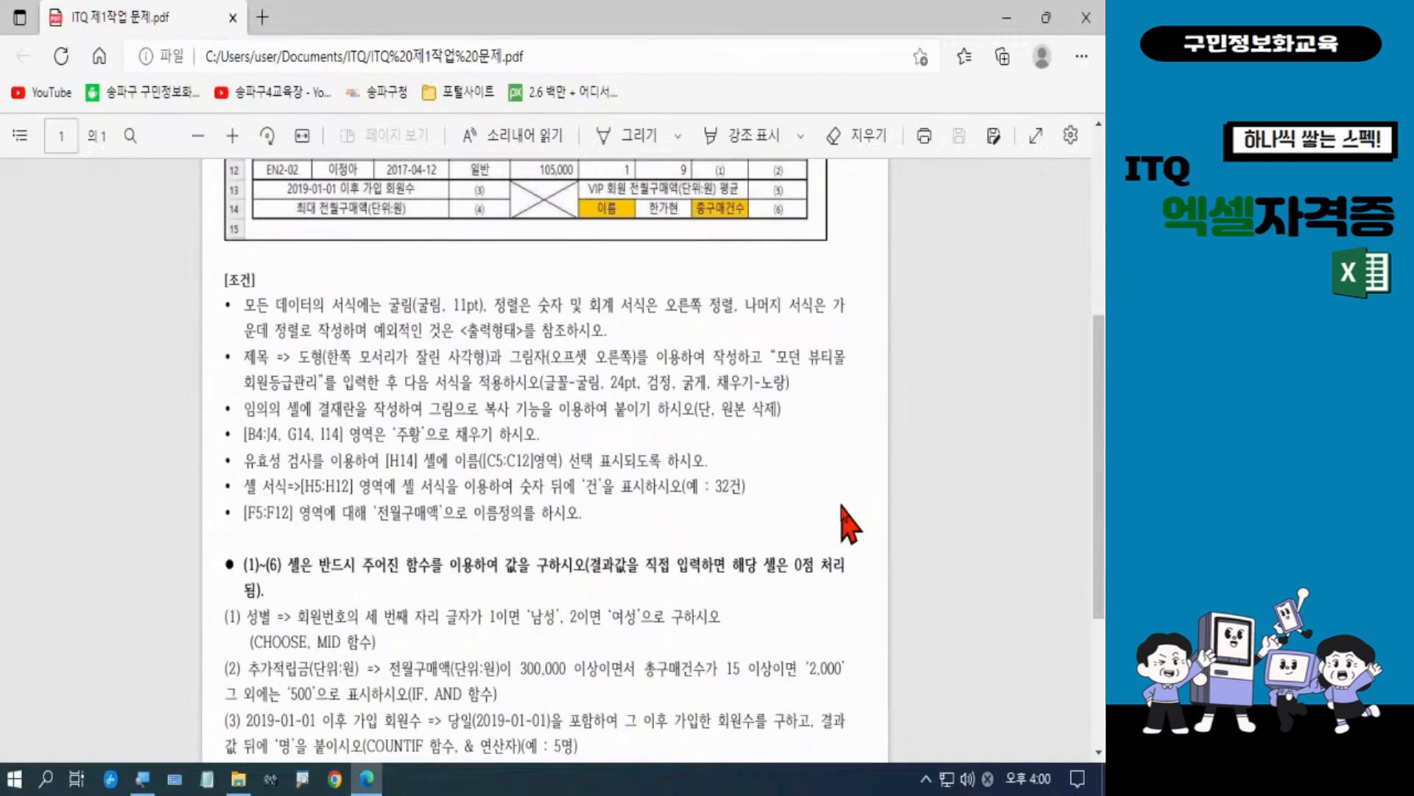
scroll(849, 524, up, 4)
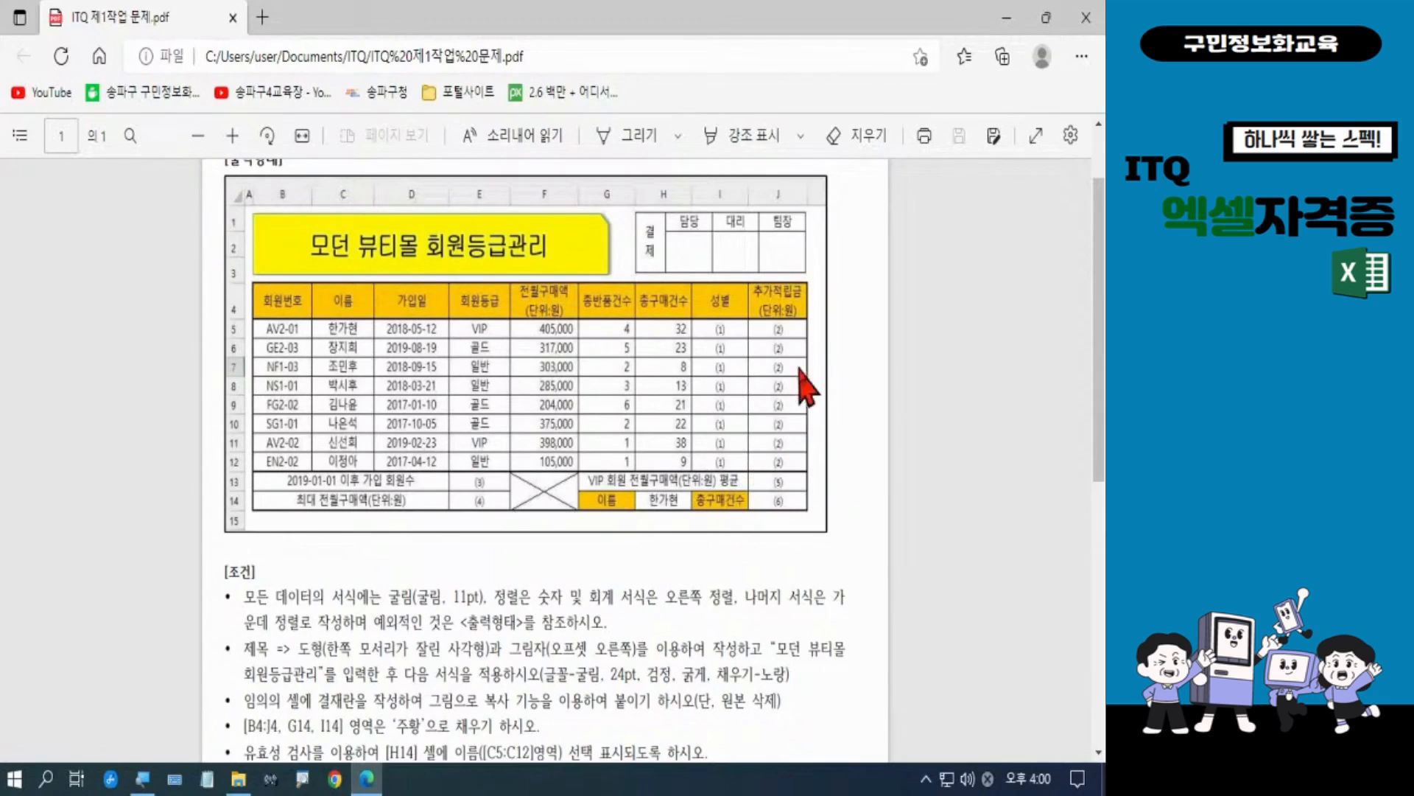
click(1085, 17)
click(1083, 11)
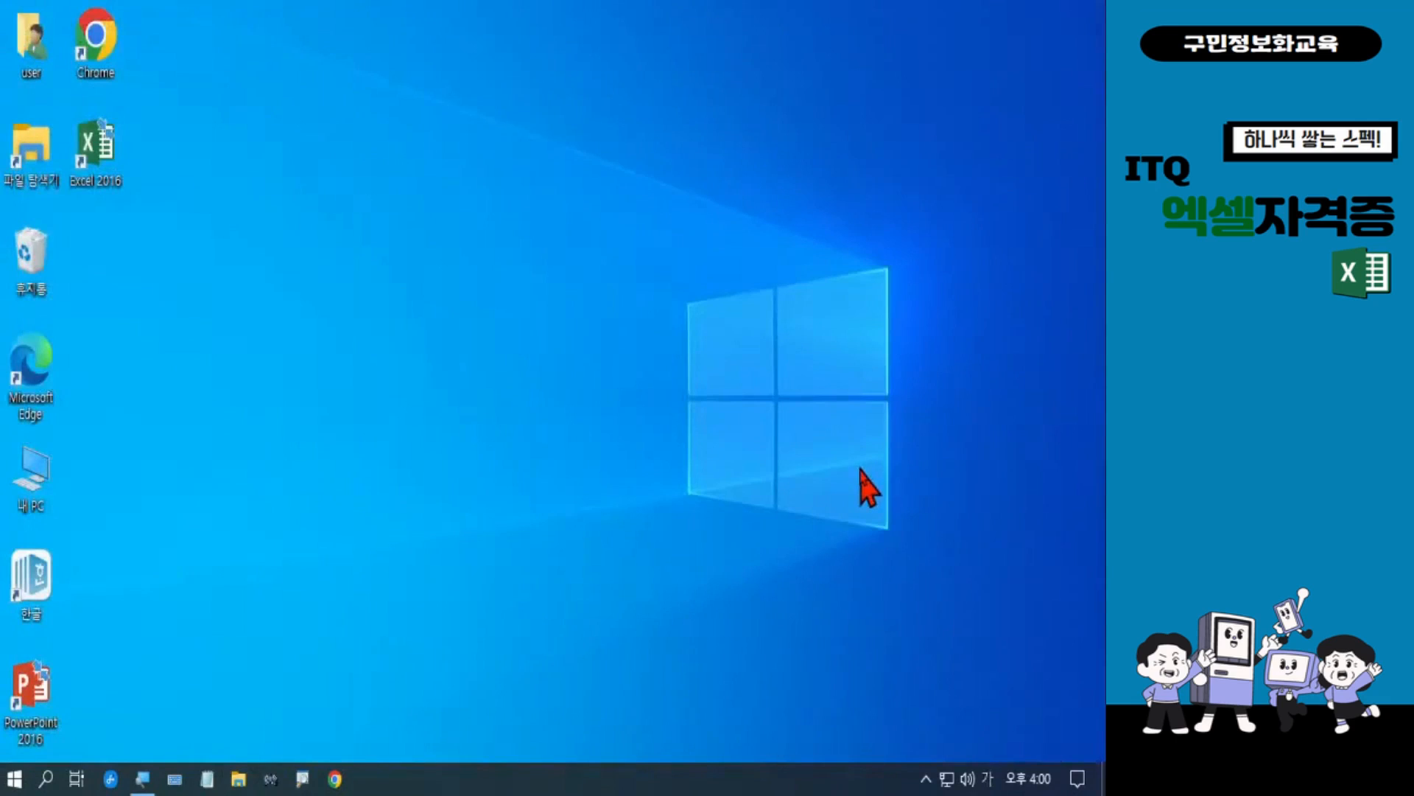
Start Excel 2016 from the desktop and create a blank workbook
double_click(95, 169)
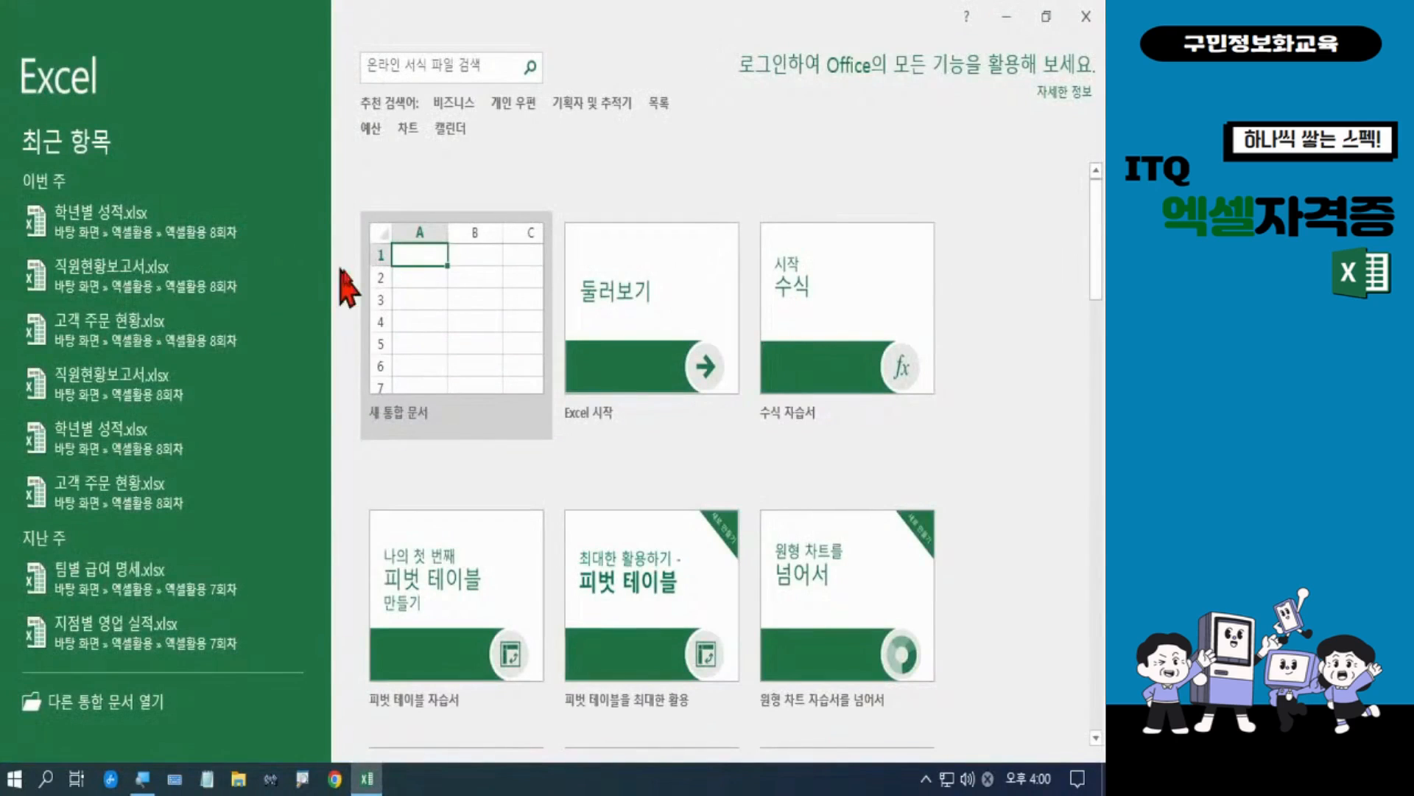
click(441, 315)
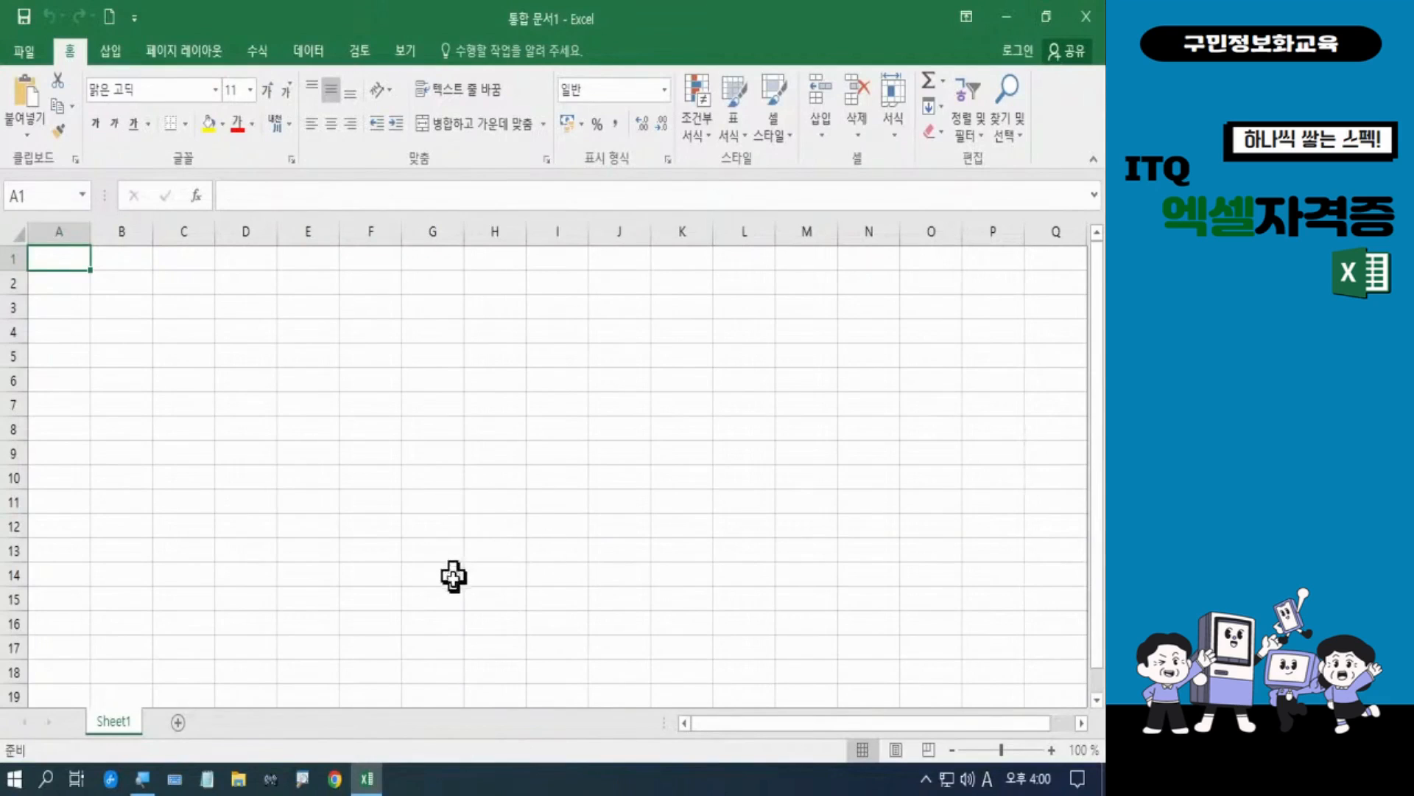
key(ctrl+n)
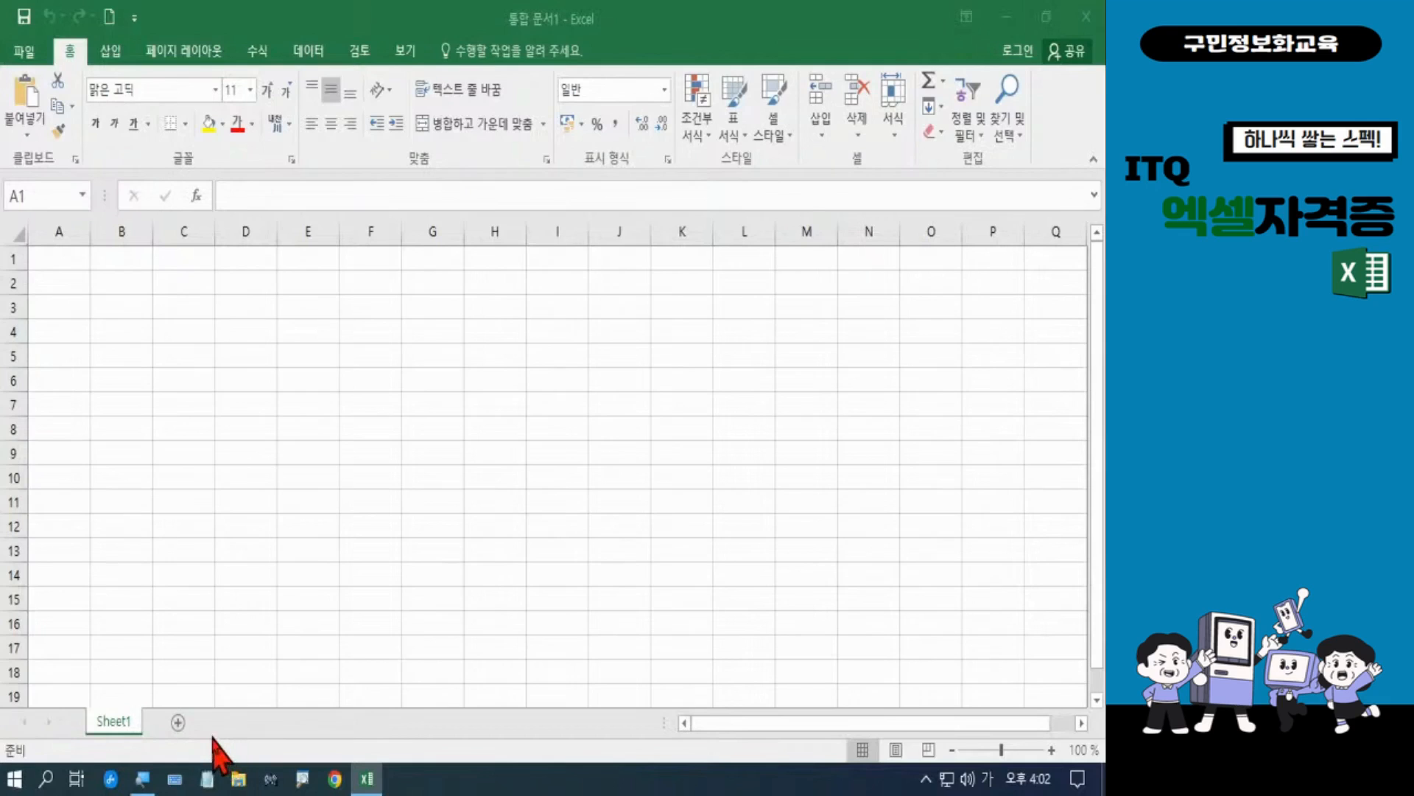
Add two new worksheets after Sheet1
click(177, 725)
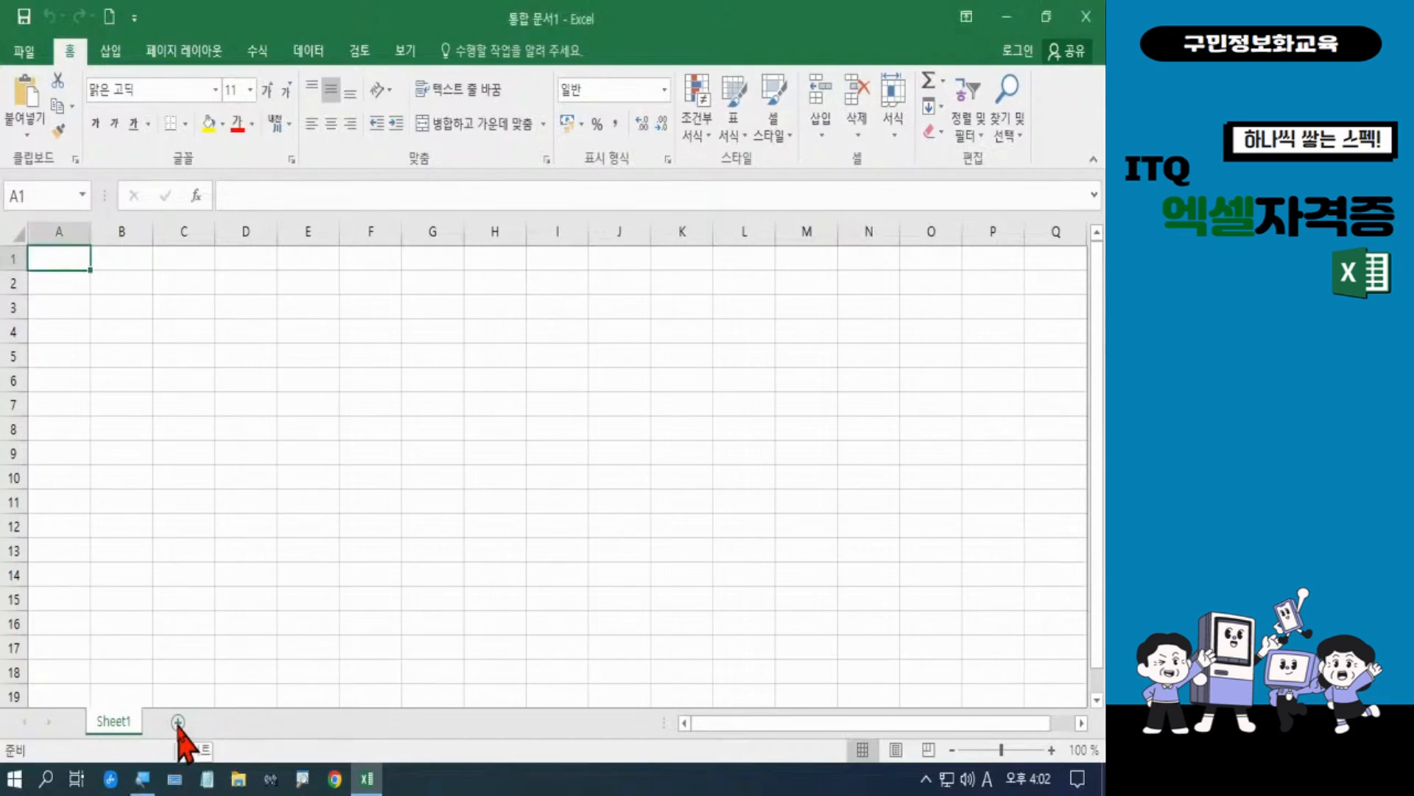
click(178, 722)
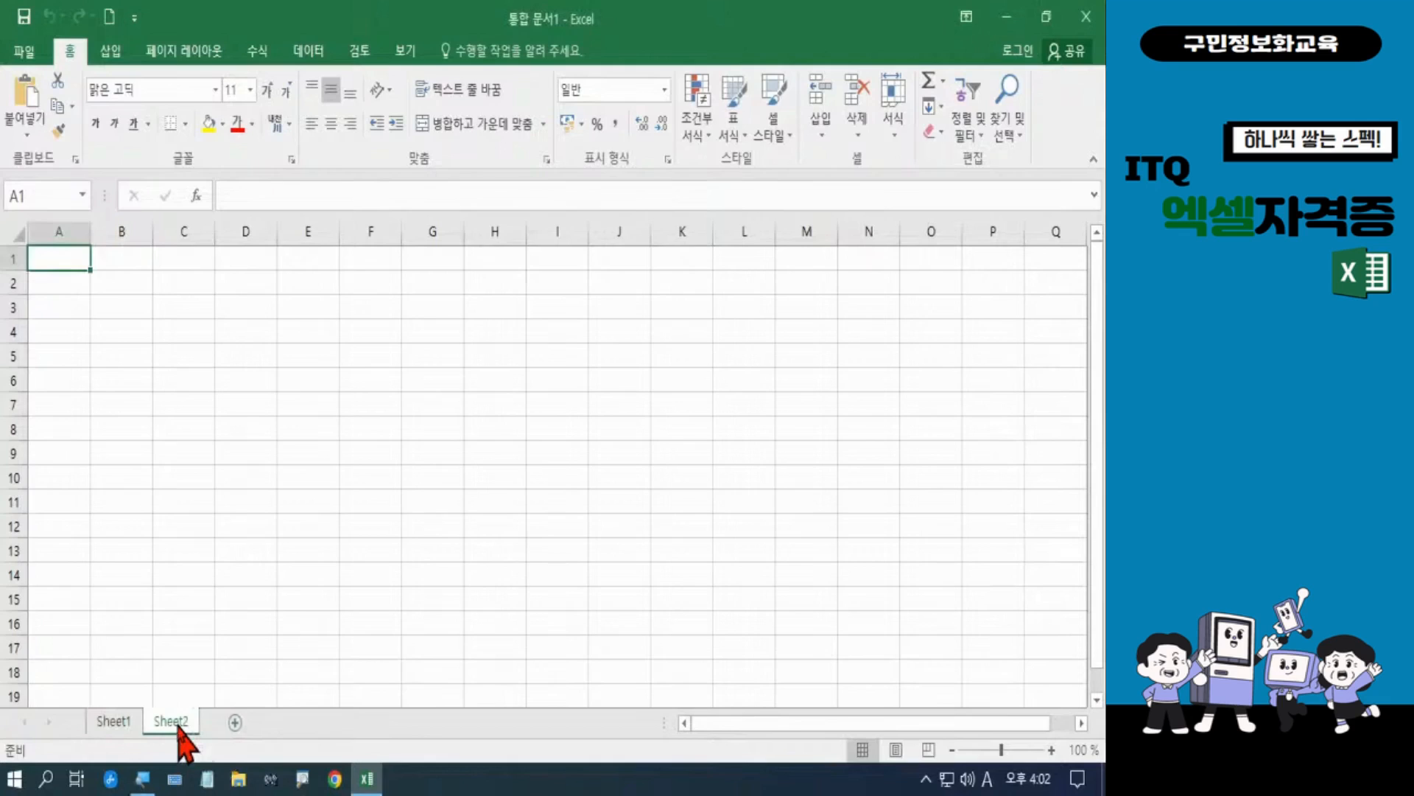
click(235, 722)
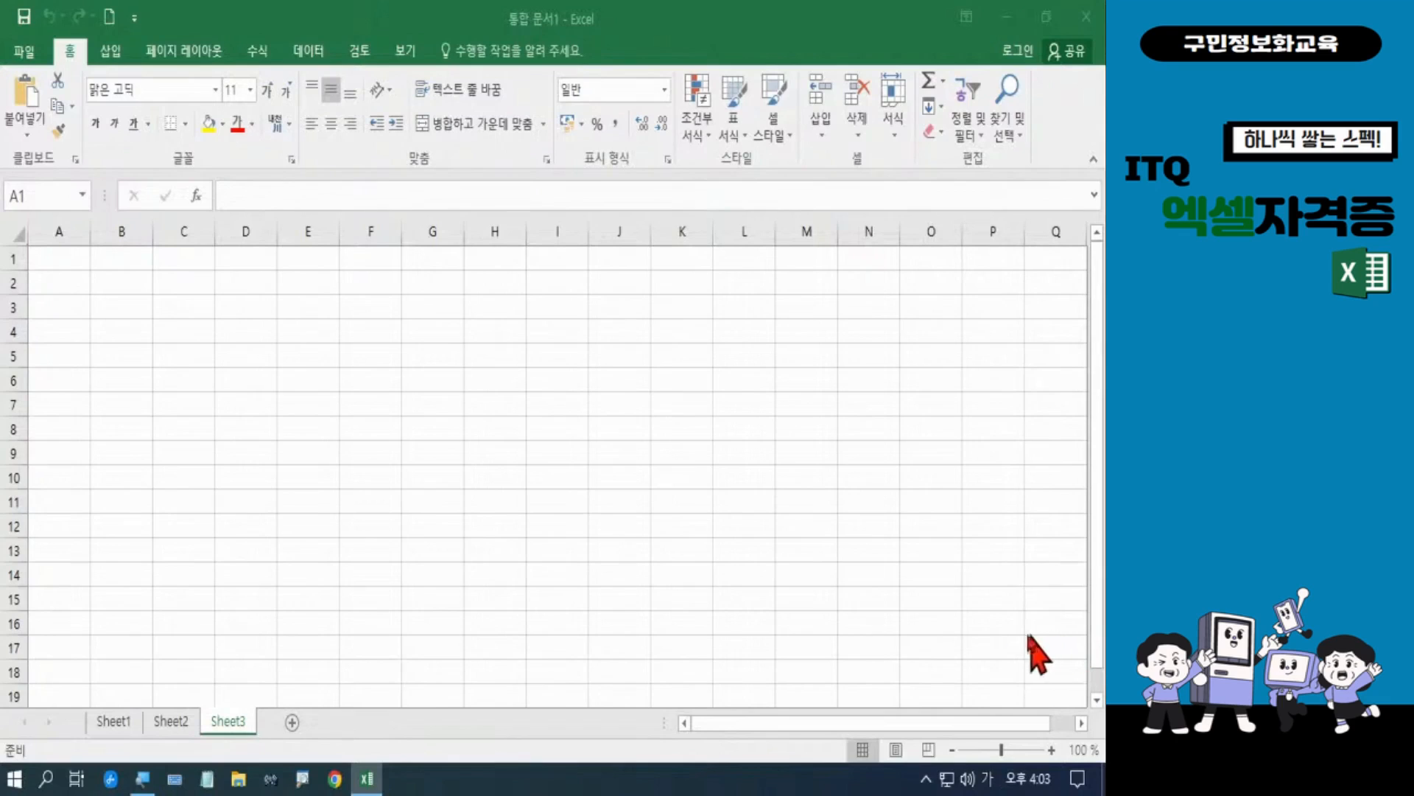
Rename Sheet1 as 제1작업
click(117, 729)
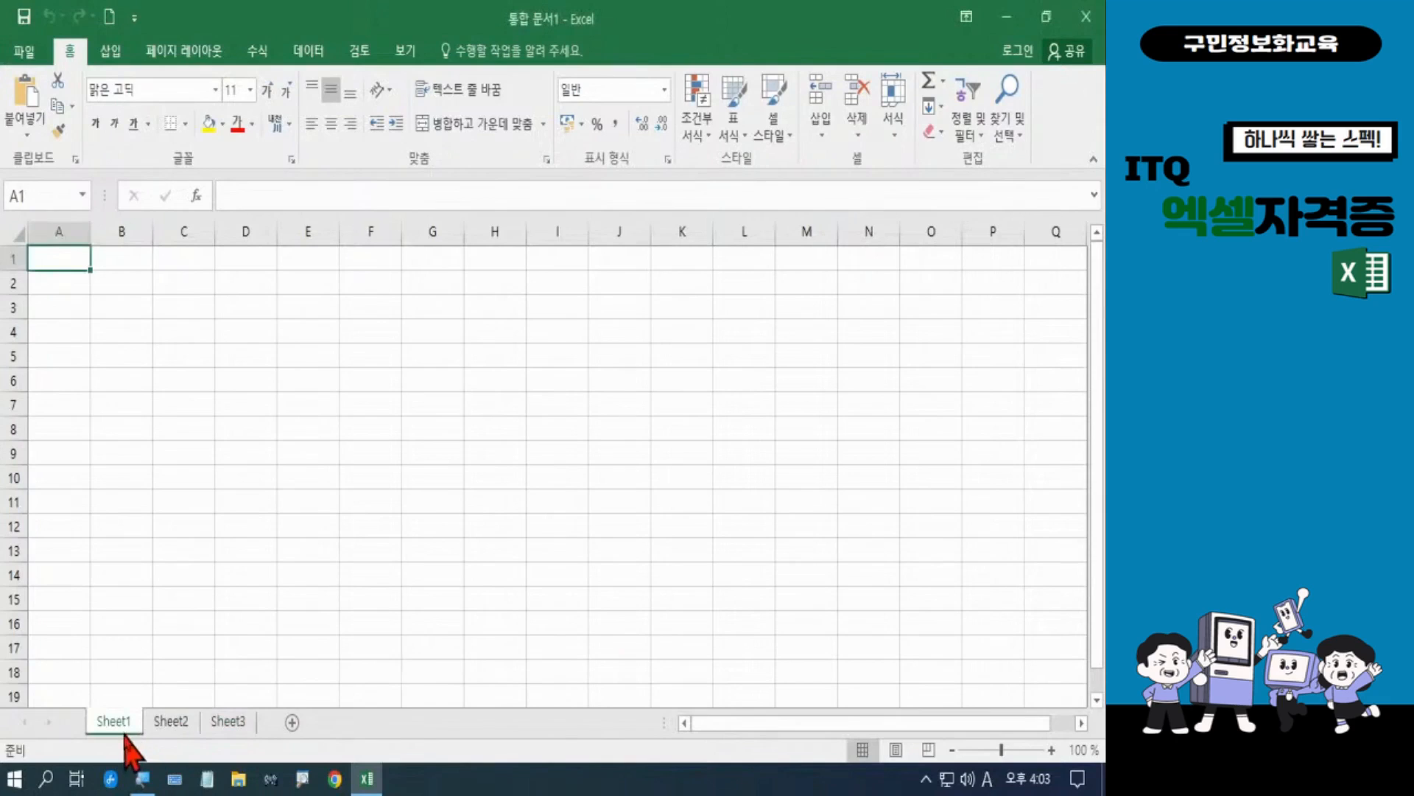
double_click(118, 724)
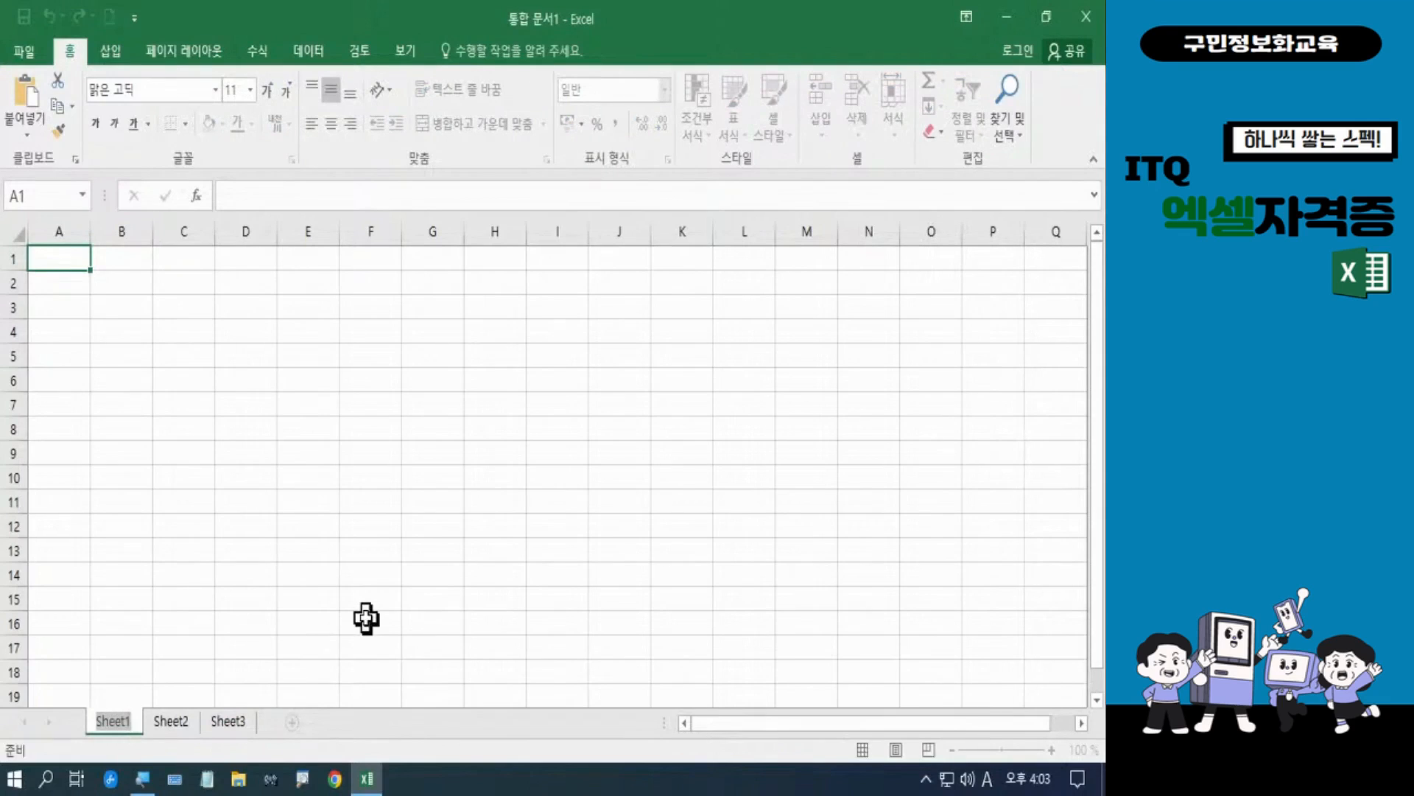
key(Hangul)
text(제1작)
text(업)
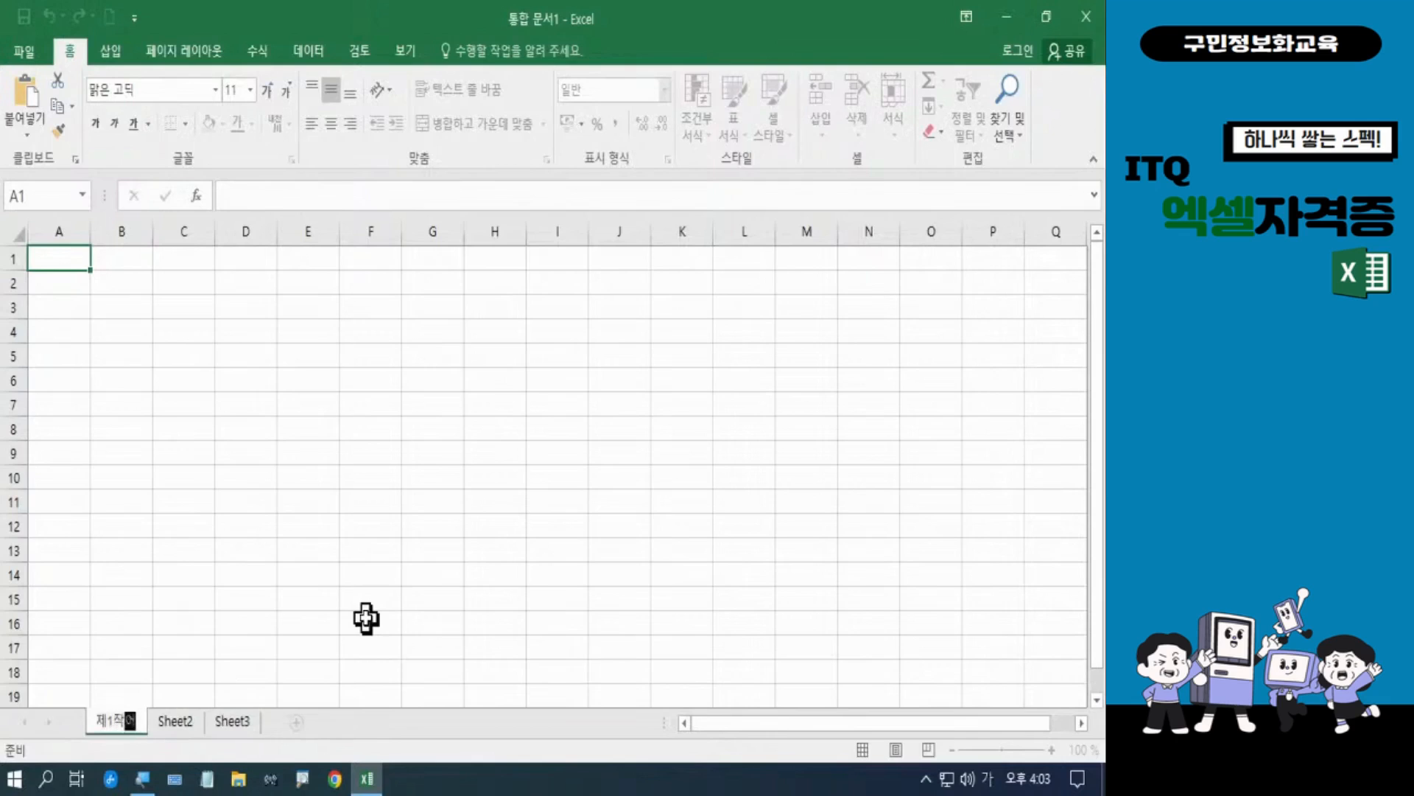
key(Return)
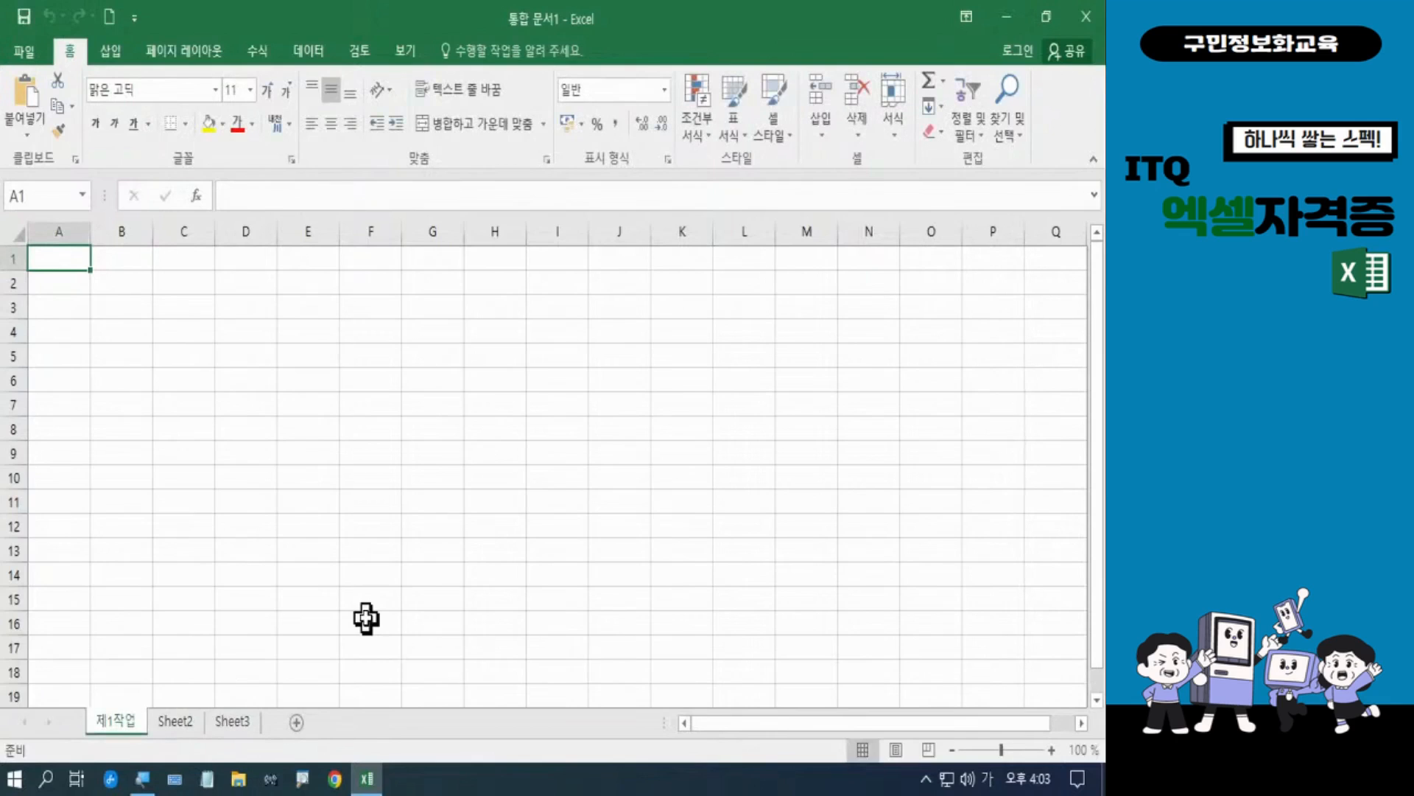
Rename Sheet2 as 제2작업 and Sheet3 as 제3작업
double_click(177, 721)
text(제2작어ㅂ)
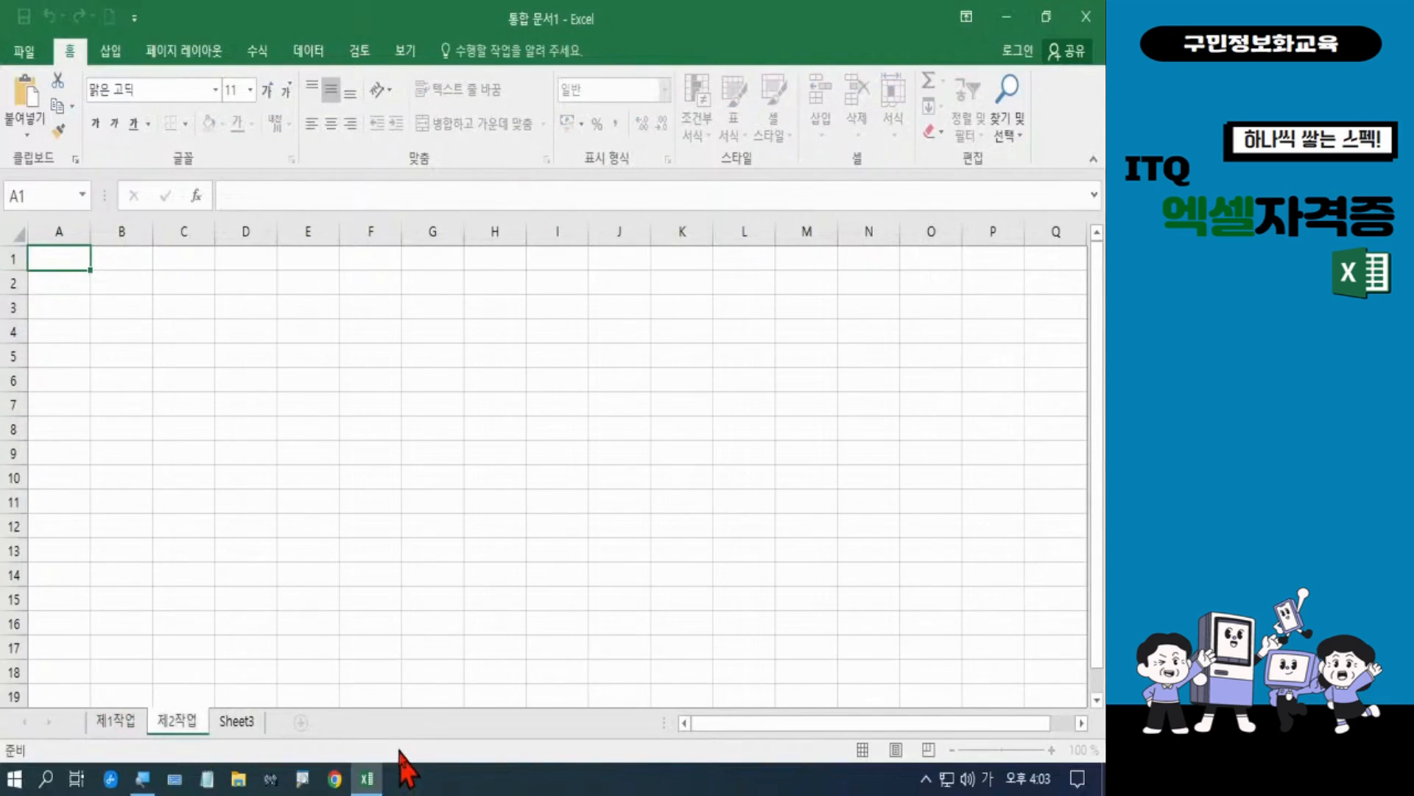
double_click(234, 721)
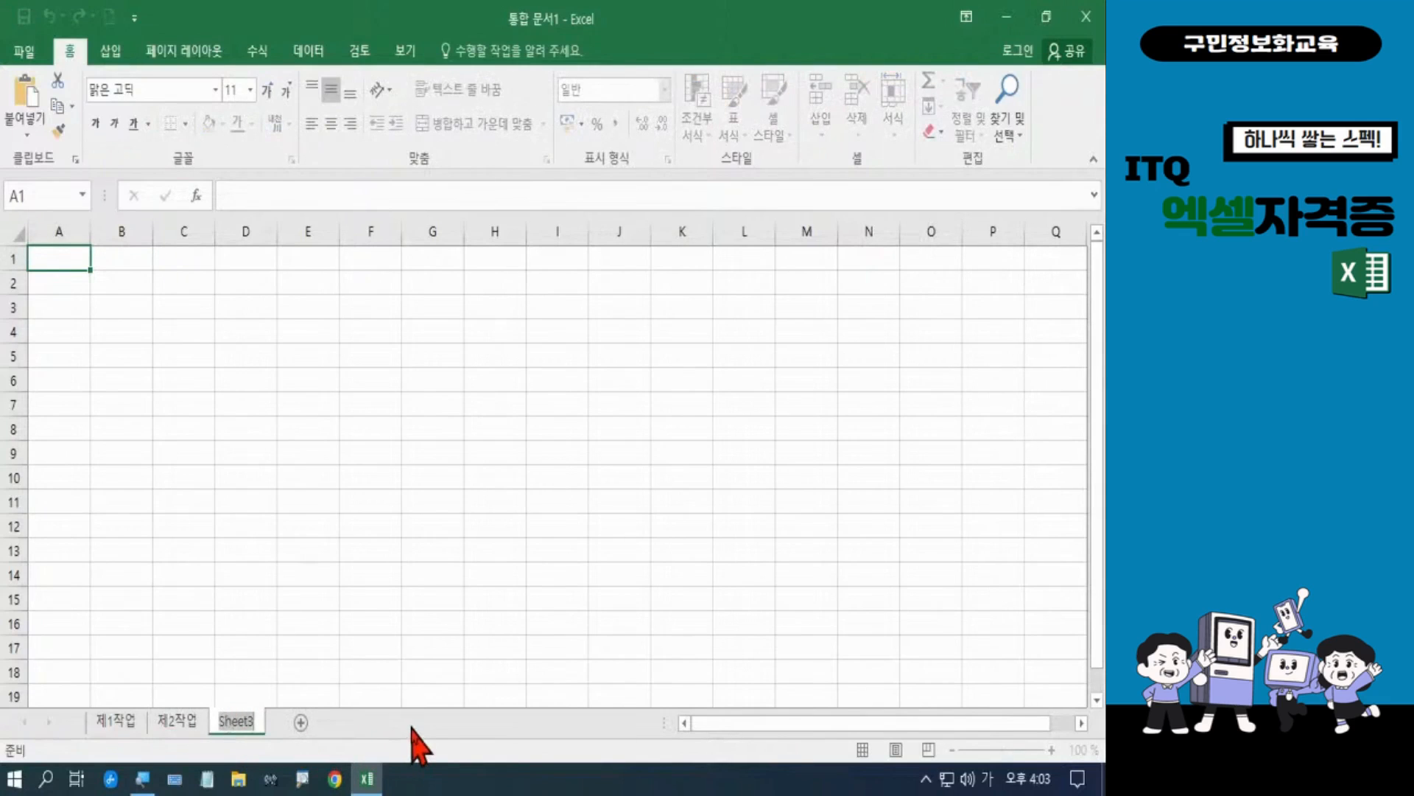
text(제)
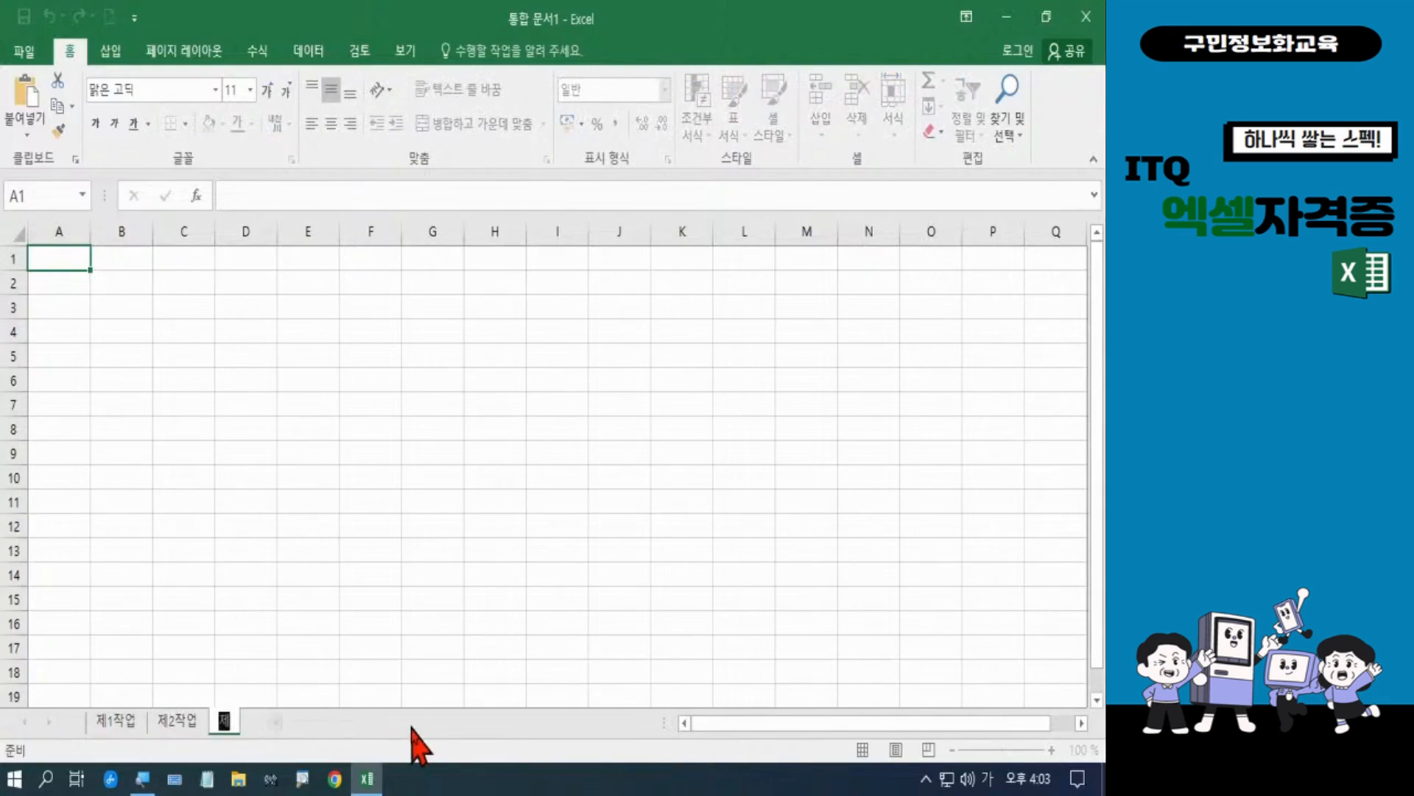
text(3작업)
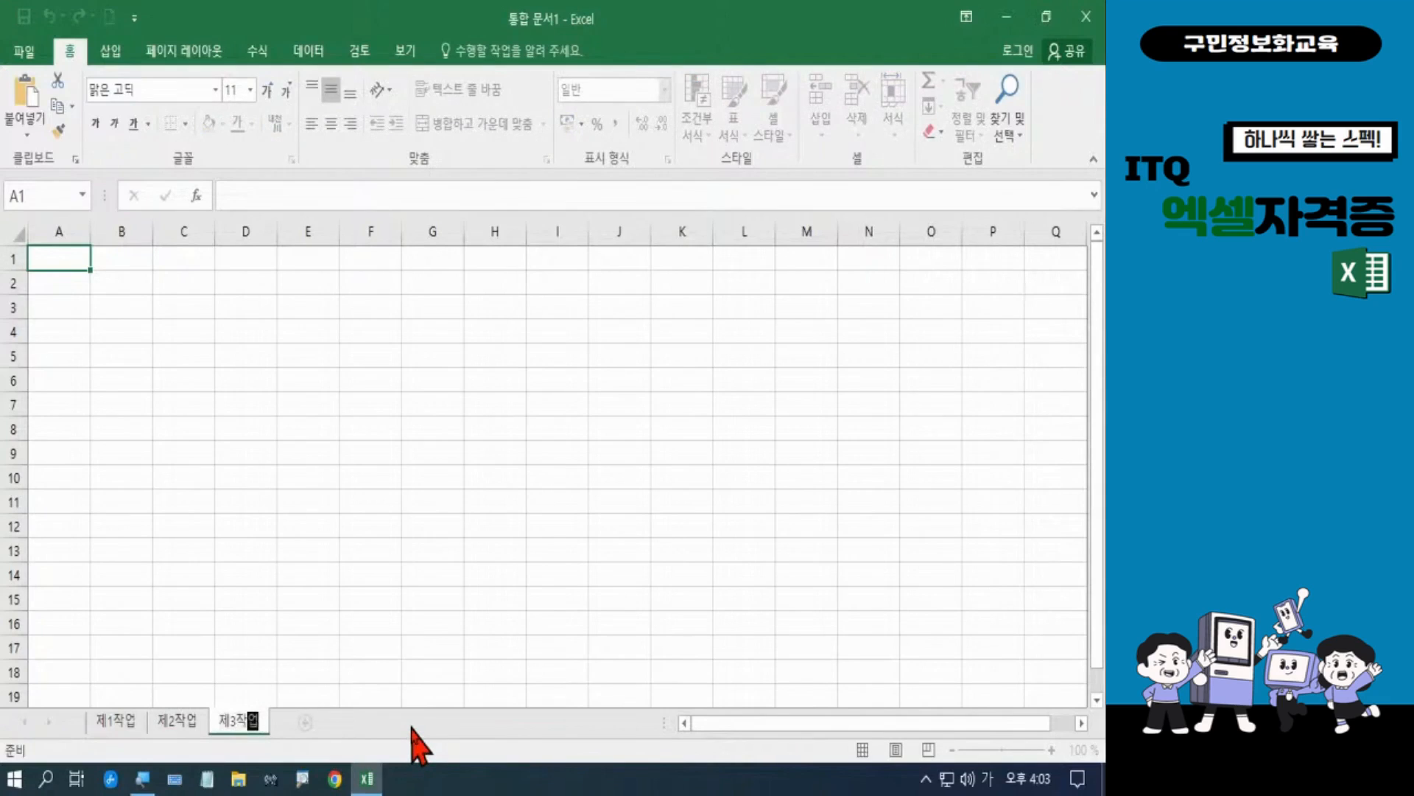
key(Return)
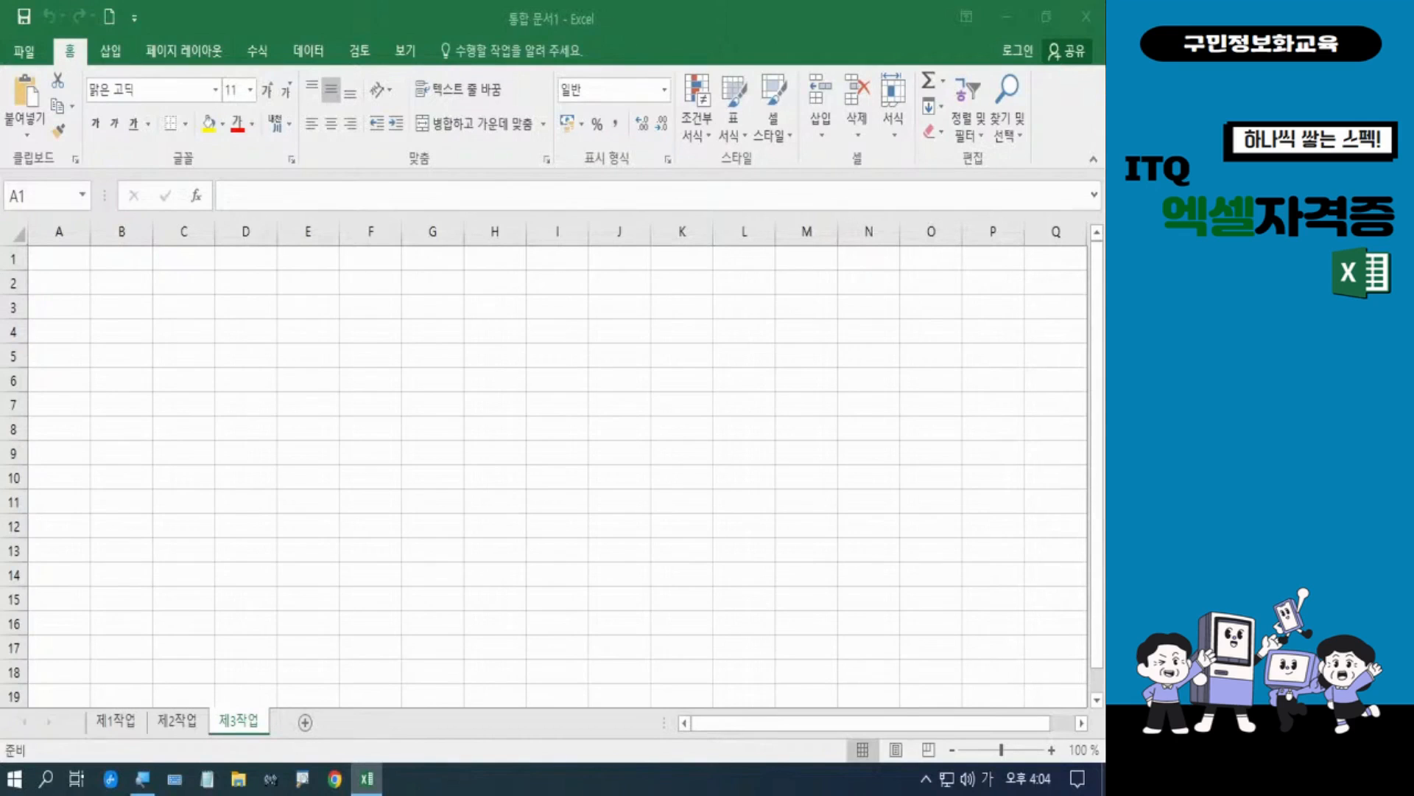
key(Hangul)
key(Hangul)
key(Hangul)
key(Hangul)
Group the sheets 제1작업 through 제3작업 and set the width of column A to 1
click(124, 722)
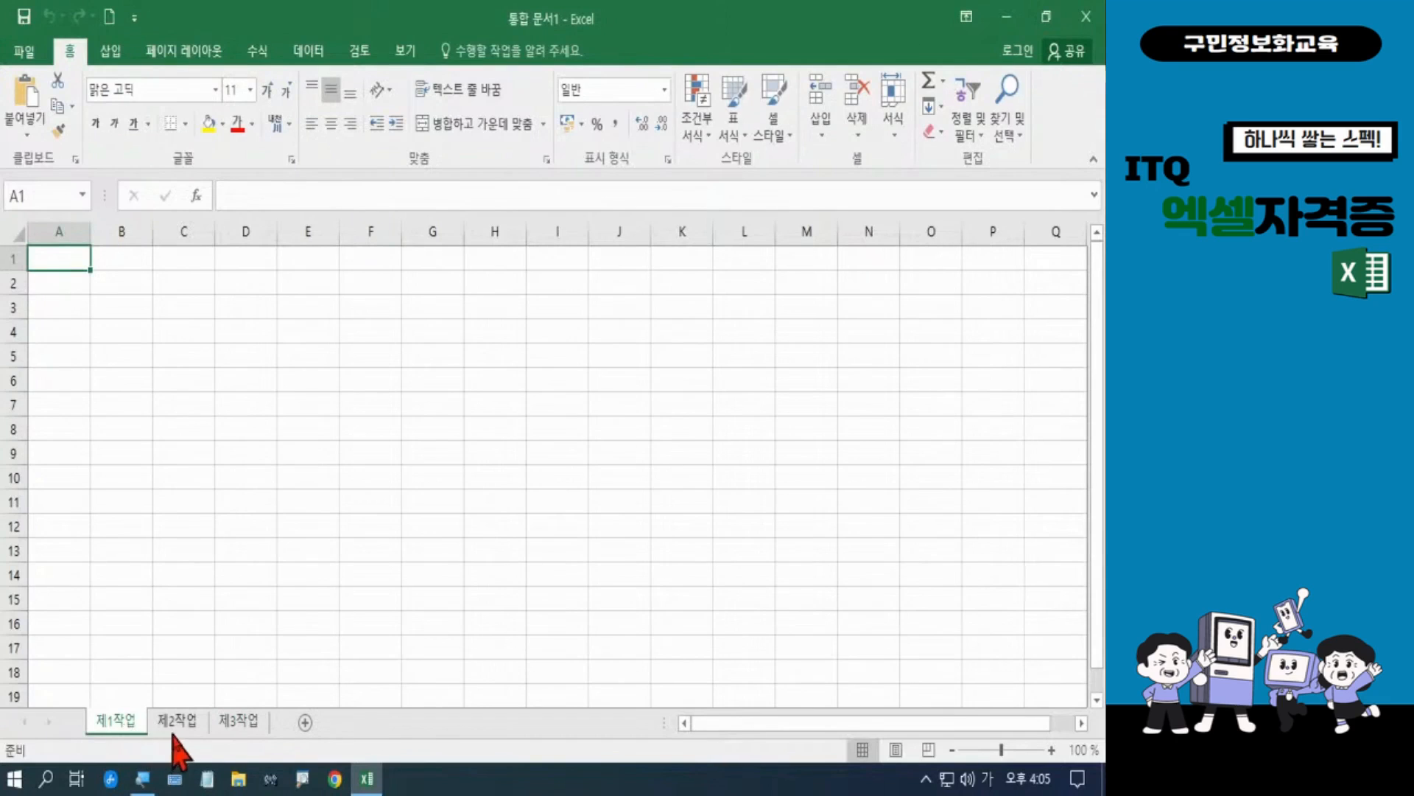
shift+click(240, 726)
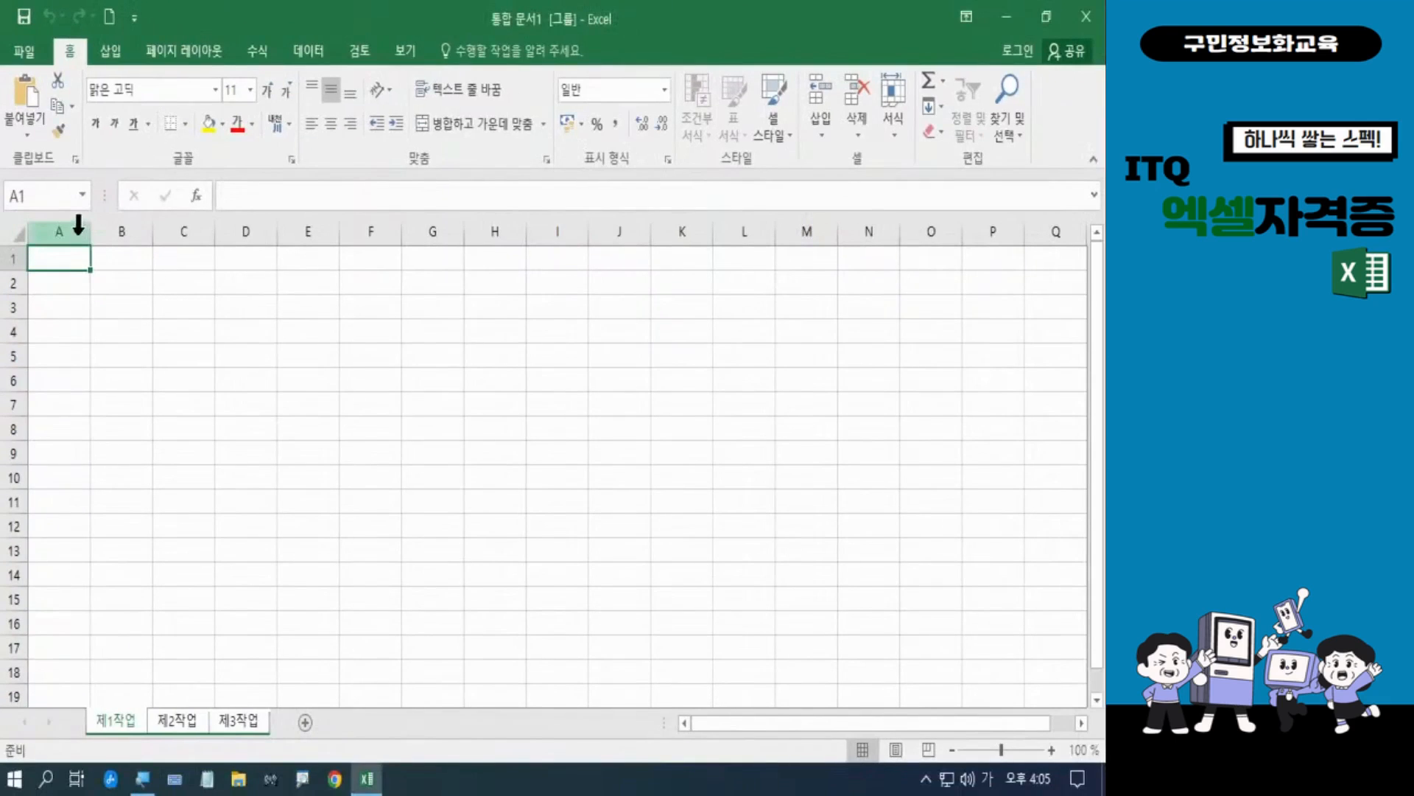
right_click(78, 225)
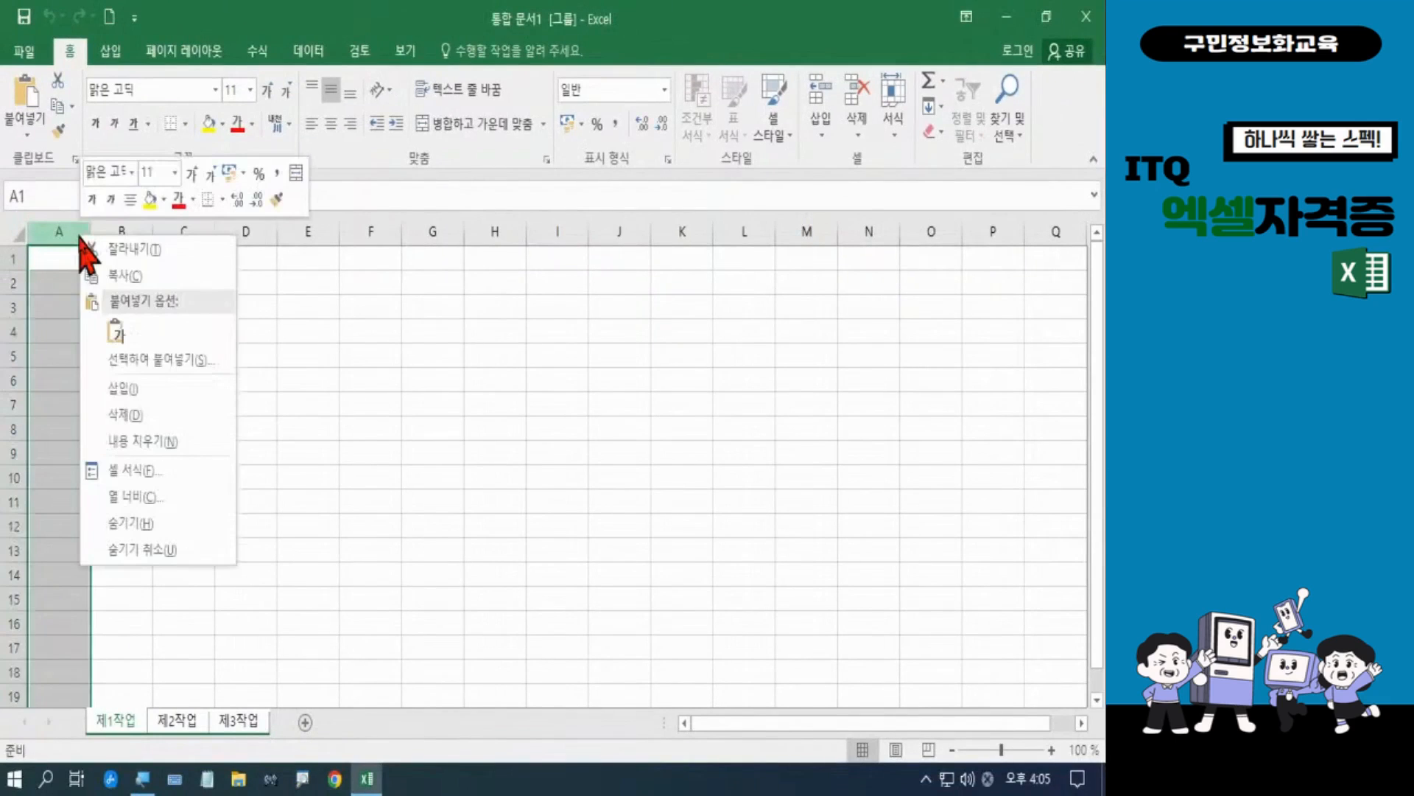
click(145, 496)
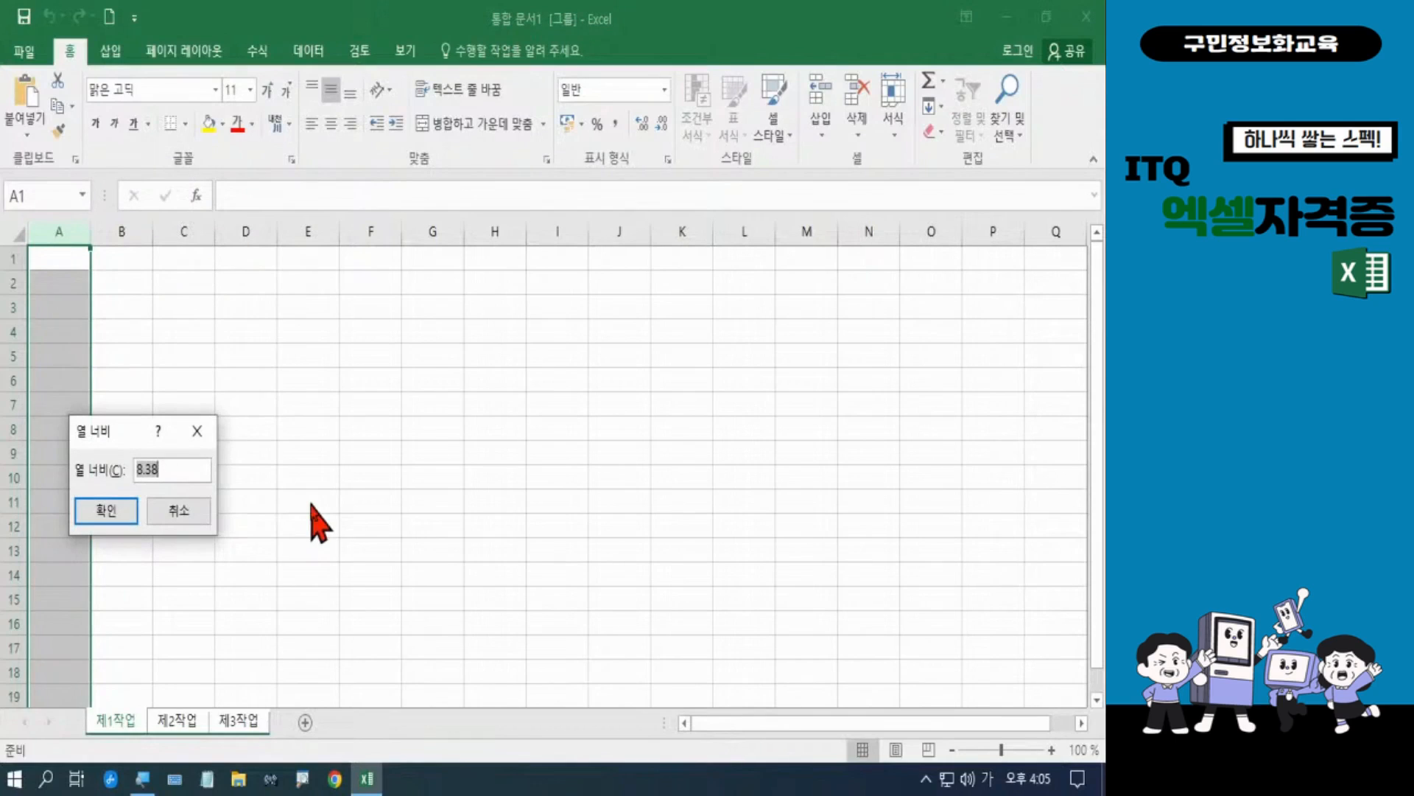
text(1)
click(87, 510)
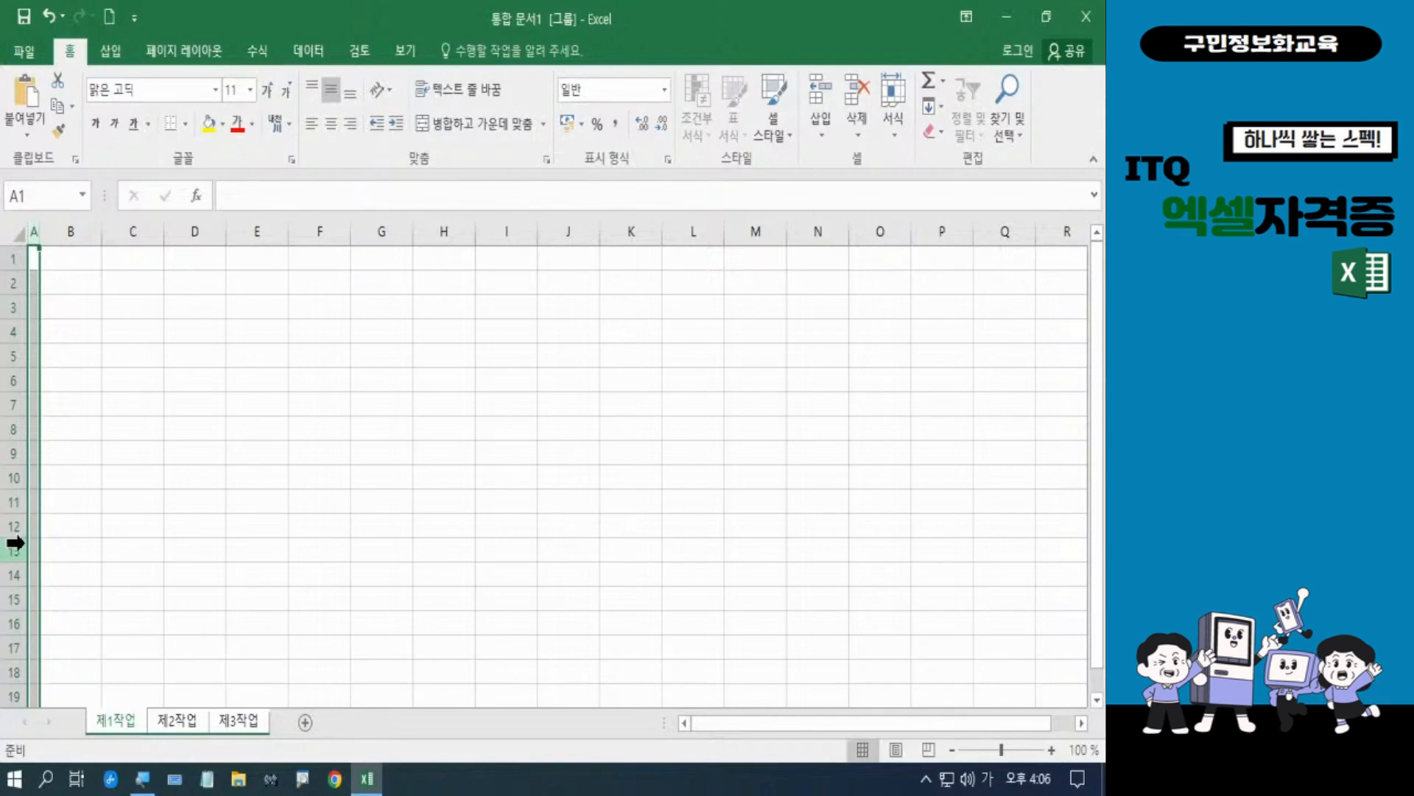
Ungroup the sheets, check column A on 제1작업, 제2작업 and 제3작업, and select cell D6 on 제1작업
click(170, 724)
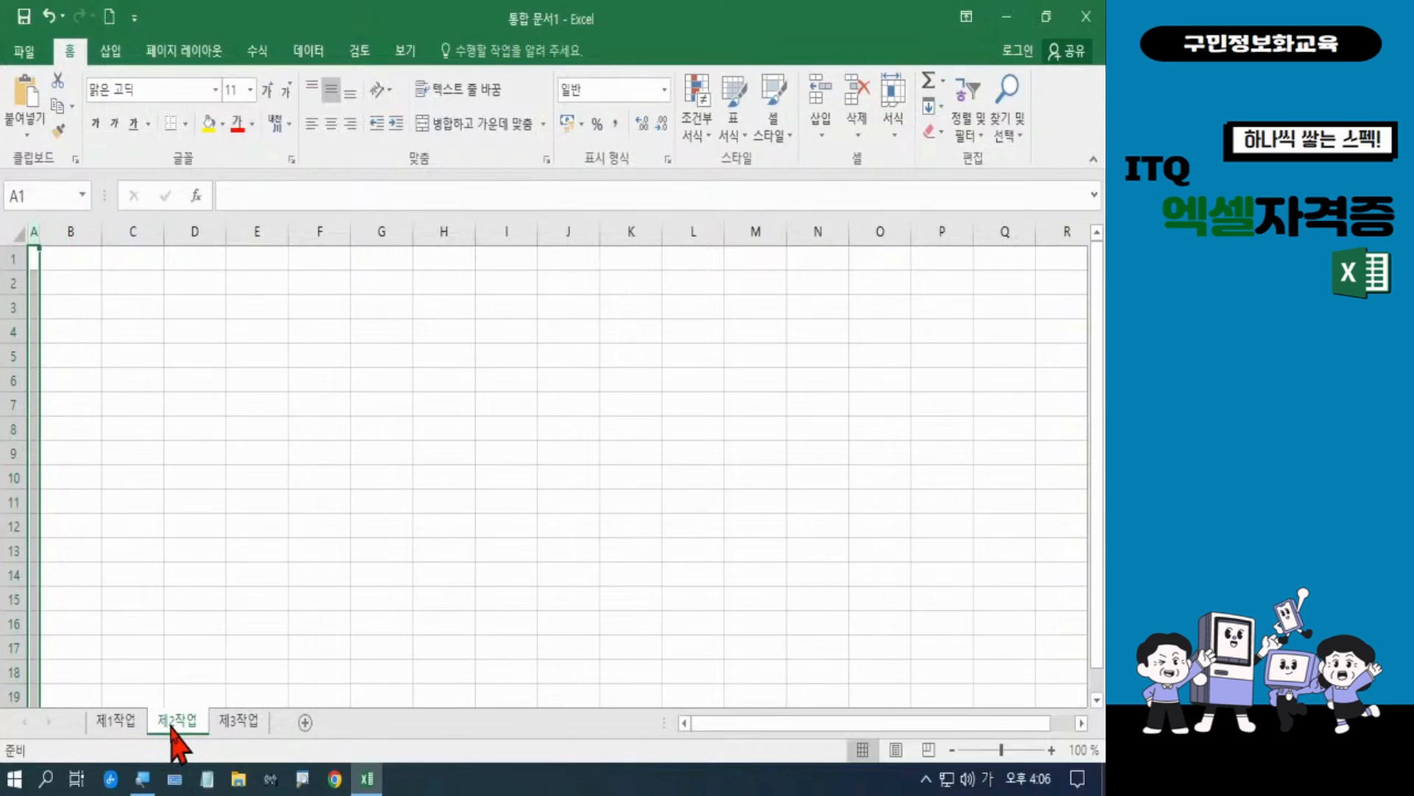
click(127, 725)
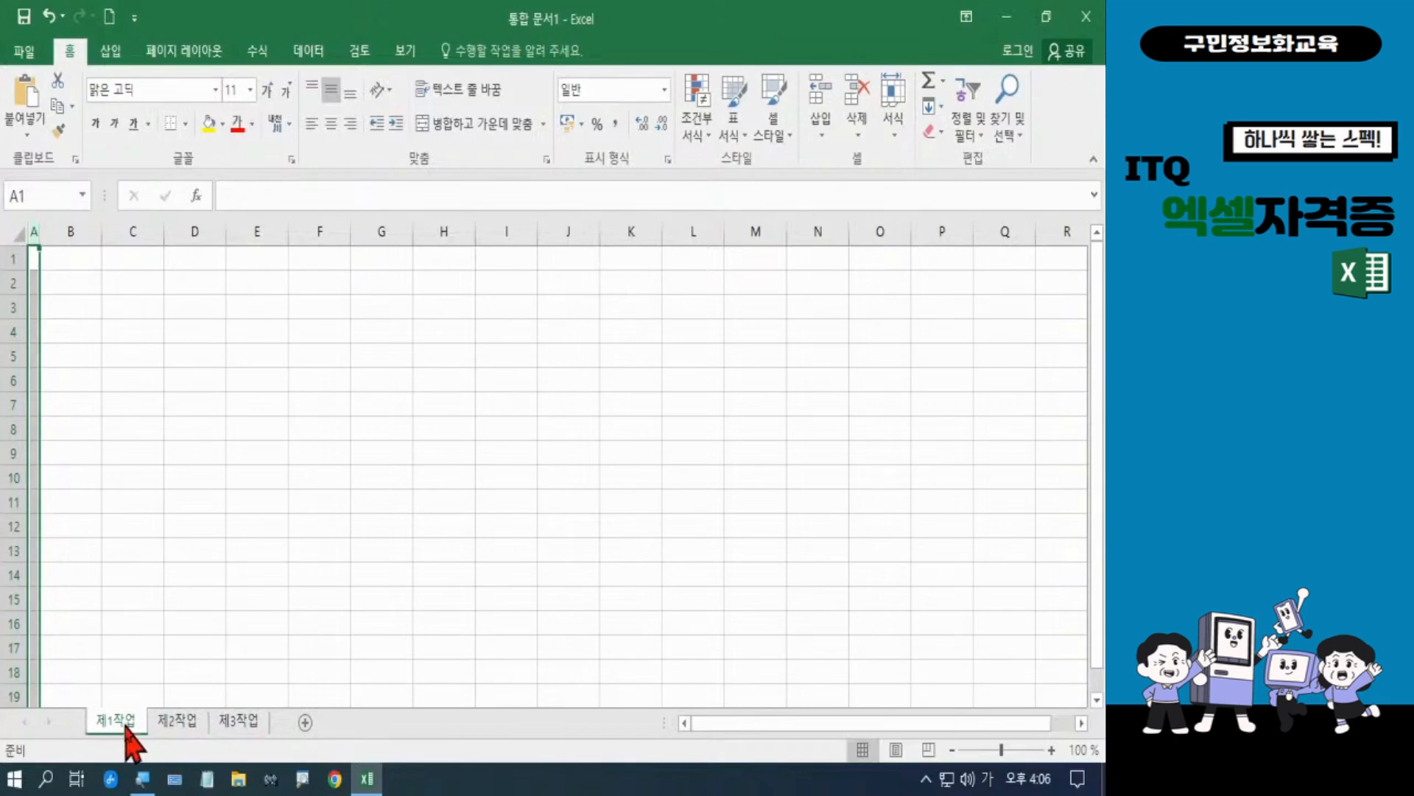
click(172, 723)
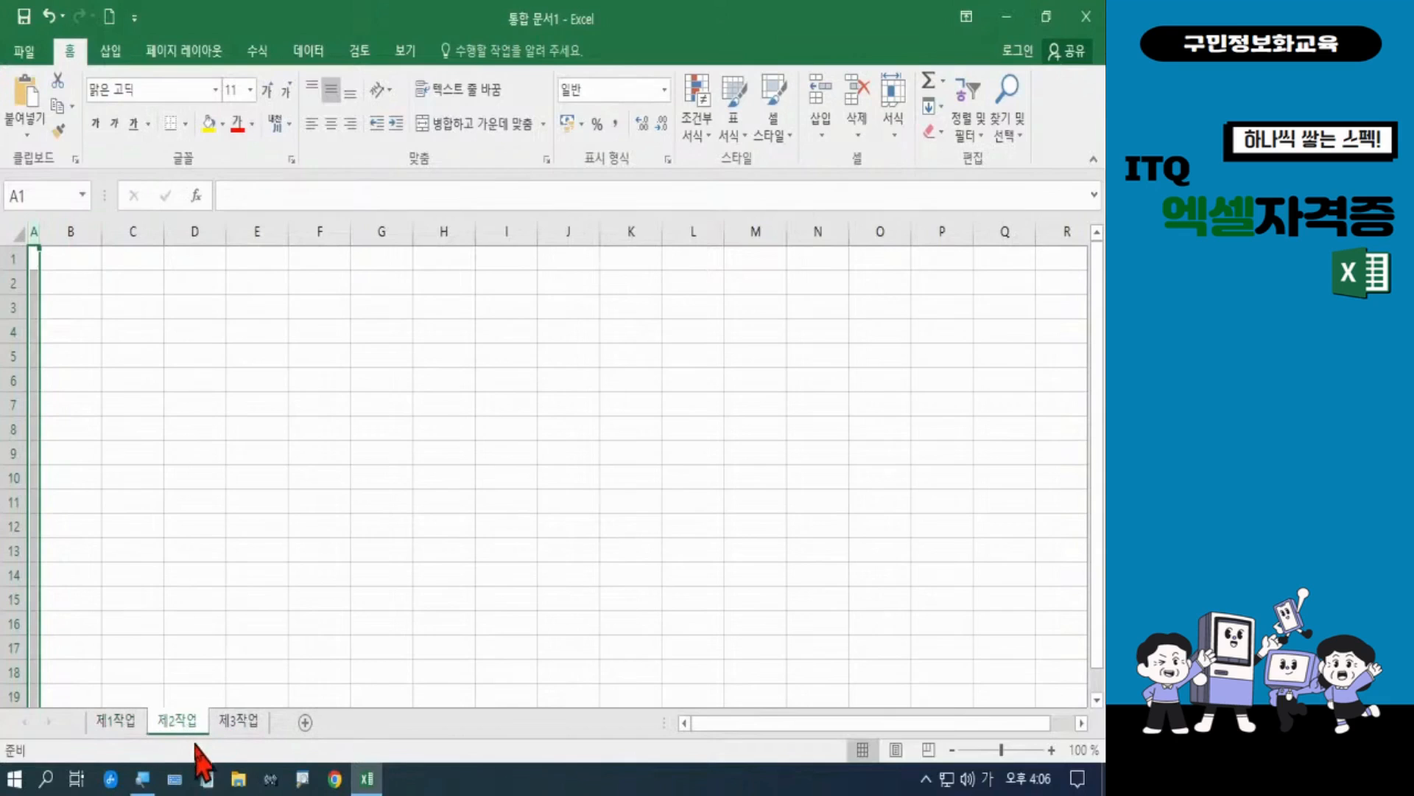
click(225, 724)
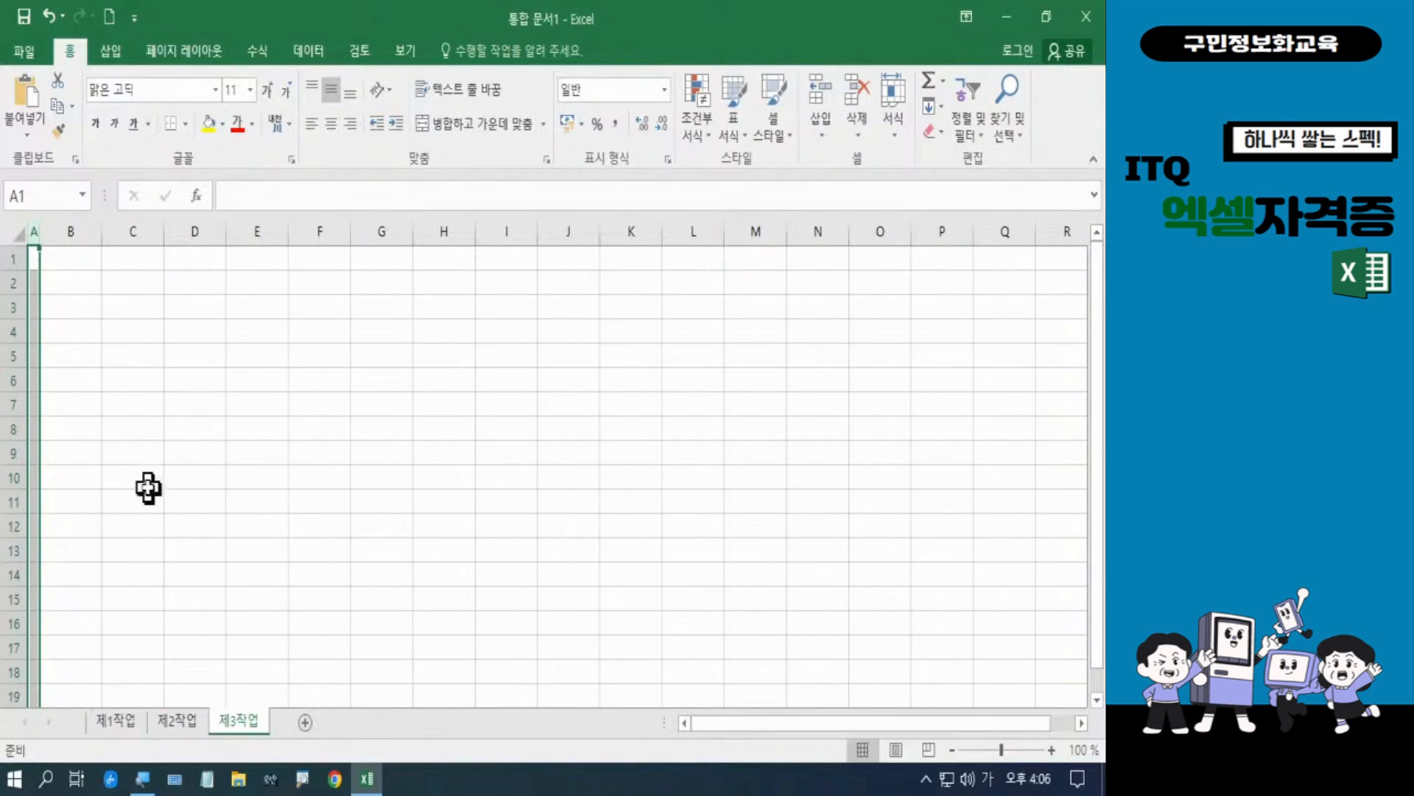
click(120, 723)
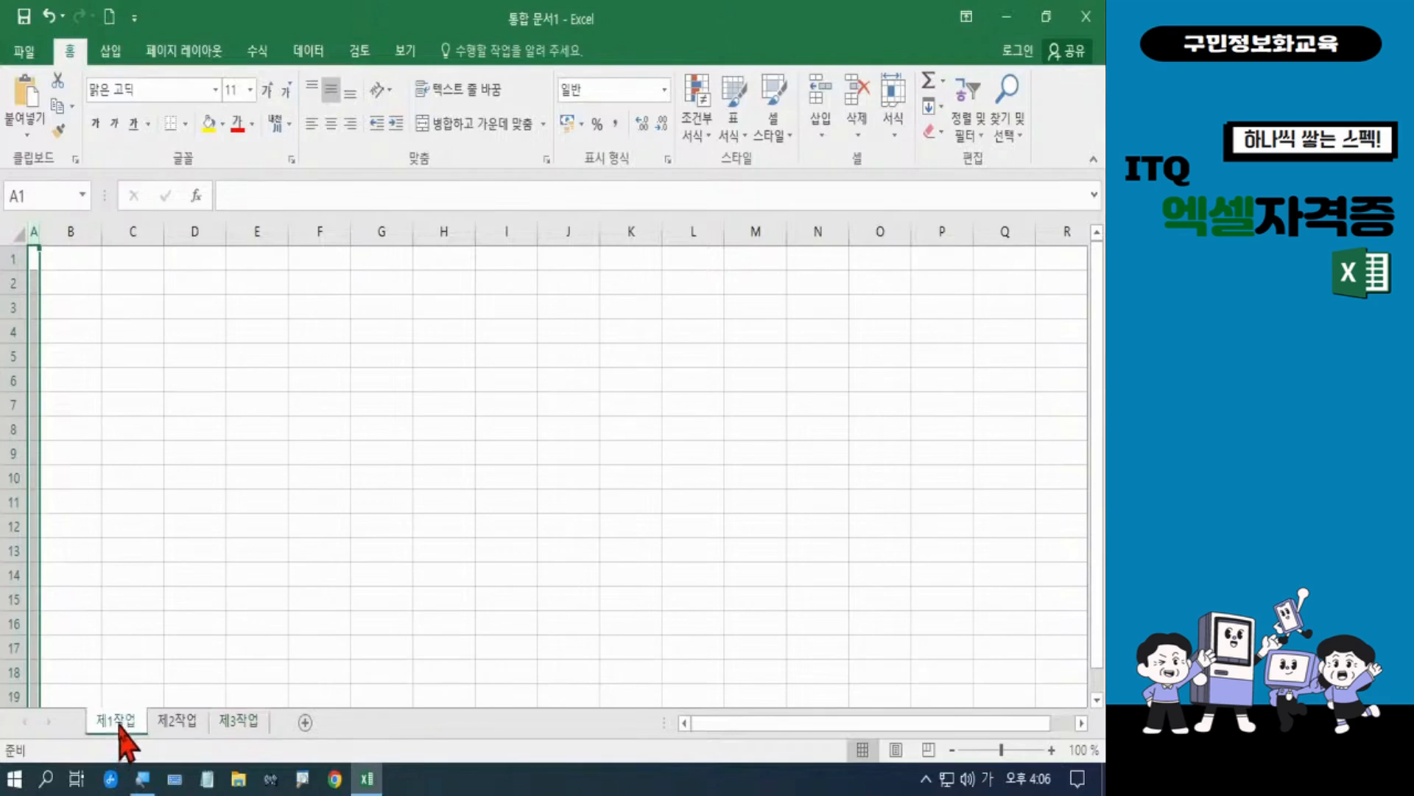
click(215, 391)
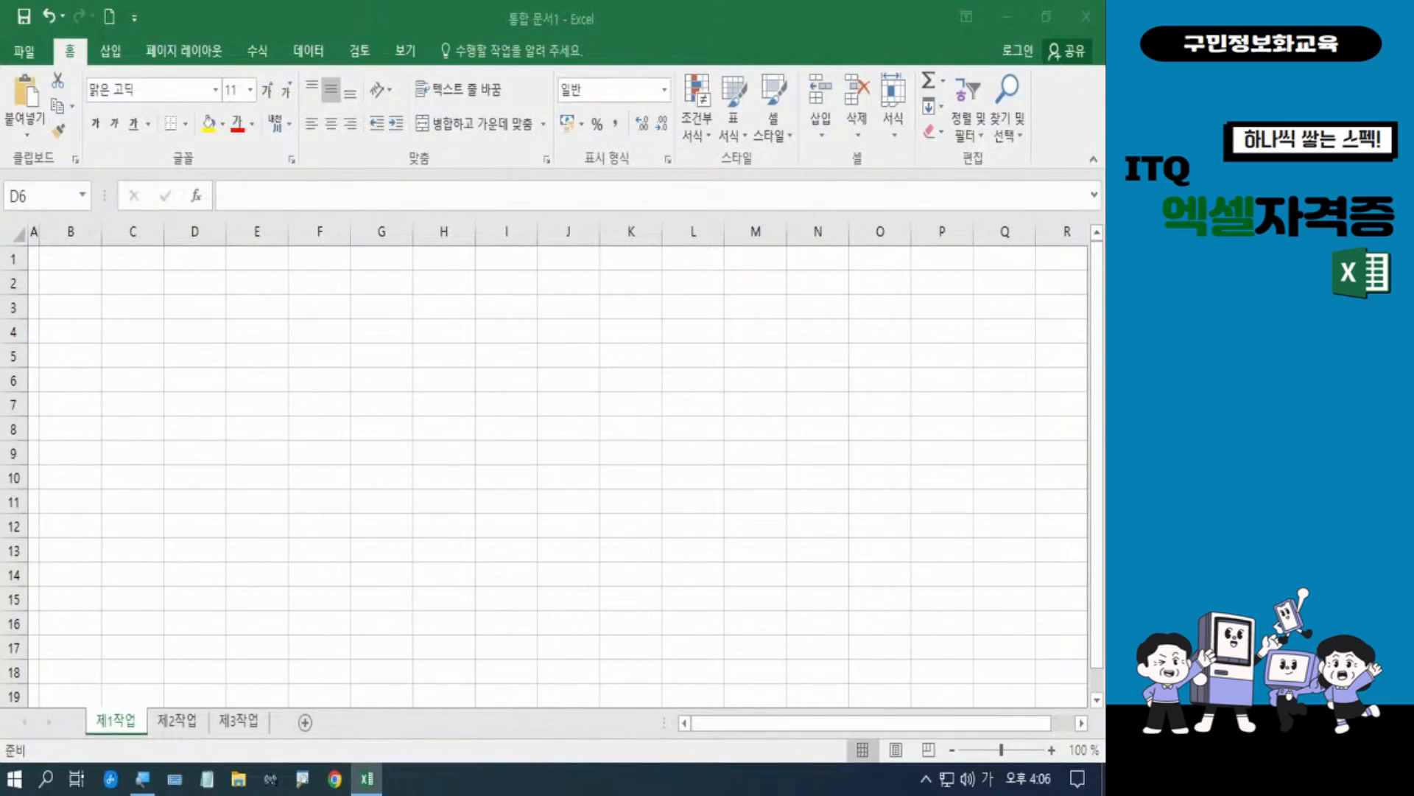
key(Hangul)
key(Hangul)
key(Hangul)
key(Hangul)
Start saving the workbook under a new name and choose the ITQ folder in 문서 as the location
click(25, 53)
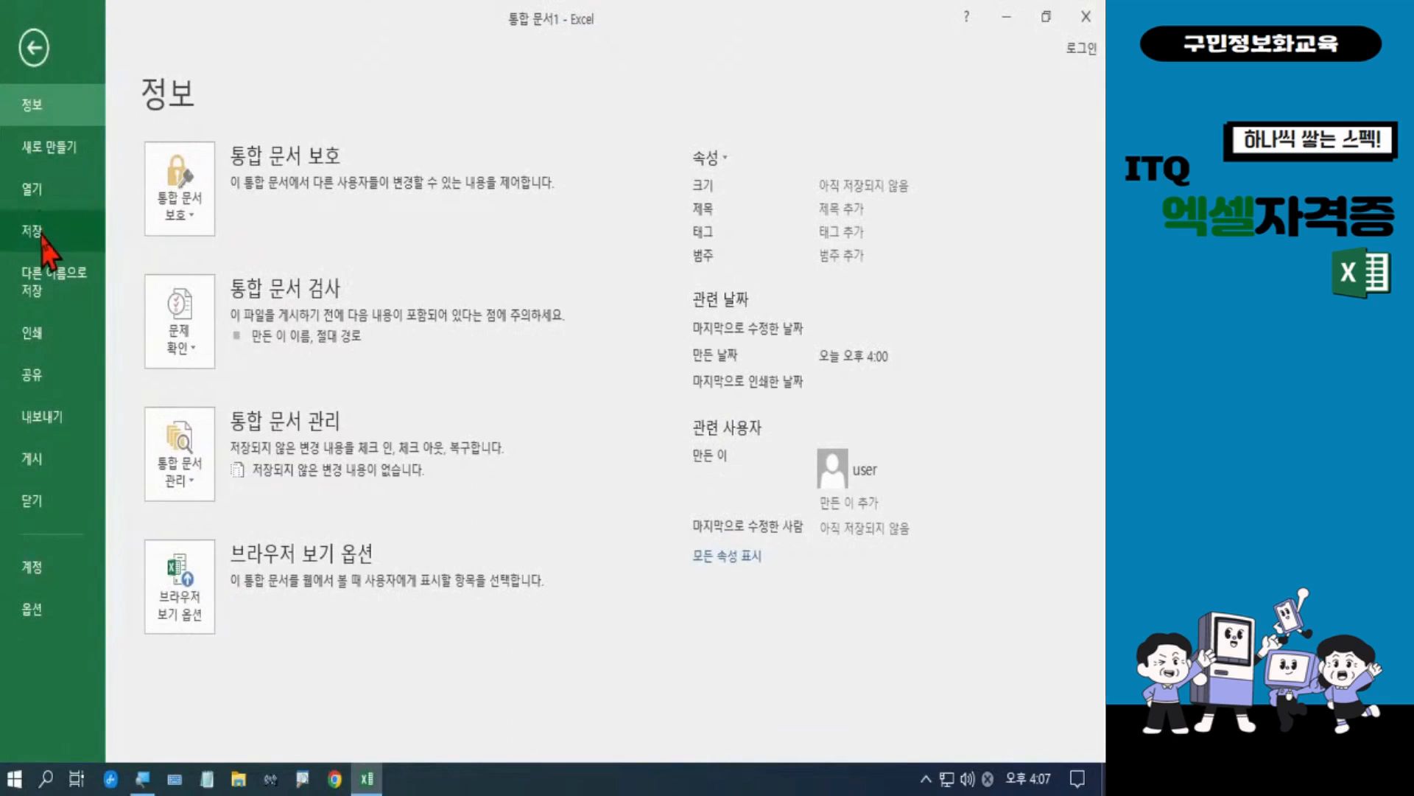
click(65, 280)
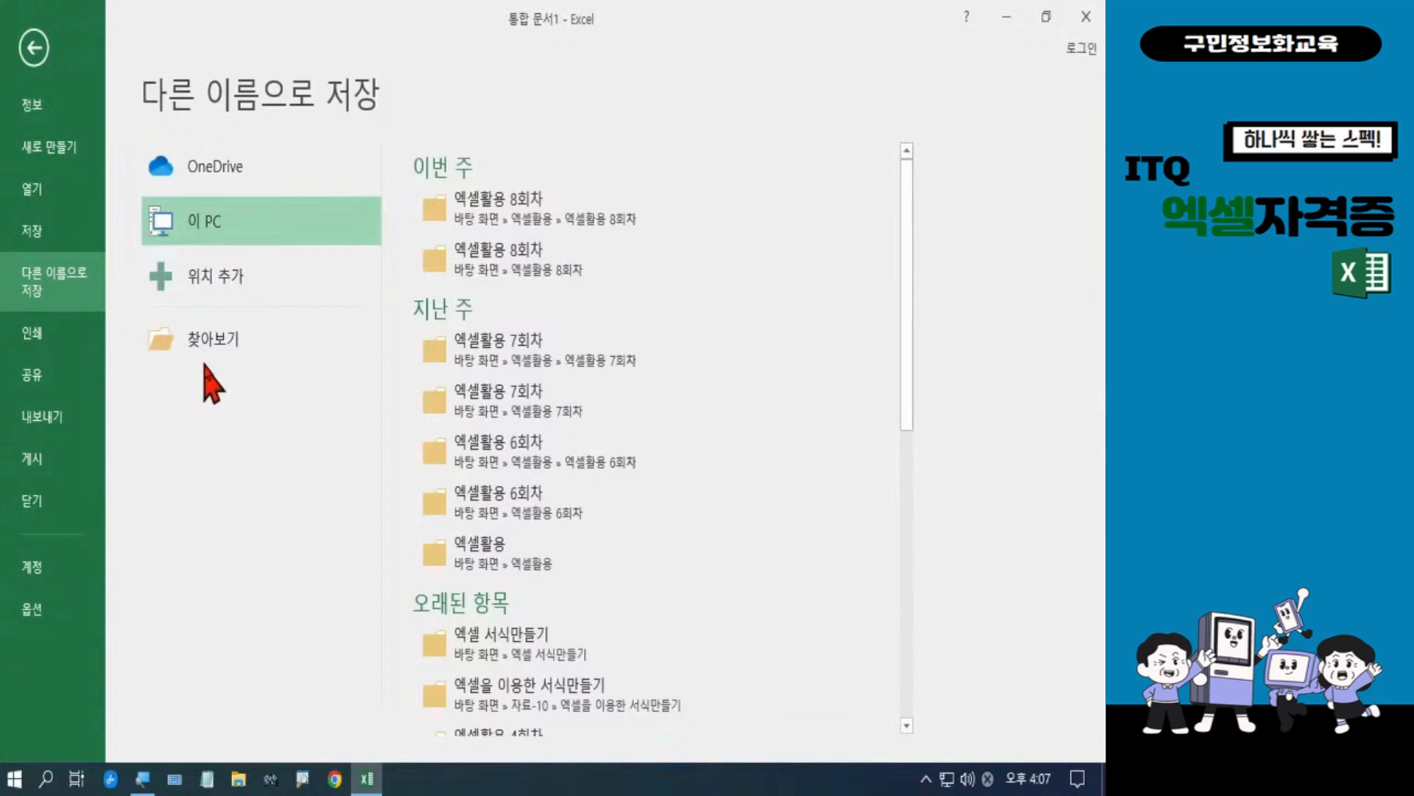
click(208, 353)
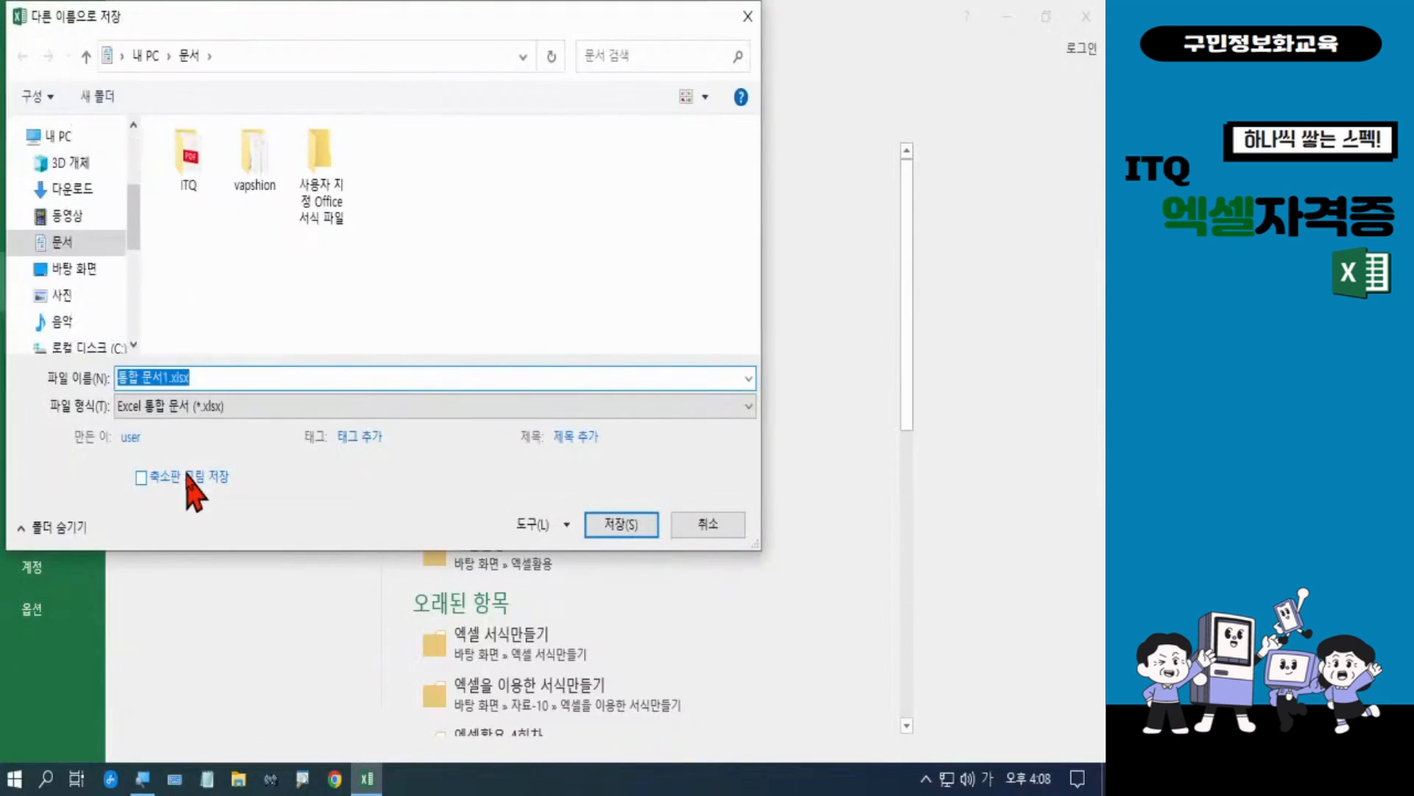
click(67, 252)
click(187, 203)
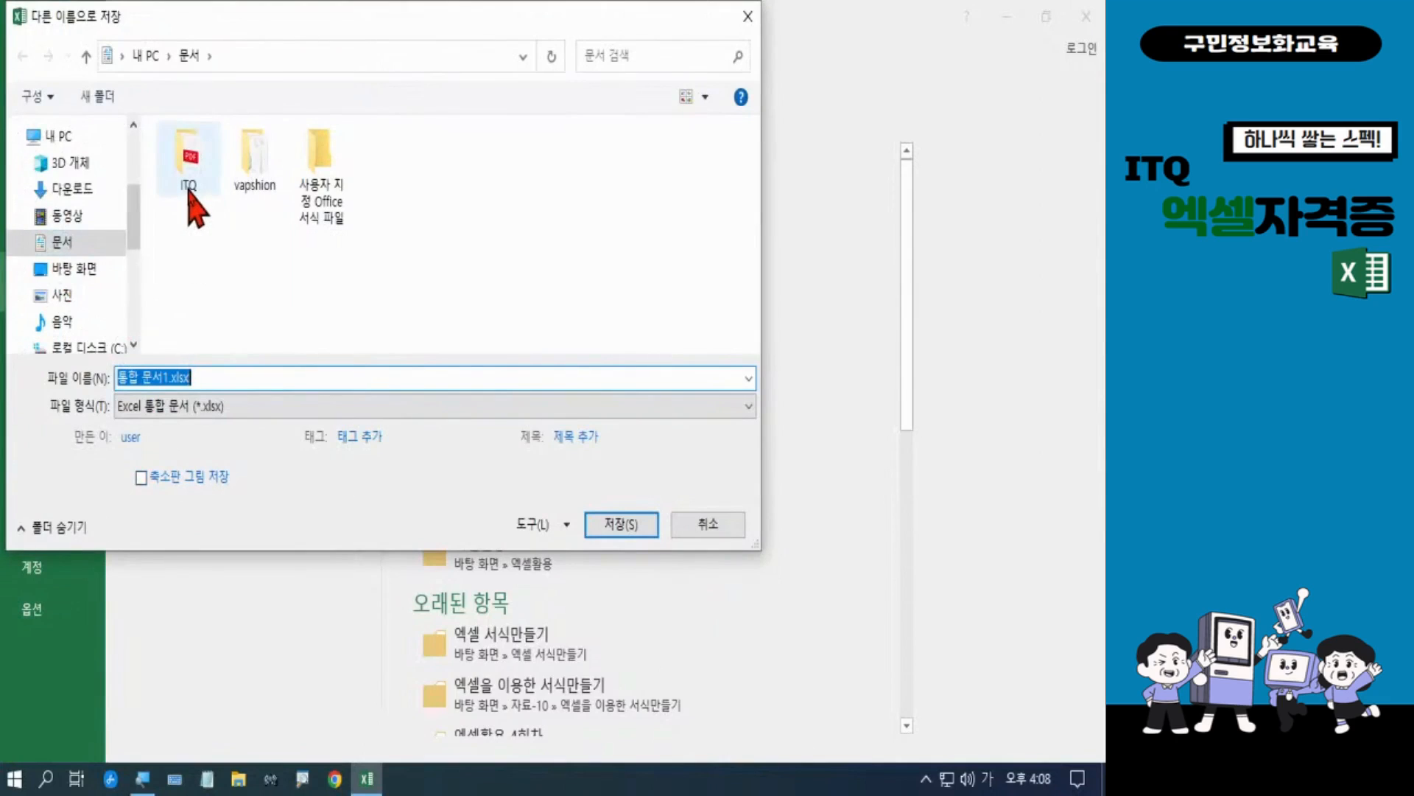
double_click(188, 185)
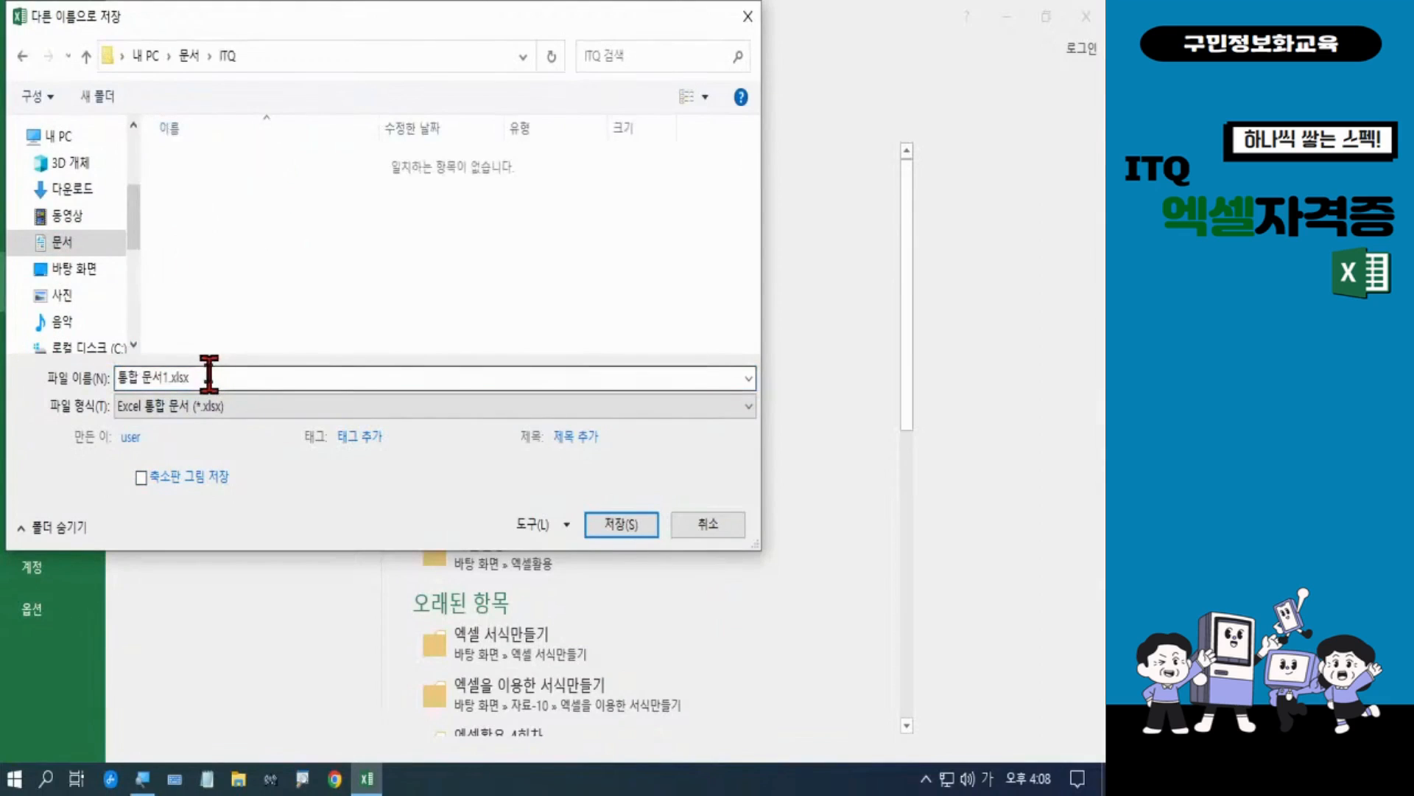
Enter the examinee number and full name, joined by a hyphen, as the file name and save the workbook as .xlsx
click(210, 374)
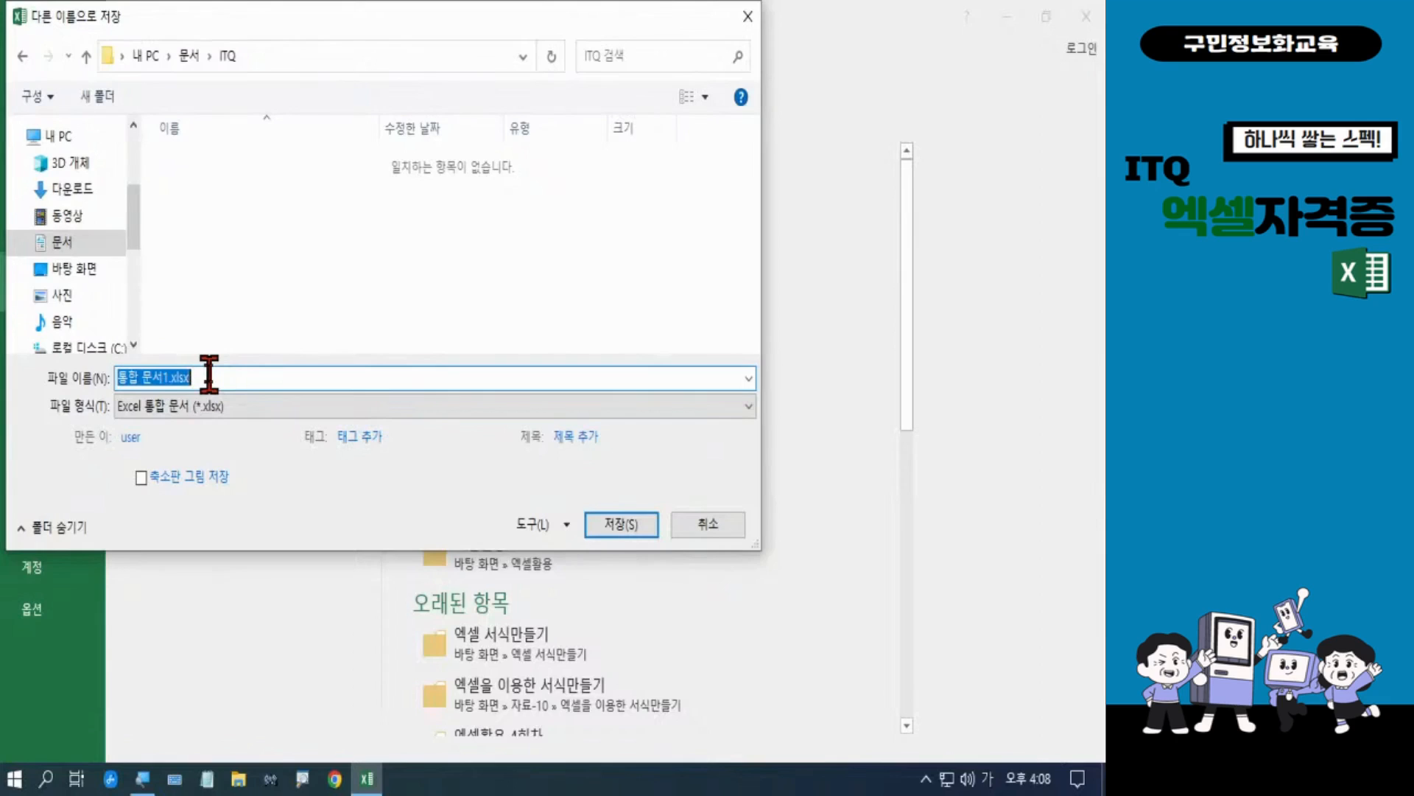
text(123)
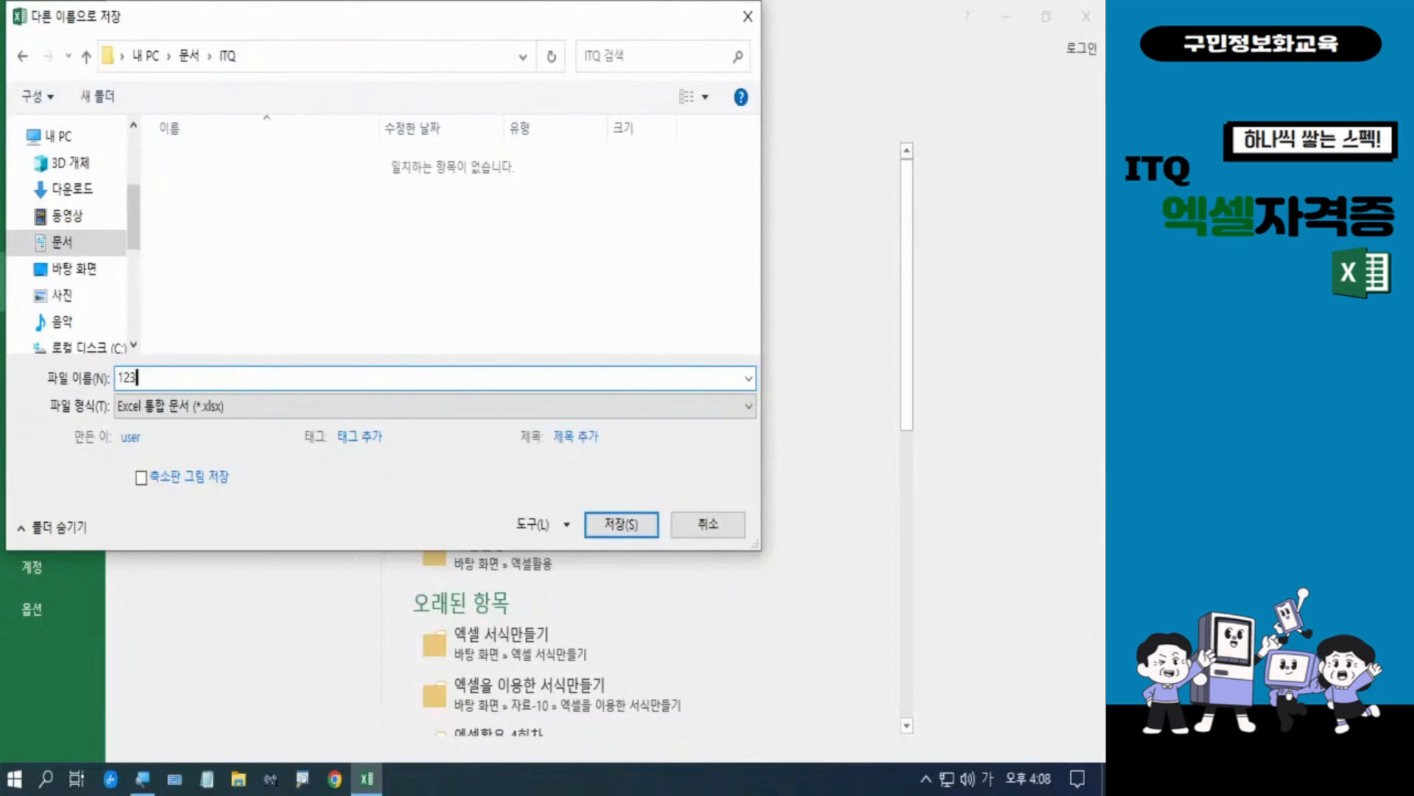
text(45678-)
key(Hangul)
key(Hangul)
text(오)
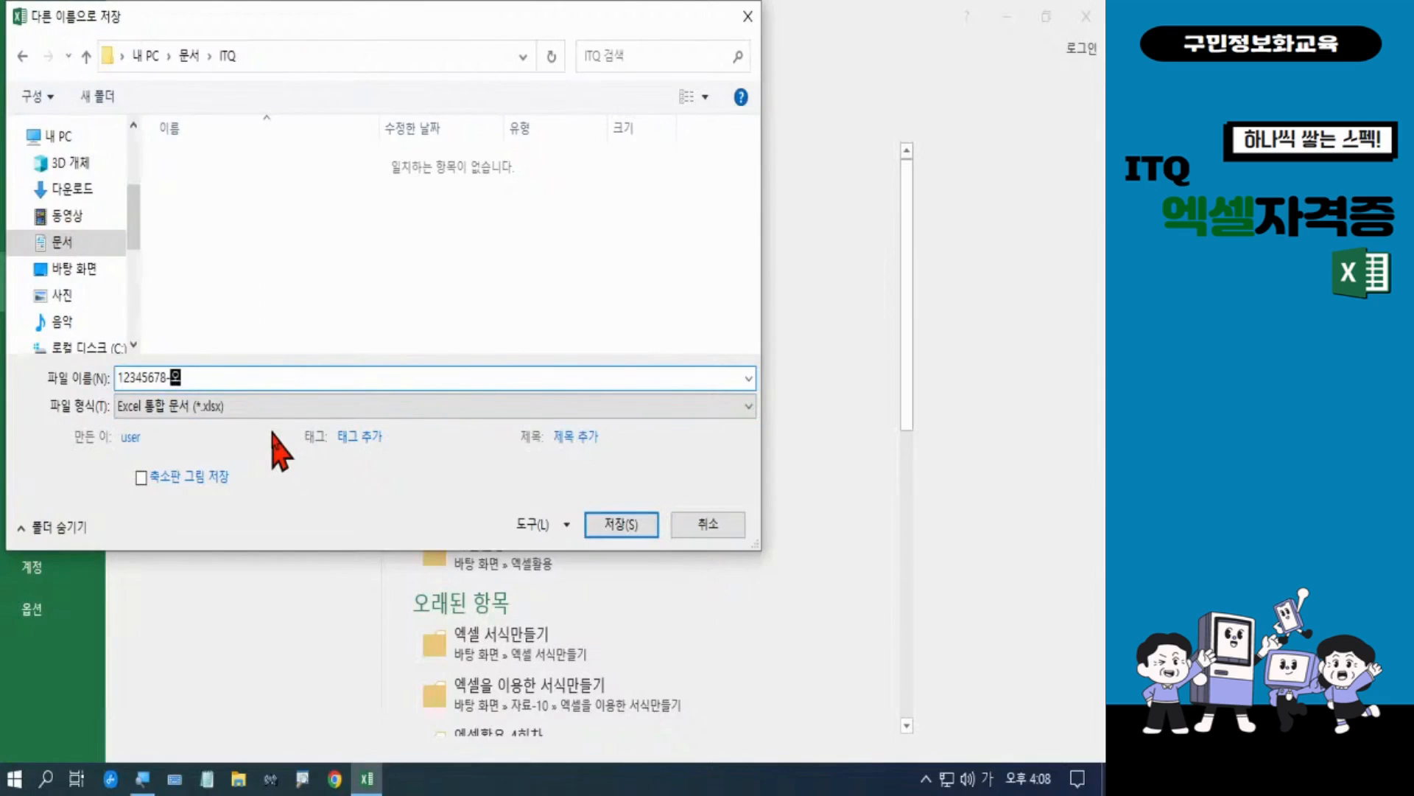
key(BackSpace)
text(홍길동)
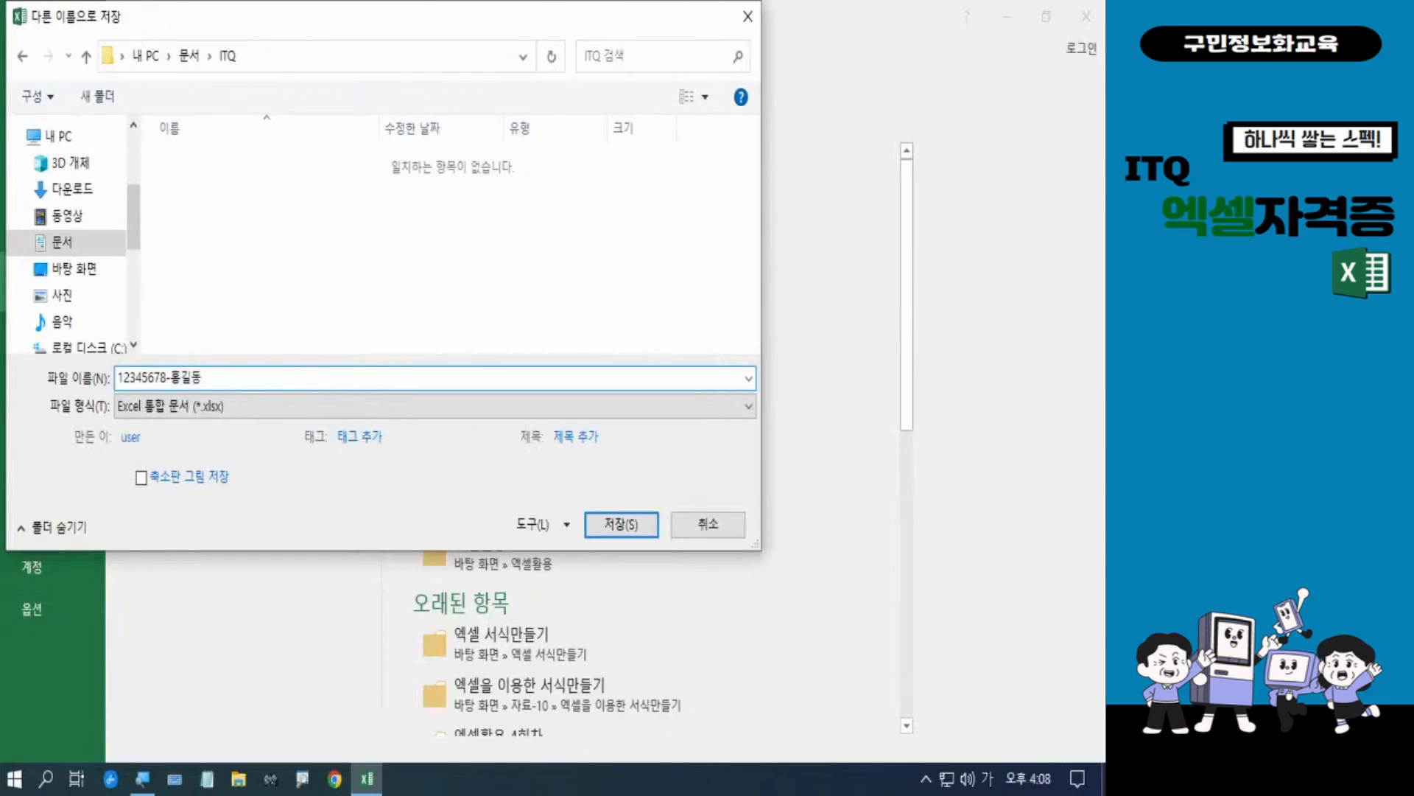
click(611, 525)
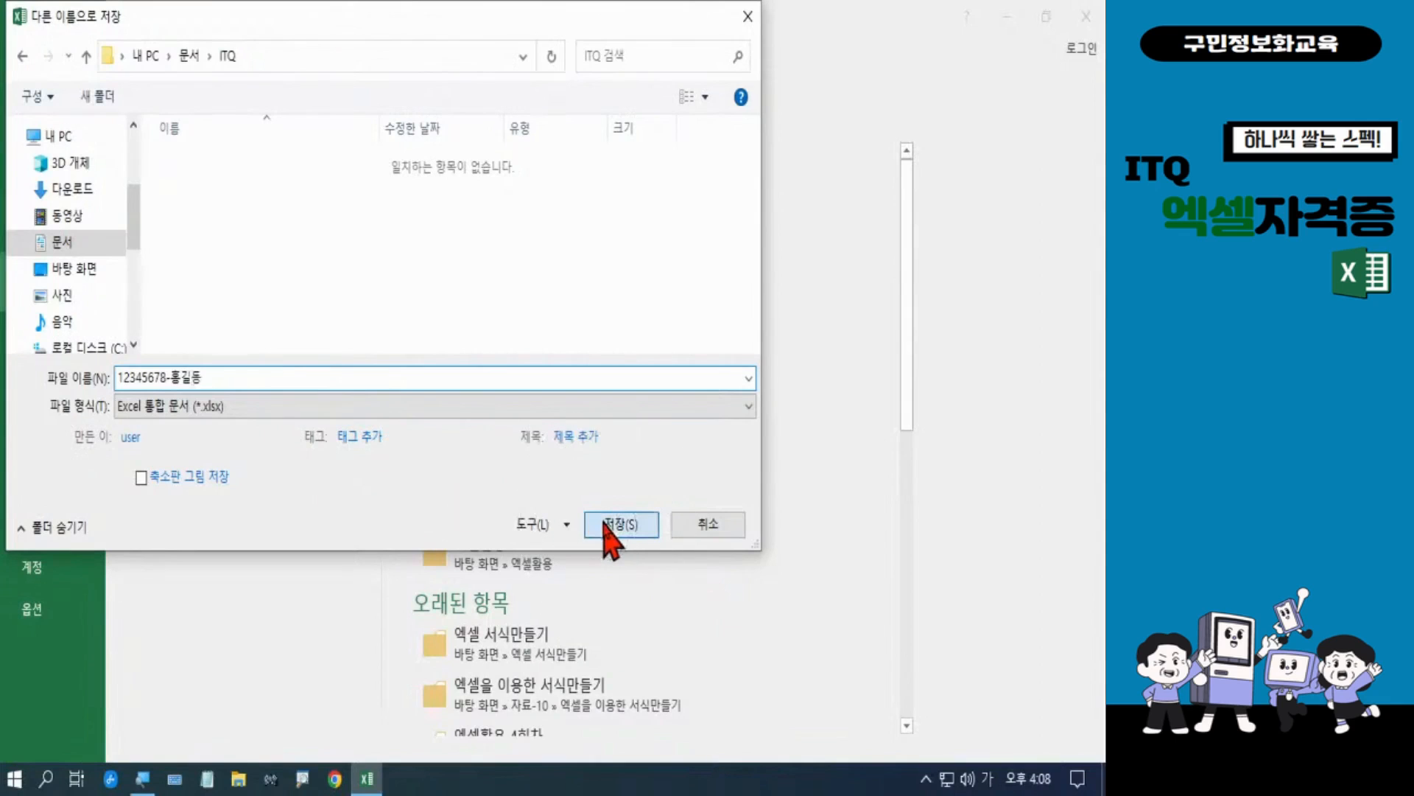
click(610, 525)
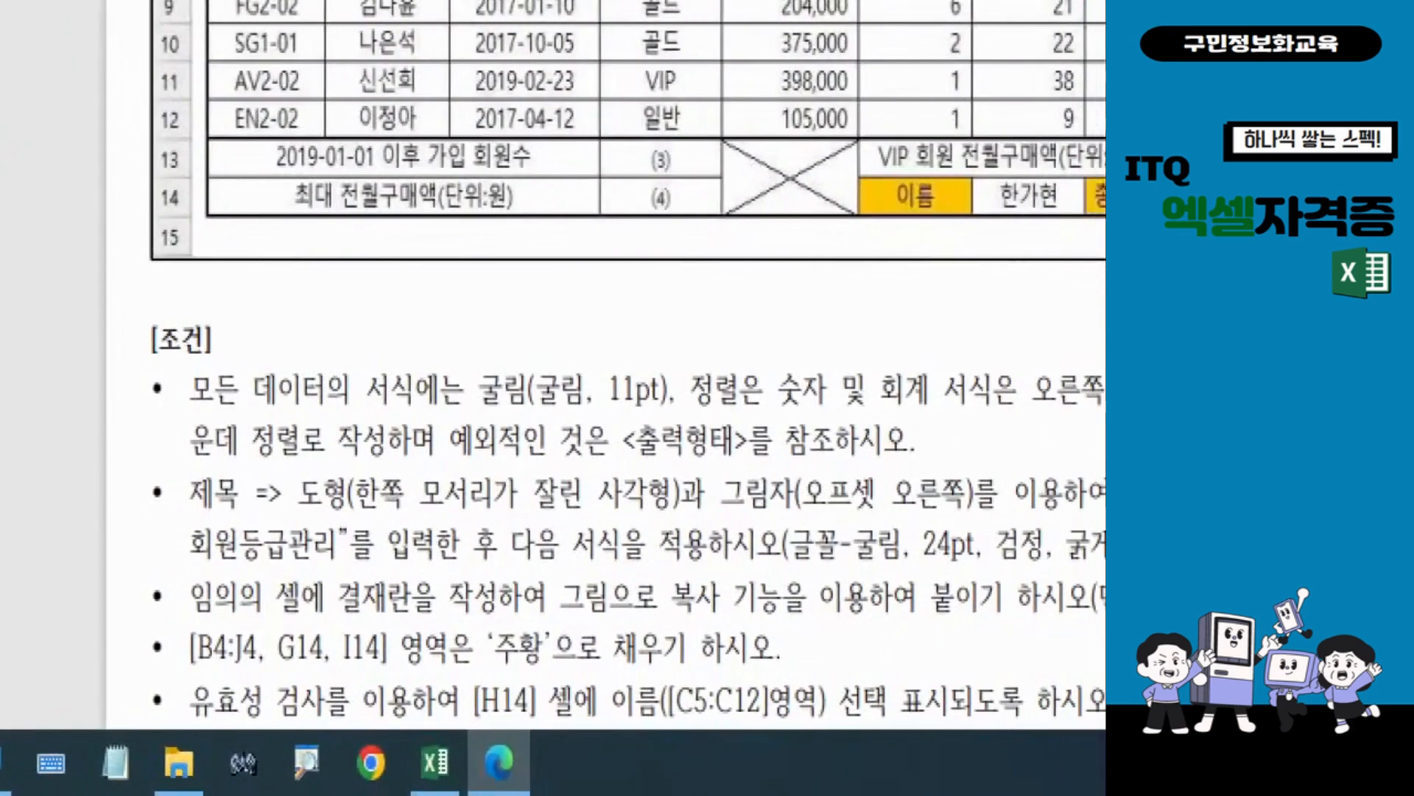
Review the data font and alignment rules under [조건] in the 제1작업 problem PDF
drag(445, 338, 698, 431)
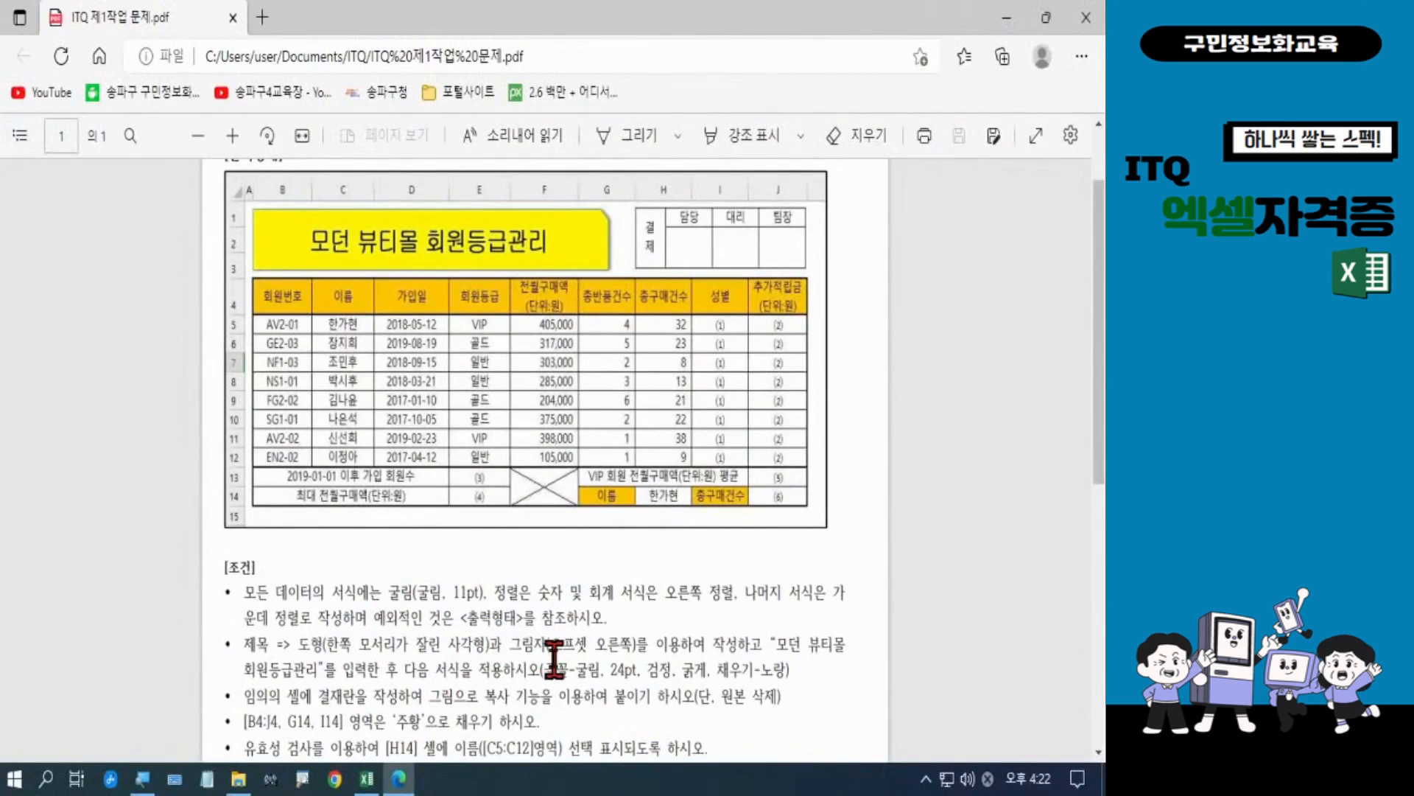
drag(495, 603, 827, 606)
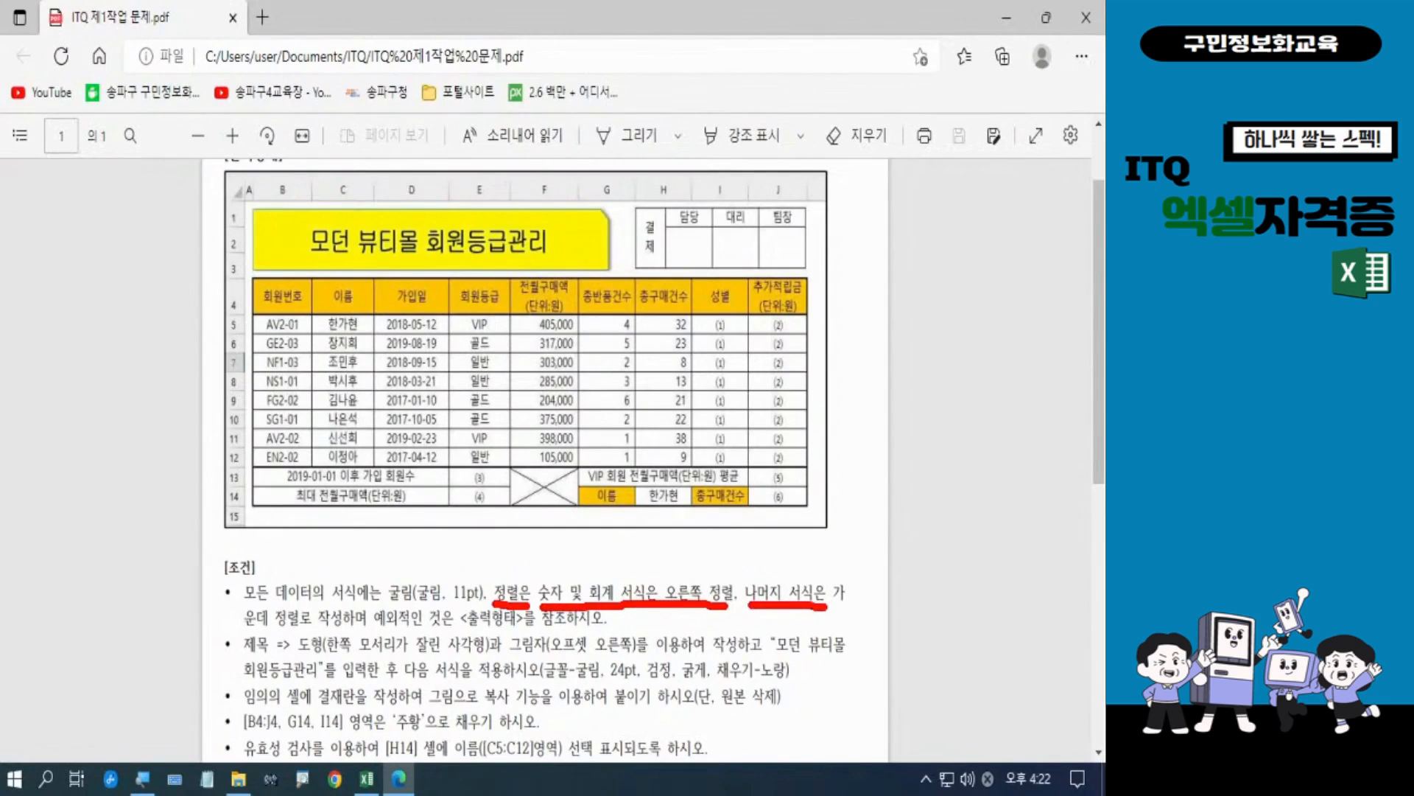
drag(251, 635, 454, 630)
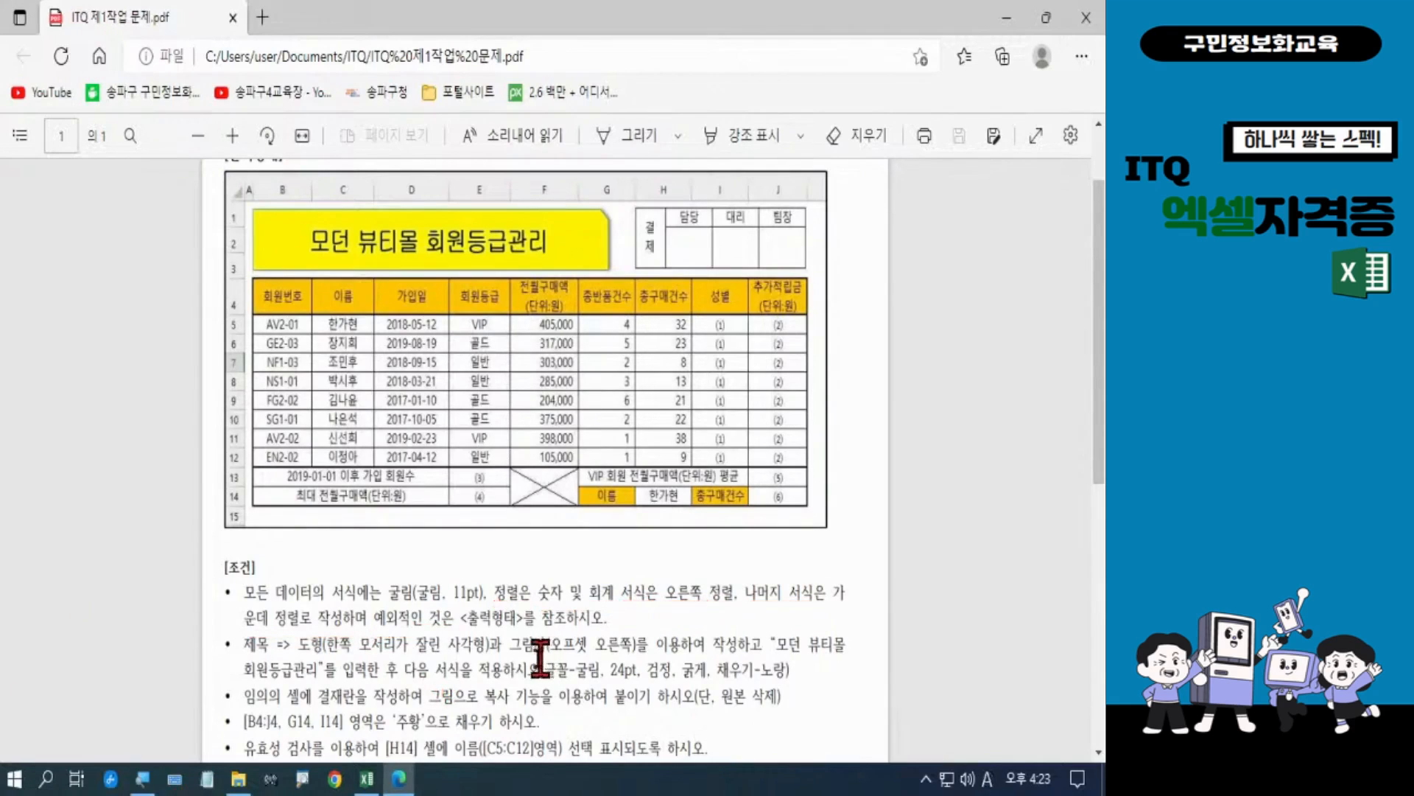
Switch to Excel and set the font of the entire 제1작업 sheet to 굴림
click(366, 778)
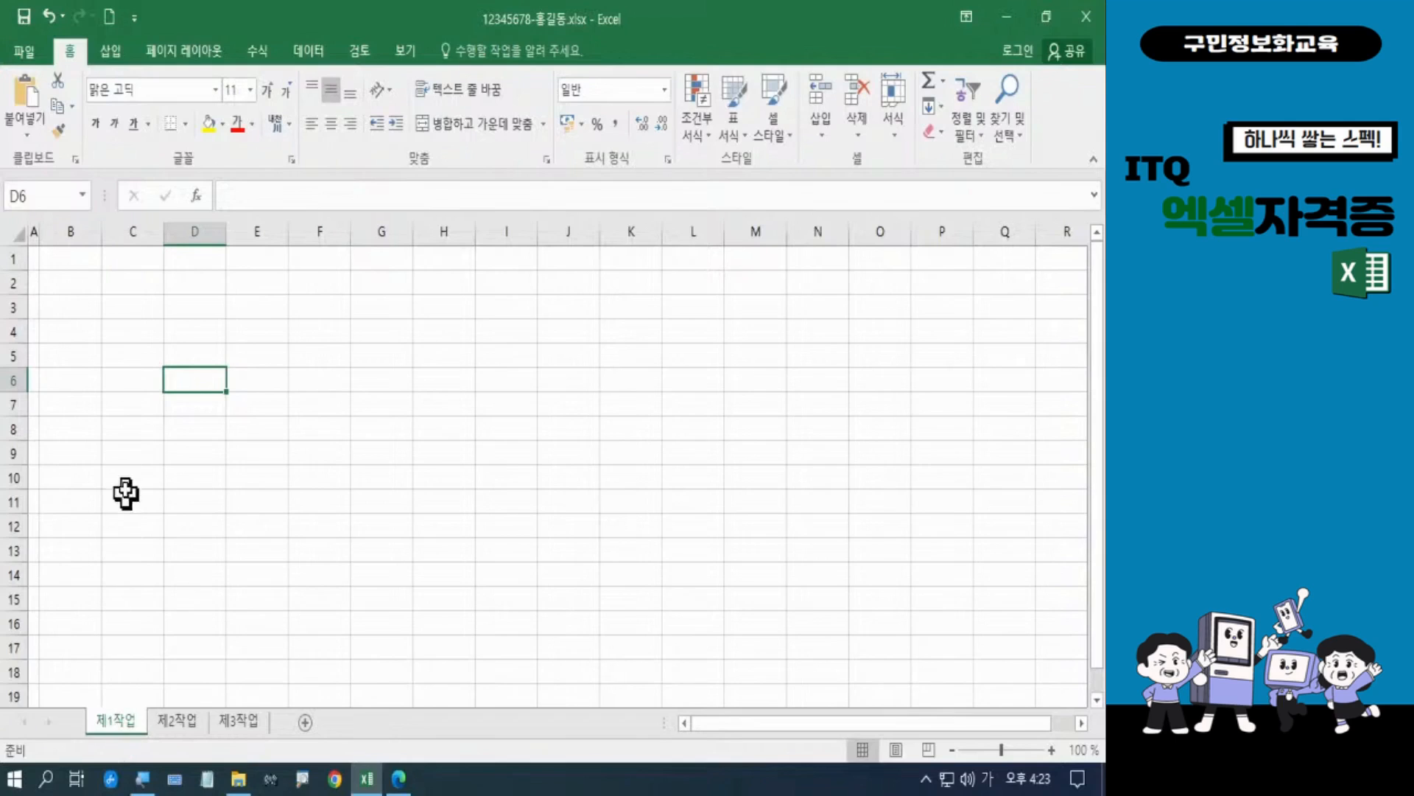
click(120, 361)
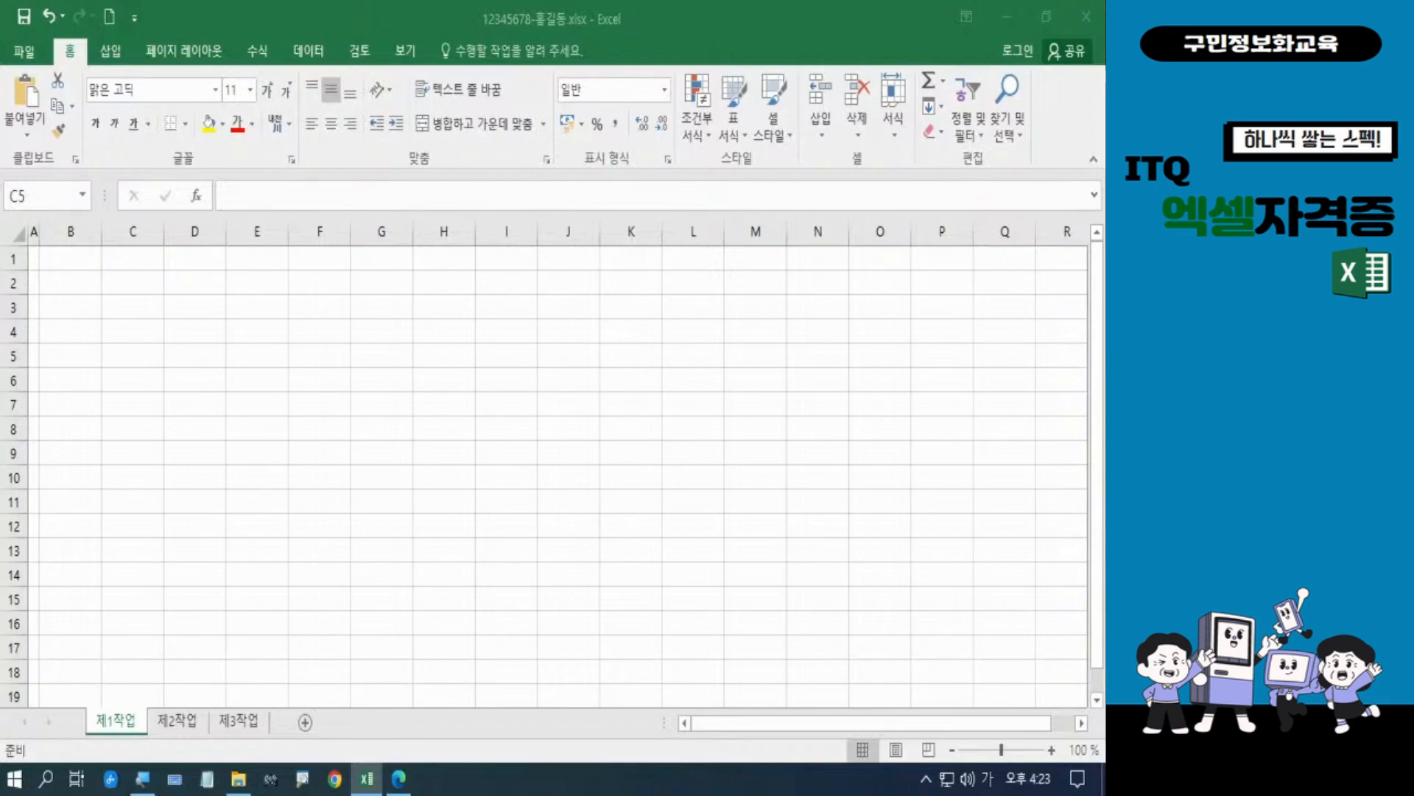
key(Hangul)
click(318, 304)
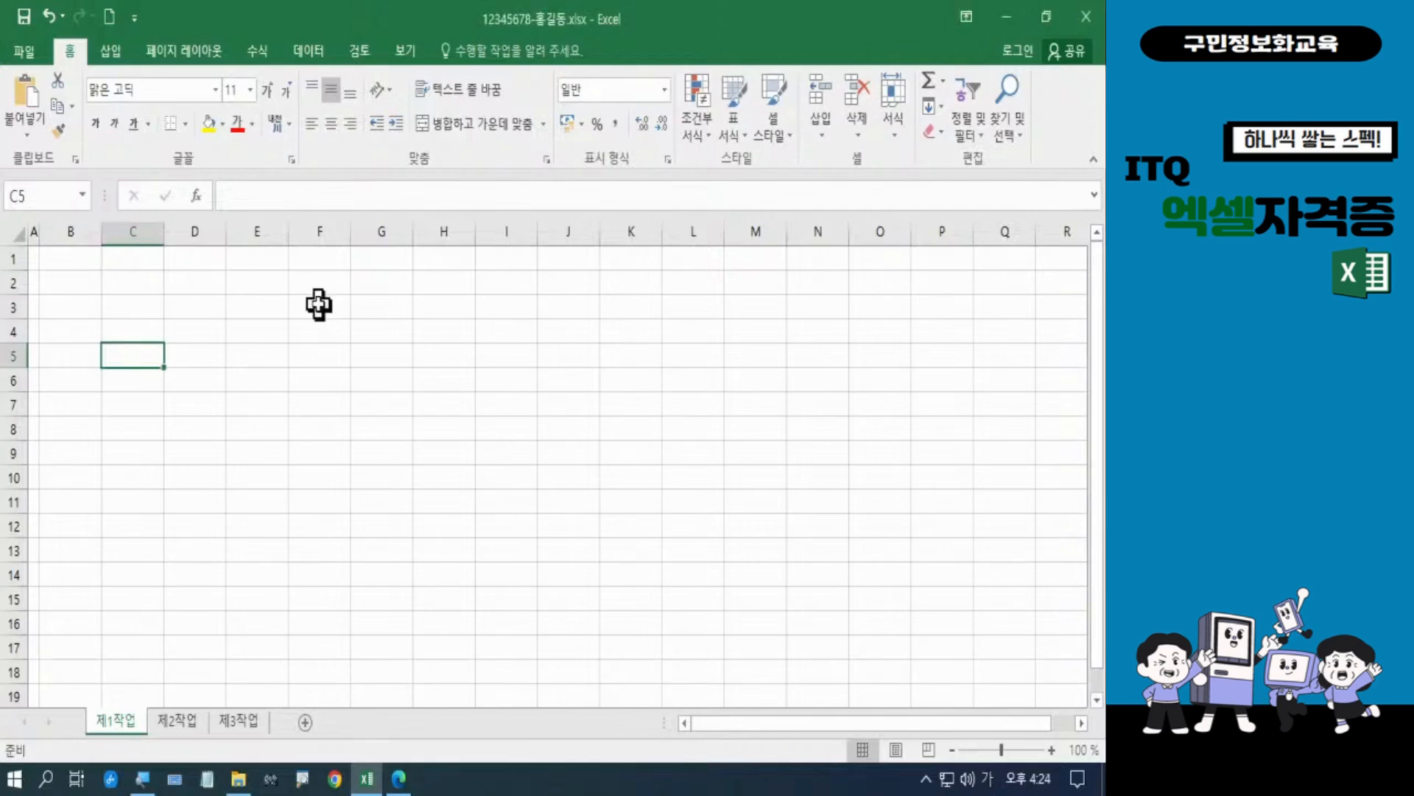
key(ctrl+a)
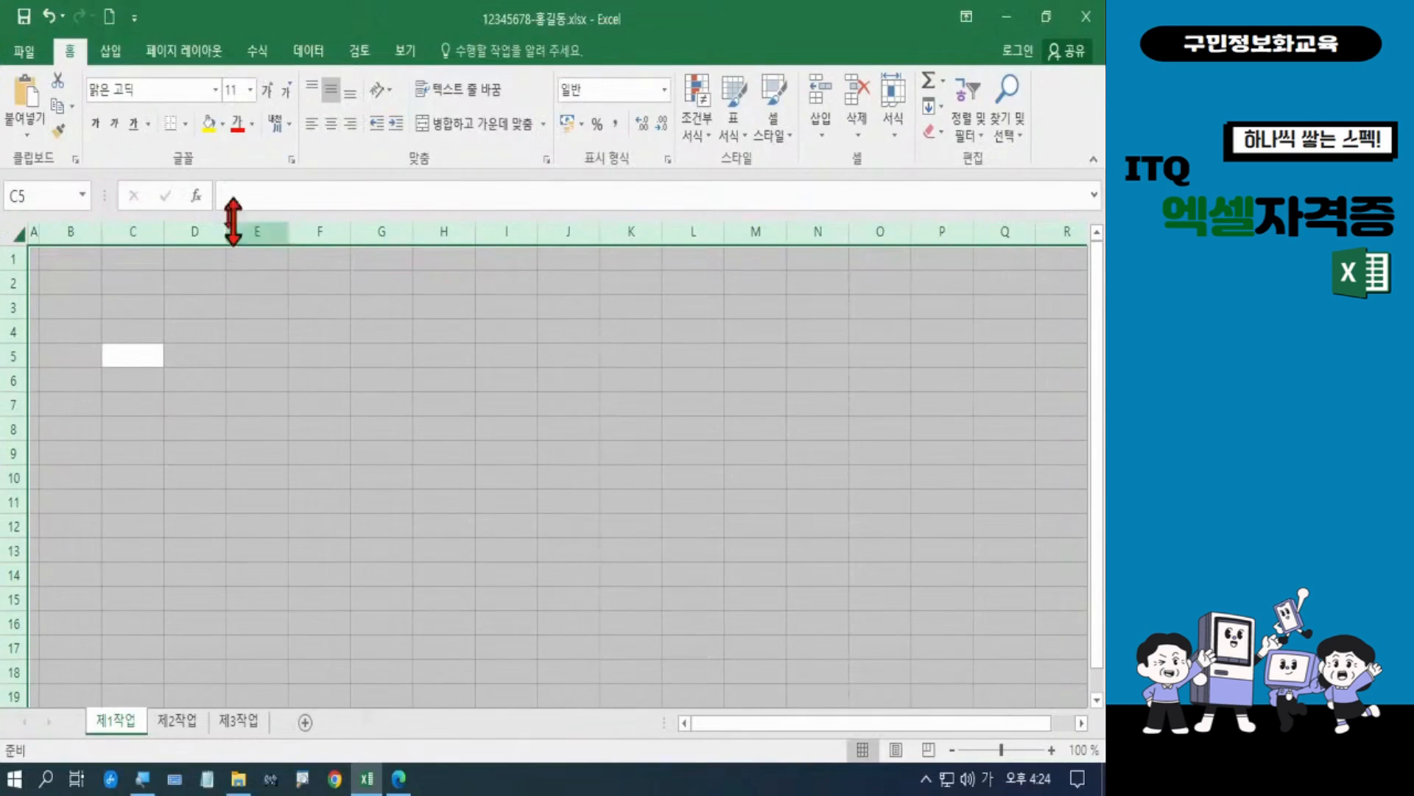
click(149, 90)
text(ㄱㅜㄹ림)
key(Return)
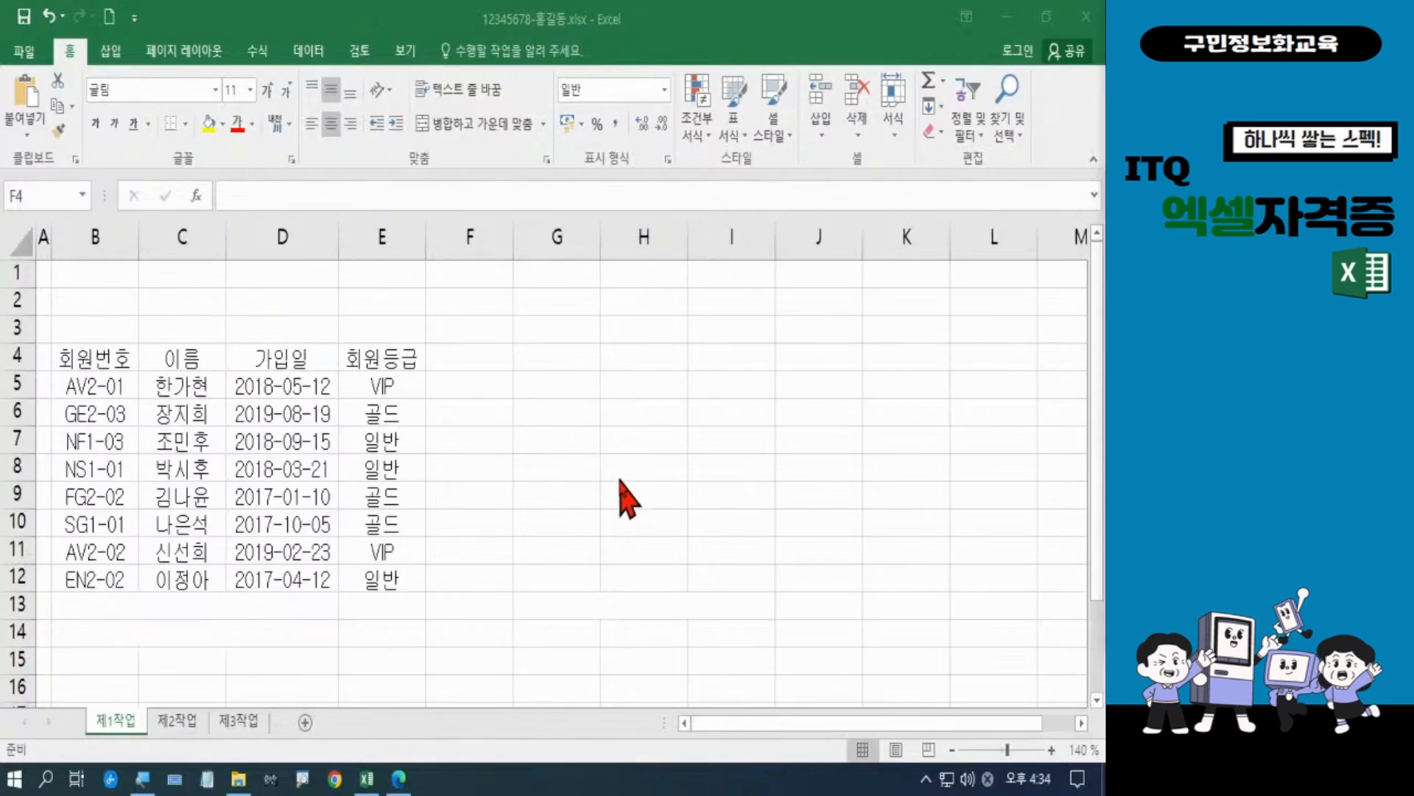
Enter the two-line header 전월구매액 (단위:원) in cell F4, with a line break before the parenthesis
click(488, 363)
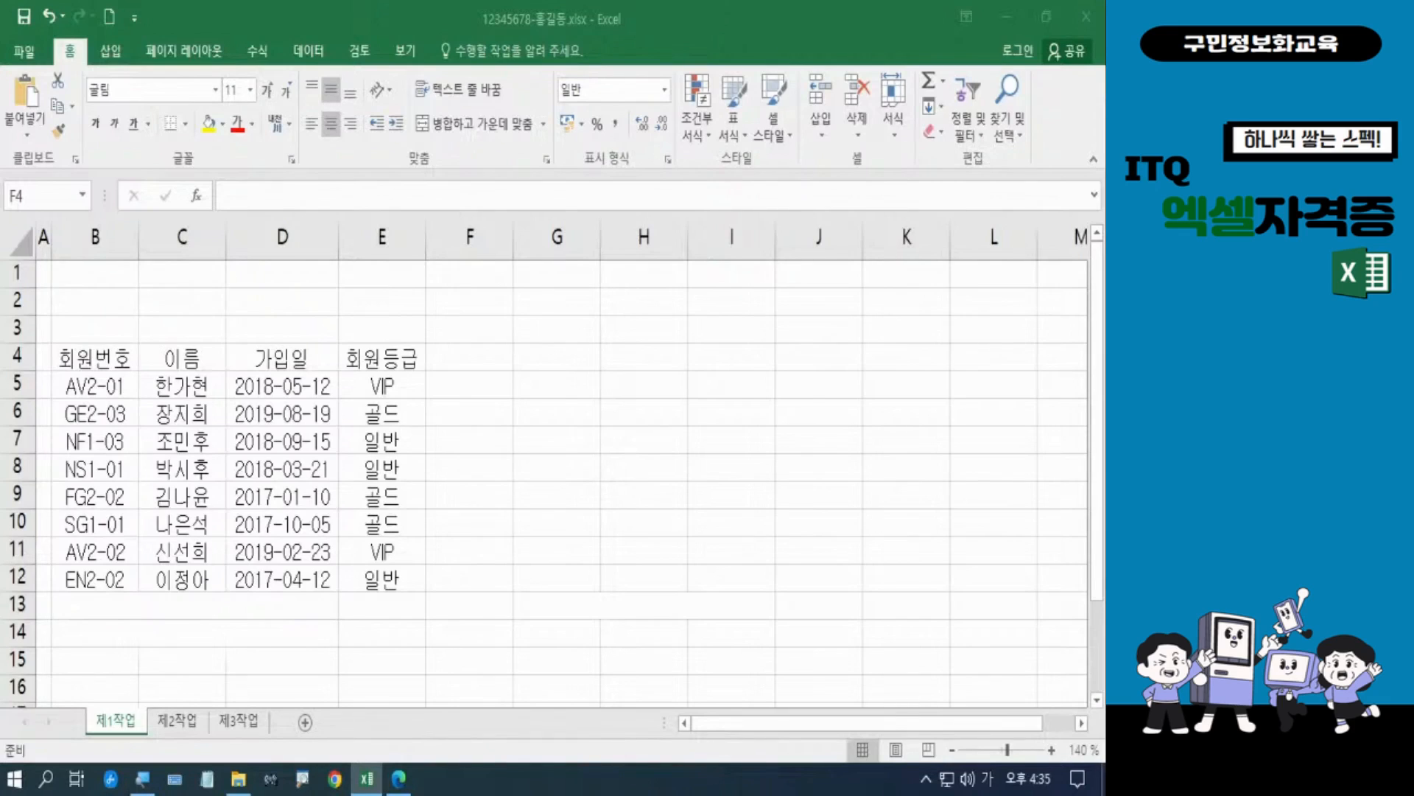
key(Hangul)
click(479, 362)
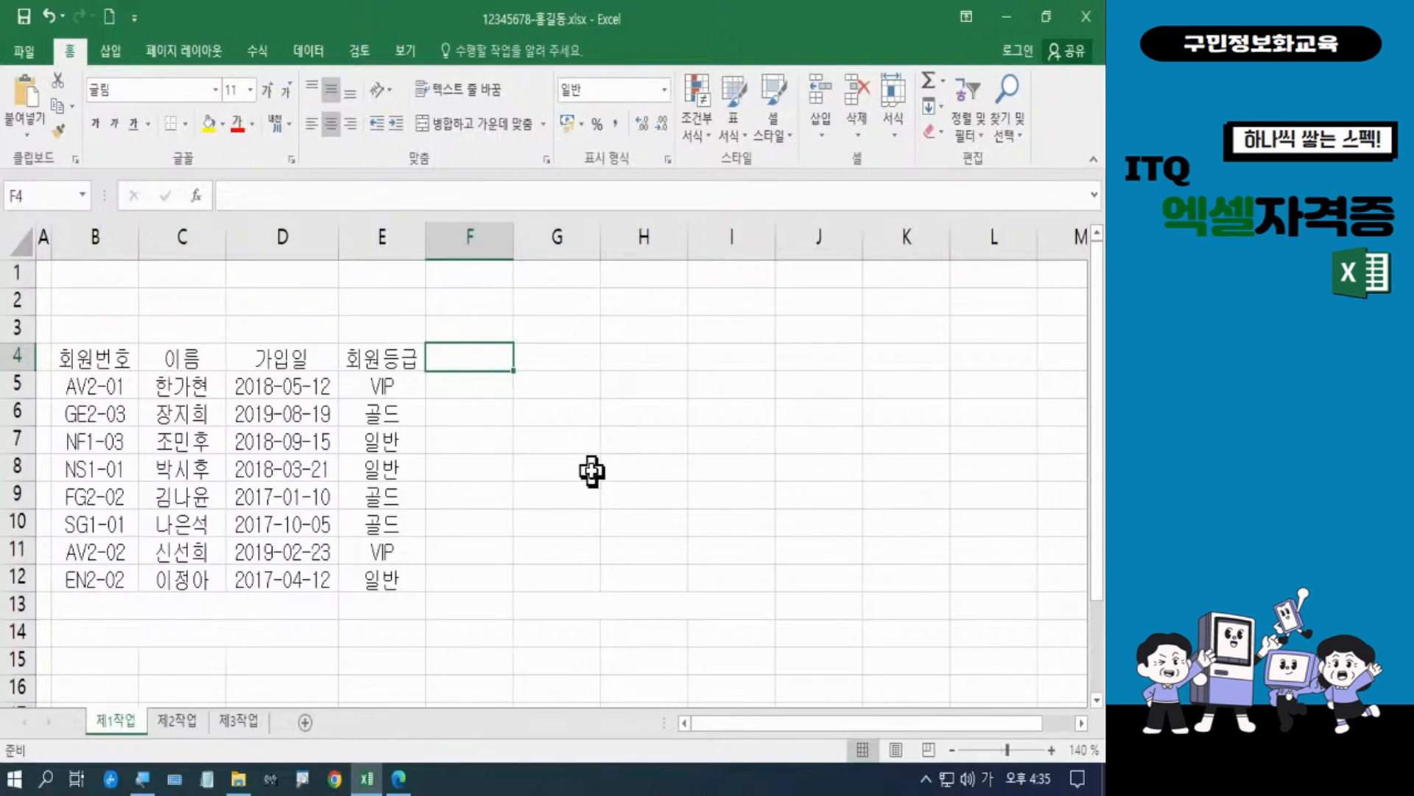
text(전월)
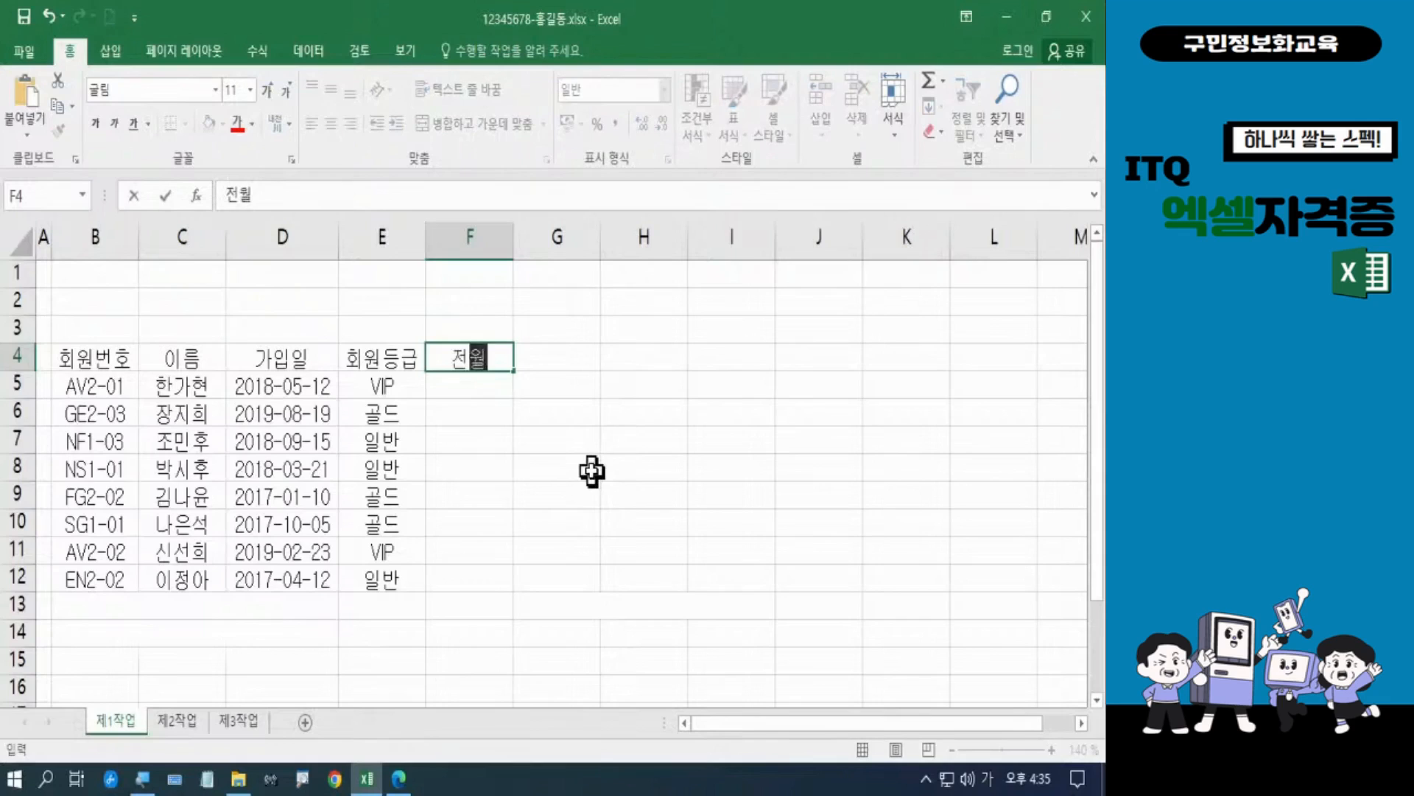
text(구매)
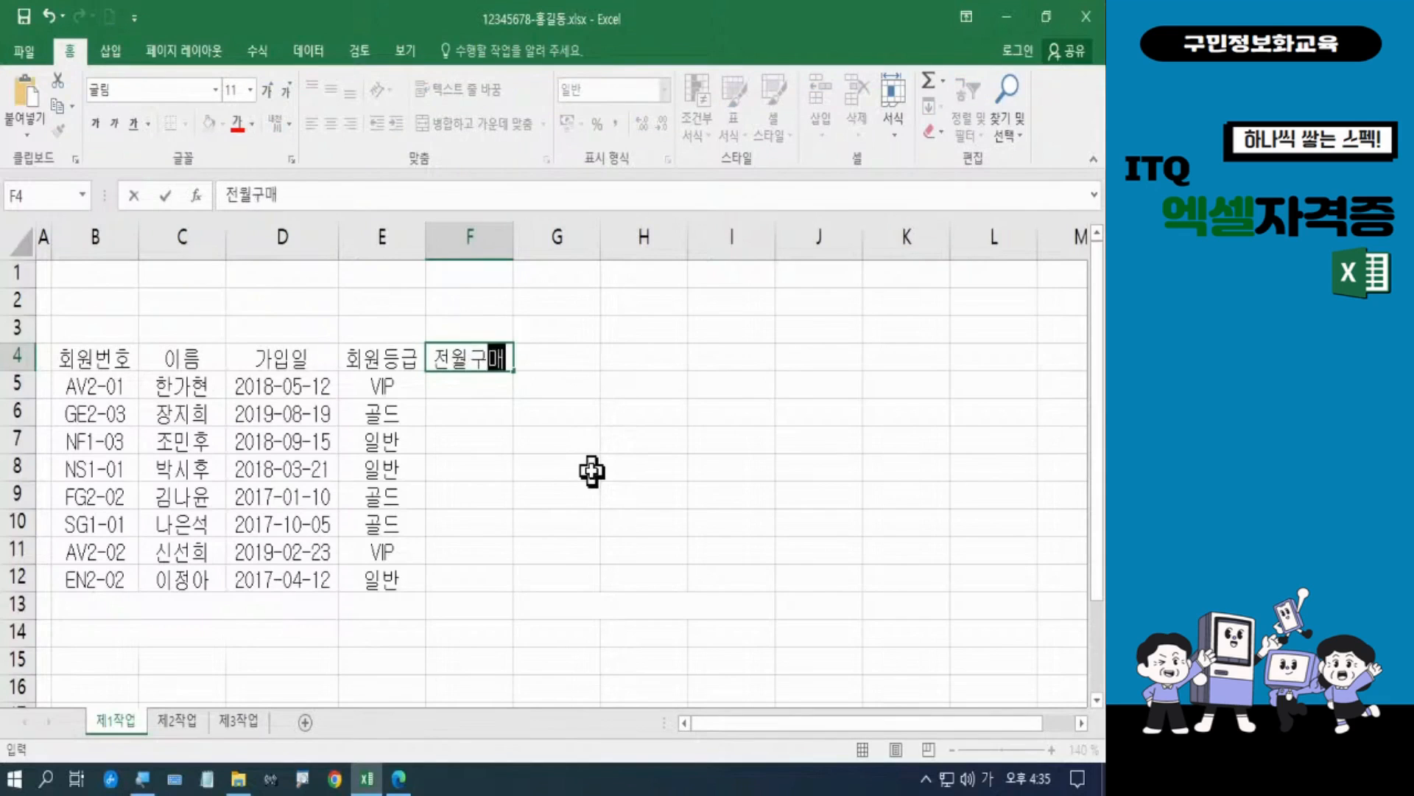
text(액)
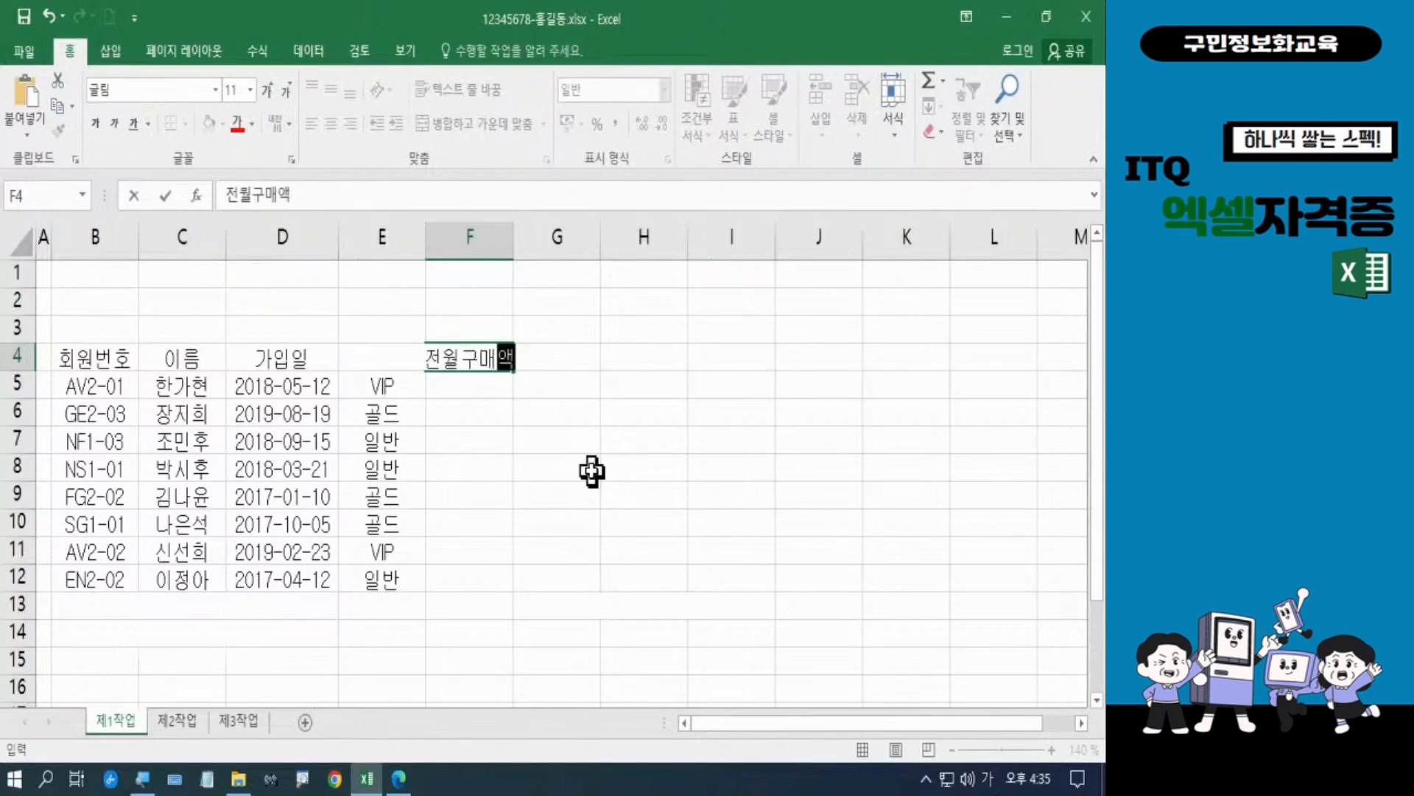
key(Return)
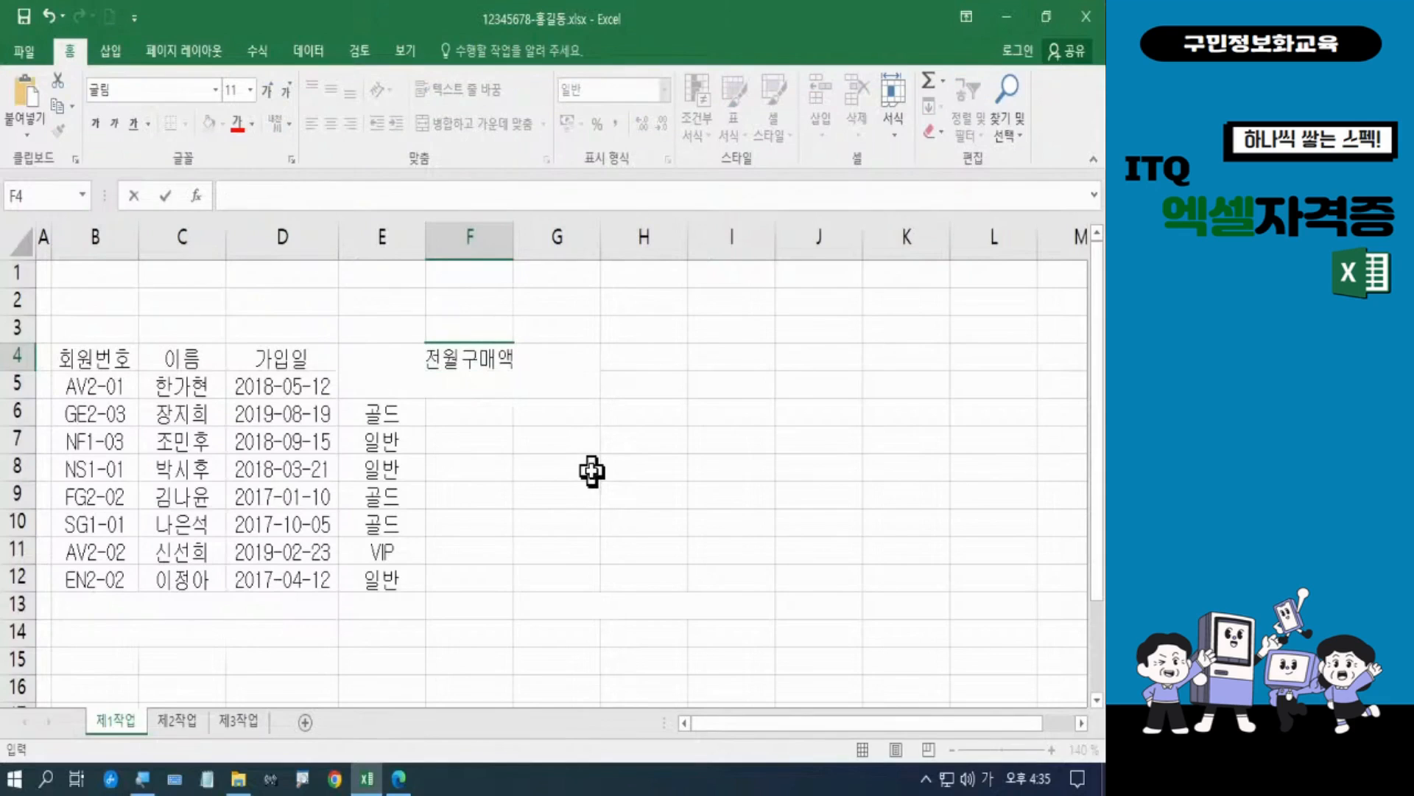
text((다)
text(단위:우)
text(원))
key(Return)
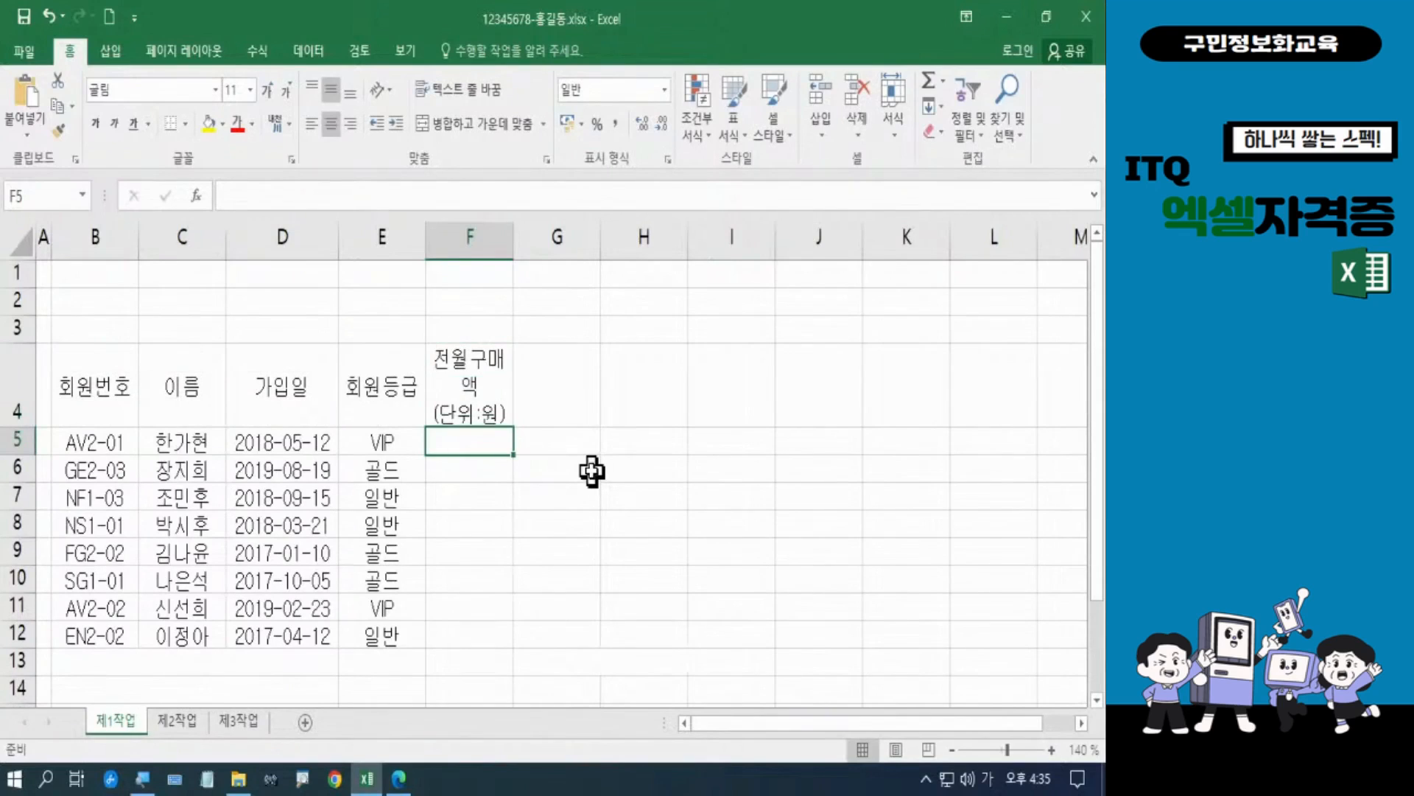
click(564, 387)
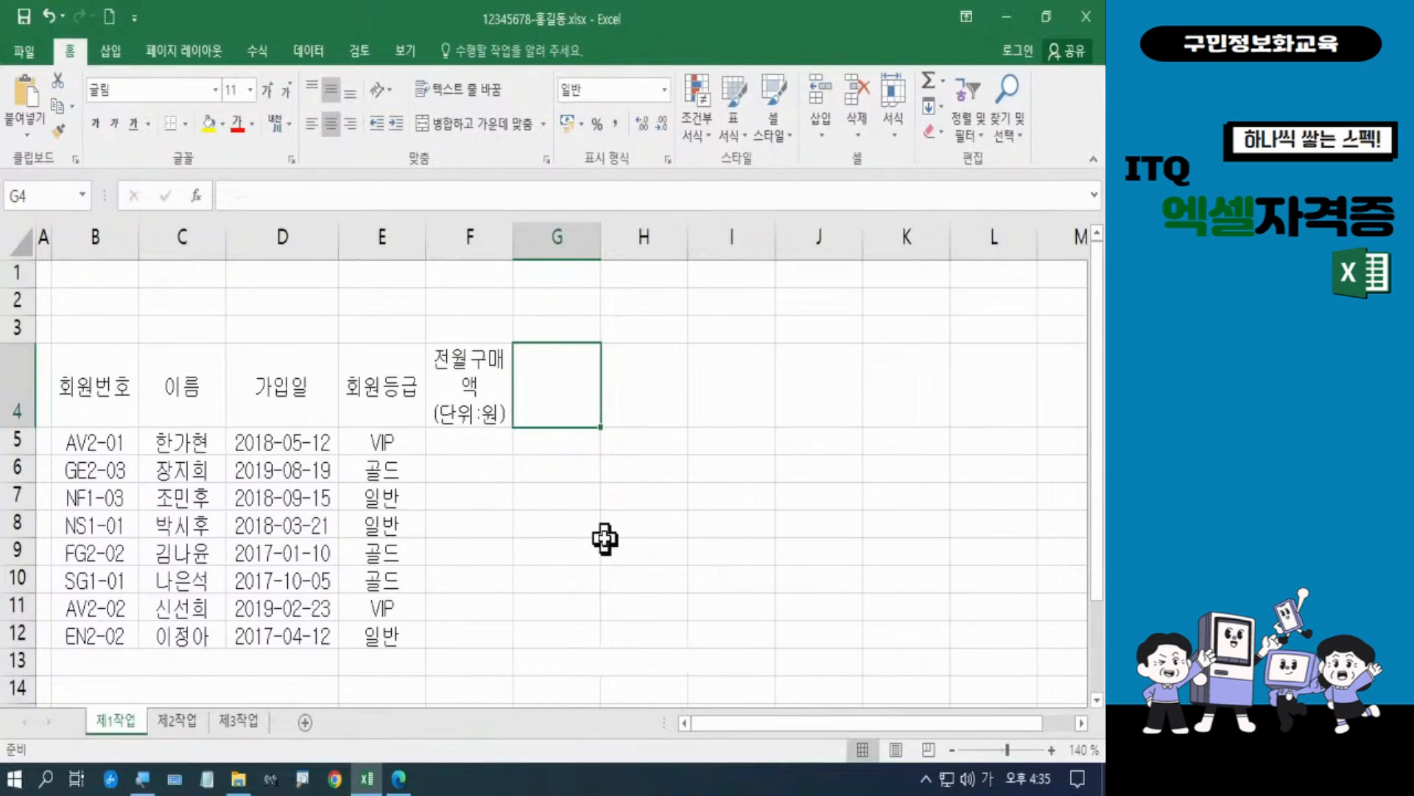
Fill F5:F8 of the 전월구매액 column with 405000, 317000, 303000 and 285000
click(475, 443)
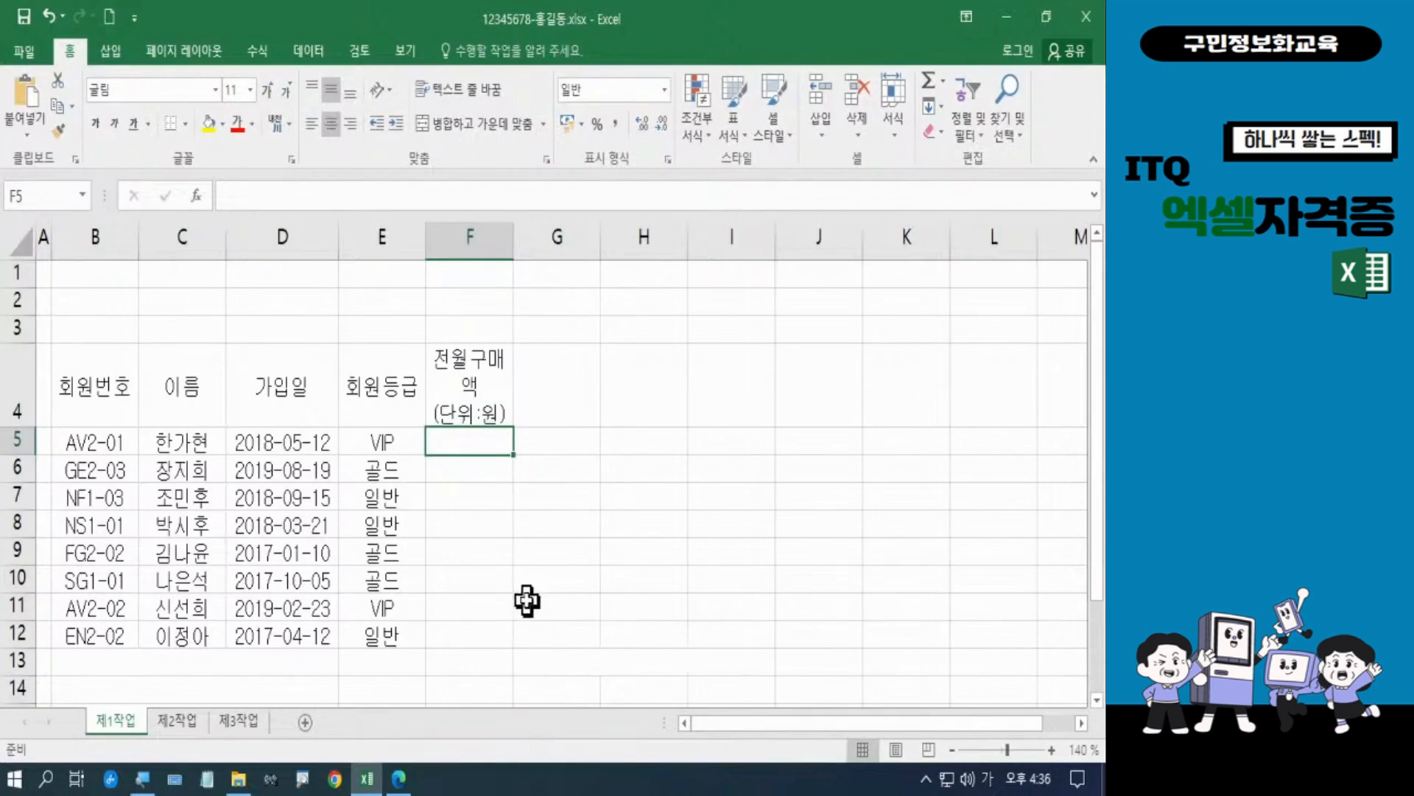
text(40)
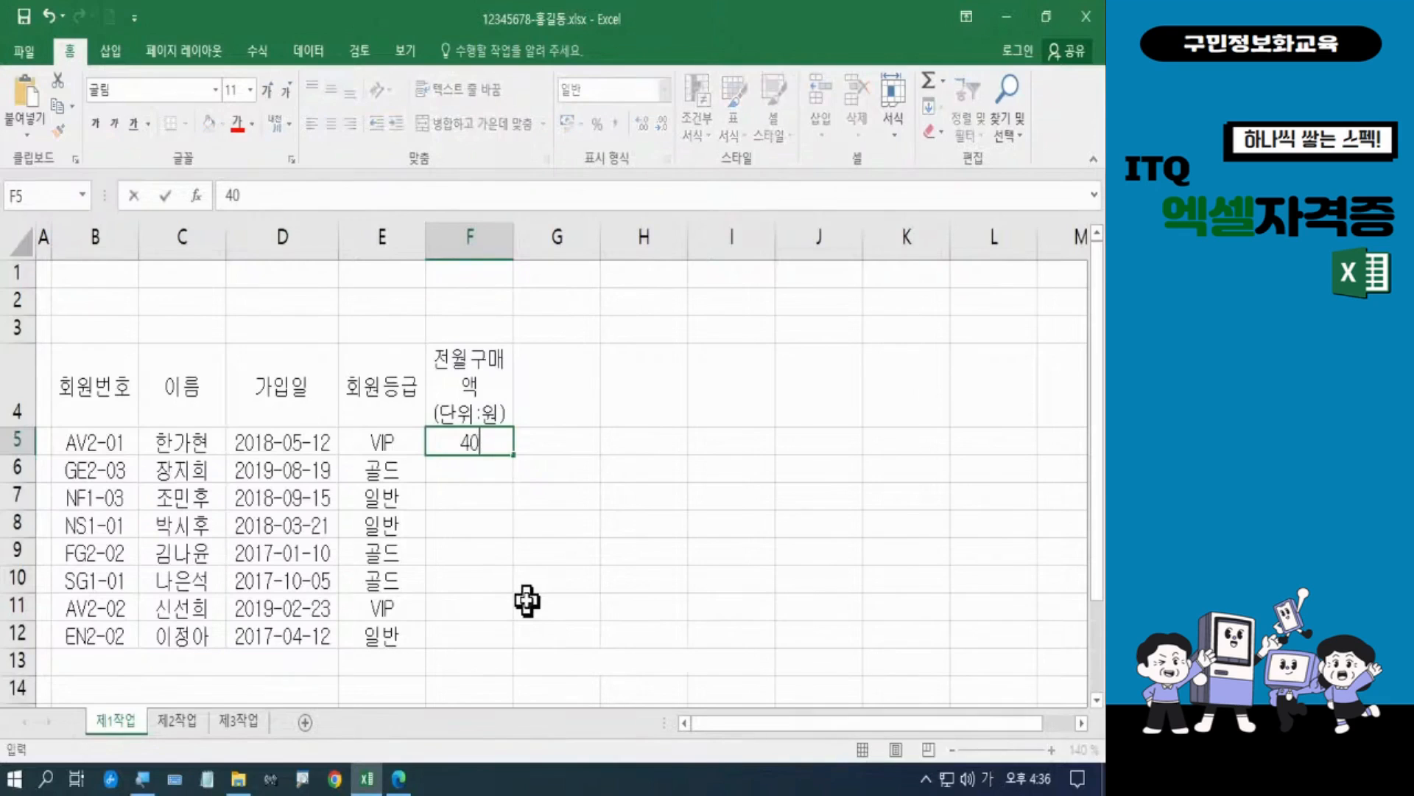
text(5000)
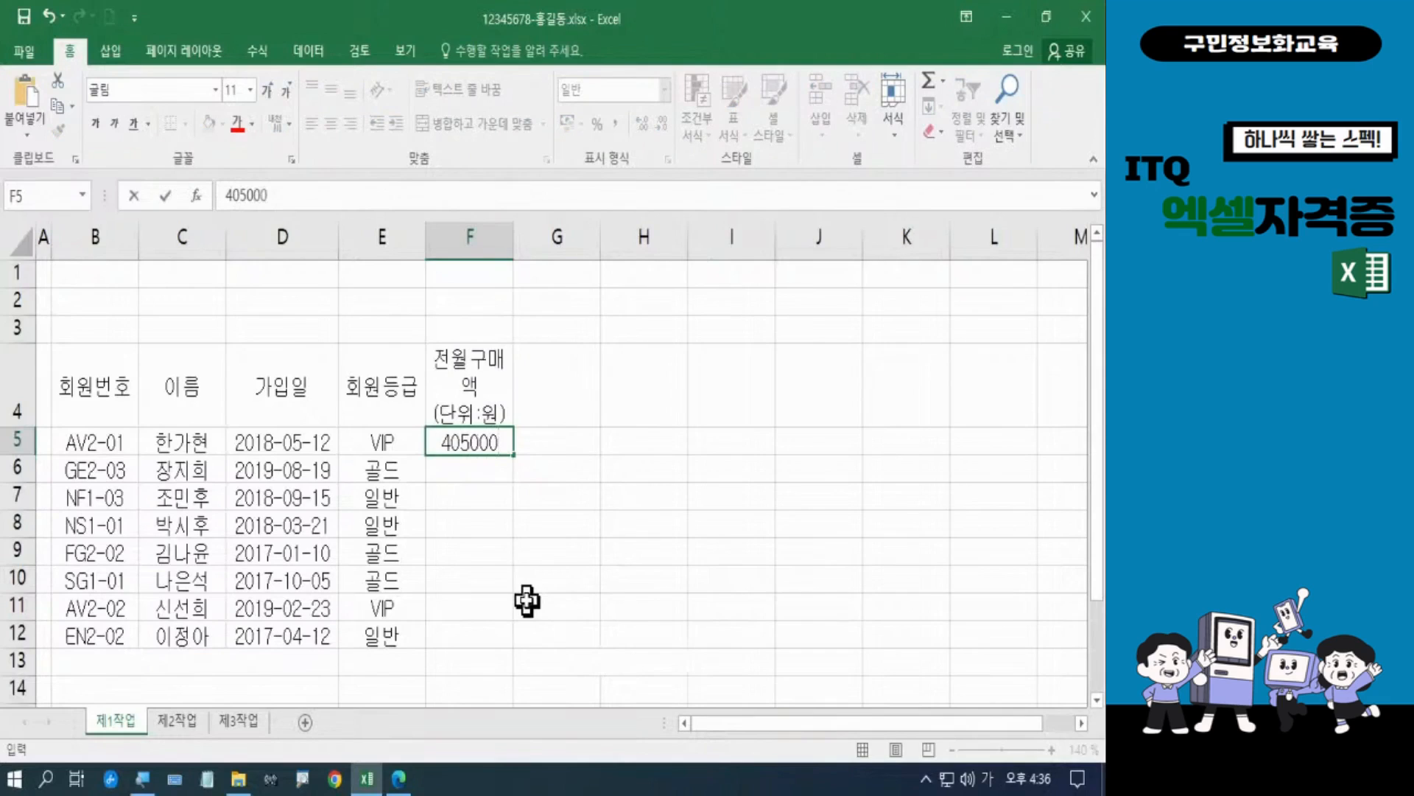
key(Return)
text(31)
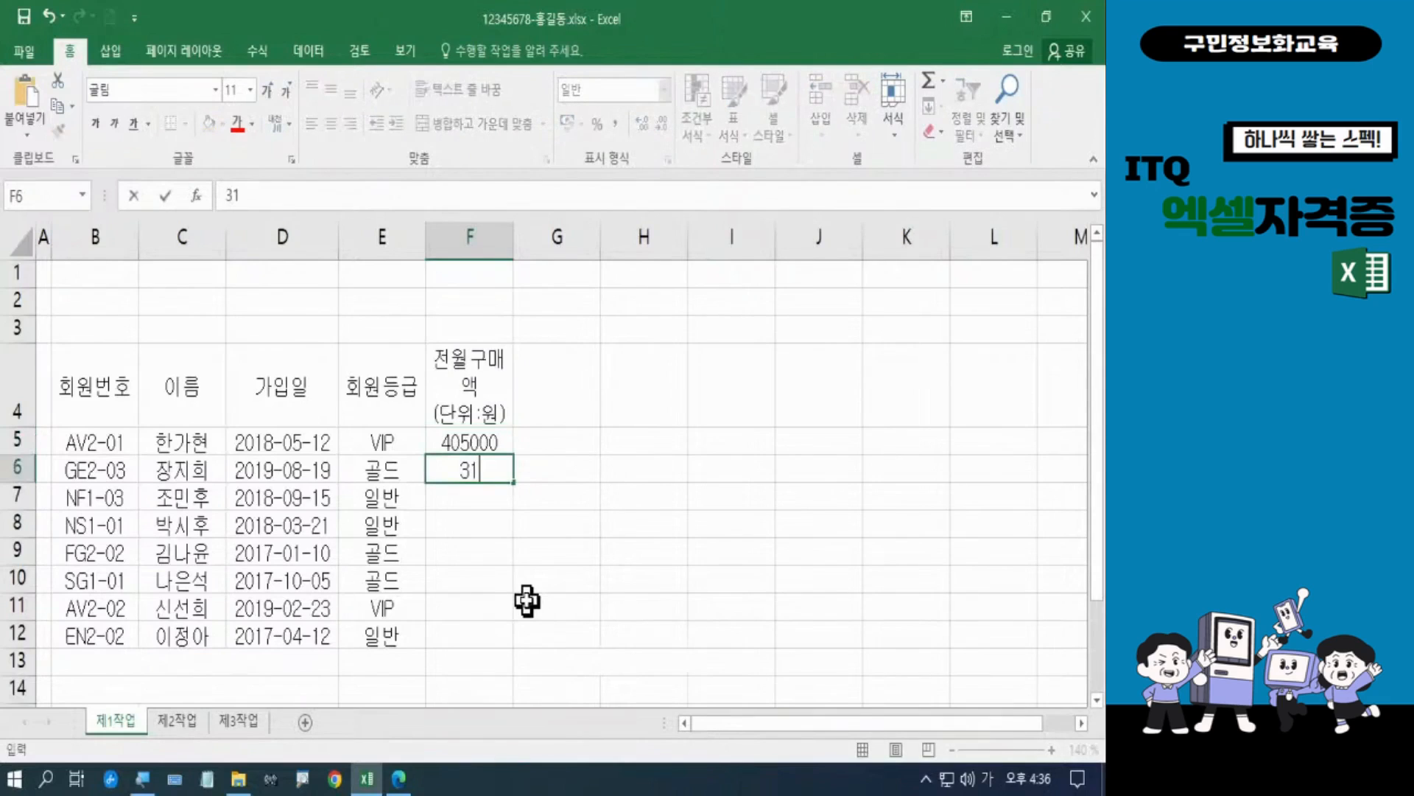
text(7000)
key(Return)
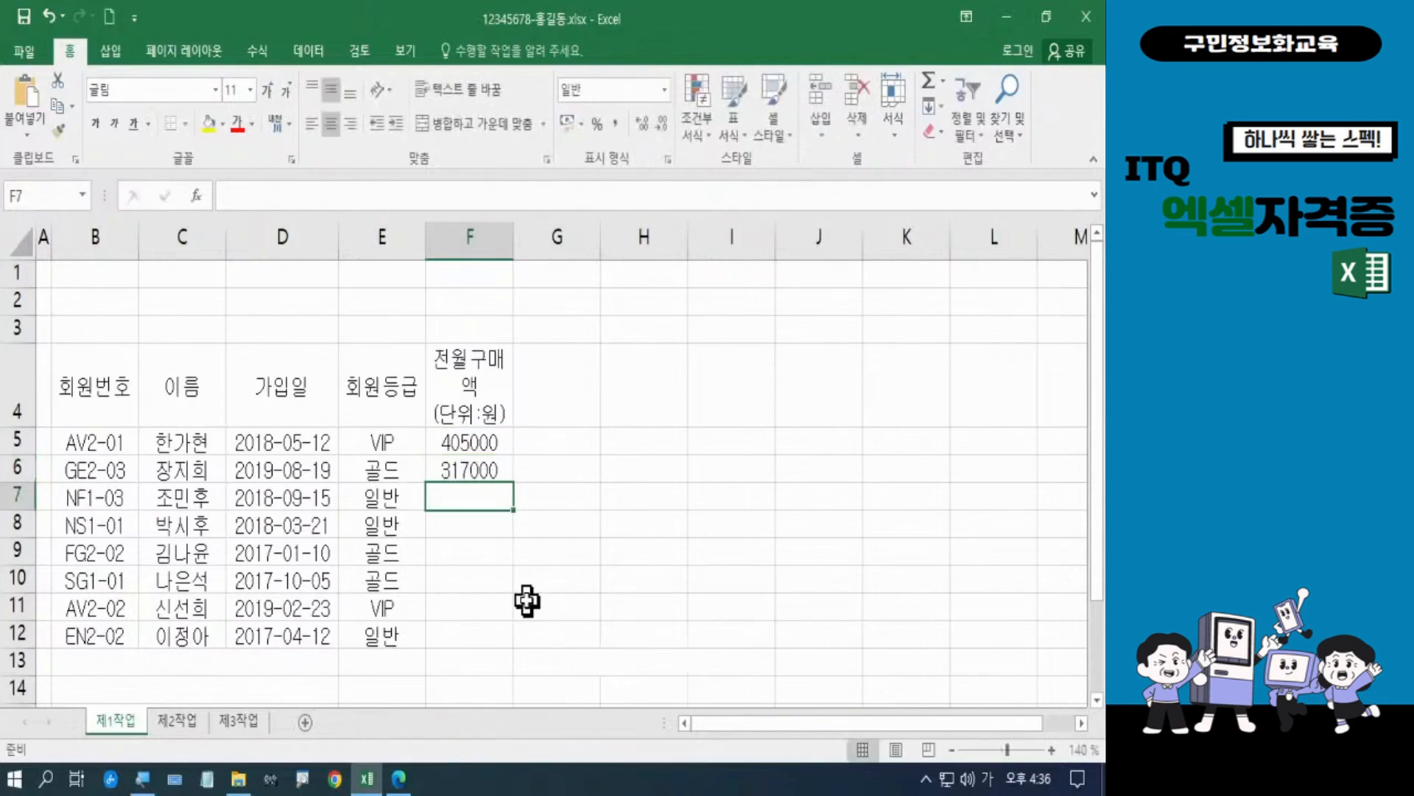
text(303)
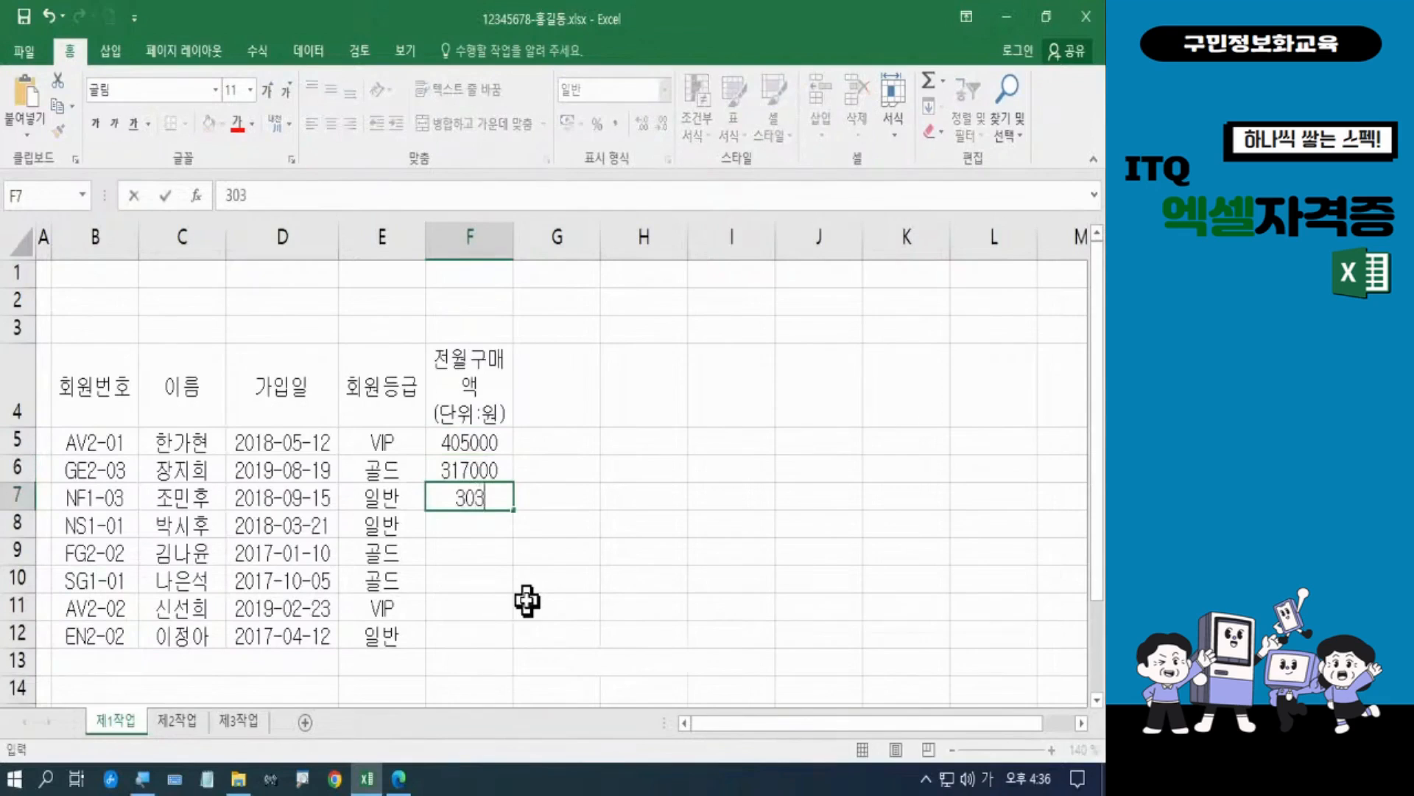
text(000)
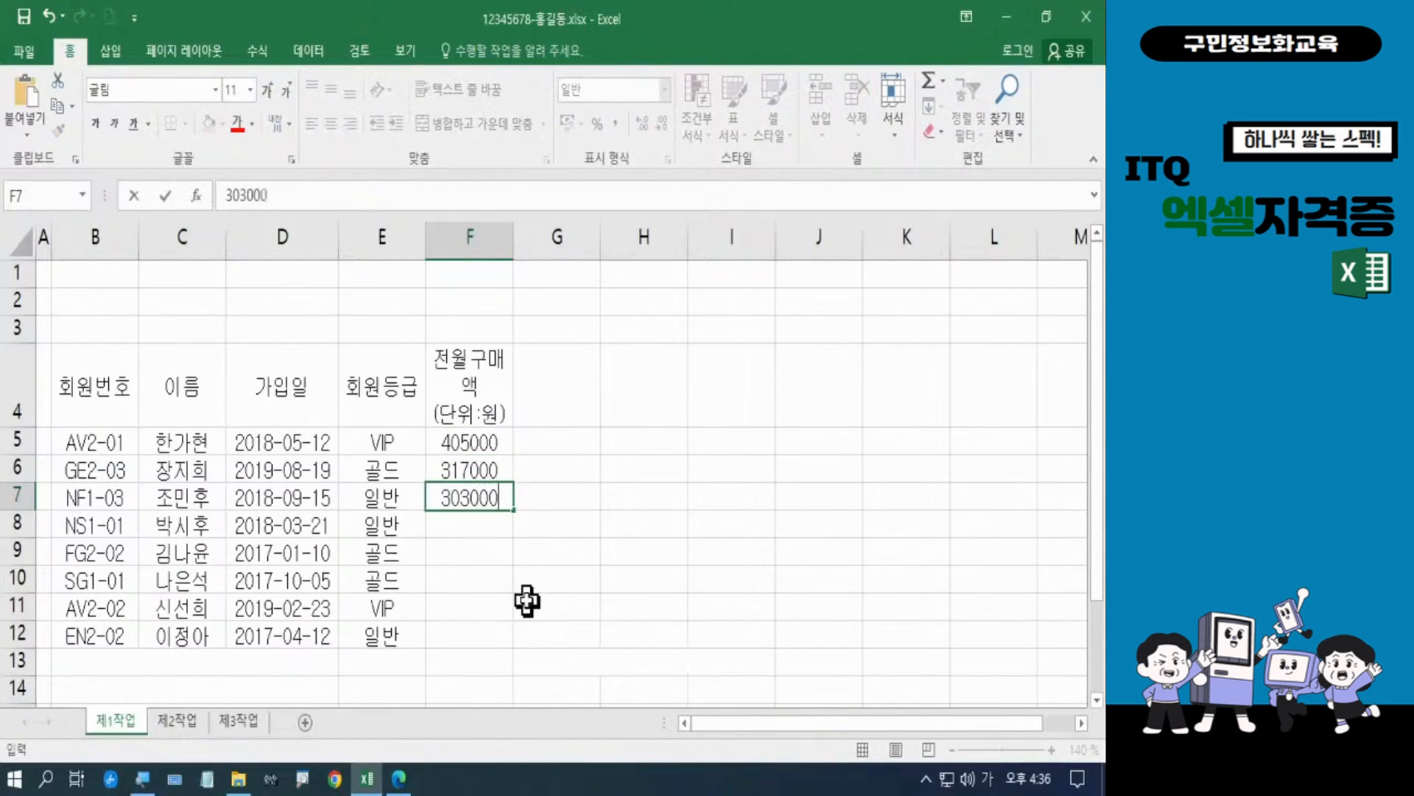
key(Return)
text(285)
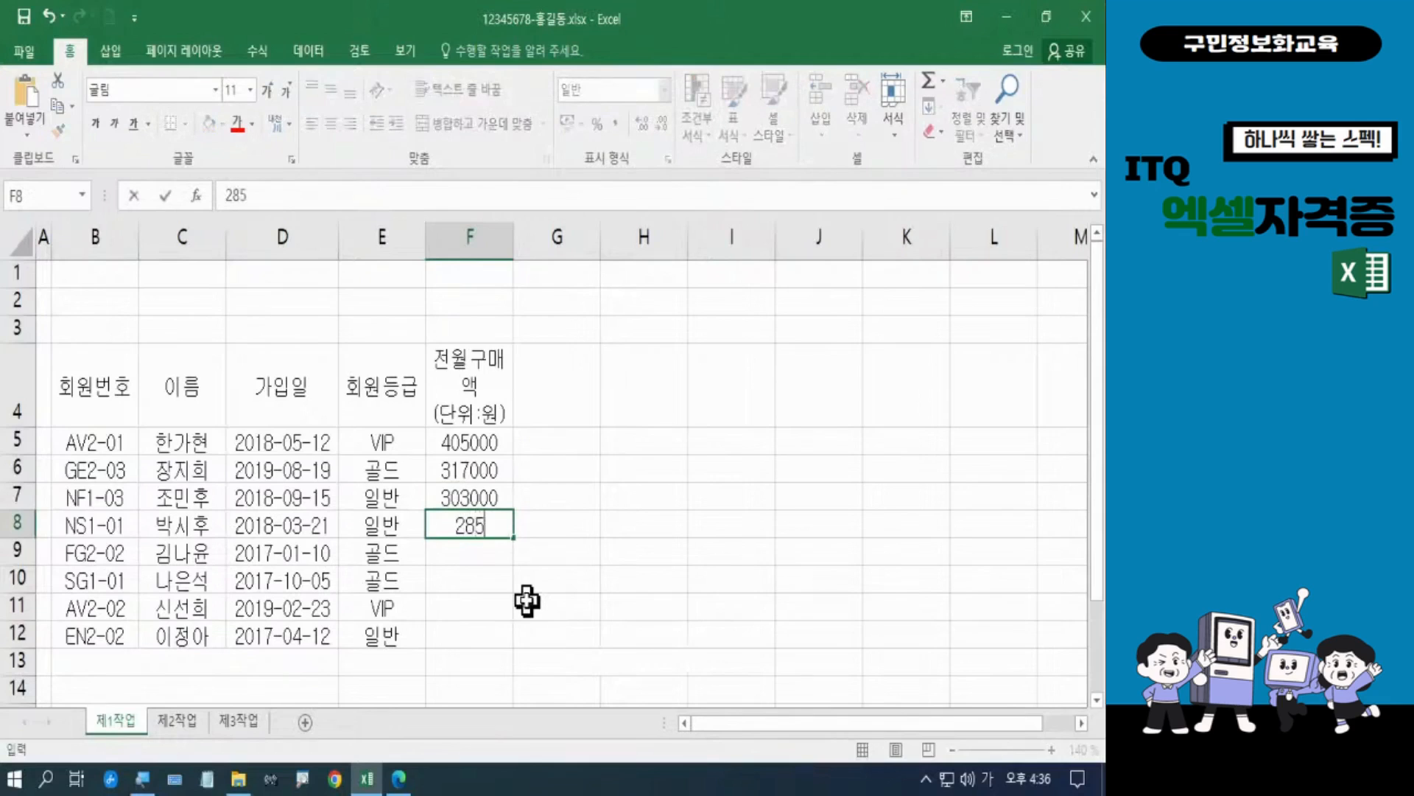
text(000)
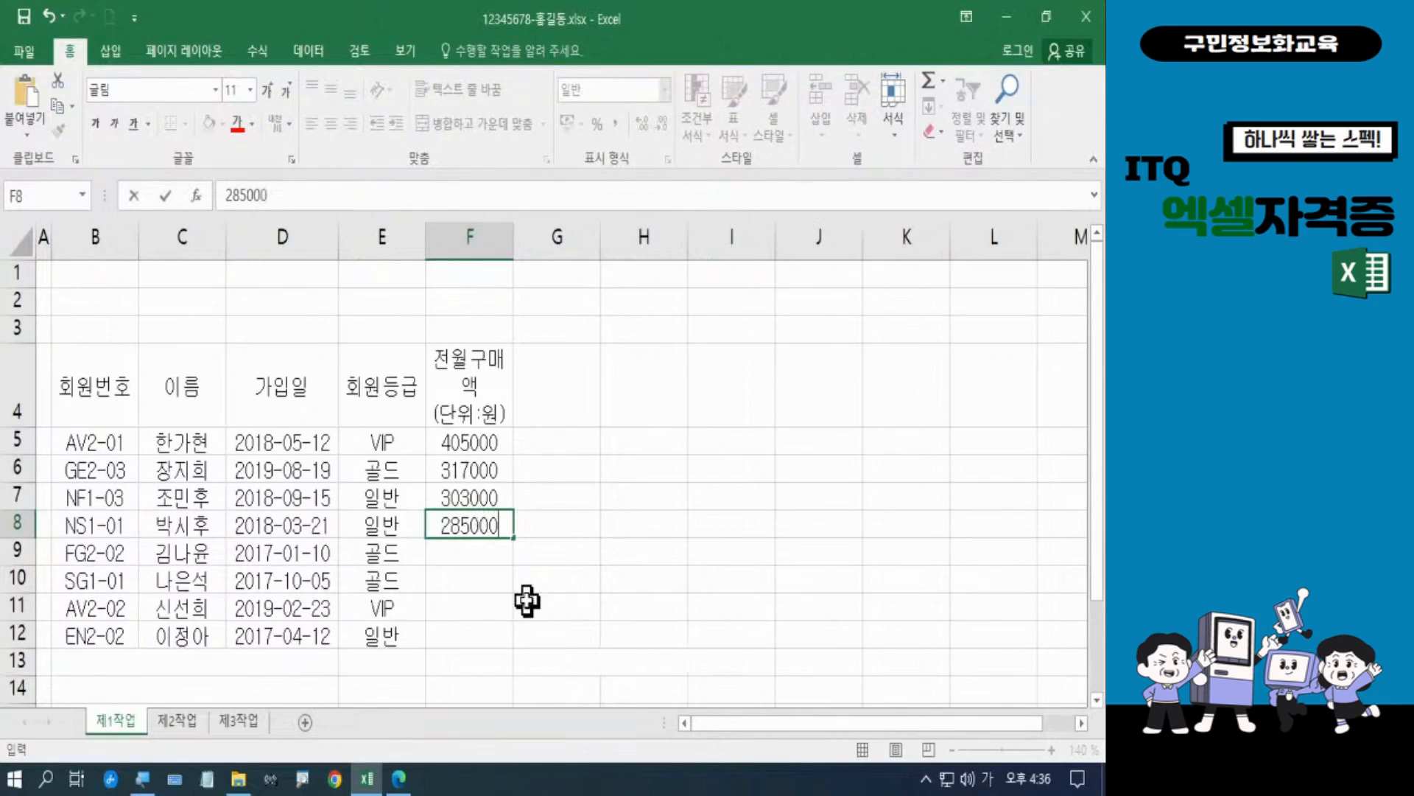
key(Return)
Fill F9:F12 of the 전월구매액 column with 204000, 375000, 398000 and 105000
text(20)
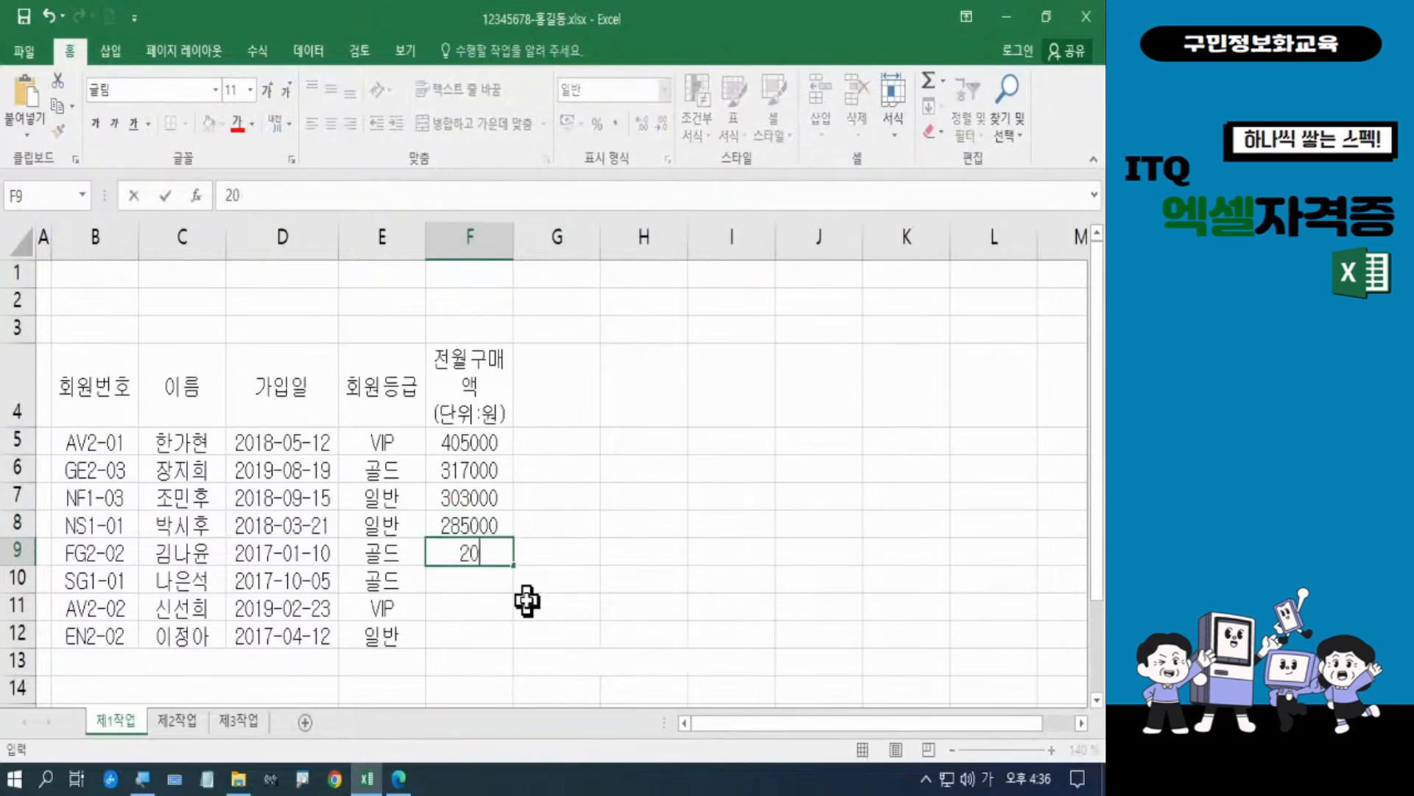
text(4000)
key(Return)
text(375)
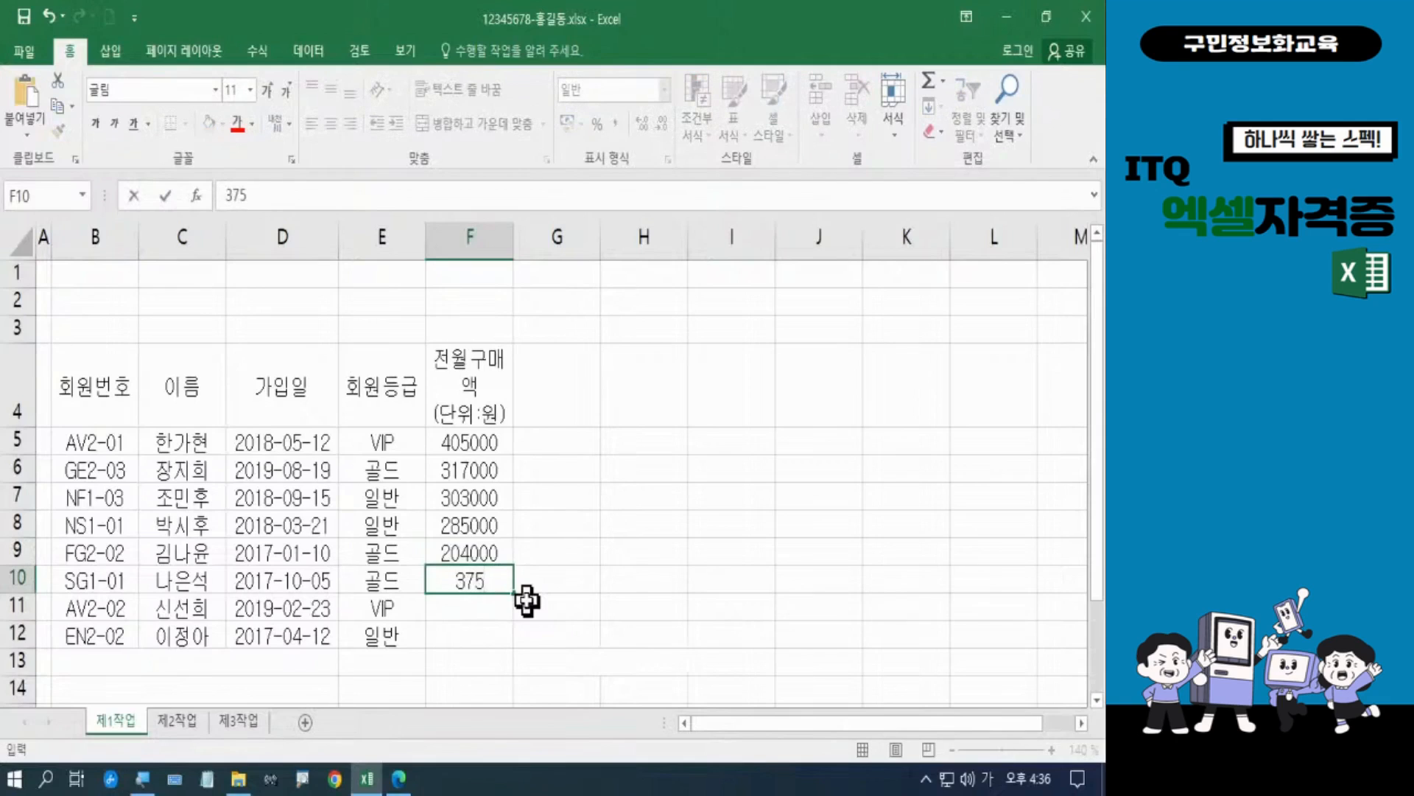
text(000)
key(Return)
text(3)
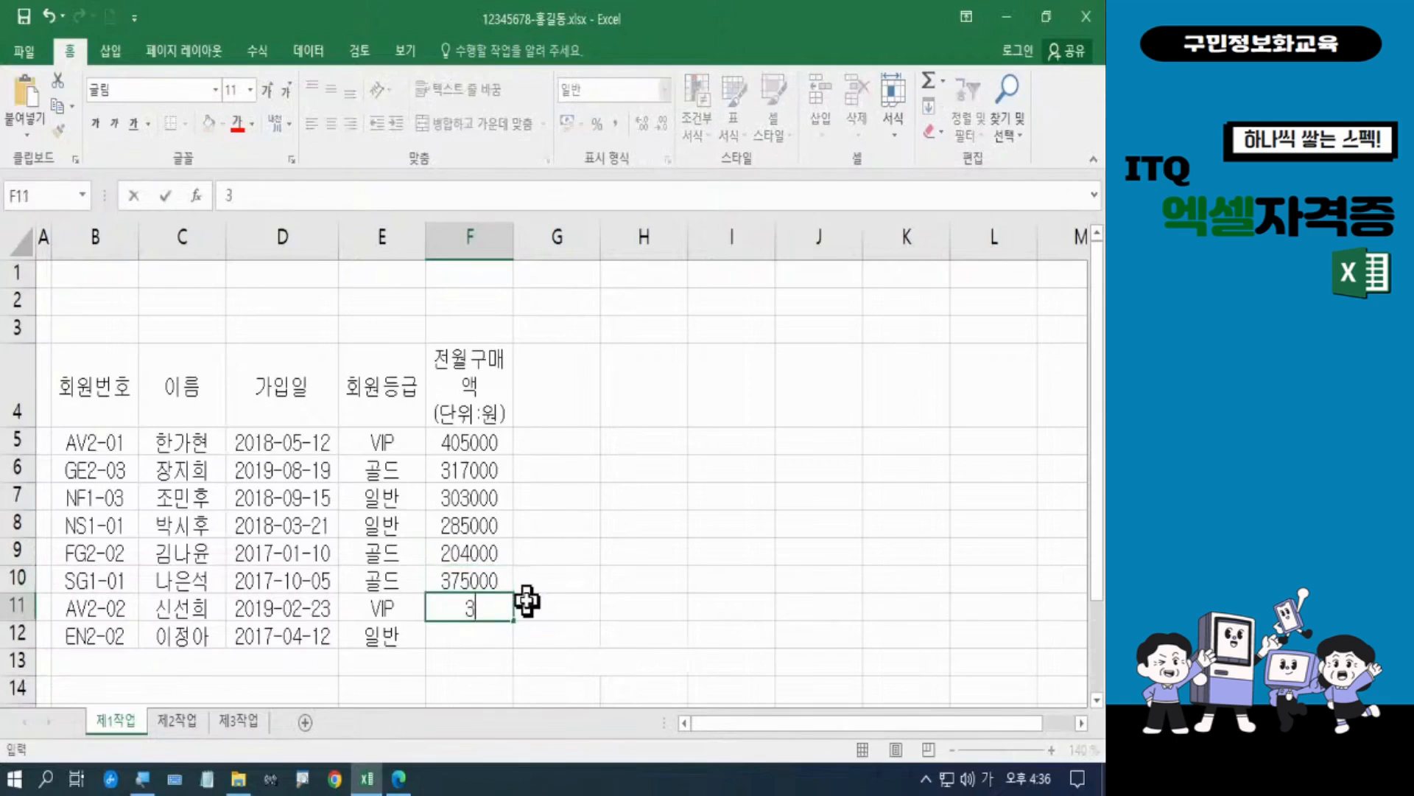
text(98000)
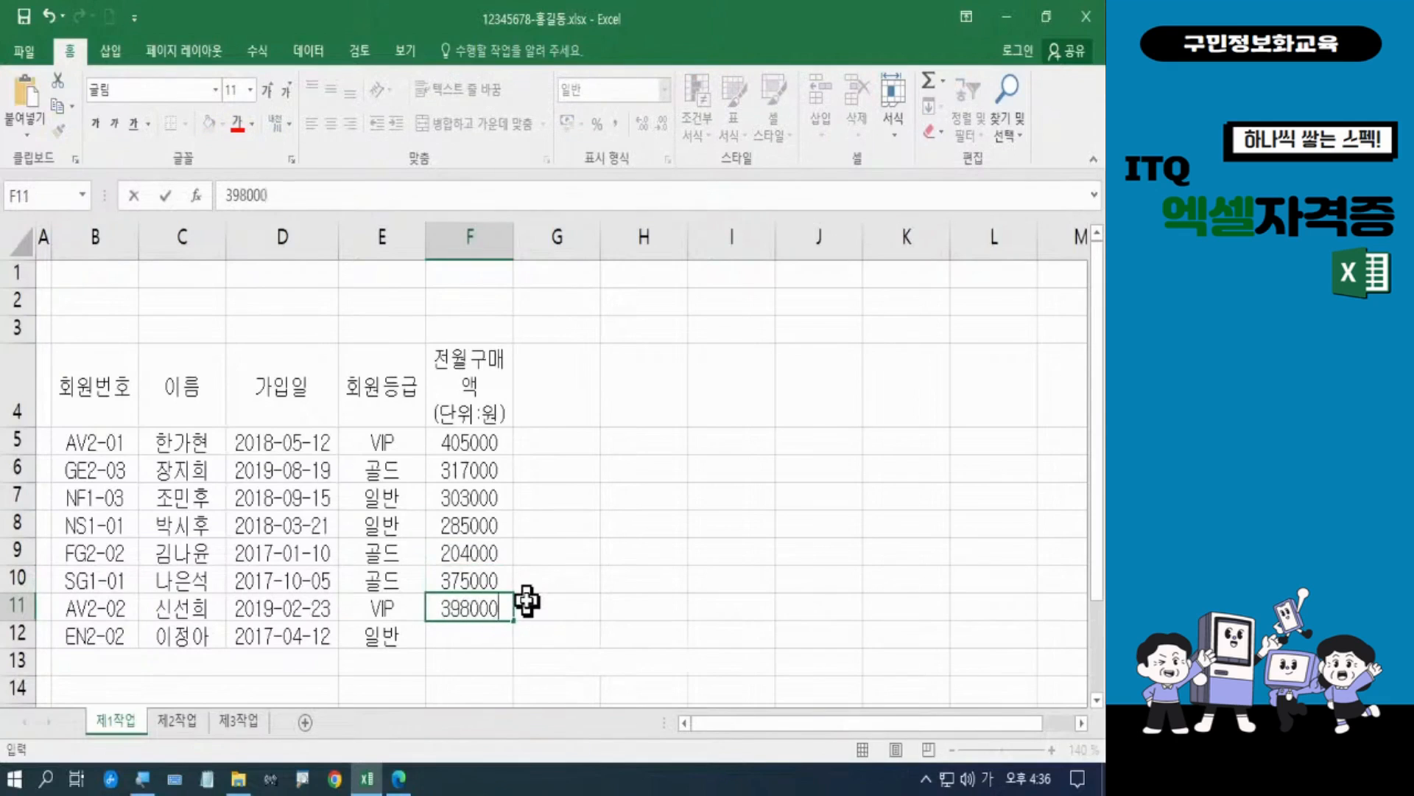
key(Return)
text(105000)
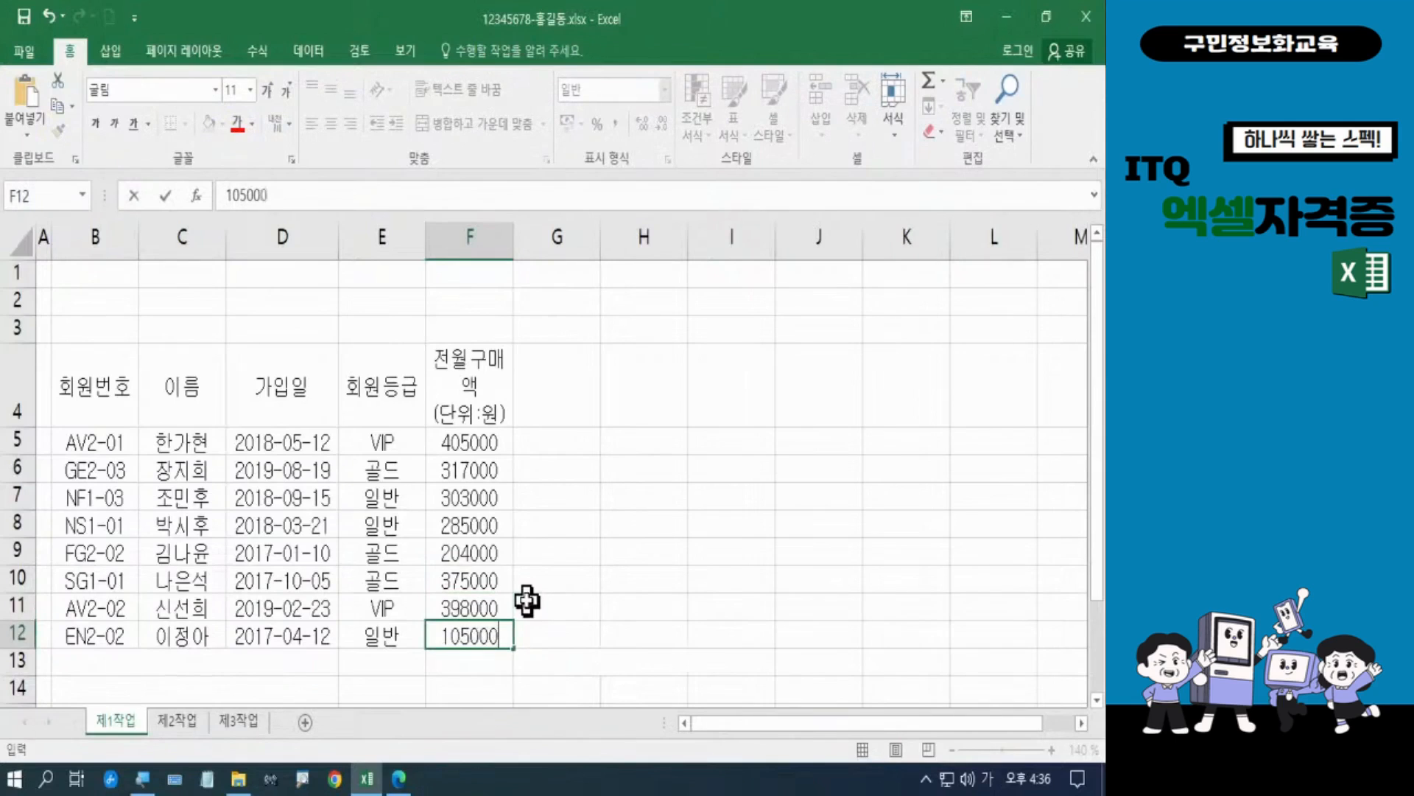
key(Return)
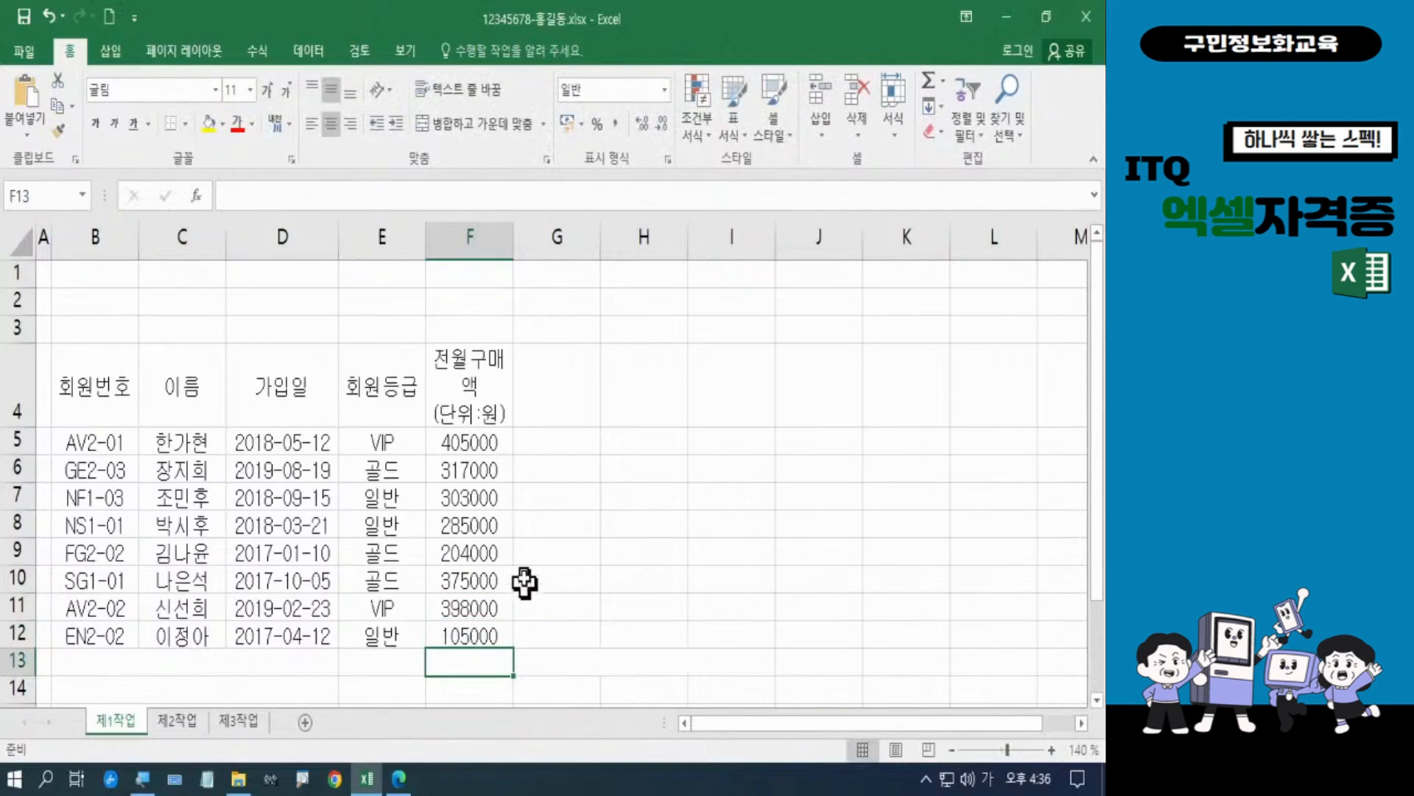
Enter the header 총반품건수 in cell G4
click(551, 397)
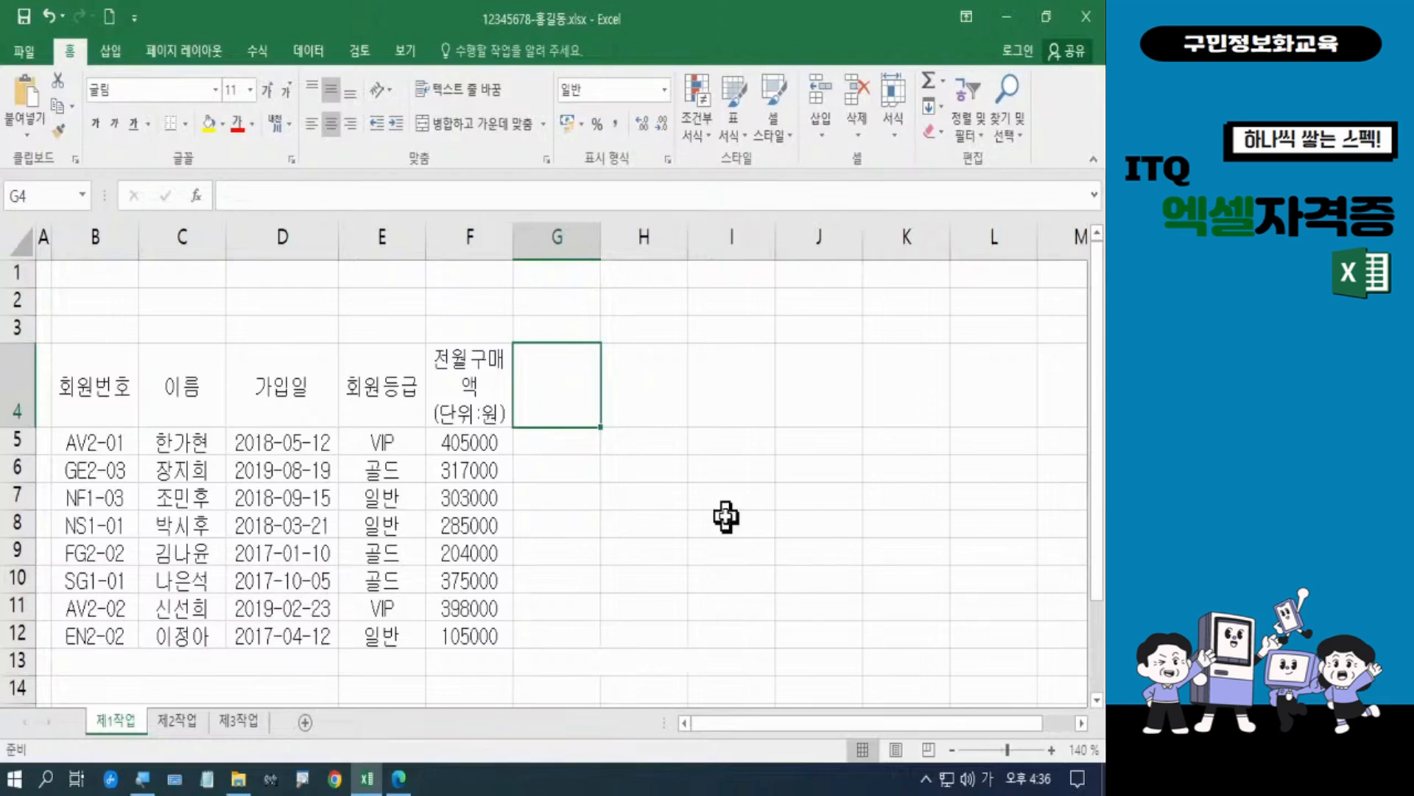
text(총반)
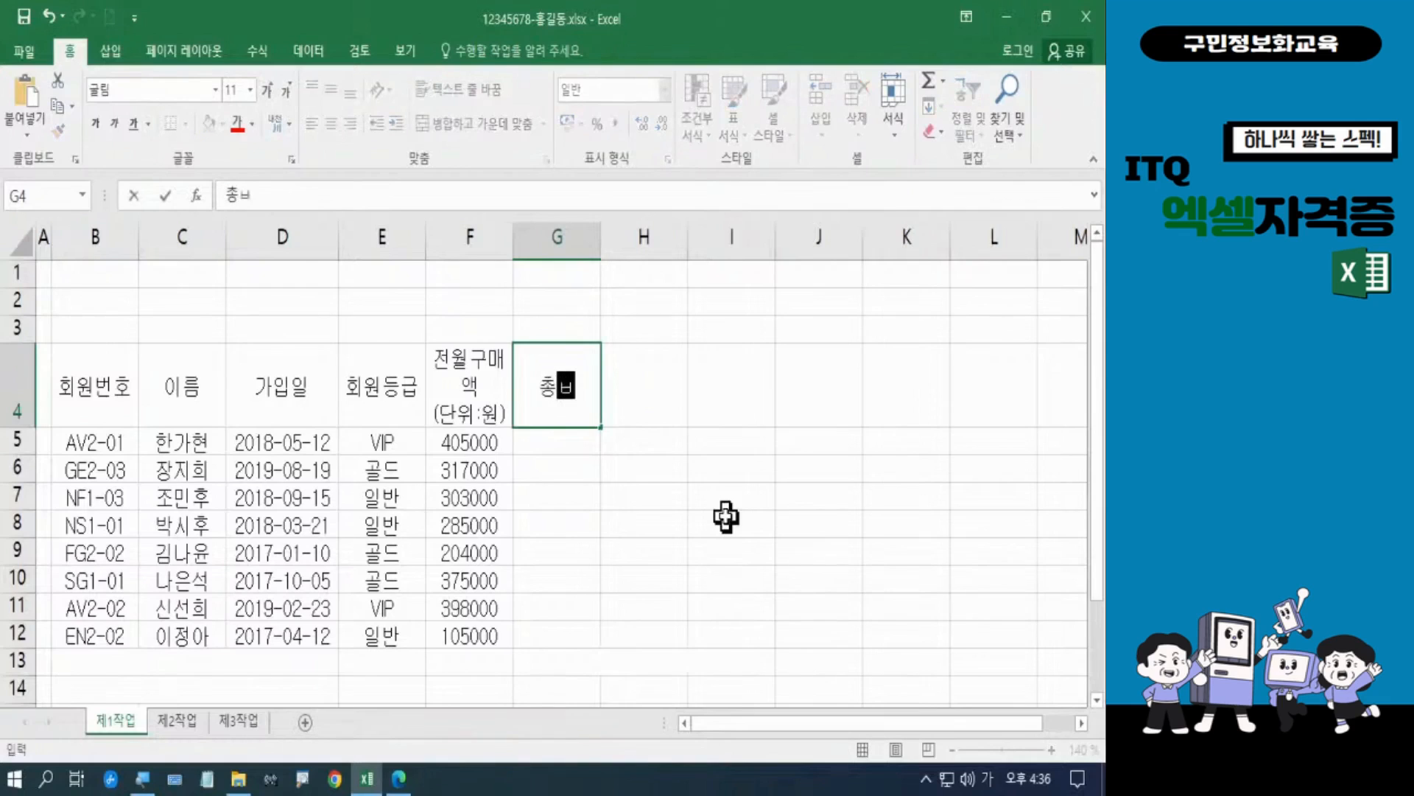
text(품)
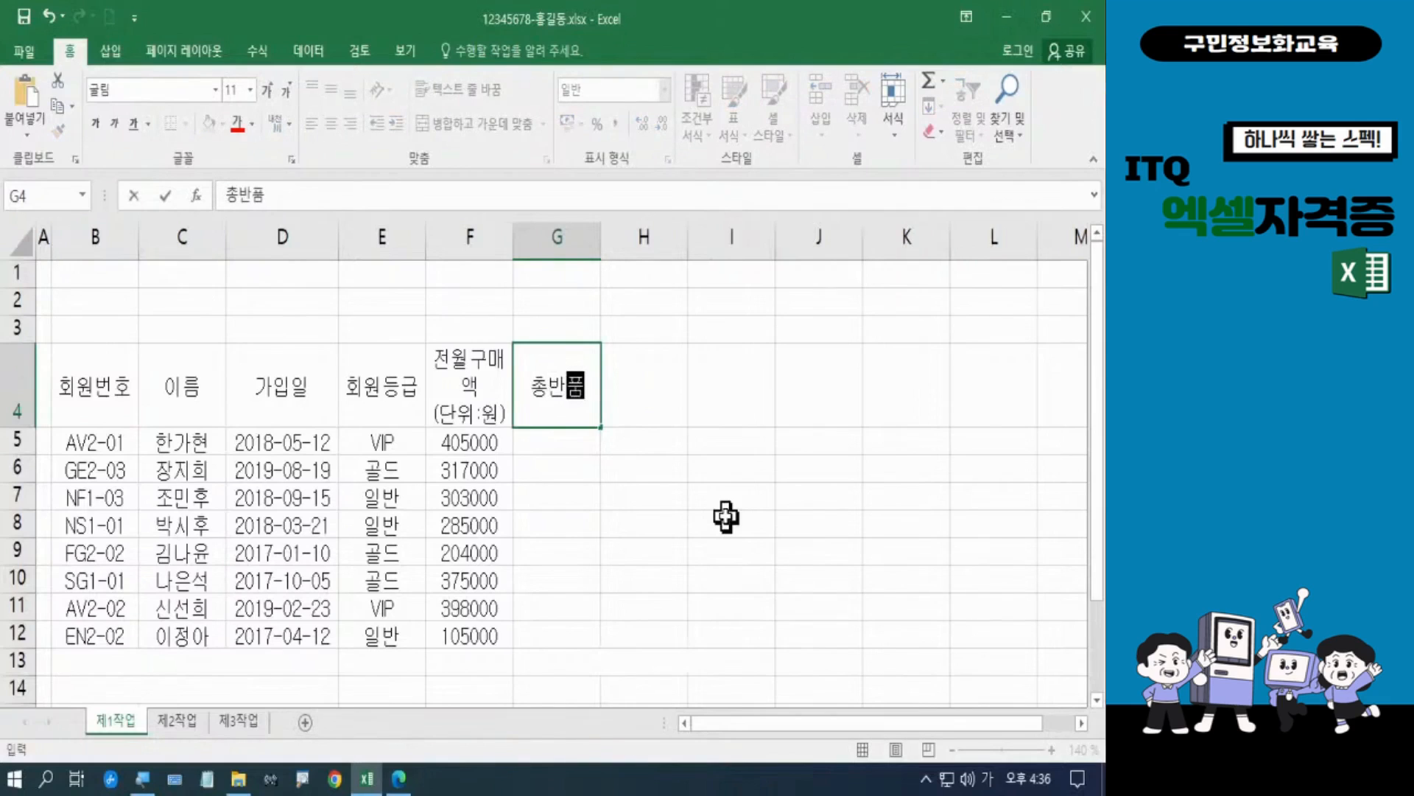
text(건수)
key(Return)
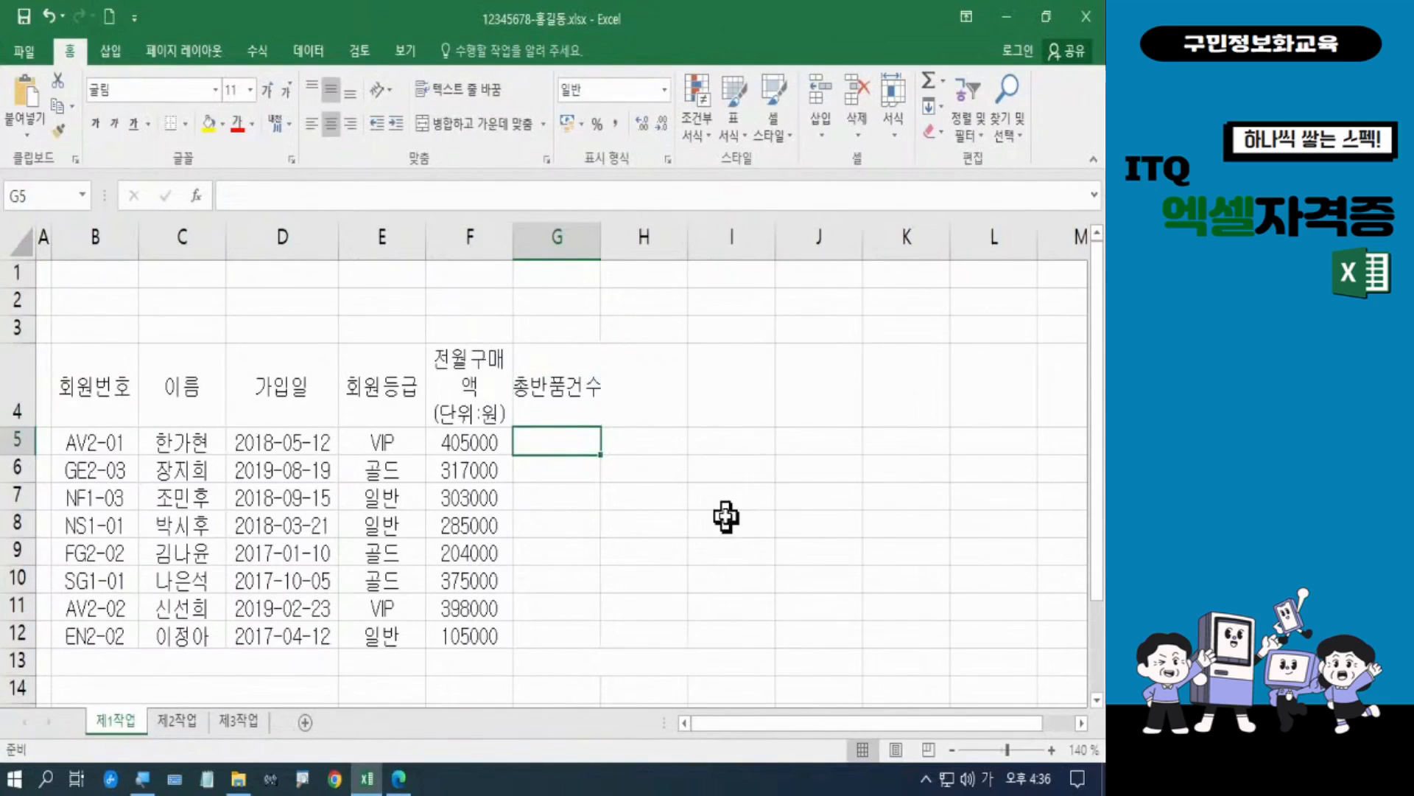
Fill G5:G8 of the 총반품건수 column with 4, 5, 2 and 3
text(4)
key(Return)
text(5)
key(Return)
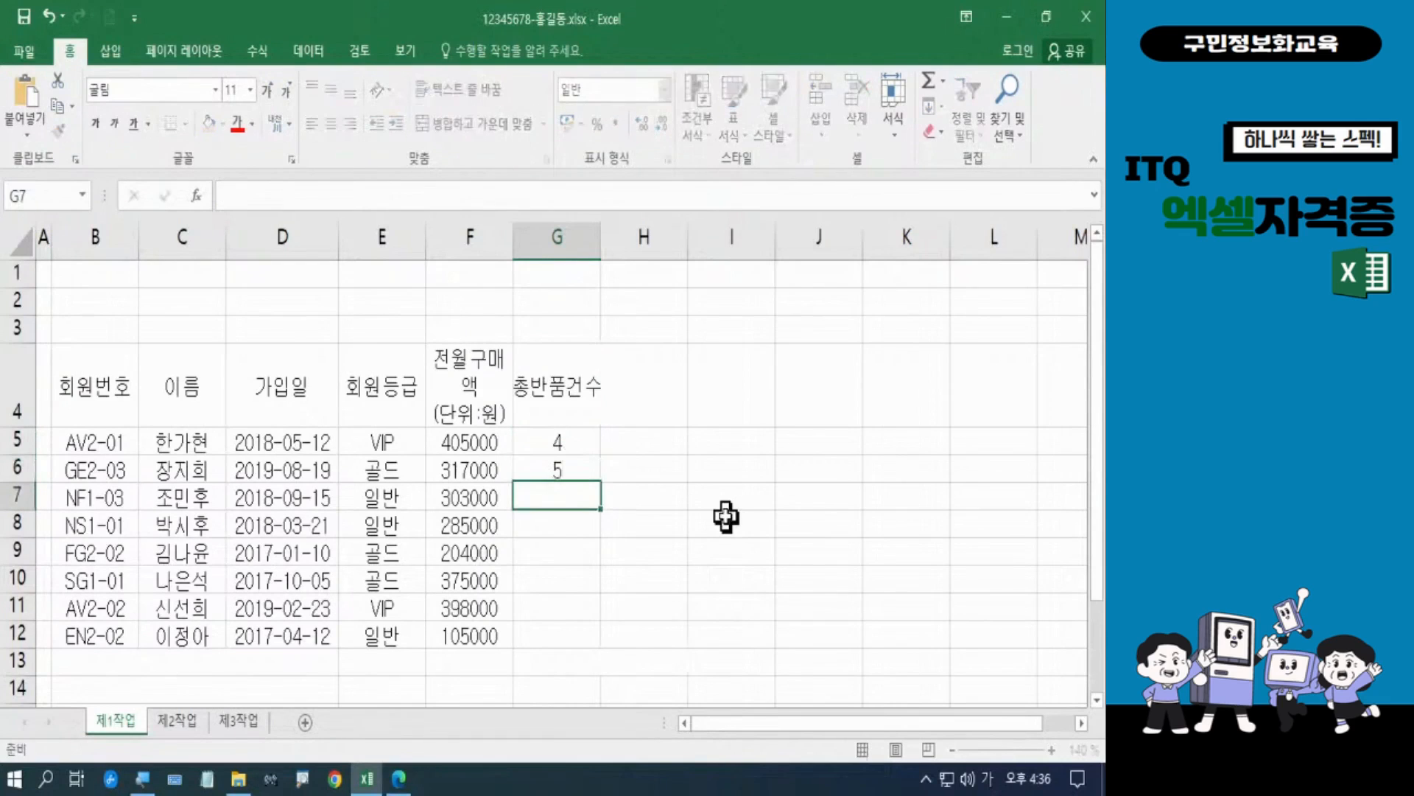
text(2)
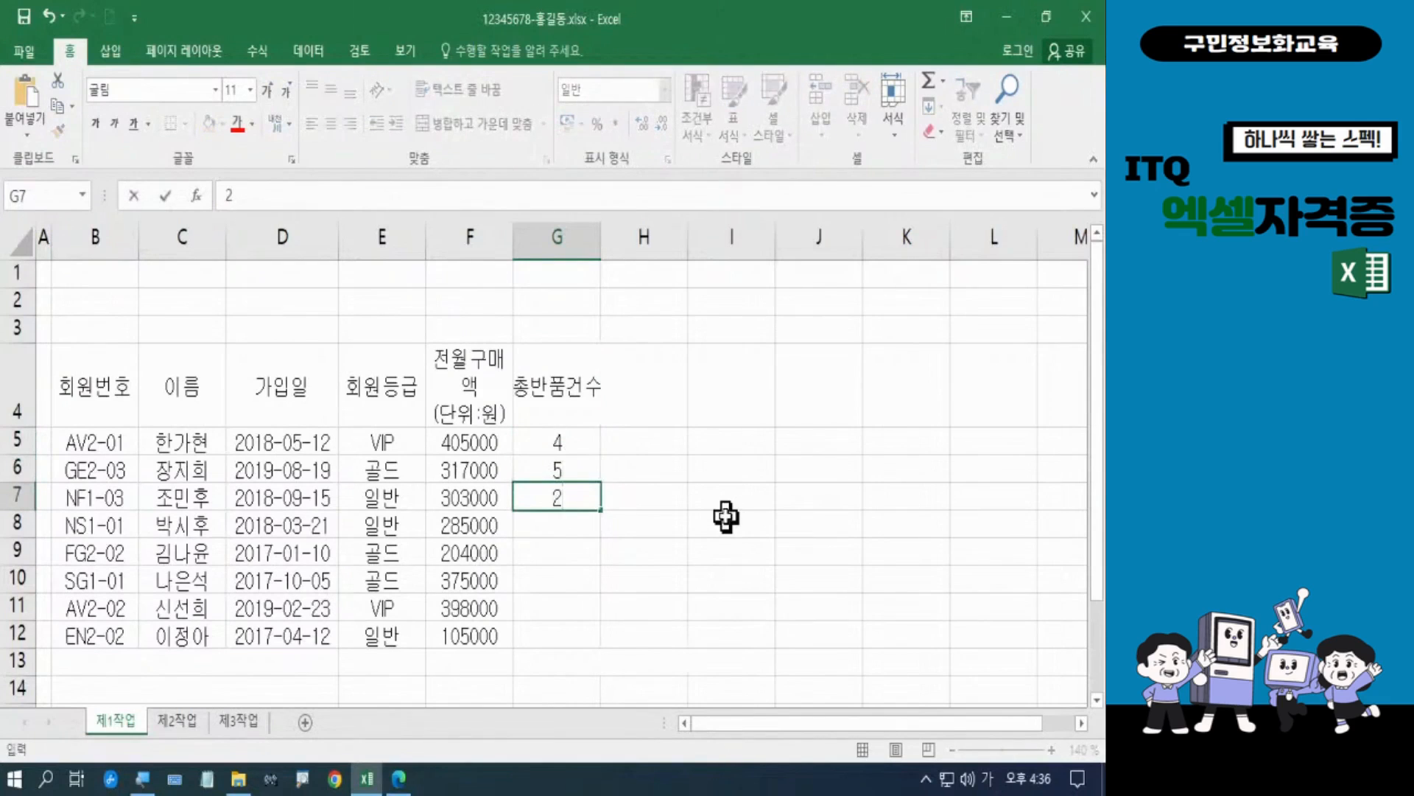
key(Return)
text(3)
key(Return)
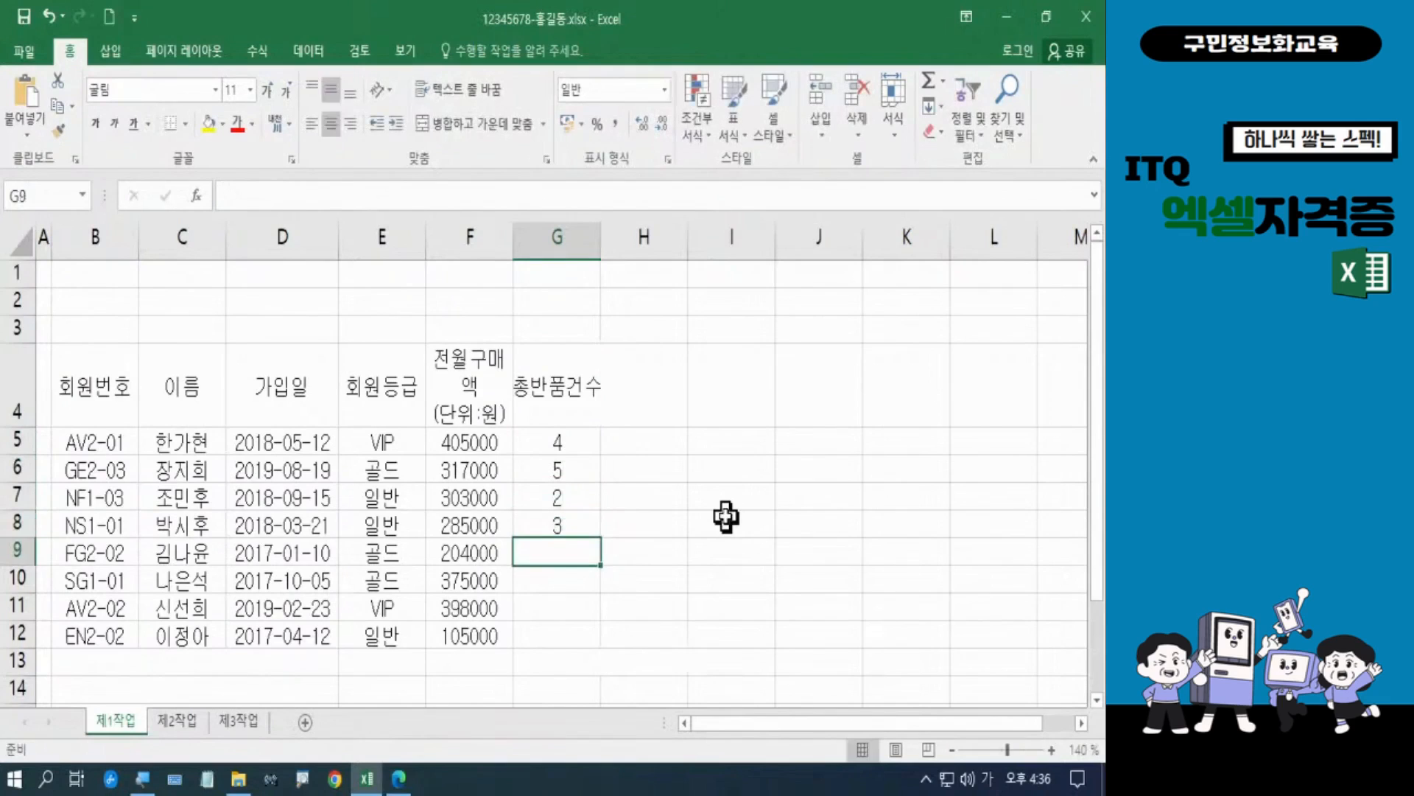
Fill G9:G12 of the 총반품건수 column with 6, 2, 1 and 1
text(6)
key(Return)
text(2)
key(Return)
text(1)
key(Return)
text(1)
key(Return)
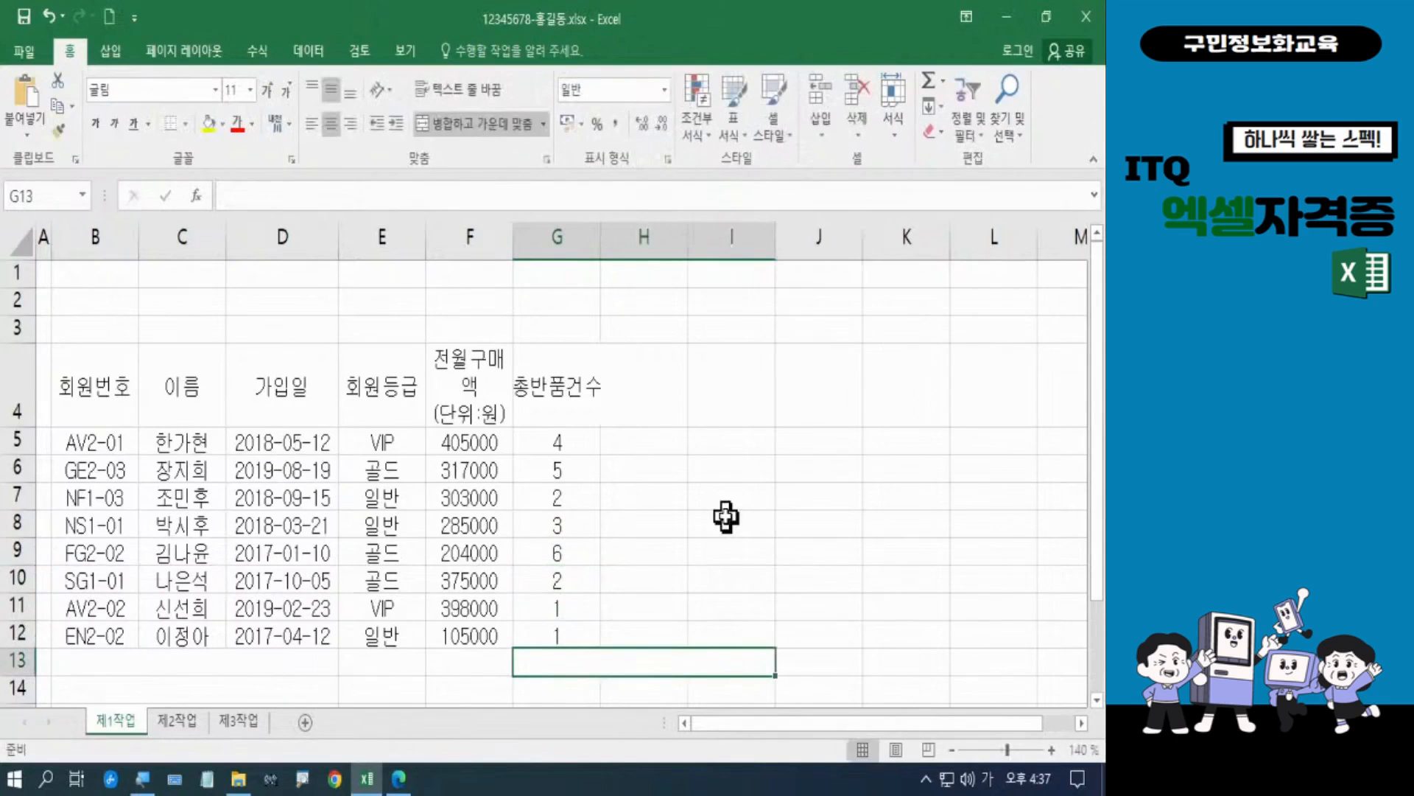
Enter the header 총구매건수 in cell H4, without any stray trailing character
click(666, 398)
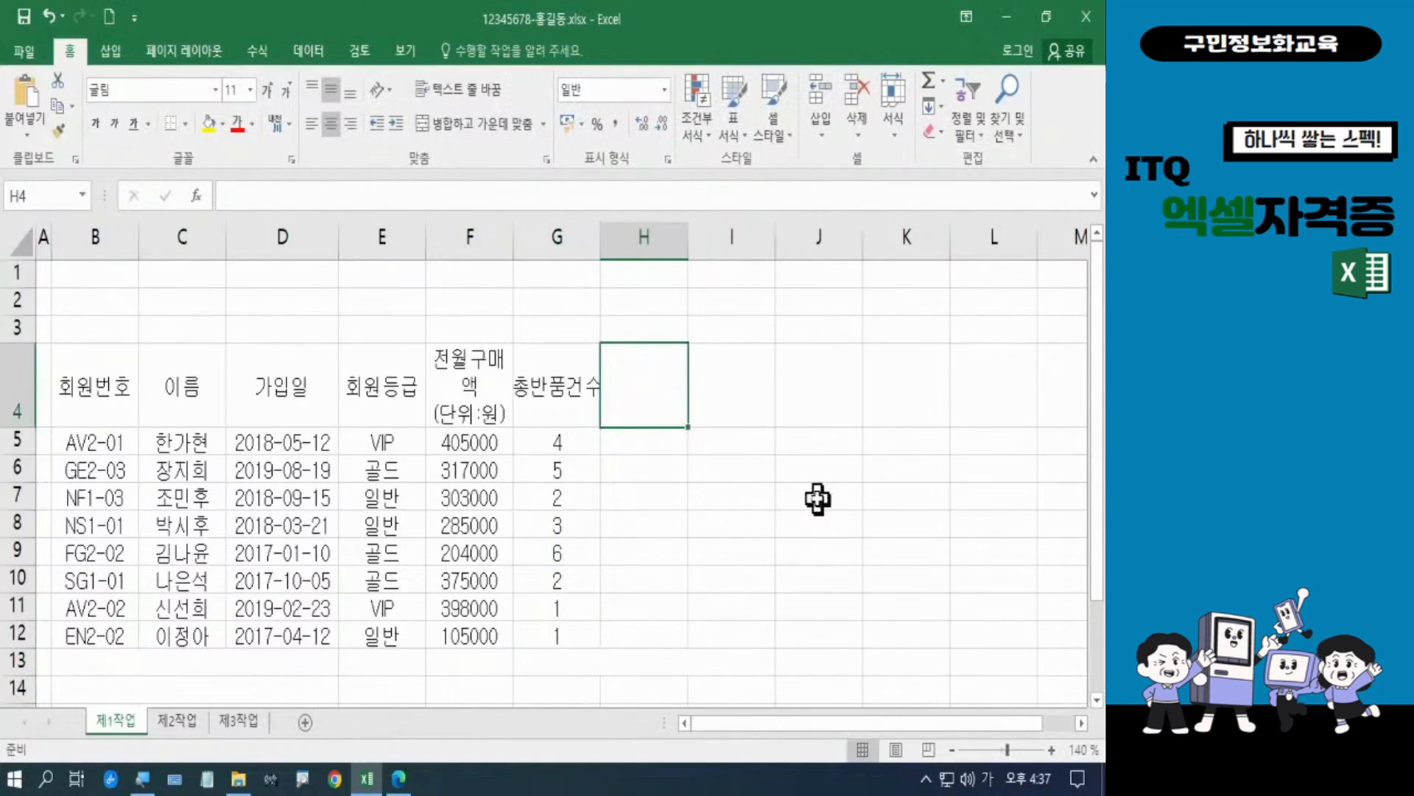
text(총구매거ㄴ수₩)
key(Return)
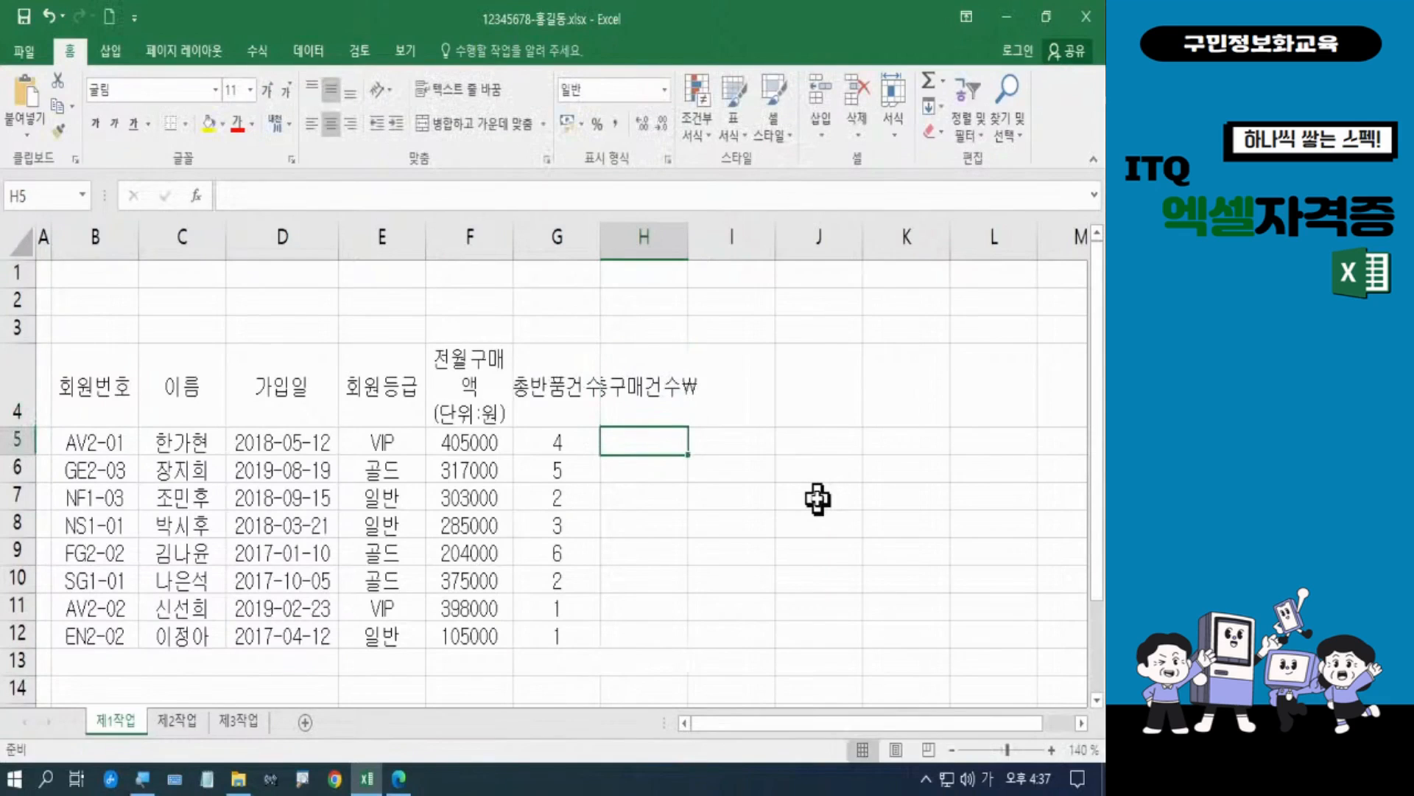
click(653, 396)
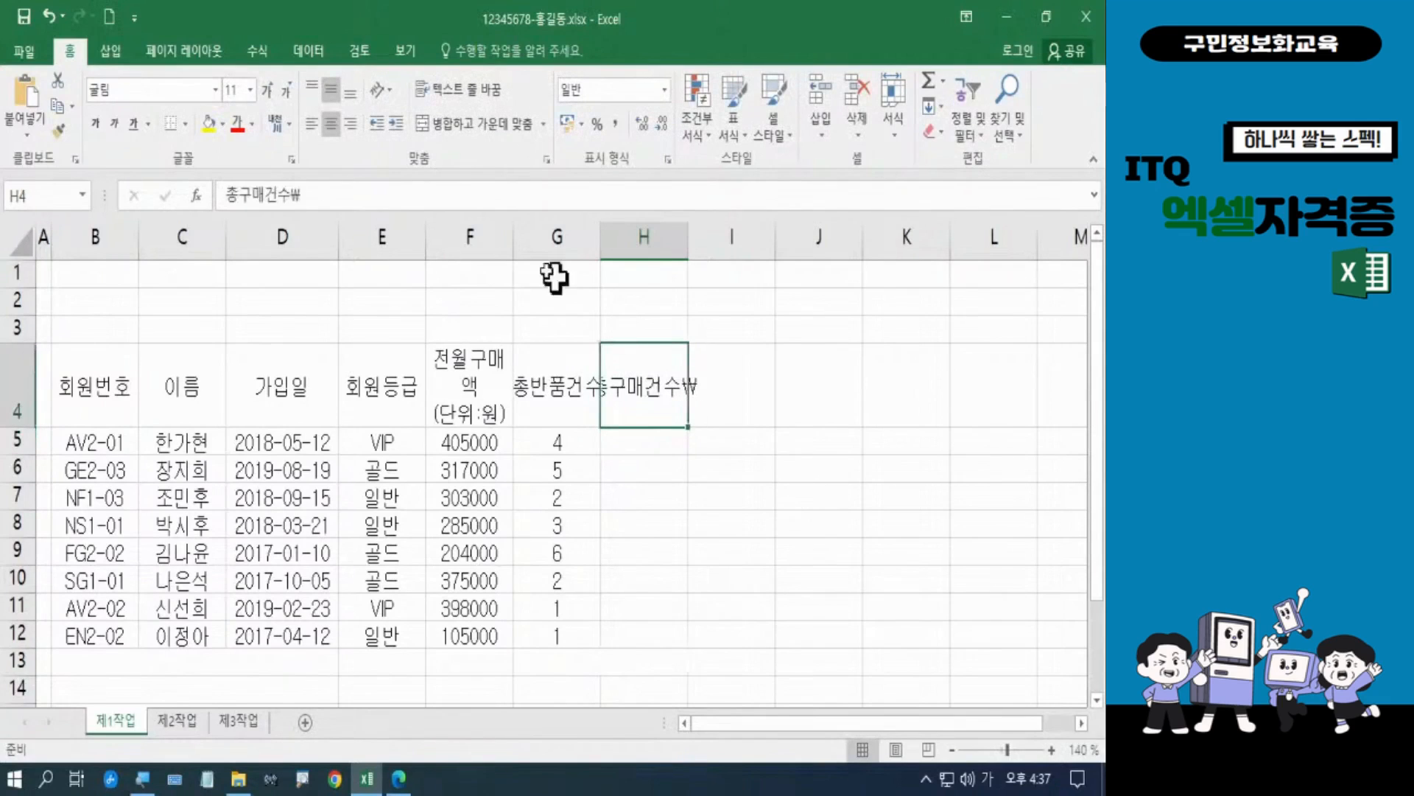
click(361, 199)
key(BackSpace)
key(Return)
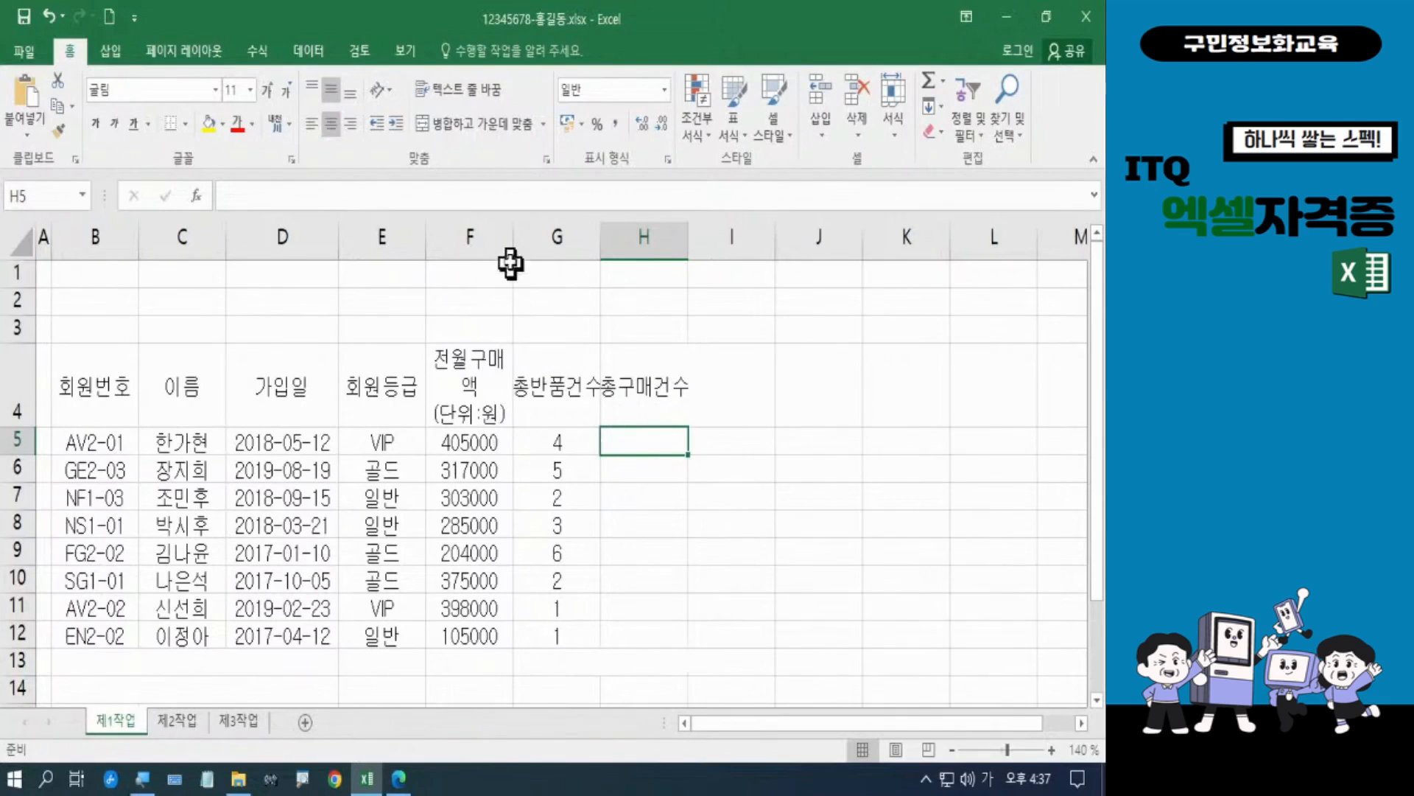
Widen columns F, G and H slightly so each header line fits within its own column
drag(511, 247, 528, 245)
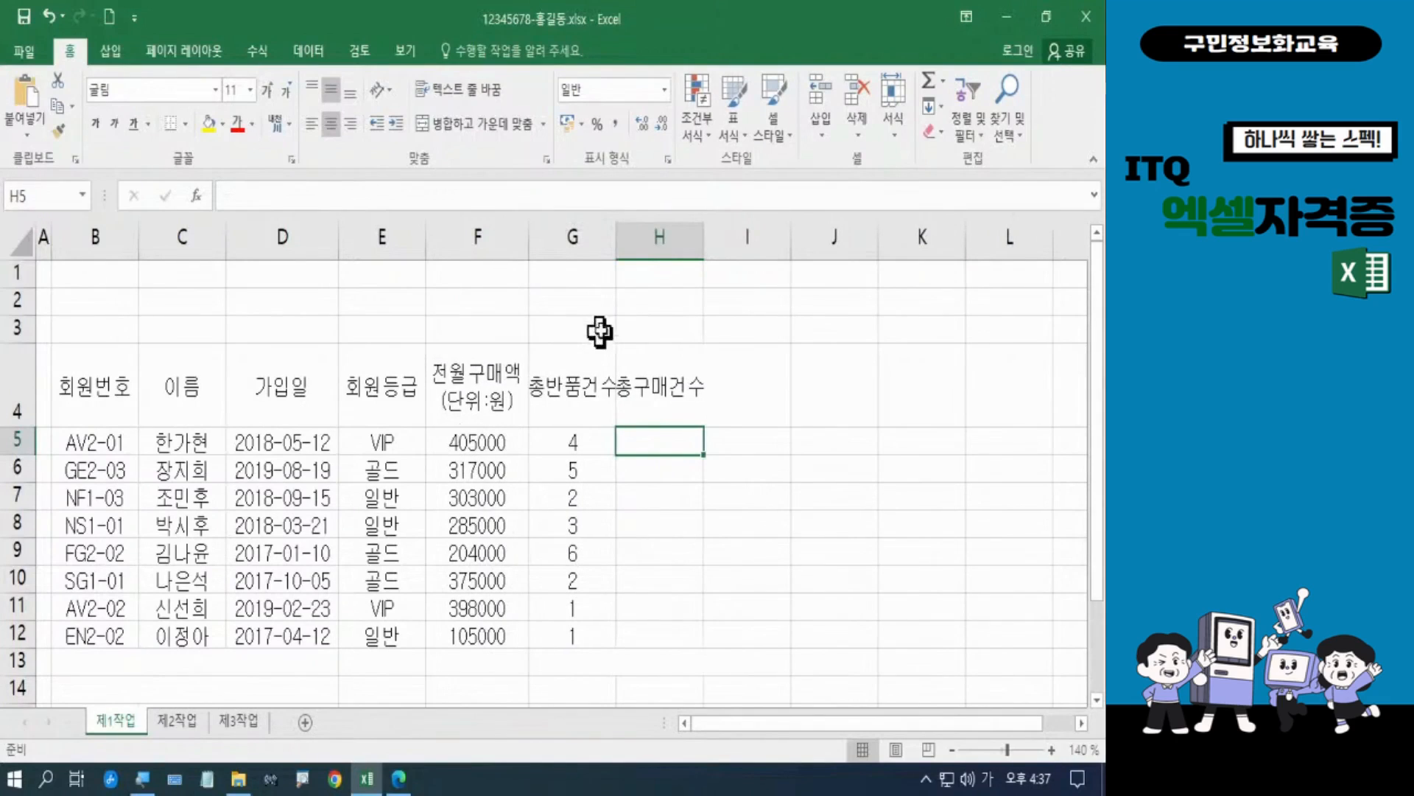
drag(617, 241, 632, 243)
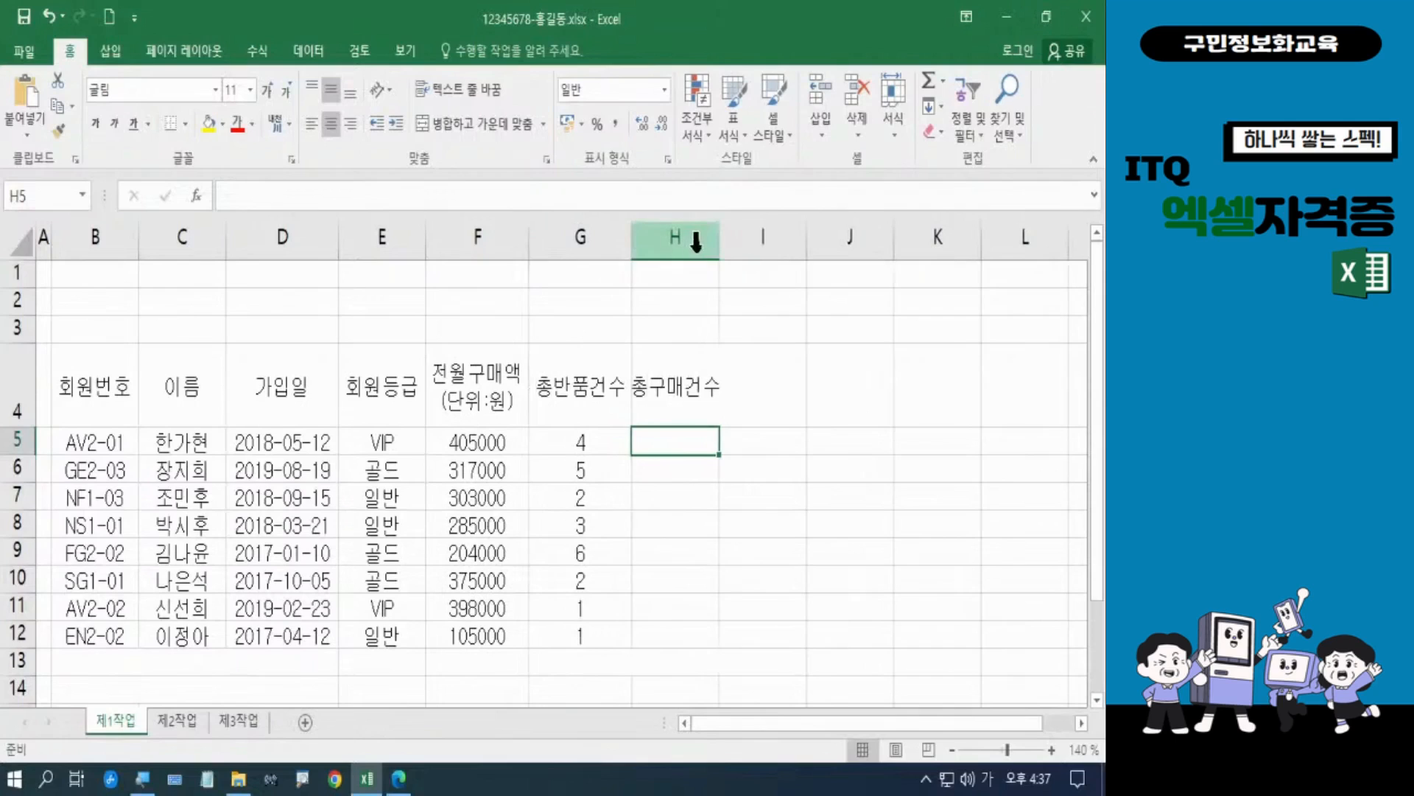
drag(718, 250, 734, 250)
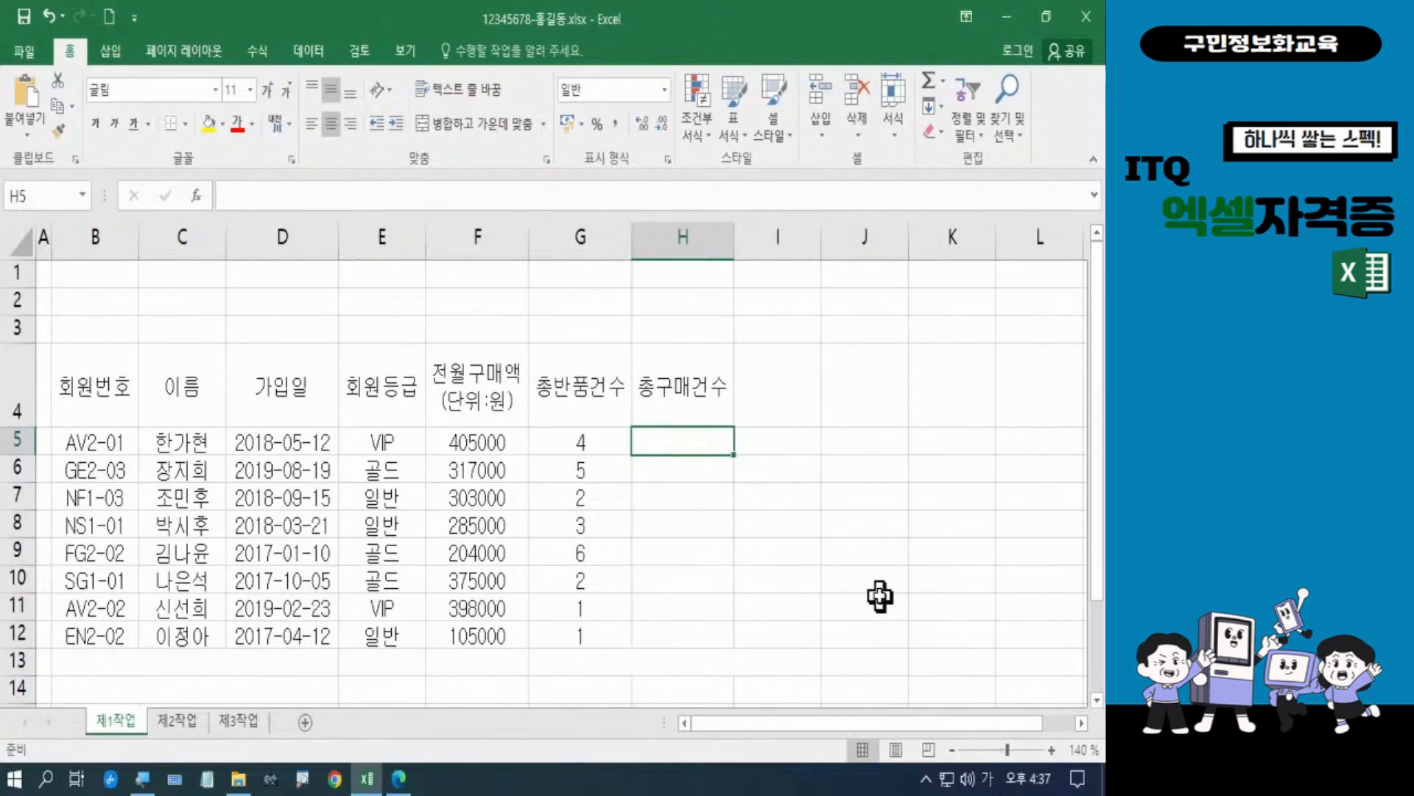
Fill H5:H8 of the 총구매건수 column with 32, 23, 8 and 13
text(32)
key(Return)
text(23)
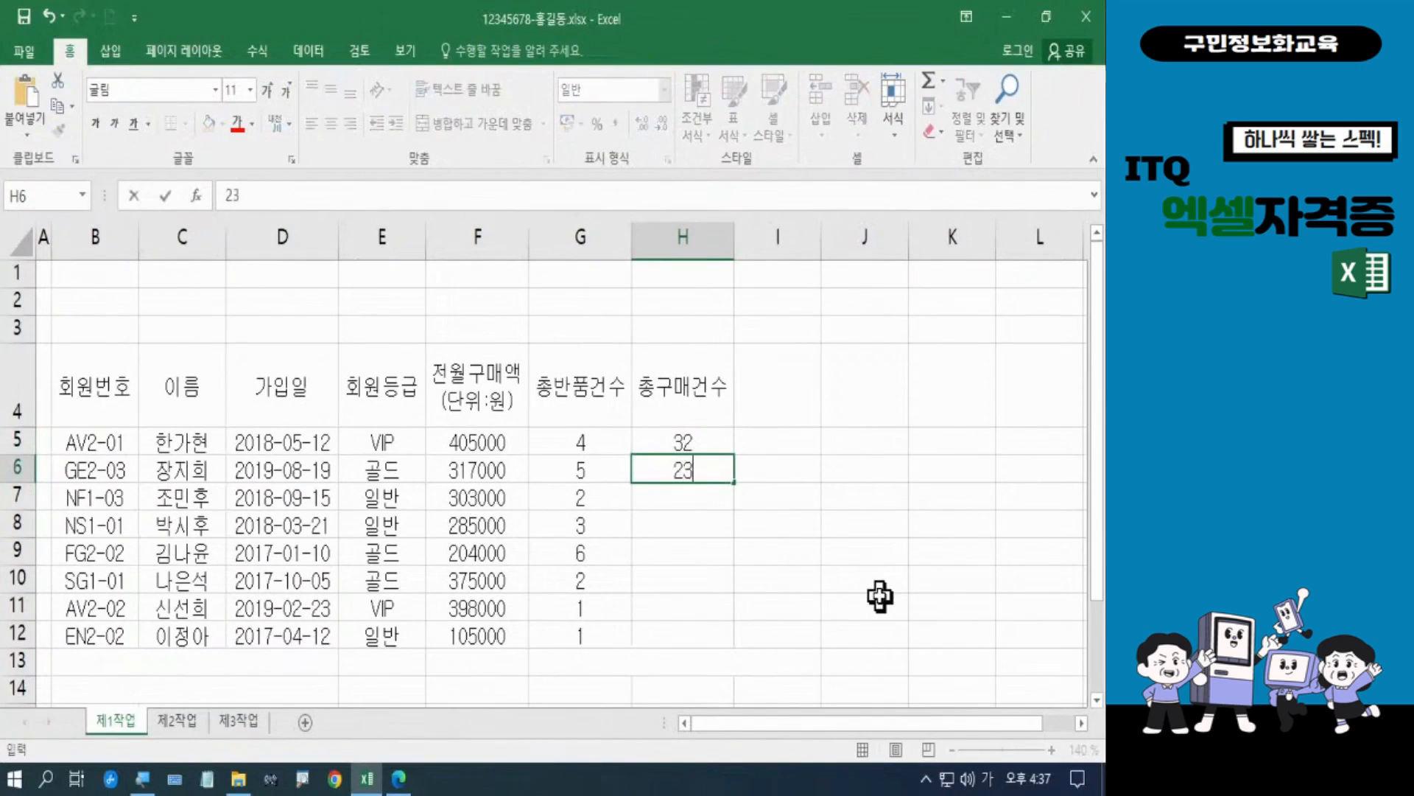
key(Return)
text(8)
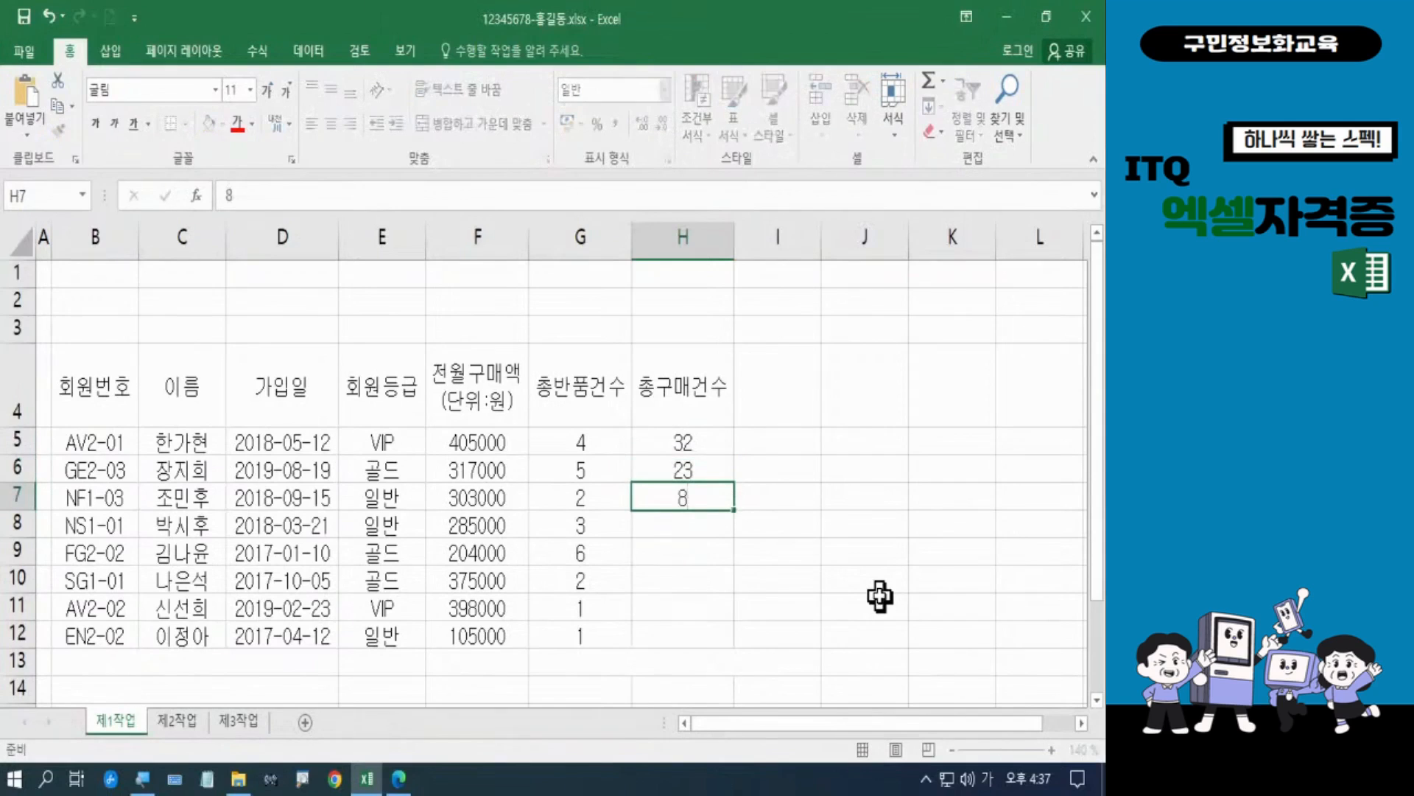
key(Return)
text(13)
key(Return)
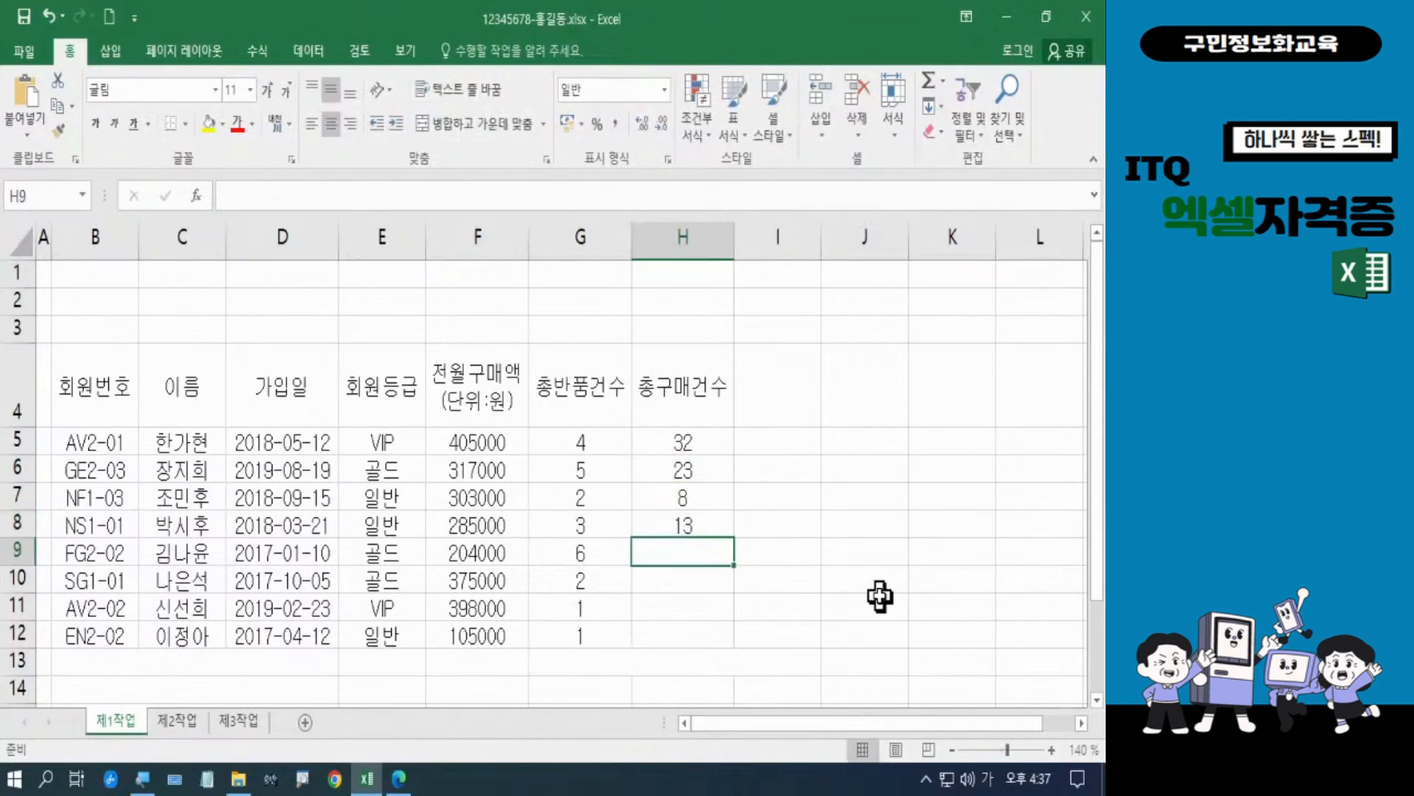
Fill H9:H12 of the 총구매건수 column with 21, 22, 38 and 9
text(21)
key(Return)
text(22)
key(Return)
text(38)
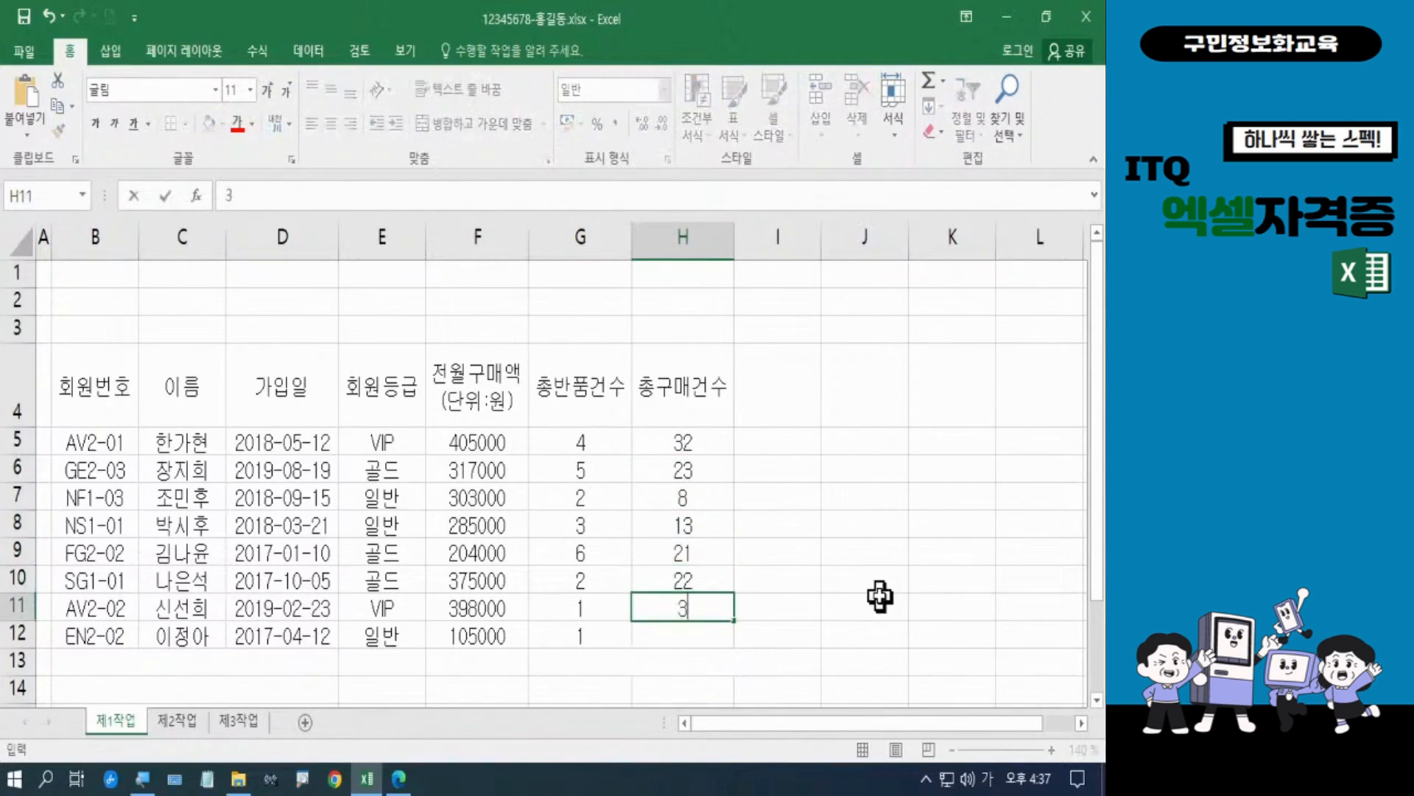
key(Return)
text(9)
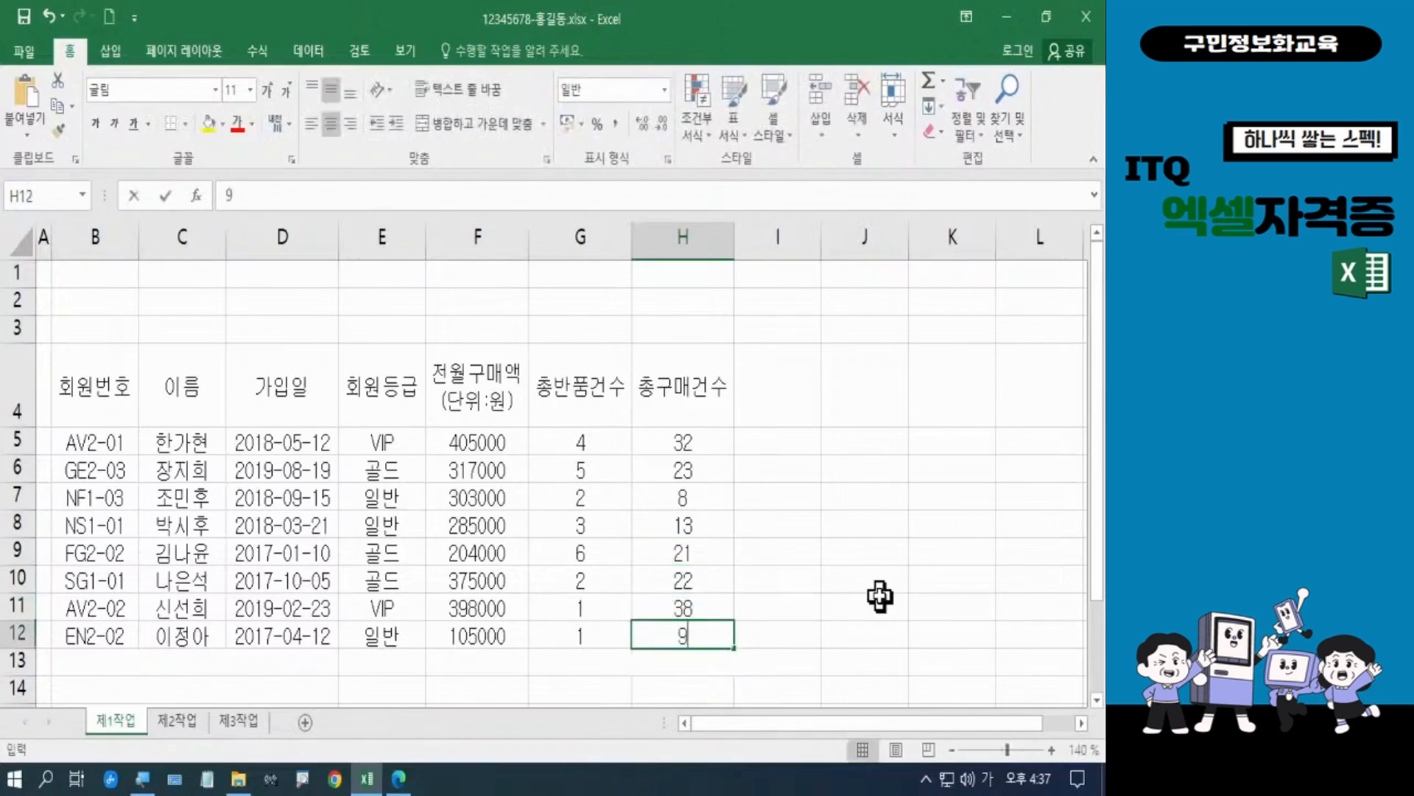
key(Return)
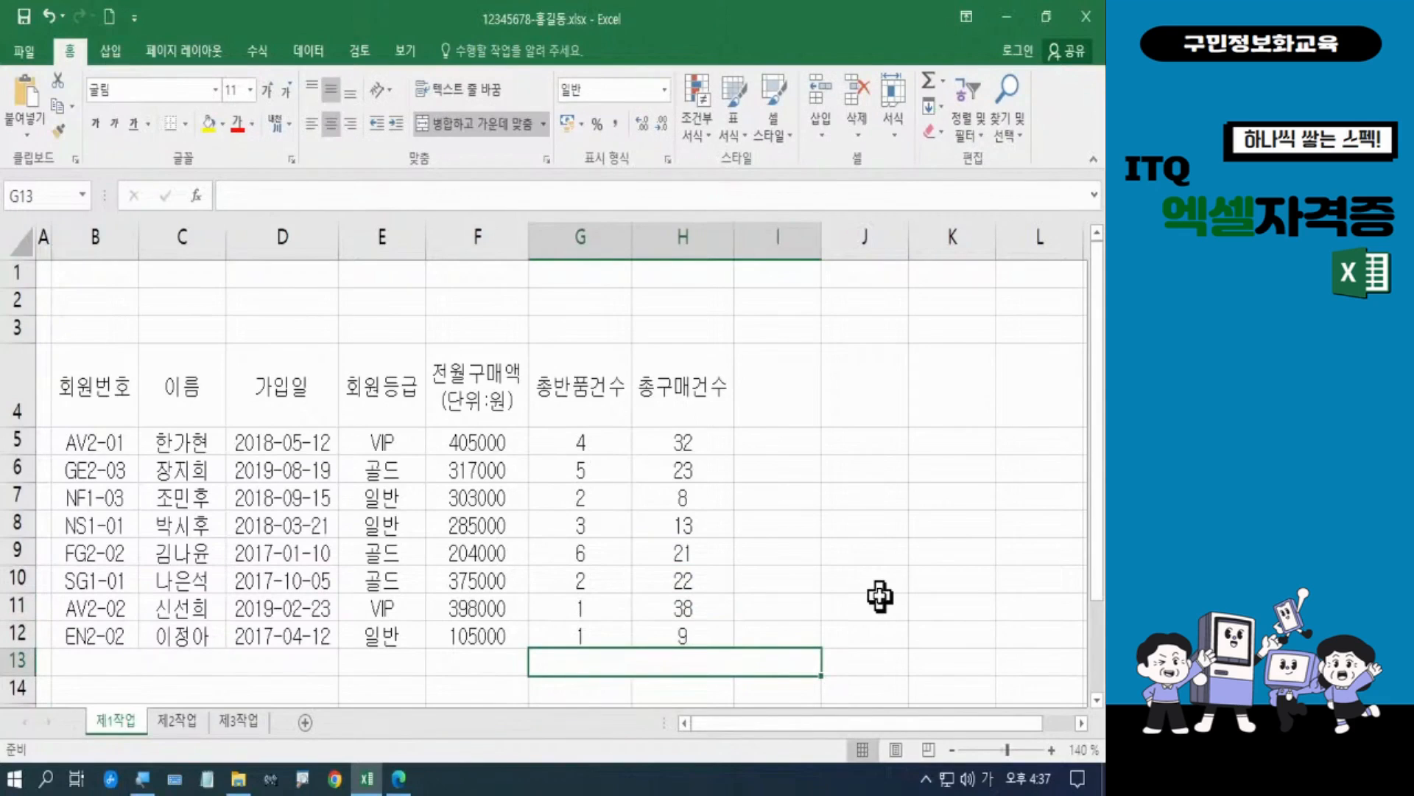
Enter the header 성별 in I4 and the two-line header 추가적립금 (단위:원) in J4, with a line break before the parenthesis
click(798, 379)
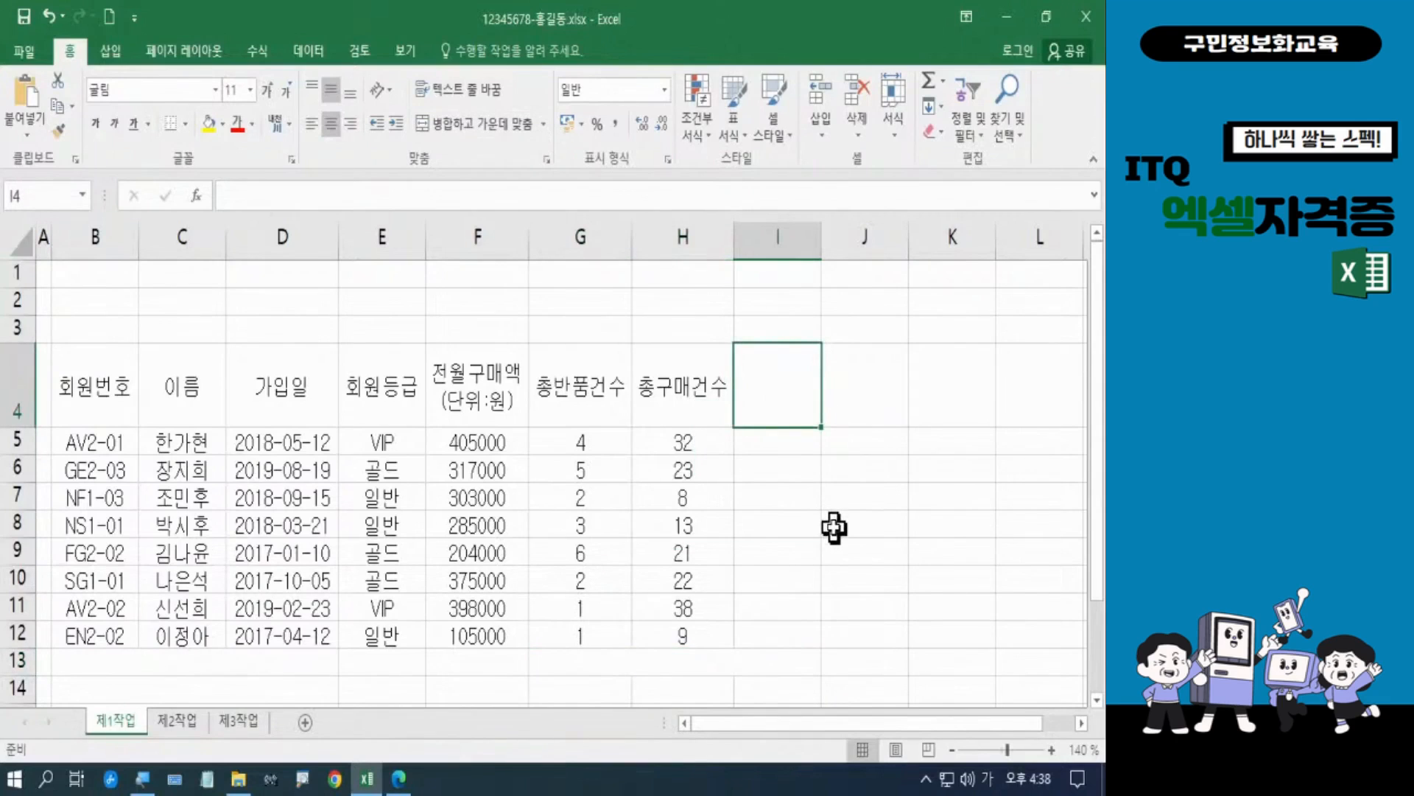
text(ㅅㅓㅇ별)
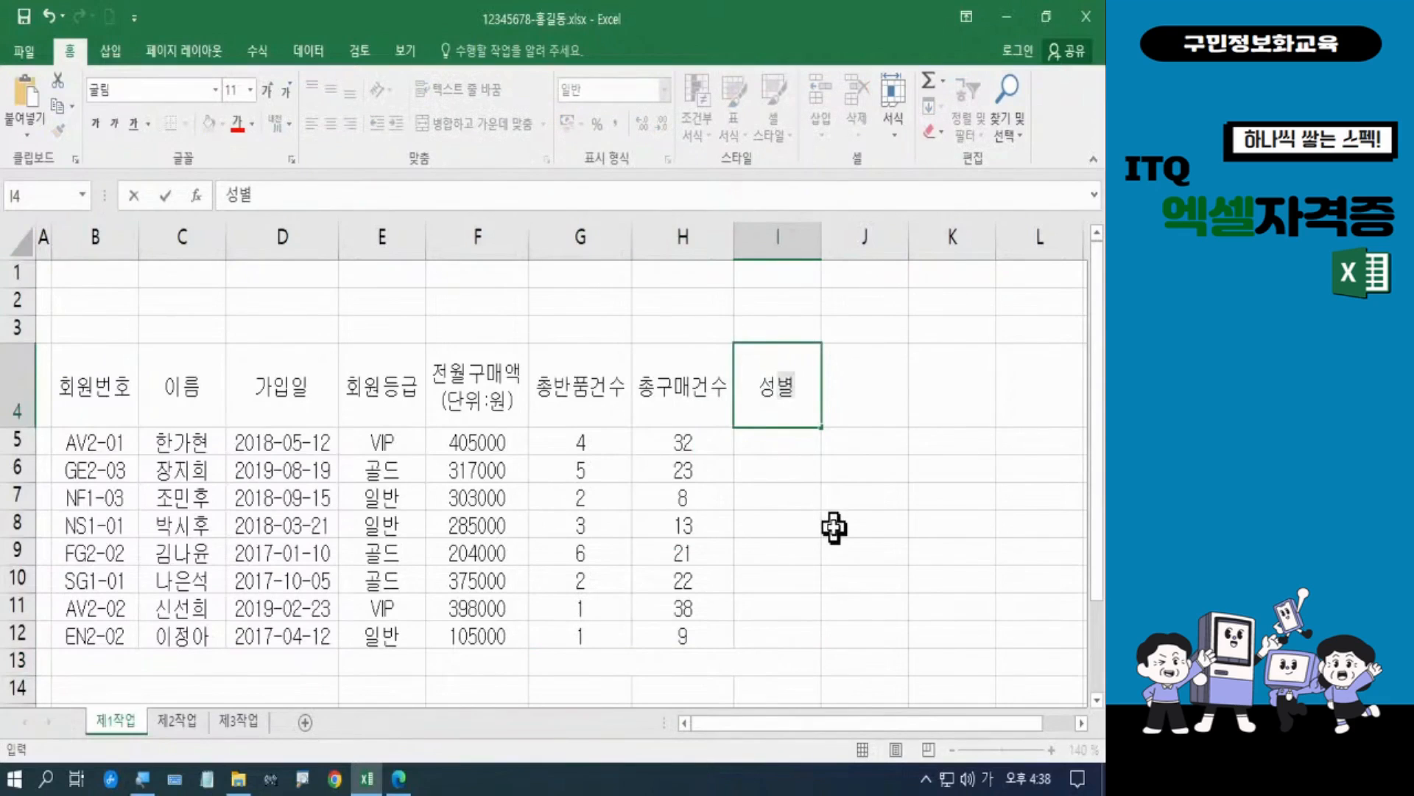
key(Tab)
text(추가)
text(적)
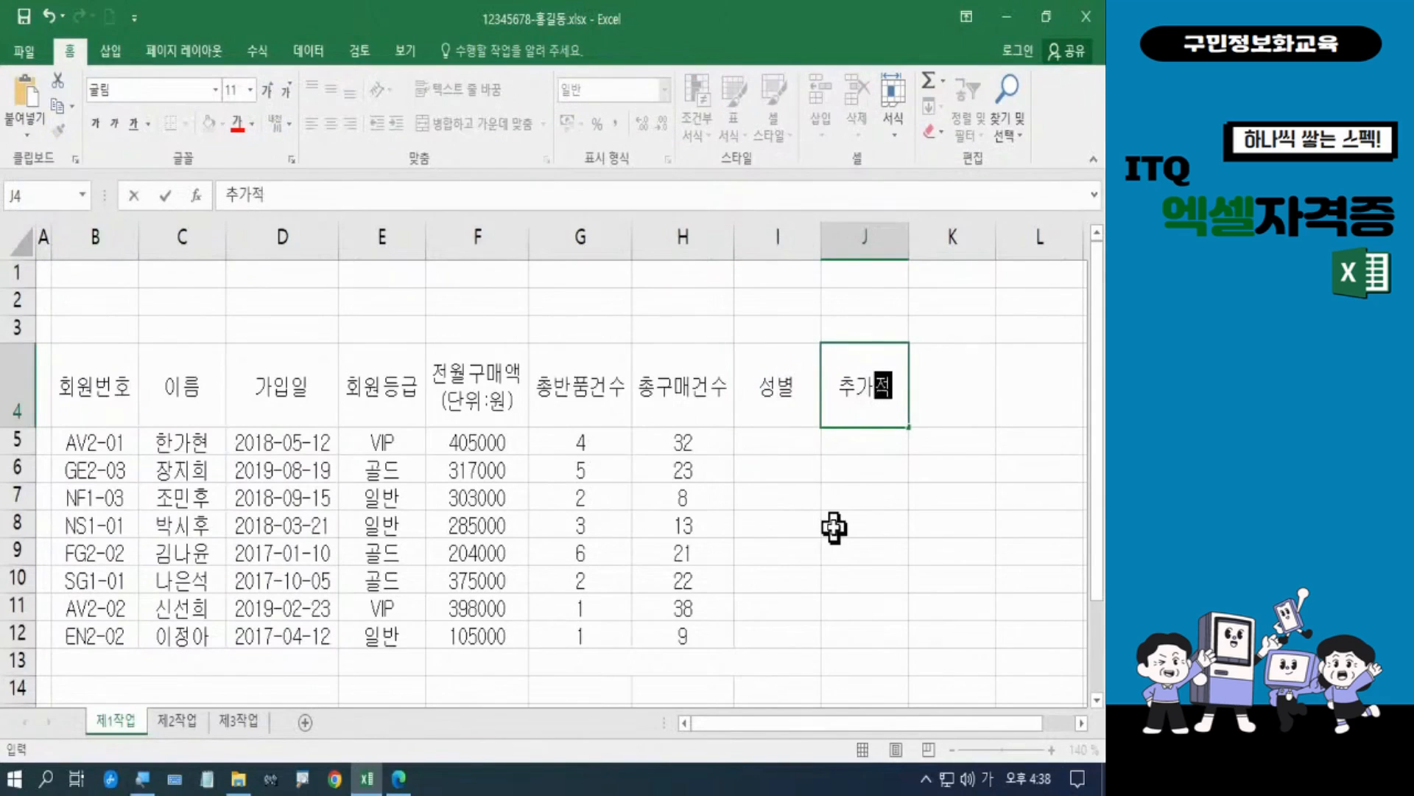
text(립금)
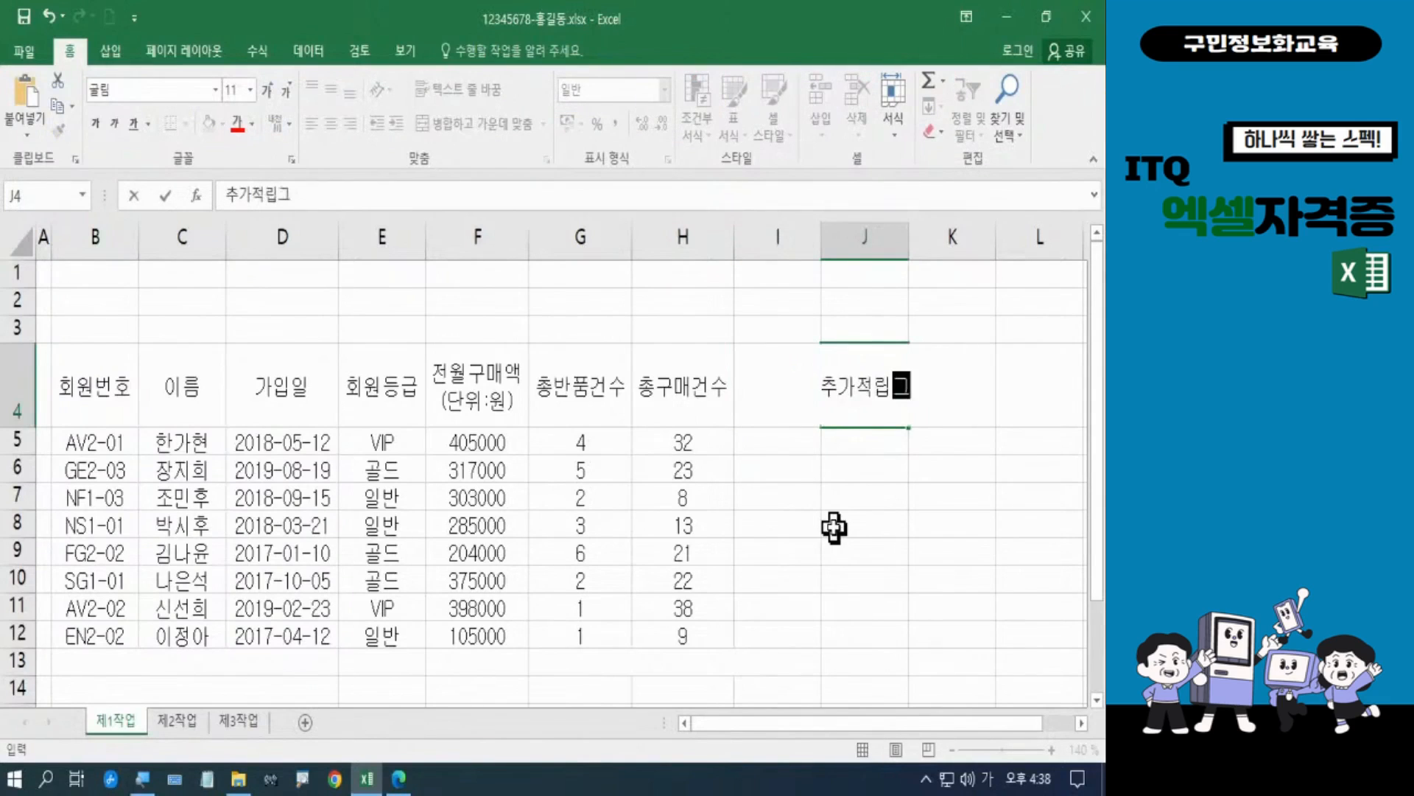
key(alt+Return)
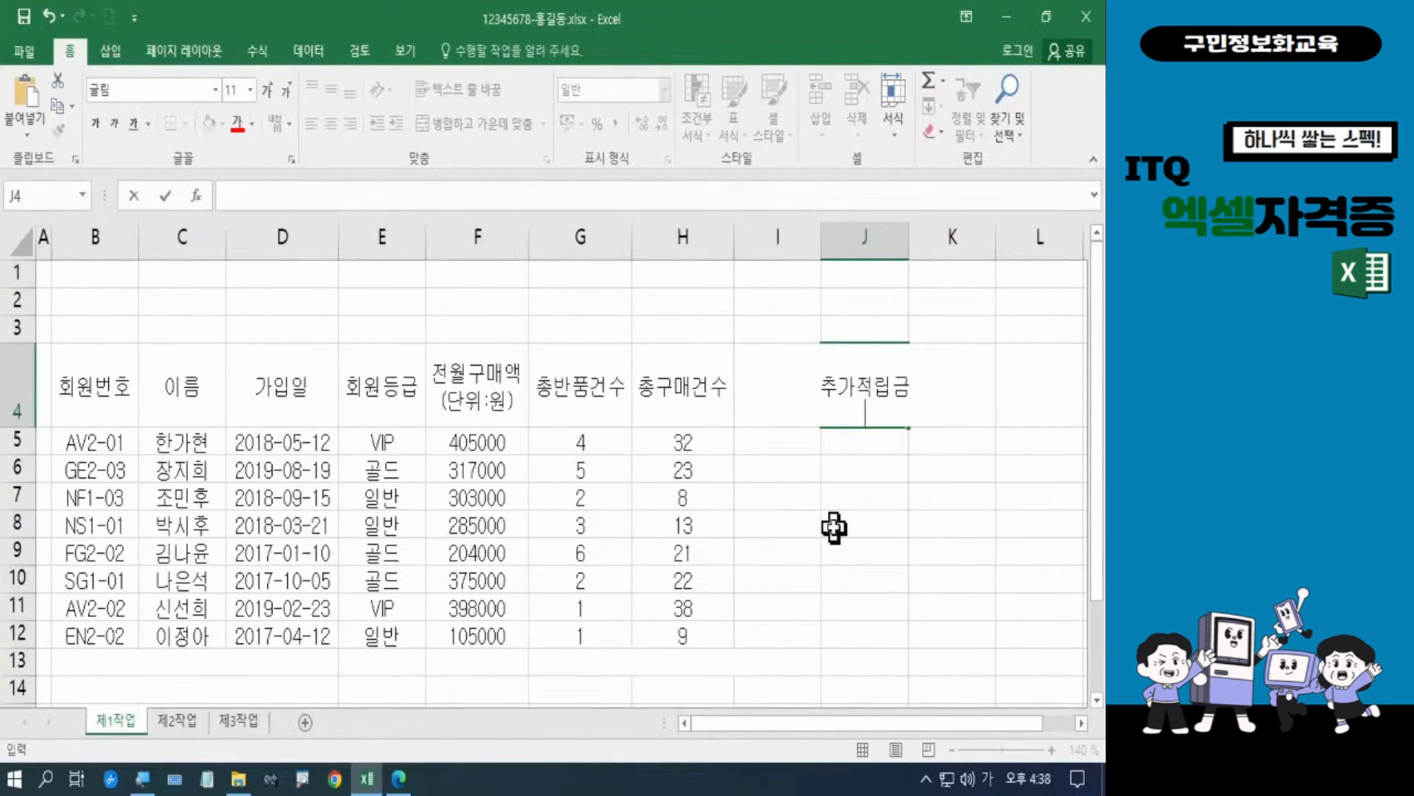
text((단위:원))
key(Return)
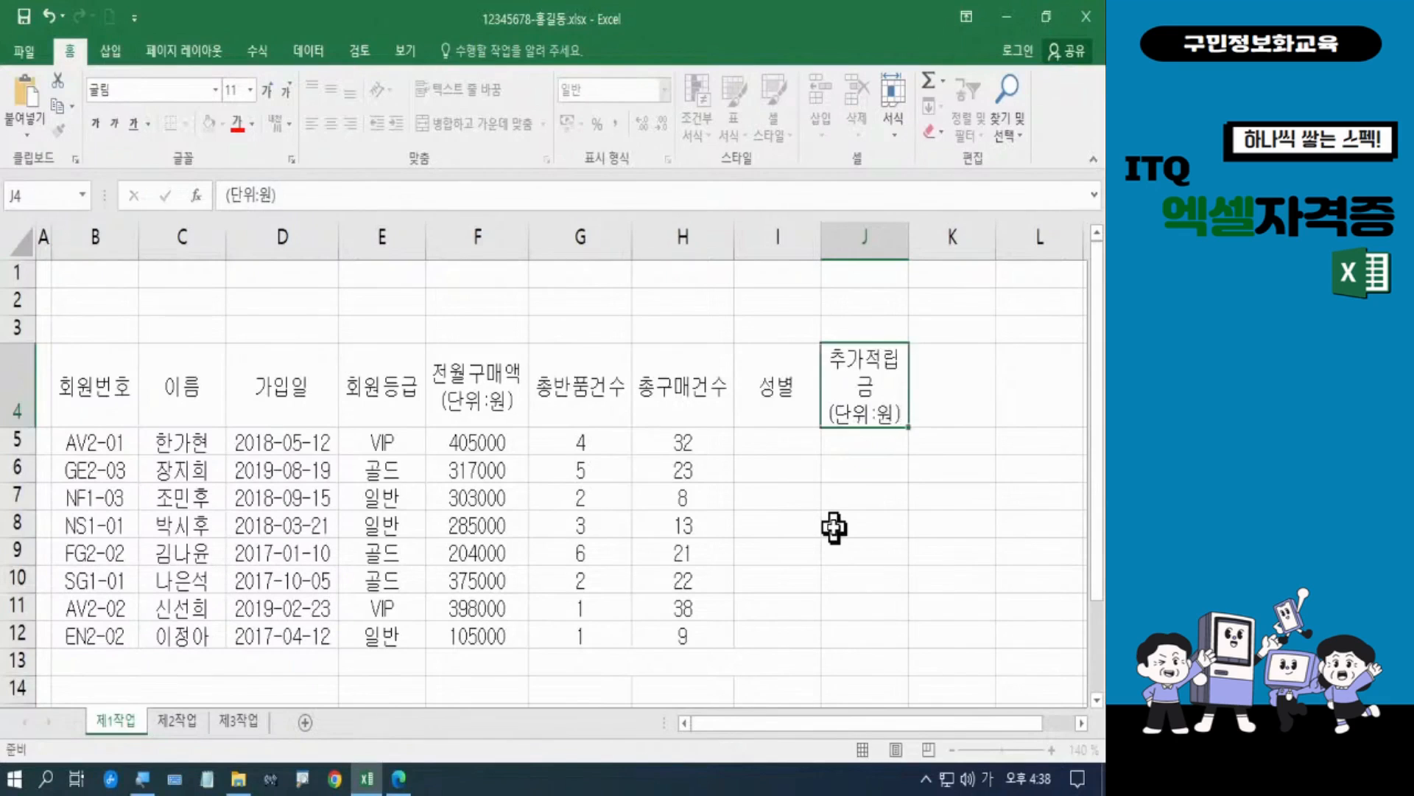
Widen column J to fit its 추가적립금 header, and give columns F, G and H a little more width
drag(909, 247, 931, 253)
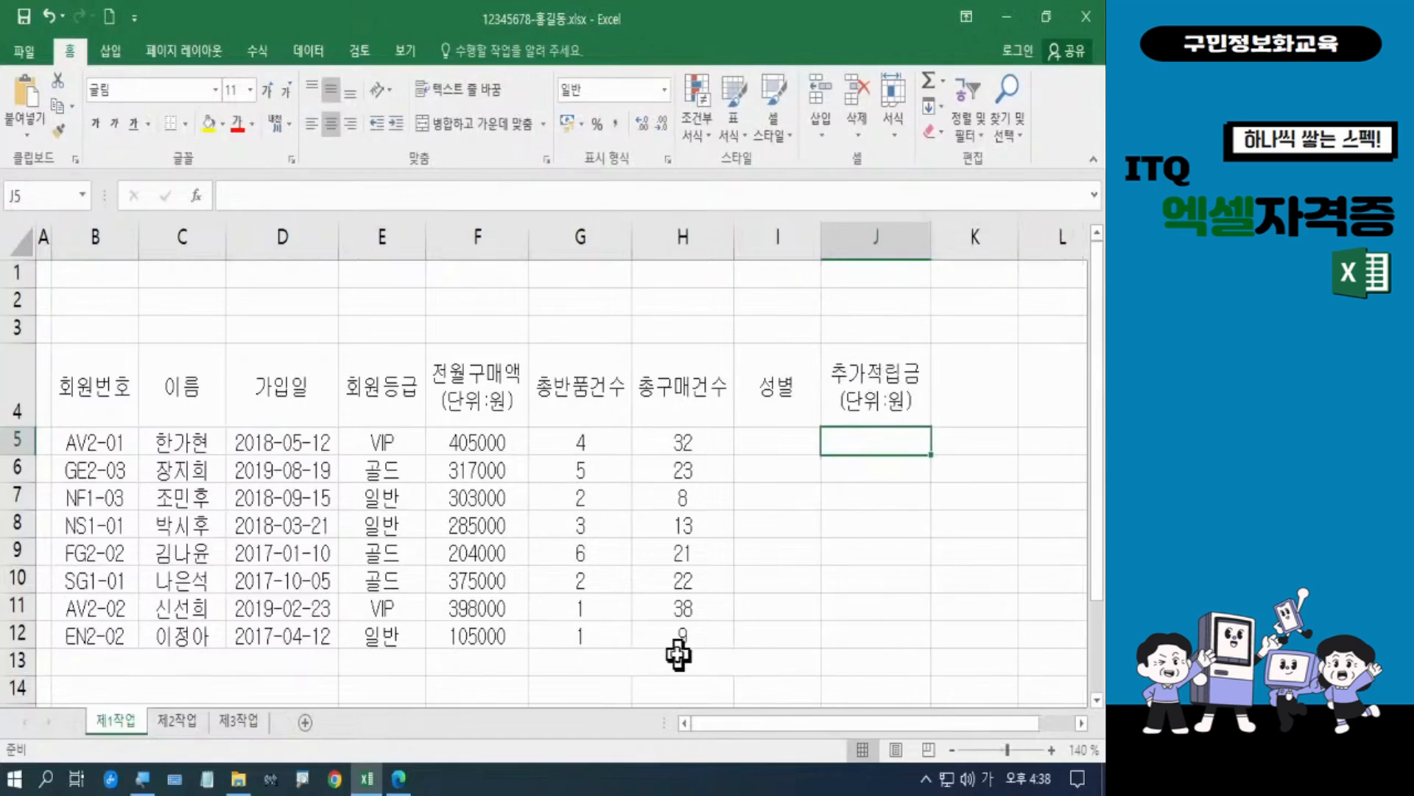
drag(529, 239, 541, 240)
drag(642, 237, 656, 236)
drag(756, 246, 766, 245)
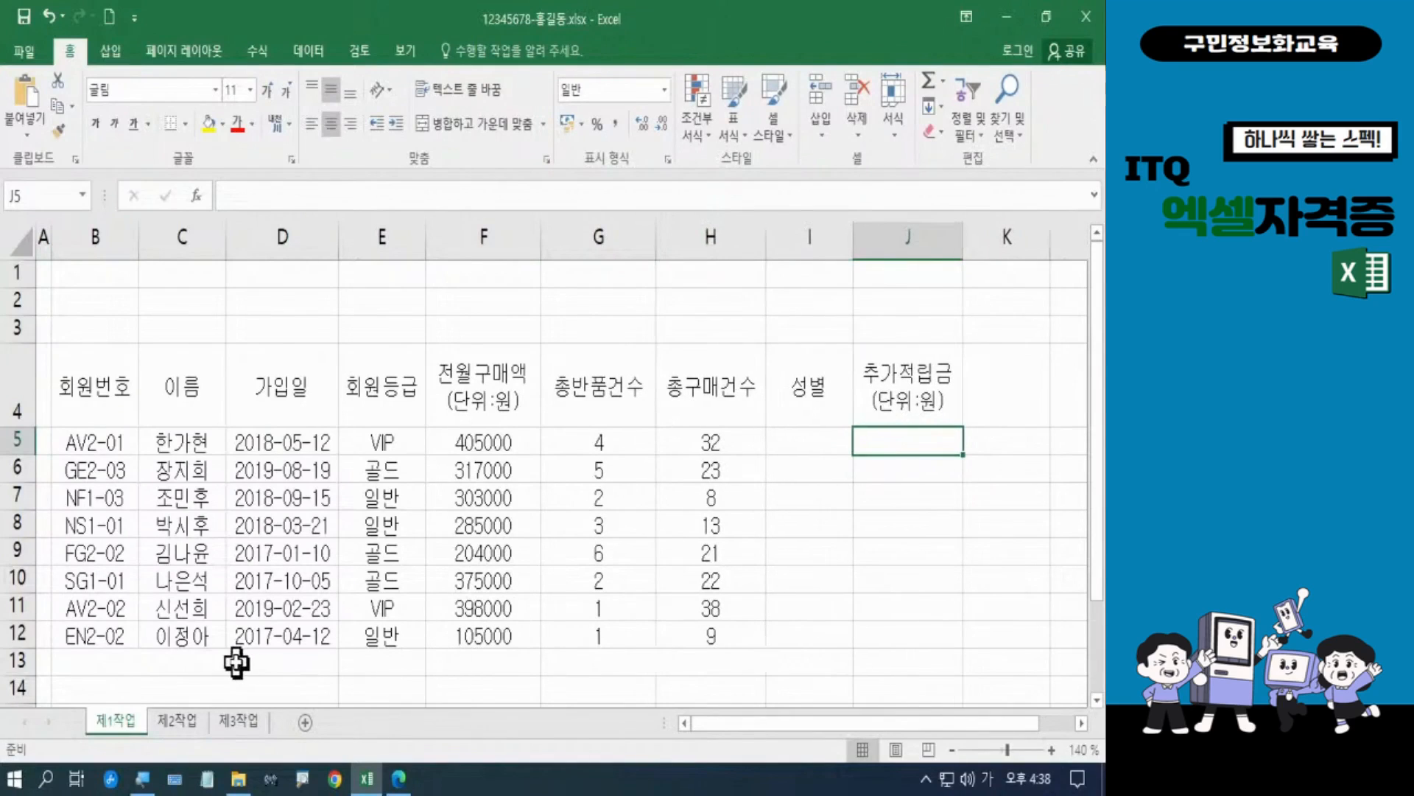
Enter the label 2019-01-01 이후 가입 회원수 in the merged cell B13:D13 below the member table
click(230, 663)
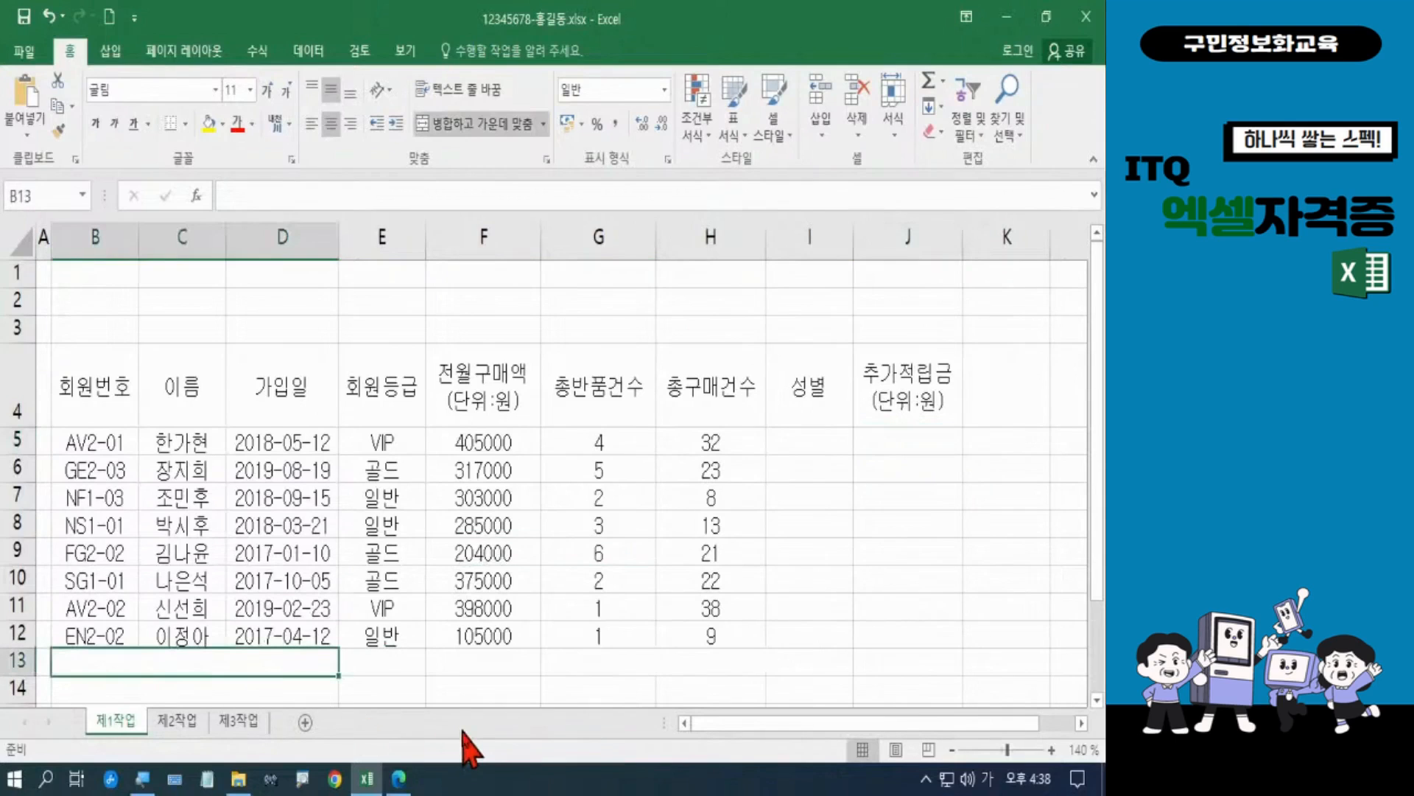
text(2019-)
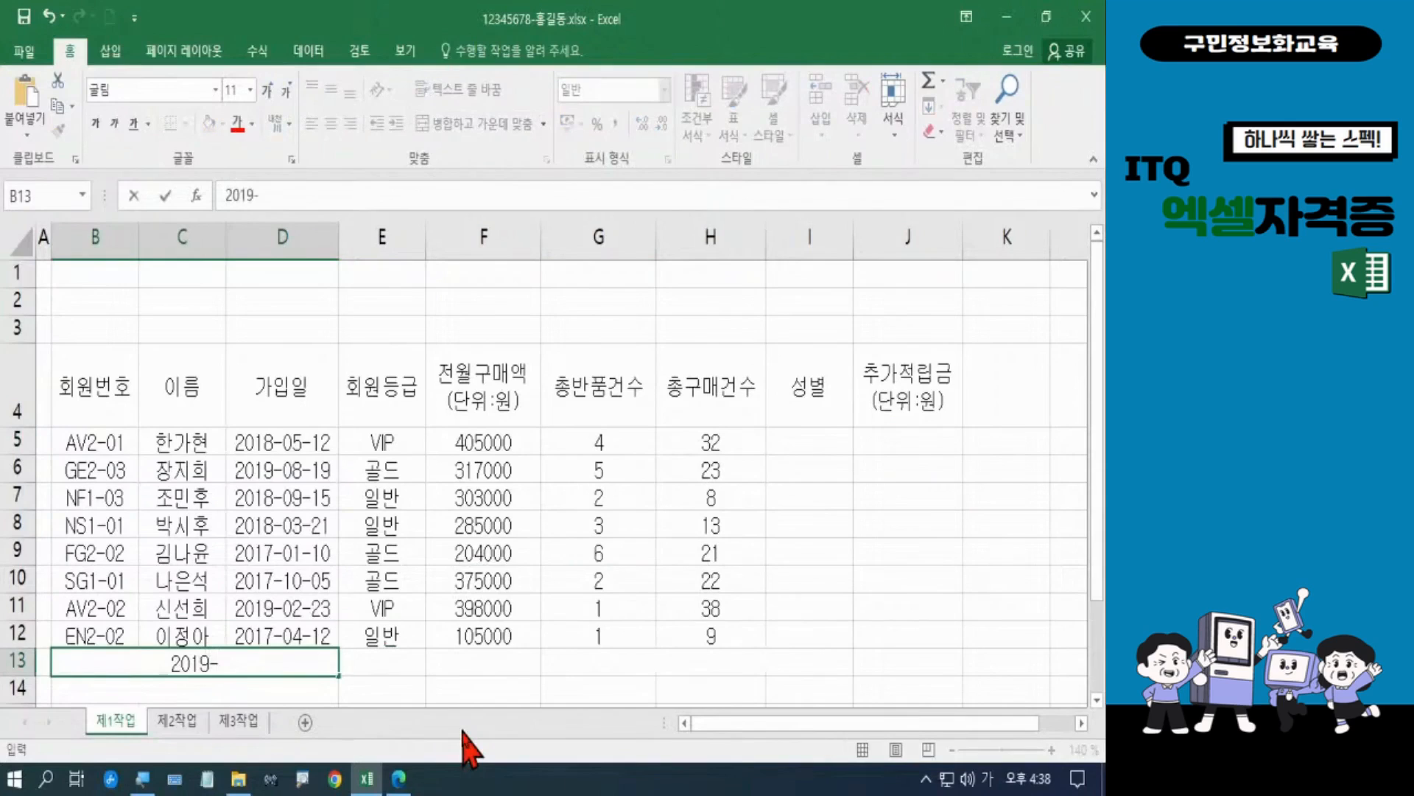
text(01-01 이후)
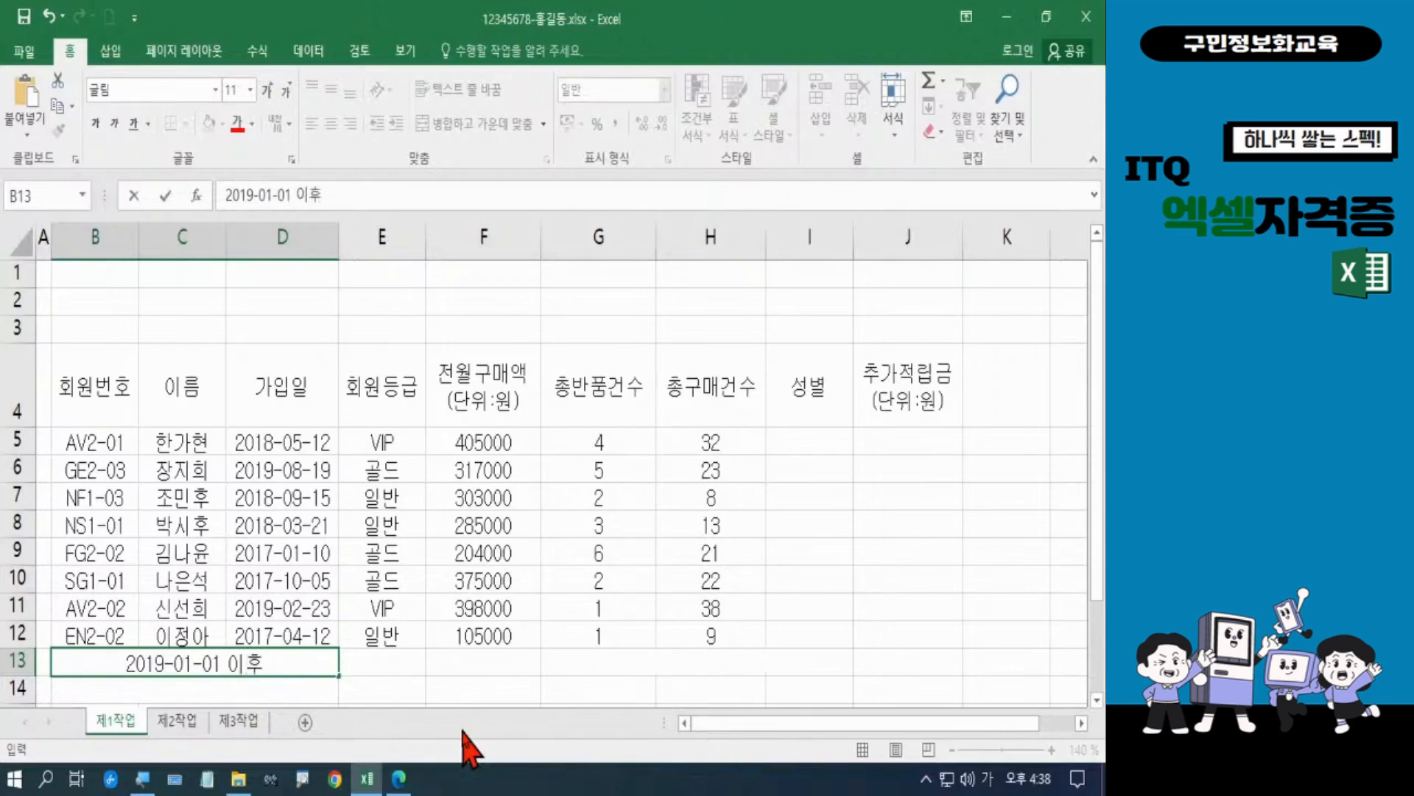
text( 강입)
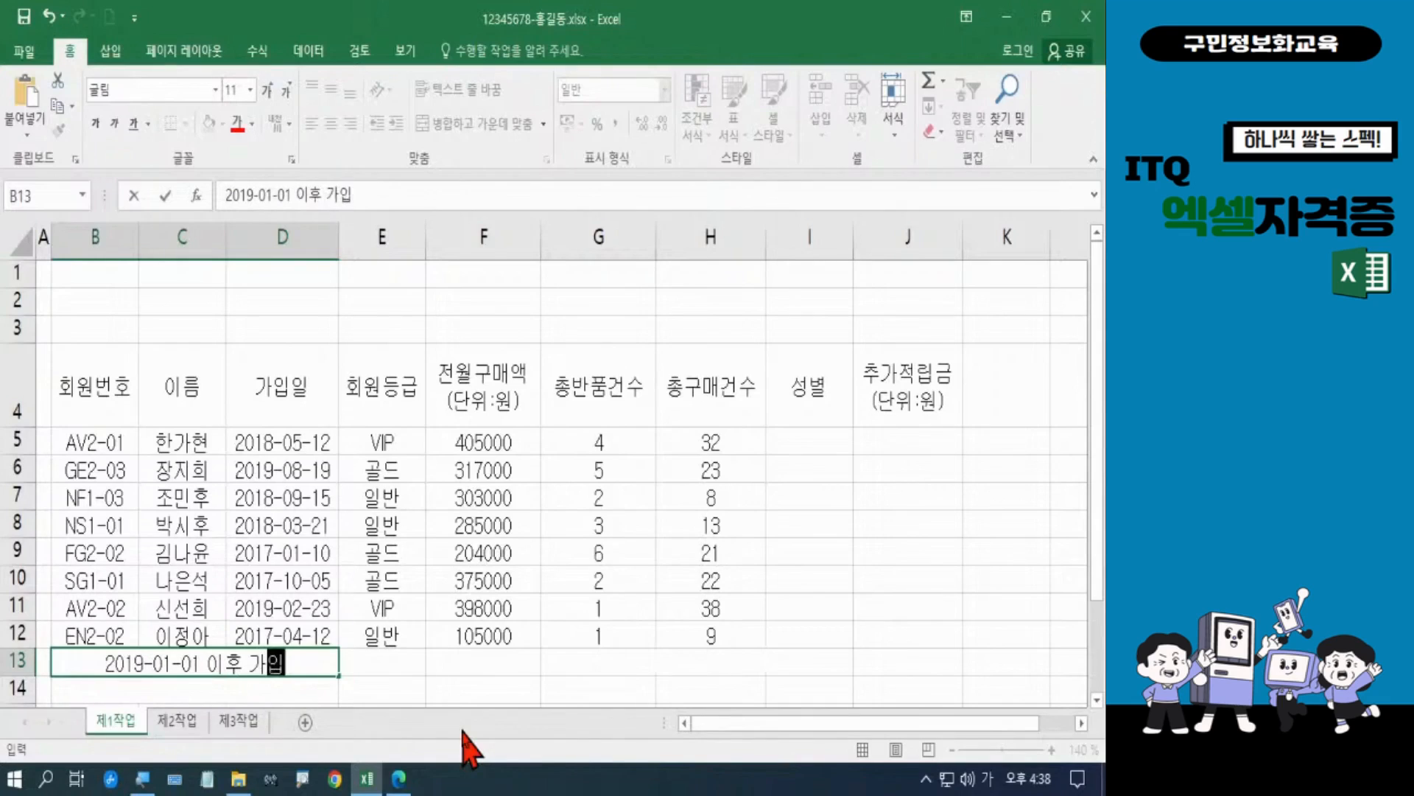
text( 회워원수)
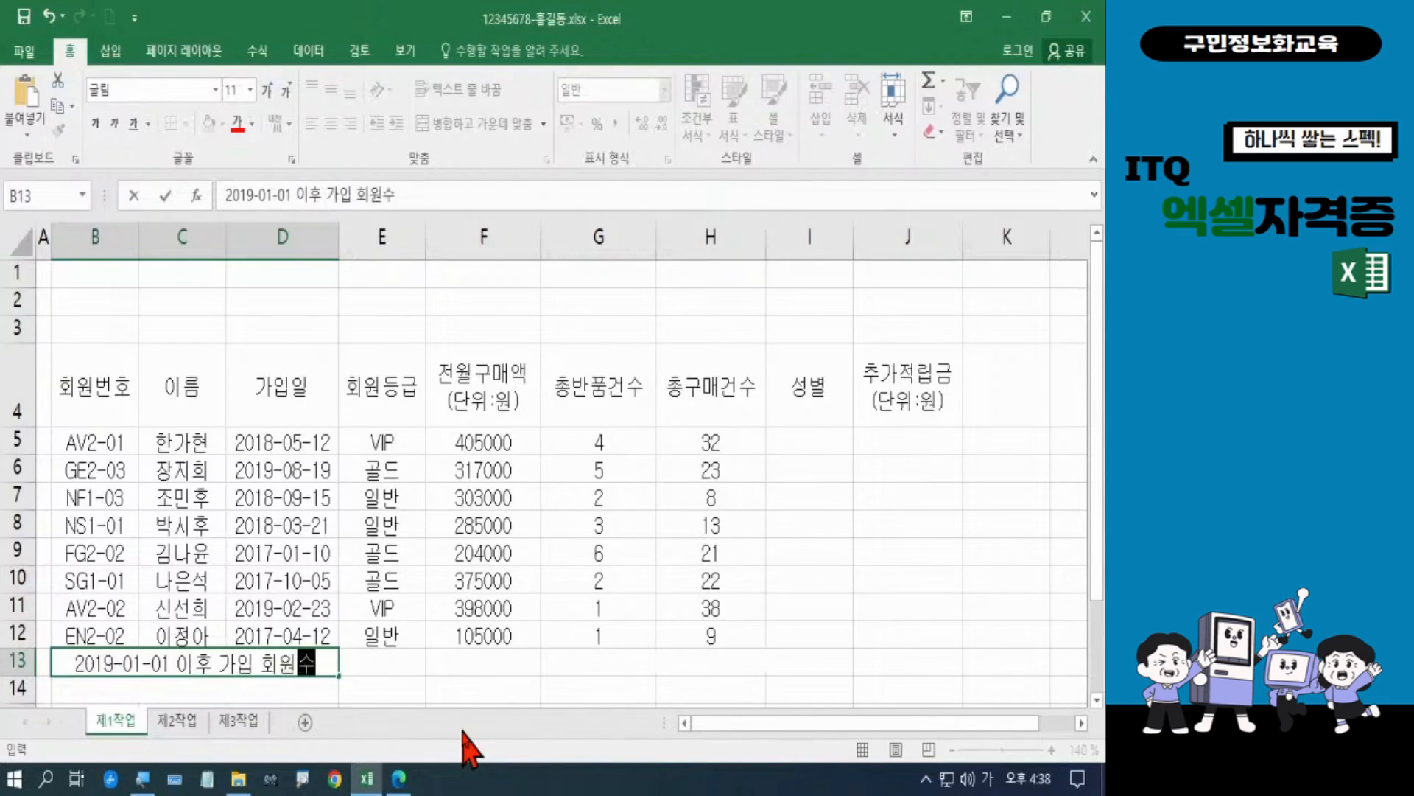
key(Return)
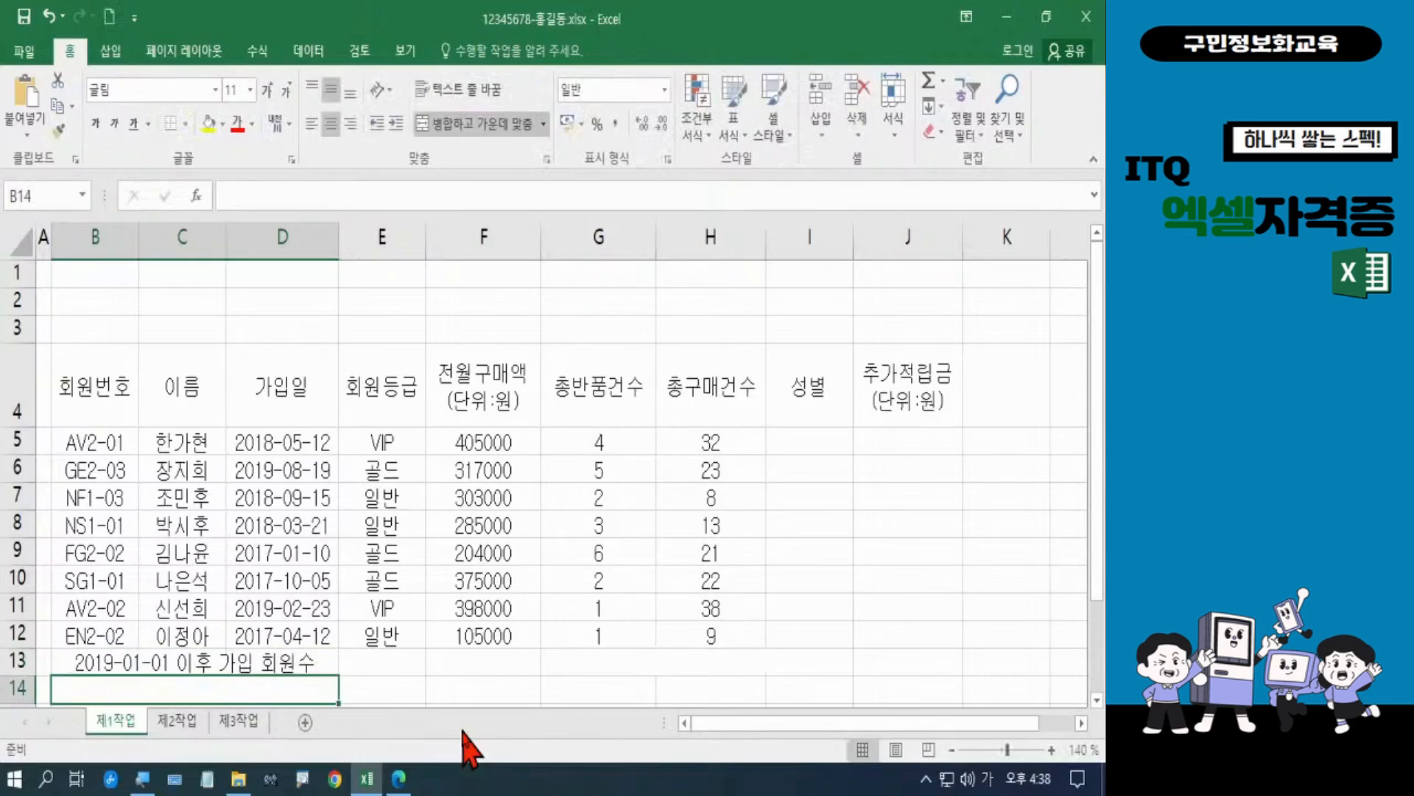
Enter the label 최대 전월구매액(단위:원) in the merged cell B14:D14
text(최대)
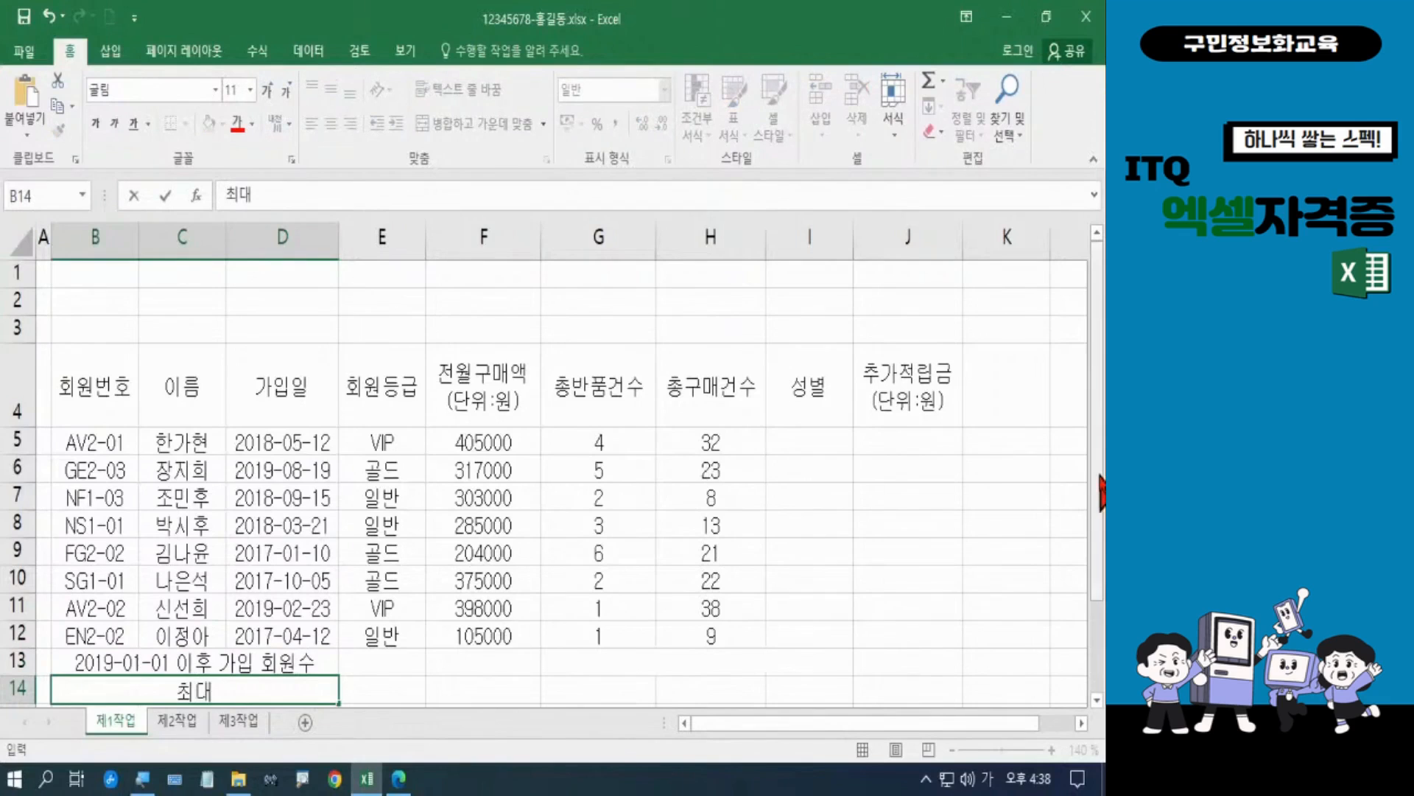
drag(1098, 486, 1100, 532)
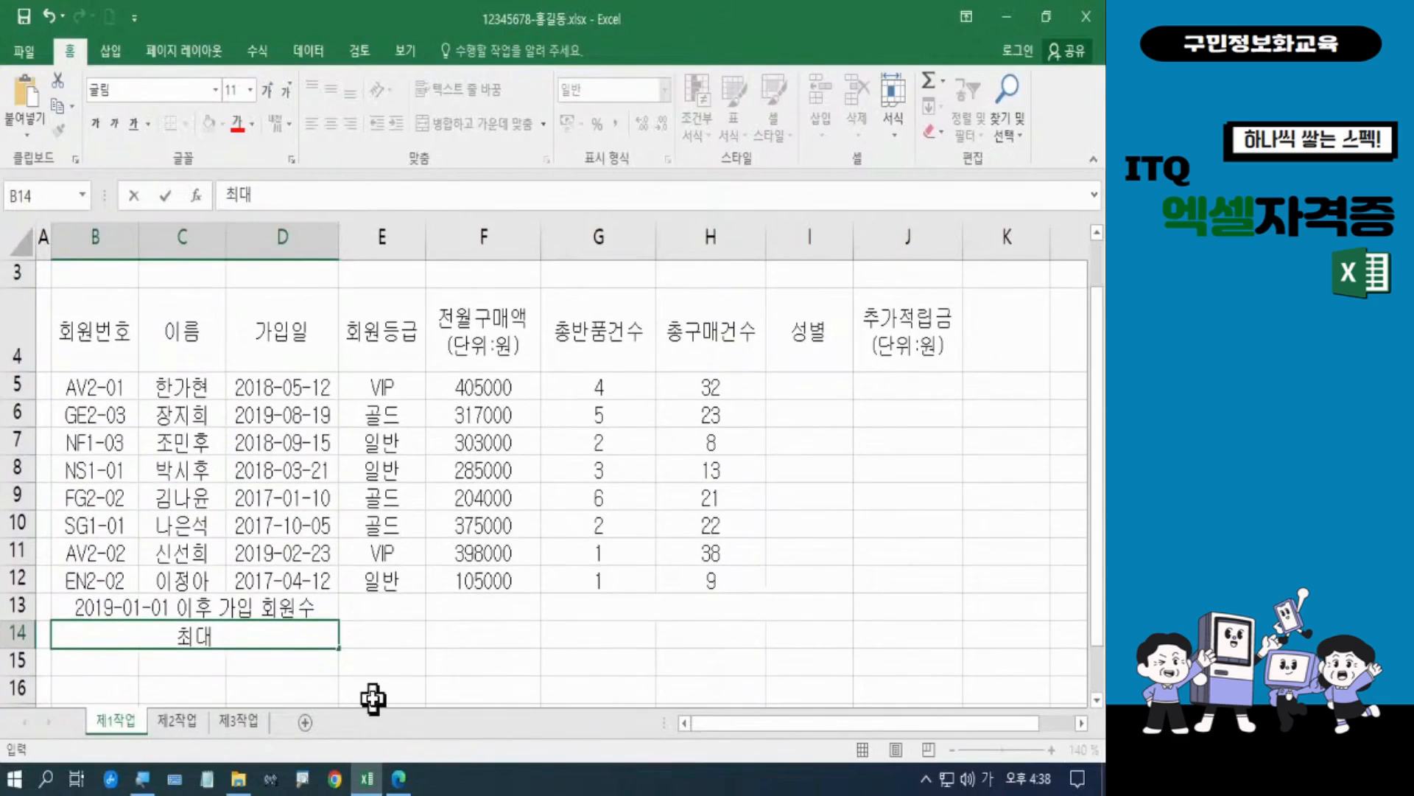
text(전)
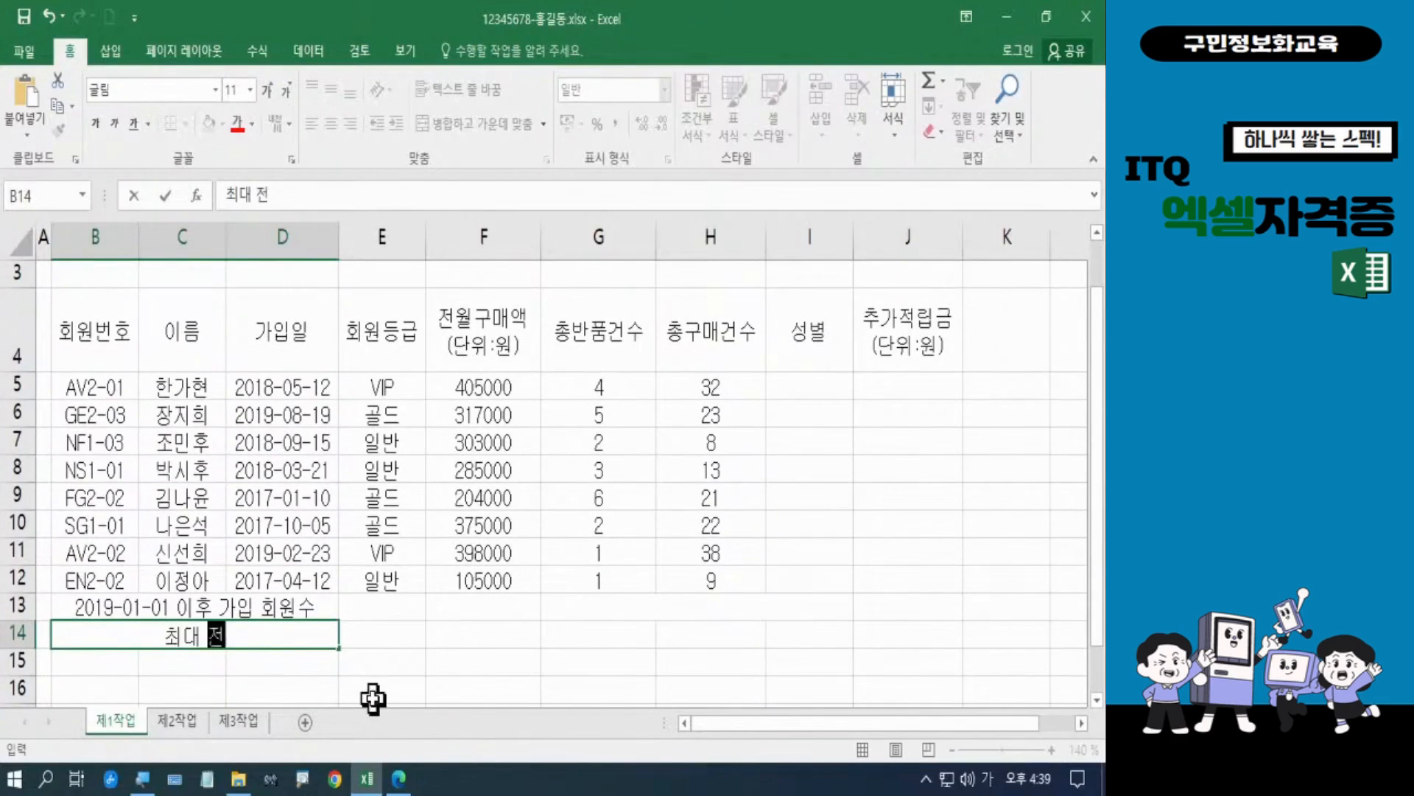
text(월 구)
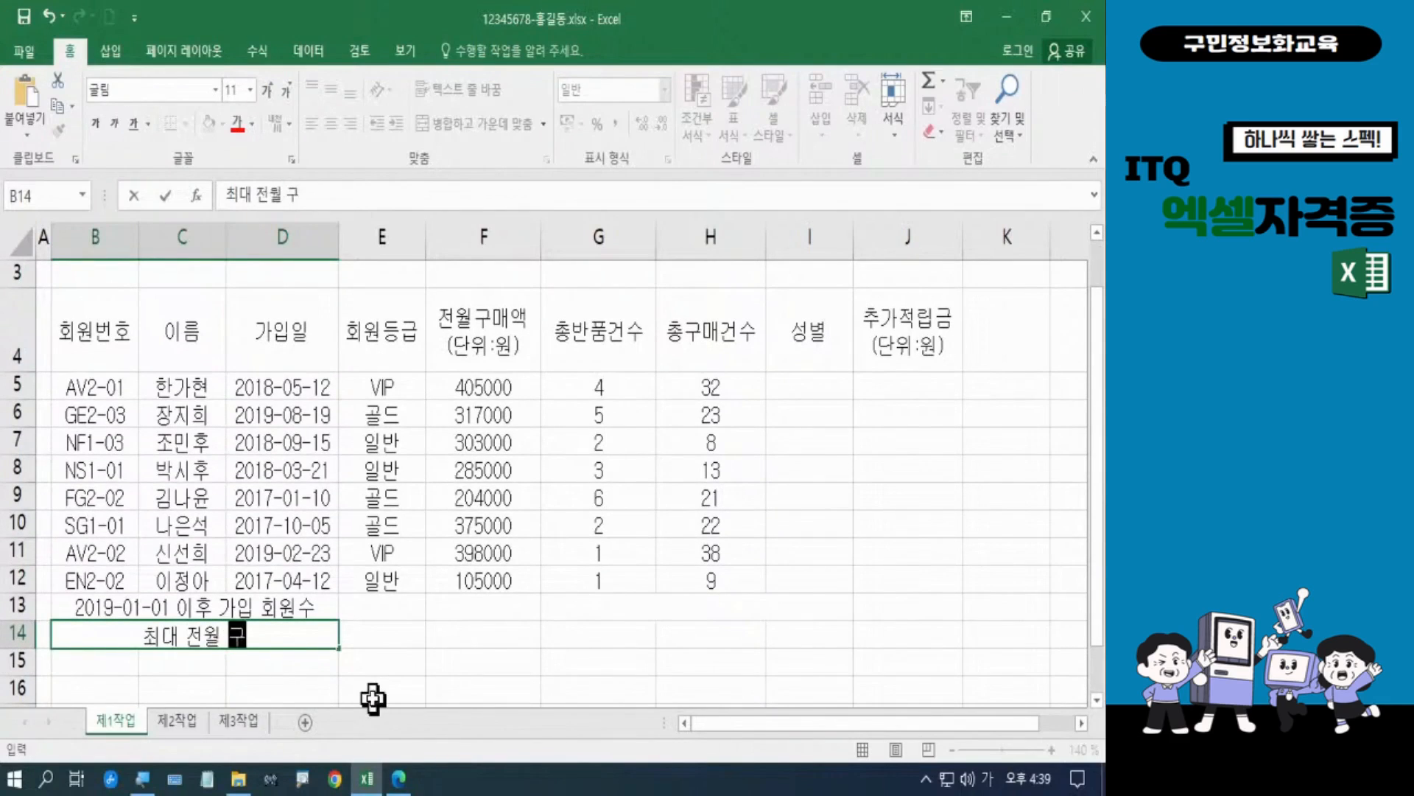
key(BackSpace)
key(BackSpace)
key(BackSpace)
text(구매)
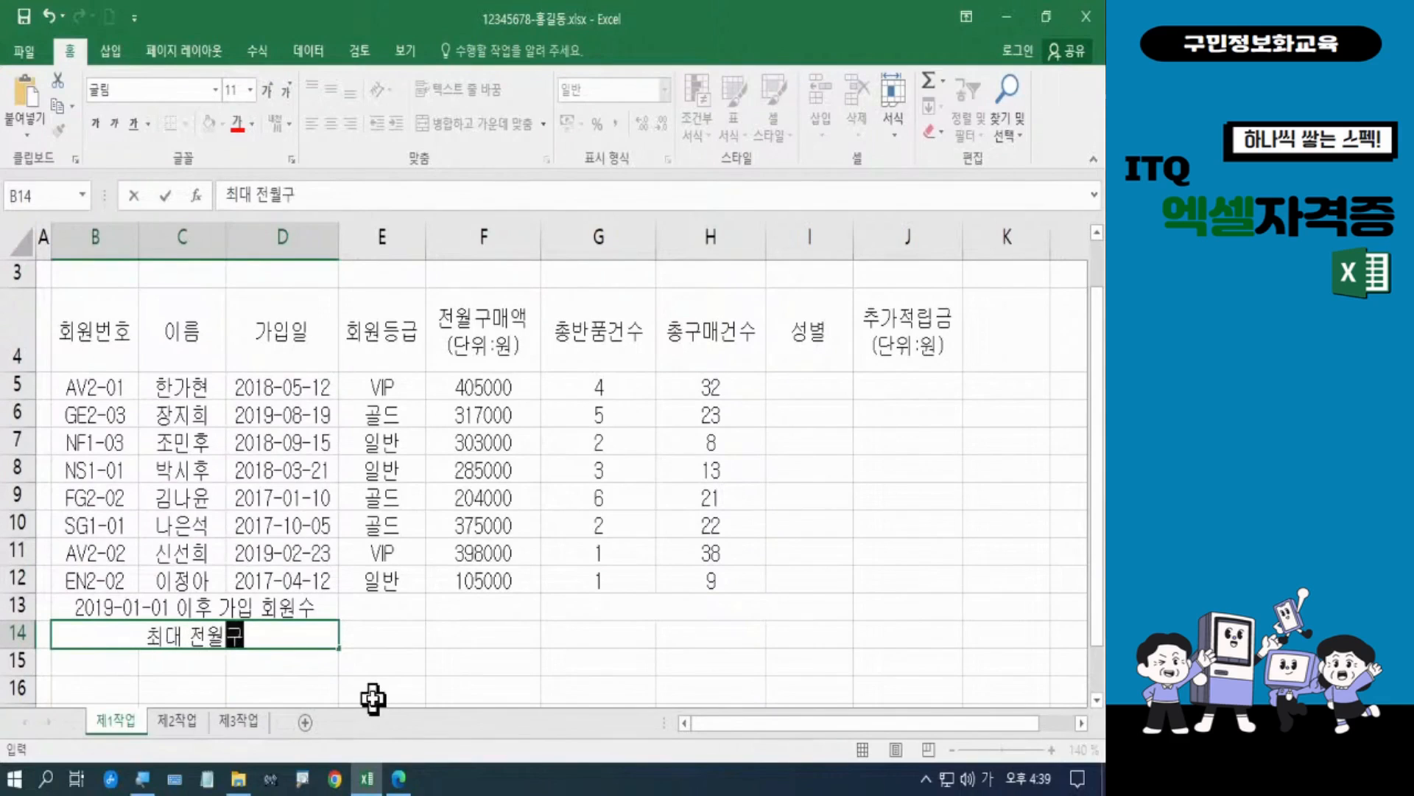
text(액)
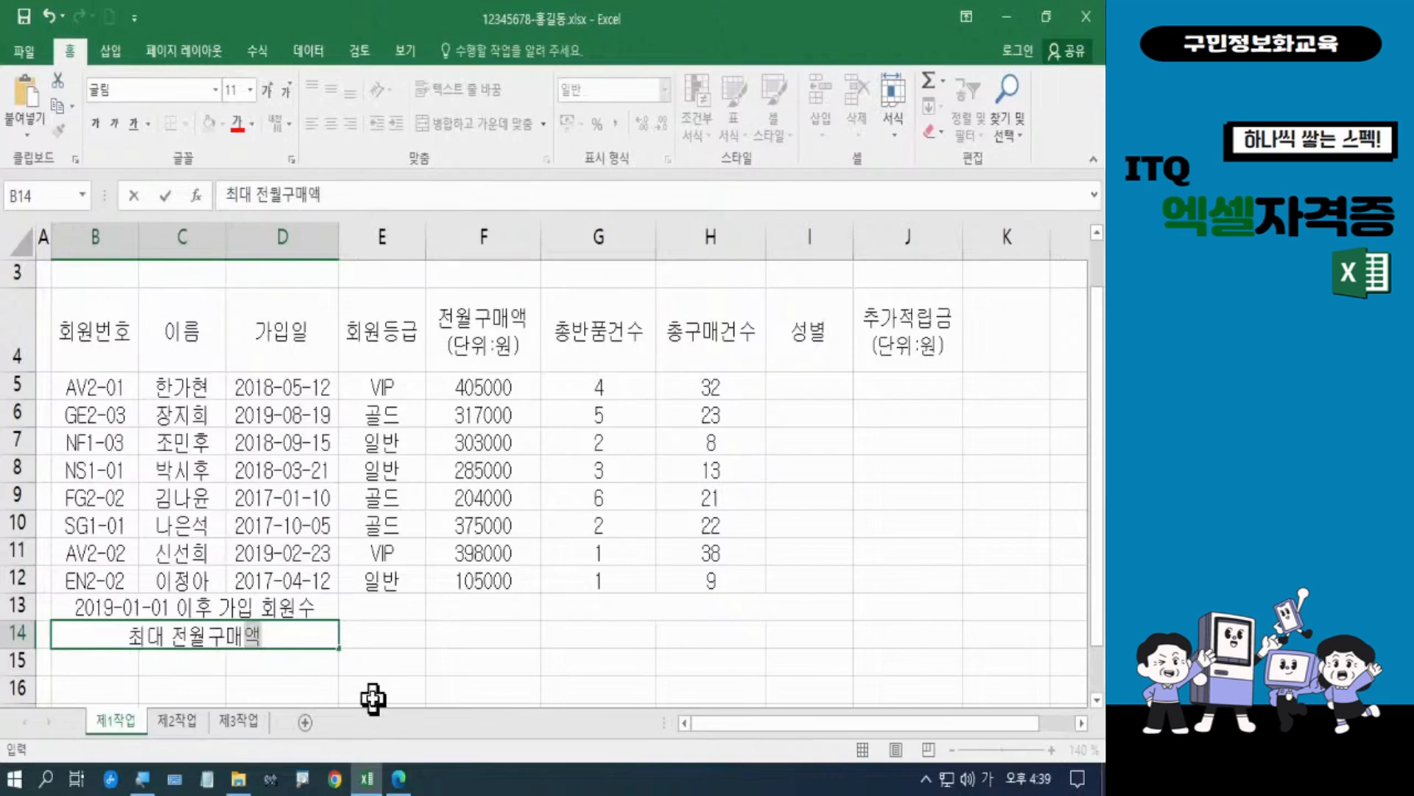
text((단ㅇ위:)
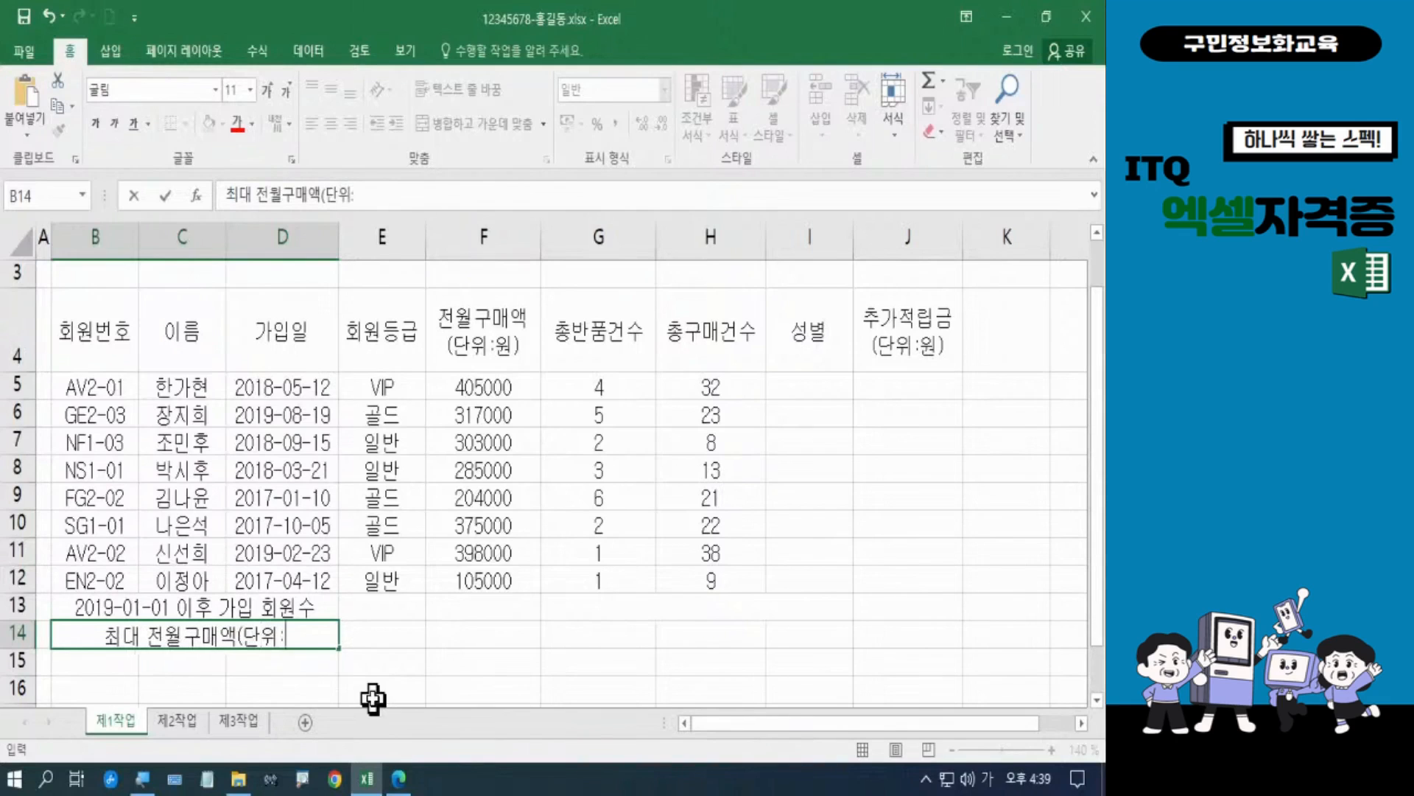
text(원))
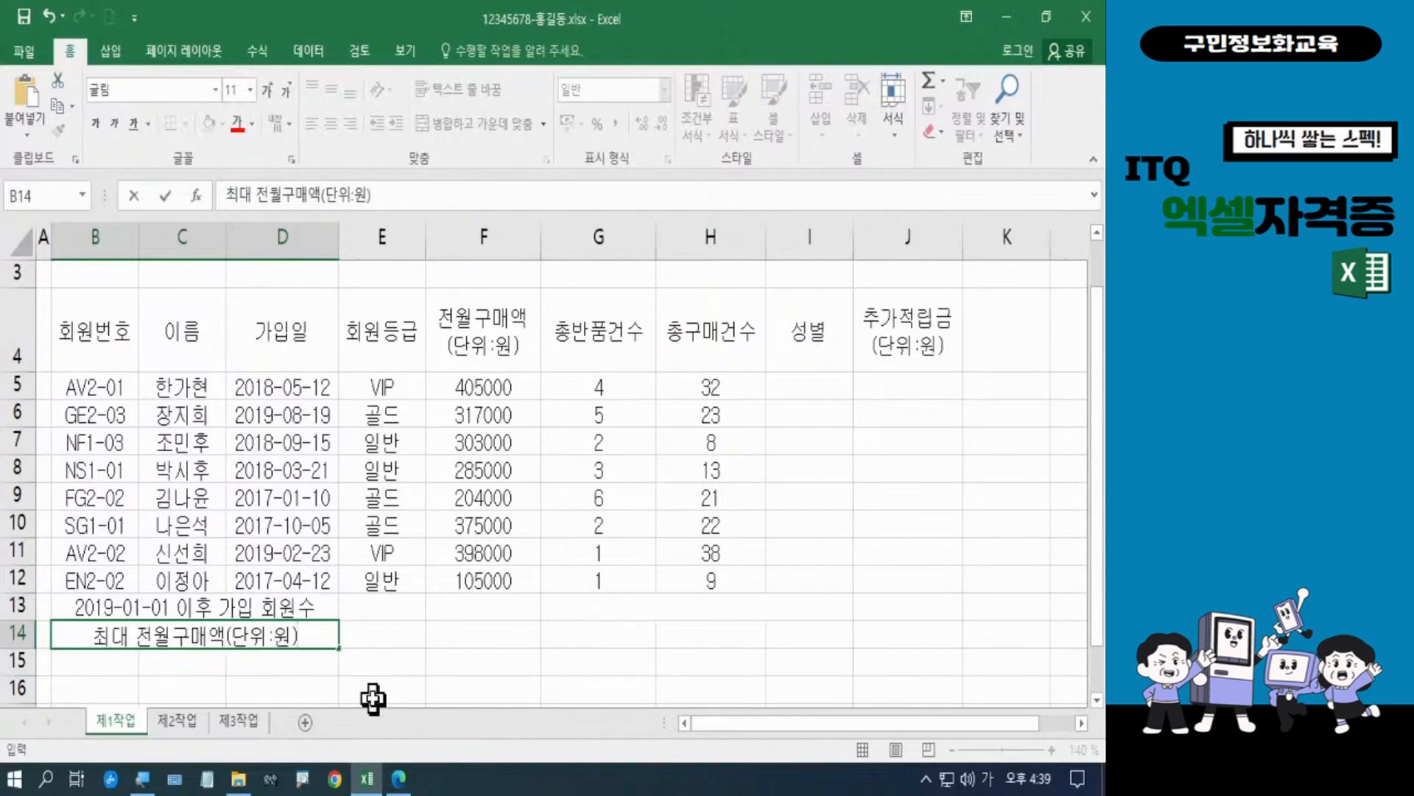
key(Return)
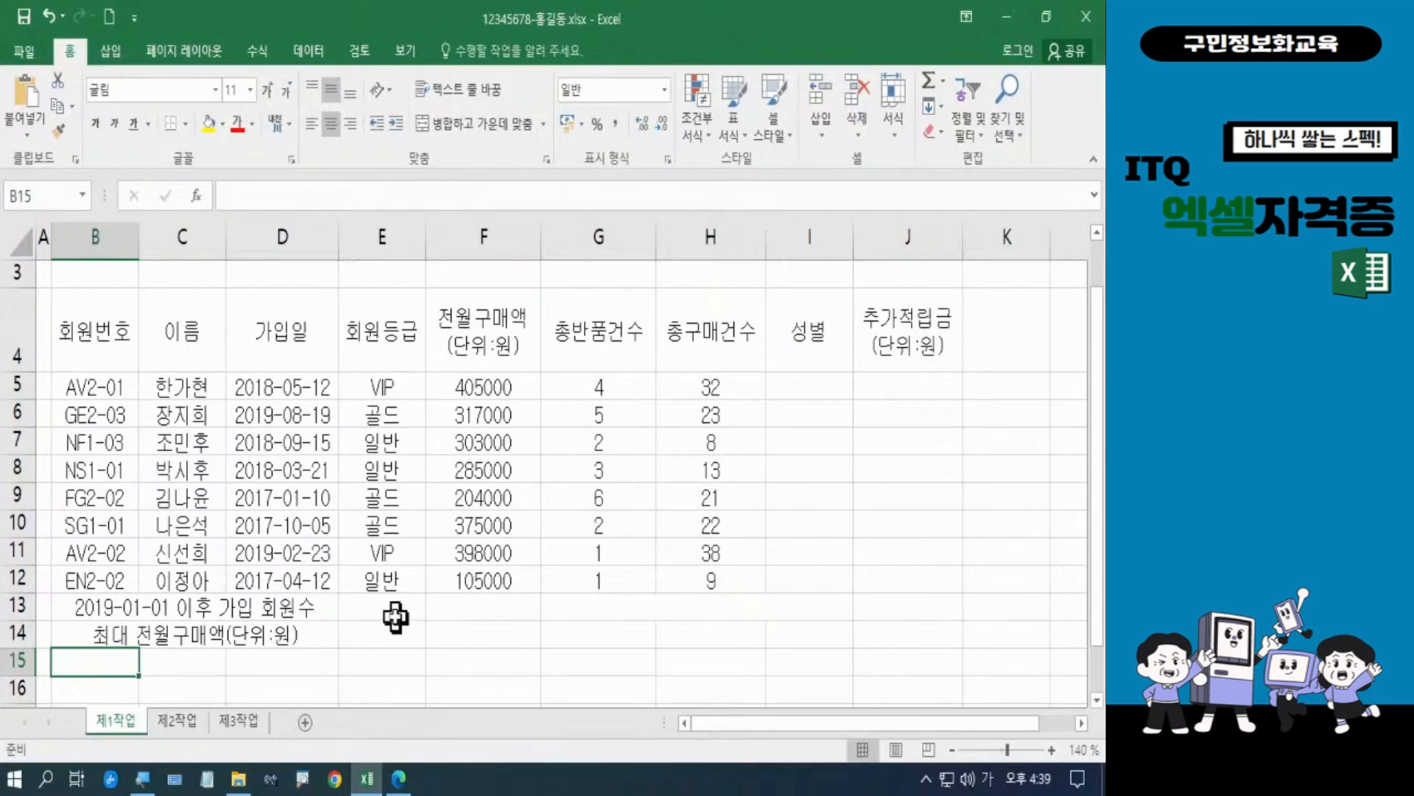
Enter the label VIP 회원 전월구매액(단위:원) 평균 in the merged cell G13:I13
click(573, 607)
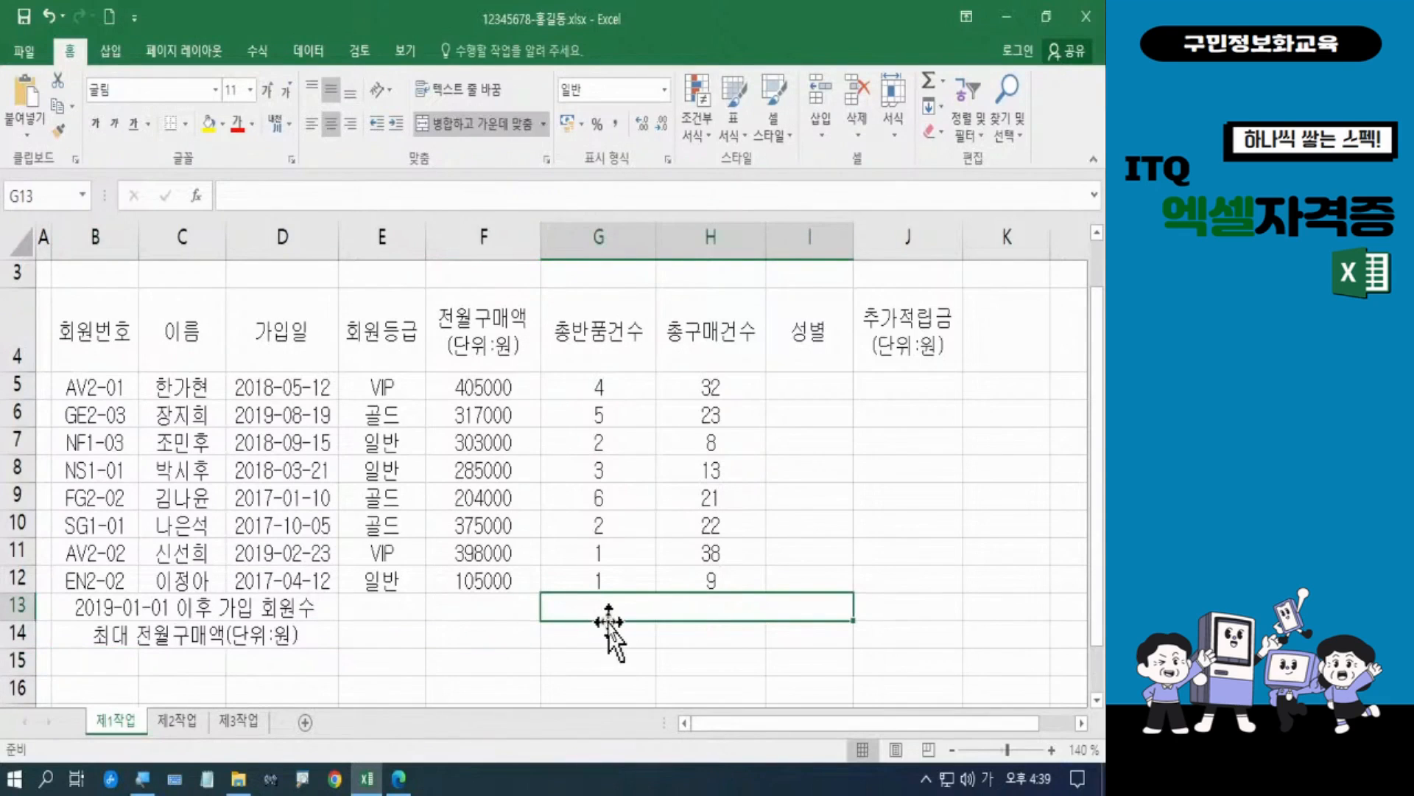
key(Hangul)
text(VIP)
key(Hangul)
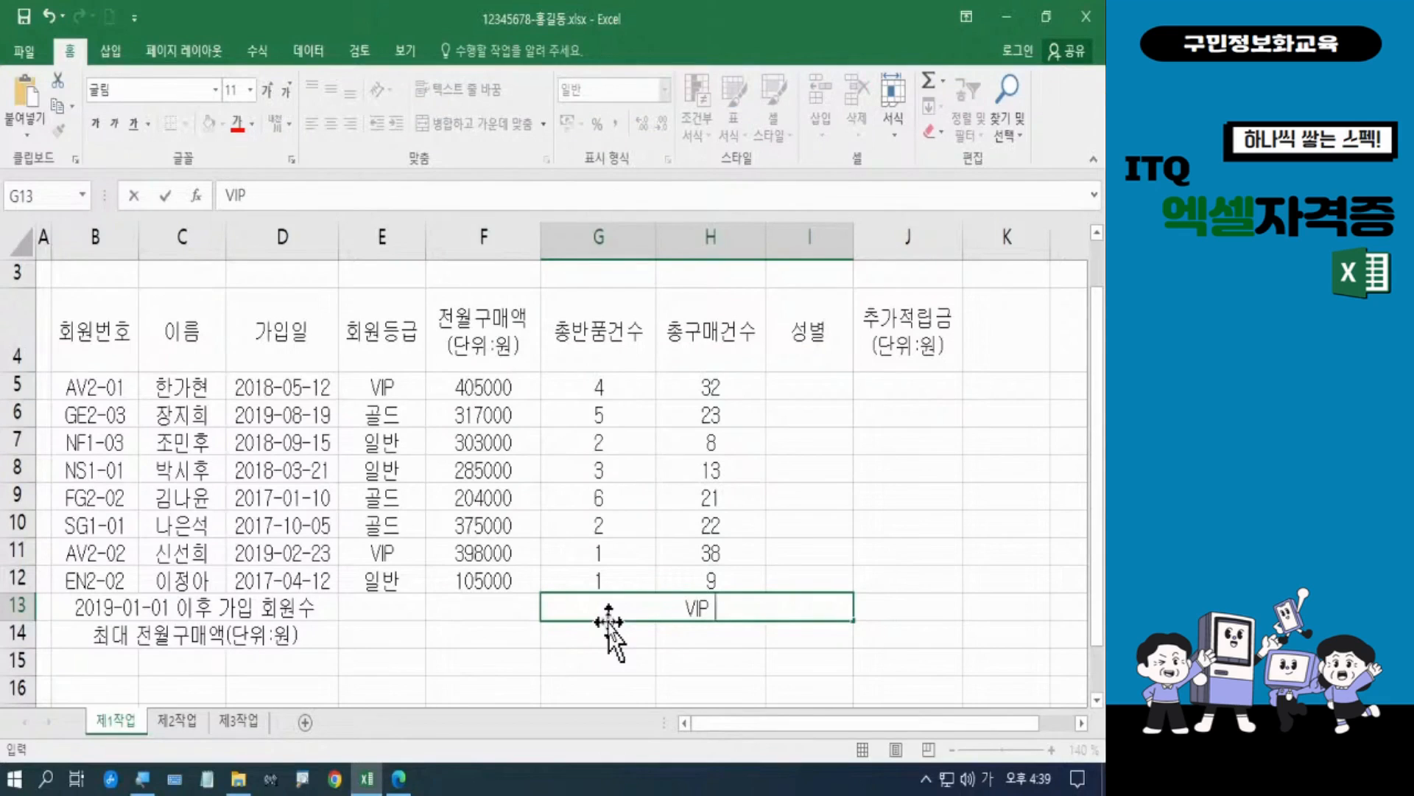
text(회원 전월구매액(단위:원))
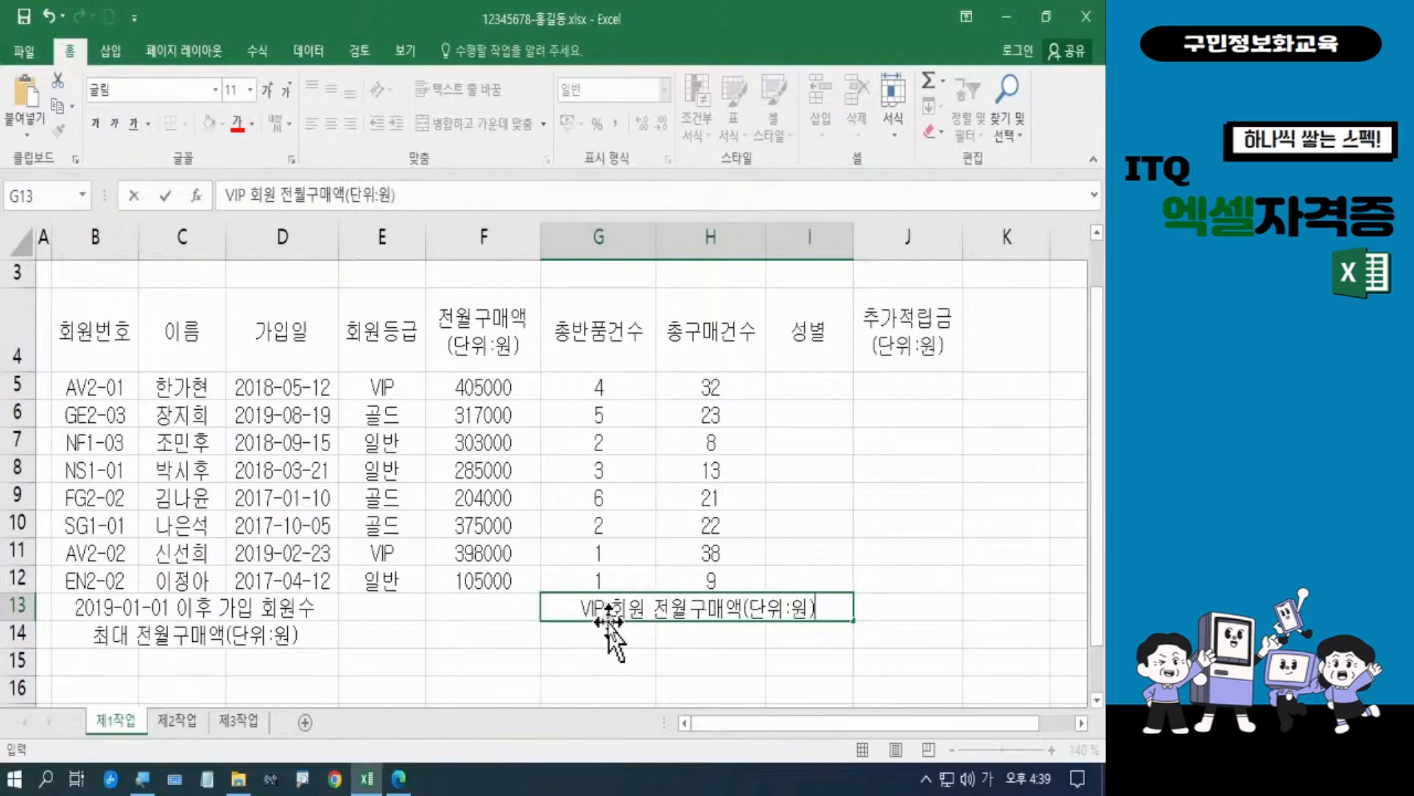
text( 평규ㄴ)
key(Return)
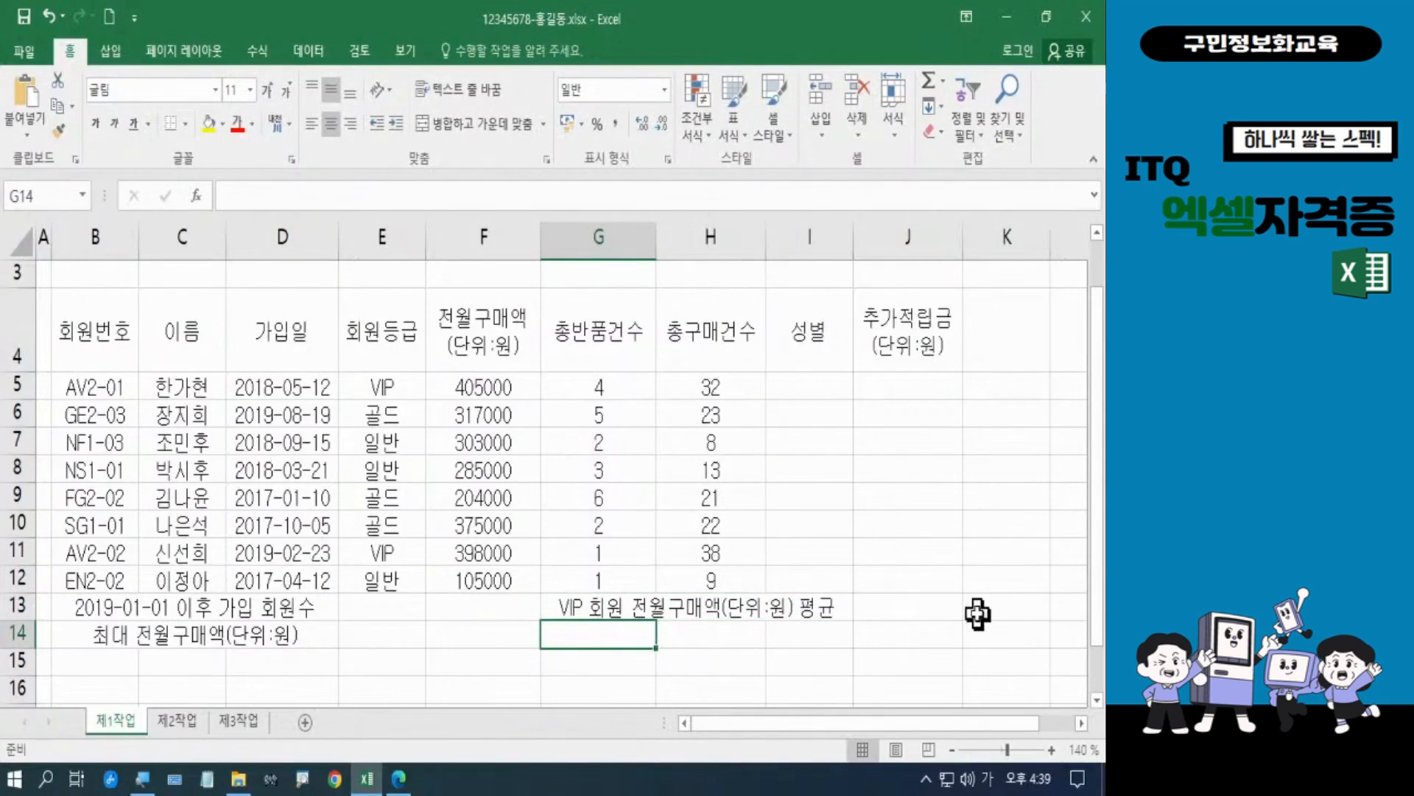
Enter the labels 이름 in G14 and 총구매건수 in I14, and widen column I to fit its label
text(이름)
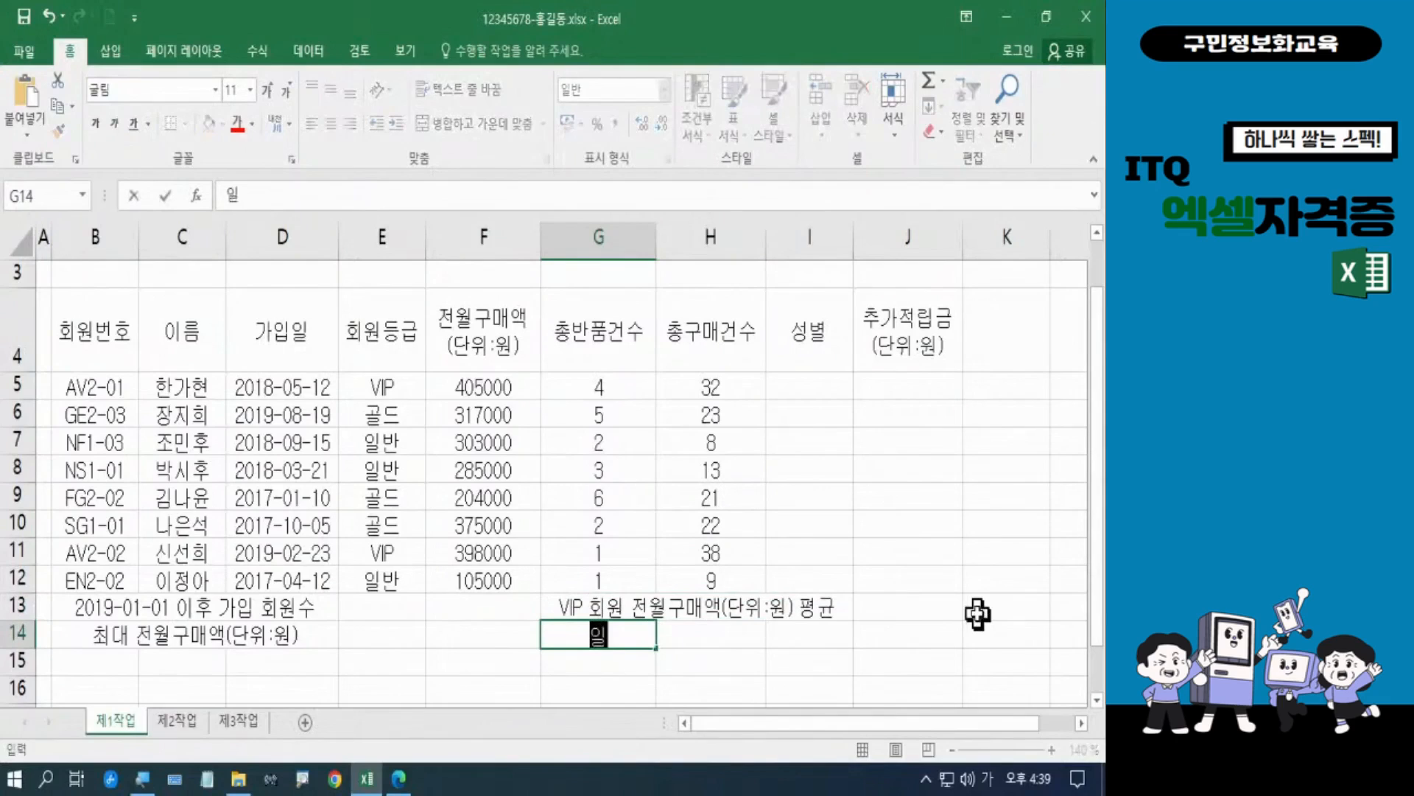
click(837, 634)
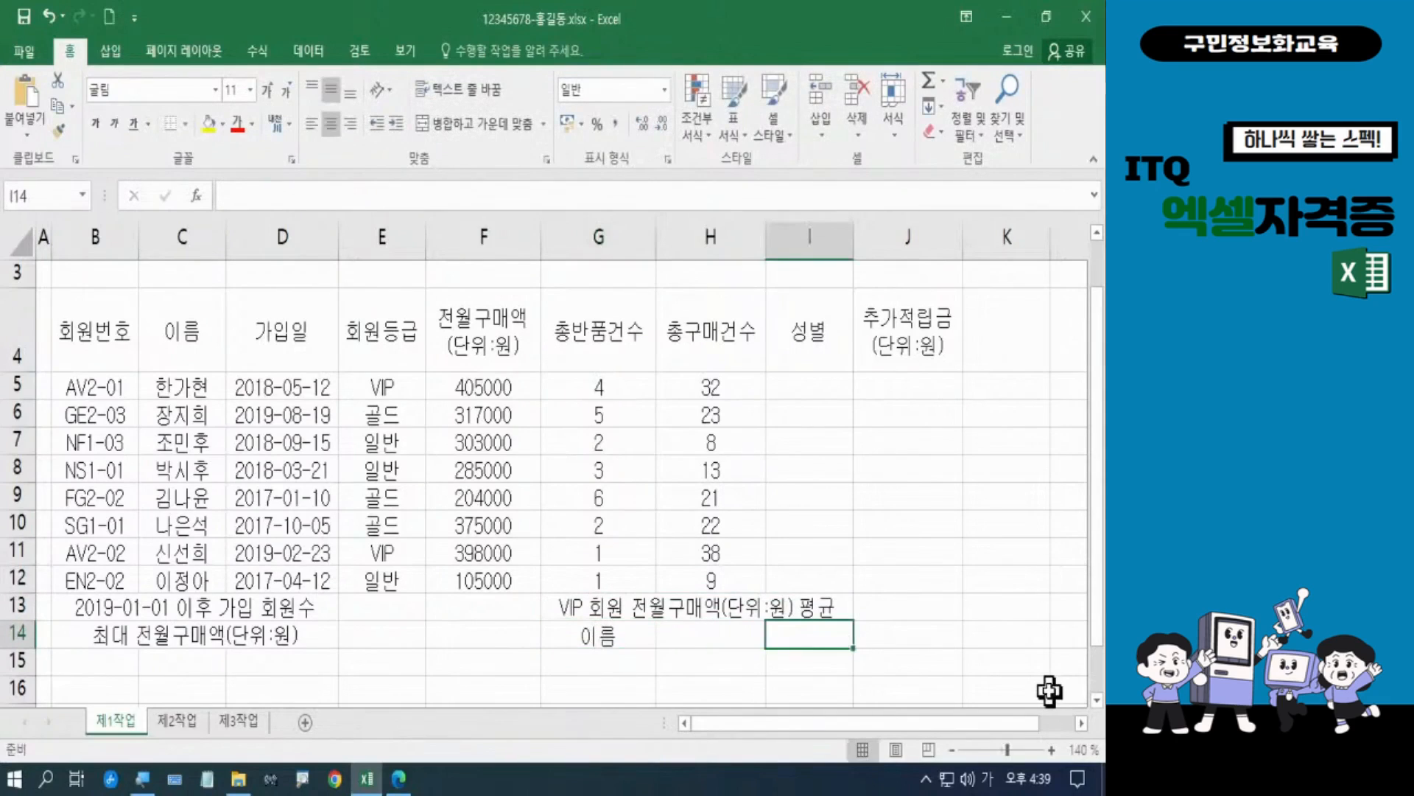
text(총)
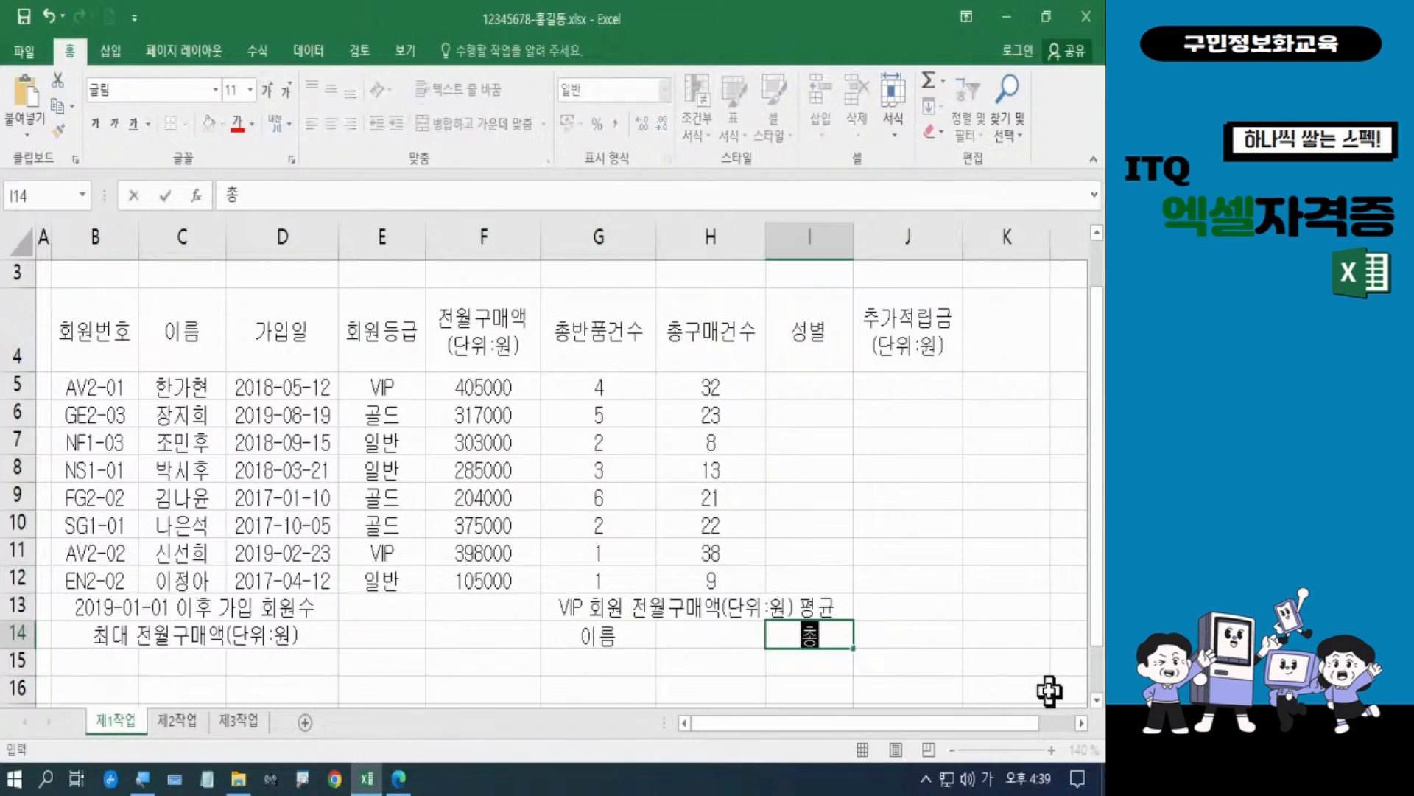
text(구매건수\)
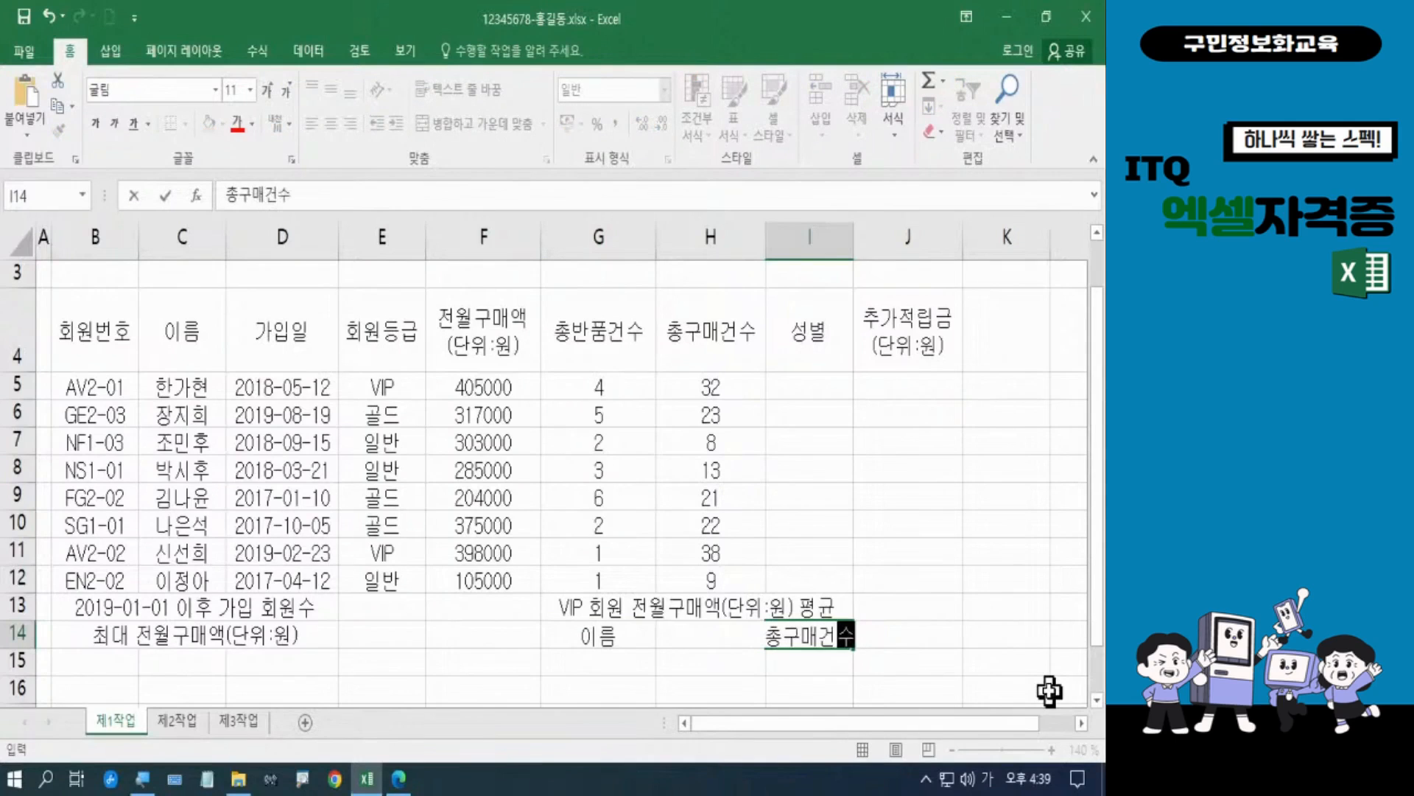
key(Return)
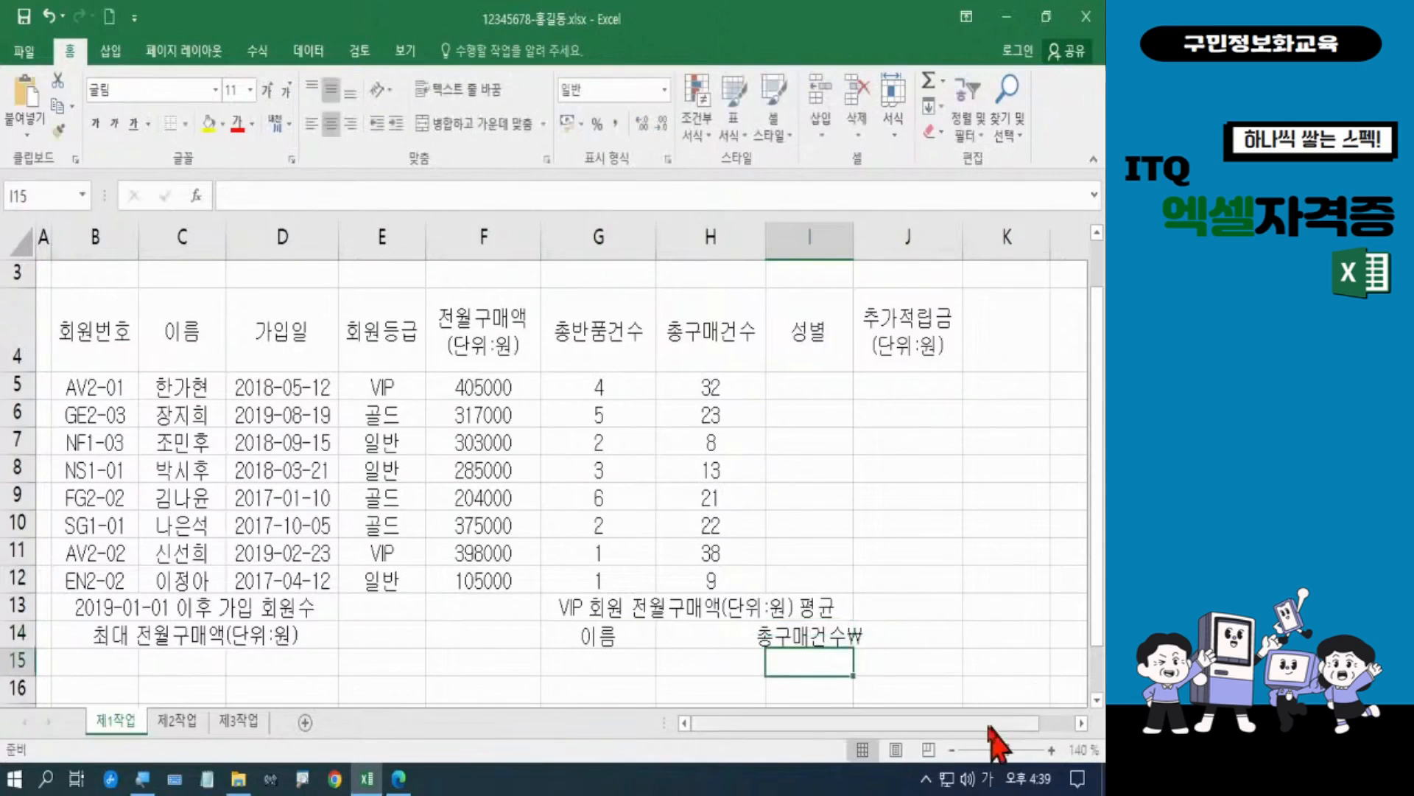
click(827, 638)
click(418, 197)
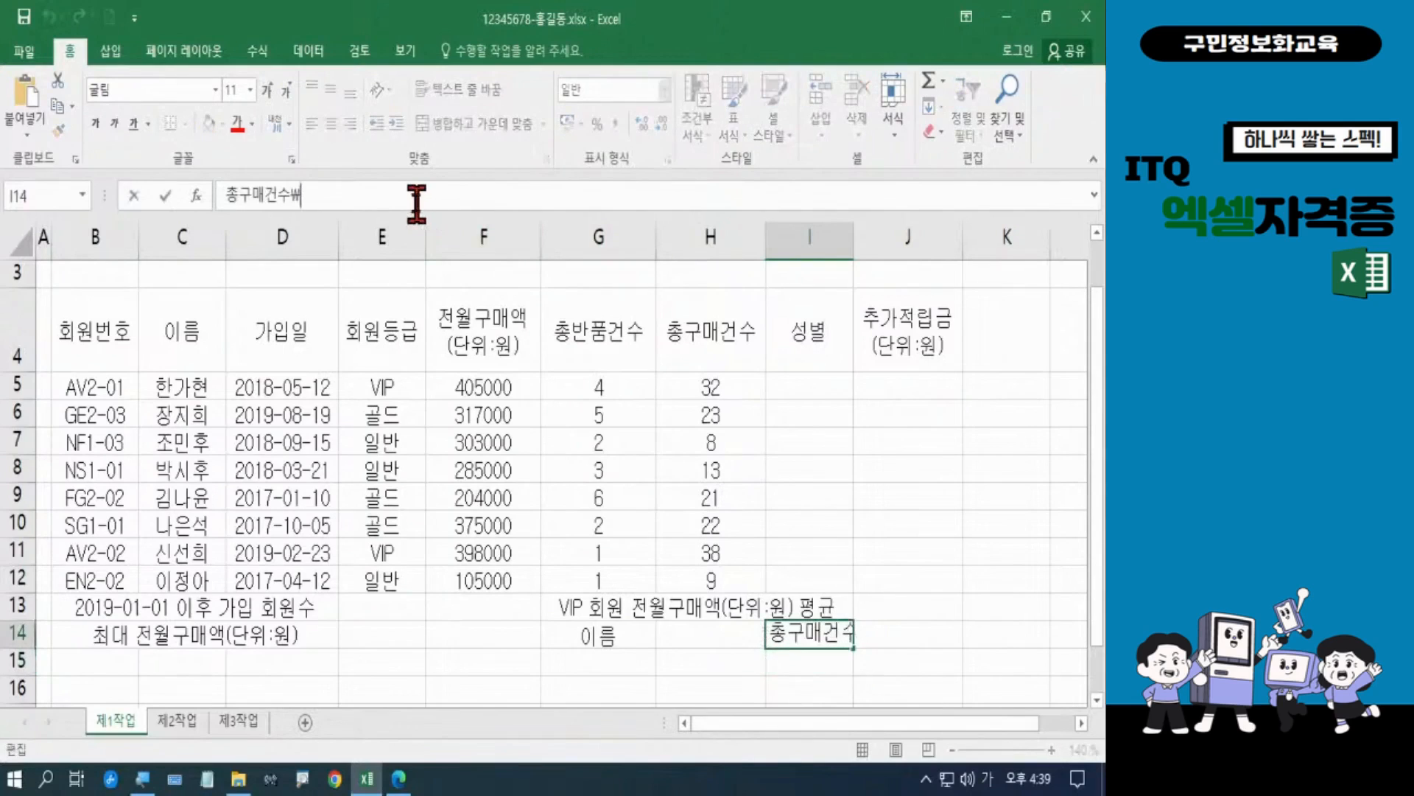
key(BackSpace)
key(Return)
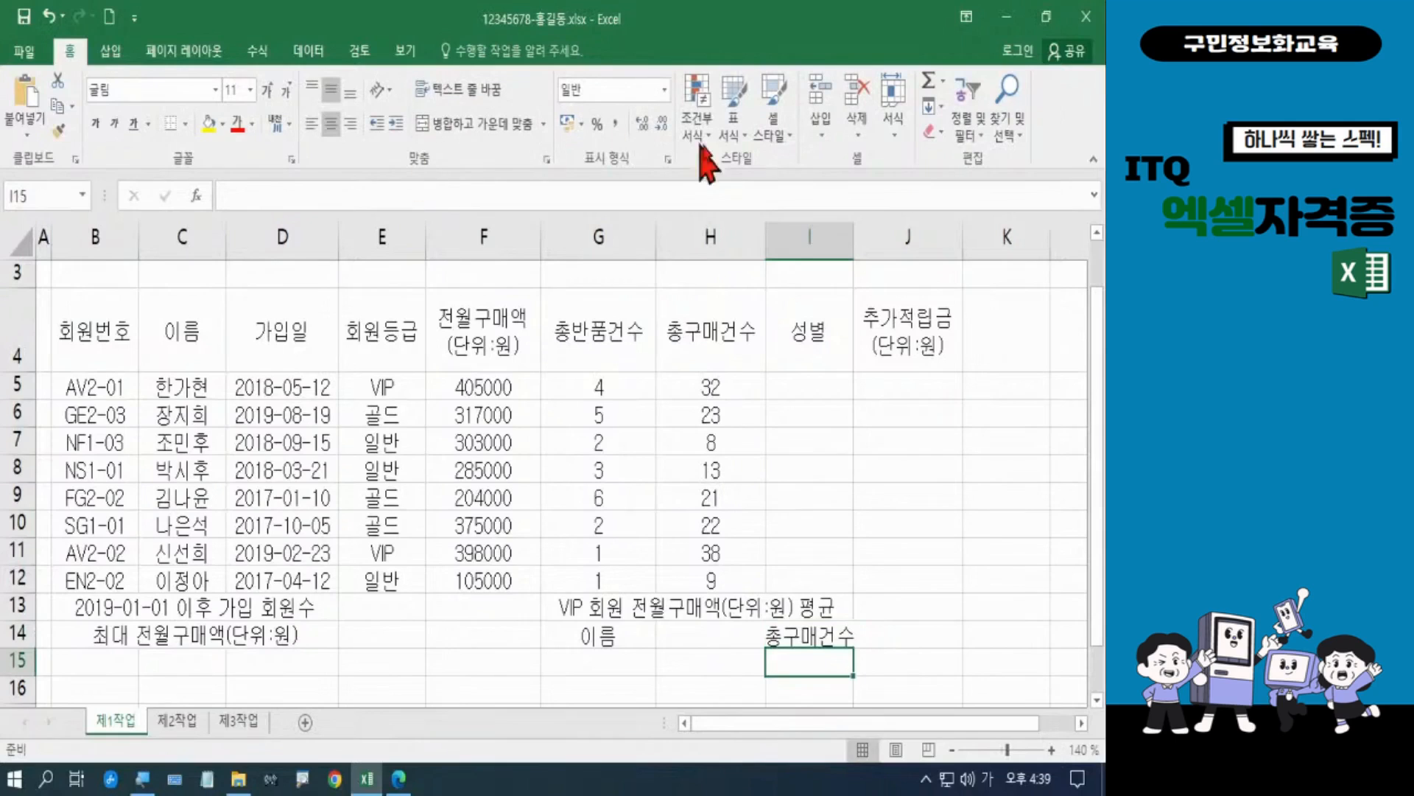
drag(853, 243, 882, 245)
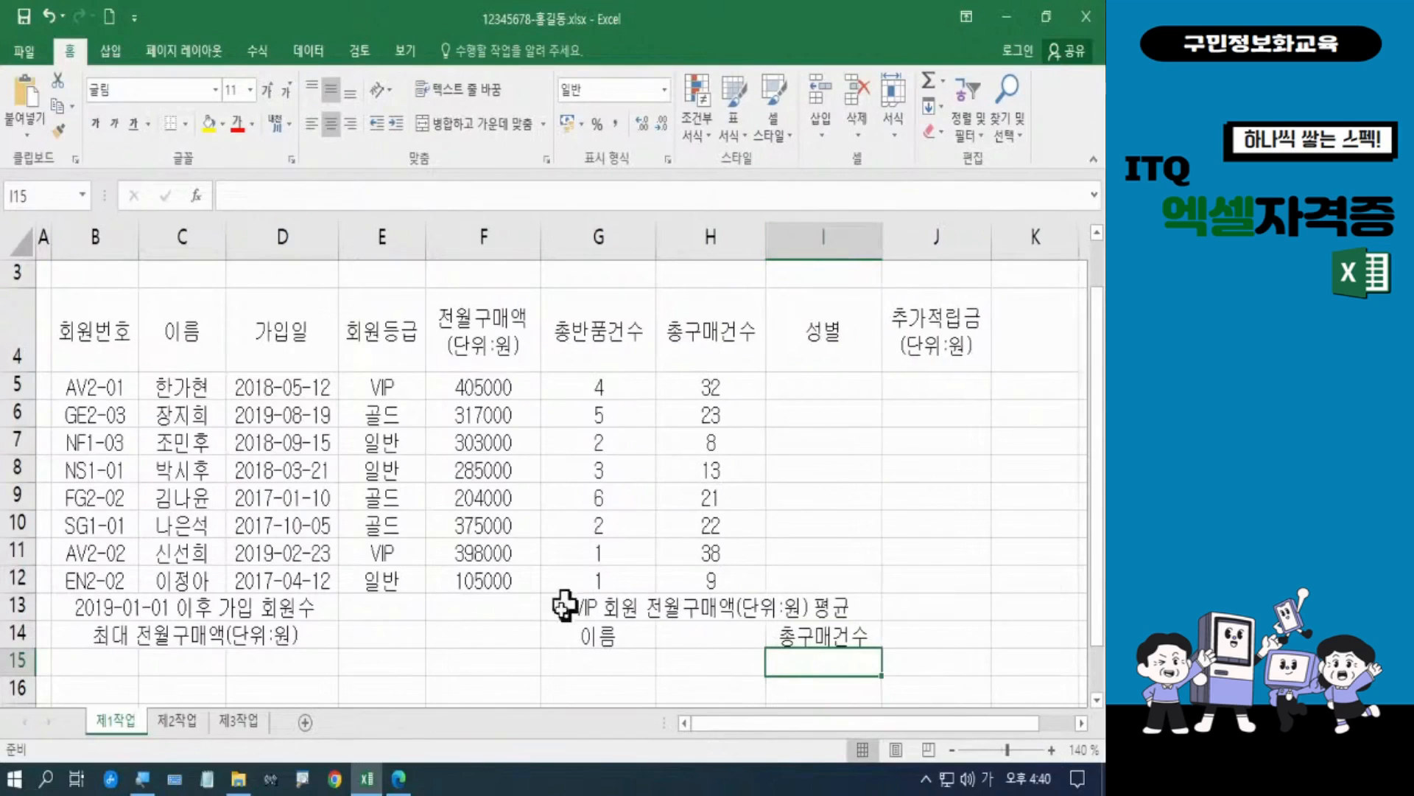
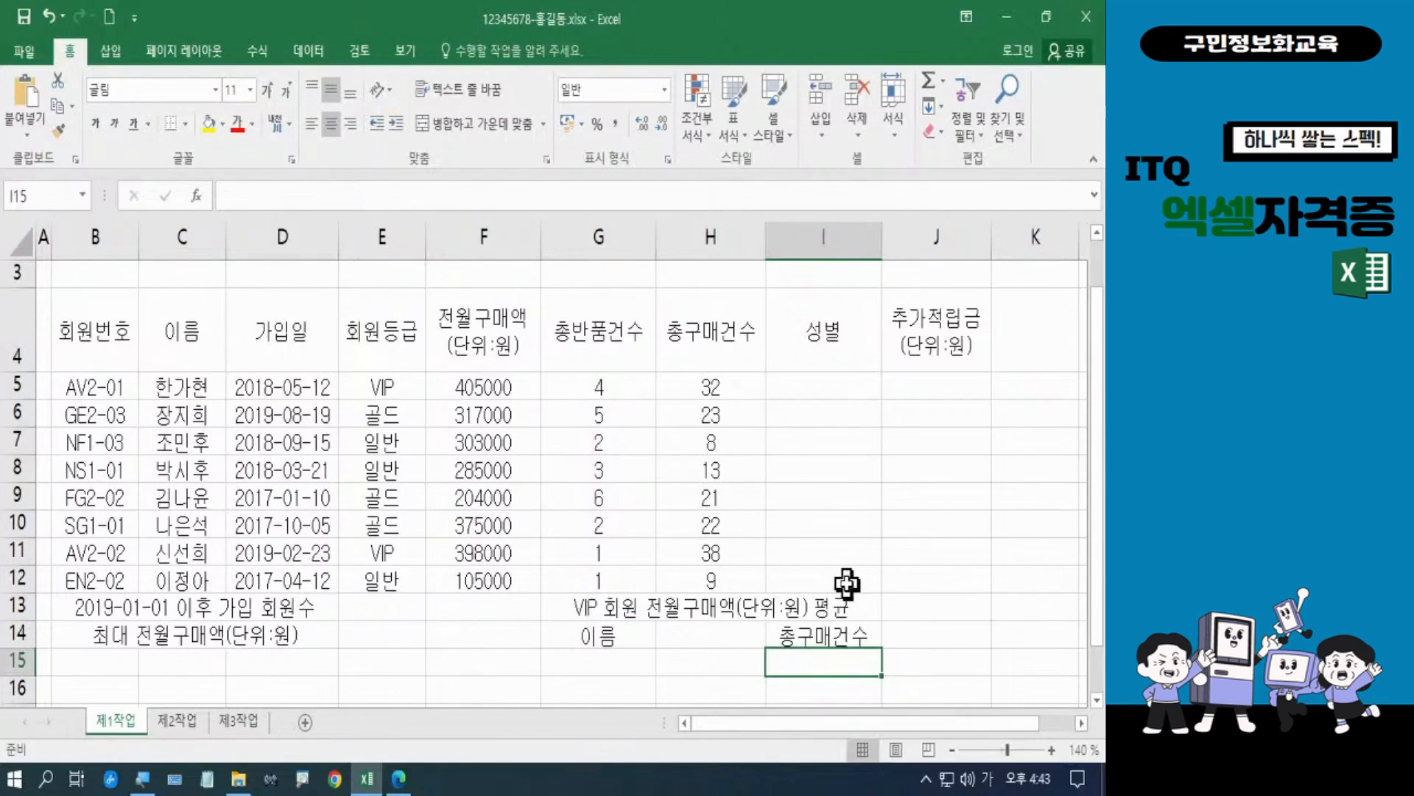
Set the height of the empty rows 1 to 3 above the table header to 21
click(505, 355)
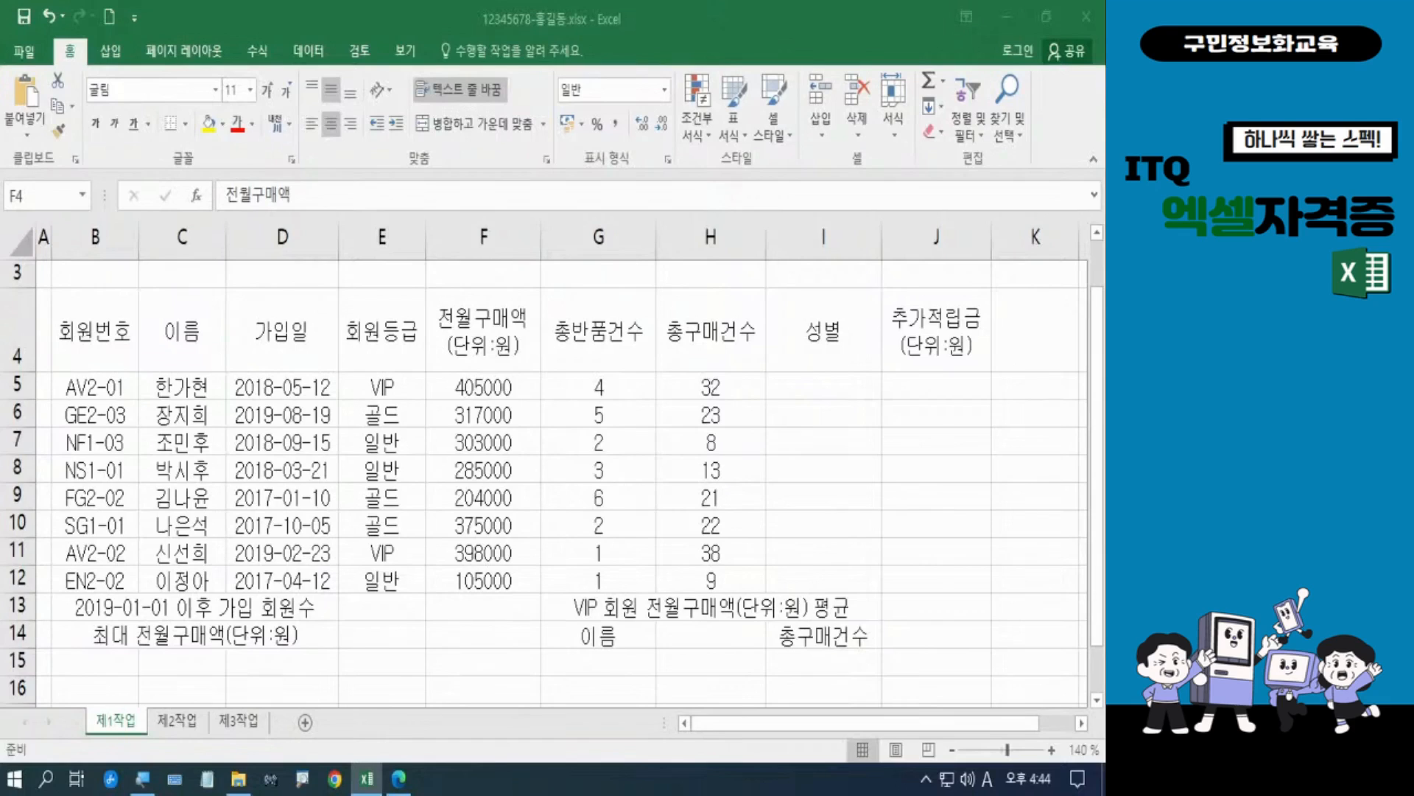
key(Hangul)
click(1100, 445)
scroll(1068, 369, up, 1)
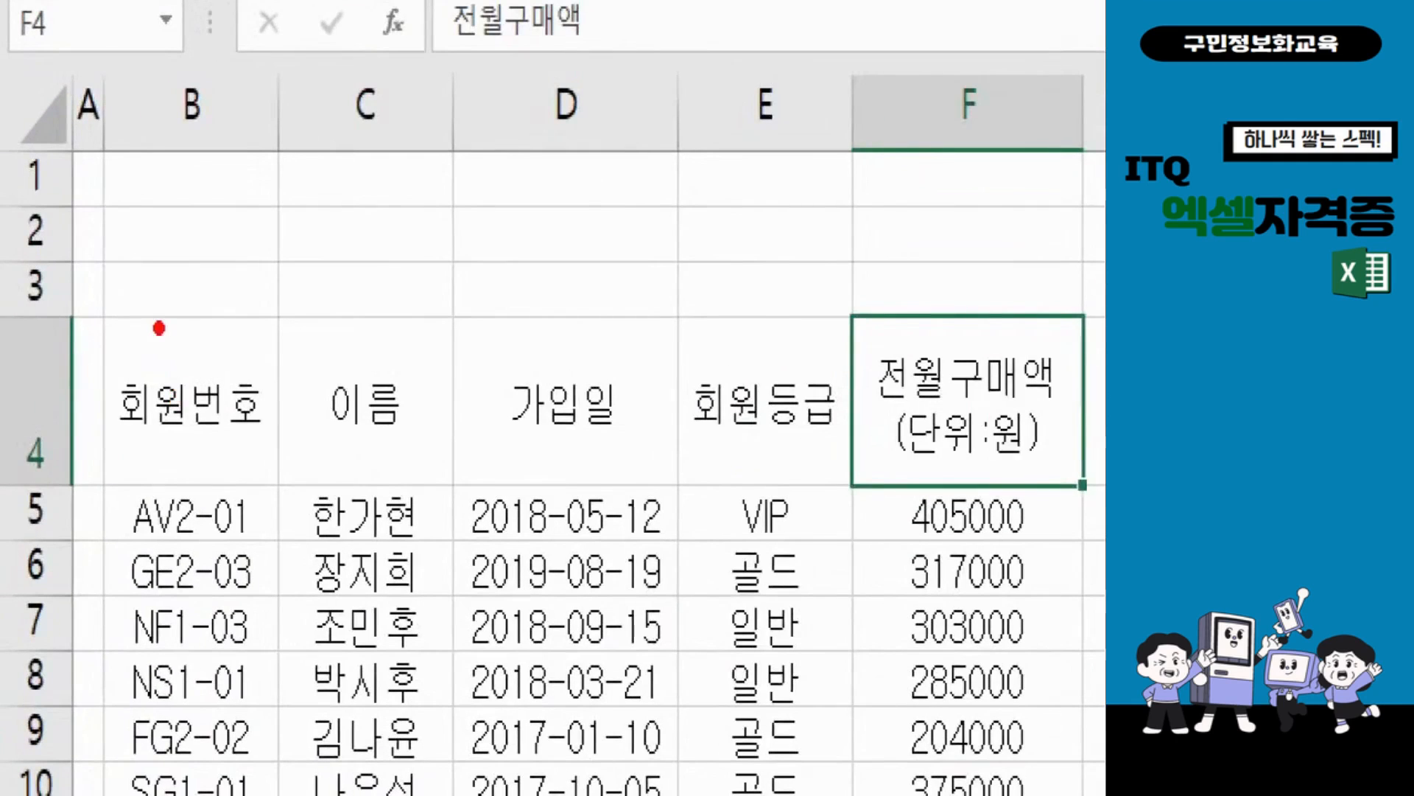
mouse_move(4, 143)
mouse_down()
mouse_move(70, 202)
mouse_move(77, 328)
mouse_up()
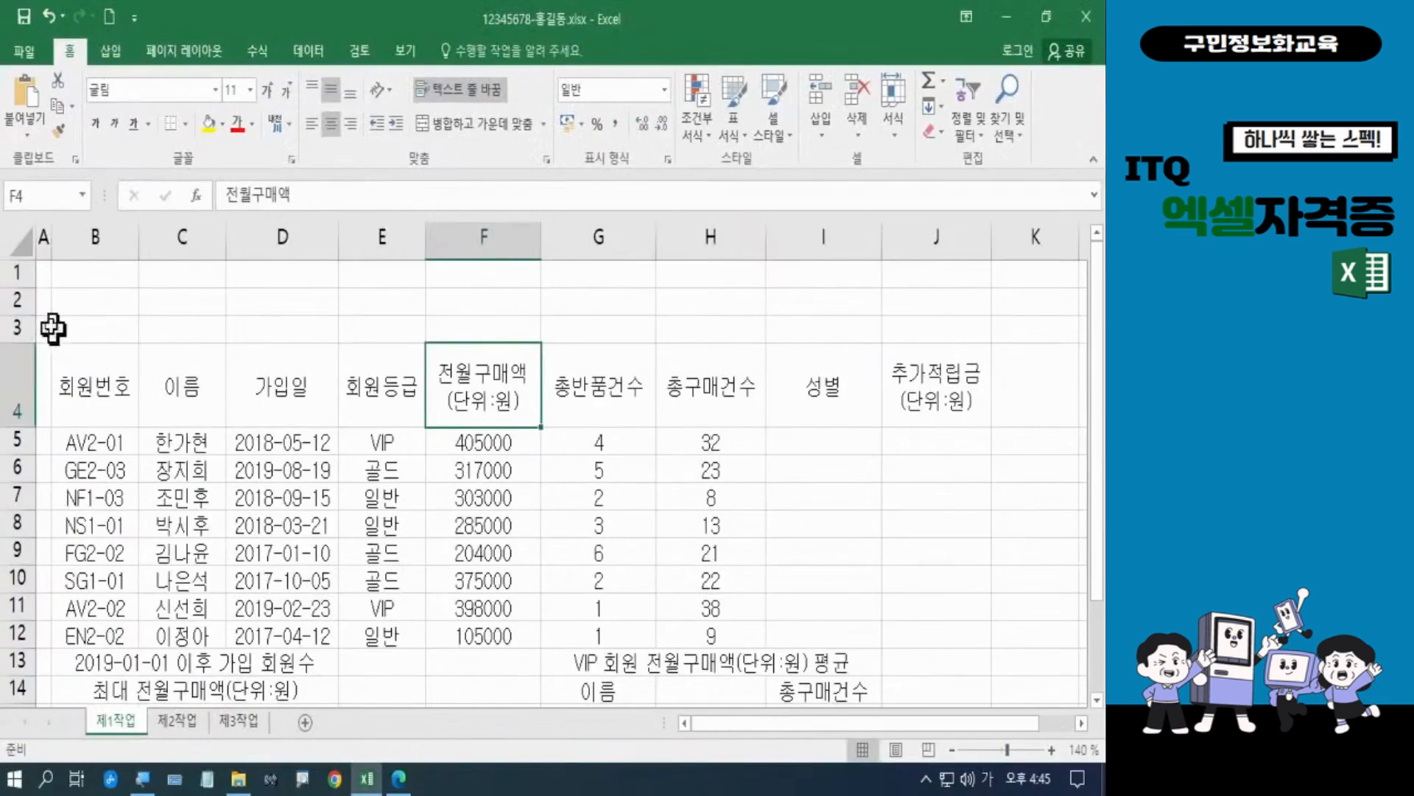
click(34, 176)
drag(22, 277, 19, 330)
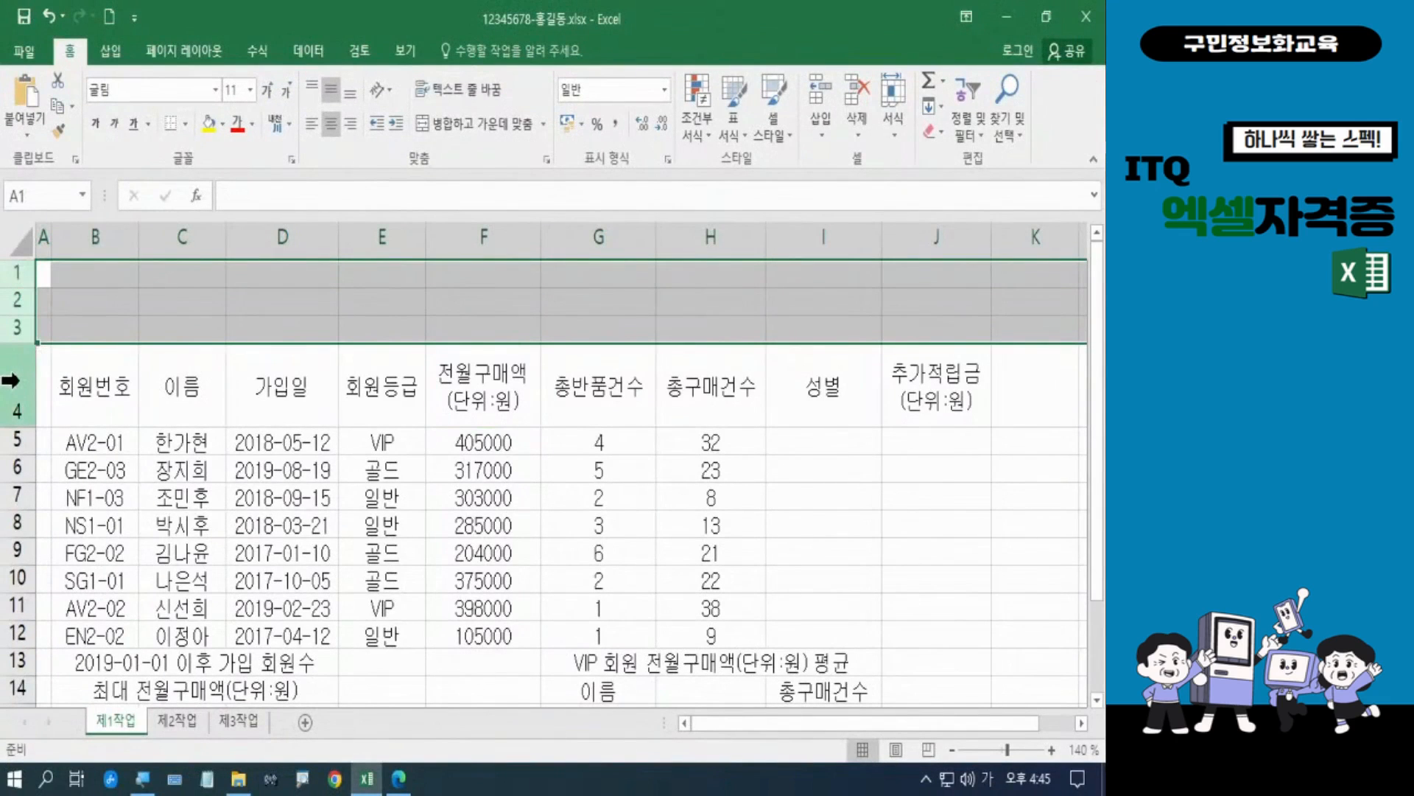
right_click(18, 326)
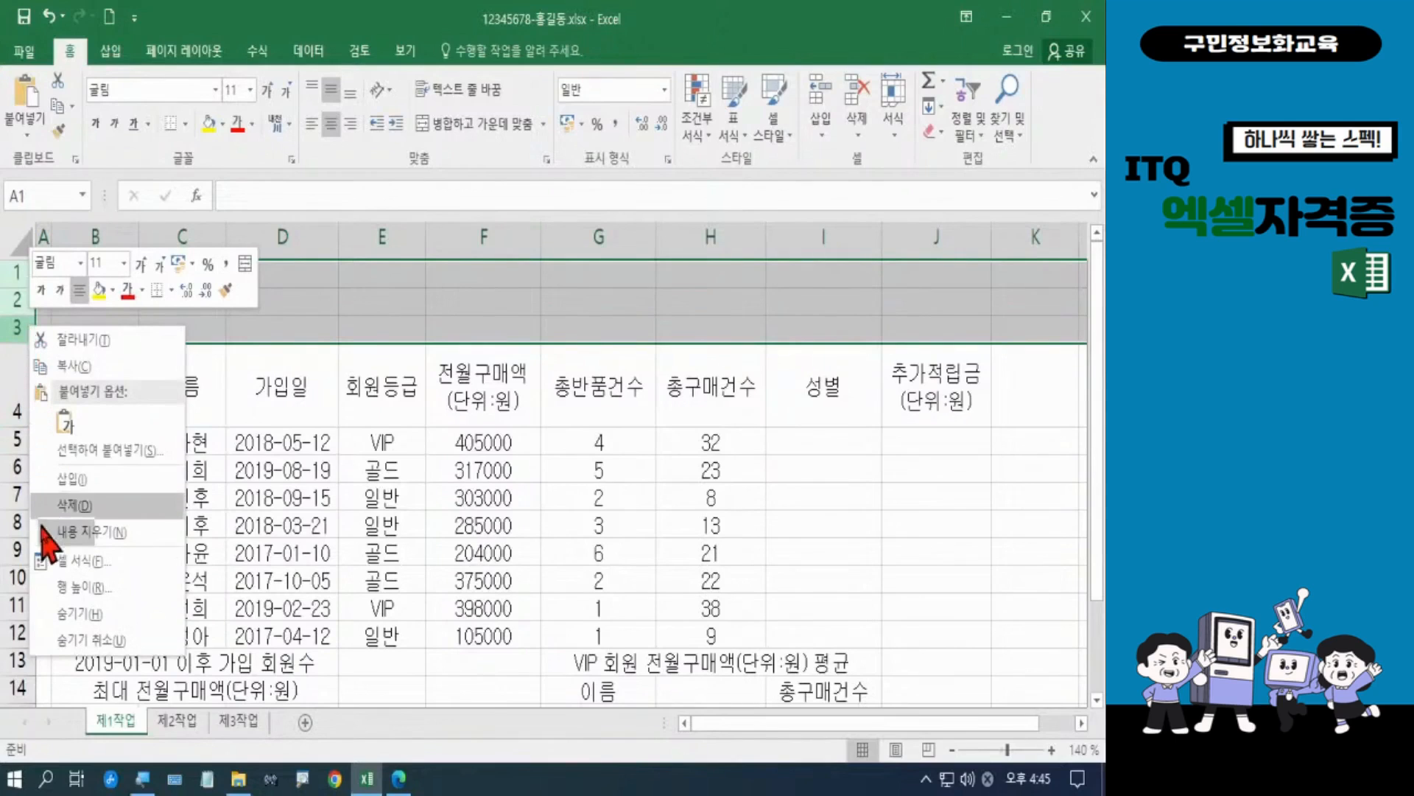
click(72, 587)
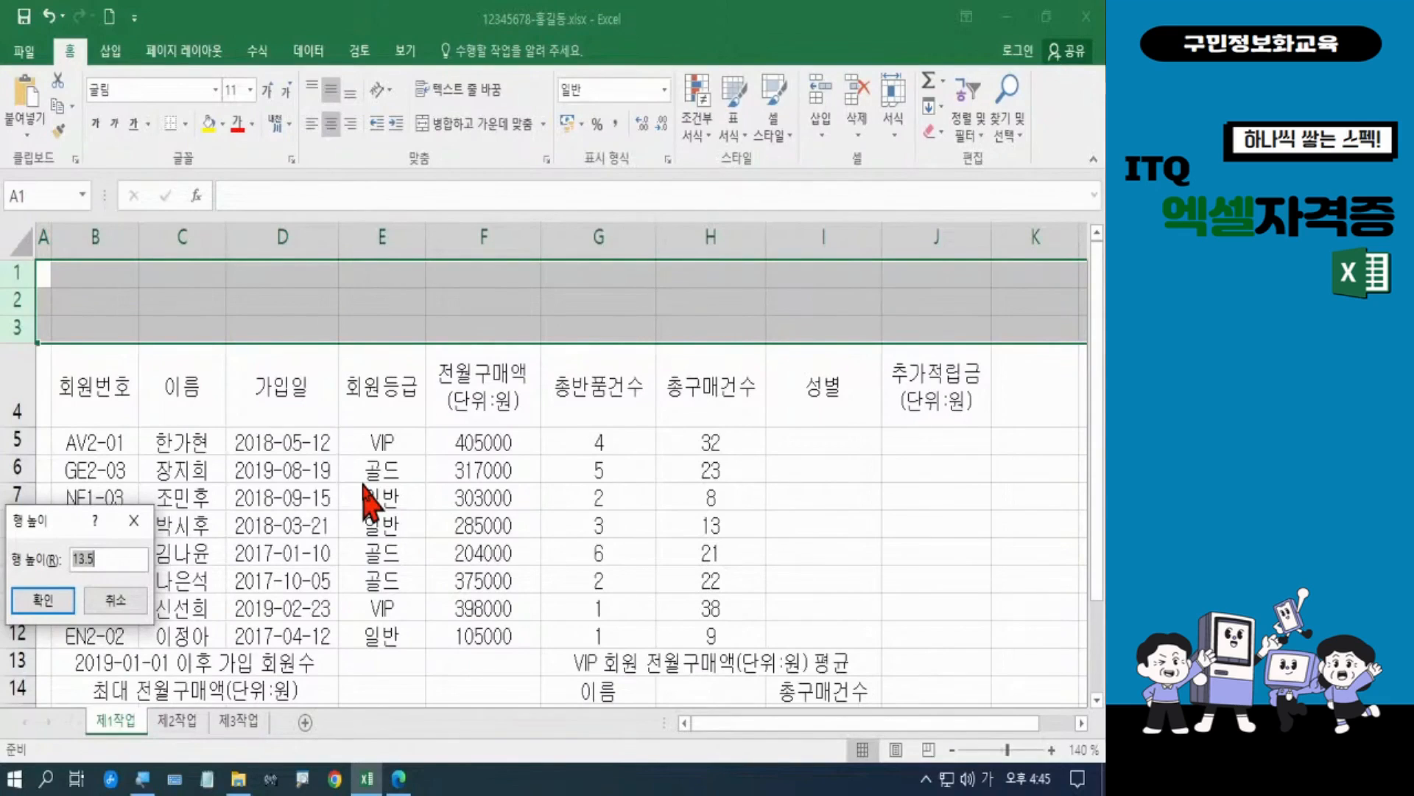
text(21)
click(56, 598)
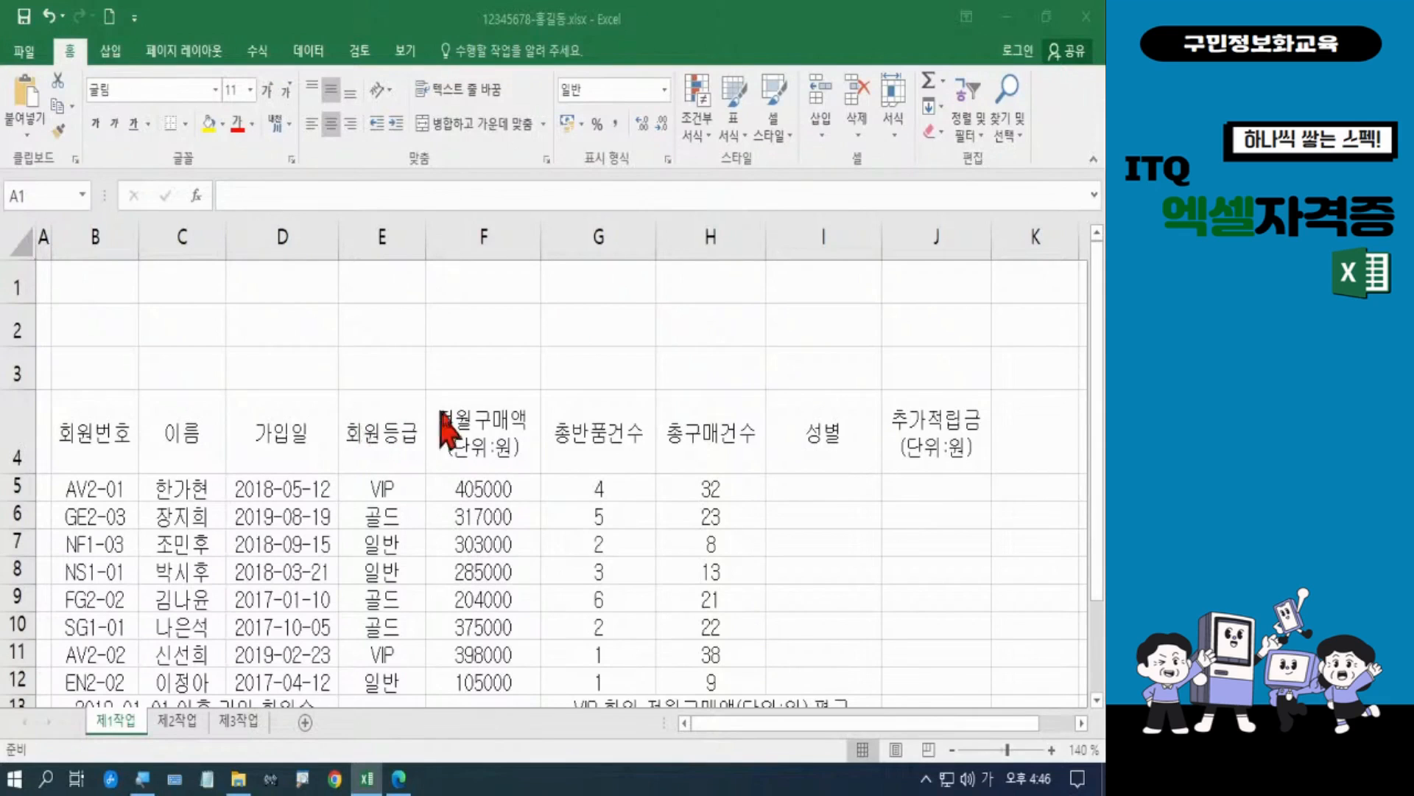
Set the row height of rows 5 to 14, from the first member record to the last summary row, to 17
click(1097, 393)
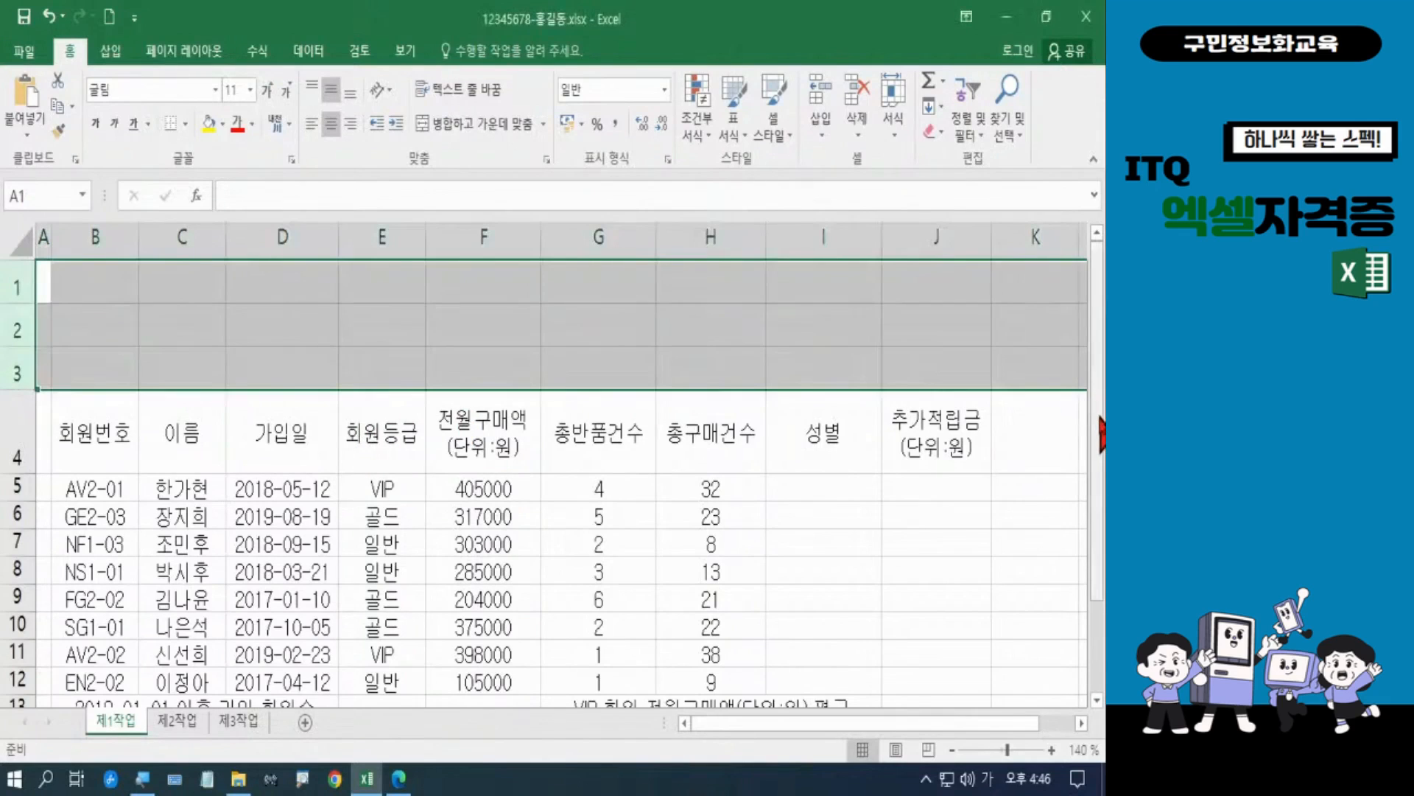
drag(1100, 457, 1103, 492)
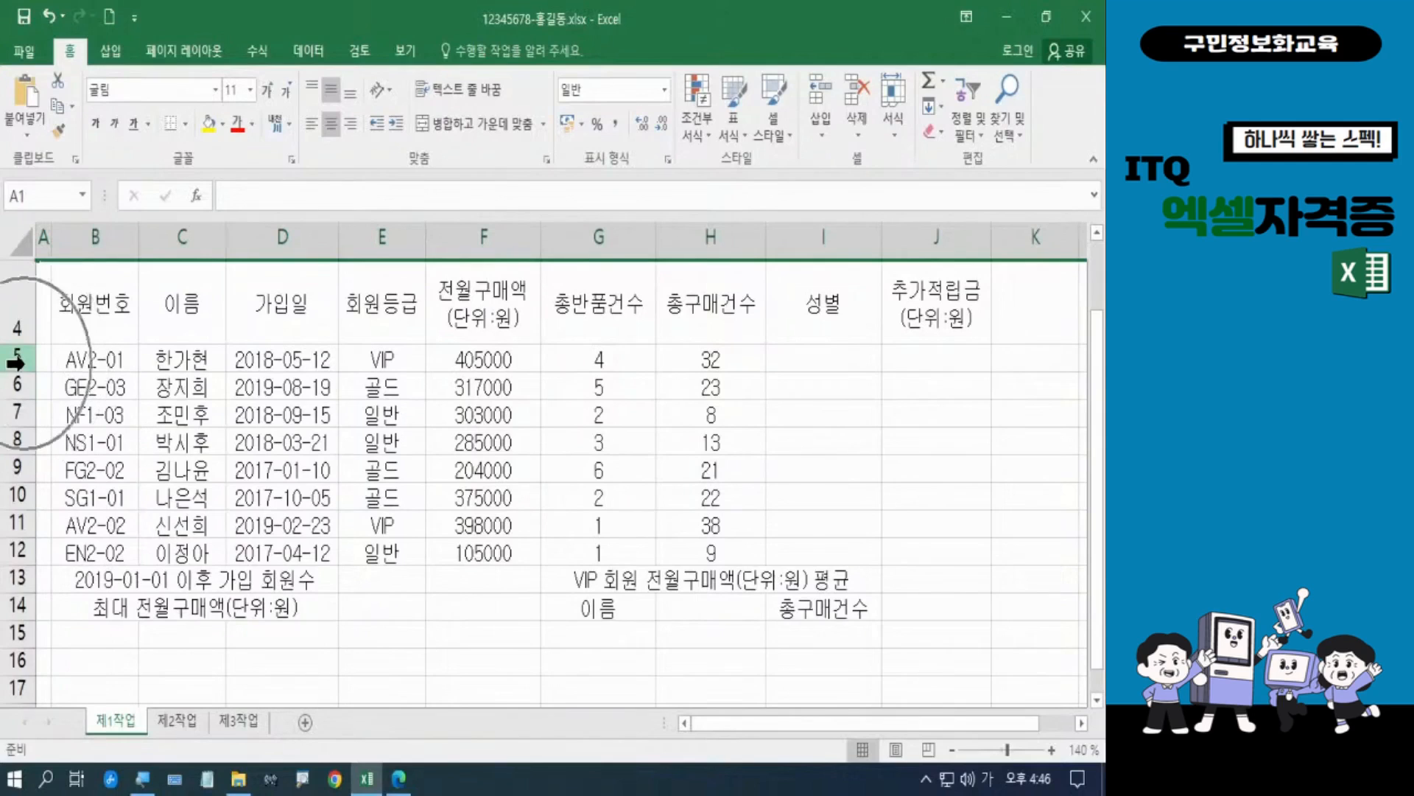
click(17, 361)
drag(22, 361, 6, 602)
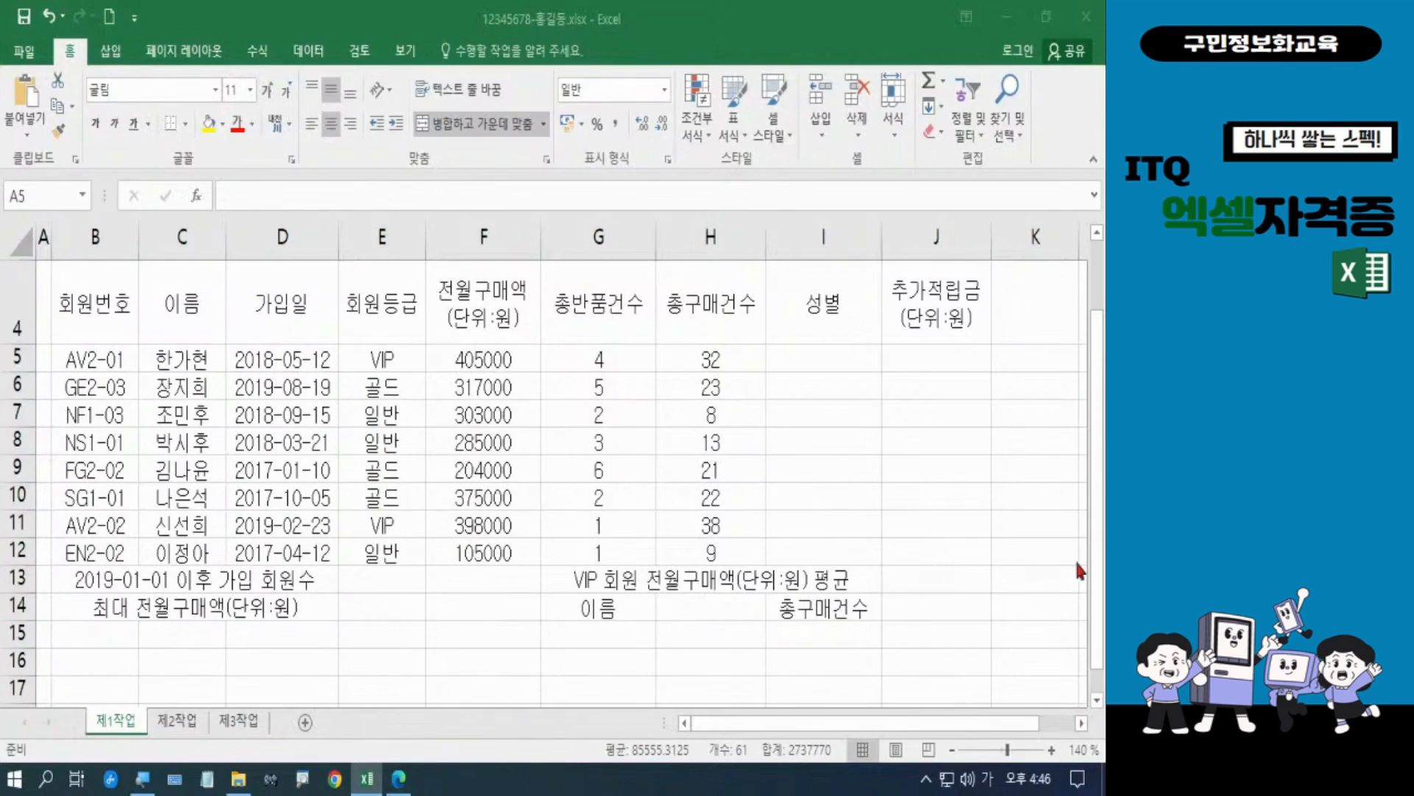
click(42, 636)
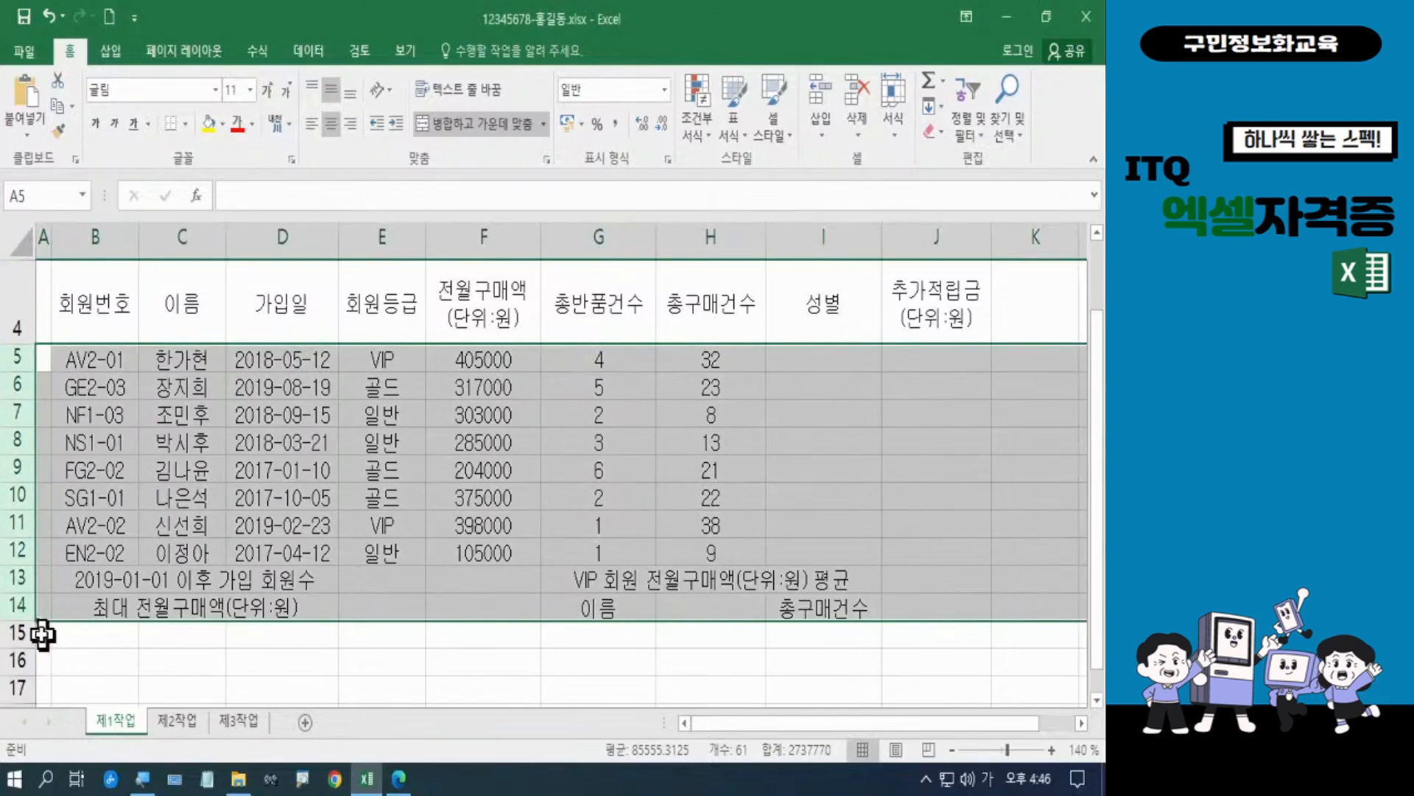
right_click(26, 537)
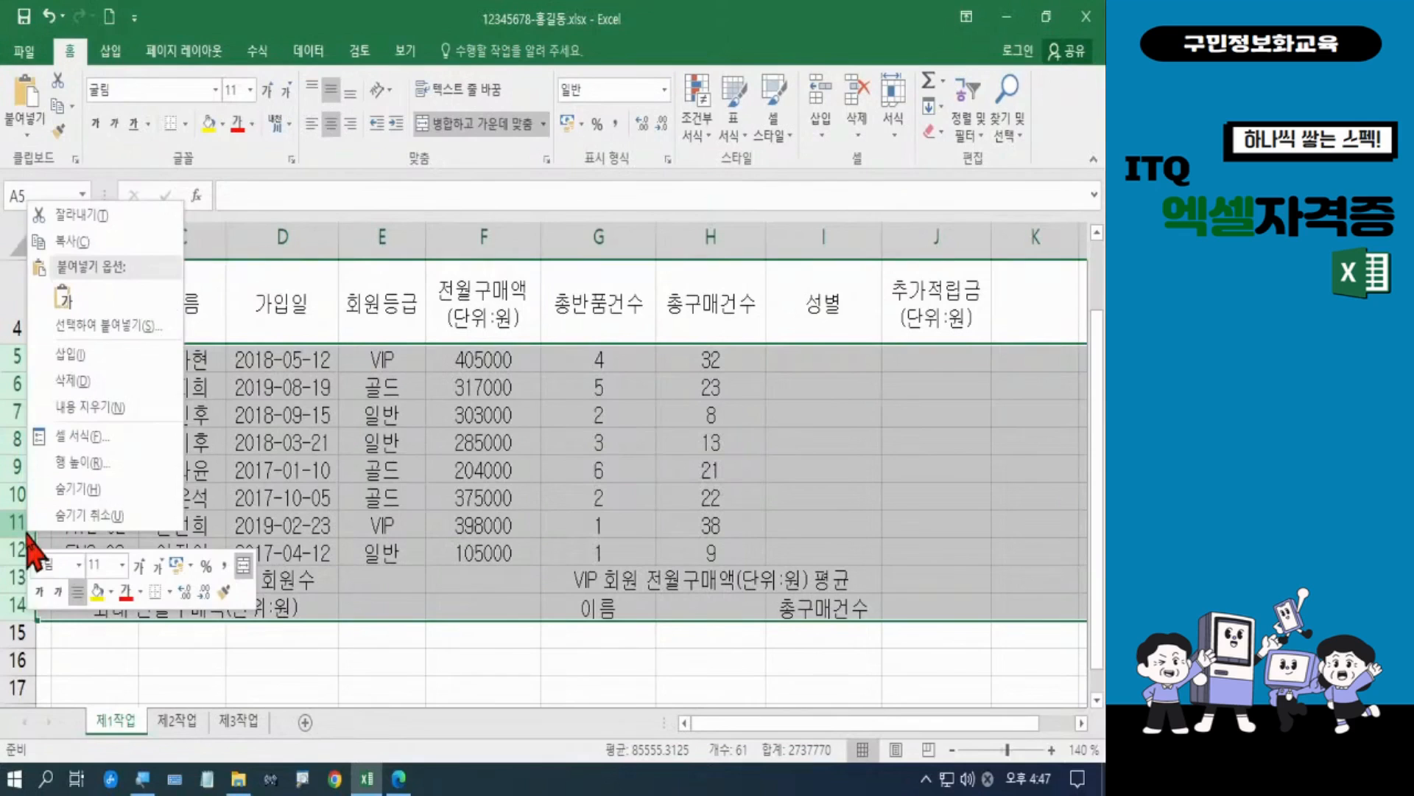
click(74, 462)
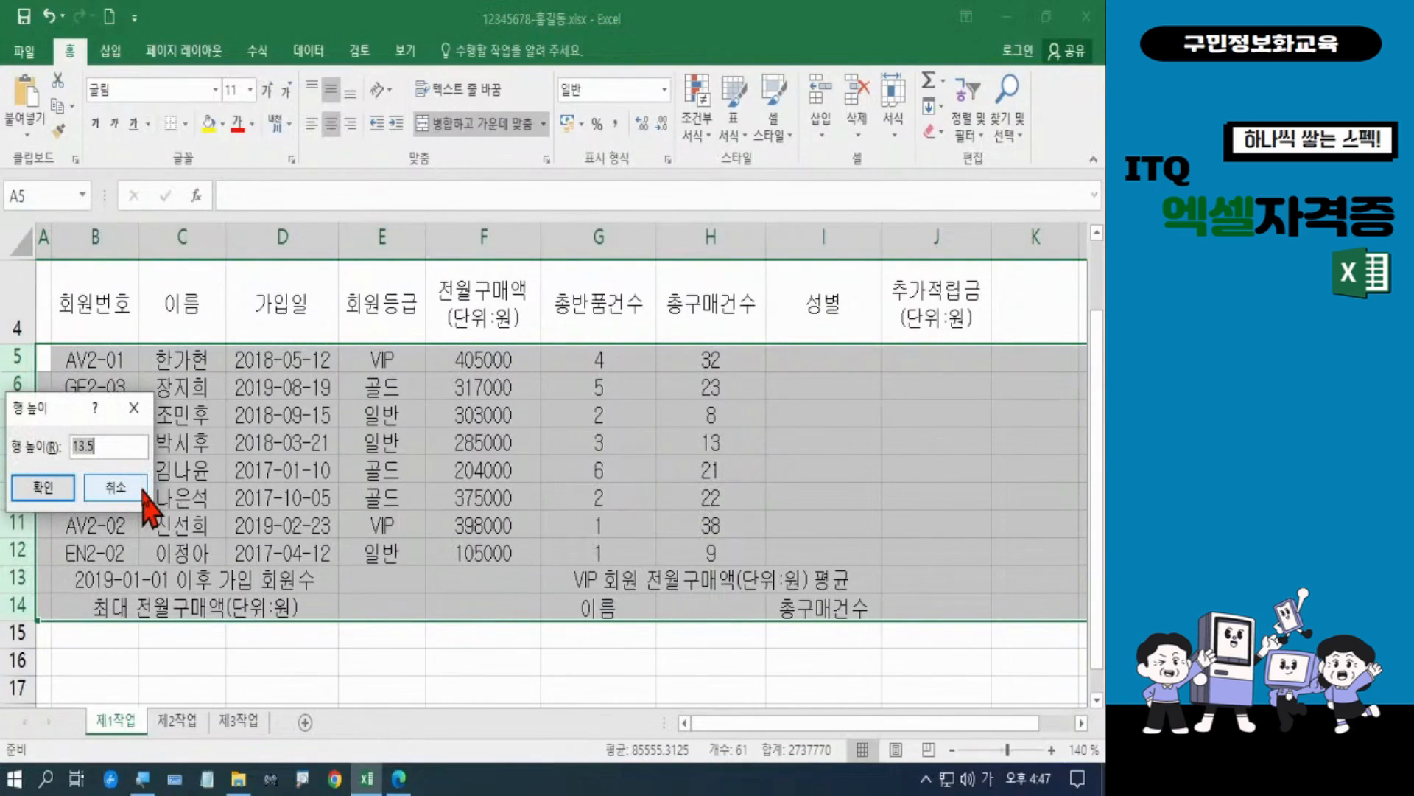
text(17)
click(64, 489)
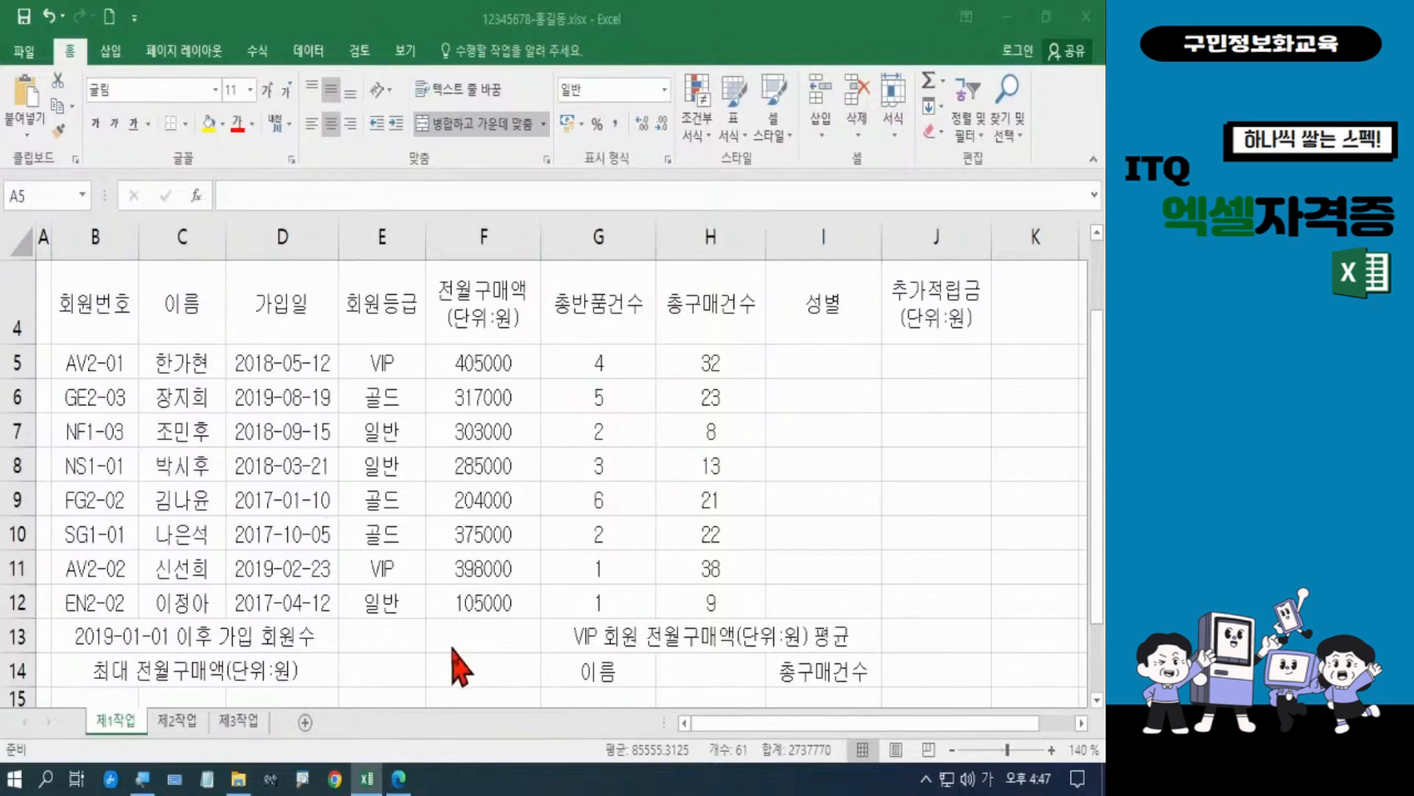
Switch to the exam PDF in Edge and read the title condition covering the shape, shadow, text and font formatting
click(406, 789)
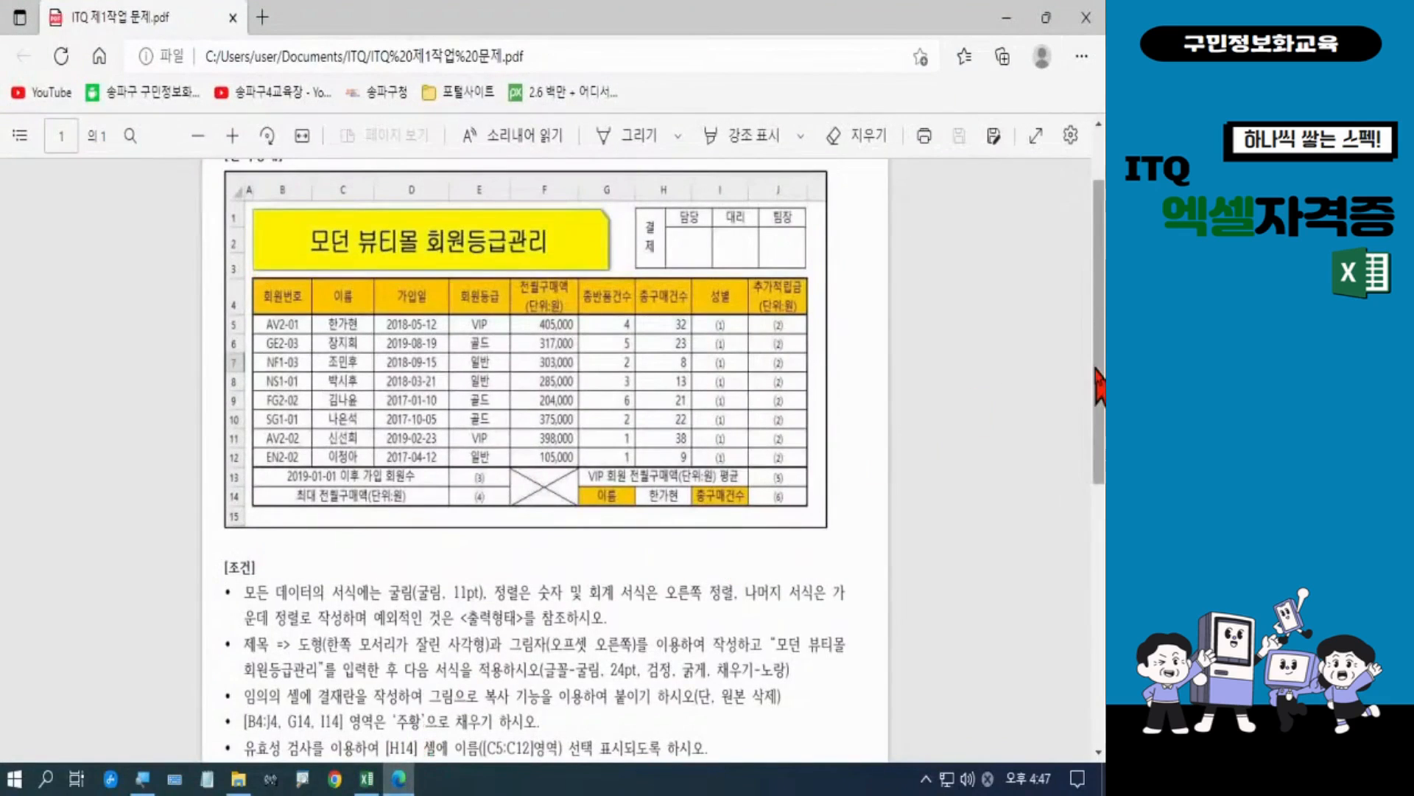
scroll(810, 596, down, 3)
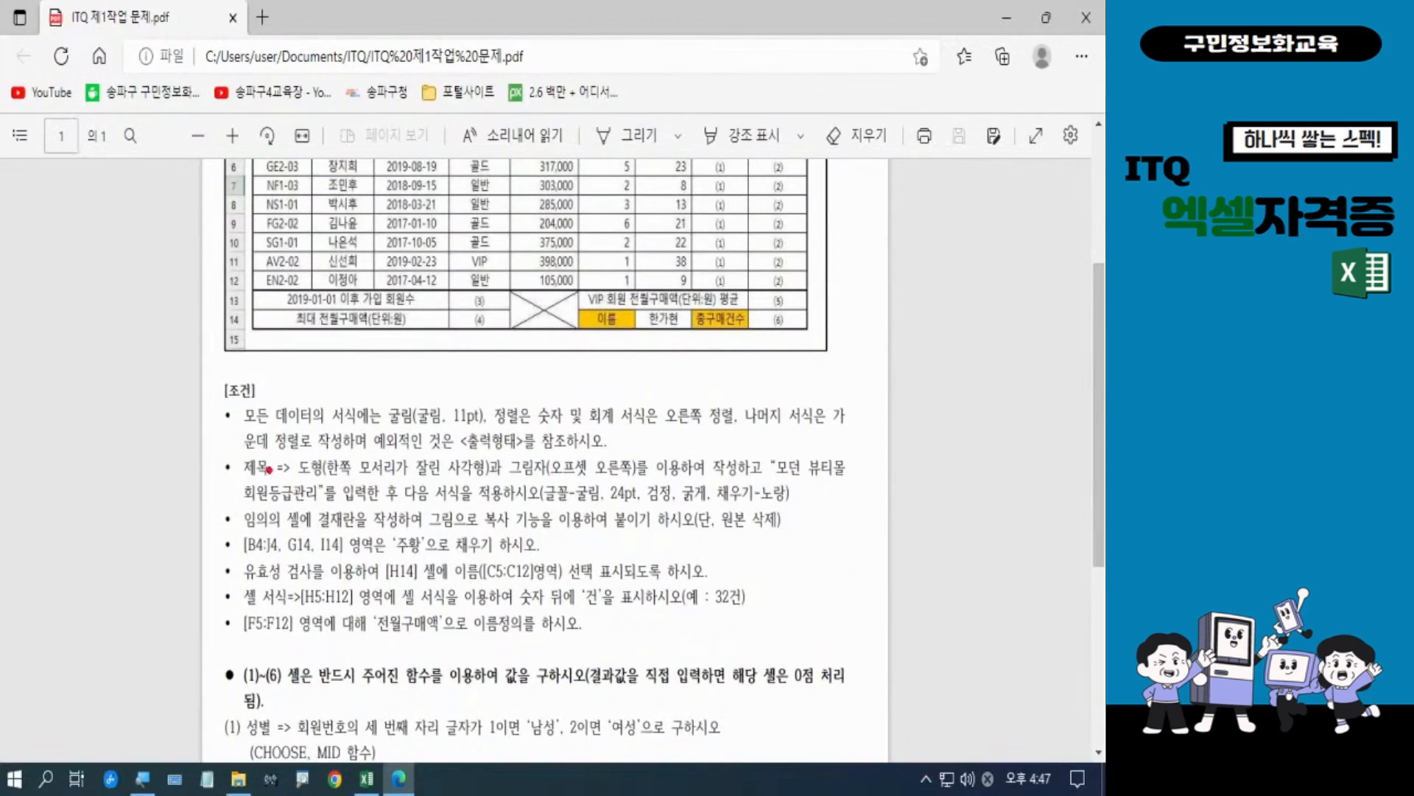
mouse_move(219, 440)
mouse_down()
mouse_move(316, 505)
mouse_move(534, 523)
mouse_move(861, 519)
mouse_up()
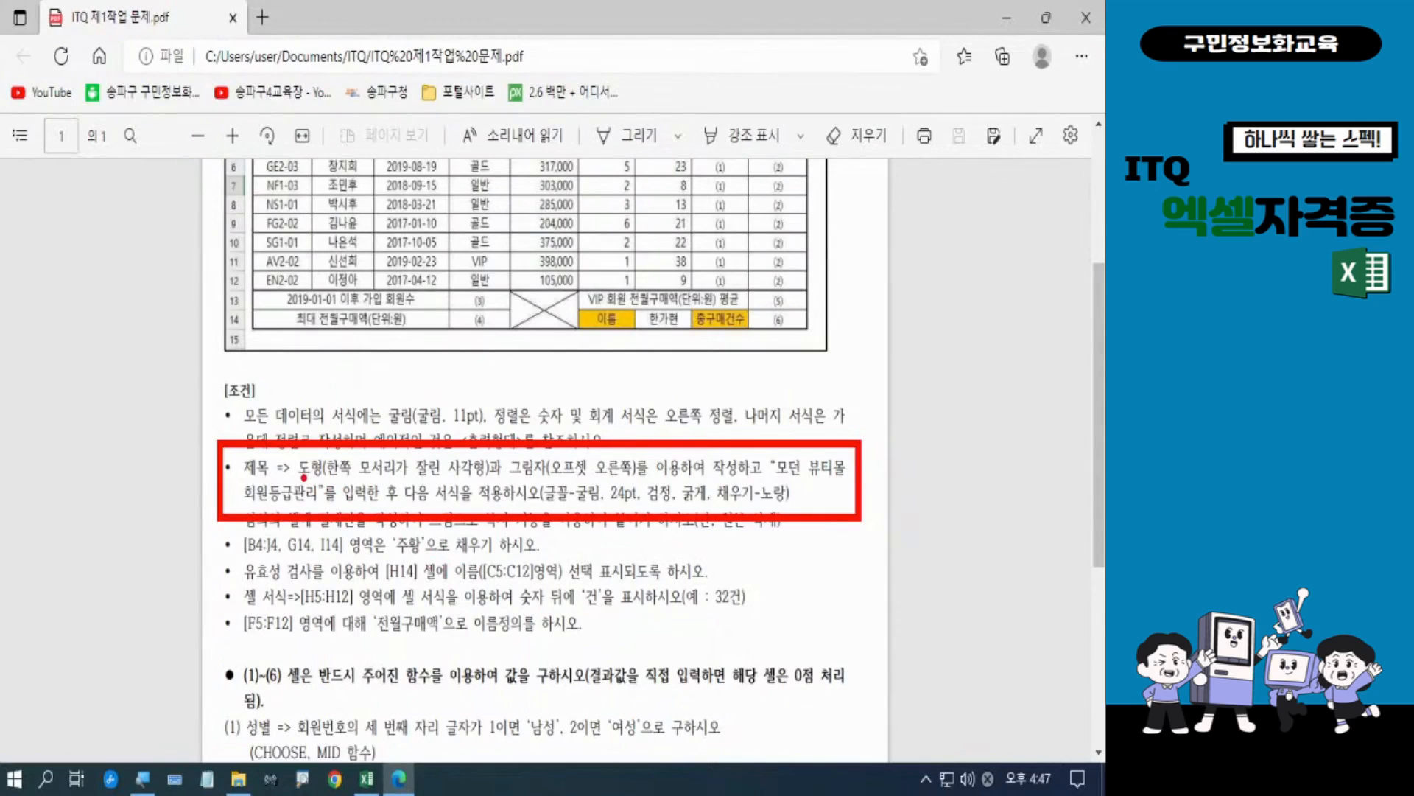
drag(300, 476, 335, 481)
drag(340, 481, 481, 483)
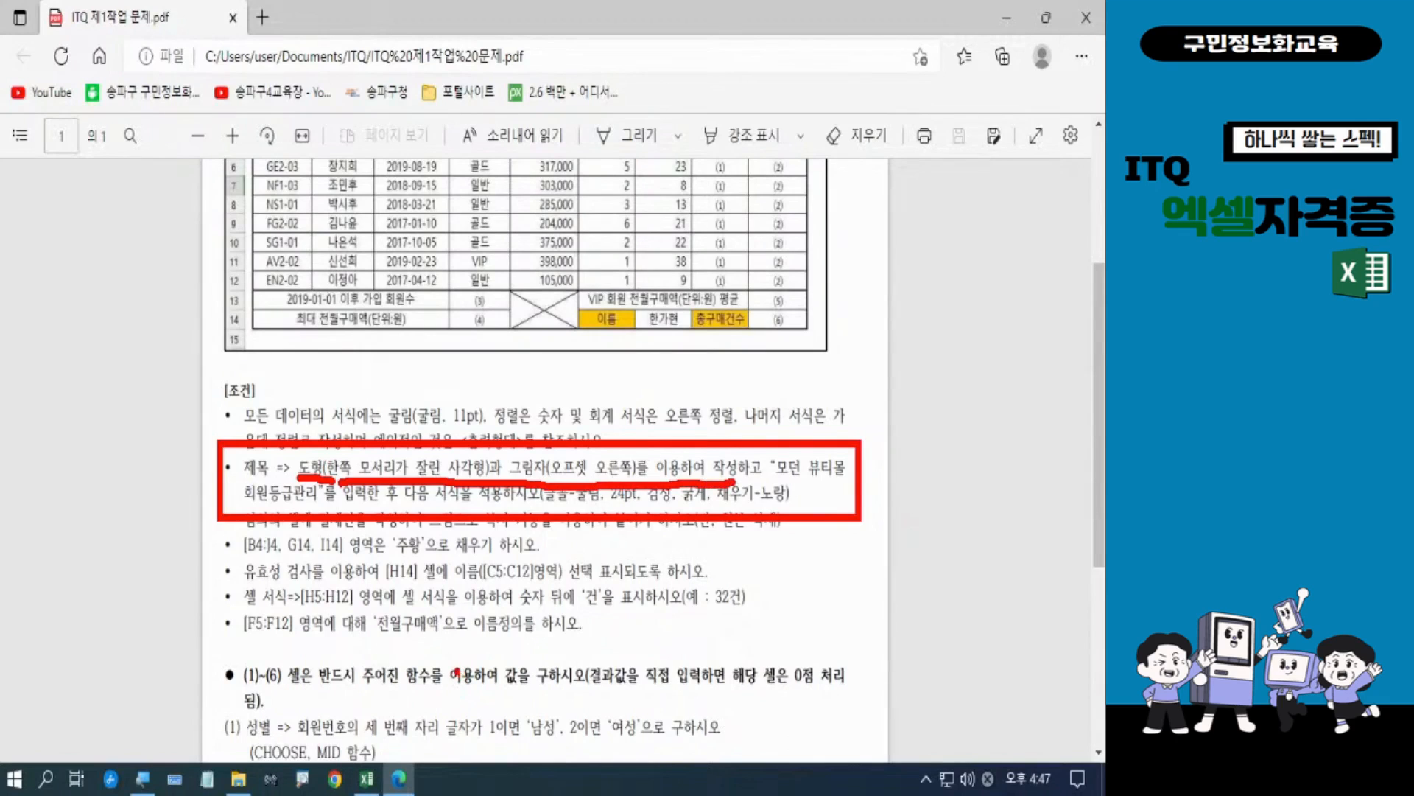
key(Escape)
drag(249, 465, 805, 494)
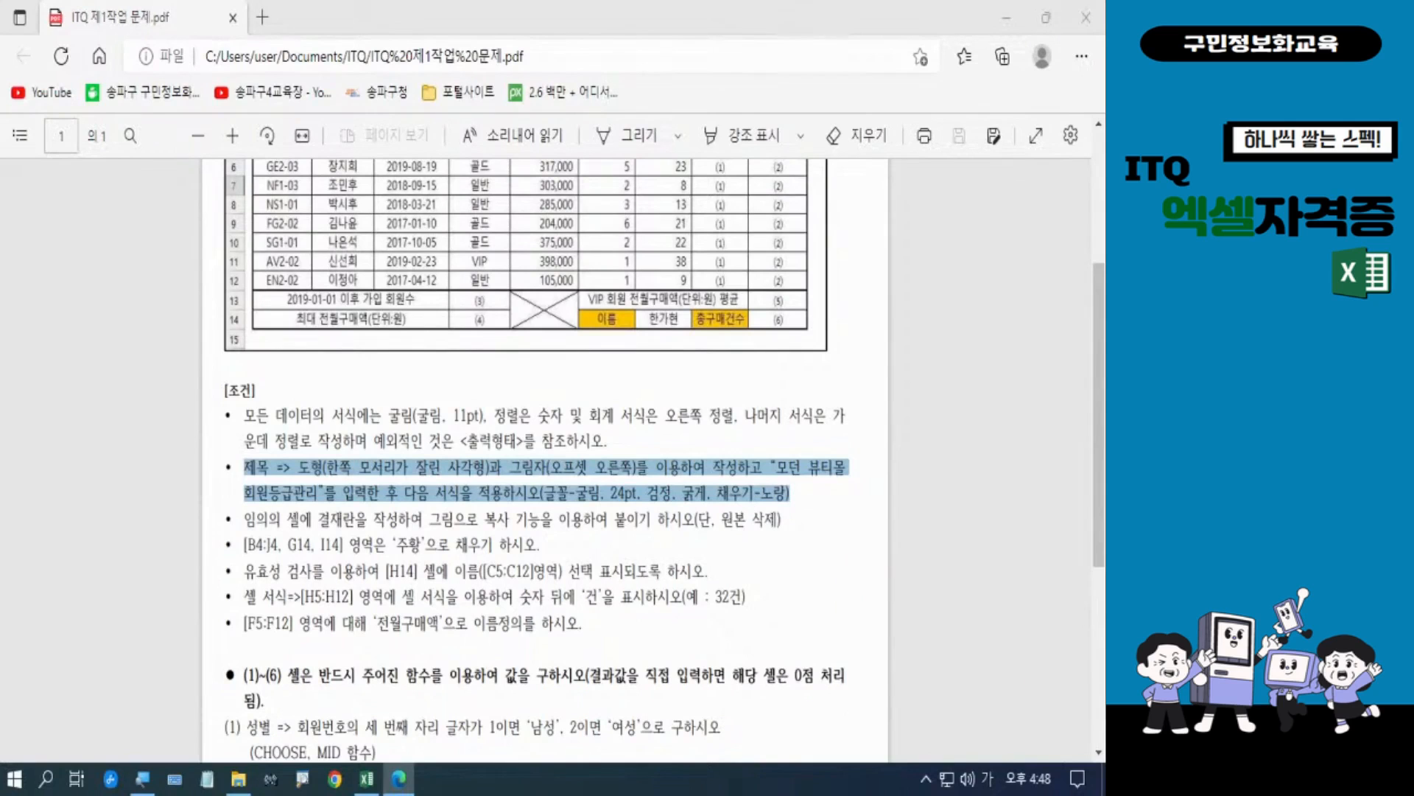
click(917, 439)
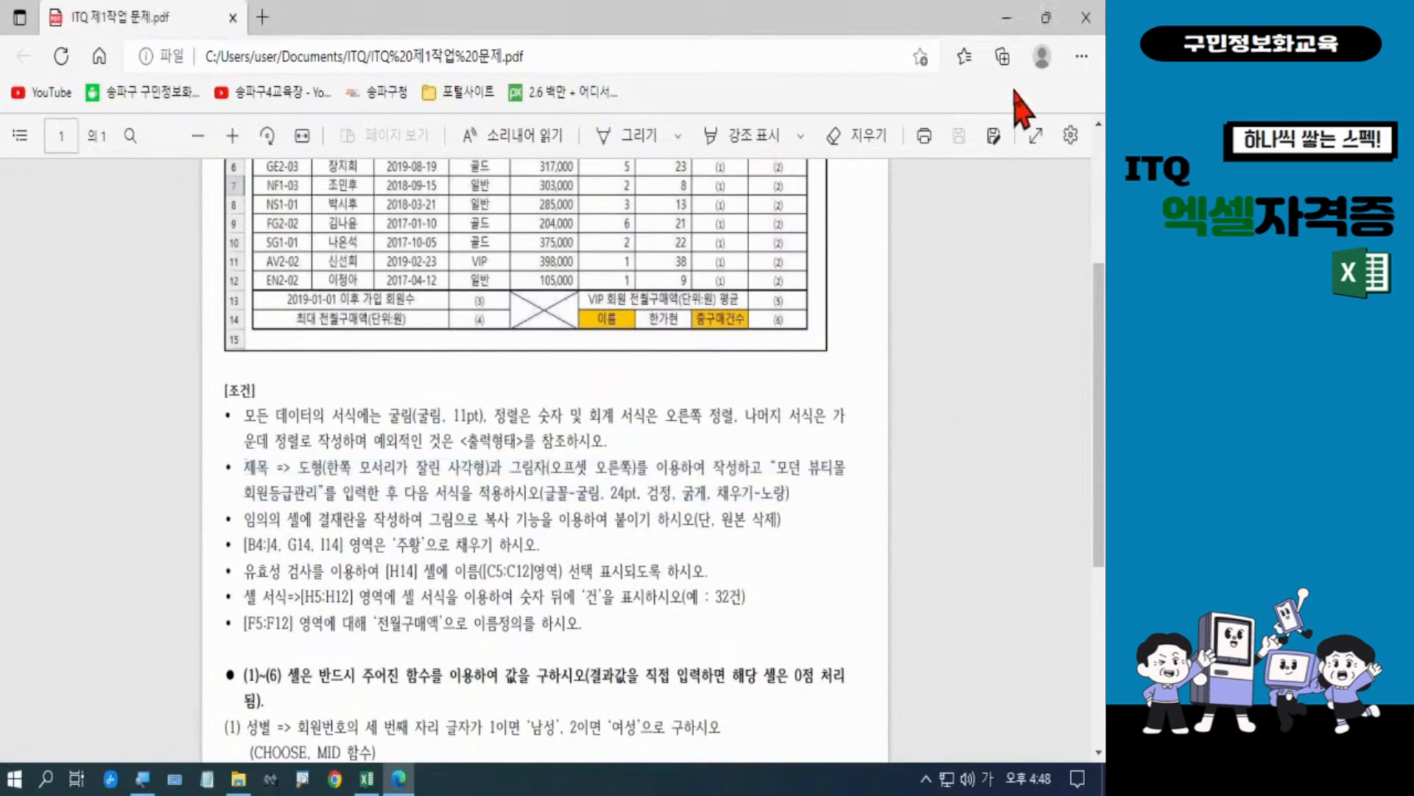
click(1004, 30)
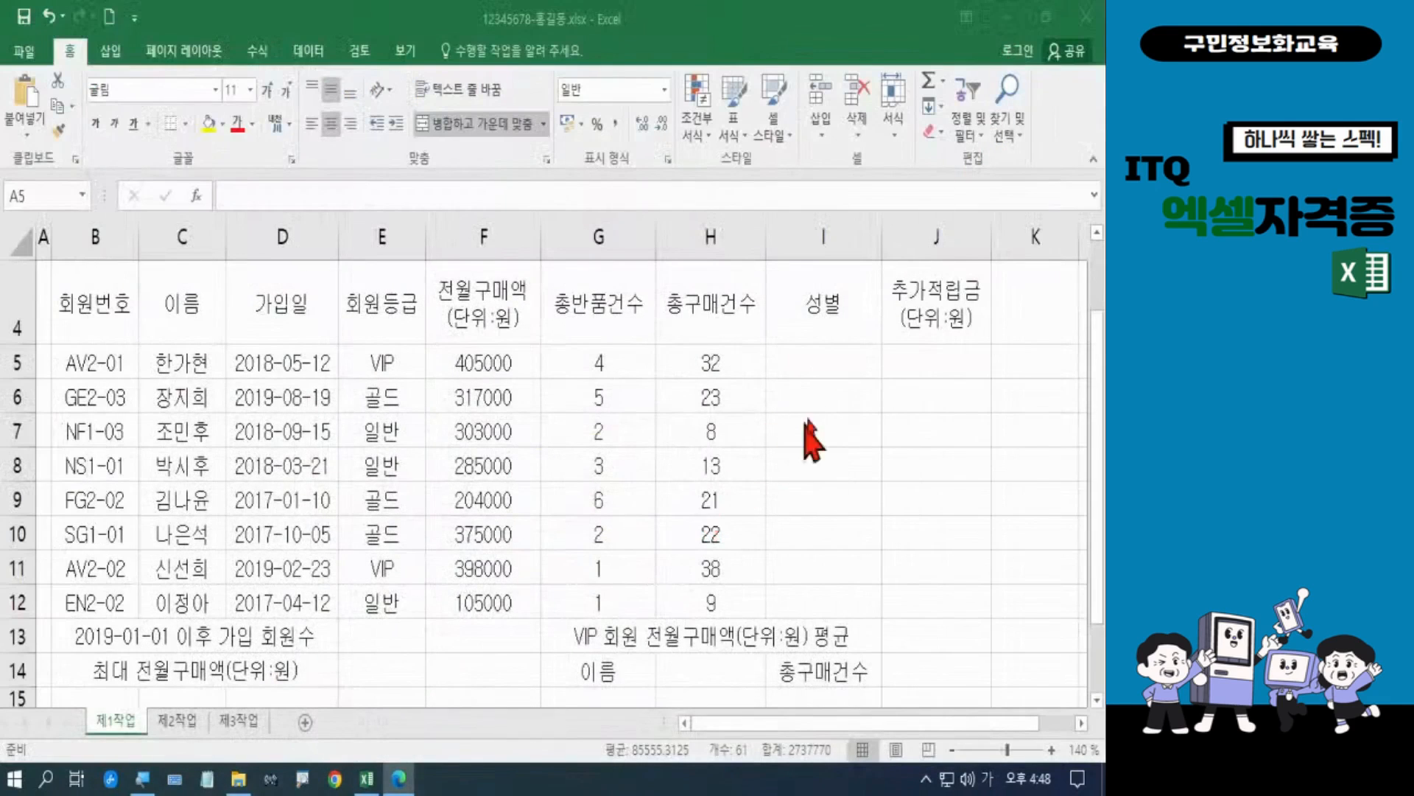
Compare the empty rows 1 to 3 on 제1작업 with the title shape's placement in the exam PDF's sample output
key(ctrl+shift+End)
drag(1098, 354, 1099, 283)
click(939, 330)
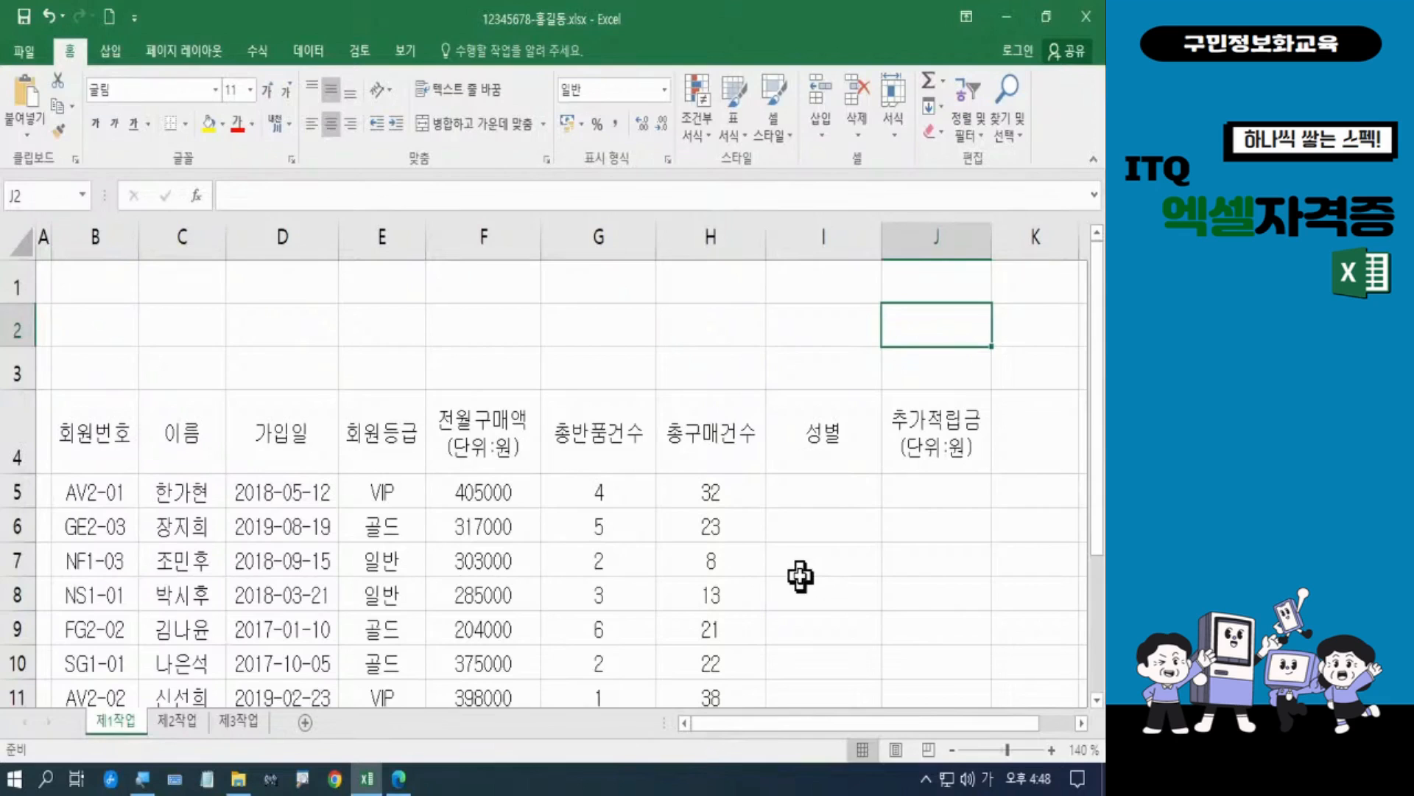
click(400, 779)
scroll(472, 526, up, 3)
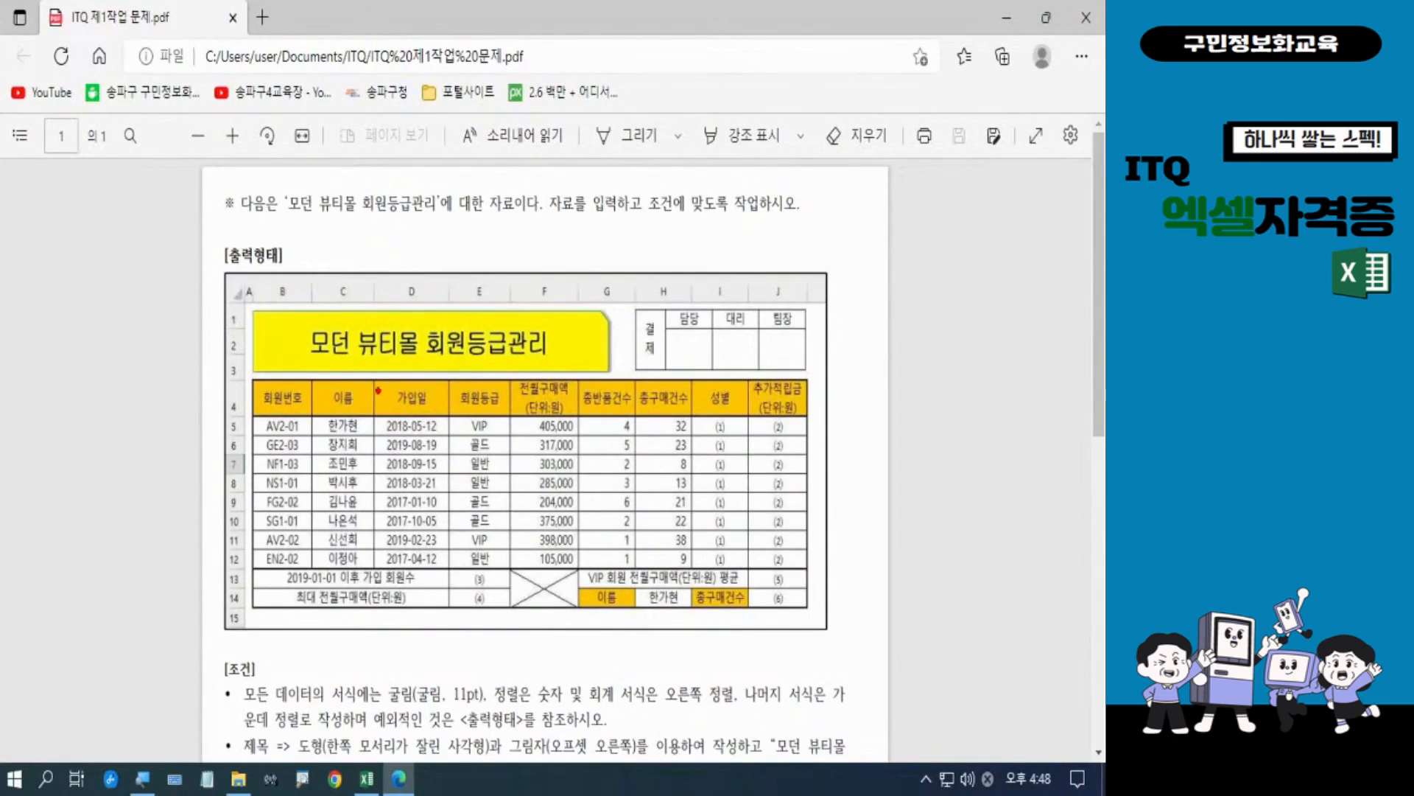
mouse_move(236, 294)
mouse_down()
mouse_move(255, 335)
mouse_move(352, 388)
mouse_move(625, 398)
mouse_up()
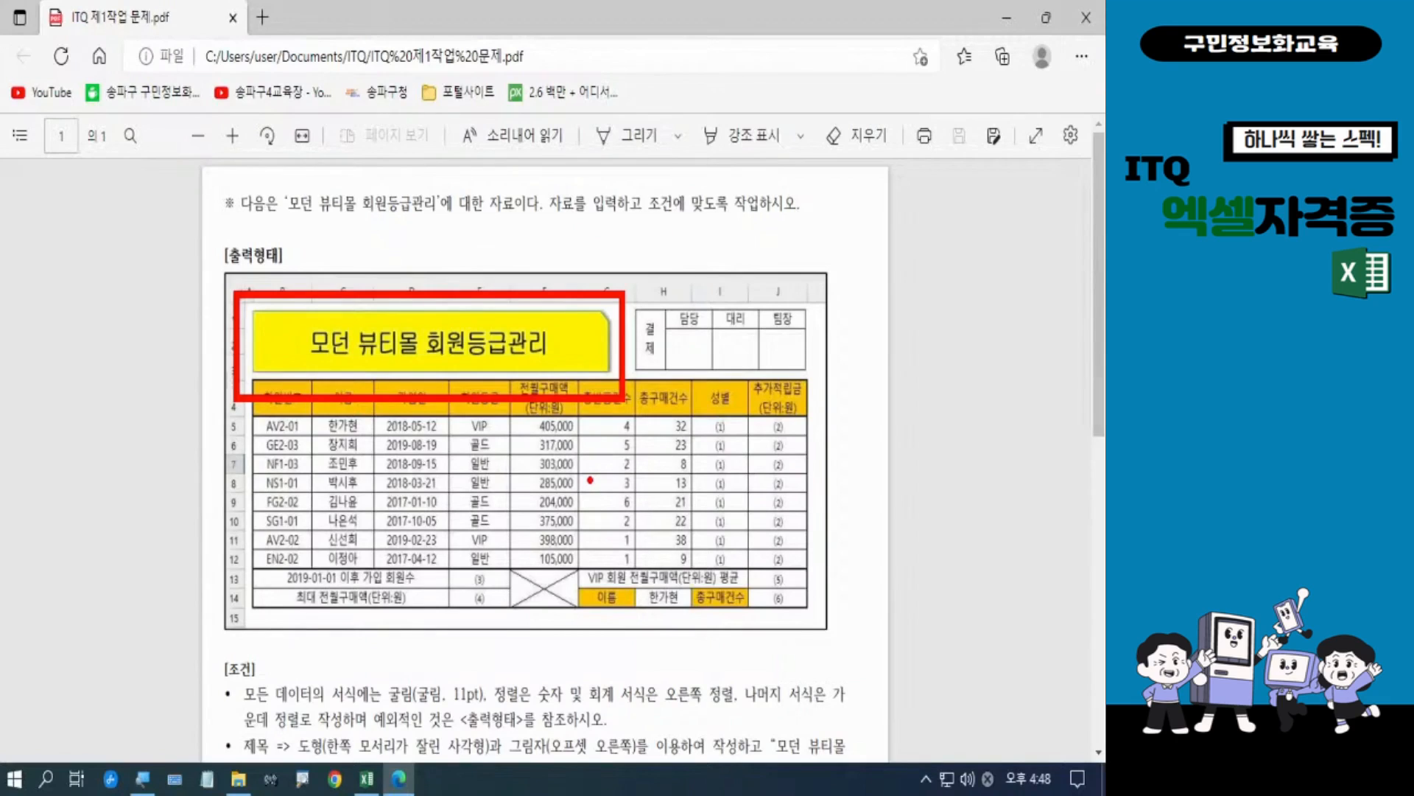
key(Escape)
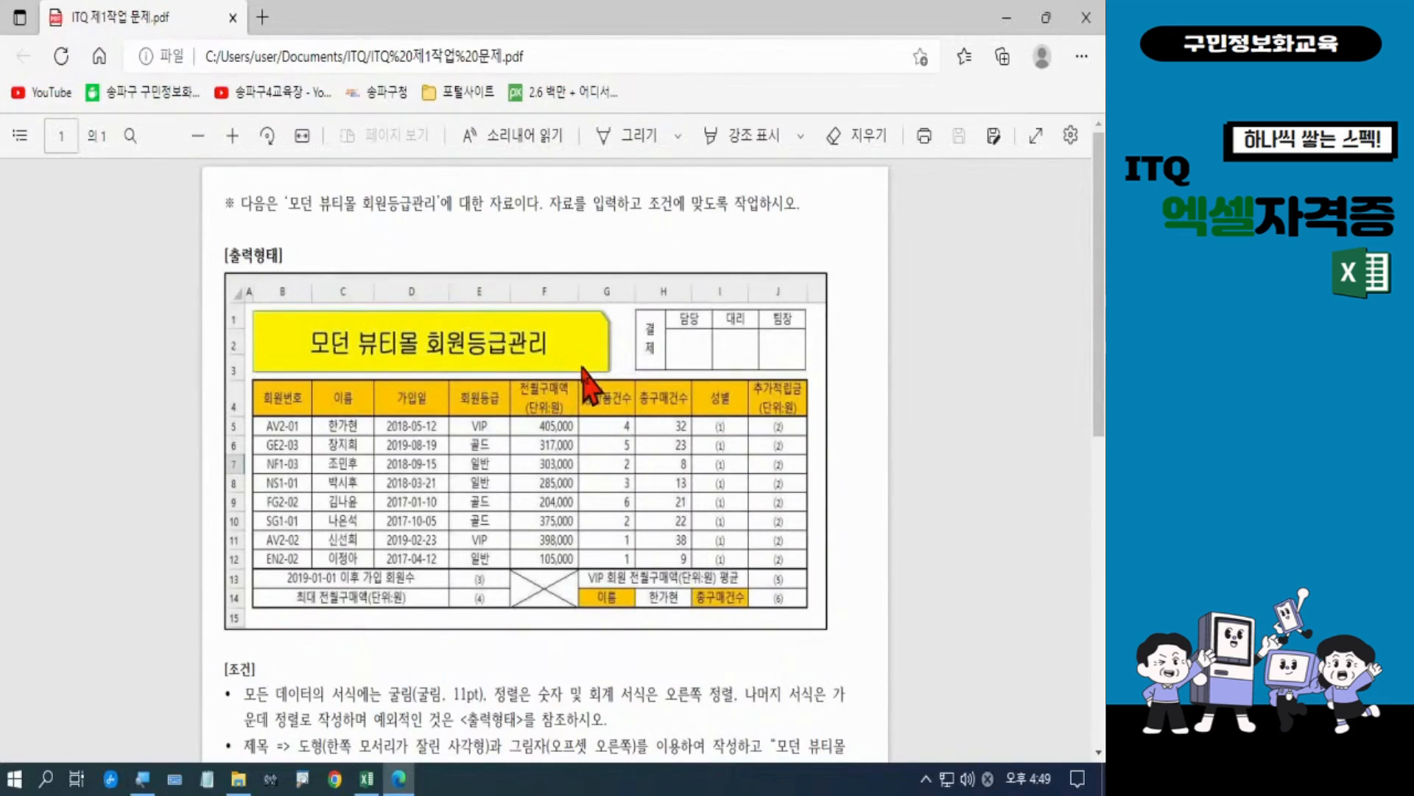
In Excel, draw a rectangle with one snipped corner, about 1.85 cm high and 11.74 cm wide, across B1 to G3
click(366, 778)
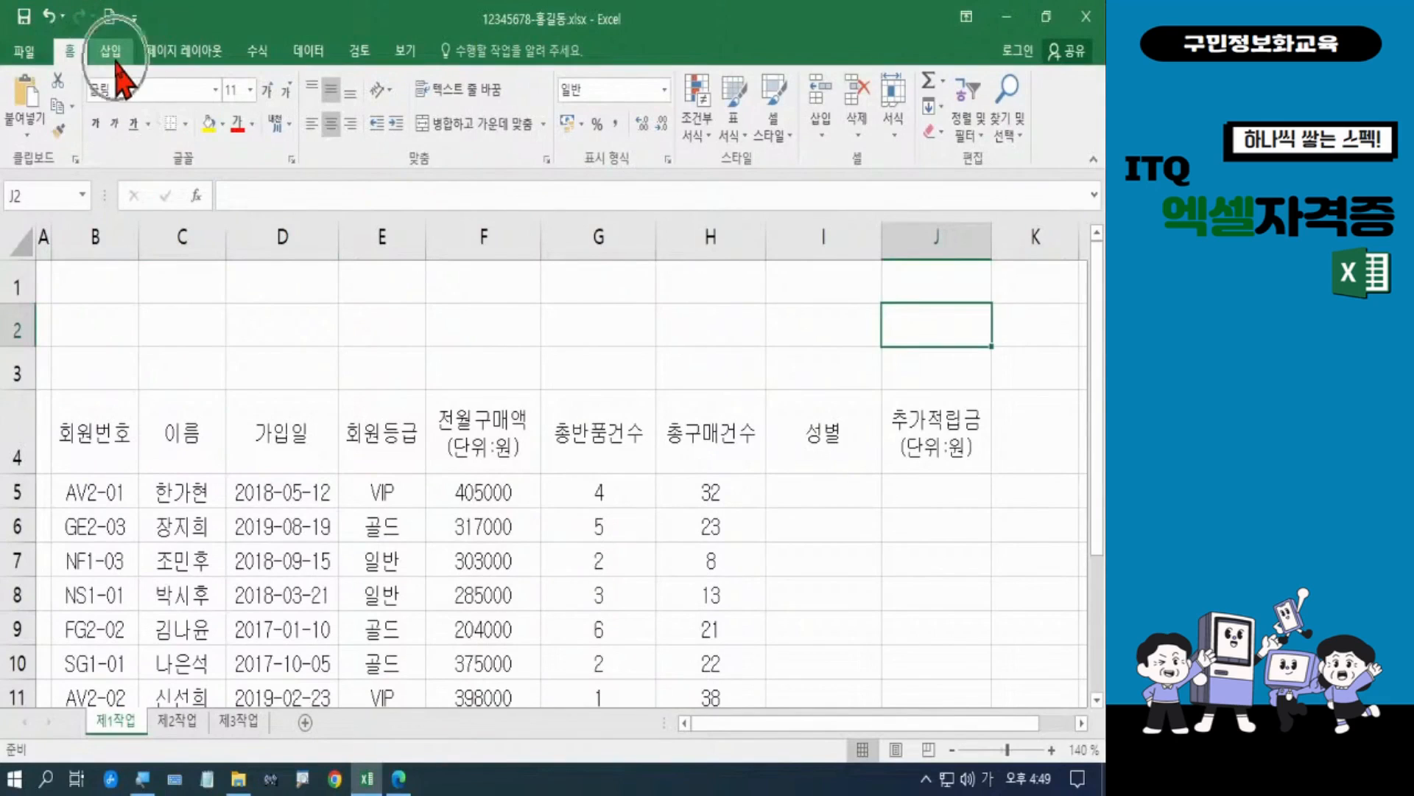
click(117, 61)
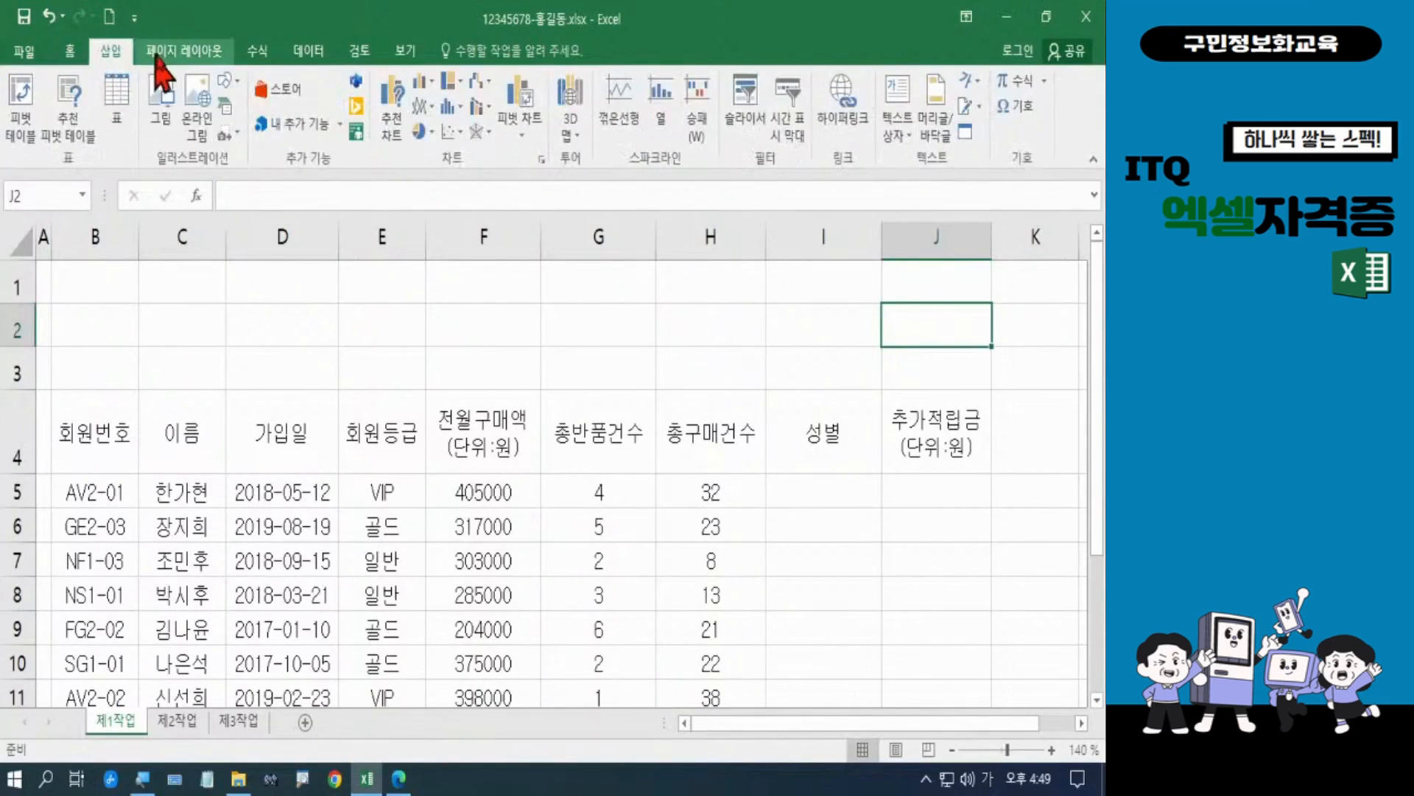
click(232, 87)
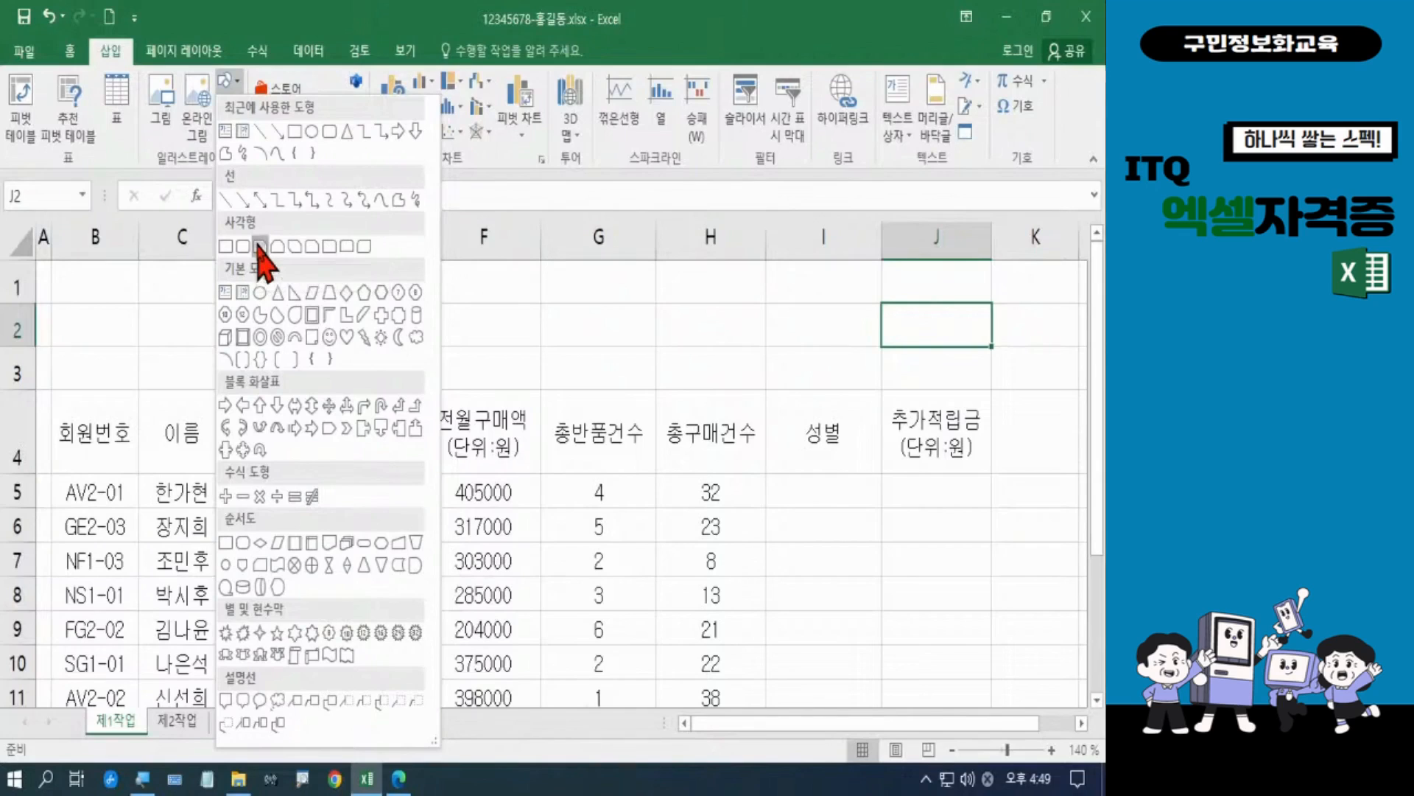
click(259, 249)
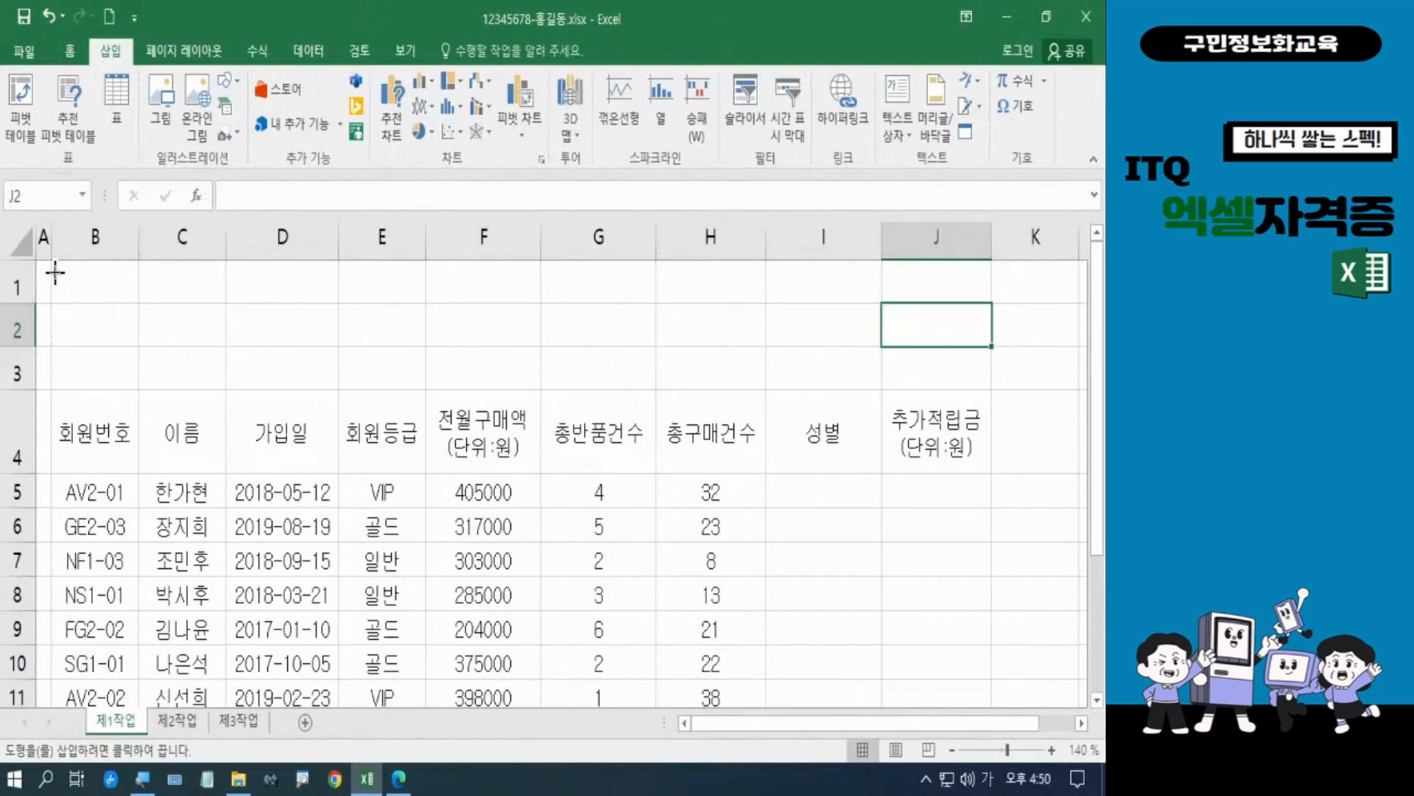
drag(55, 272, 593, 380)
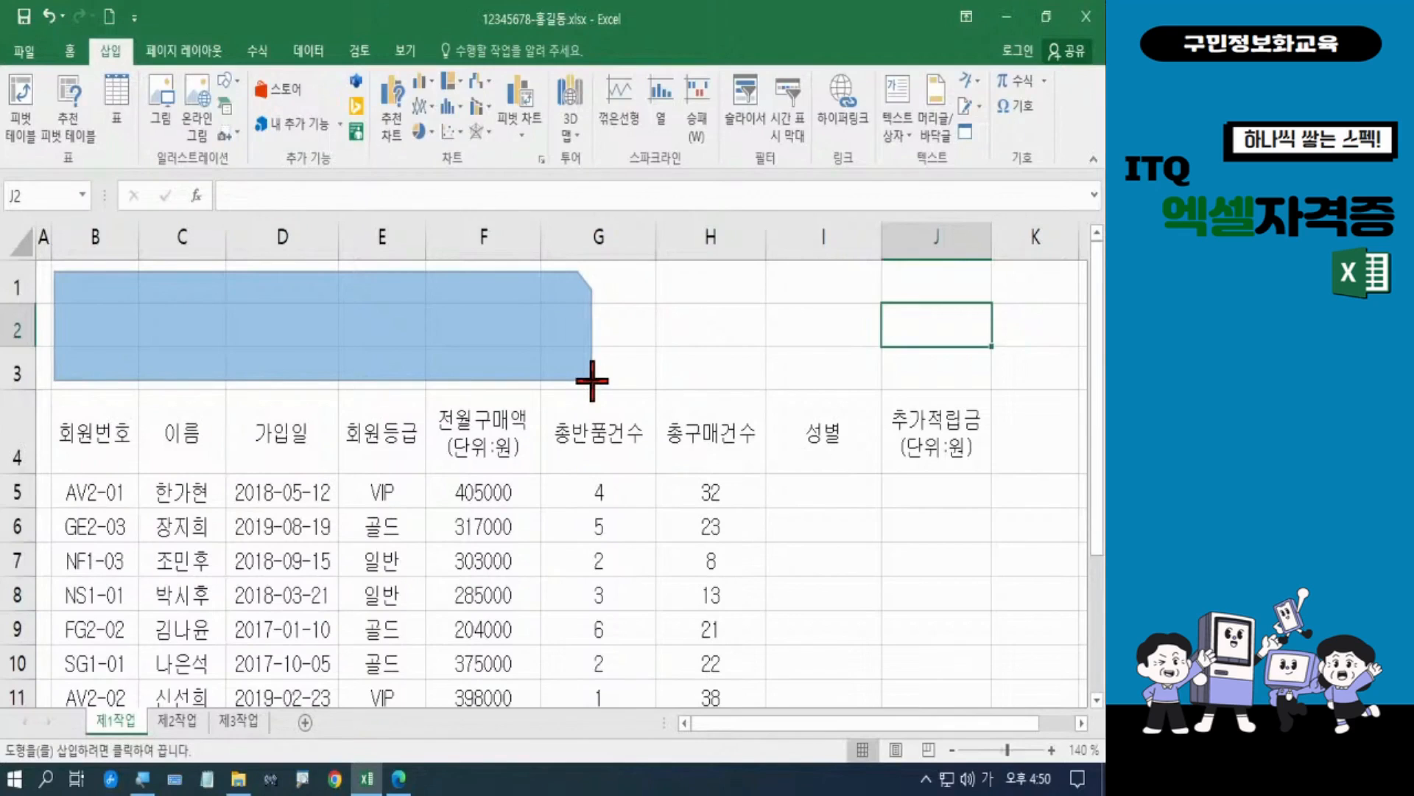
drag(592, 381, 592, 381)
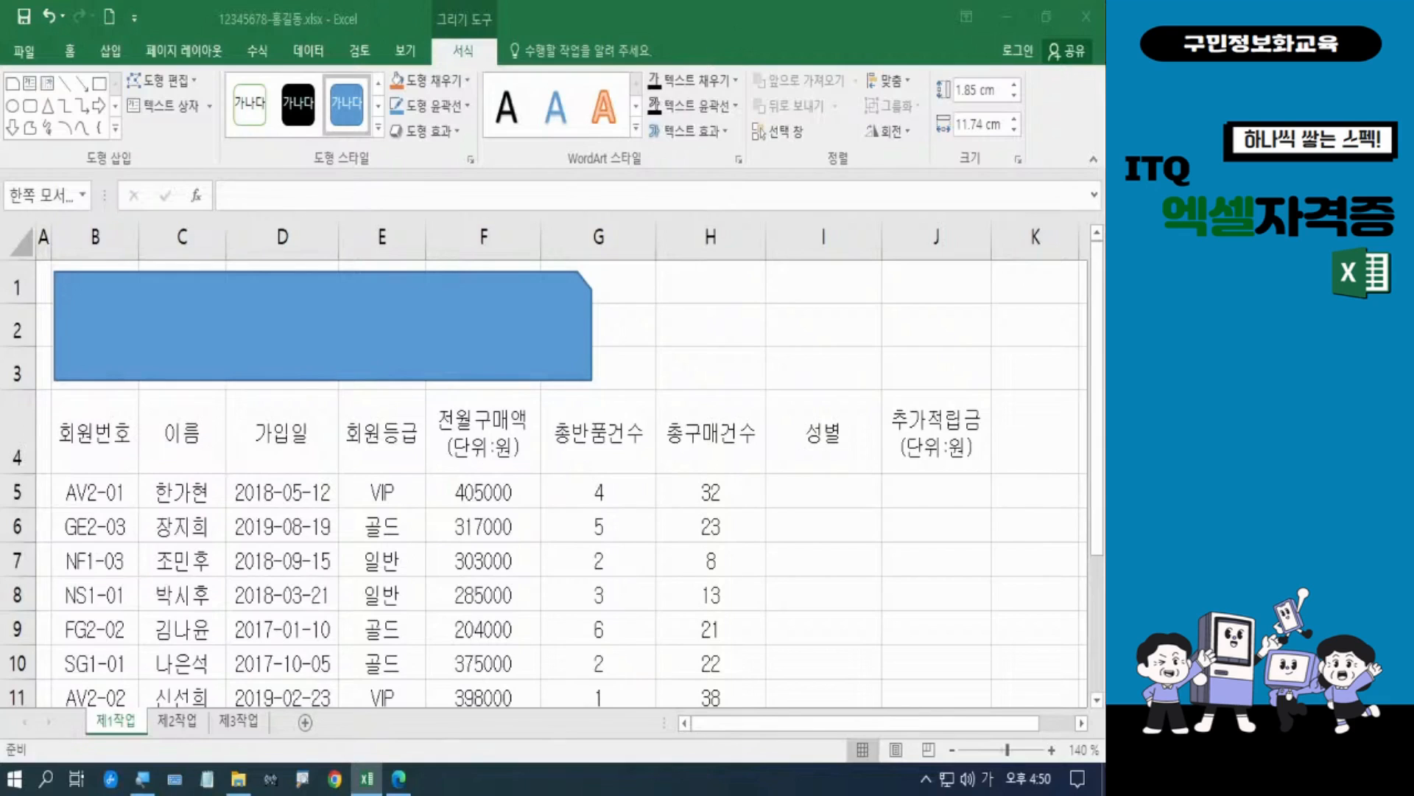
Apply the outer Offset Right (오프셋 오른쪽) shadow to the snipped-corner title shape
click(545, 290)
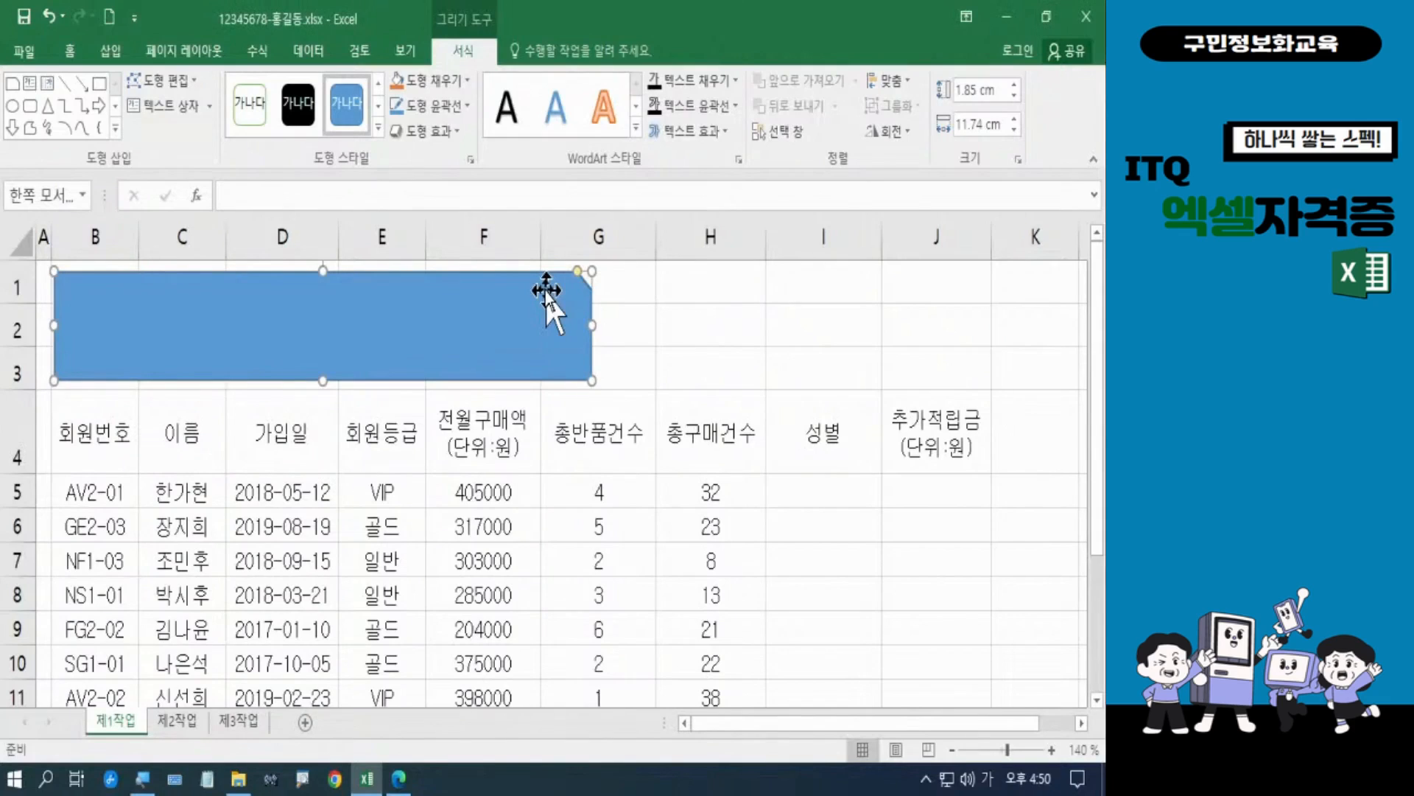
click(446, 141)
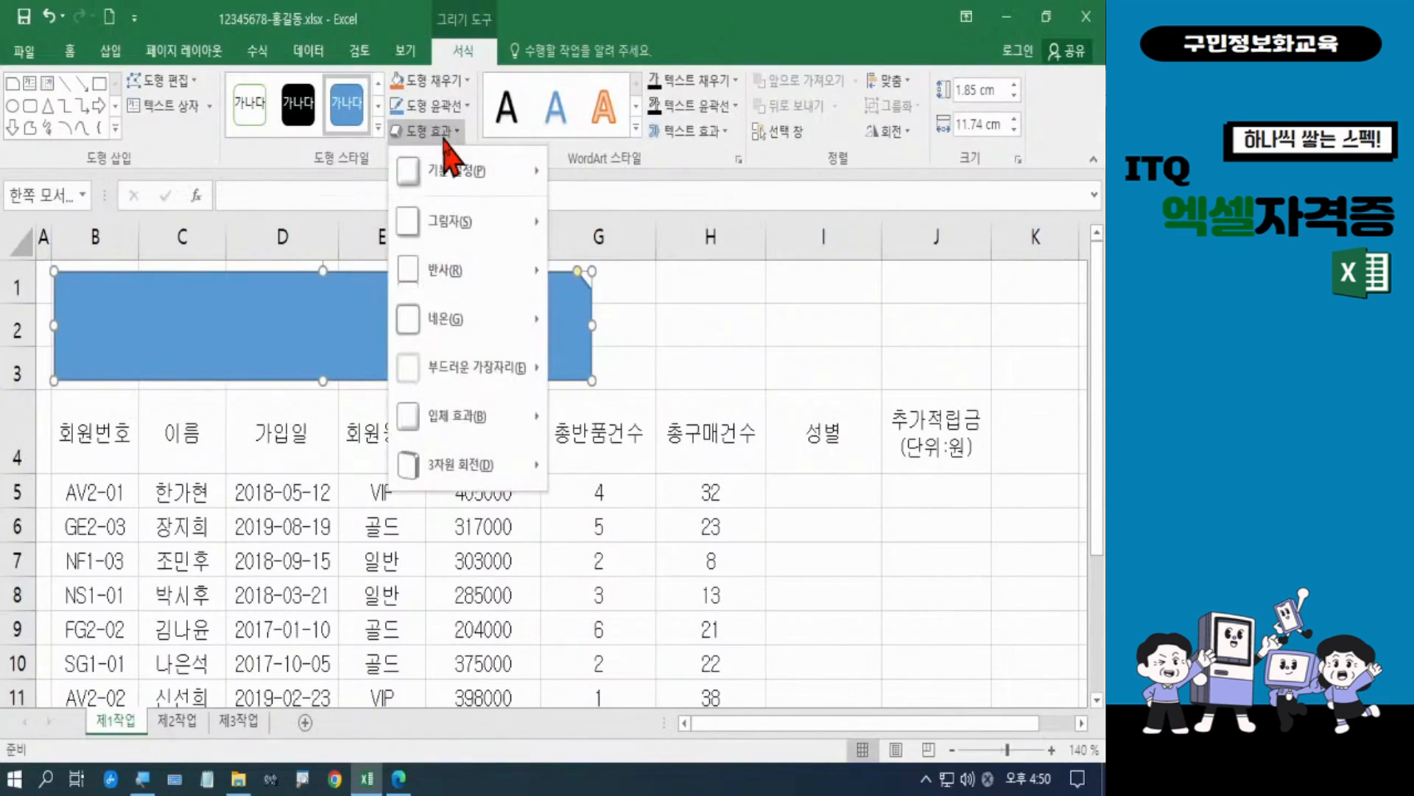
mouse_move(451, 222)
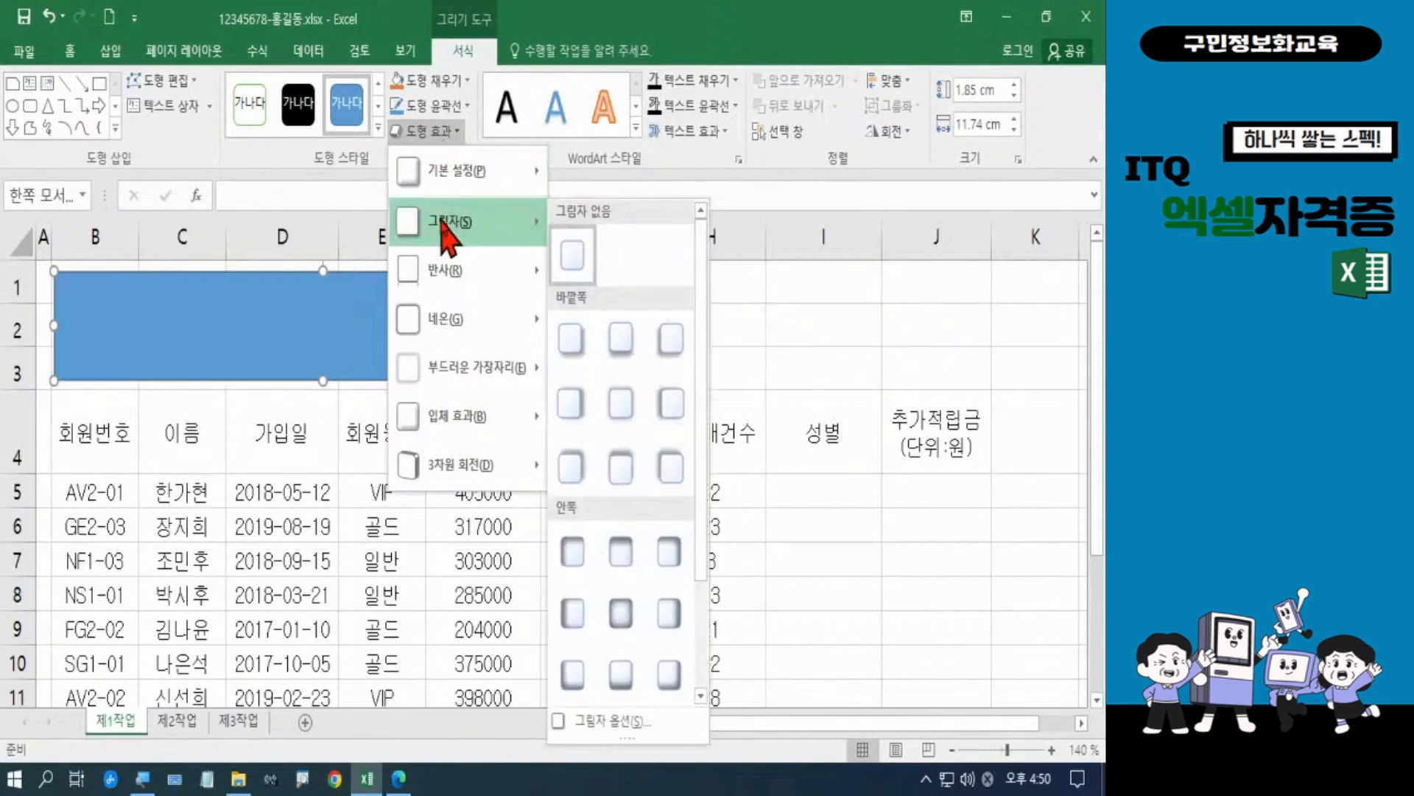
click(575, 402)
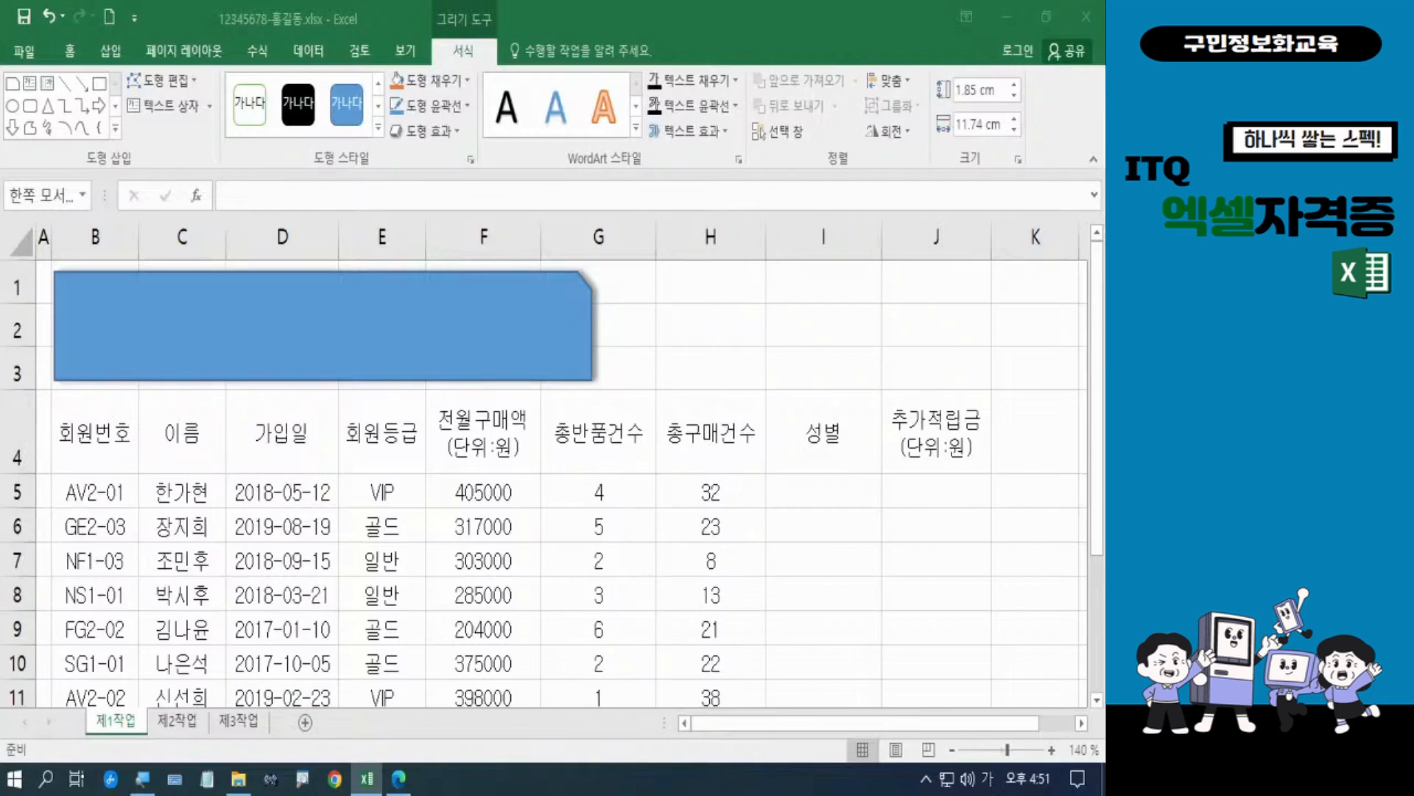
Enter the title 모던 뷰티몰 회원등급관리 inside the snipped-corner shape
click(522, 330)
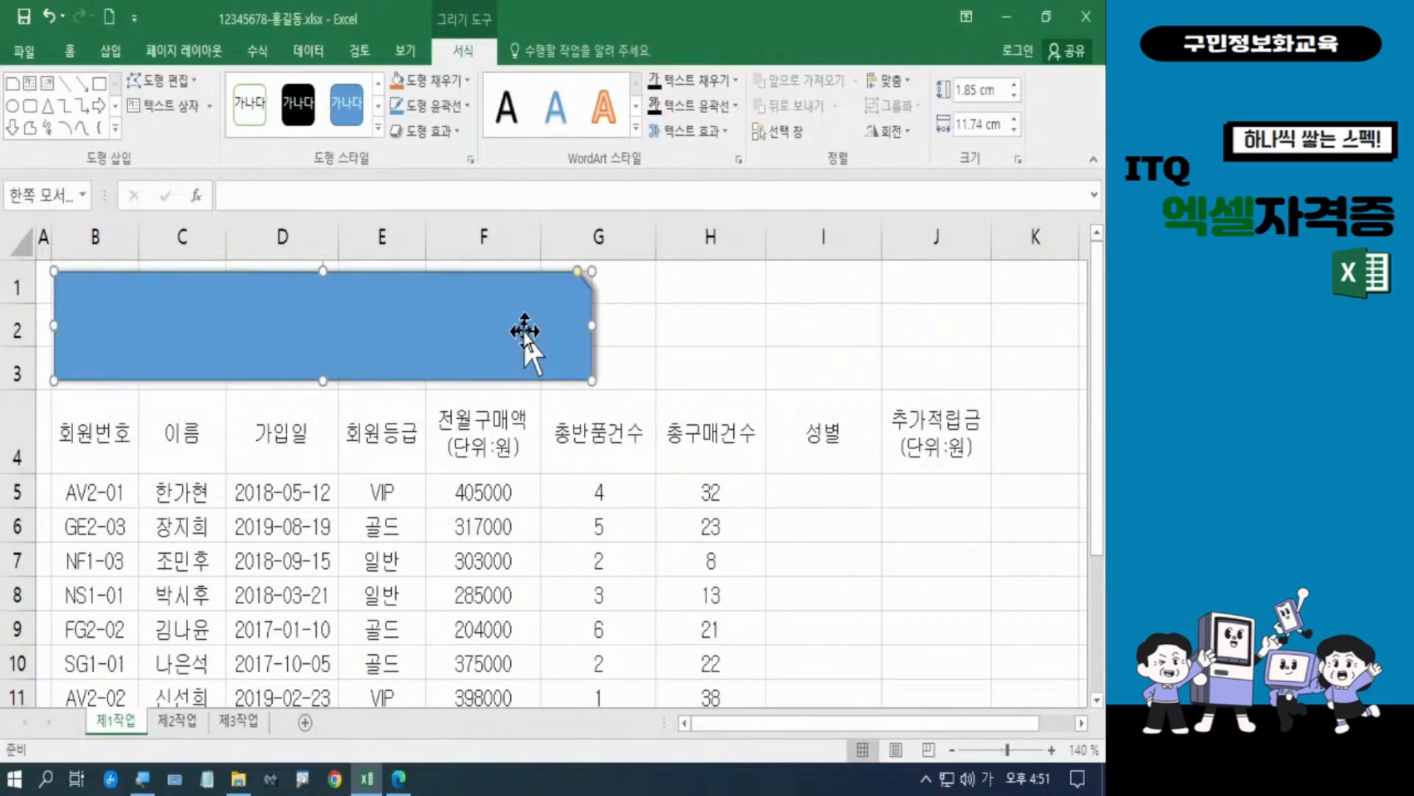
text(모던ㅂ)
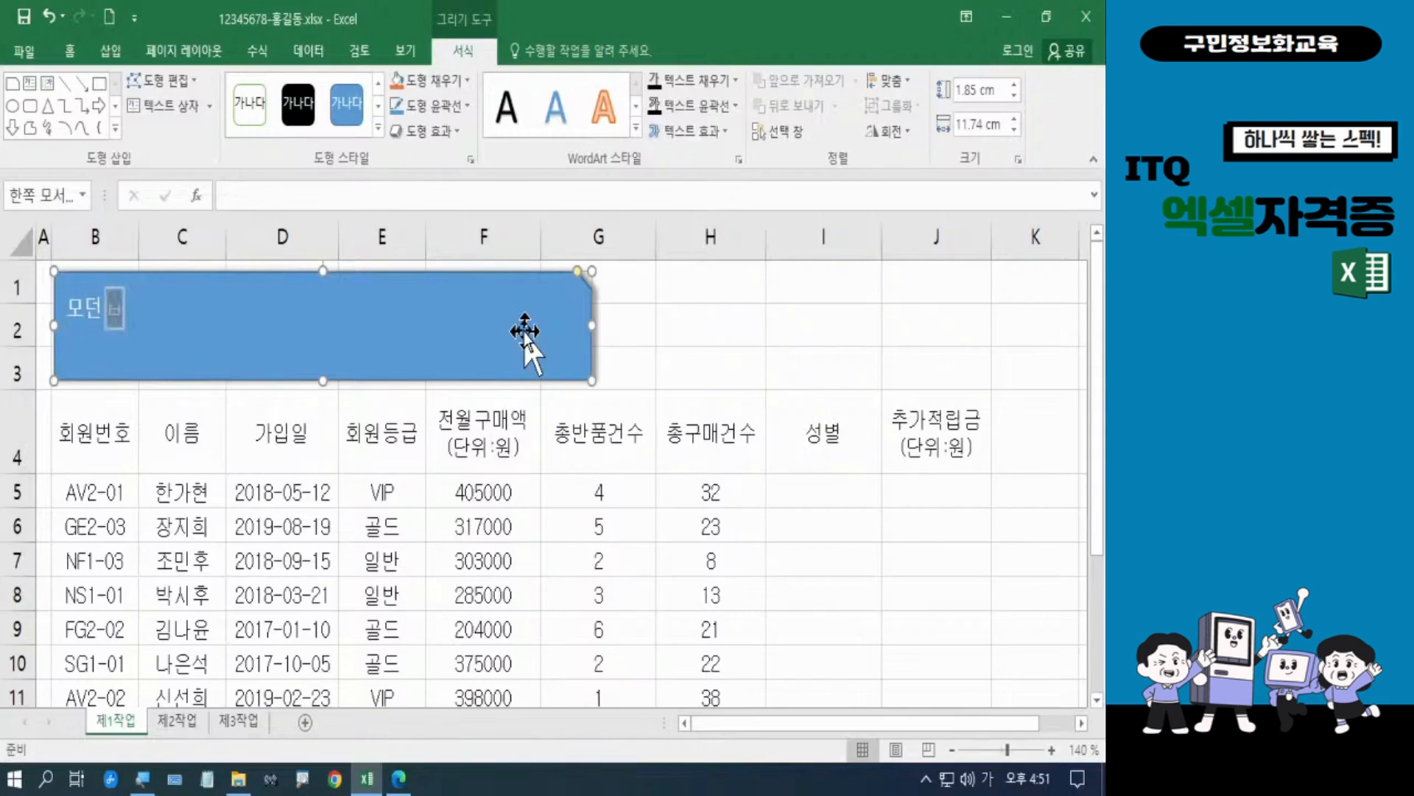
text(ㅠ티몰)
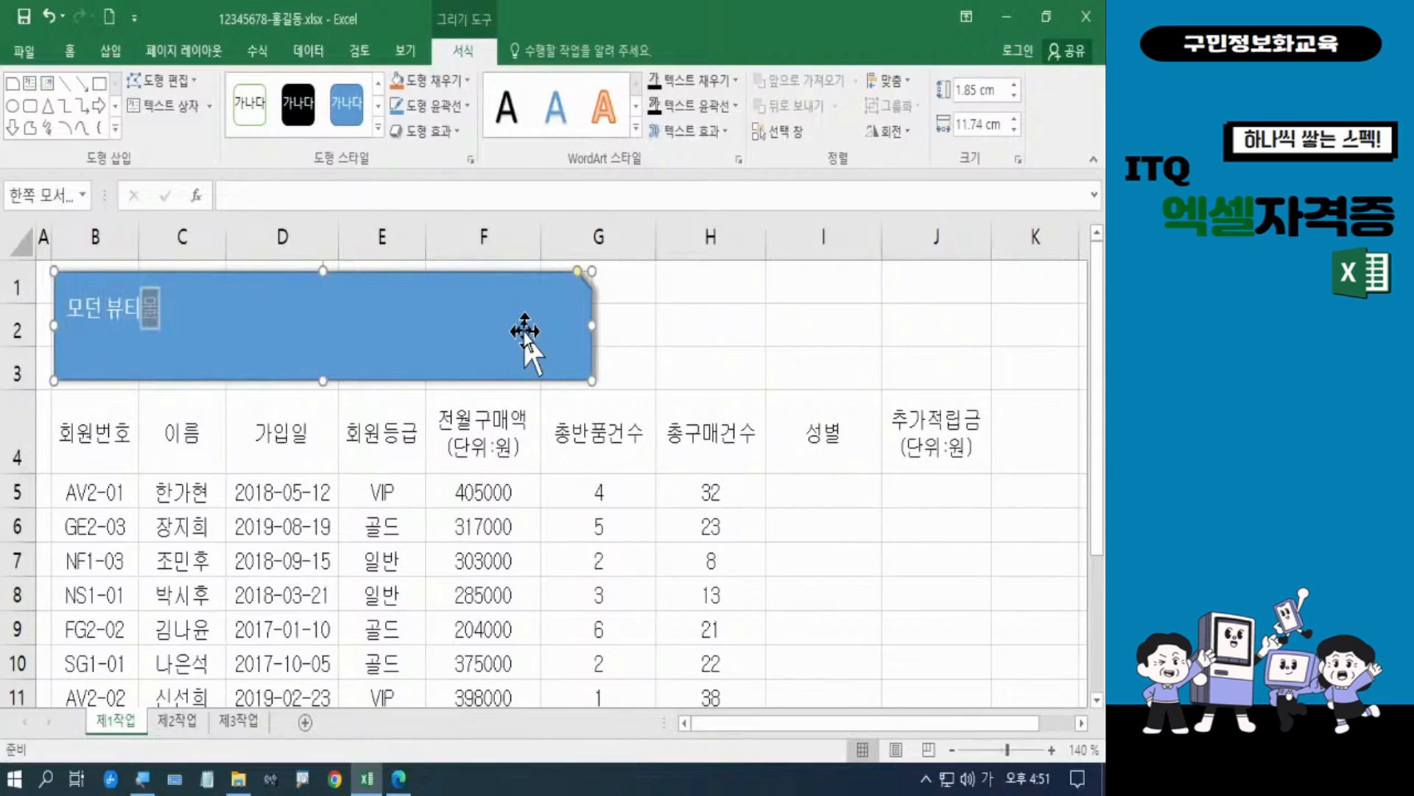
text( 회)
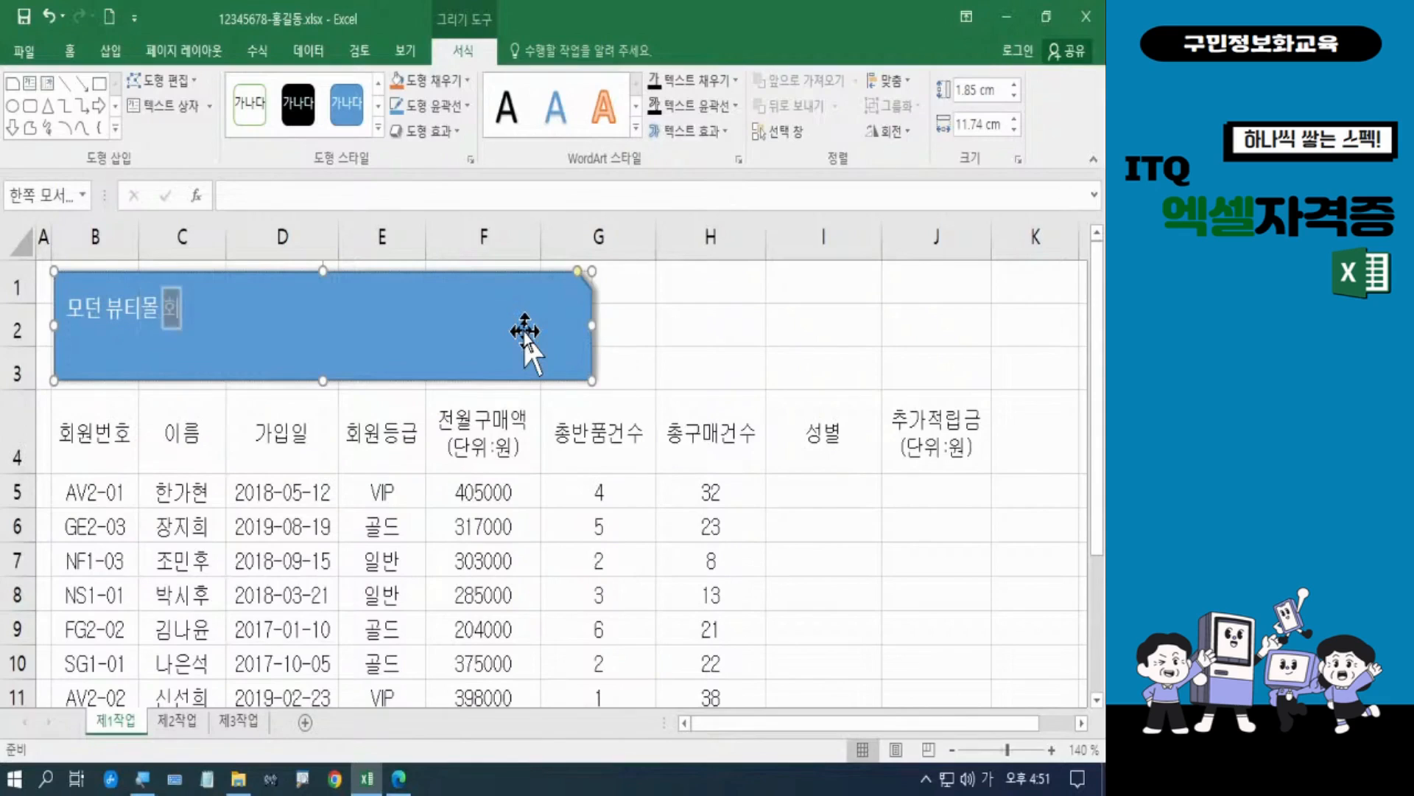
text(원등)
key(BackSpace)
key(BackSpace)
text(등급ㄱ)
text(관리)
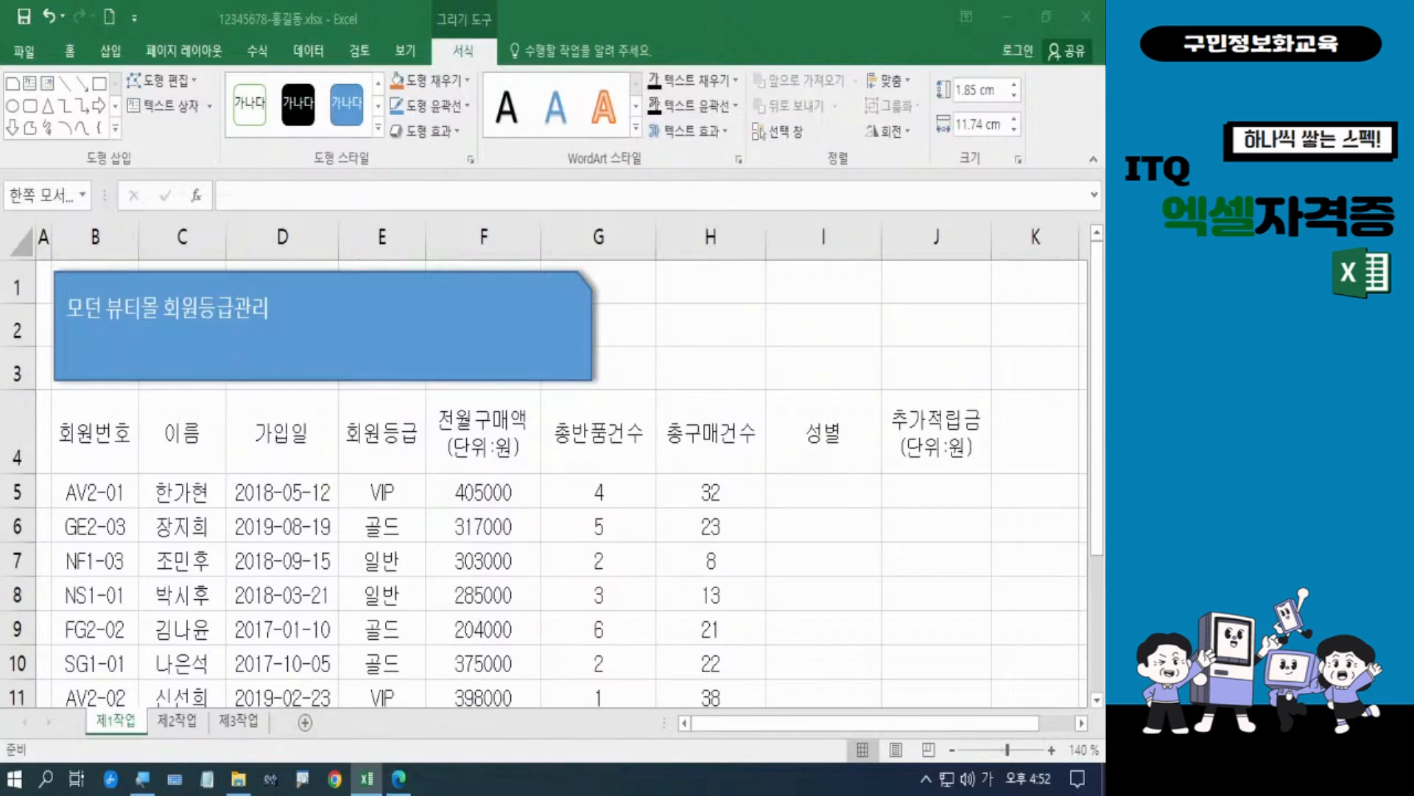
Try to set the title text to 굴림 at 24 pt with the text cursor placed inside the snipped-corner shape
click(543, 366)
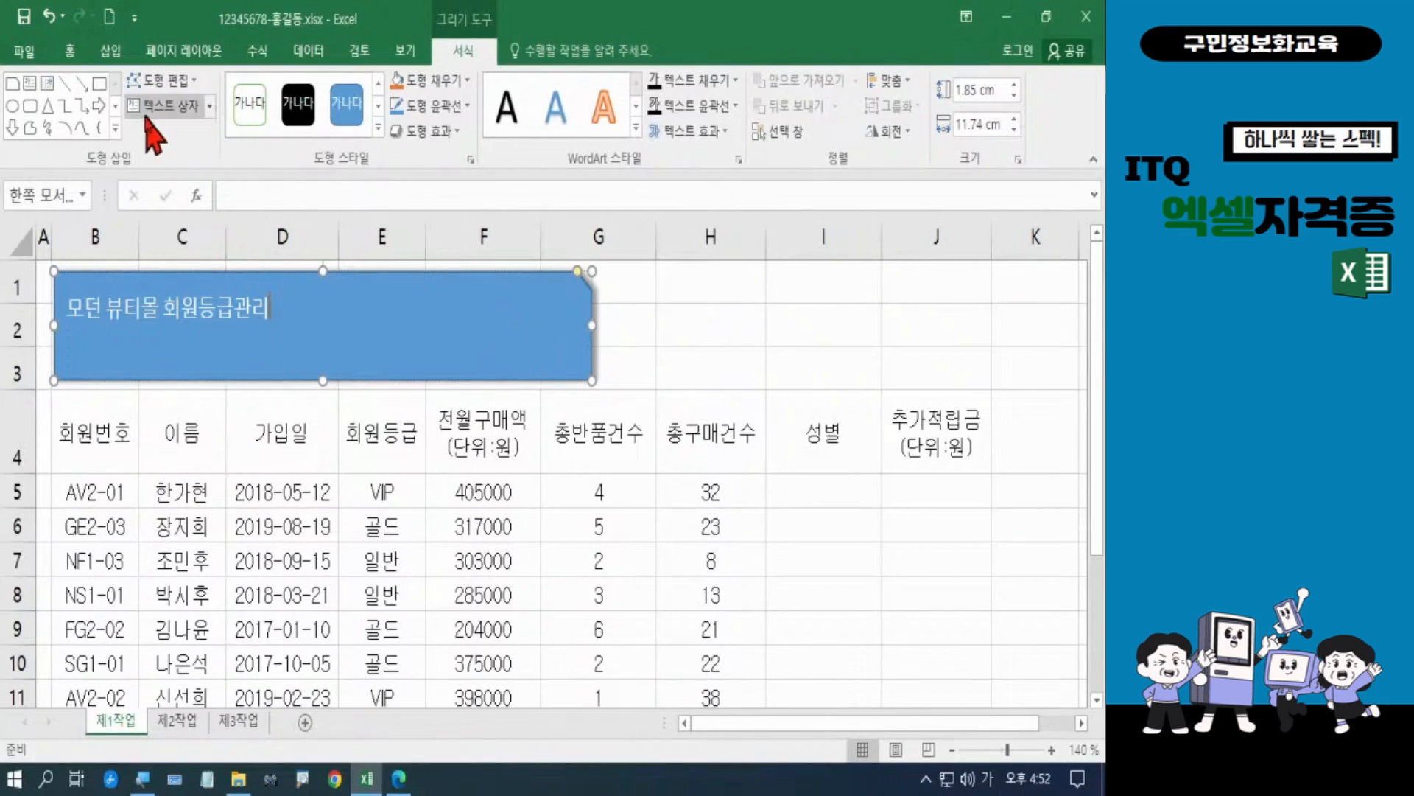
click(70, 54)
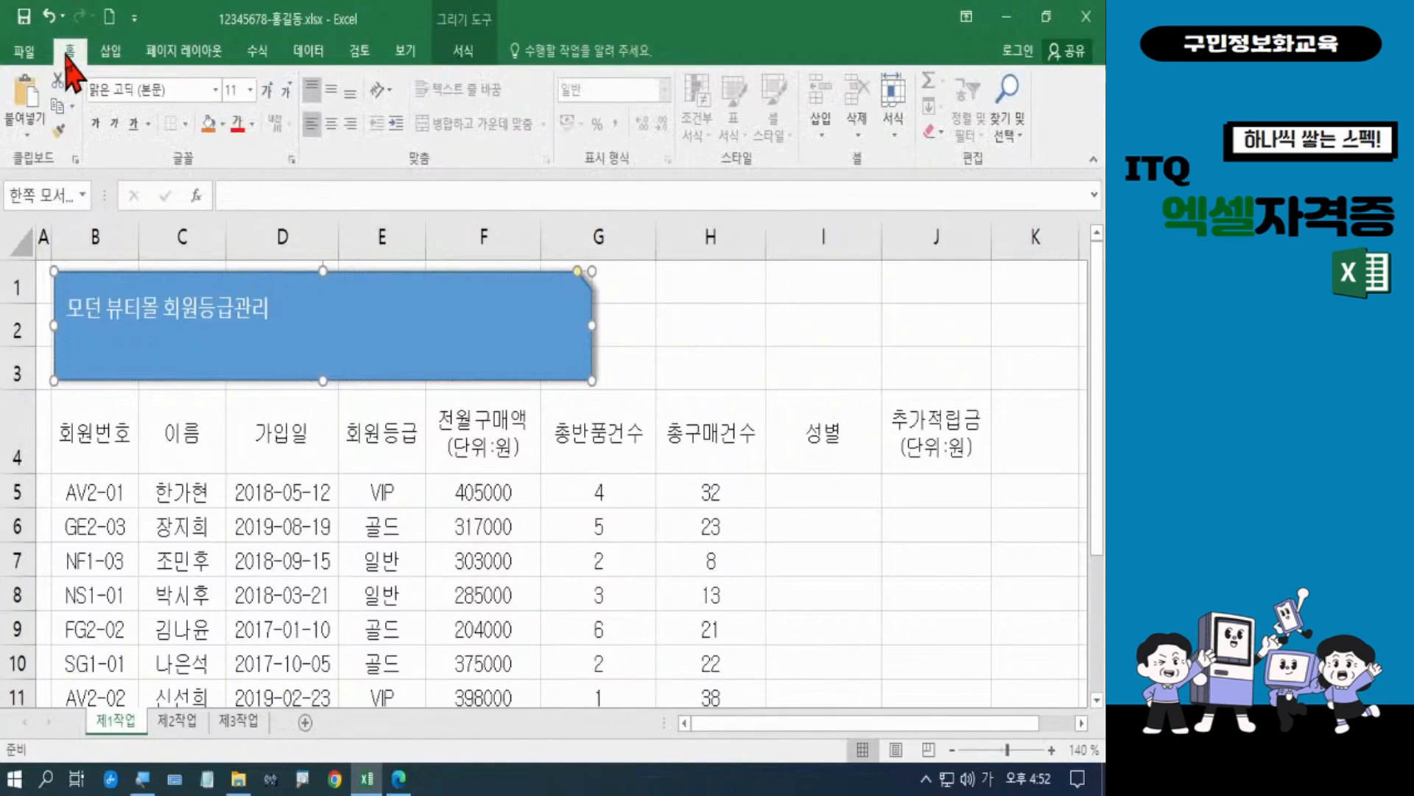
click(171, 90)
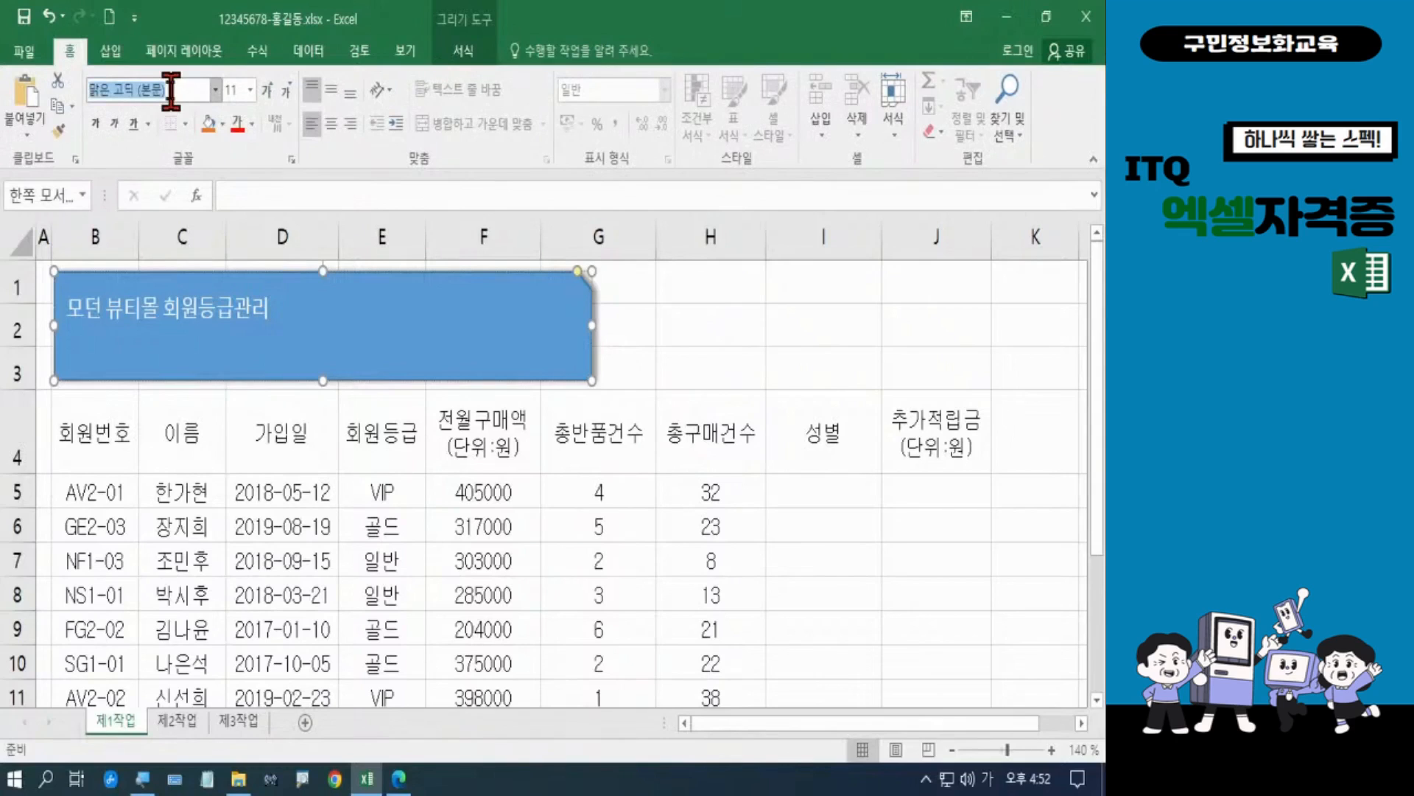
text(굴림)
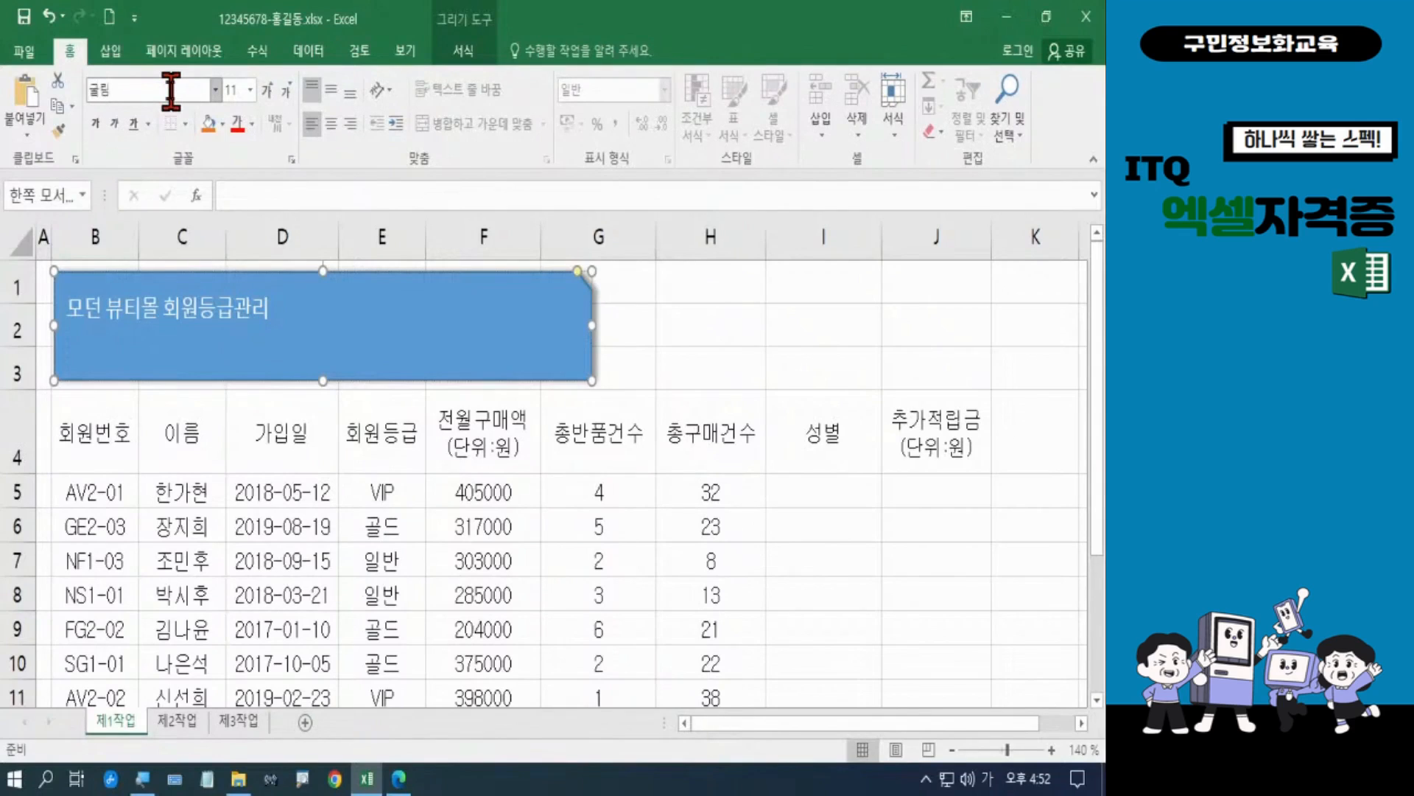
key(Return)
click(234, 90)
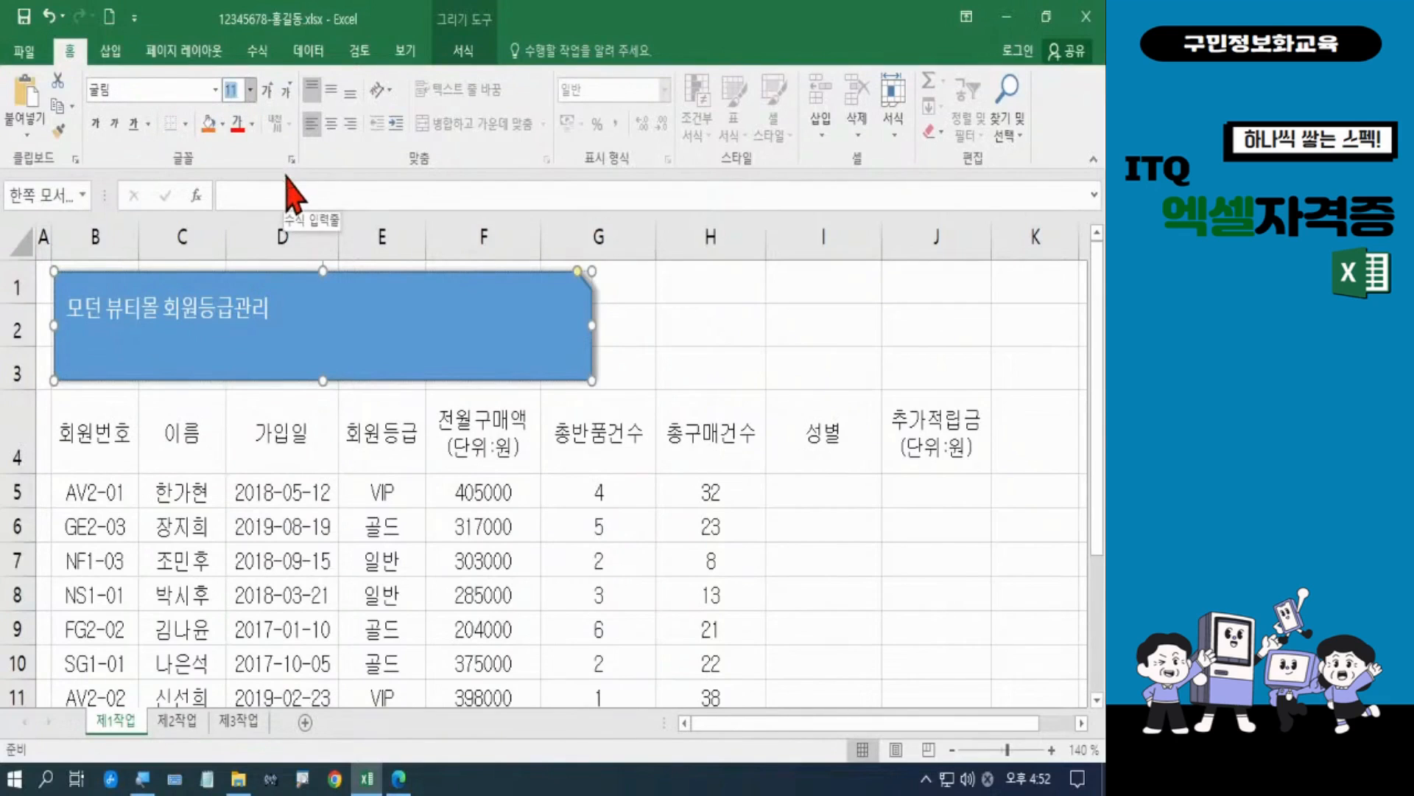
text(24)
key(Return)
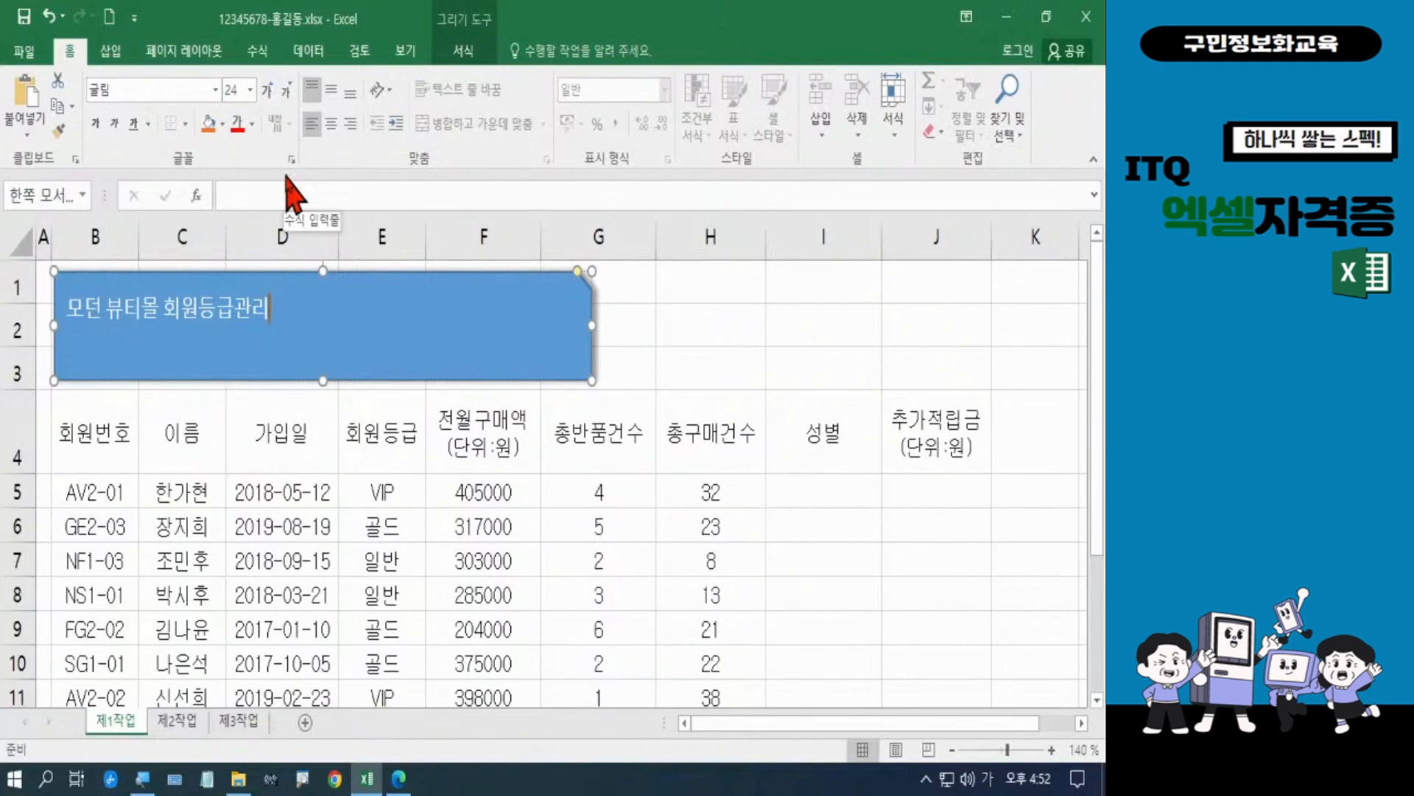
Select the snipped-corner shape as a whole and set its title text to 굴림, 24 pt
click(292, 271)
click(174, 90)
text(굴림)
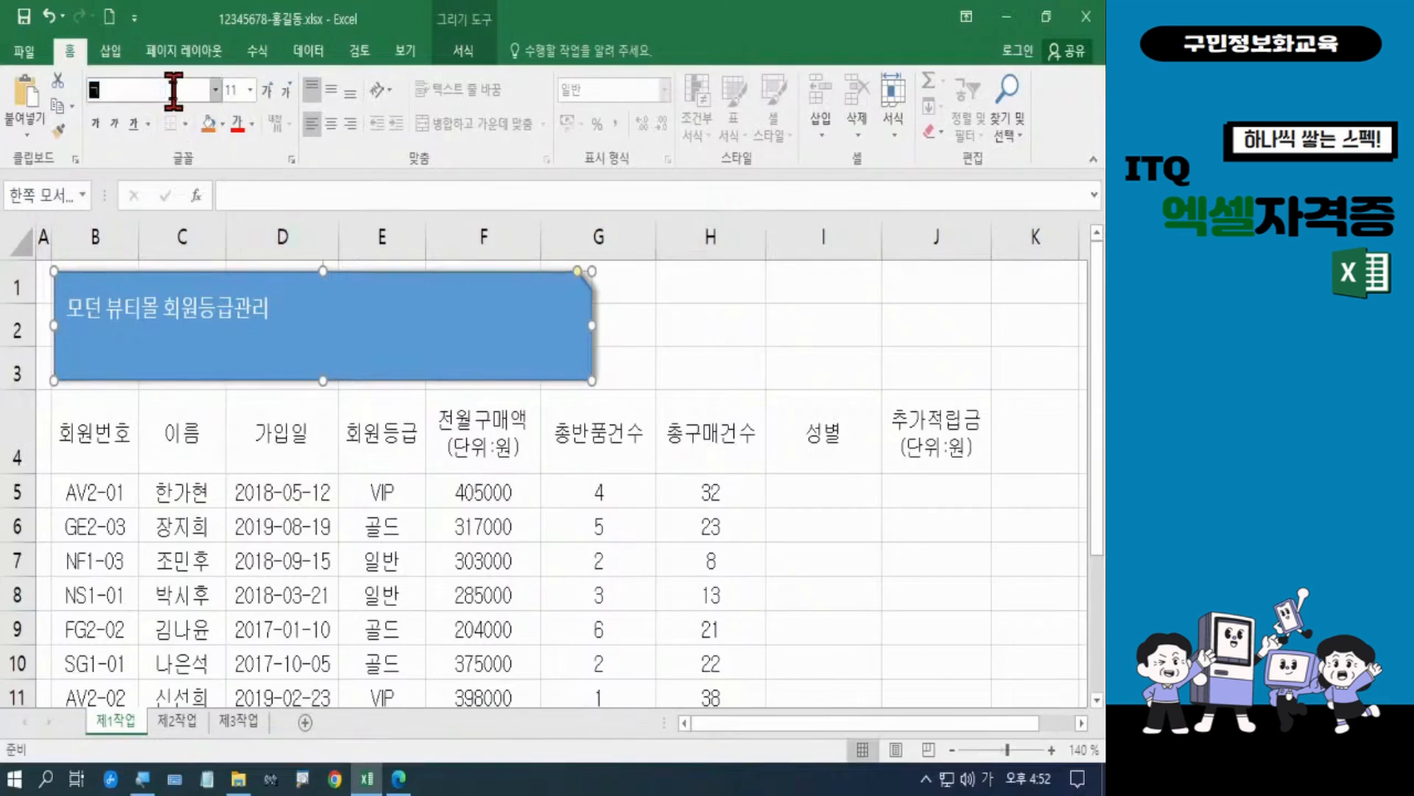
key(Return)
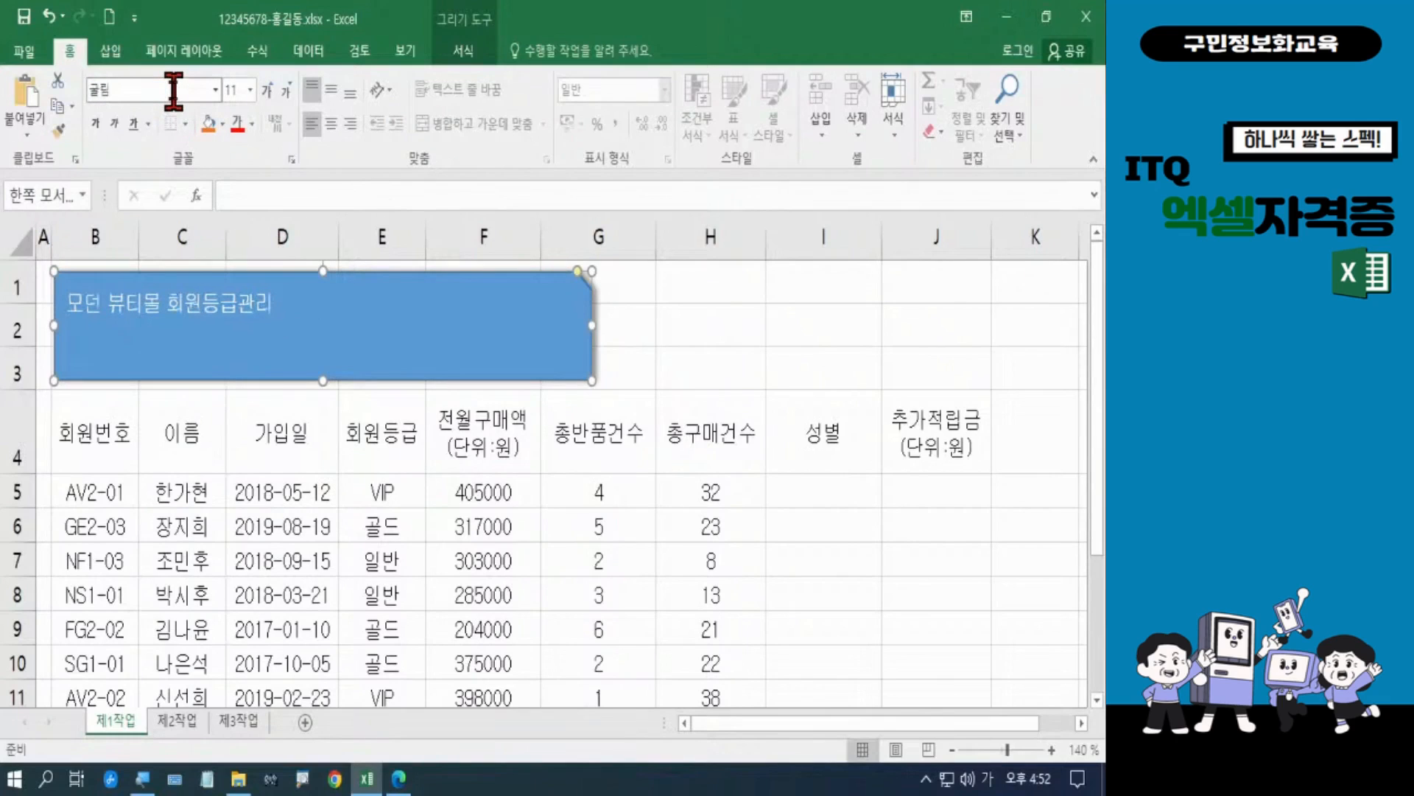
click(234, 90)
text(24)
key(Return)
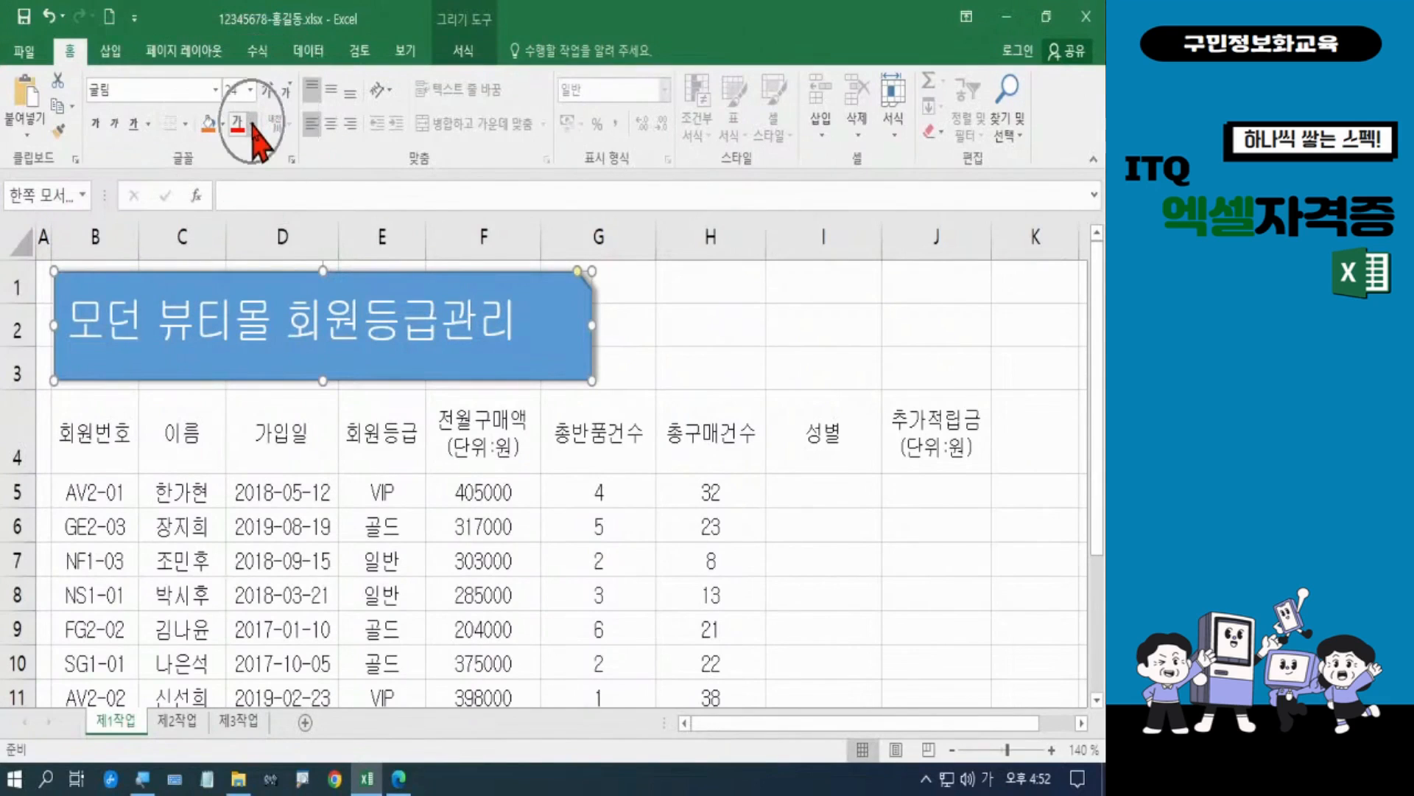
Color the title text black and center it both vertically and horizontally within the shape
click(253, 124)
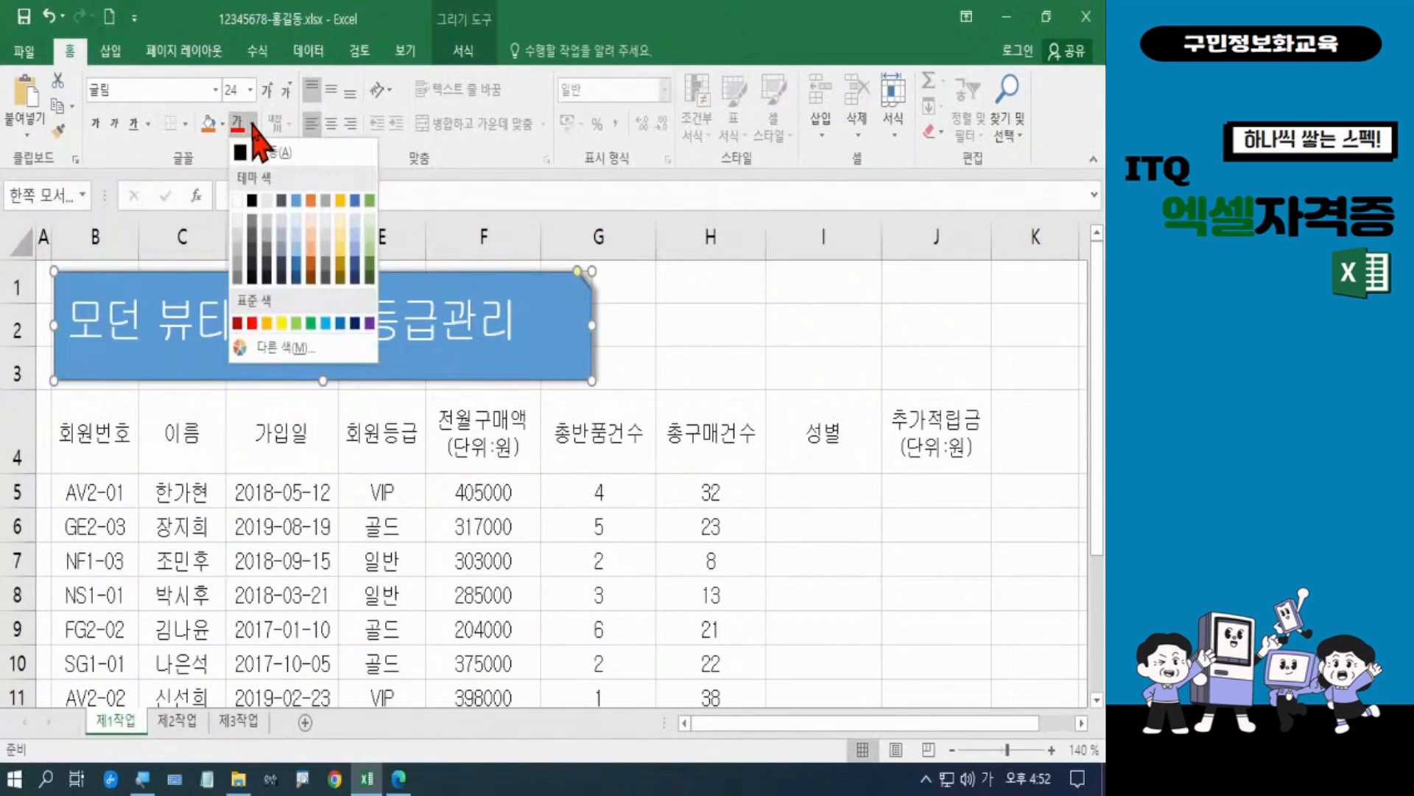
click(252, 200)
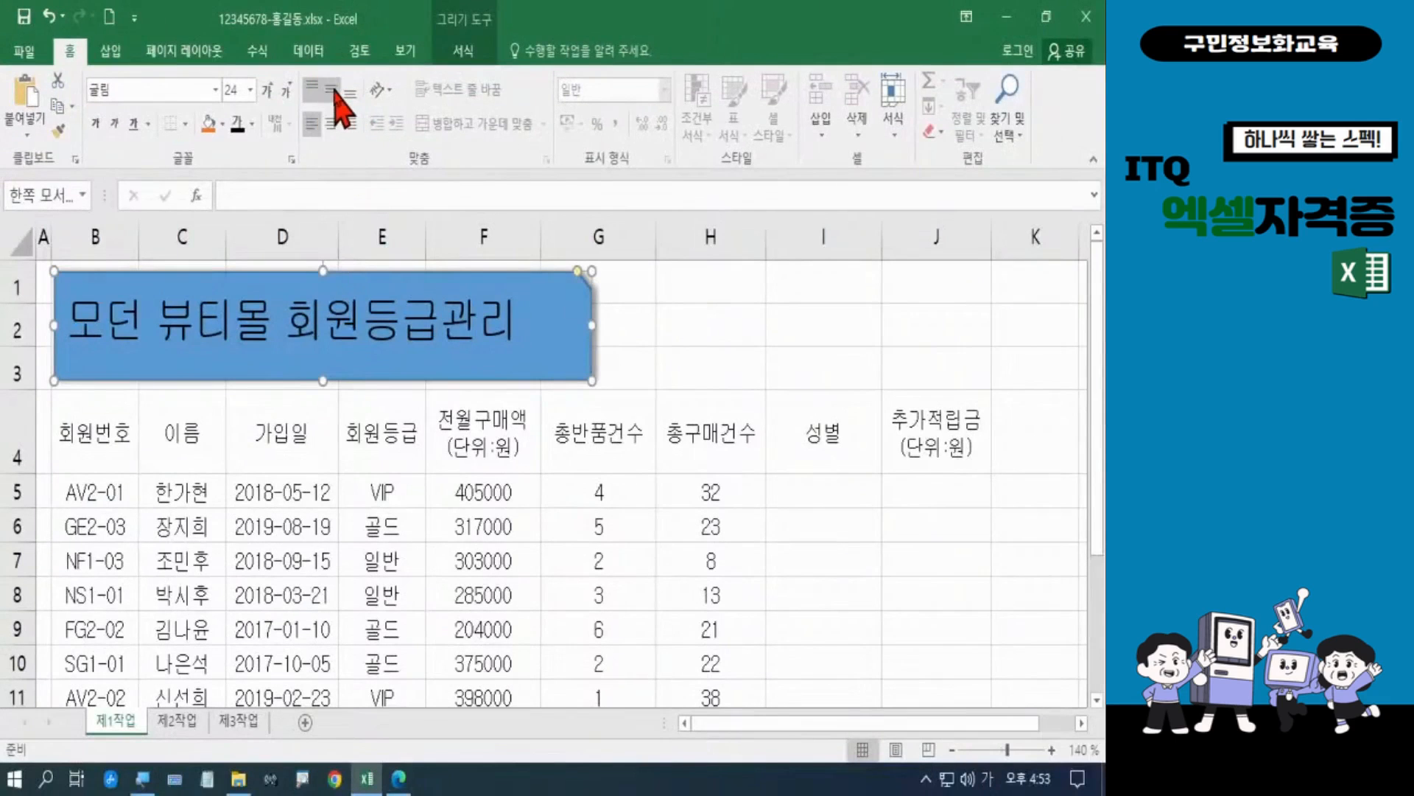
click(478, 176)
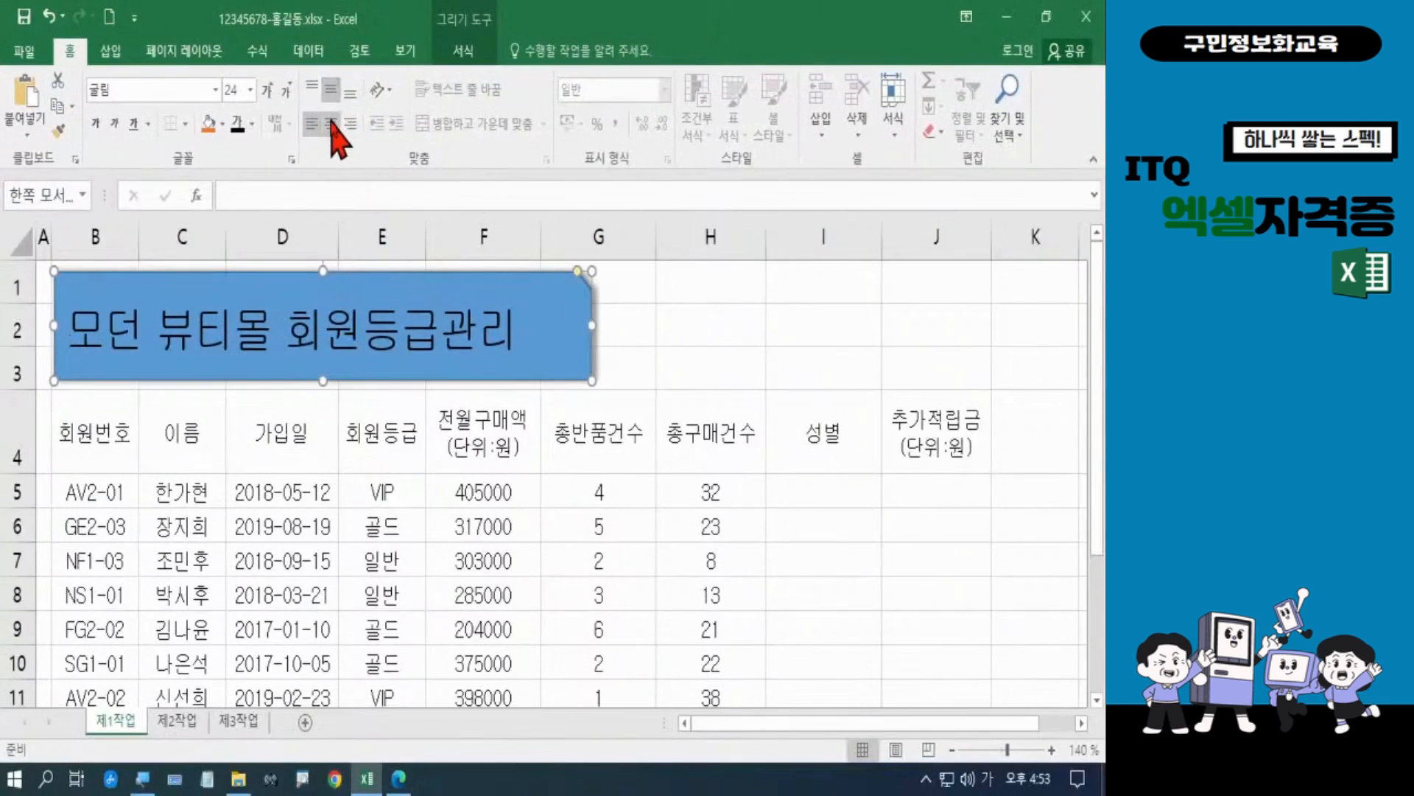
click(331, 123)
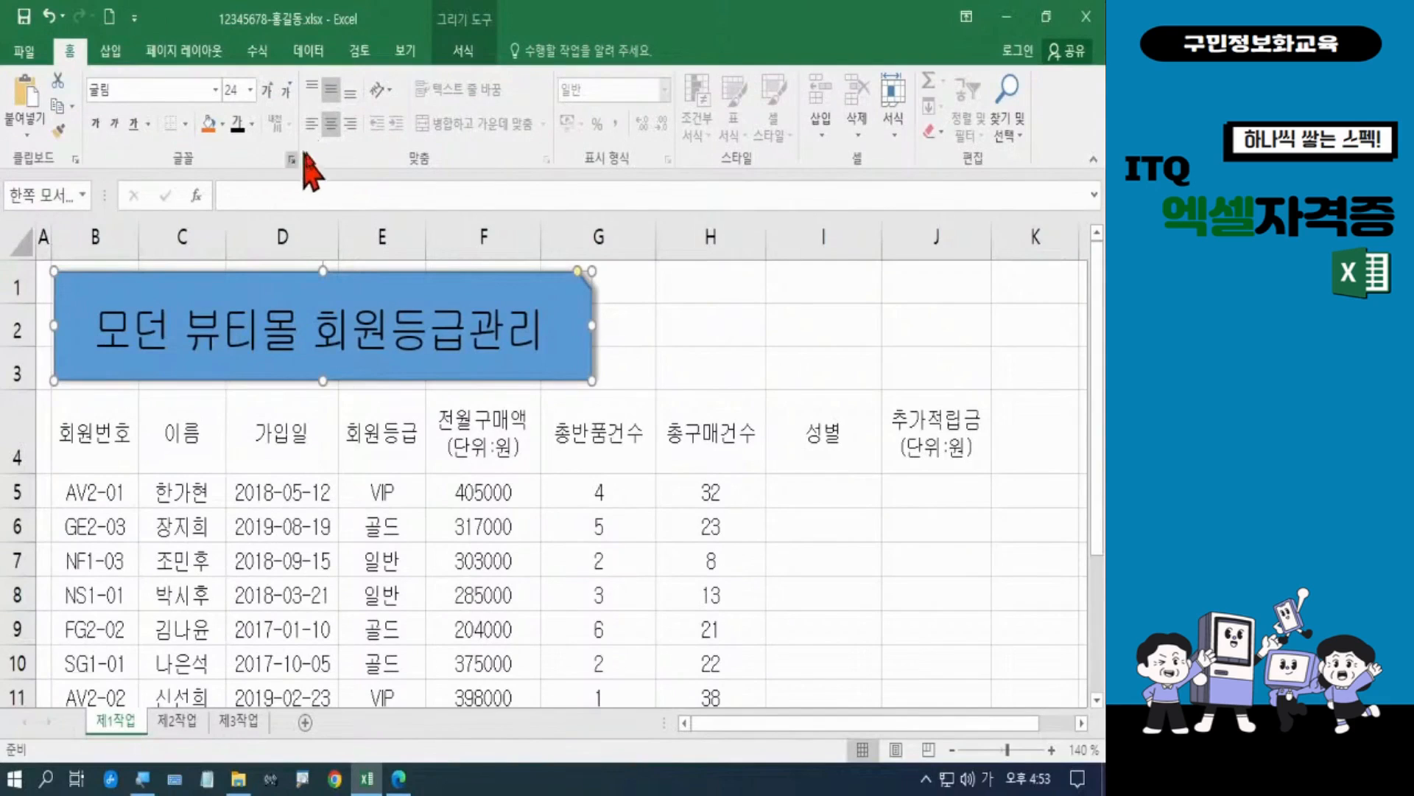
Fill the title shape with standard yellow and make its title text bold
click(462, 51)
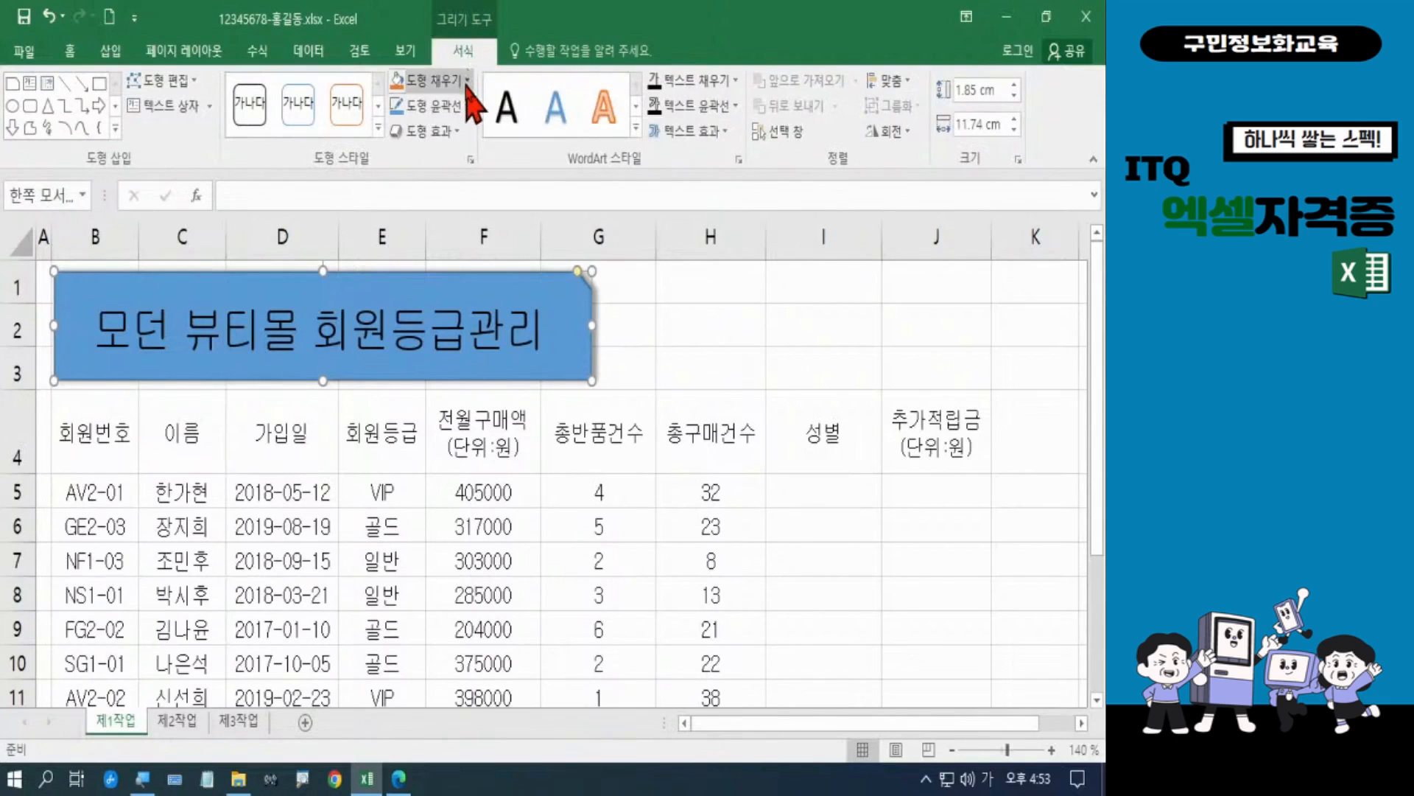
click(466, 83)
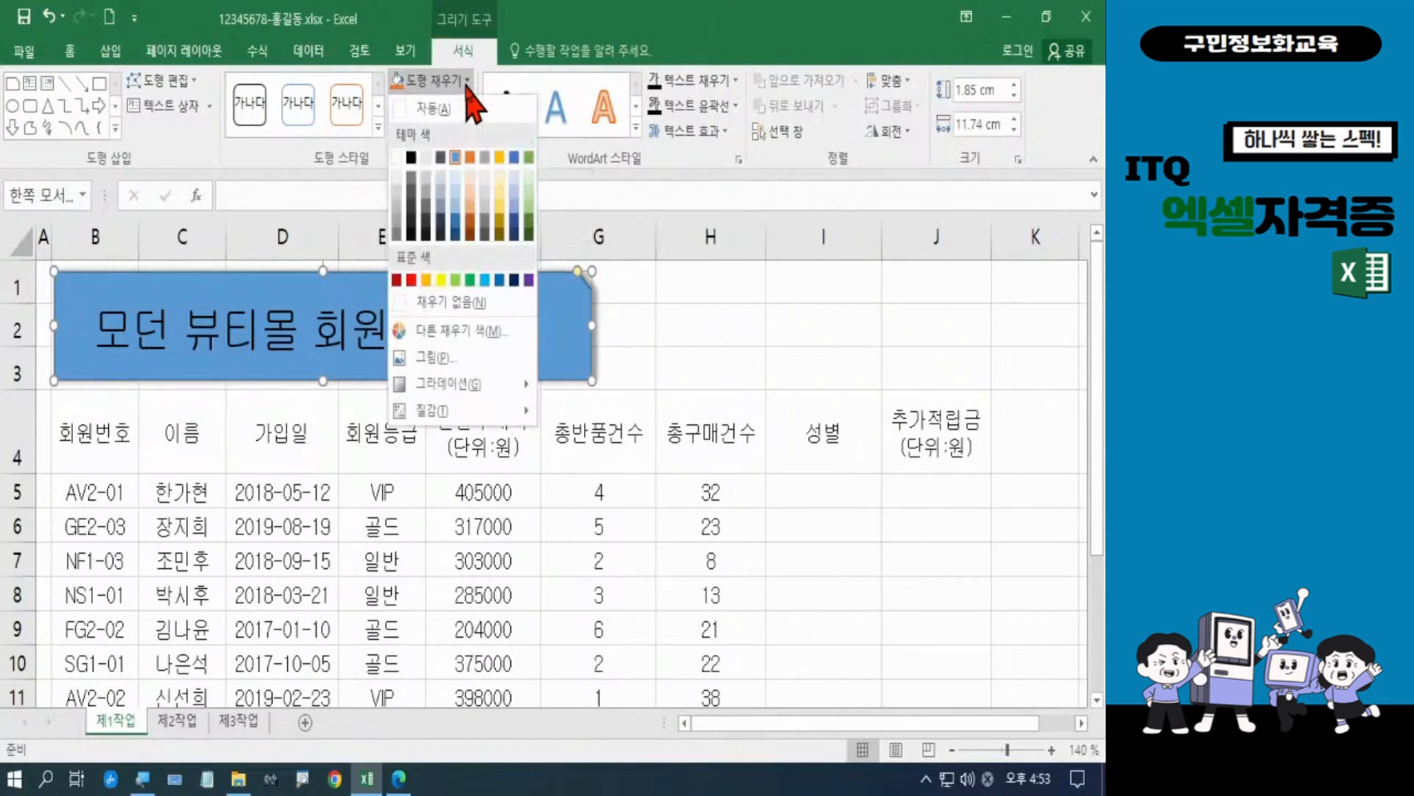
click(440, 280)
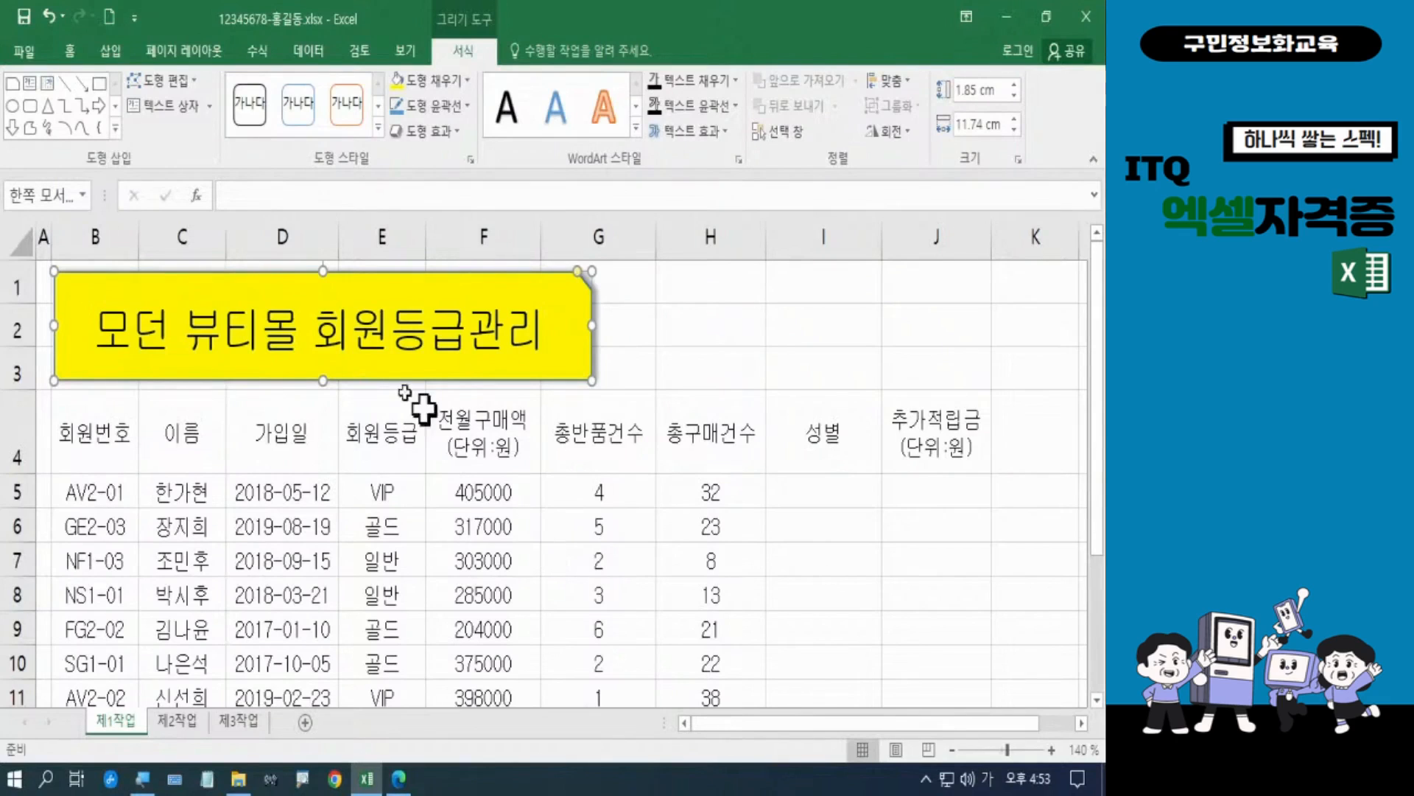
click(69, 51)
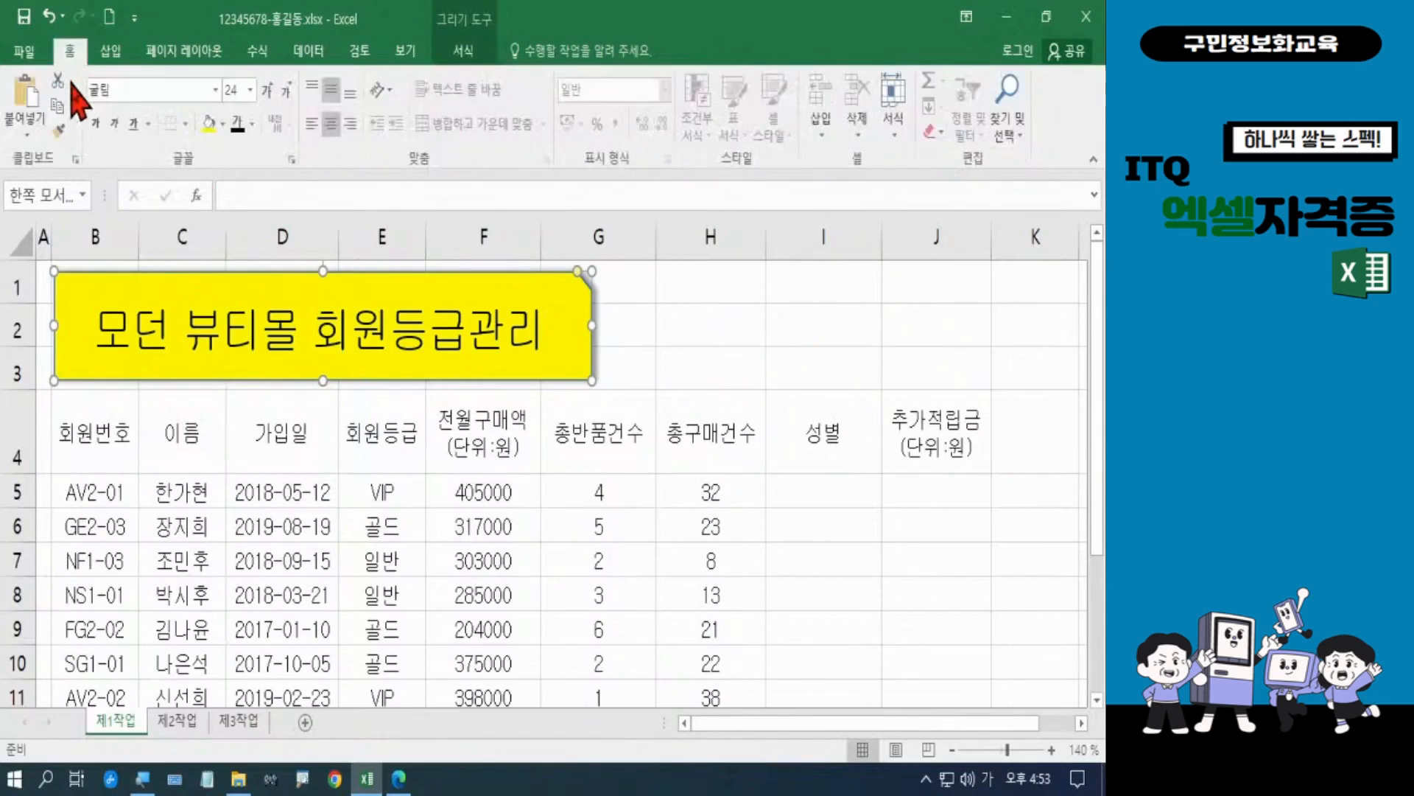
click(95, 124)
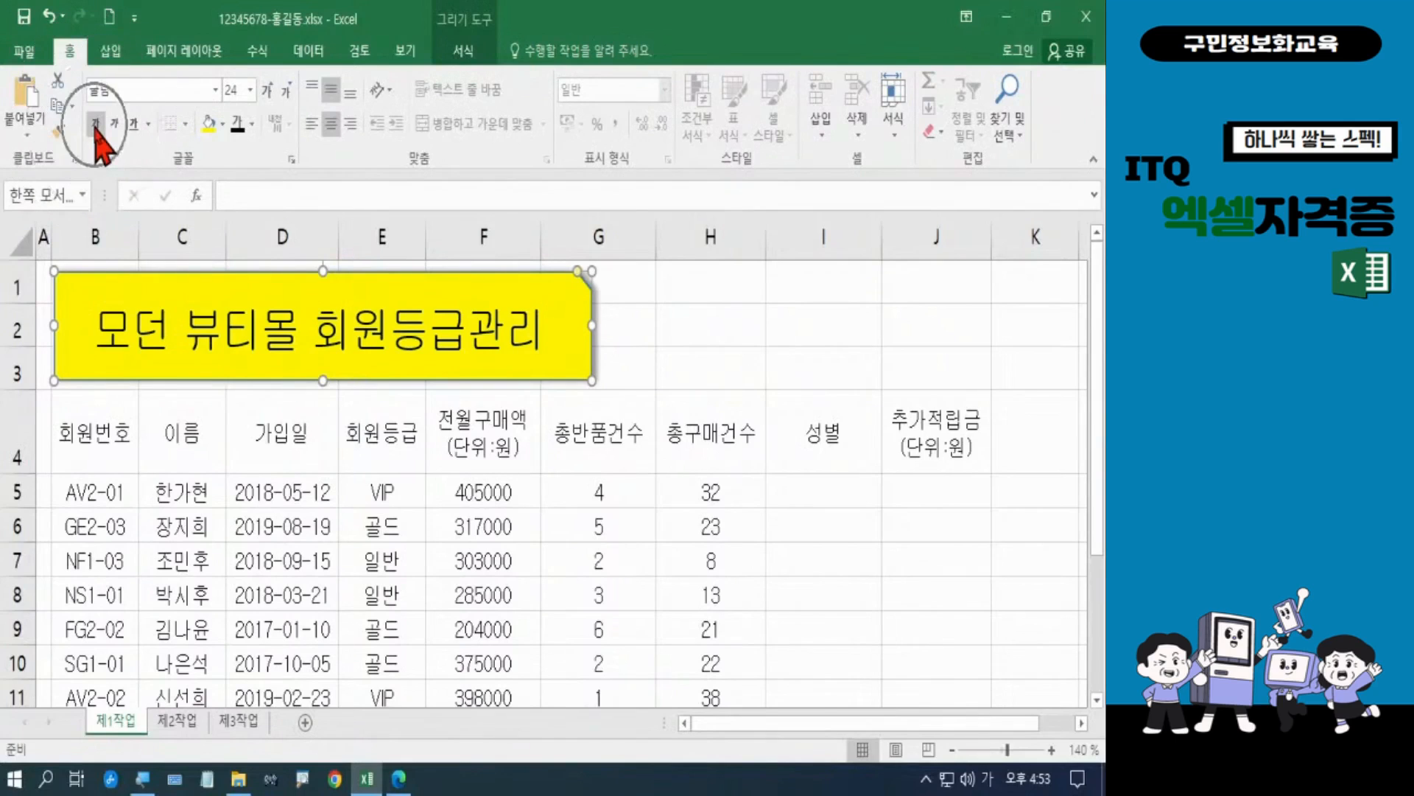
click(96, 124)
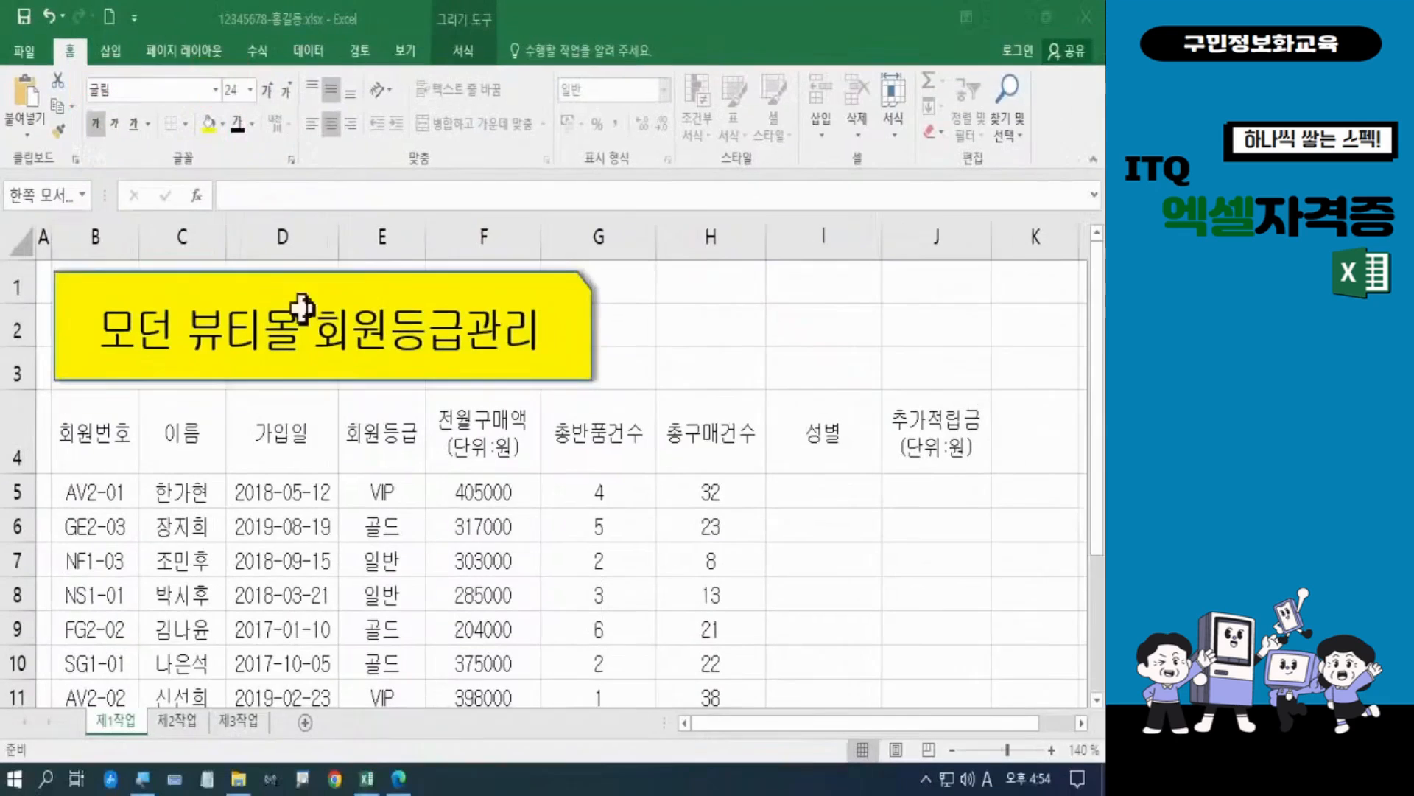
Review the title shape's outer shadow presets, including Offset Right (오프셋 오른쪽), and deselect the shape without changing the shadow
click(302, 308)
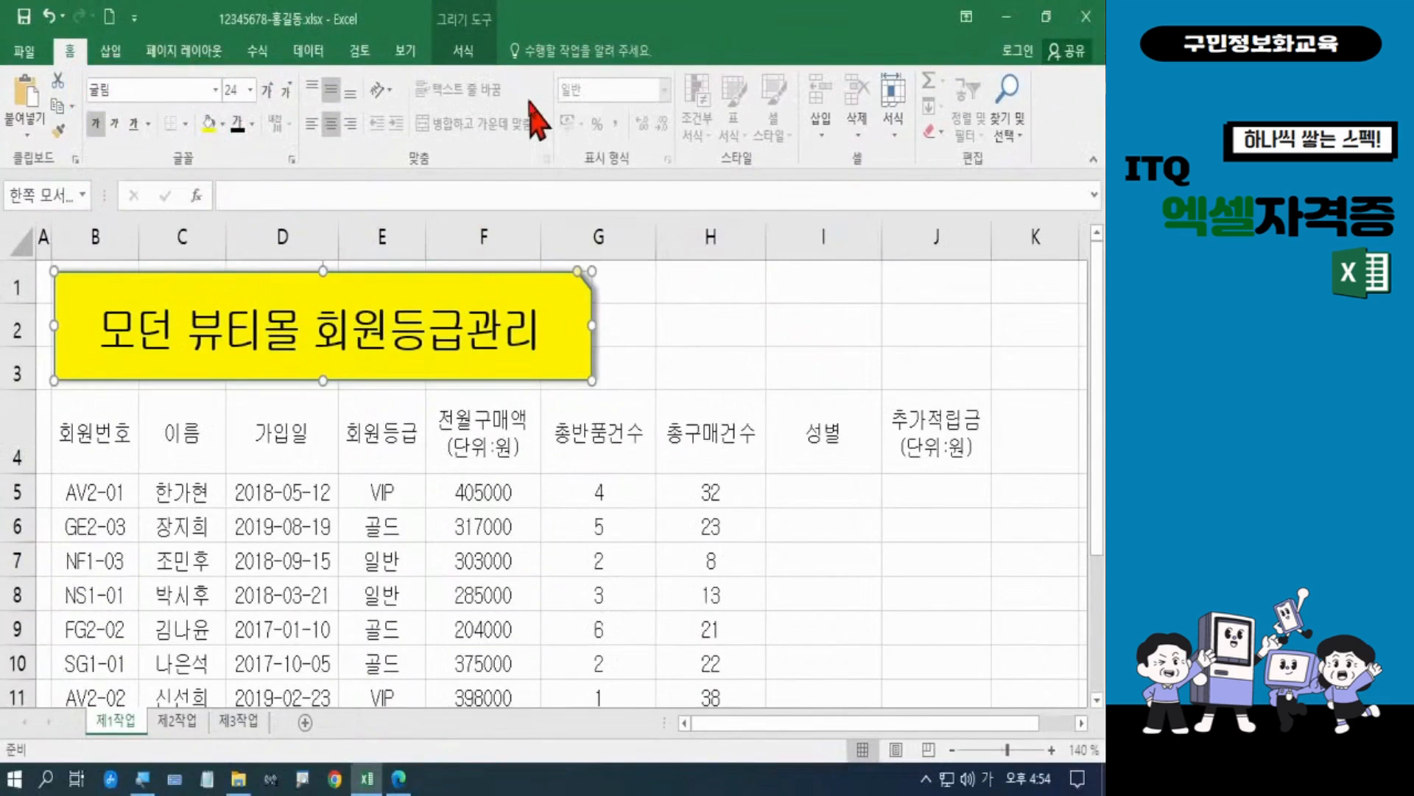
click(463, 51)
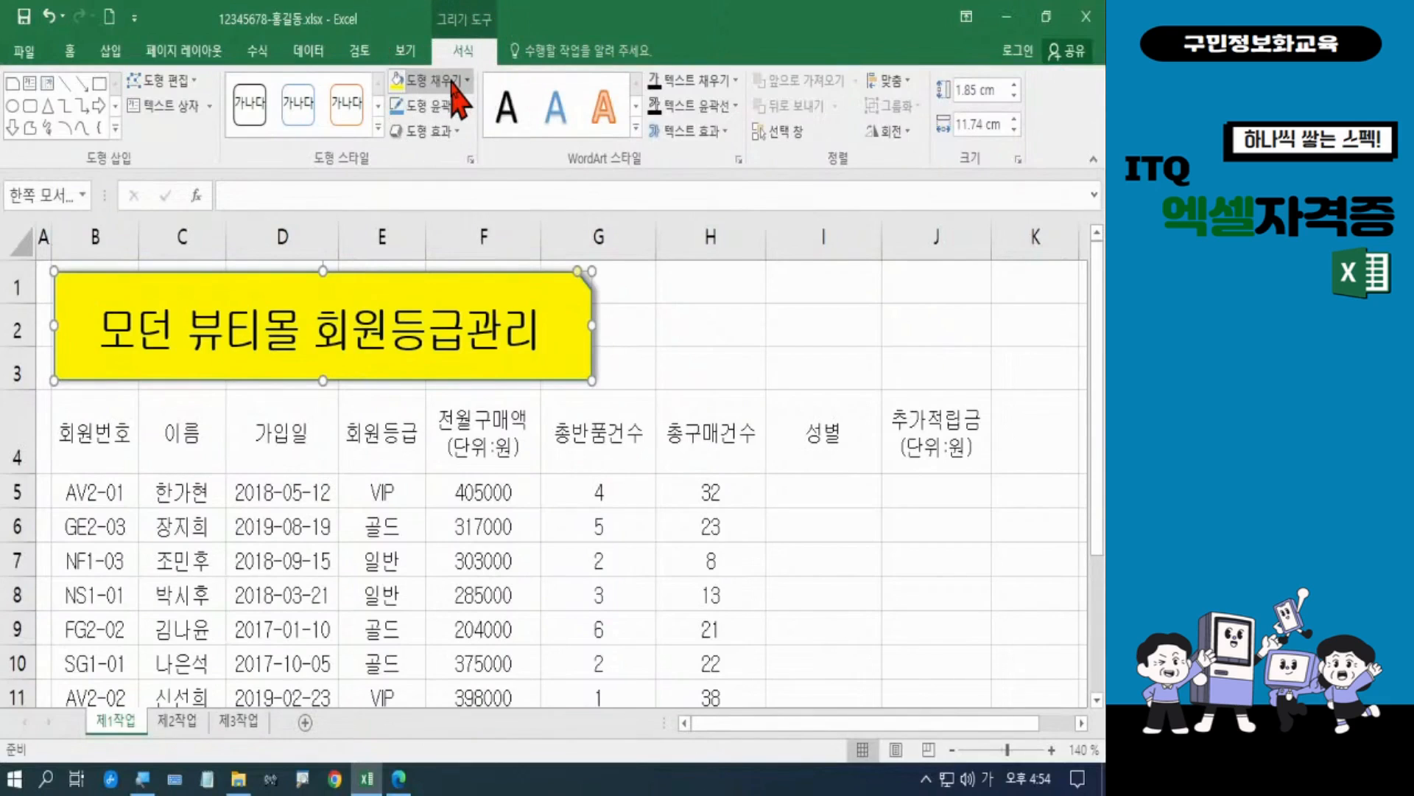
click(445, 133)
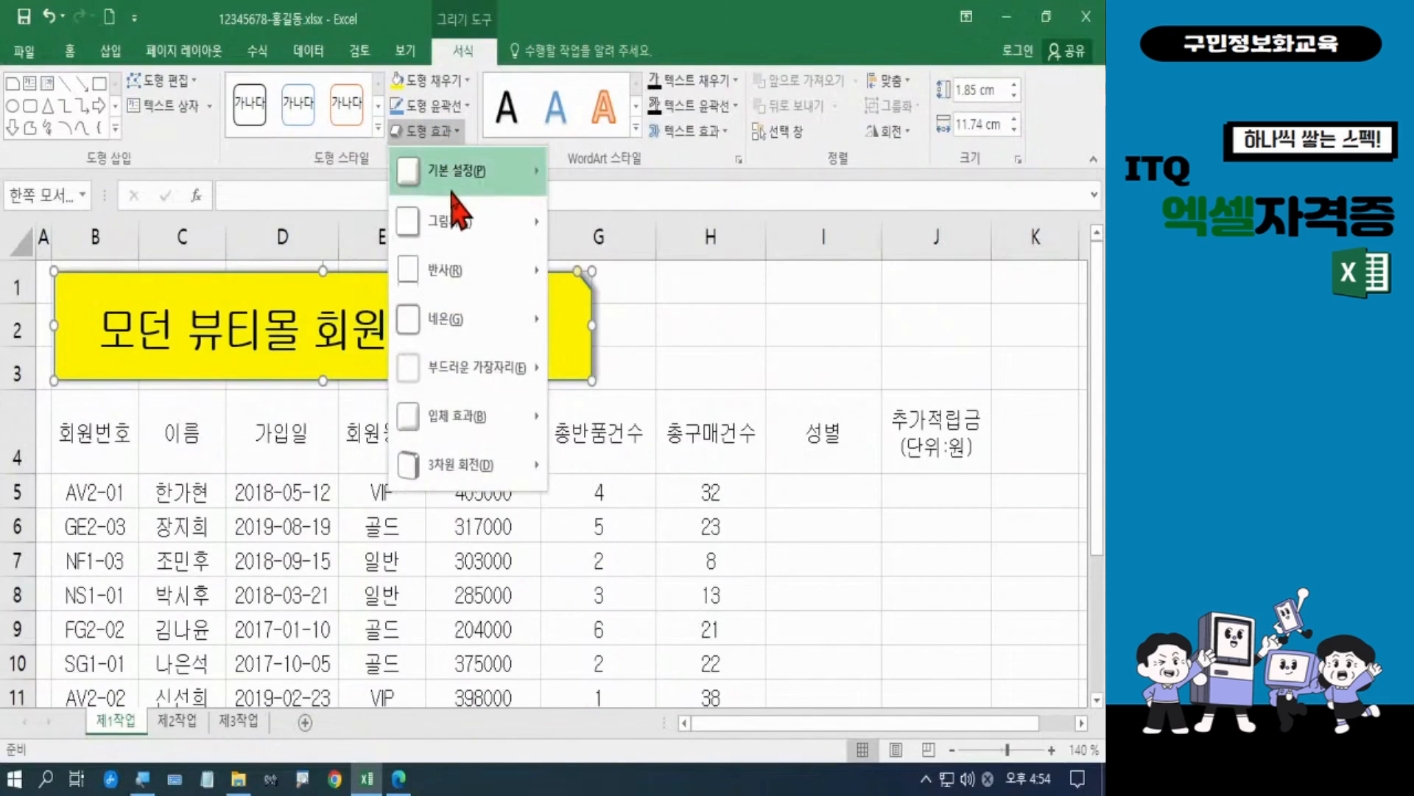
mouse_move(463, 221)
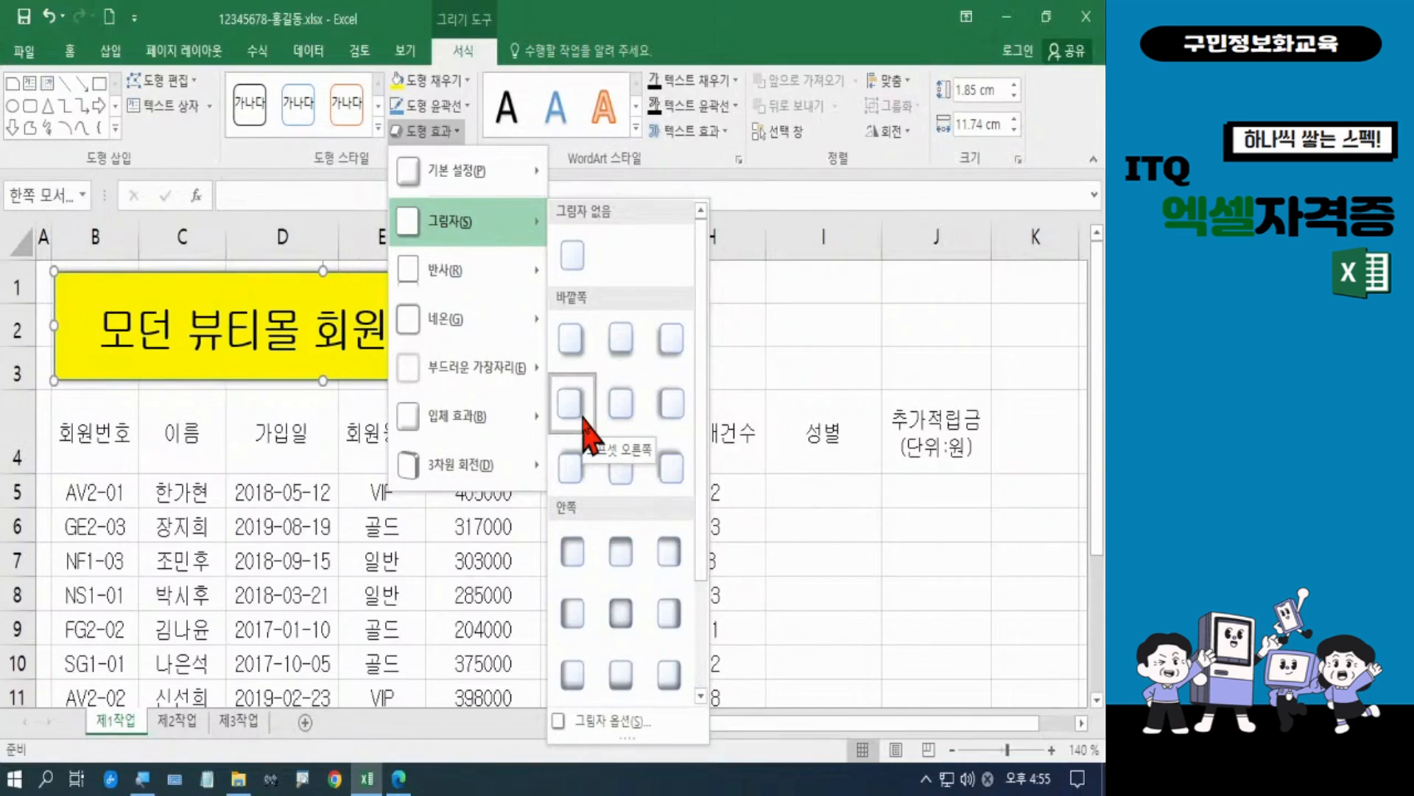
click(775, 369)
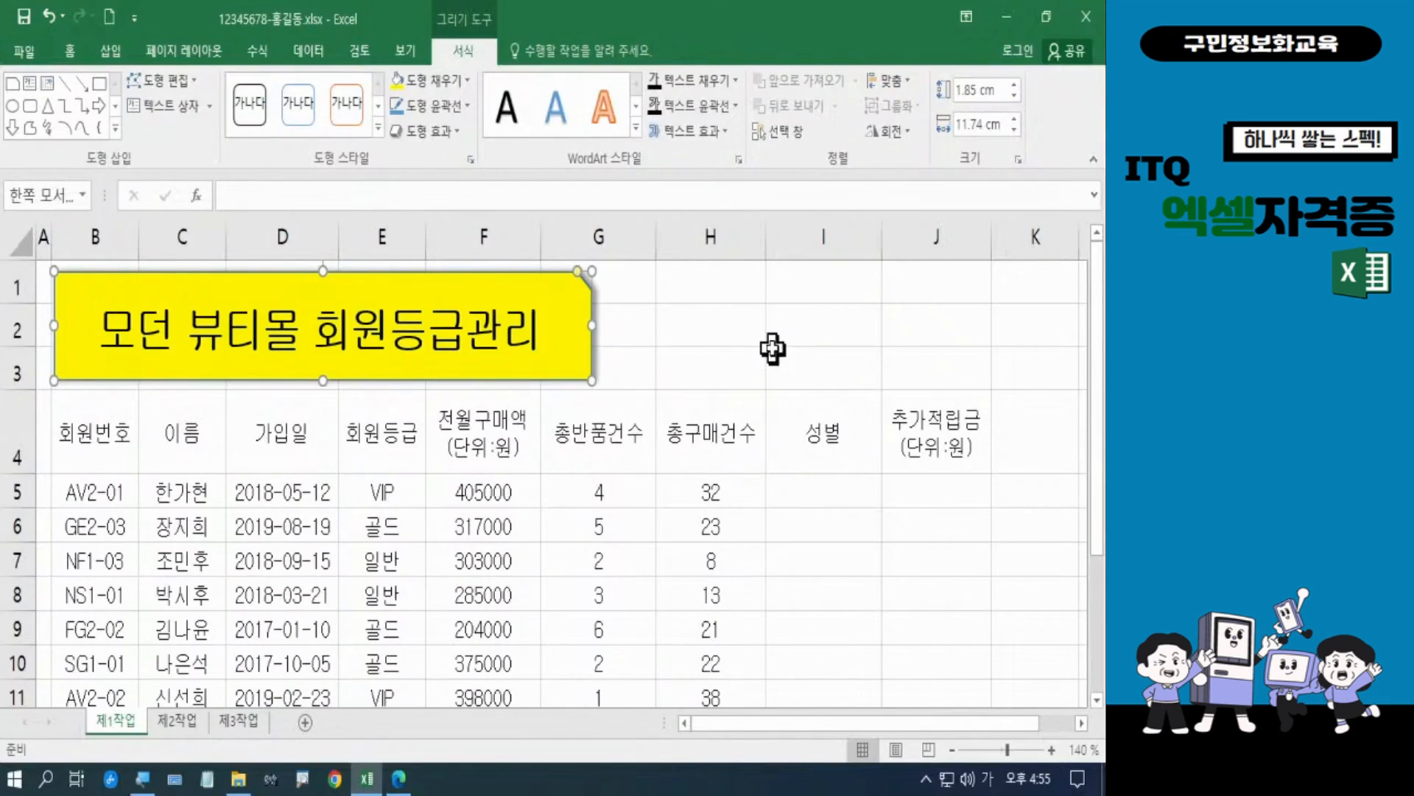
click(812, 541)
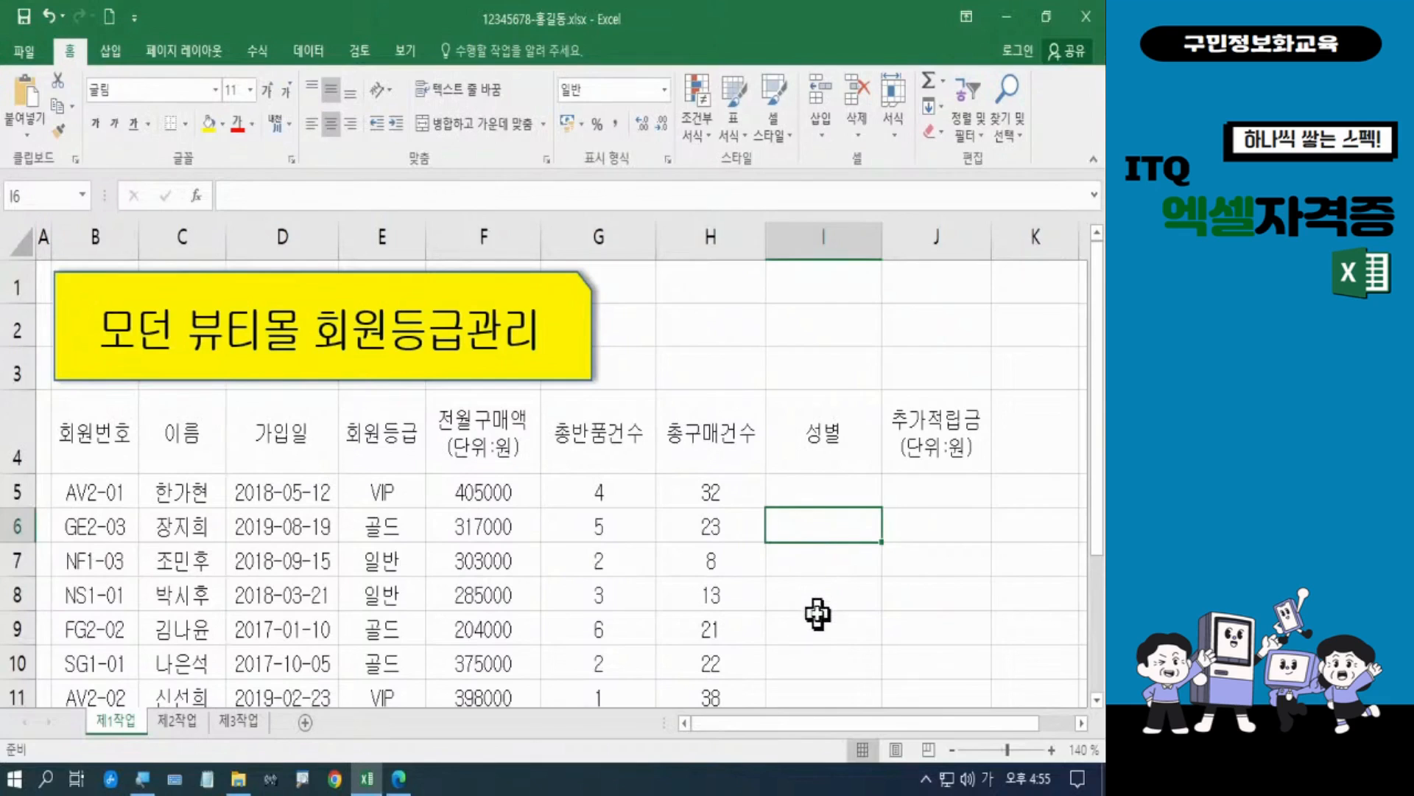
Zoom the 제1작업 sheet out to 120% and select empty cell L20 outside the member table
drag(826, 723, 899, 723)
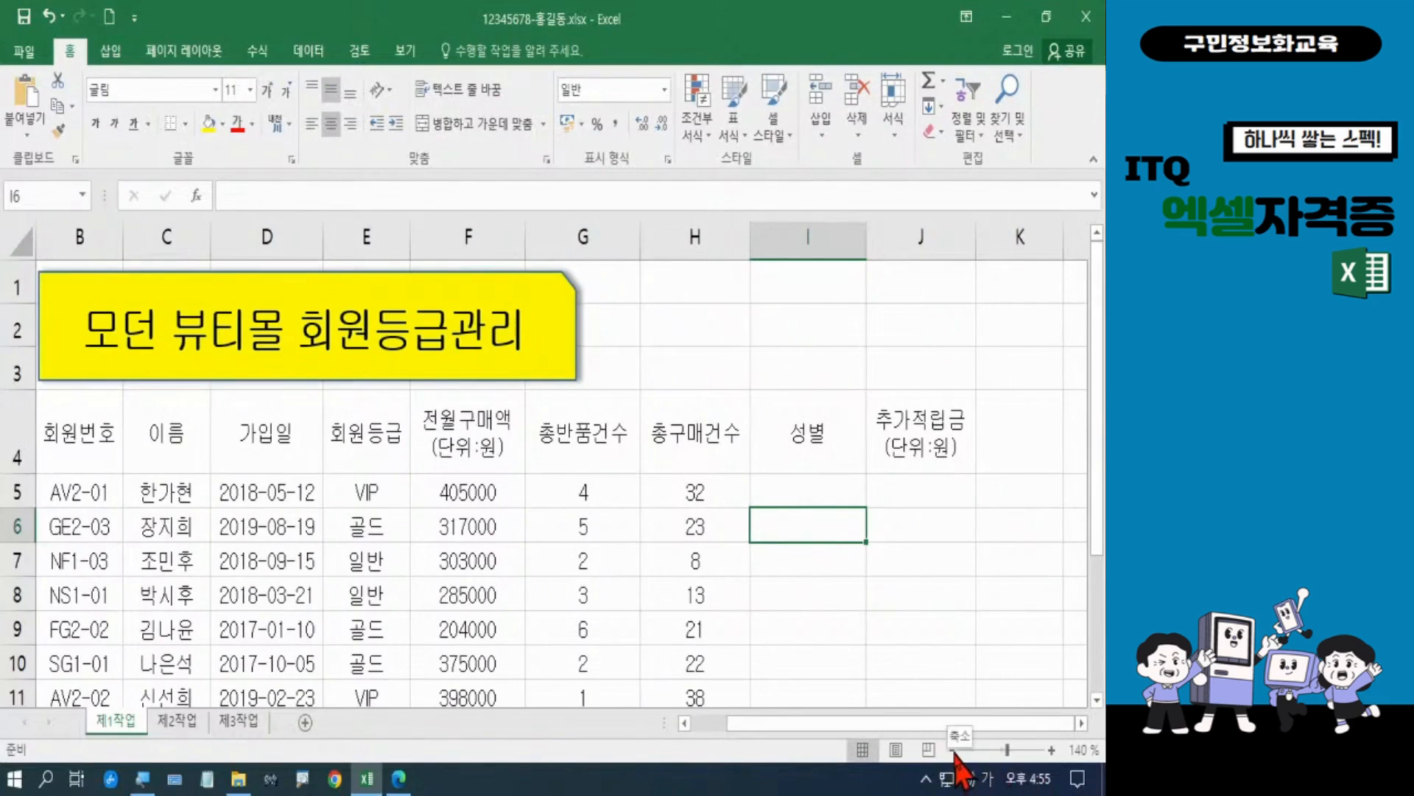
click(952, 749)
click(952, 749)
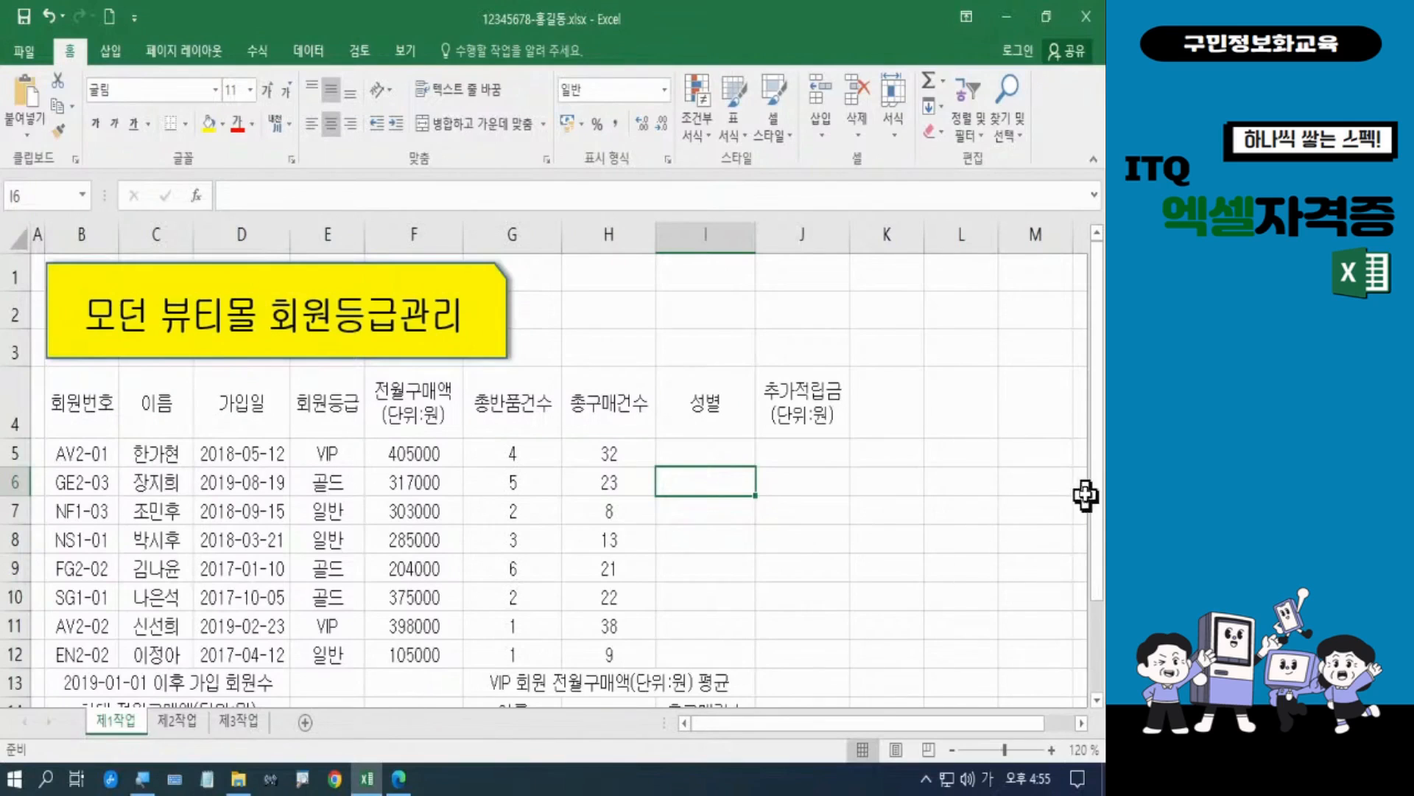
scroll(1101, 505, down, 2)
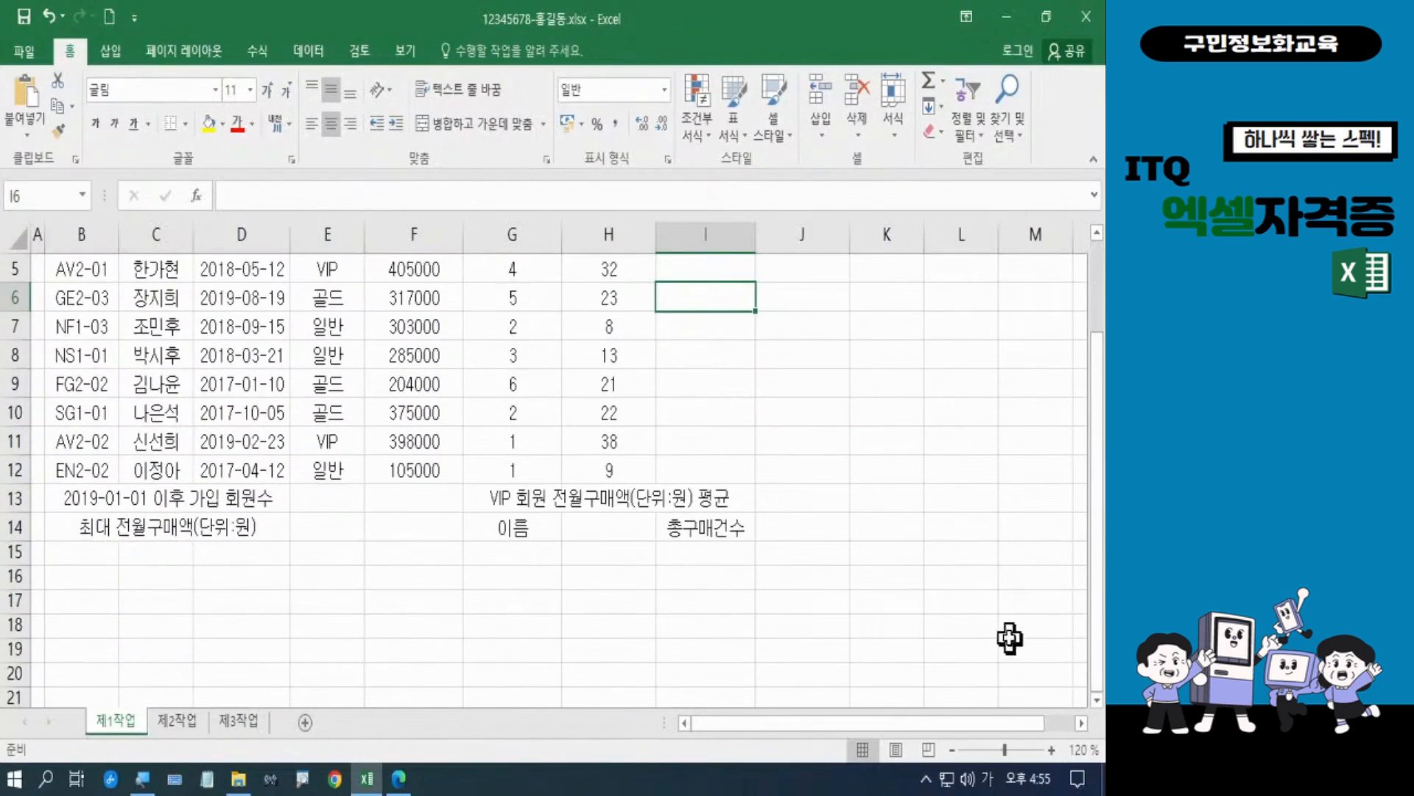
click(964, 679)
drag(969, 726, 1032, 724)
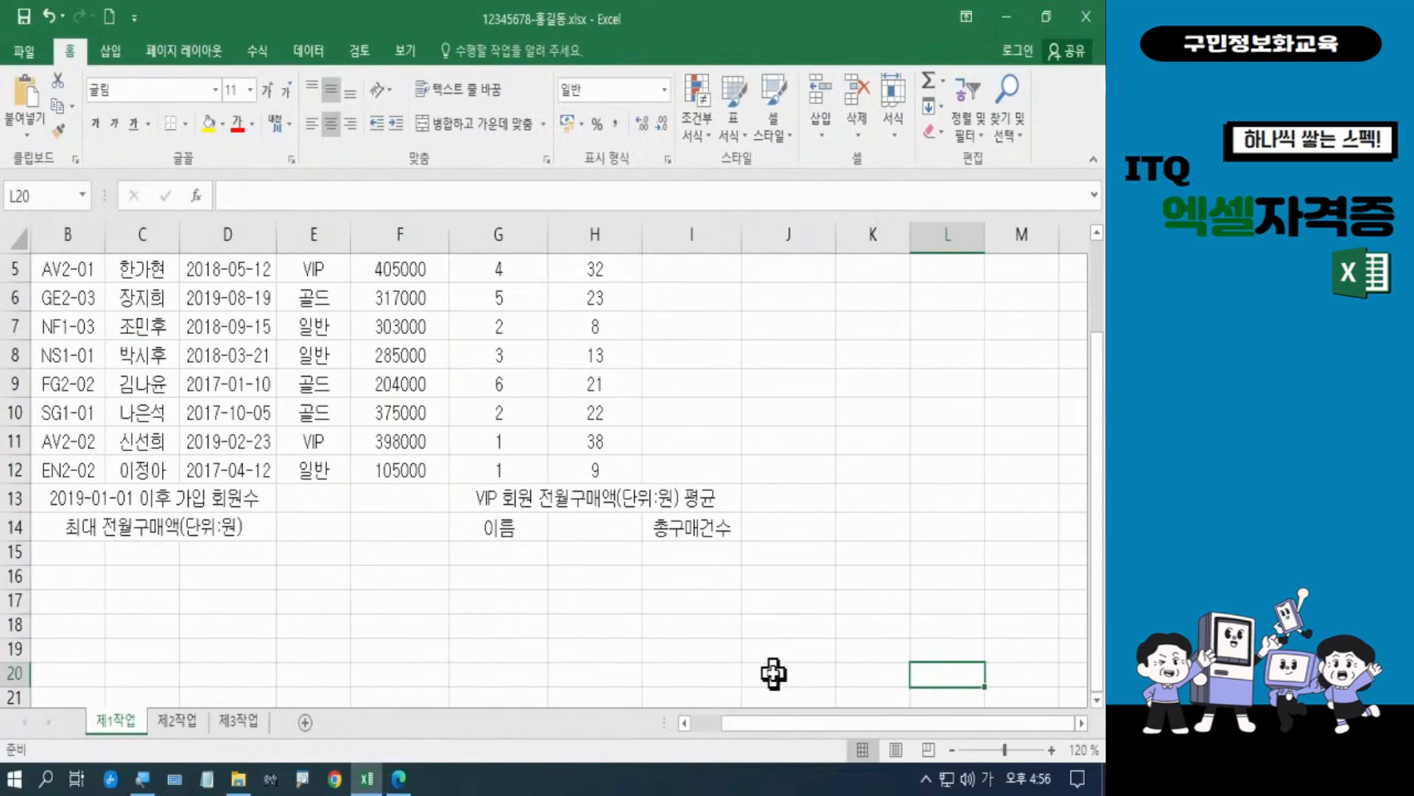
click(934, 671)
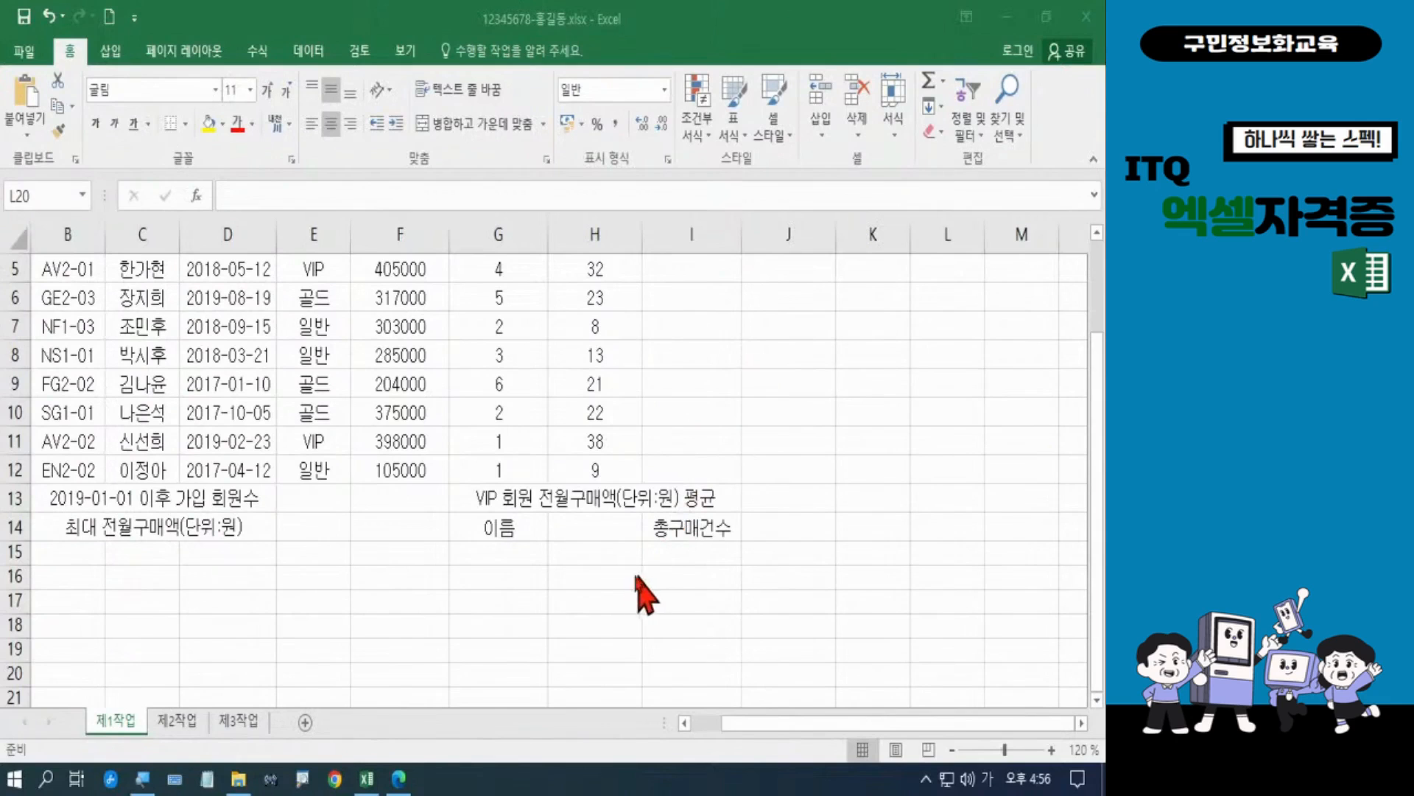
Switch to the exam PDF in Edge and read the condition about creating the approval box (결재란) and pasting it as a picture
click(399, 779)
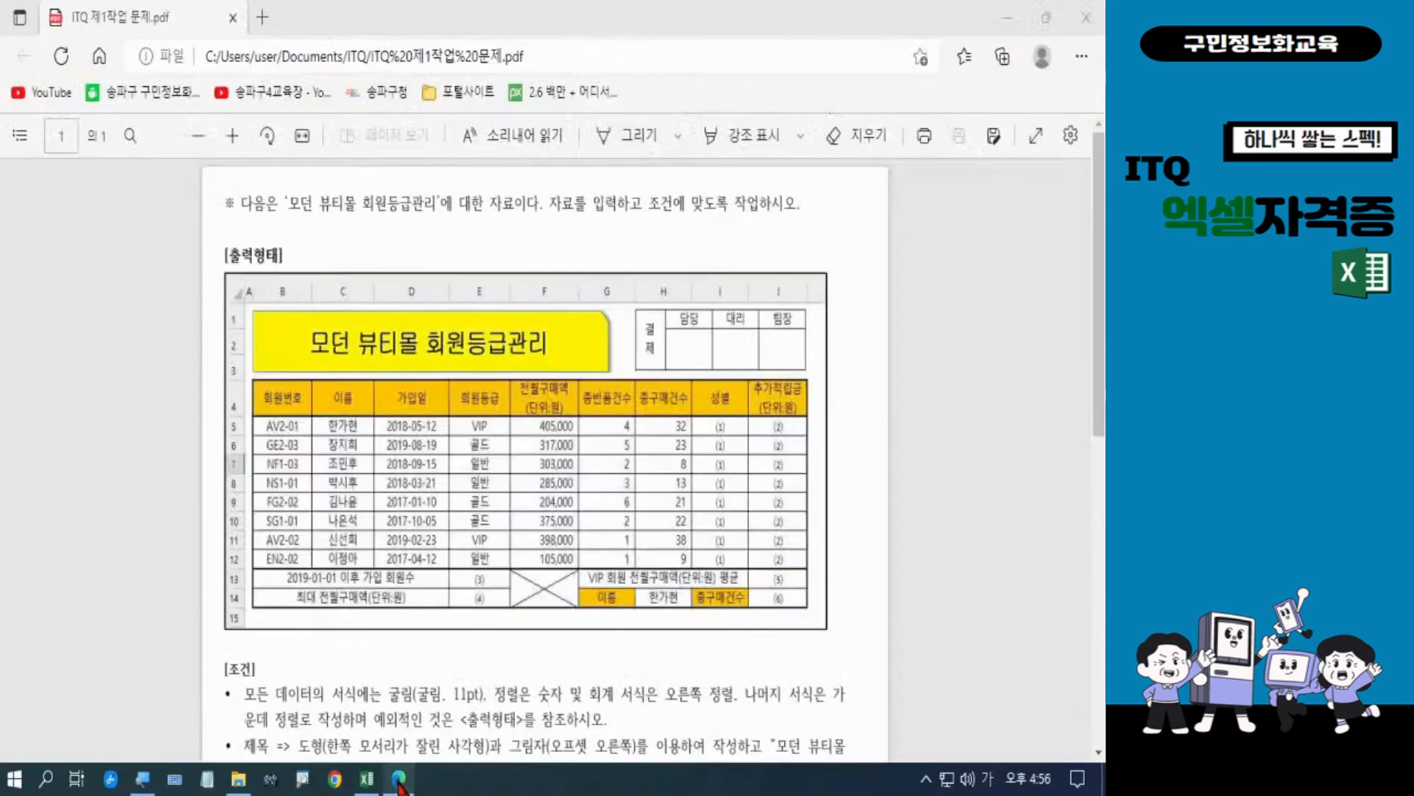
scroll(489, 508, down, 4)
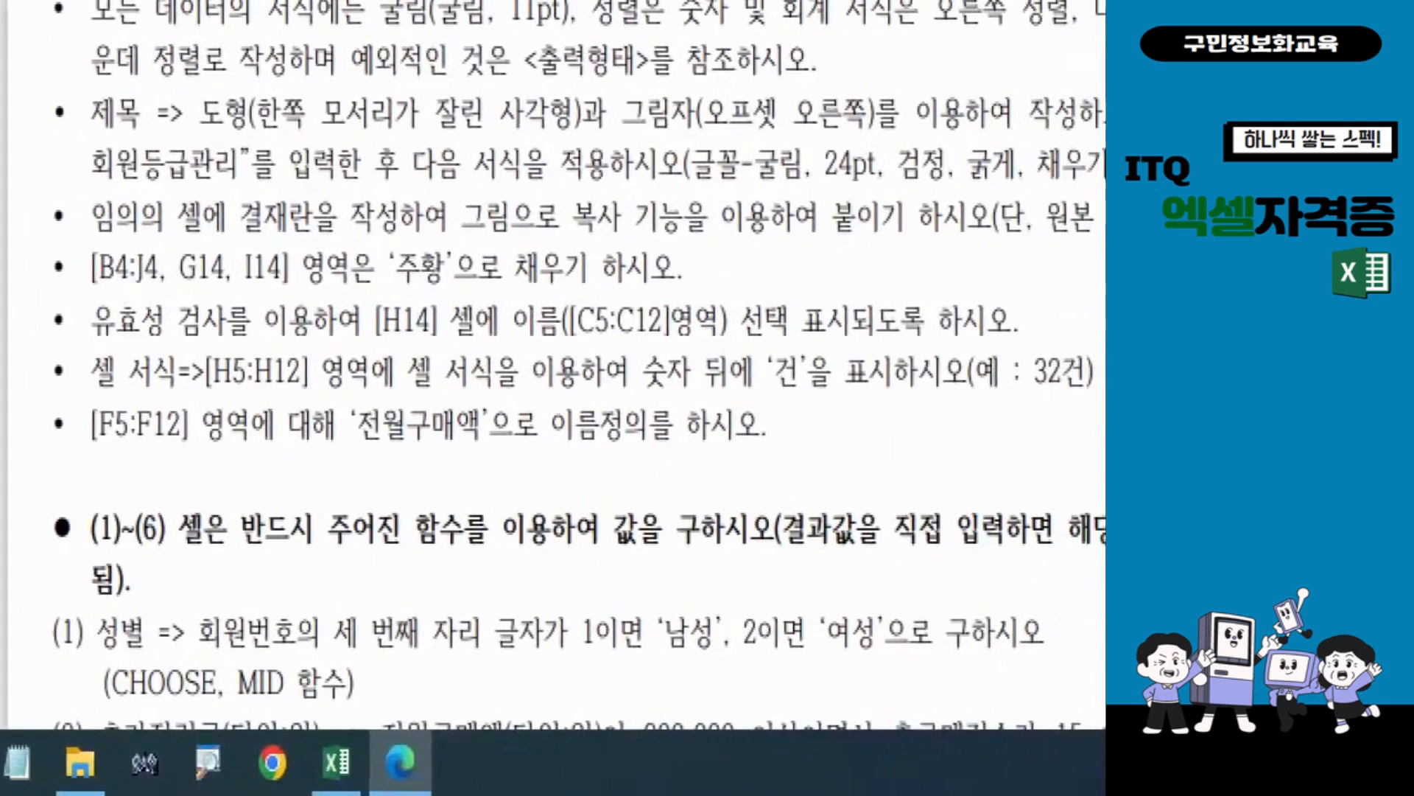
mouse_move(71, 175)
mouse_down()
mouse_move(168, 248)
mouse_move(462, 264)
mouse_up()
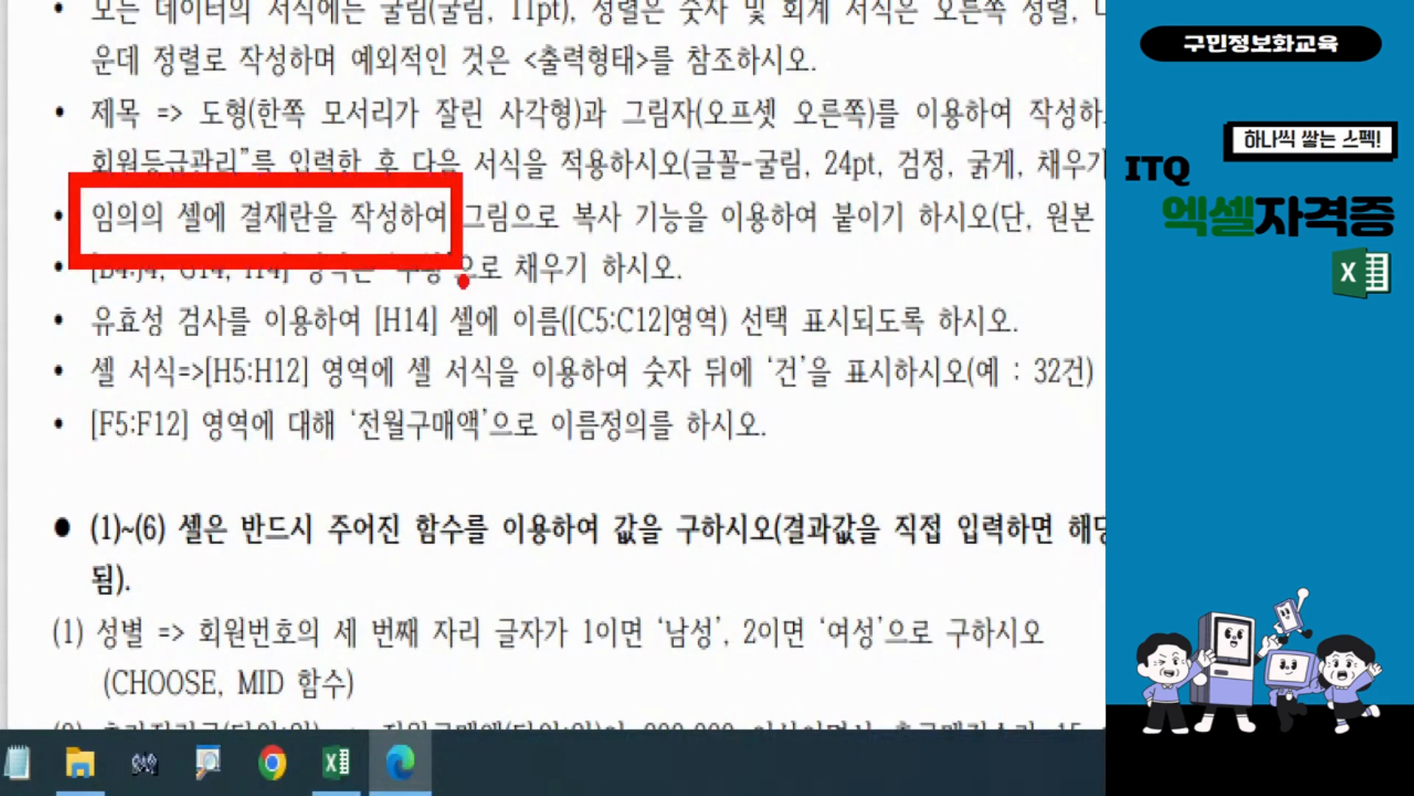
mouse_move(464, 173)
mouse_down()
mouse_move(541, 219)
mouse_move(787, 256)
mouse_move(912, 253)
mouse_up()
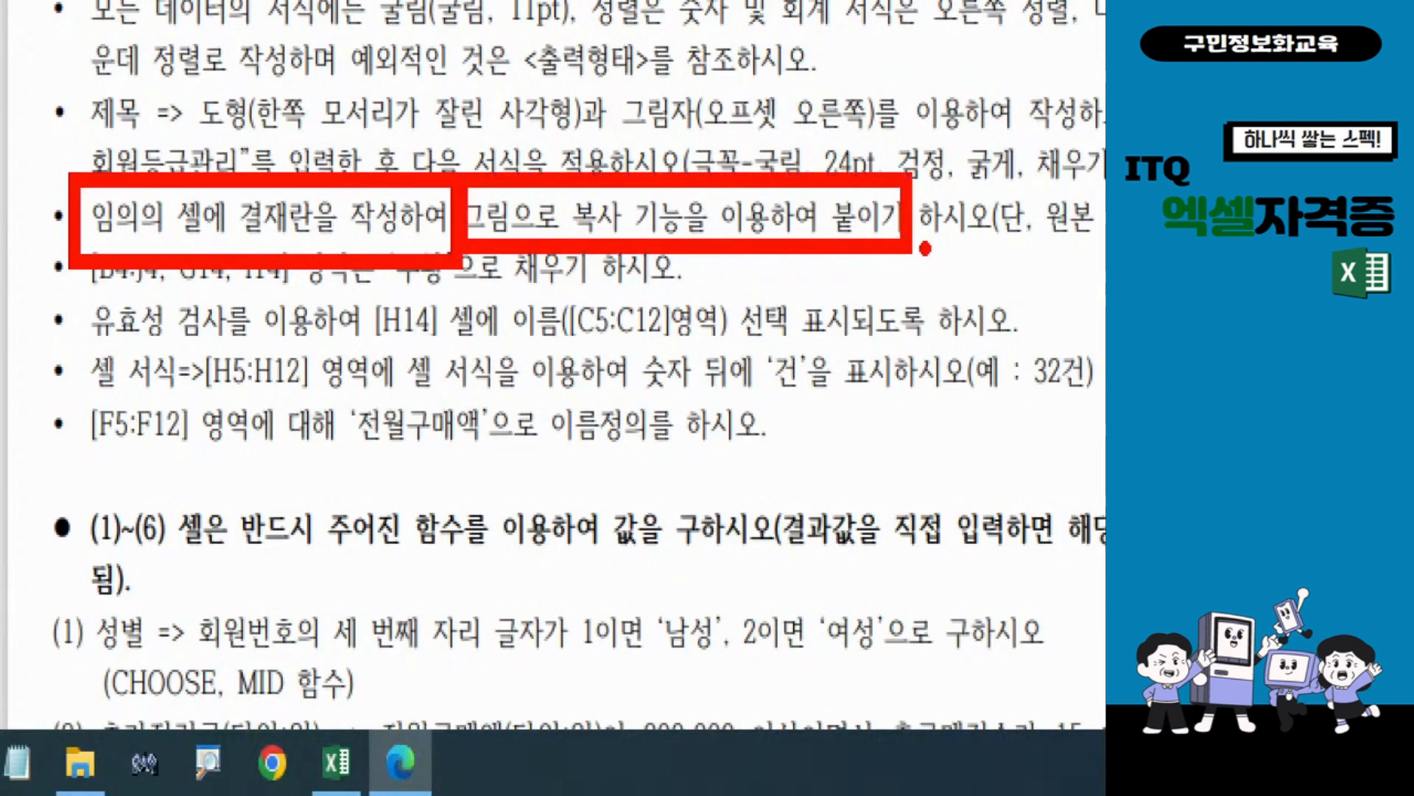
key(Escape)
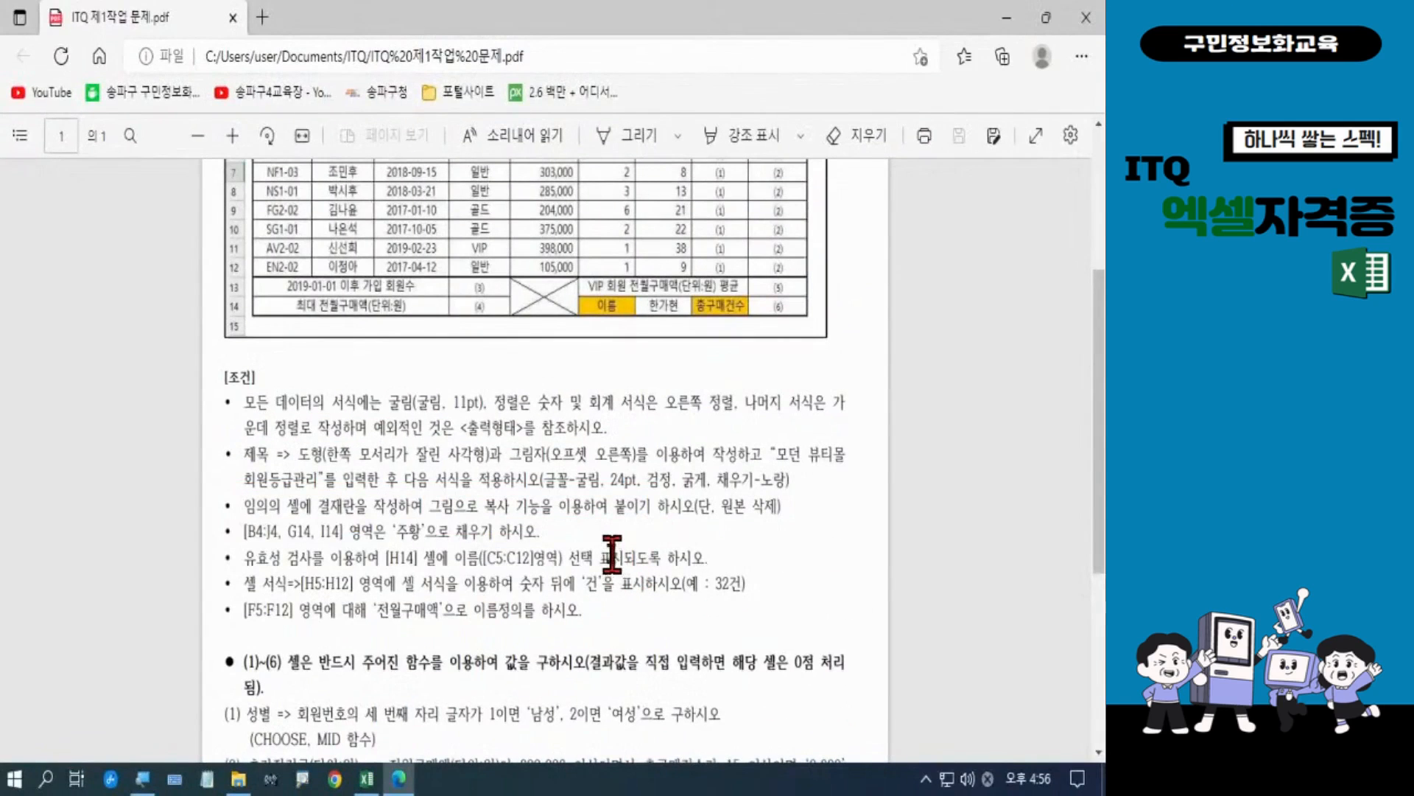
Mark the 원본 삭제 note in the PDF's approval box condition, and switch back to the Excel workbook
drag(721, 506, 782, 506)
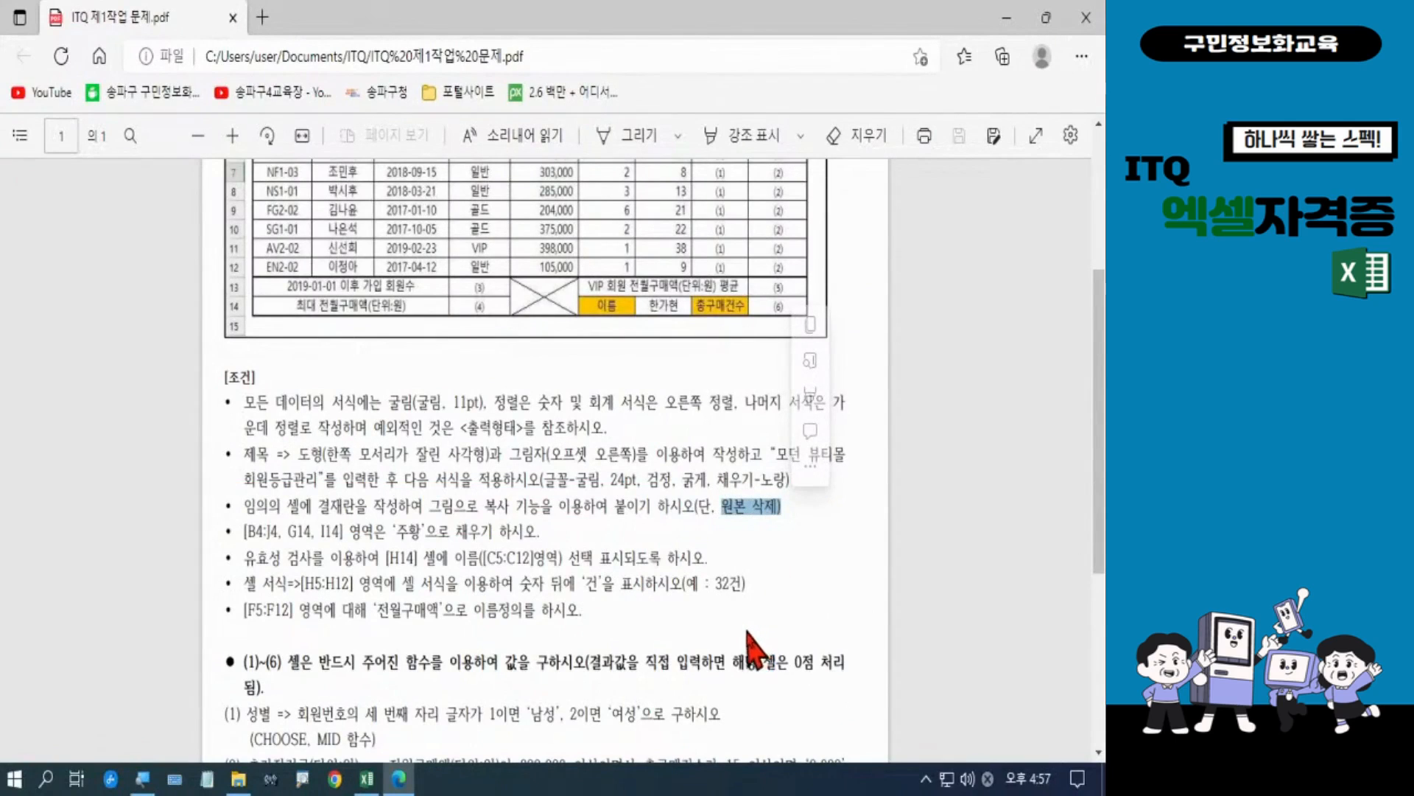
click(366, 779)
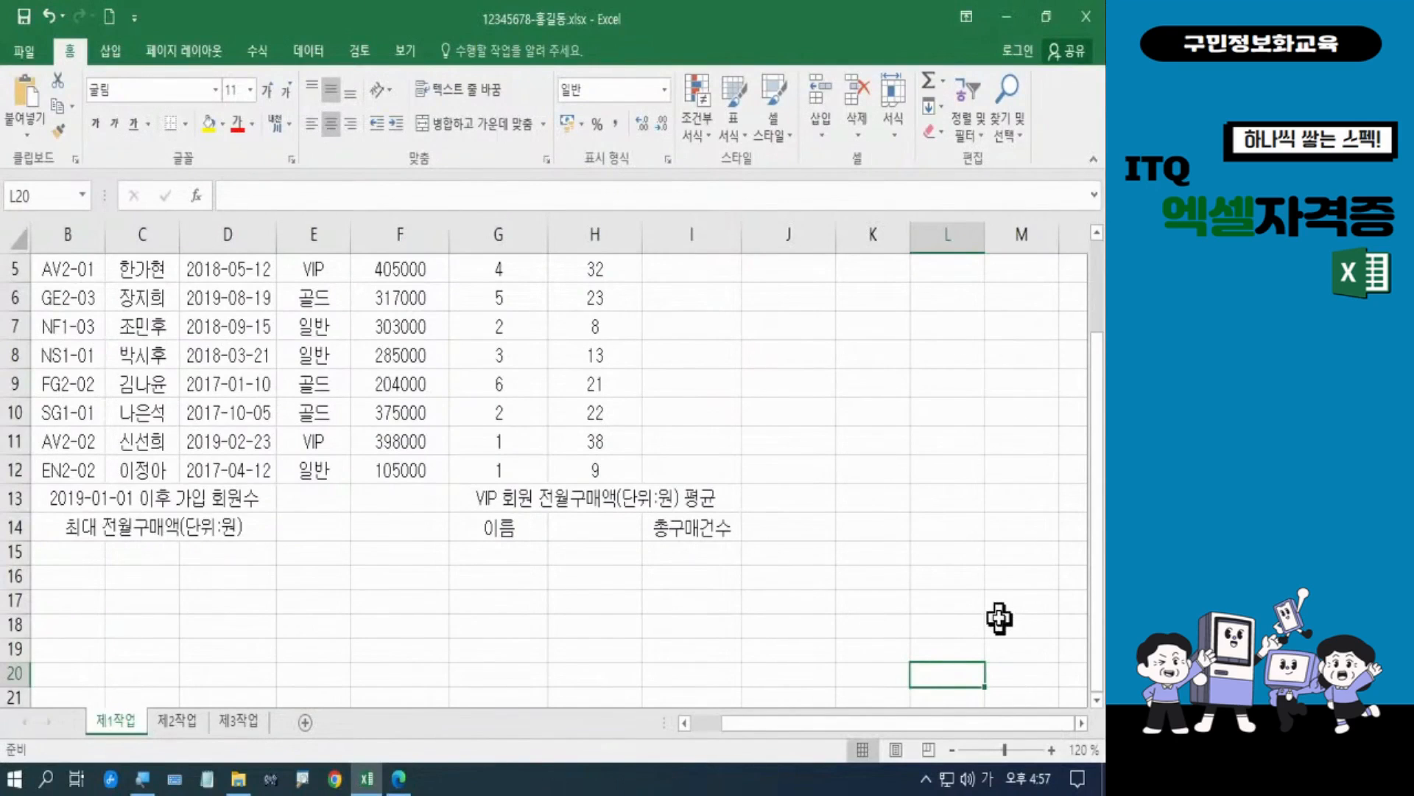
Enter the approval box labels 결재, 담당, 대리 and 팀장 in cells L20 to O20, clear of the member table
key(Down)
key(Down)
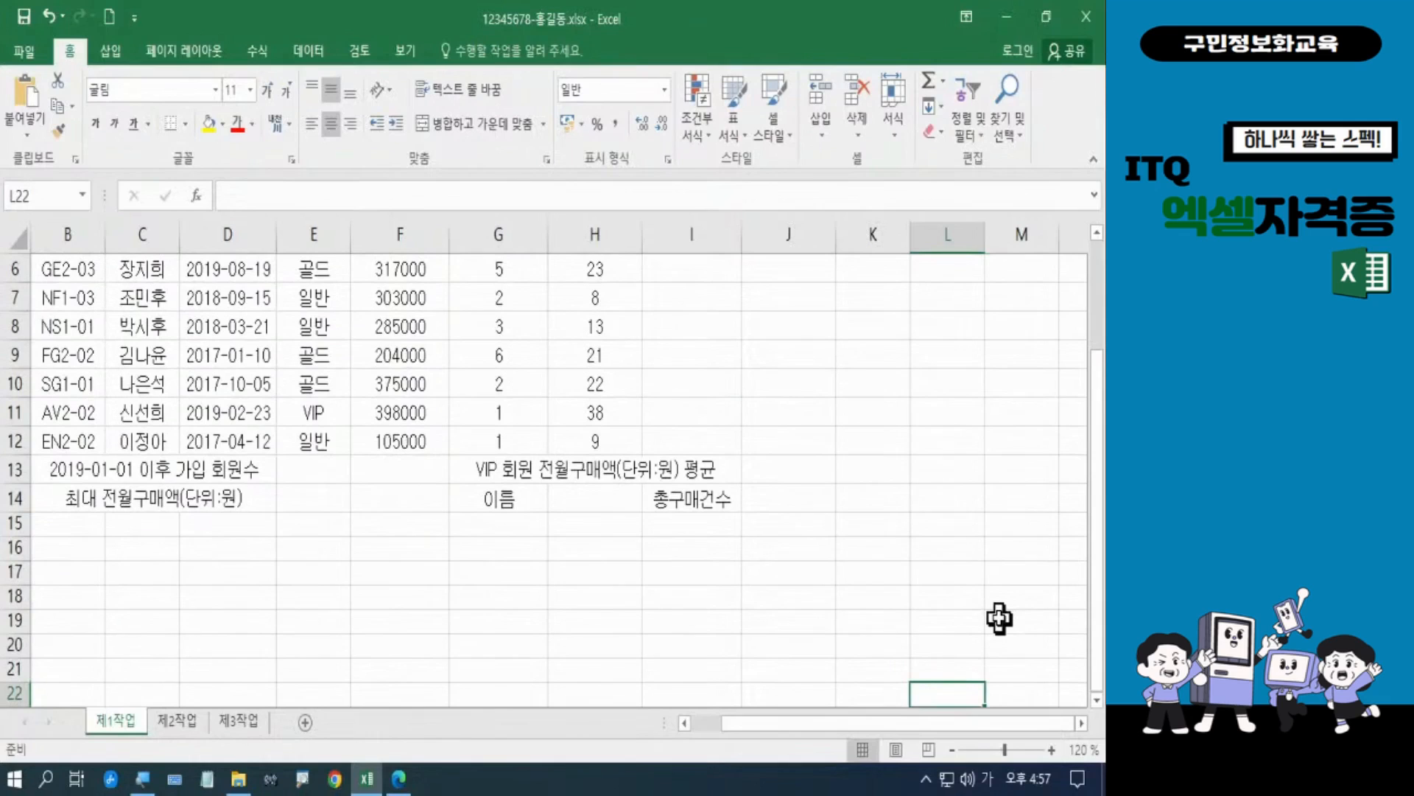
key(Right)
key(Right)
key(Right)
key(Right)
key(Right)
key(Right)
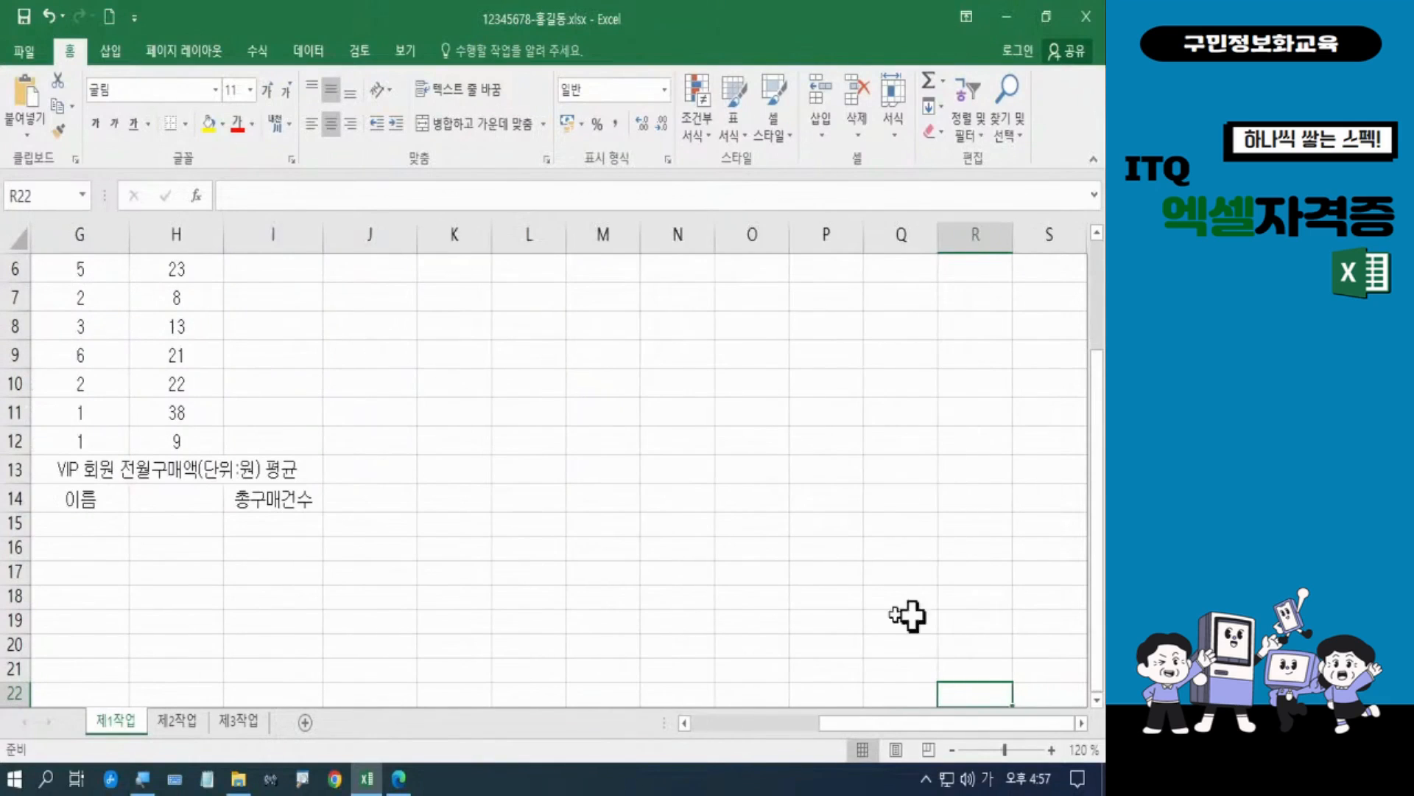
click(527, 639)
scroll(631, 608, down, 2)
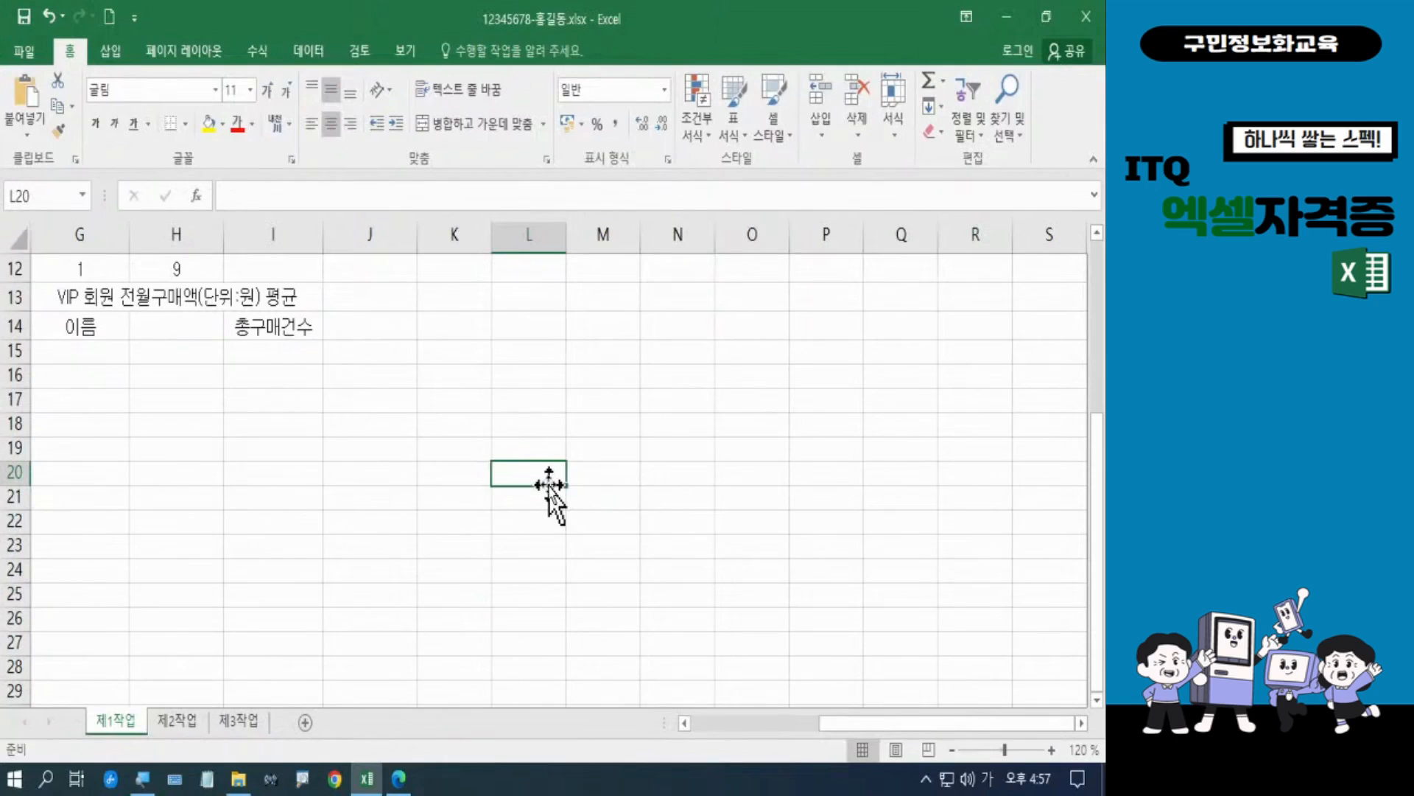
text(결재)
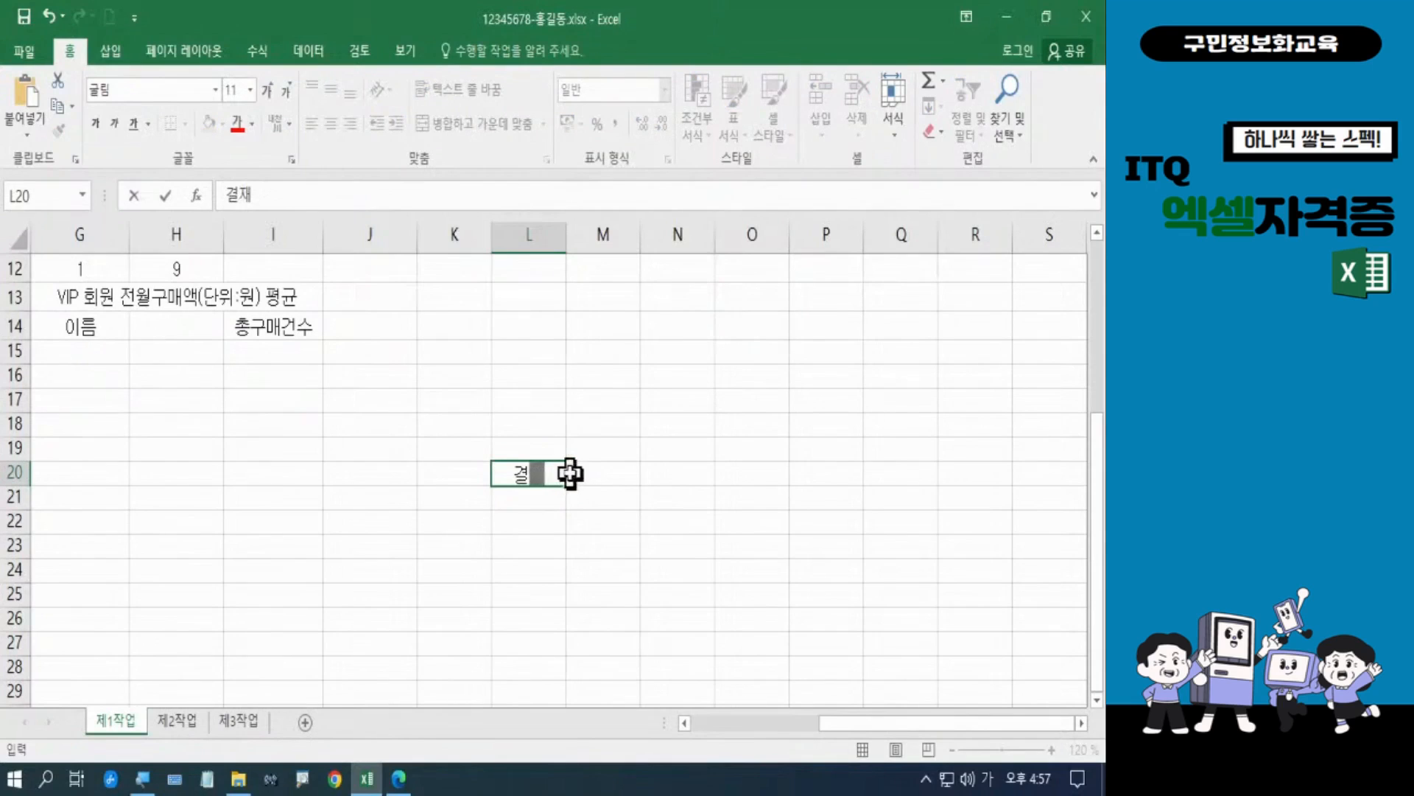
click(606, 472)
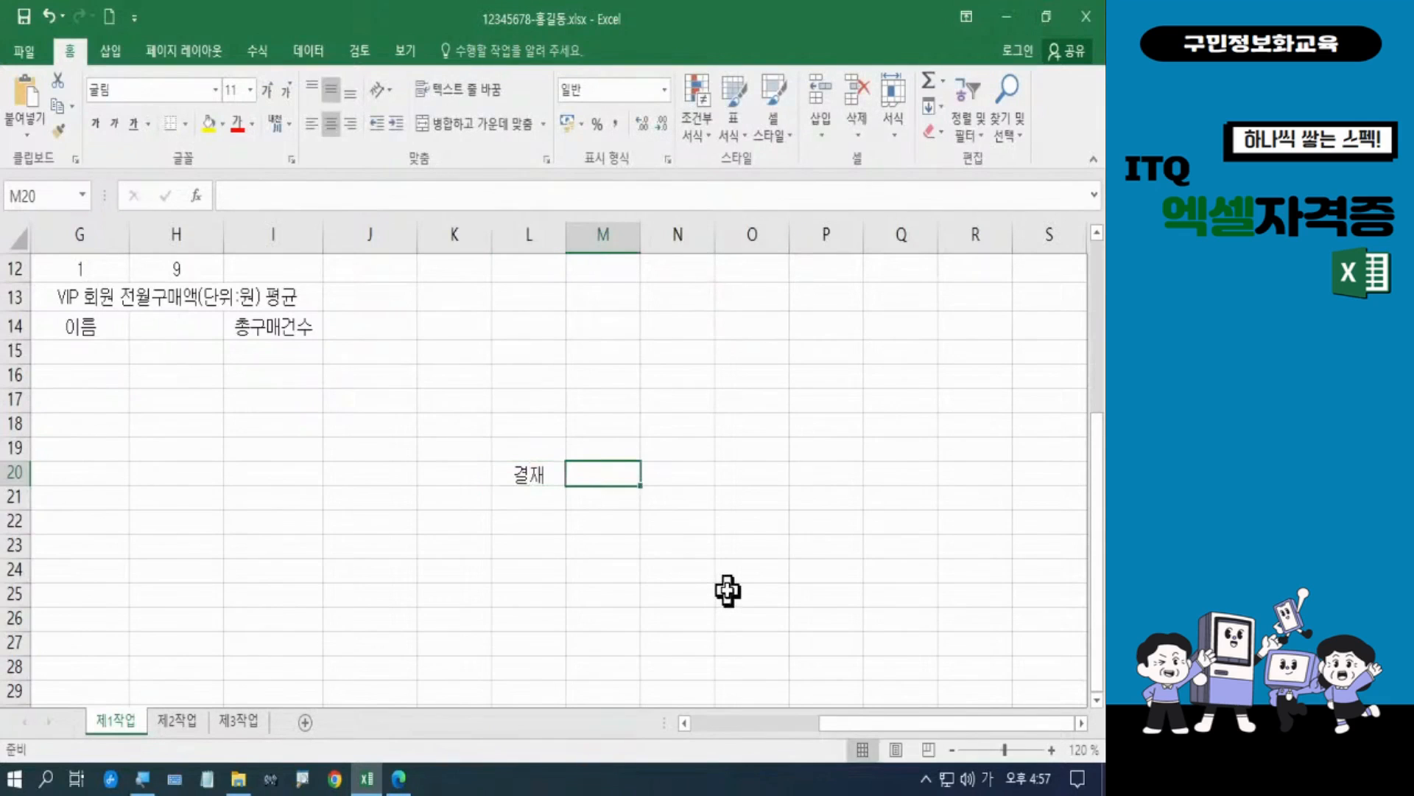
text(담당)
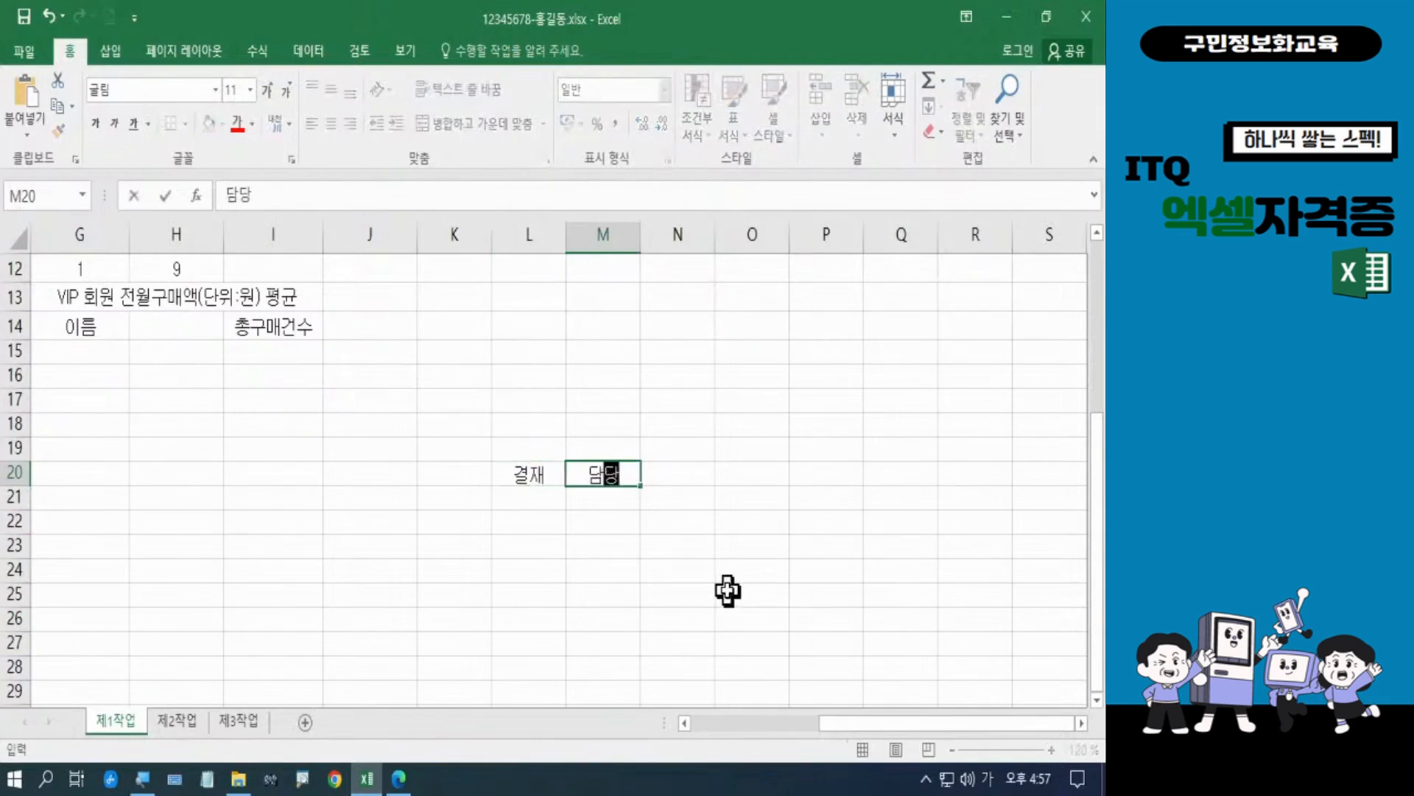
click(700, 471)
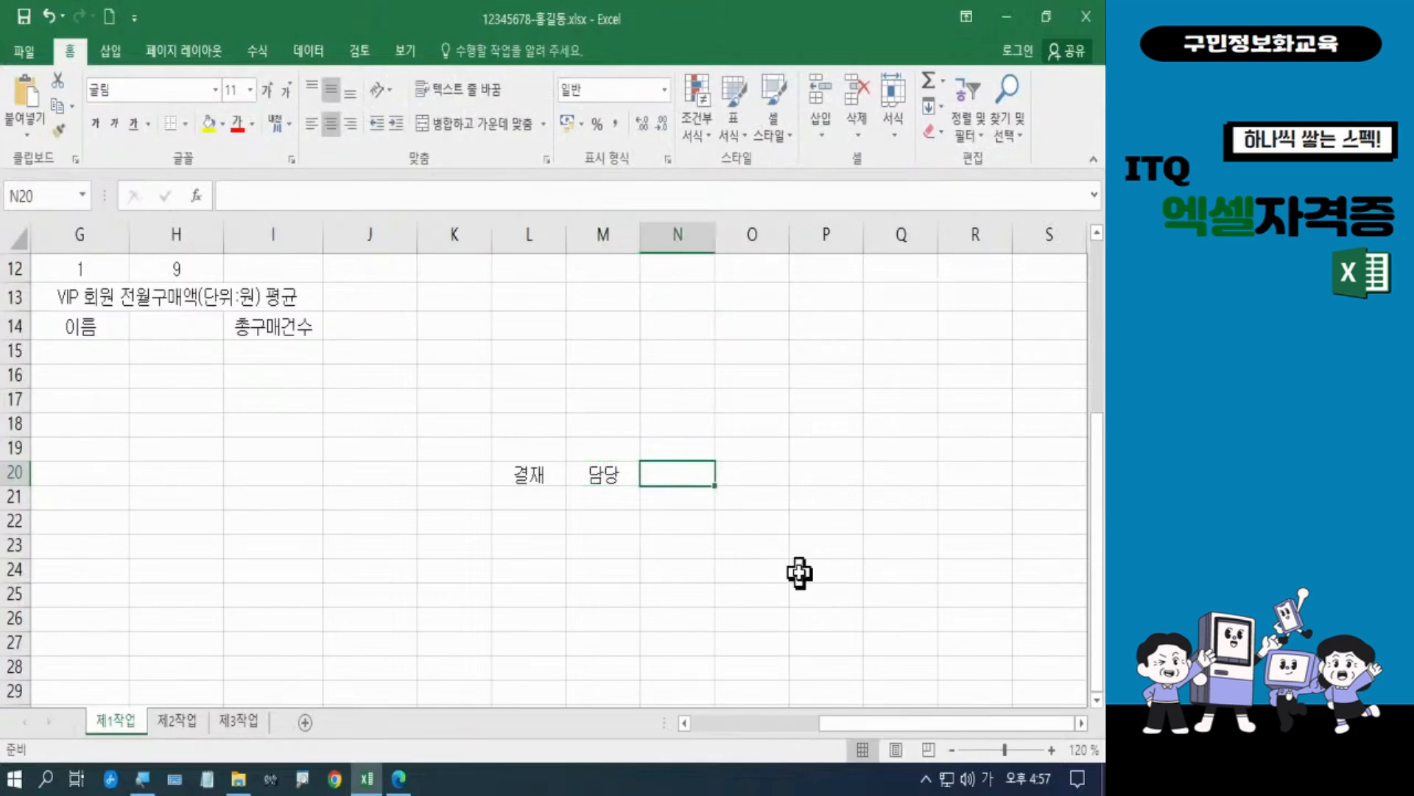
text(대리)
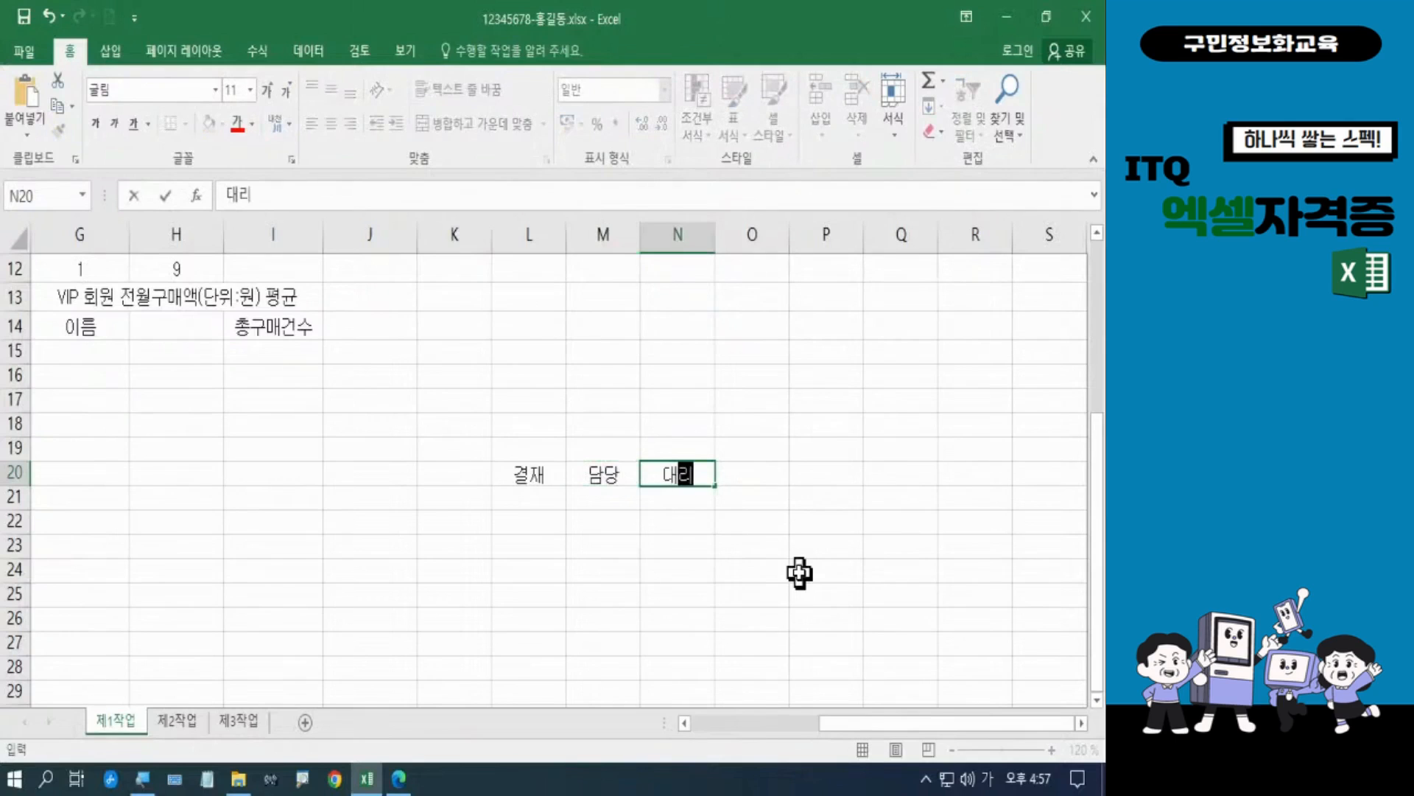
click(768, 469)
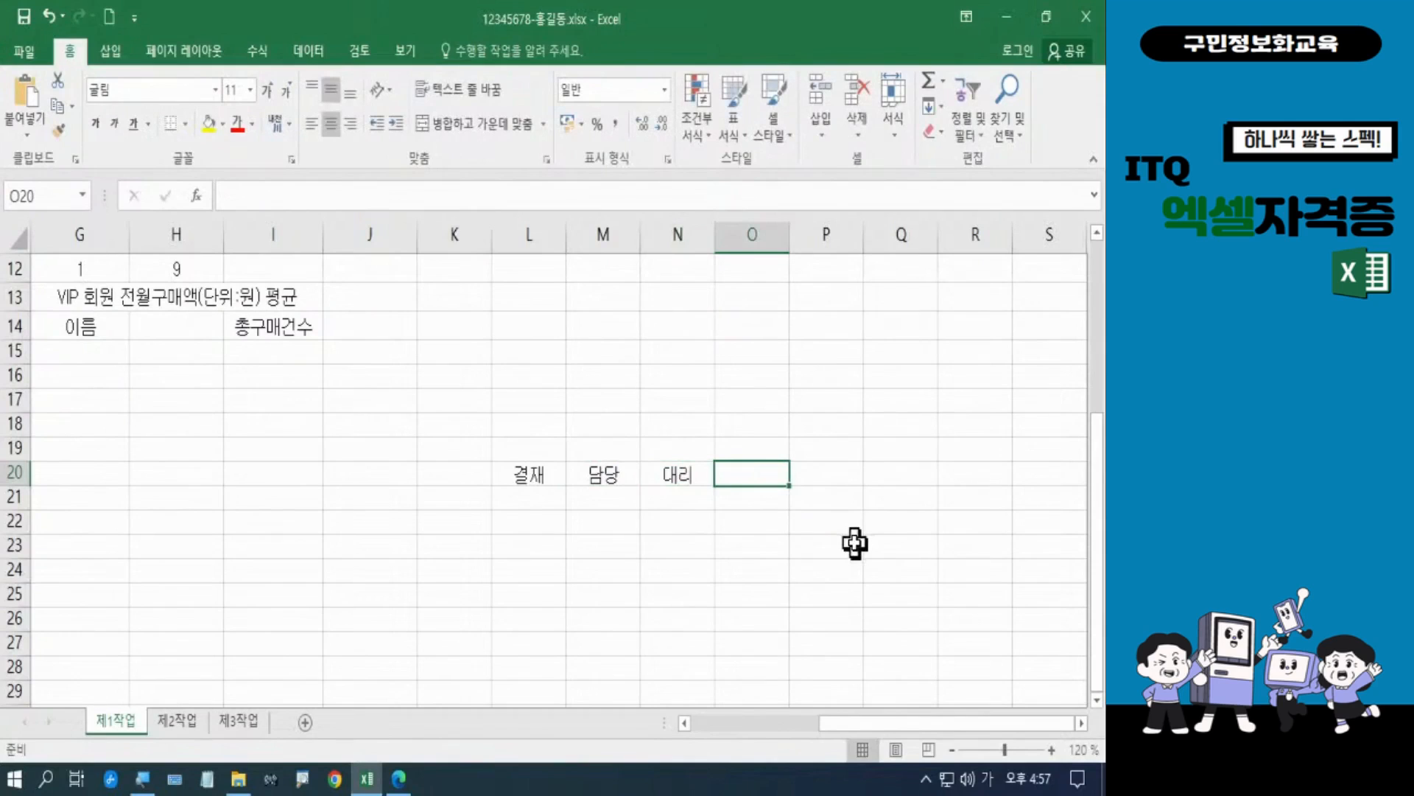
text(팀장)
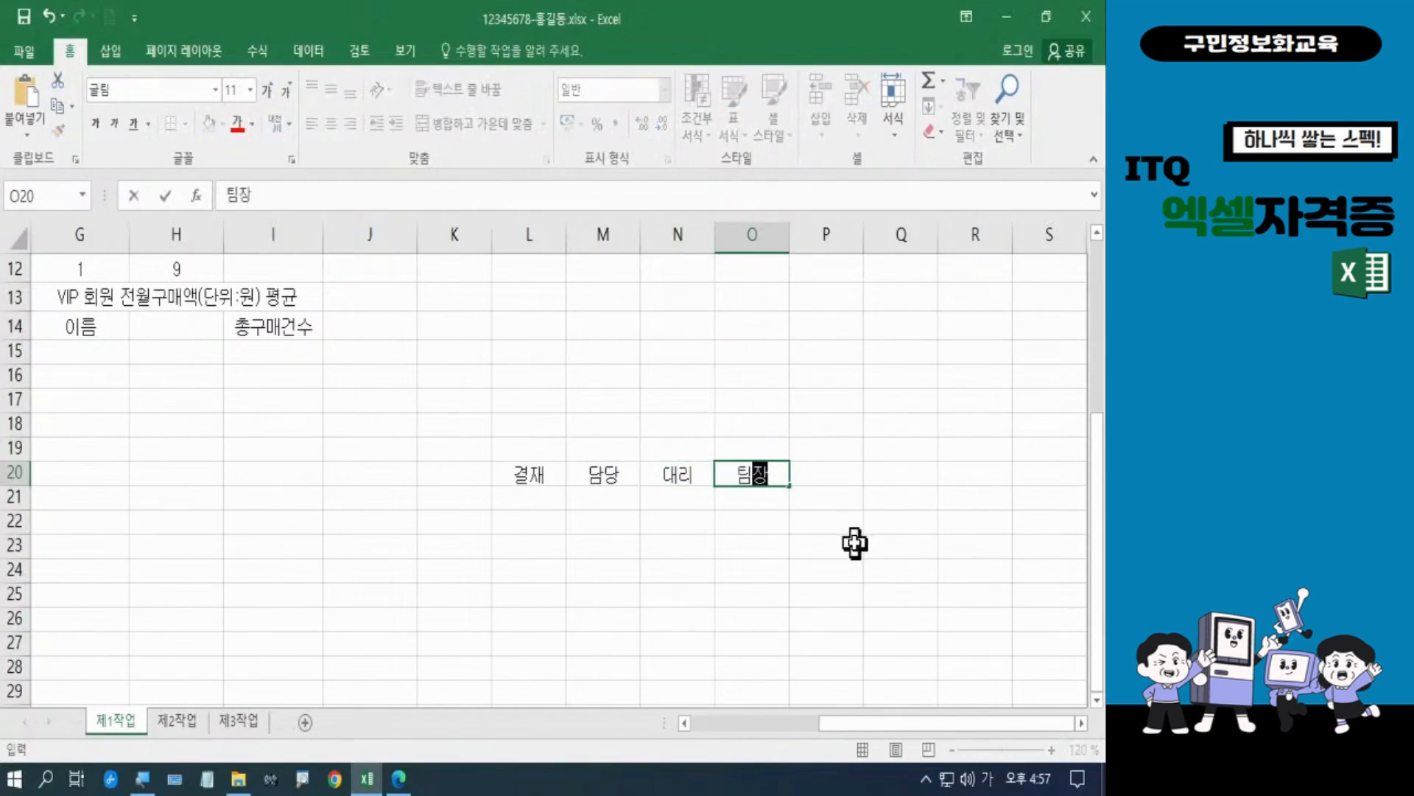
key(Return)
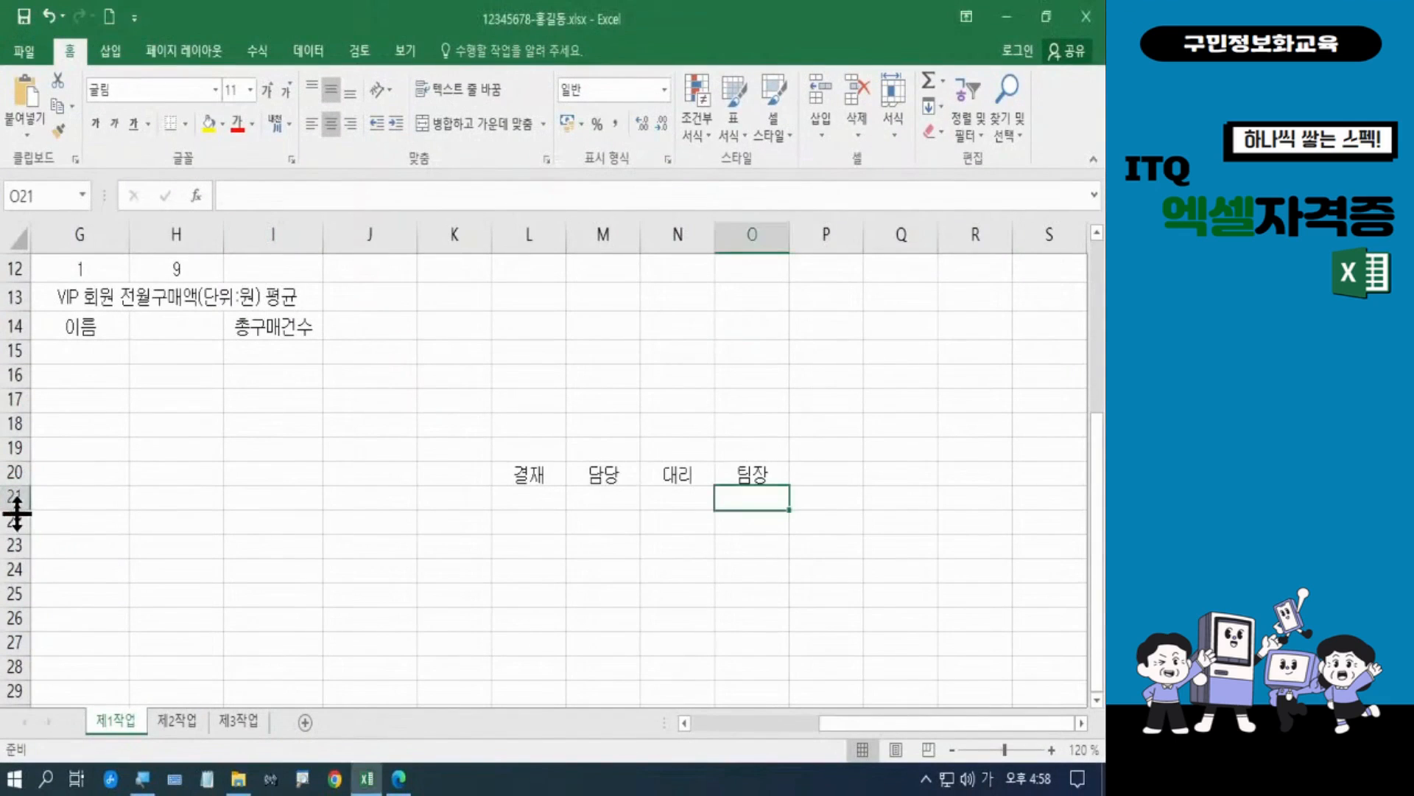
Make row 21 taller for the signature spaces and narrow column L to fit the 결재 label
drag(17, 513, 17, 530)
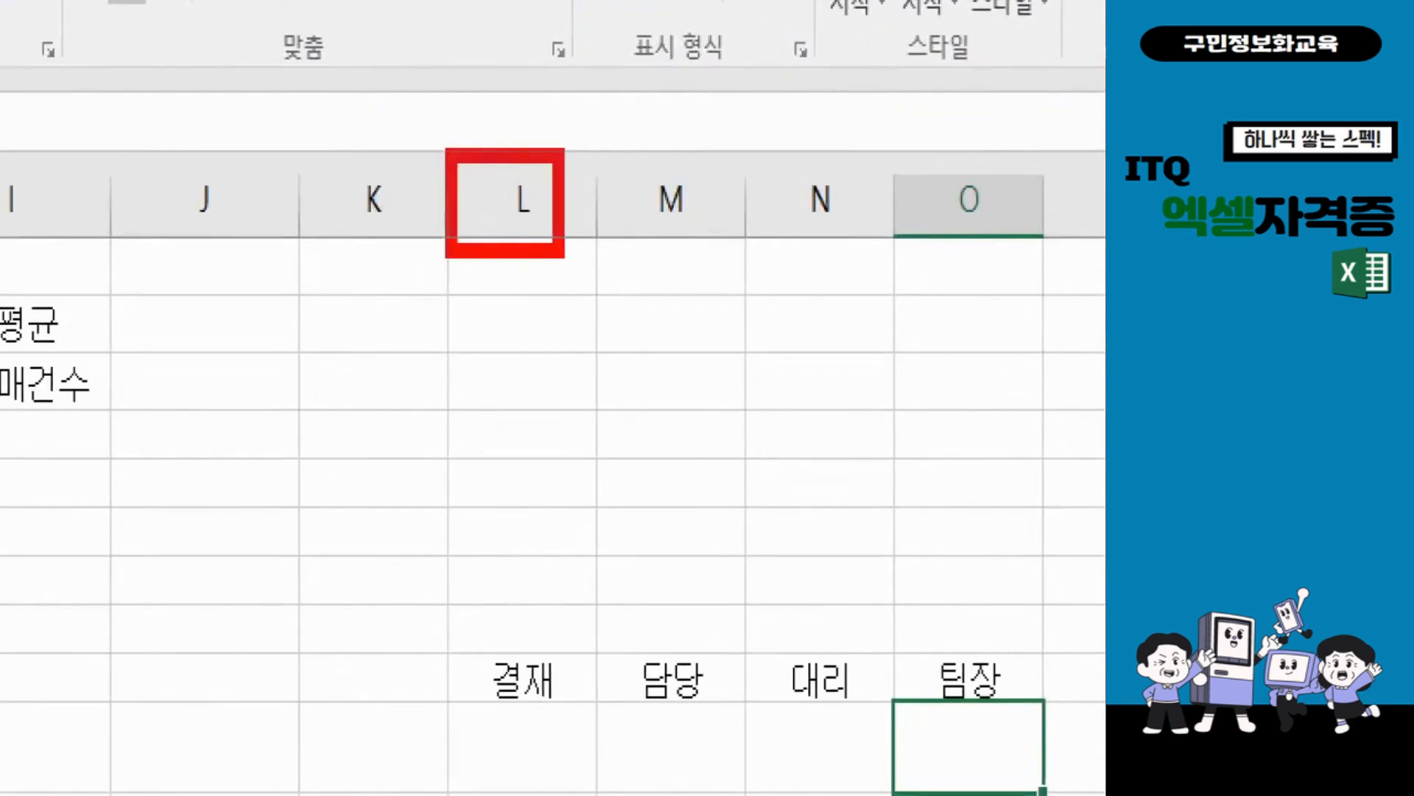
mouse_move(610, 211)
mouse_down()
mouse_move(553, 184)
mouse_move(623, 208)
mouse_move(507, 207)
mouse_move(545, 237)
mouse_up()
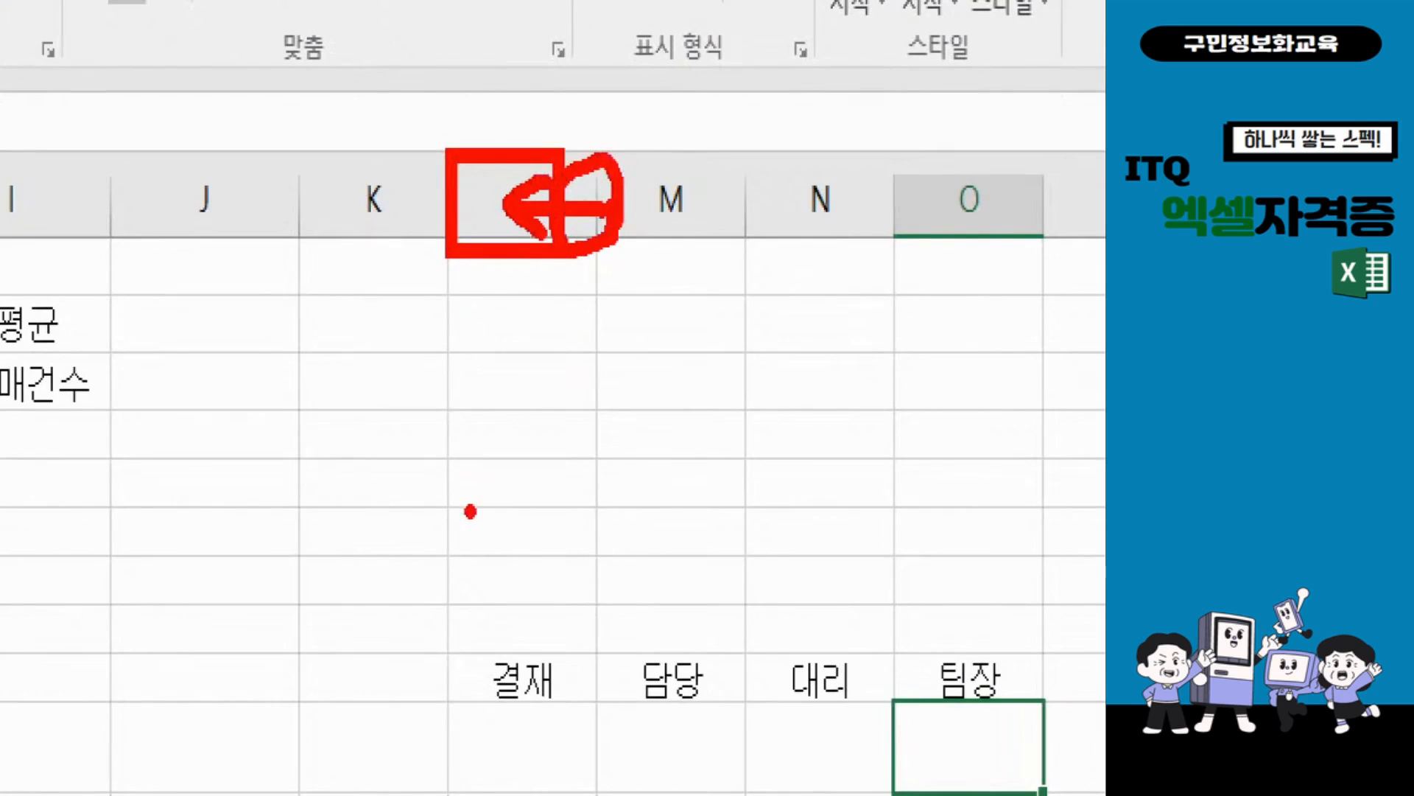
key(Escape)
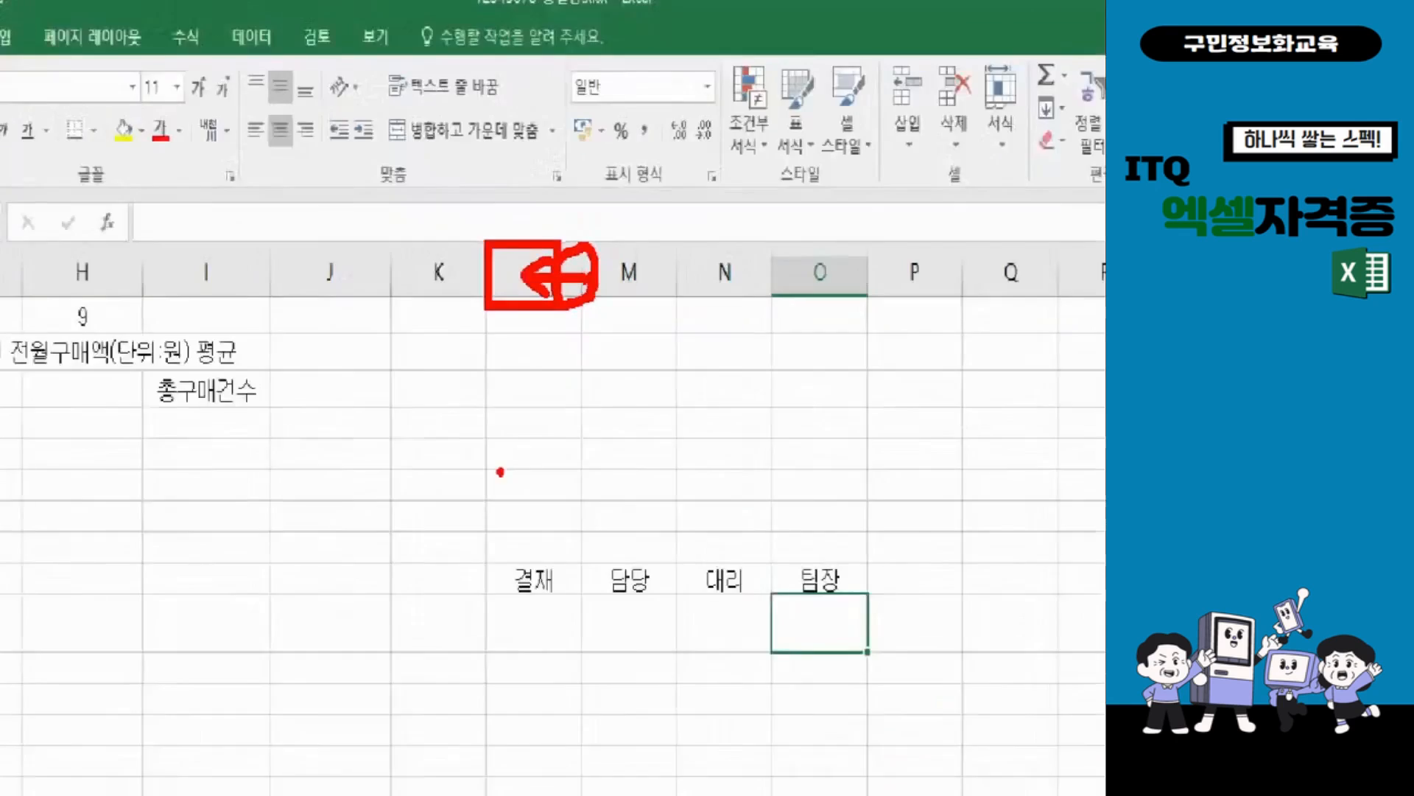
drag(564, 240, 534, 240)
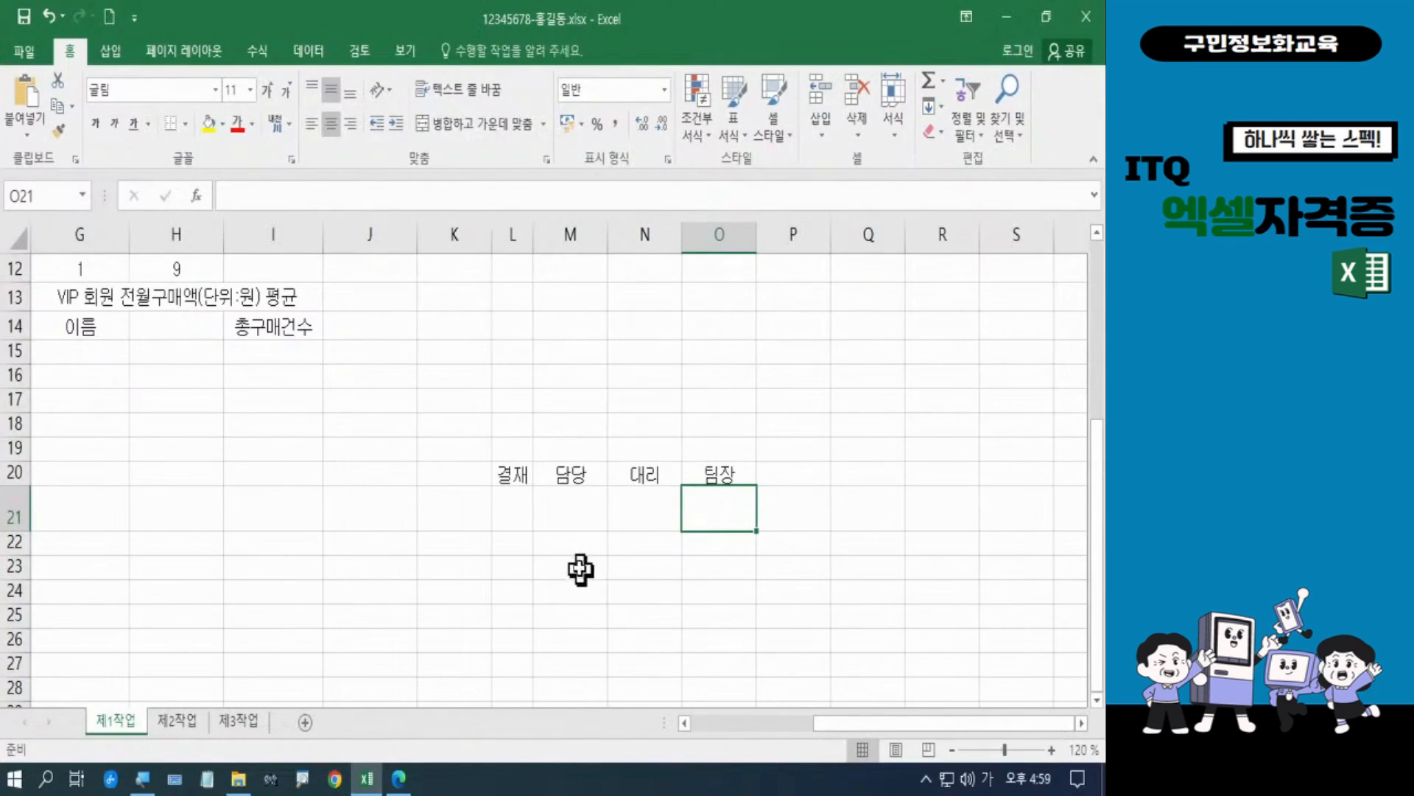
Merge and center cells L20:L21 and set the 결재 label to vertical text (세로 쓰기)
drag(514, 479, 513, 524)
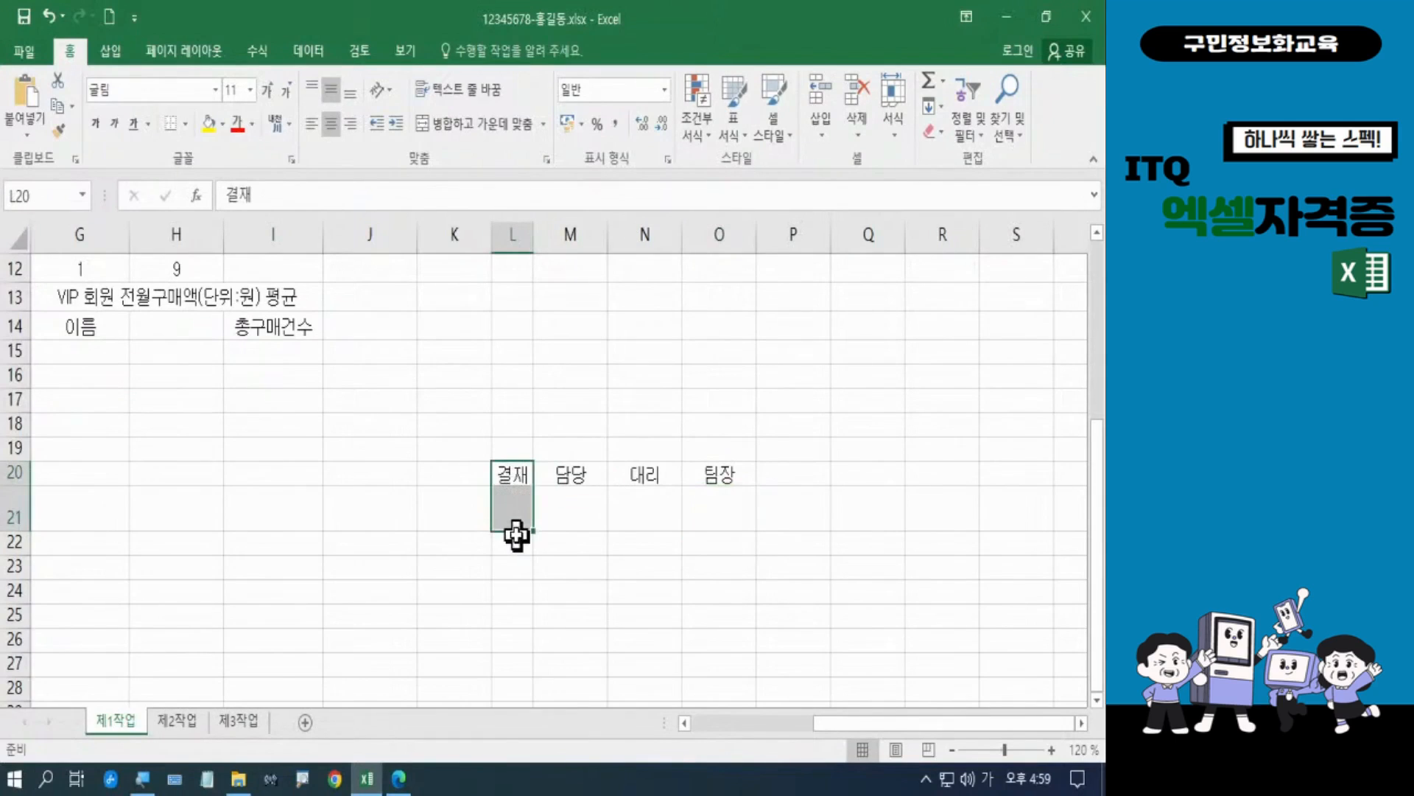
click(478, 127)
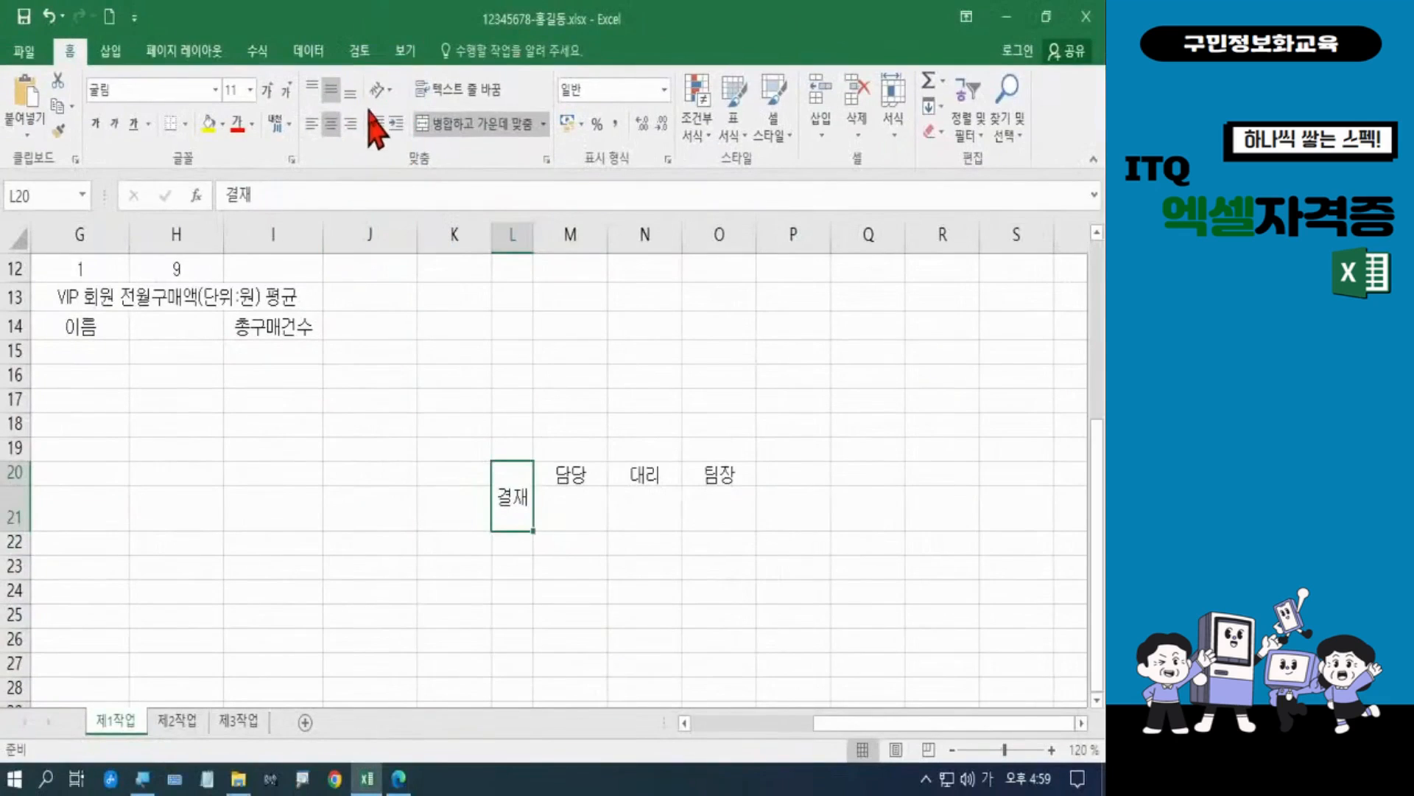
click(572, 90)
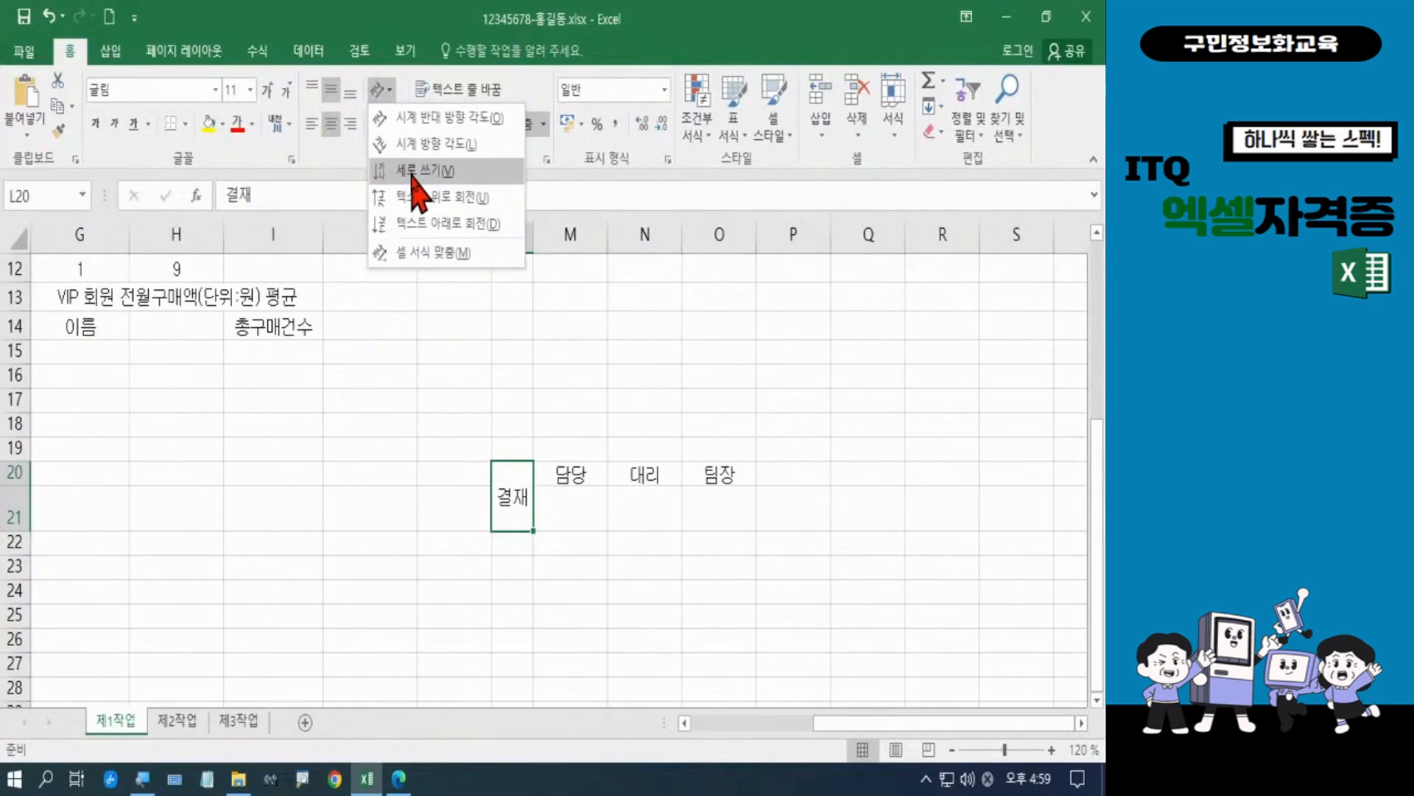
click(413, 175)
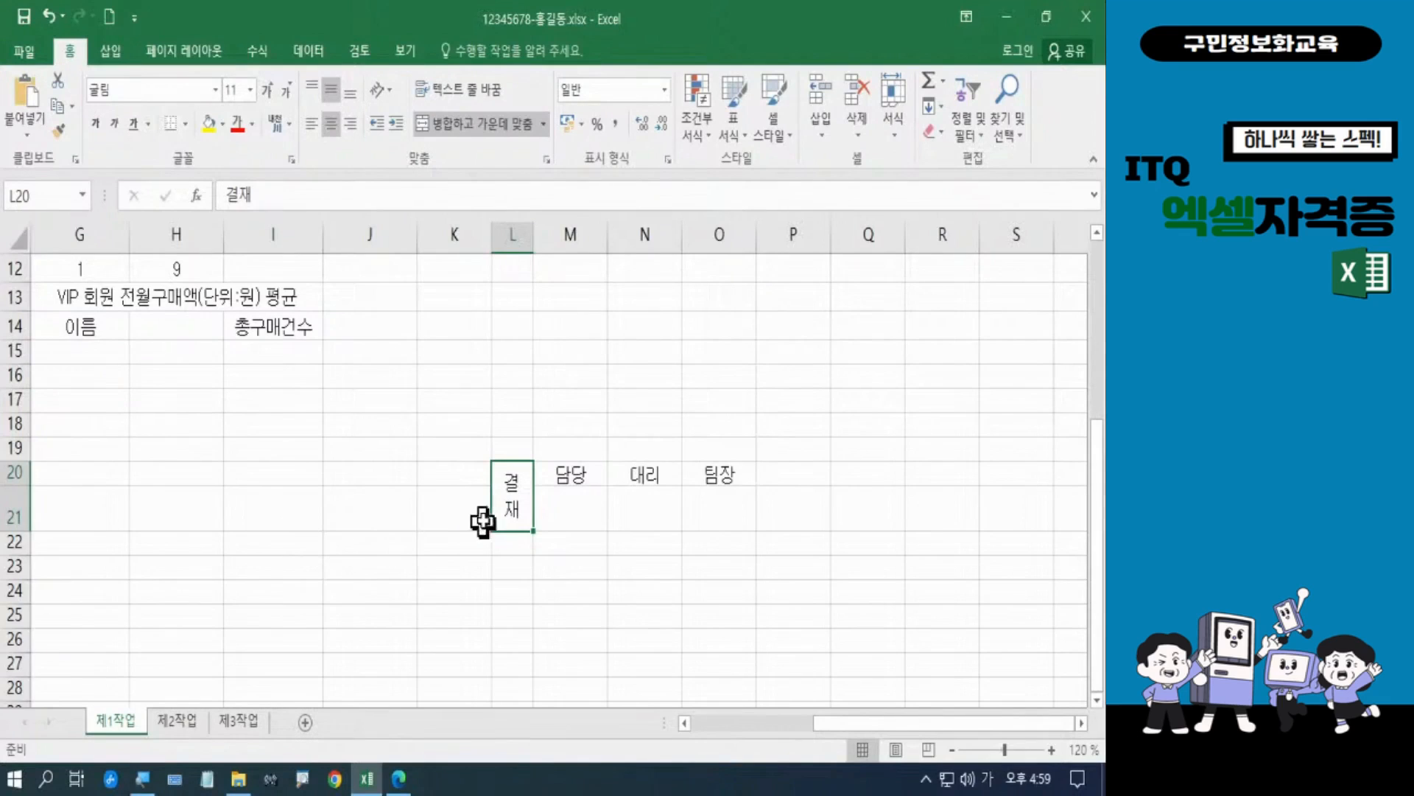
Apply all borders (모든 테두리) to the approval box range L20:O21 and deselect it
drag(510, 504, 702, 512)
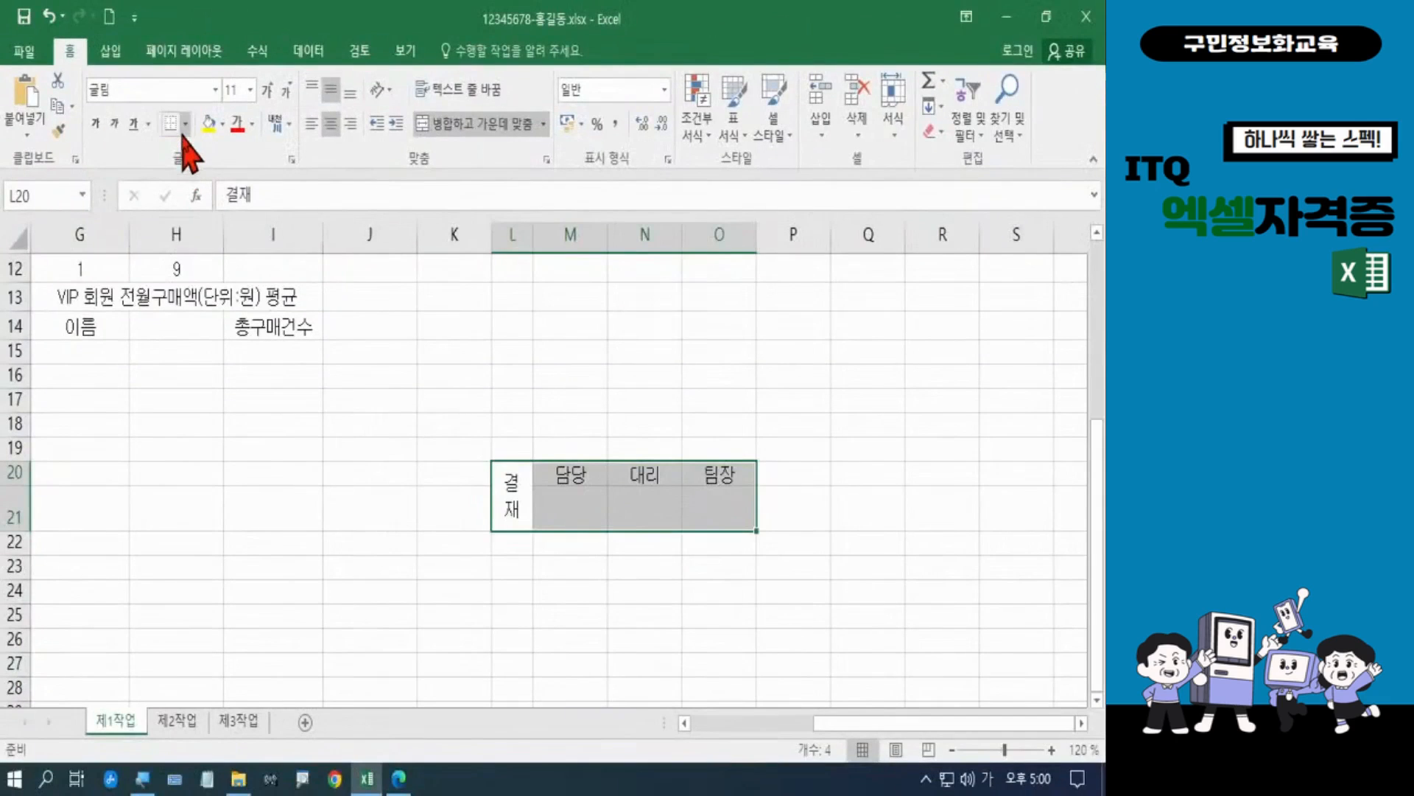
click(372, 248)
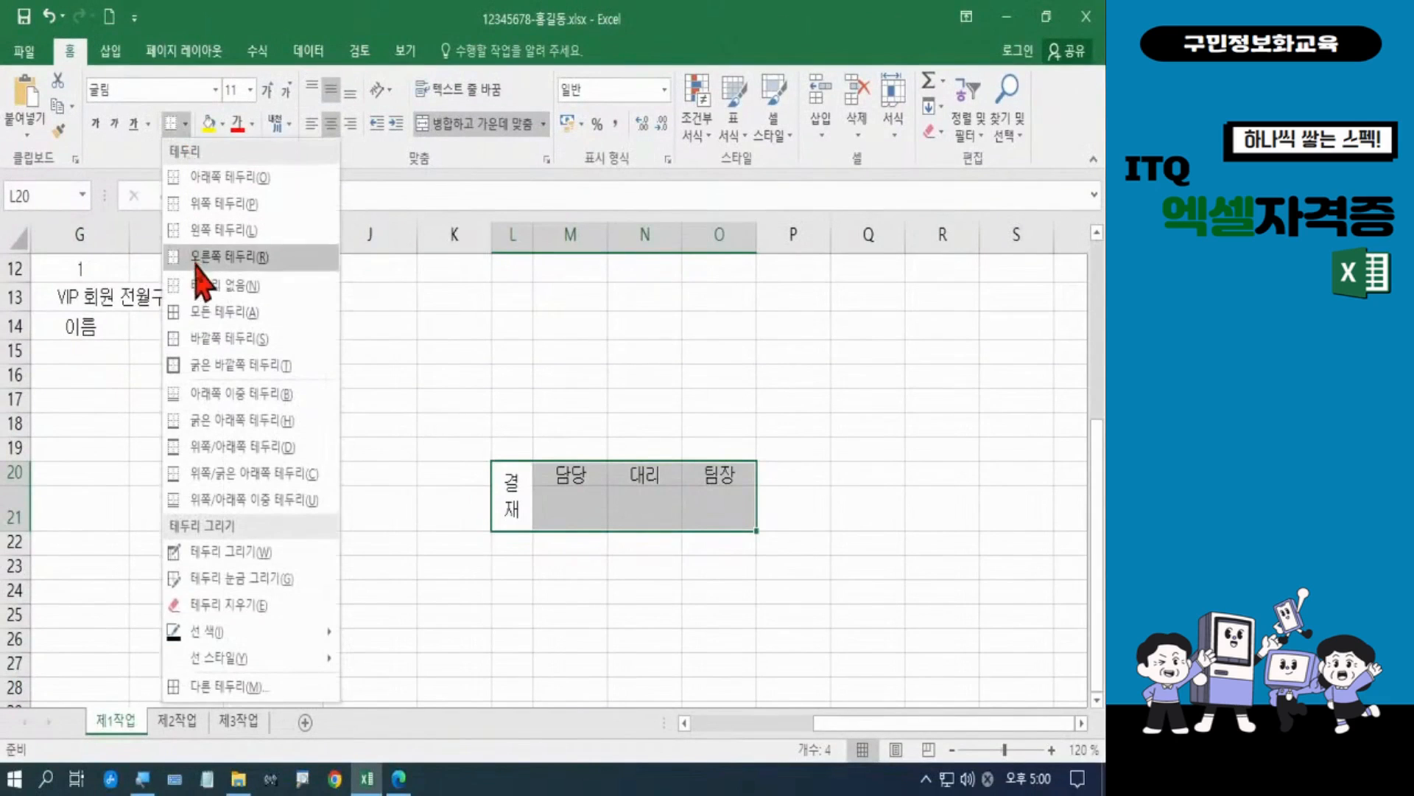
click(209, 310)
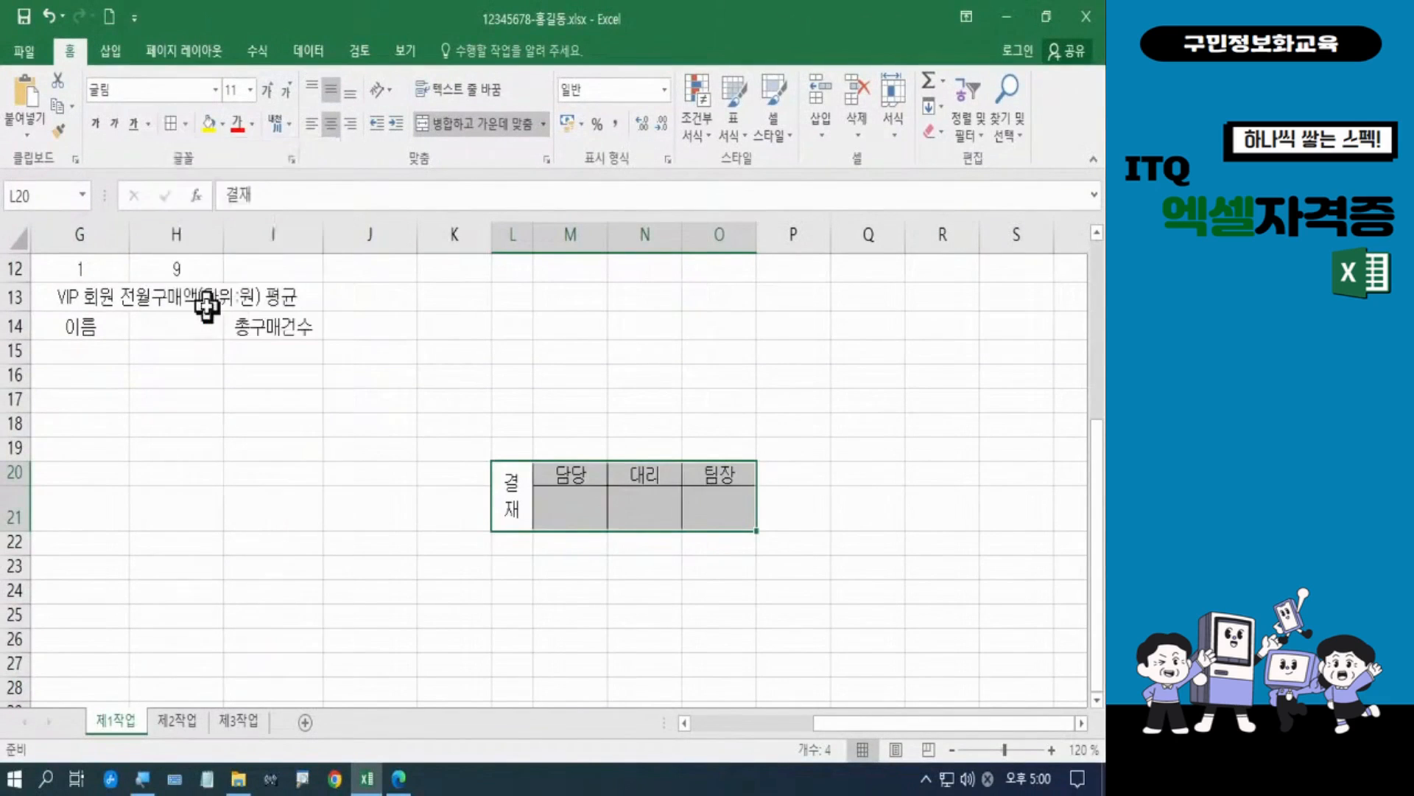
click(268, 515)
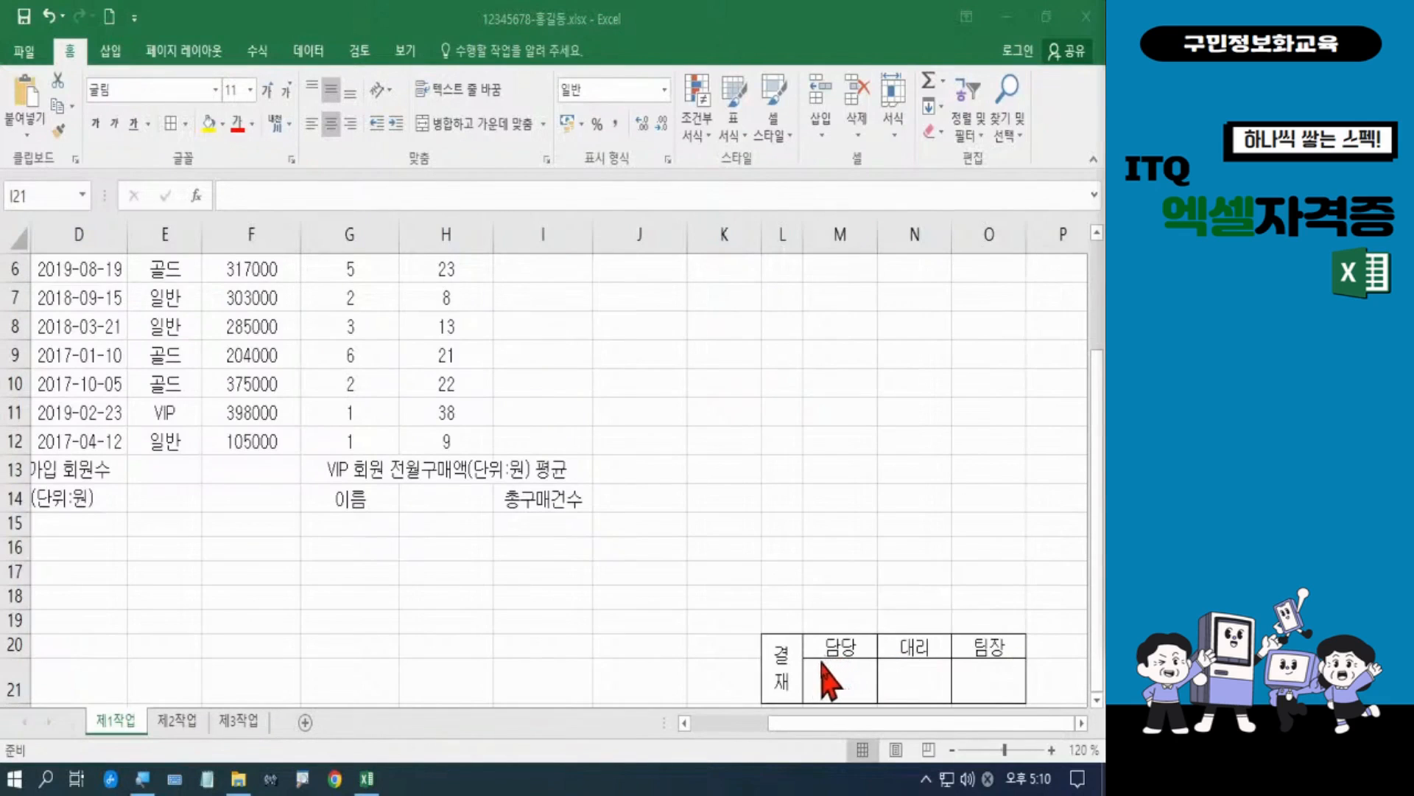
Copy the approval box L20:O21 as a picture, with appearance as shown on screen (화면에 표시된 대로) and format 그림
drag(770, 665, 971, 670)
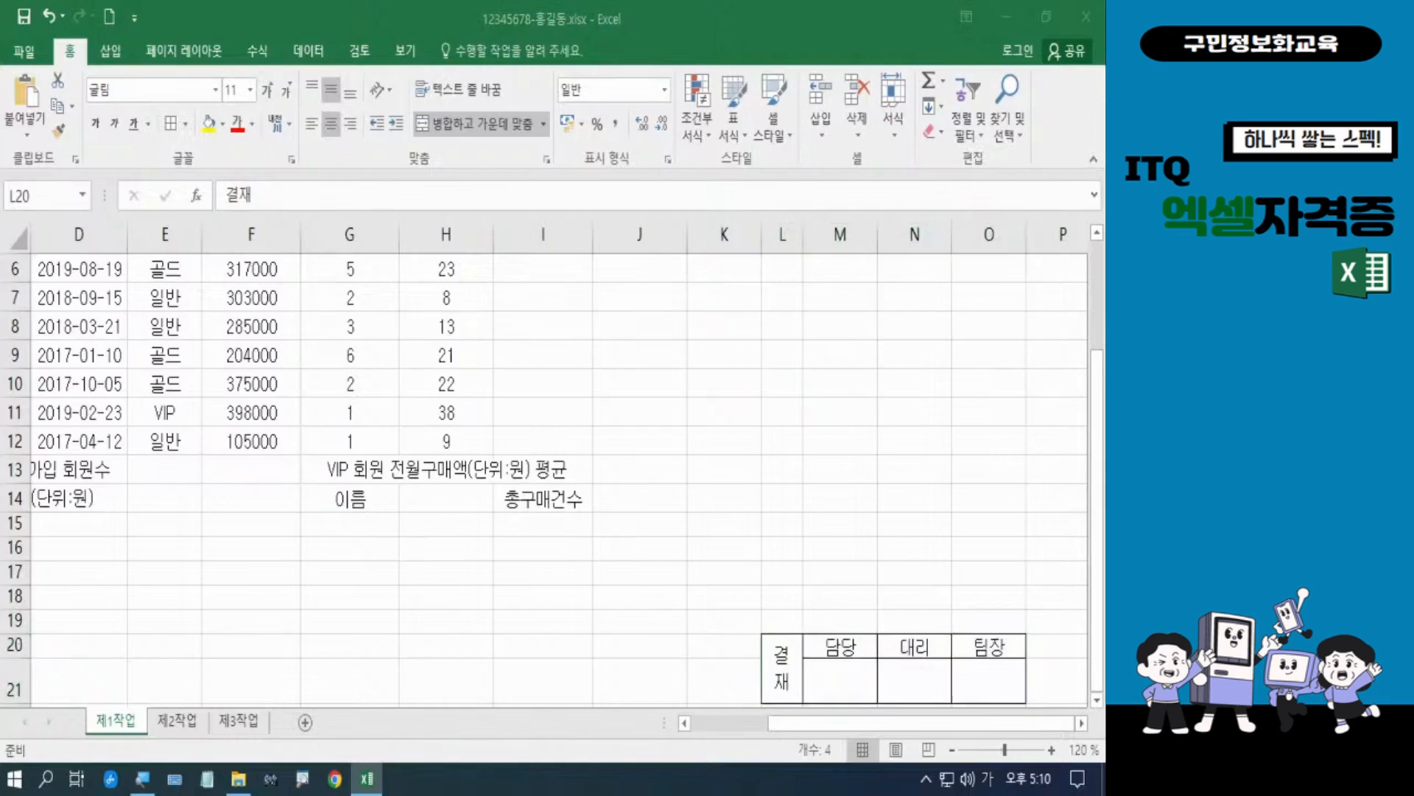
key(Hangul)
key(Hangul)
click(791, 646)
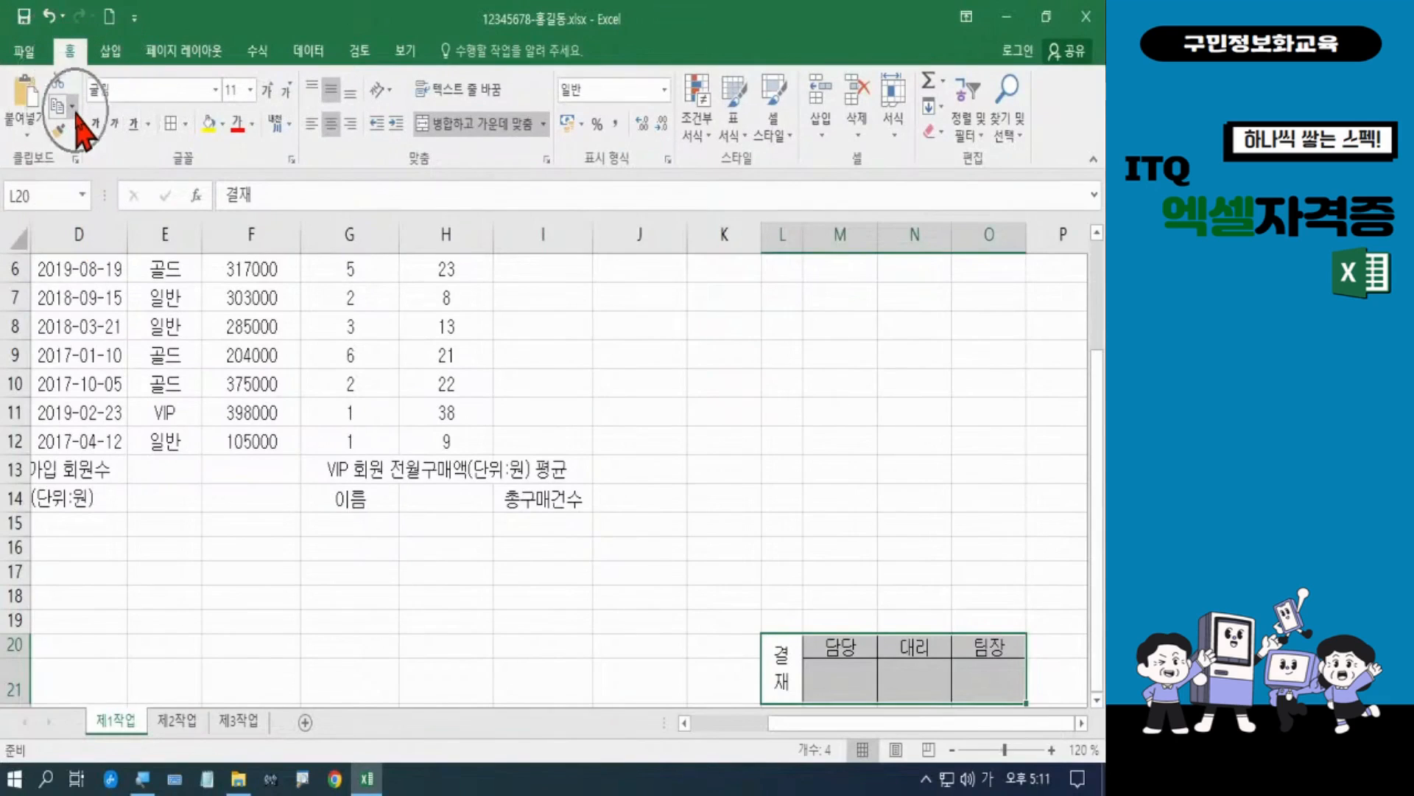
click(75, 110)
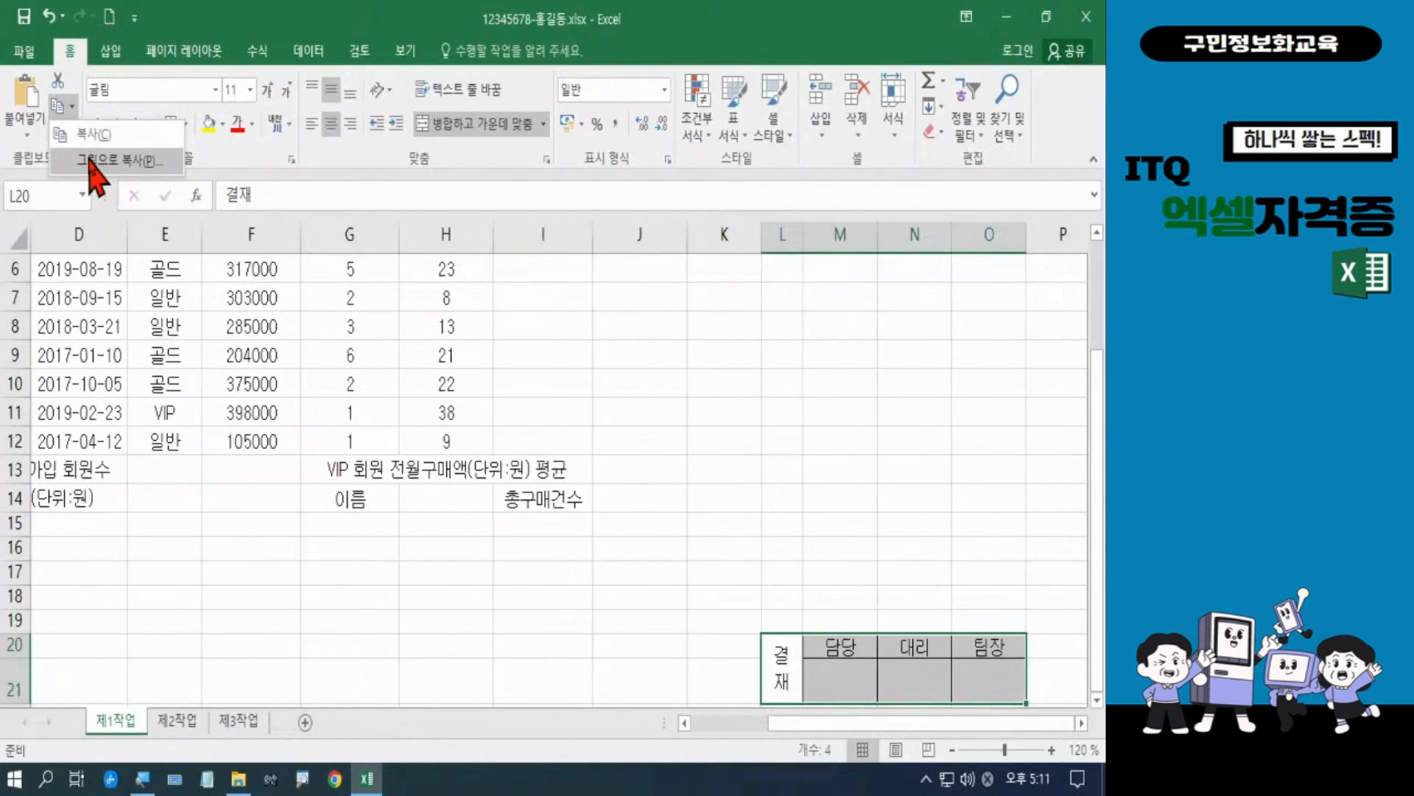
click(93, 163)
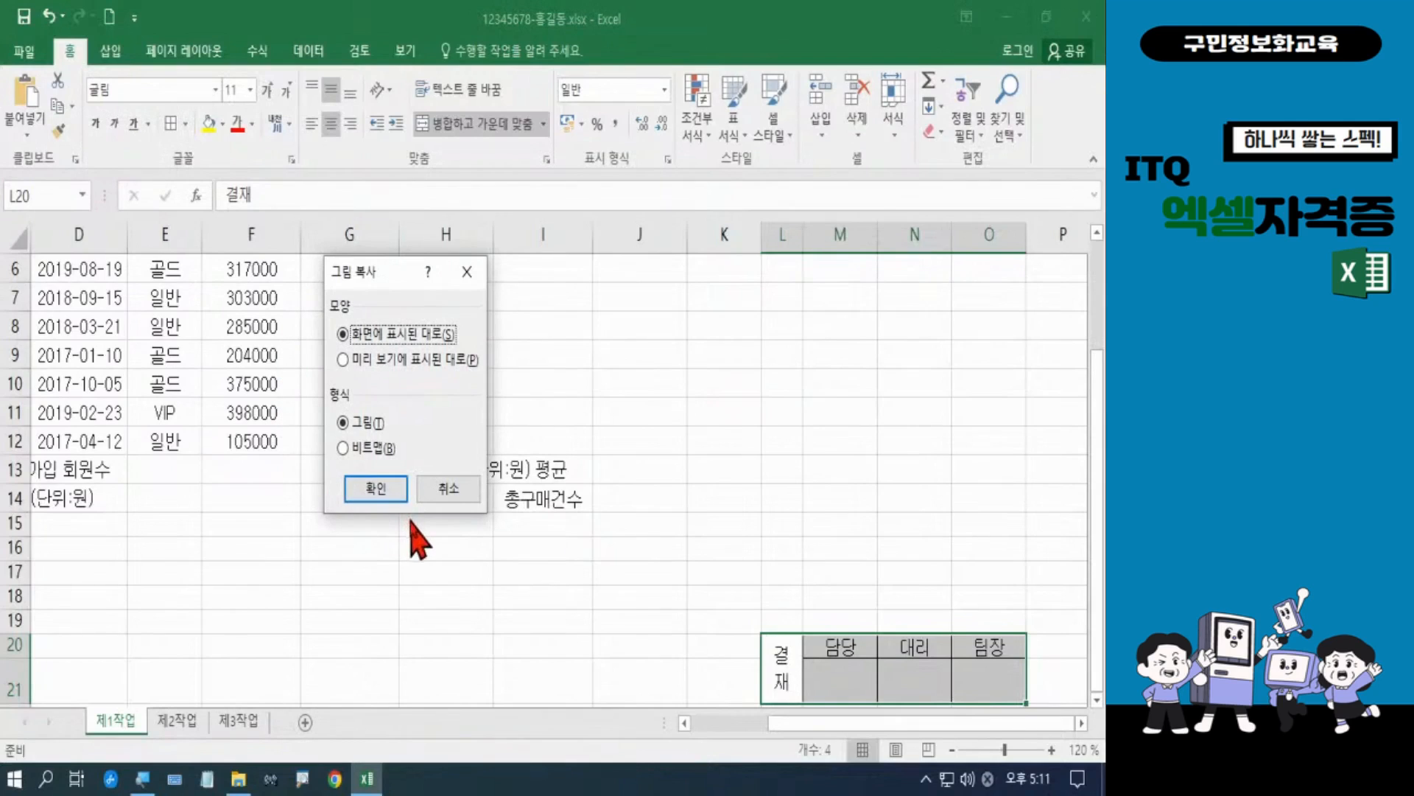
key(Return)
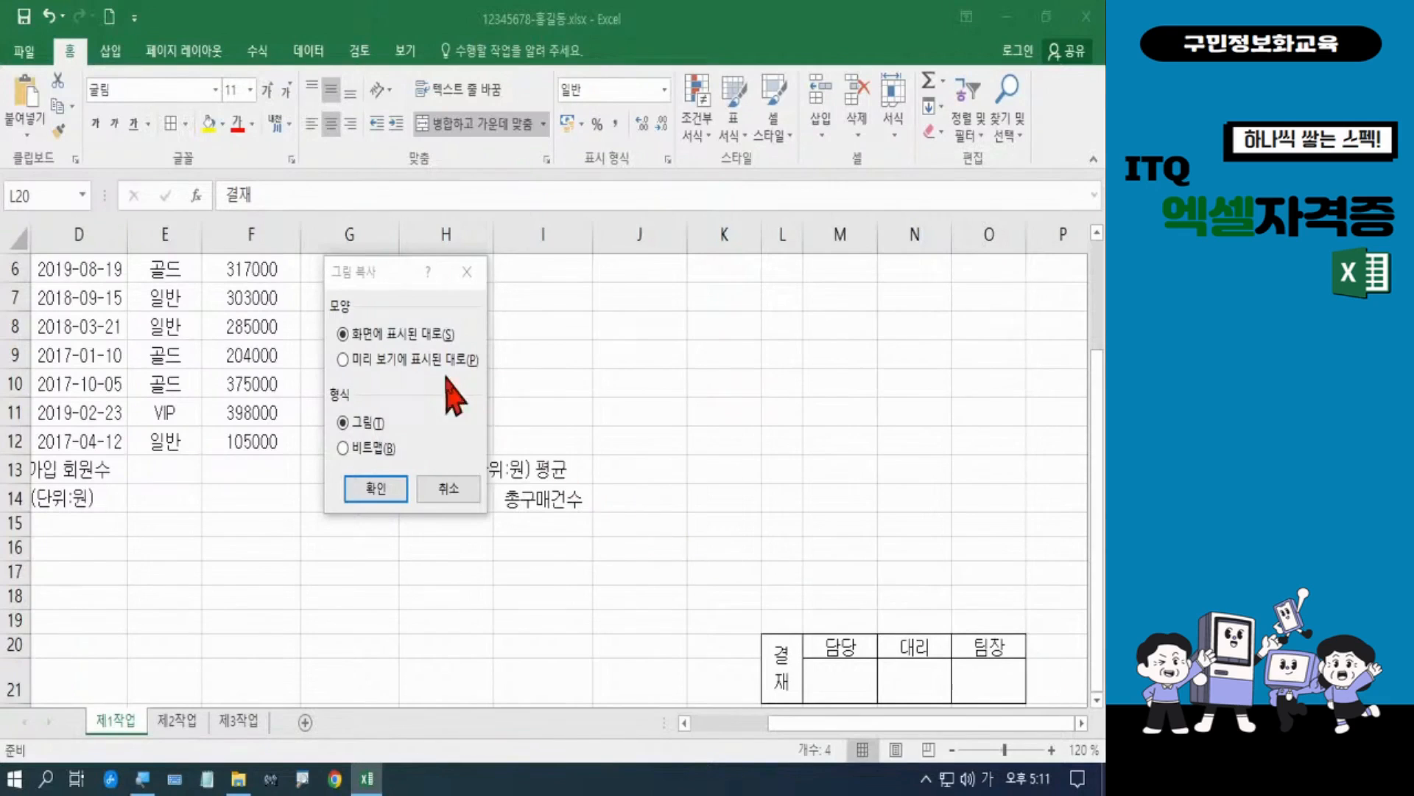
click(400, 293)
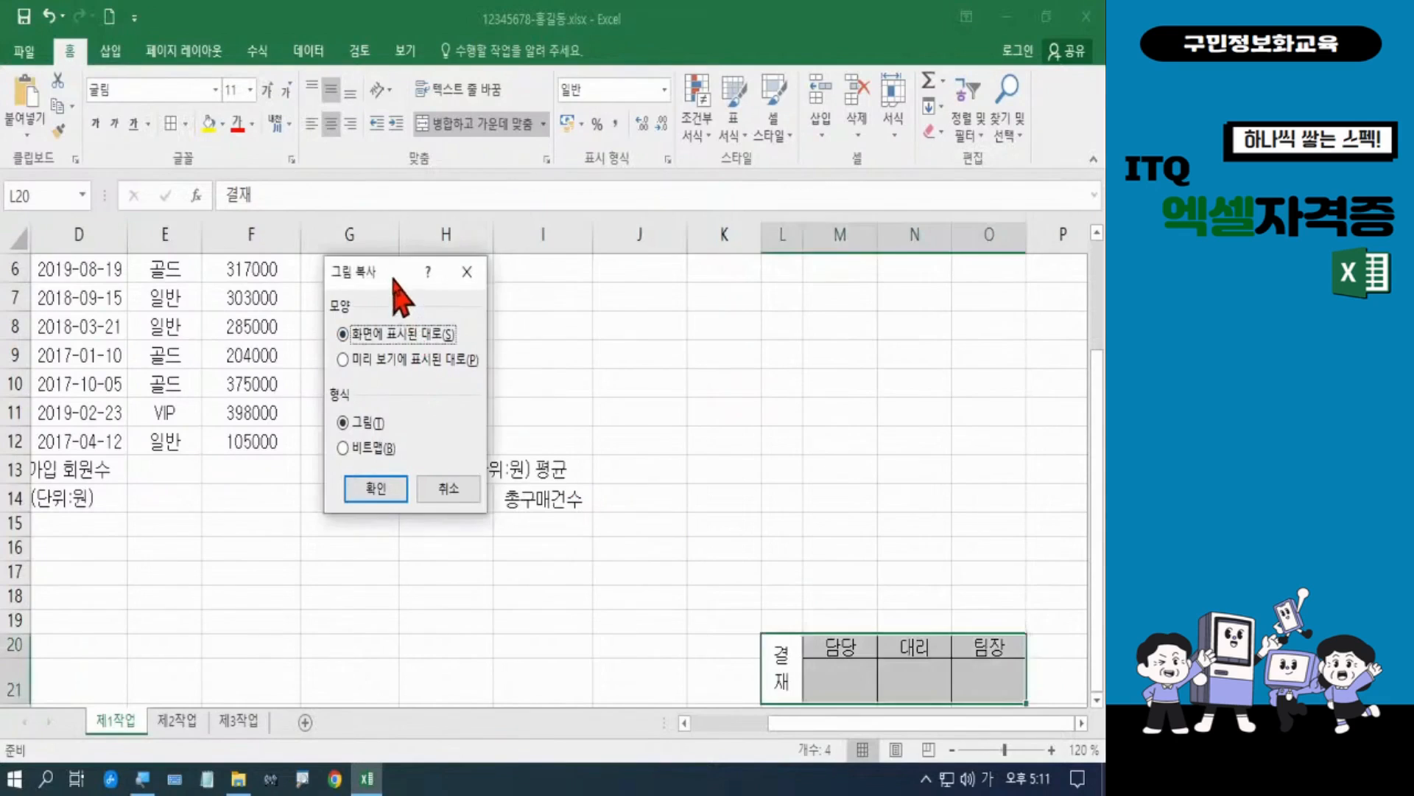
click(377, 490)
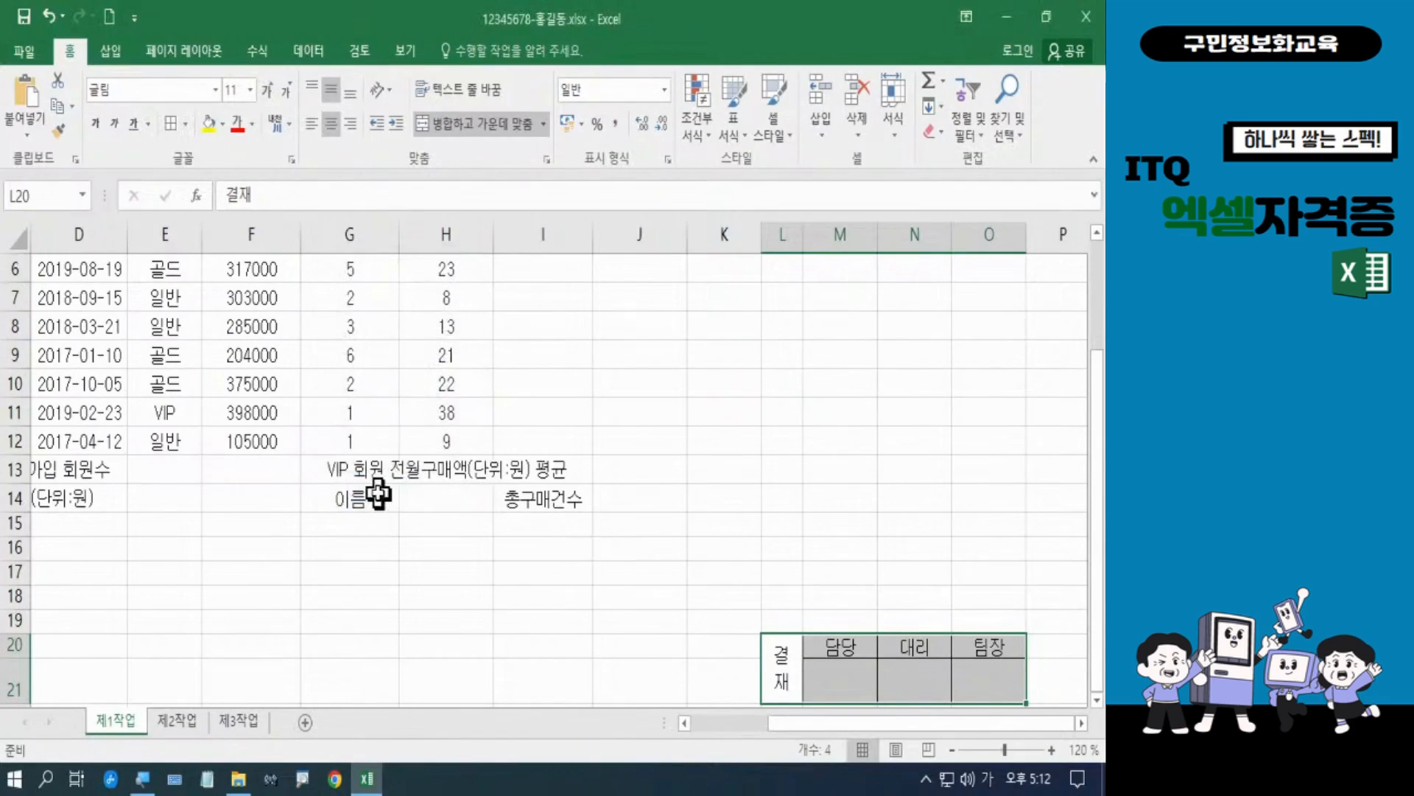
Paste the approval box picture at cell K12 and select it
click(705, 451)
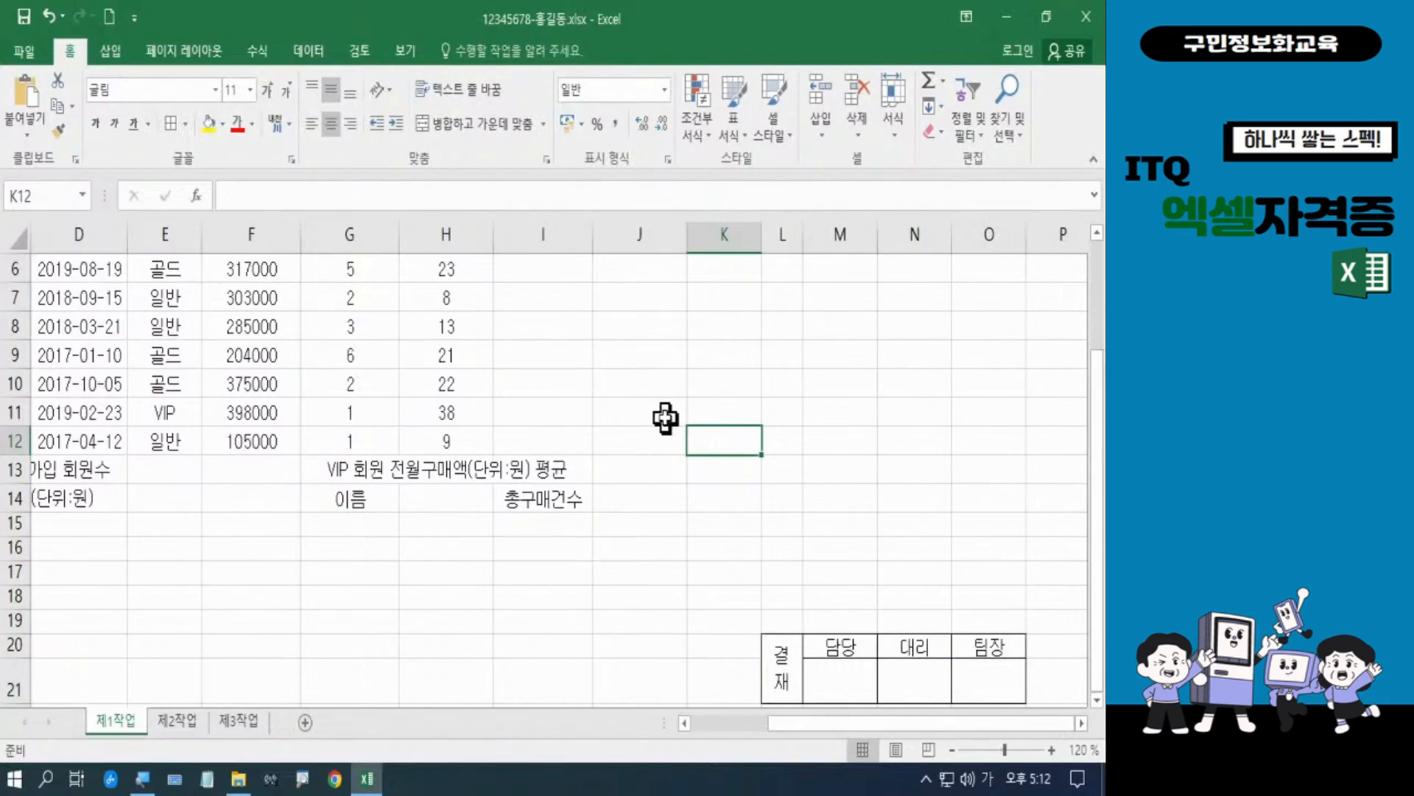
key(ctrl+v)
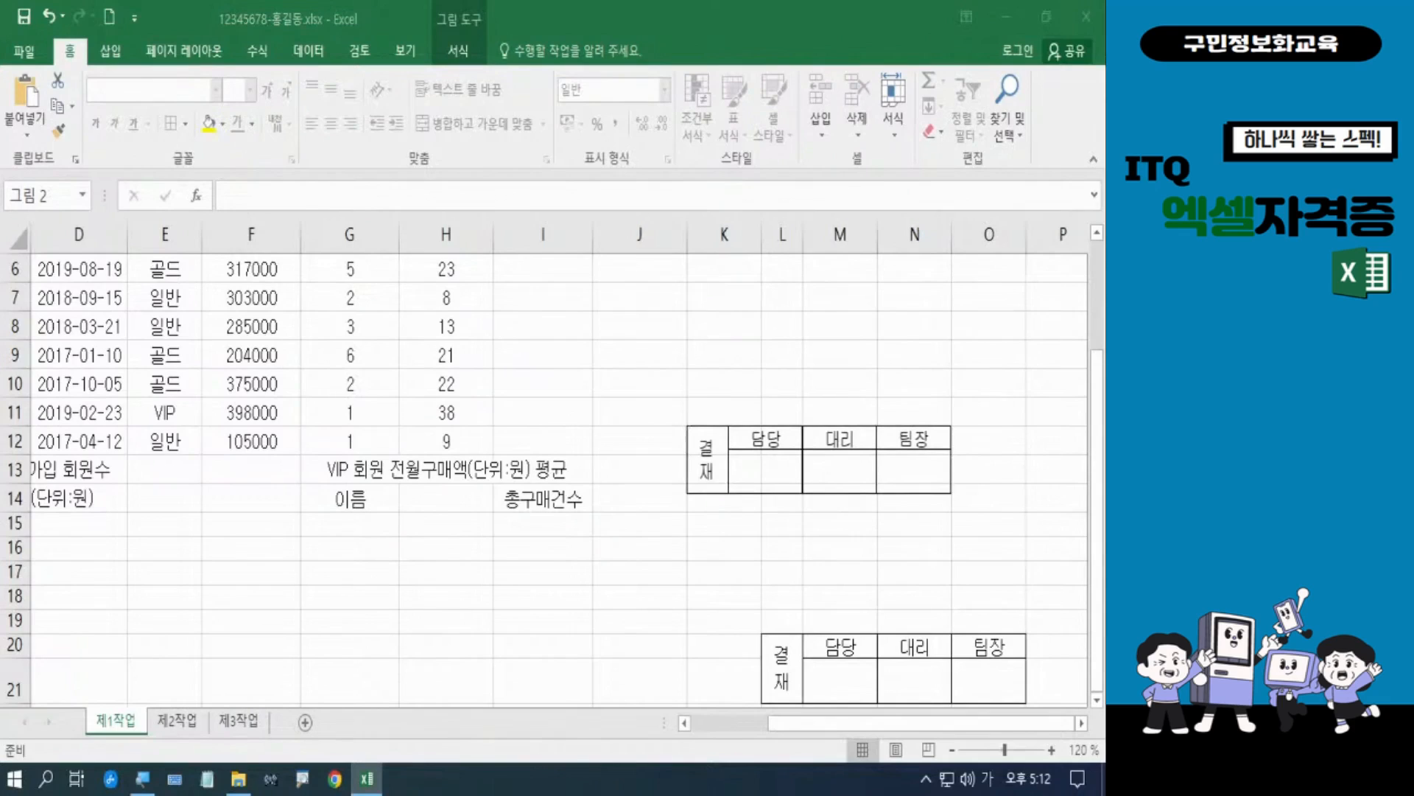
key(Hangul)
click(874, 480)
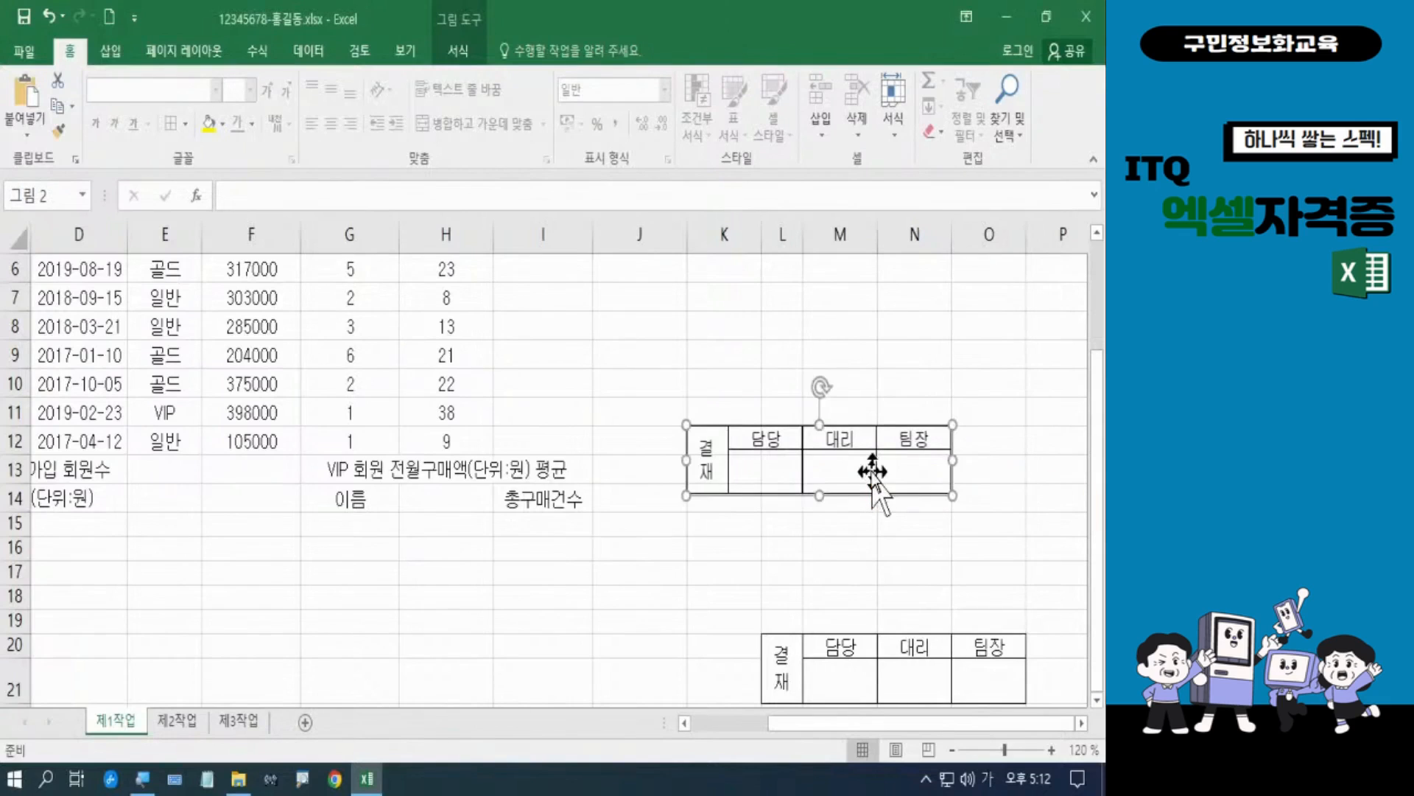
Move the approval box picture to the right of the title shape and enlarge it to fill H1:J3
drag(874, 471, 720, 339)
scroll(762, 413, up, 2)
drag(666, 543, 533, 299)
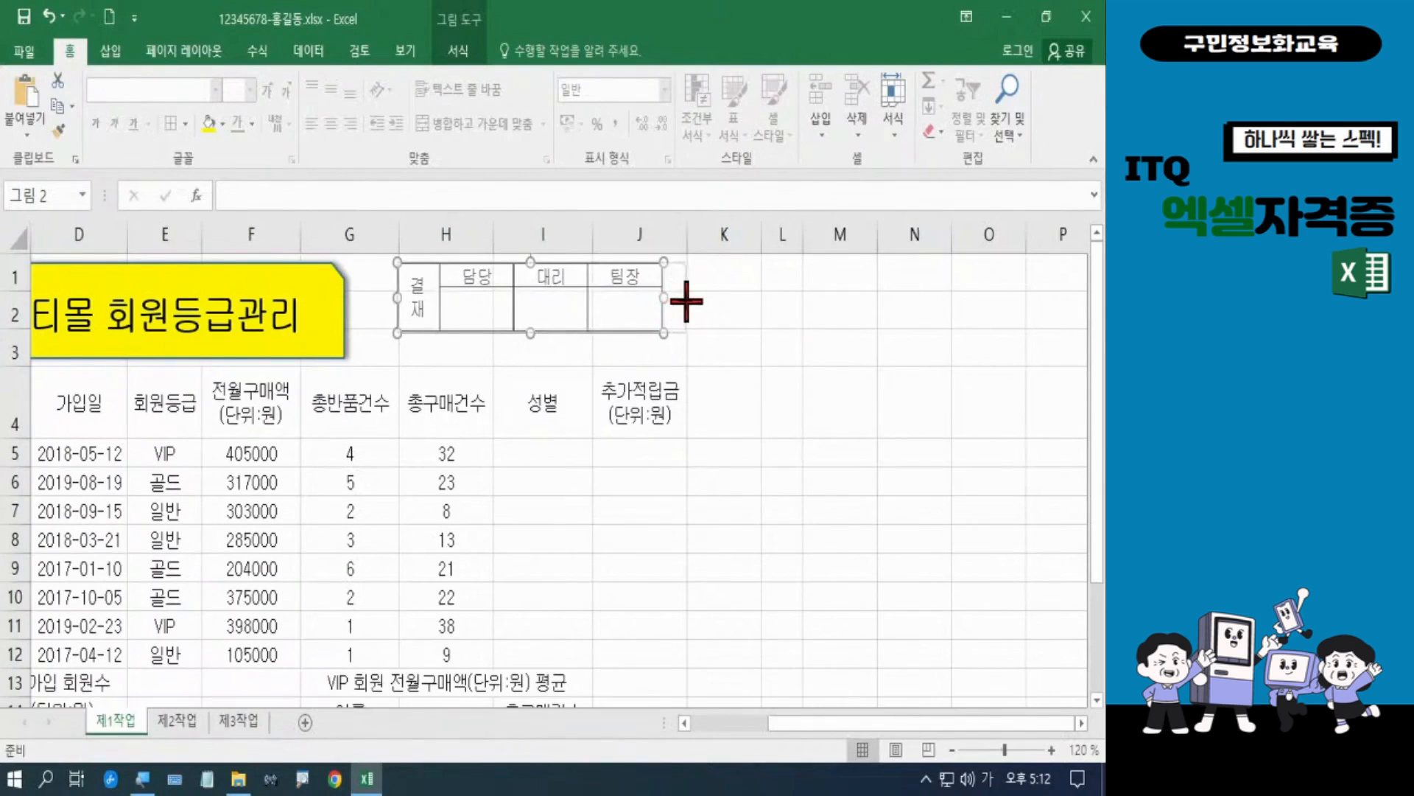
drag(664, 298, 685, 298)
drag(542, 344, 544, 356)
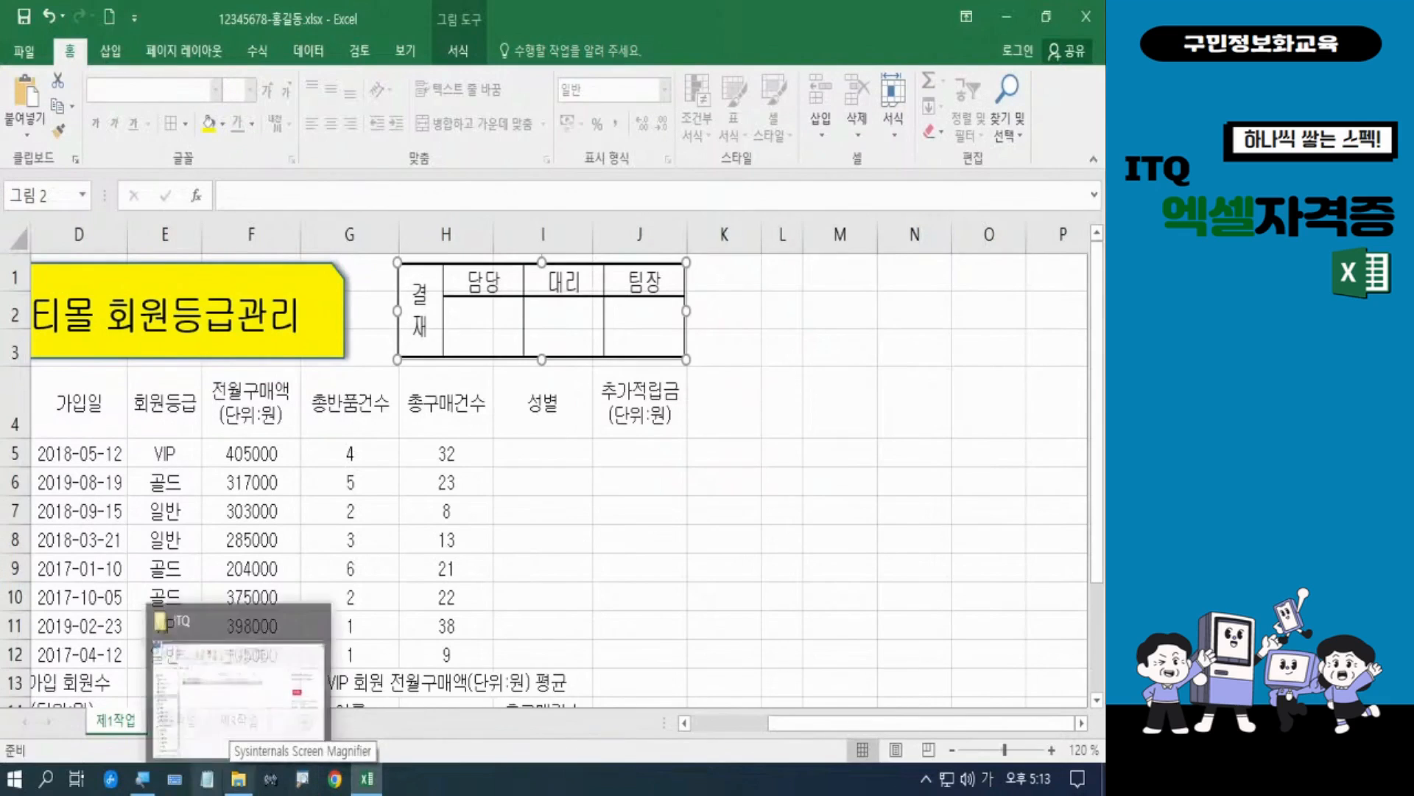
Open ITQ 제1작업 문제.pdf from the ITQ folder, examine its 출력형태 table, and switch back to the Excel workbook
click(249, 783)
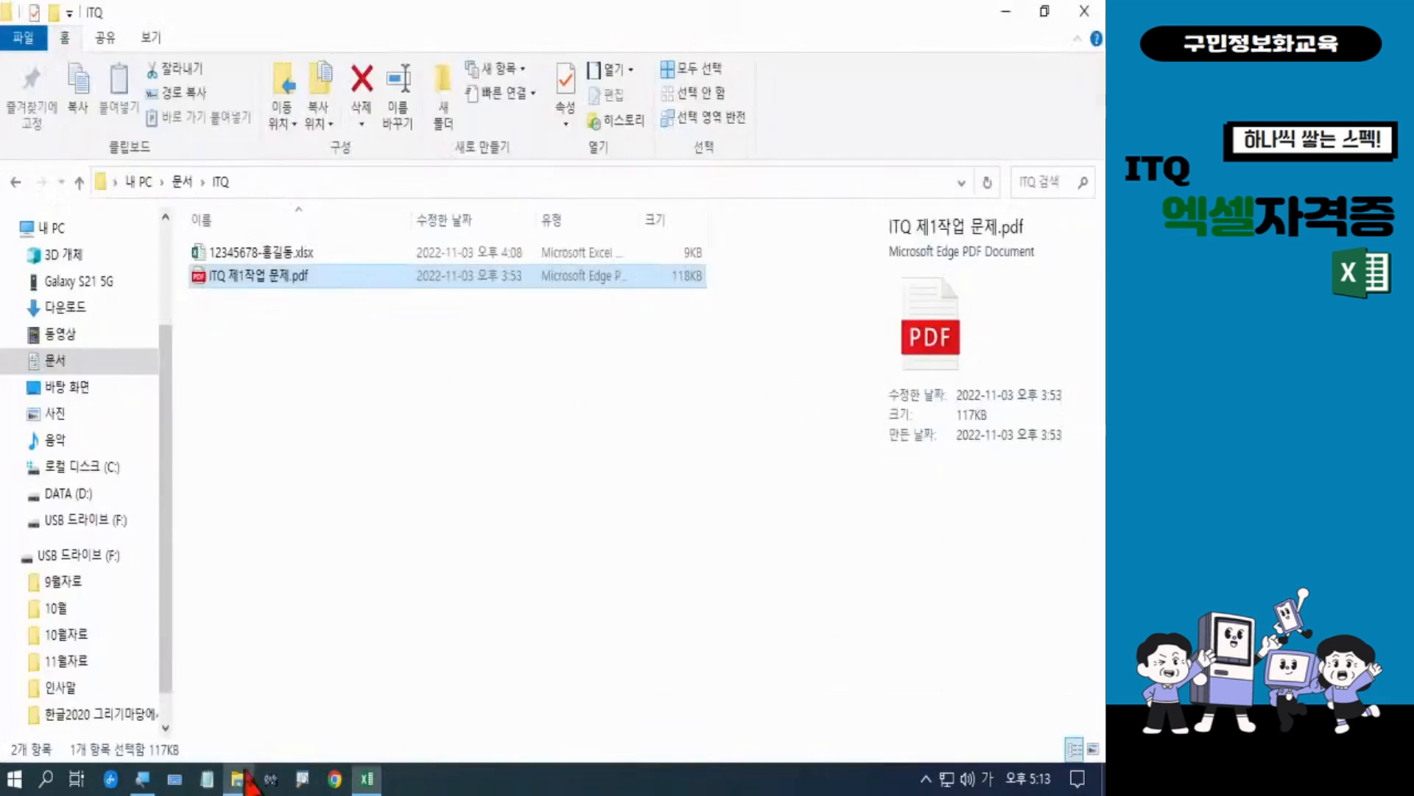
double_click(284, 280)
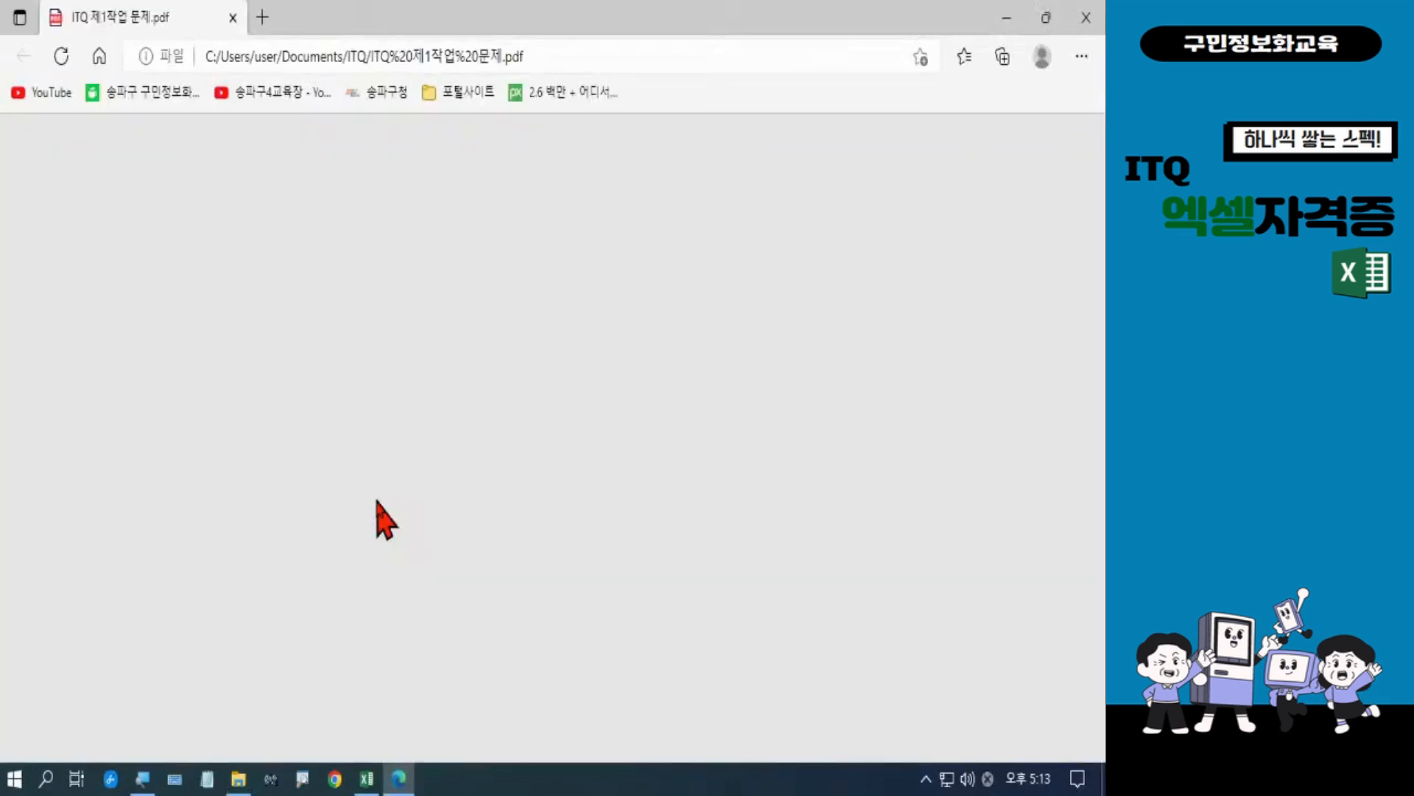
scroll(618, 467, up, 3)
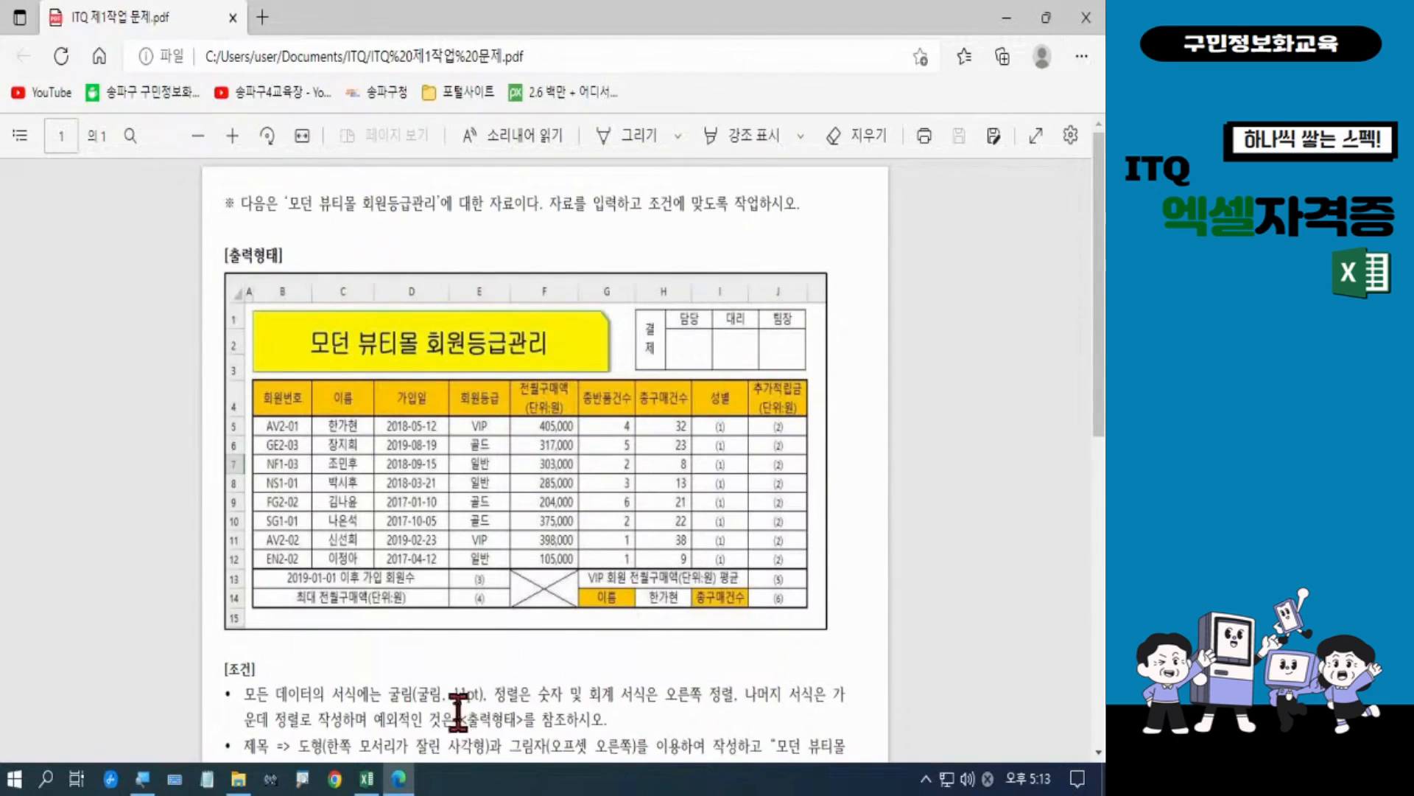
click(366, 778)
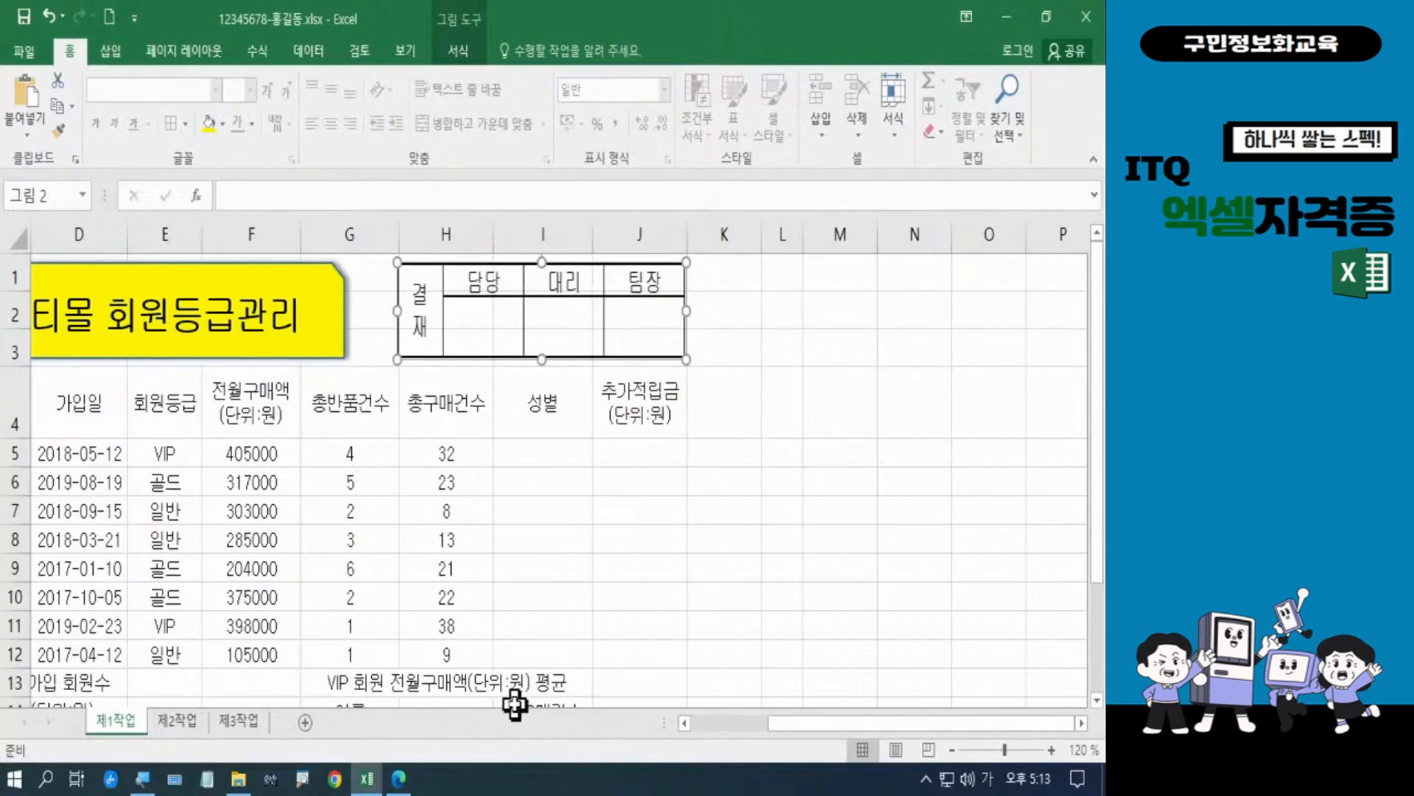
Deselect the approval box picture and review the merged label cells B13, B14 and G13 below the table
click(799, 579)
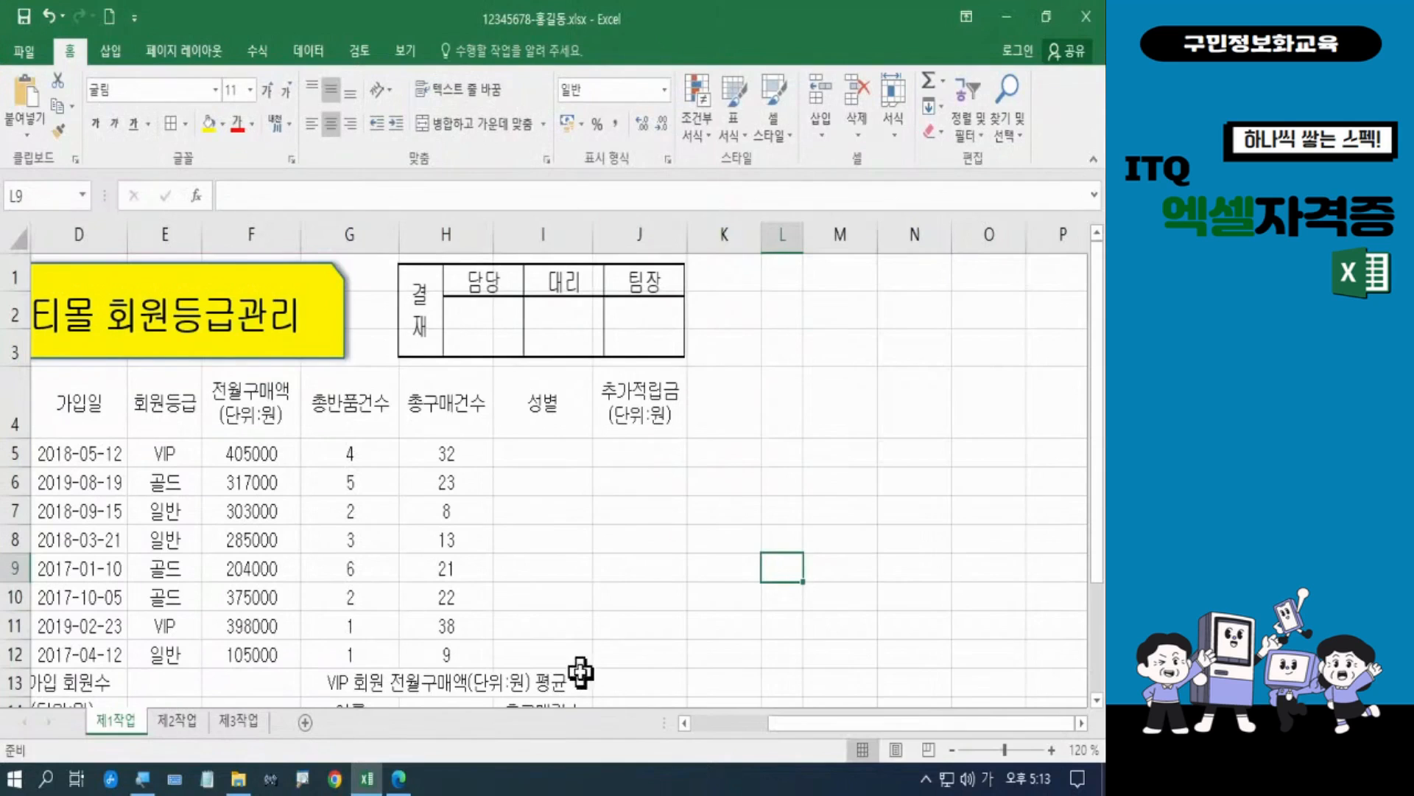
drag(788, 726, 720, 733)
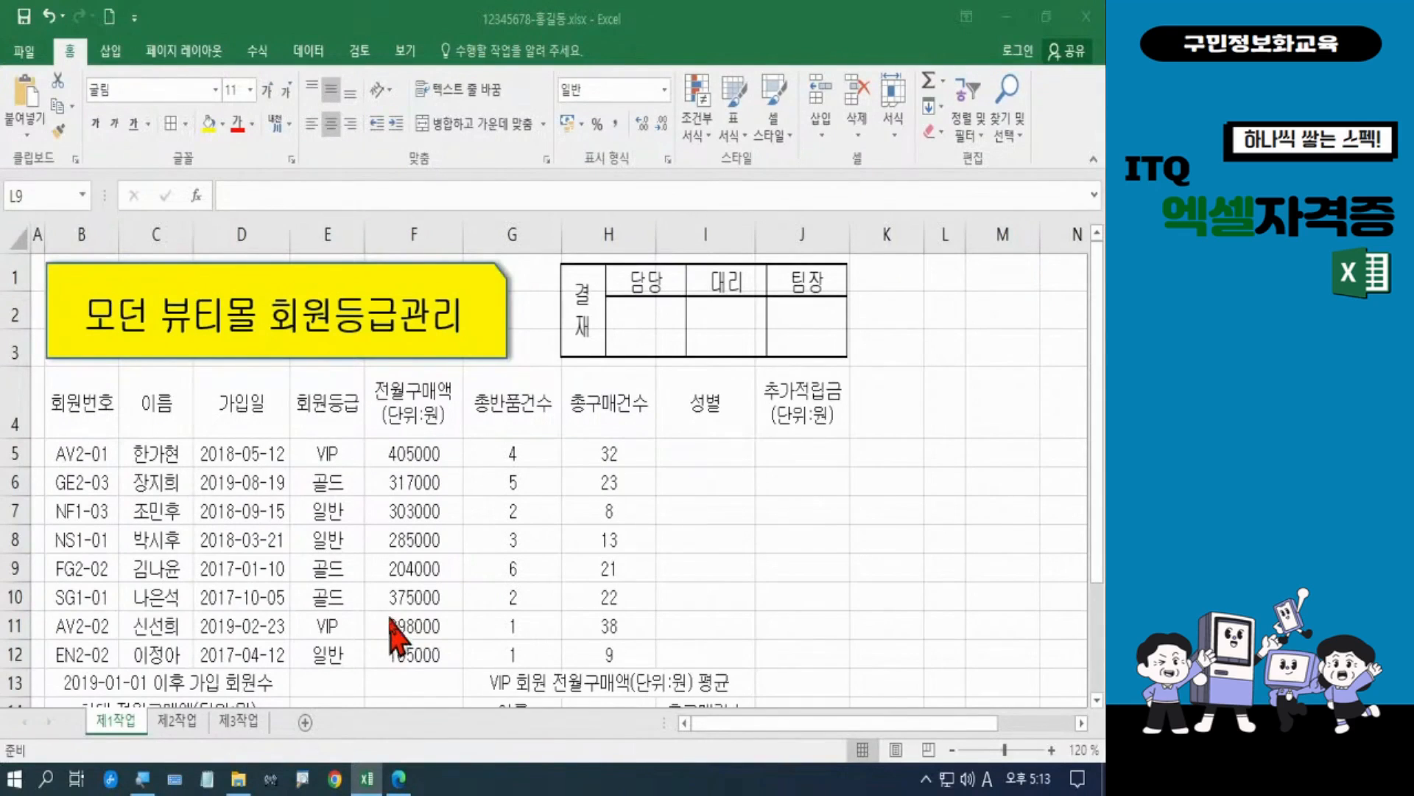
drag(1101, 484, 1100, 568)
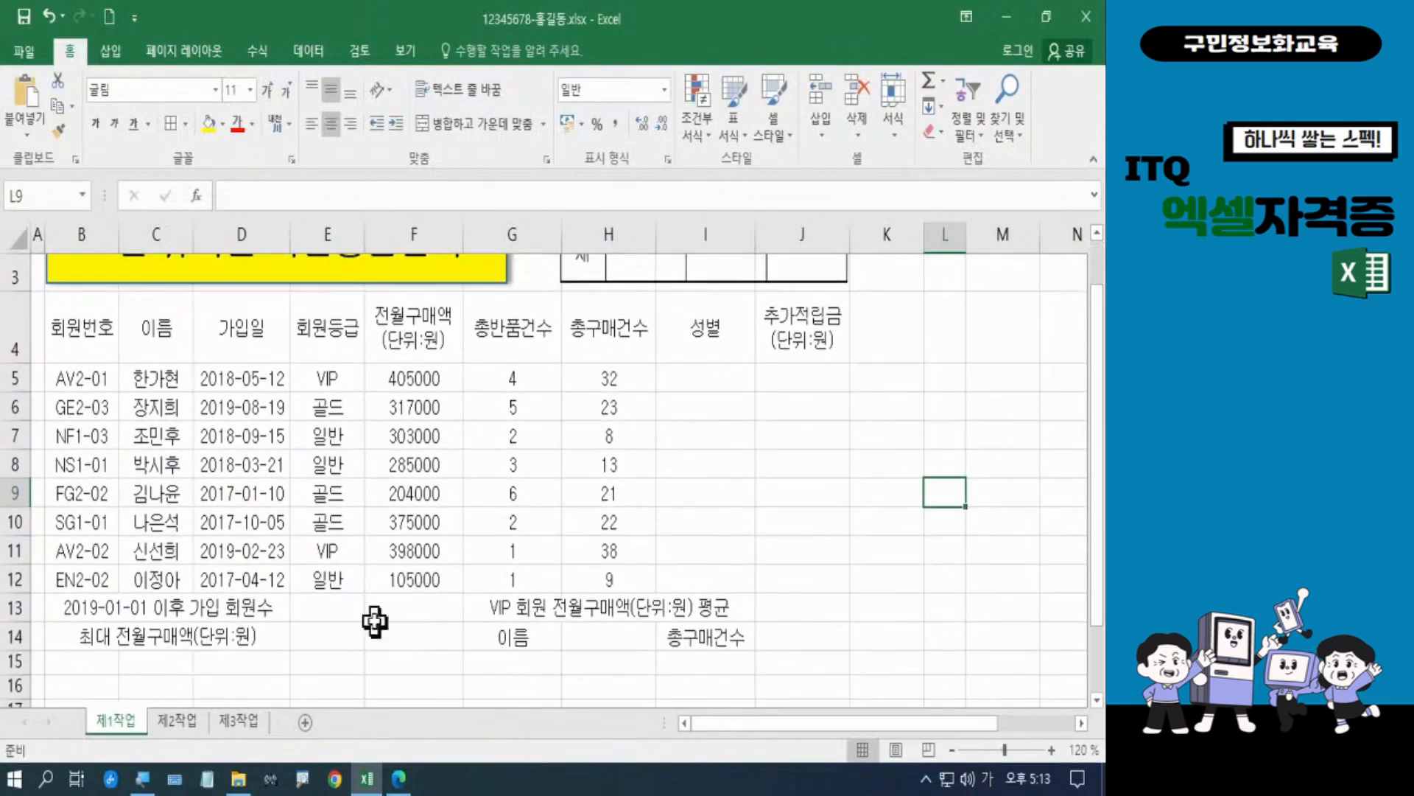
click(70, 613)
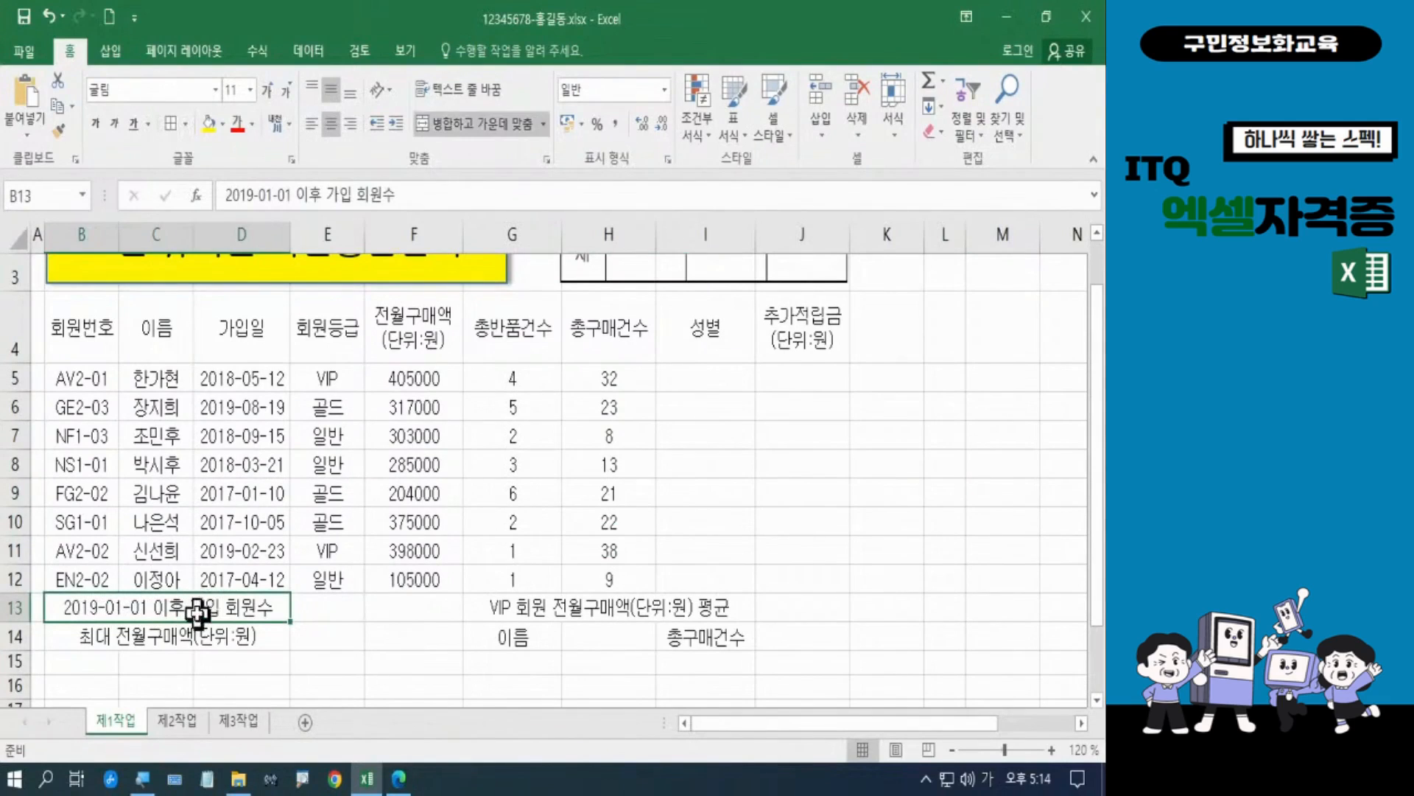
ctrl+click(70, 631)
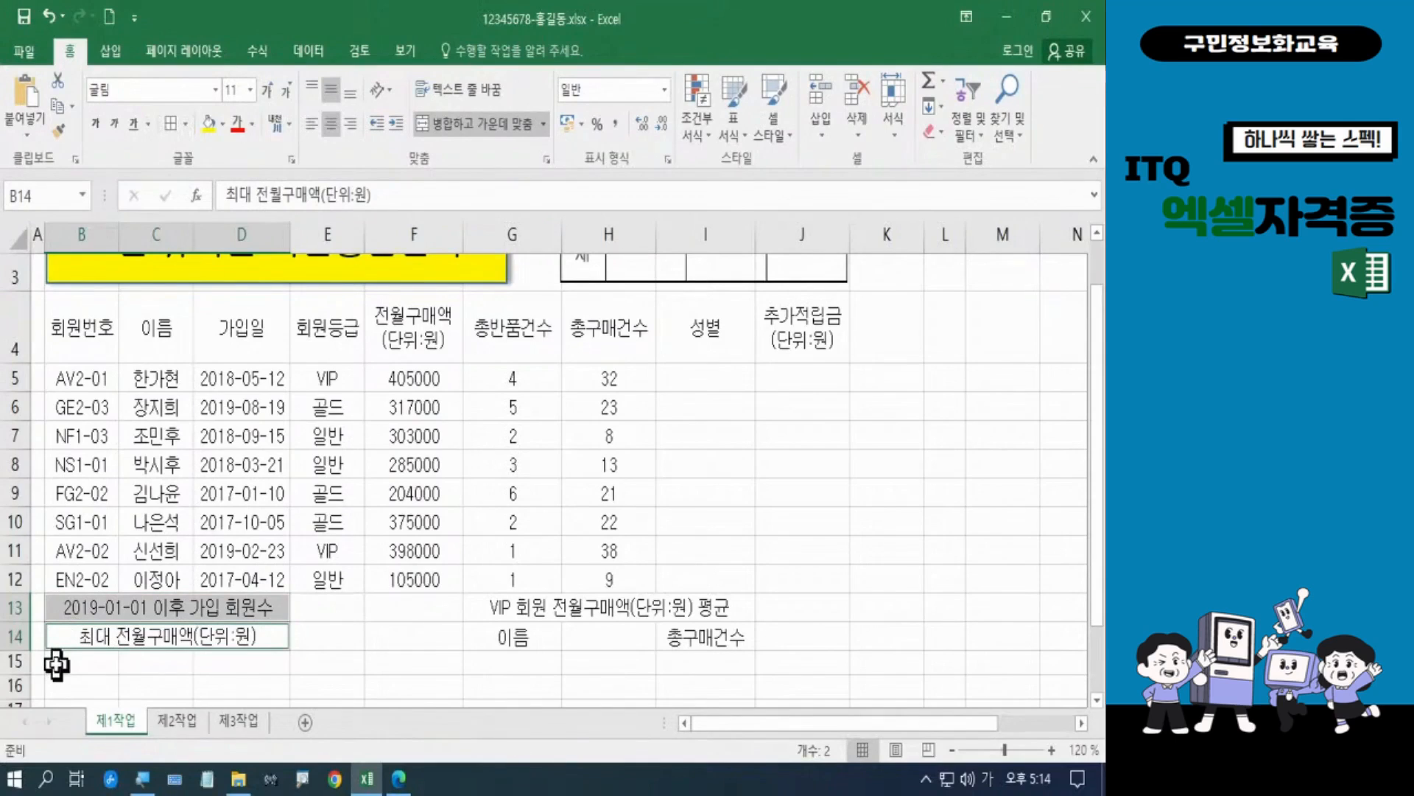
ctrl+click(506, 608)
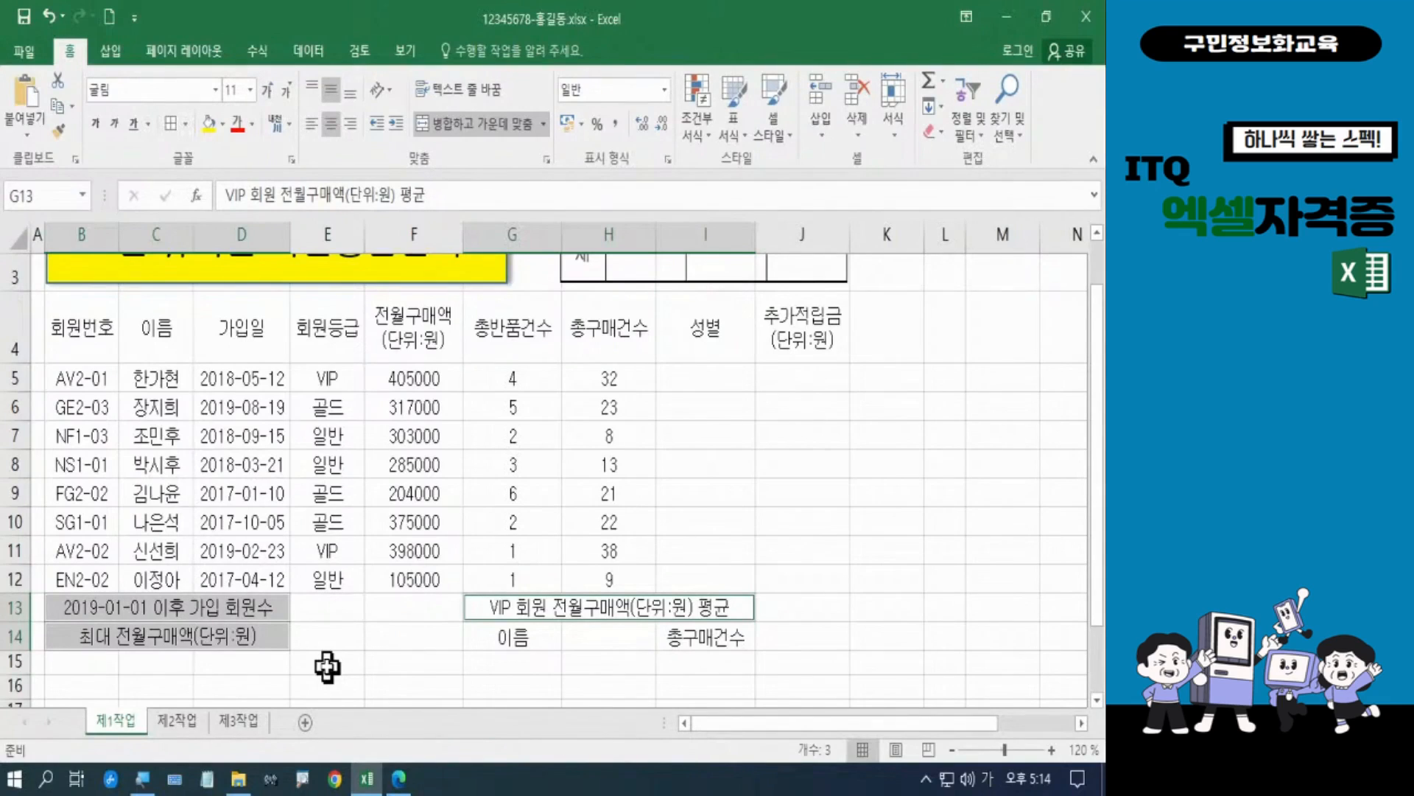
click(355, 665)
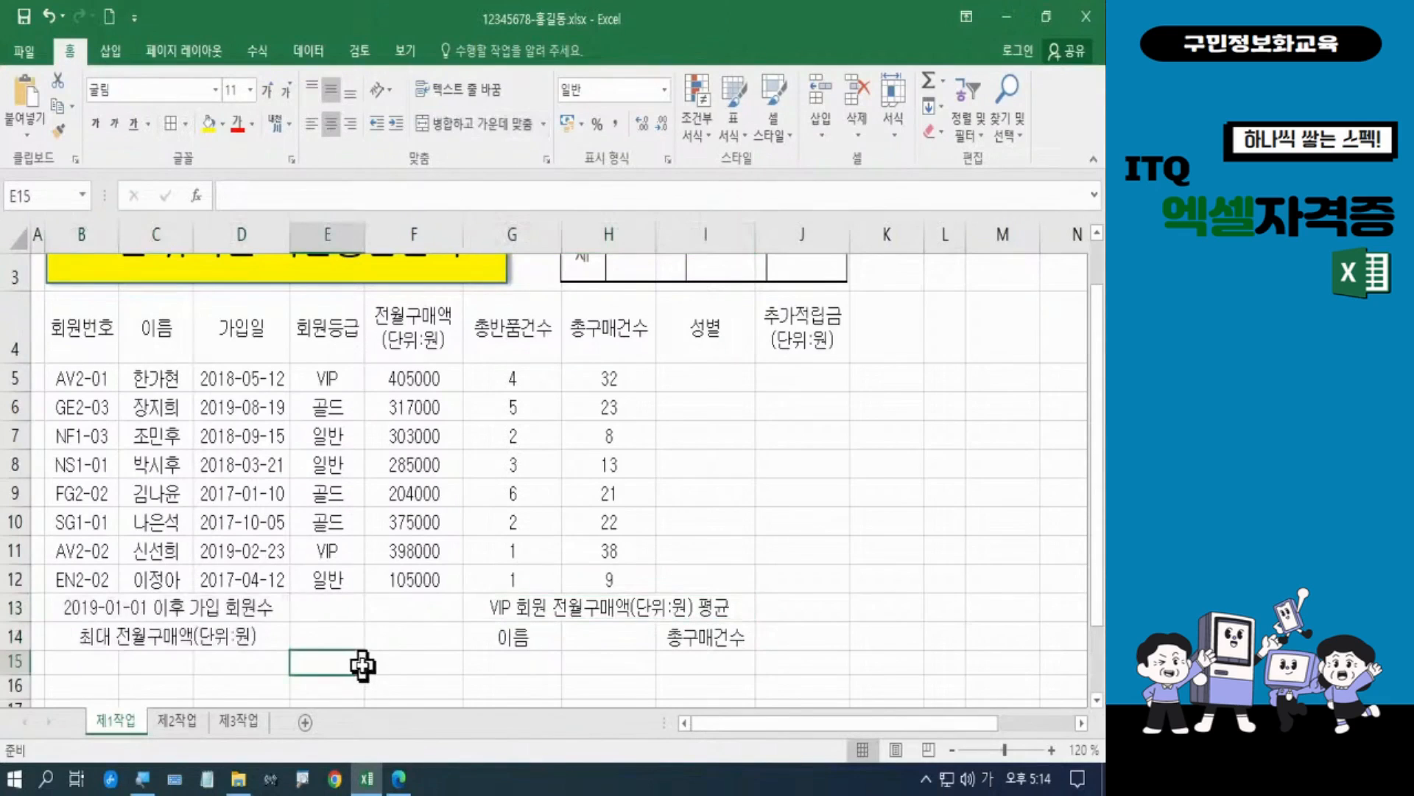
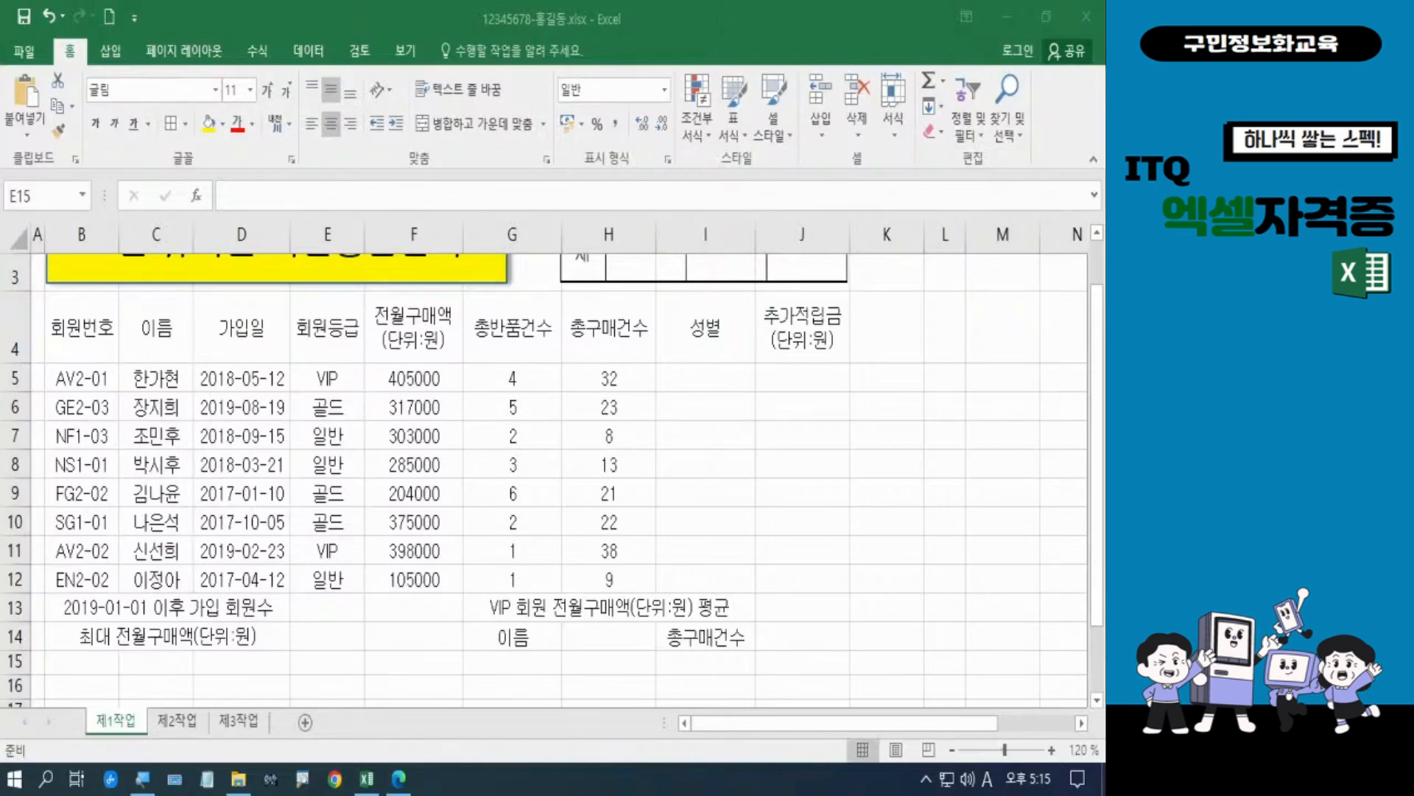
key(Hangul)
key(Hangul)
click(448, 512)
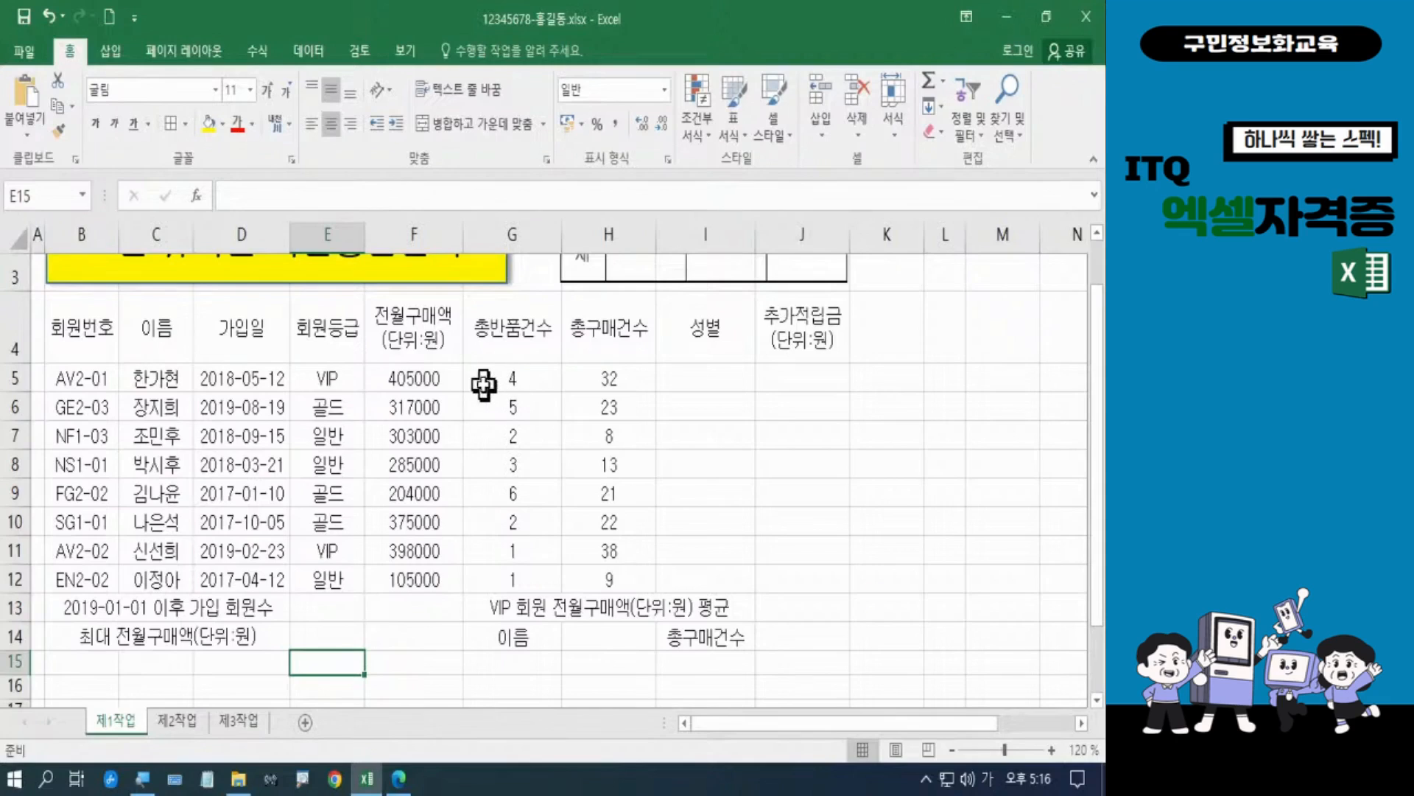
Apply the comma style and right alignment to F5:H12, E13:E14 and J5:J14, and deselect the ranges
drag(413, 377, 600, 571)
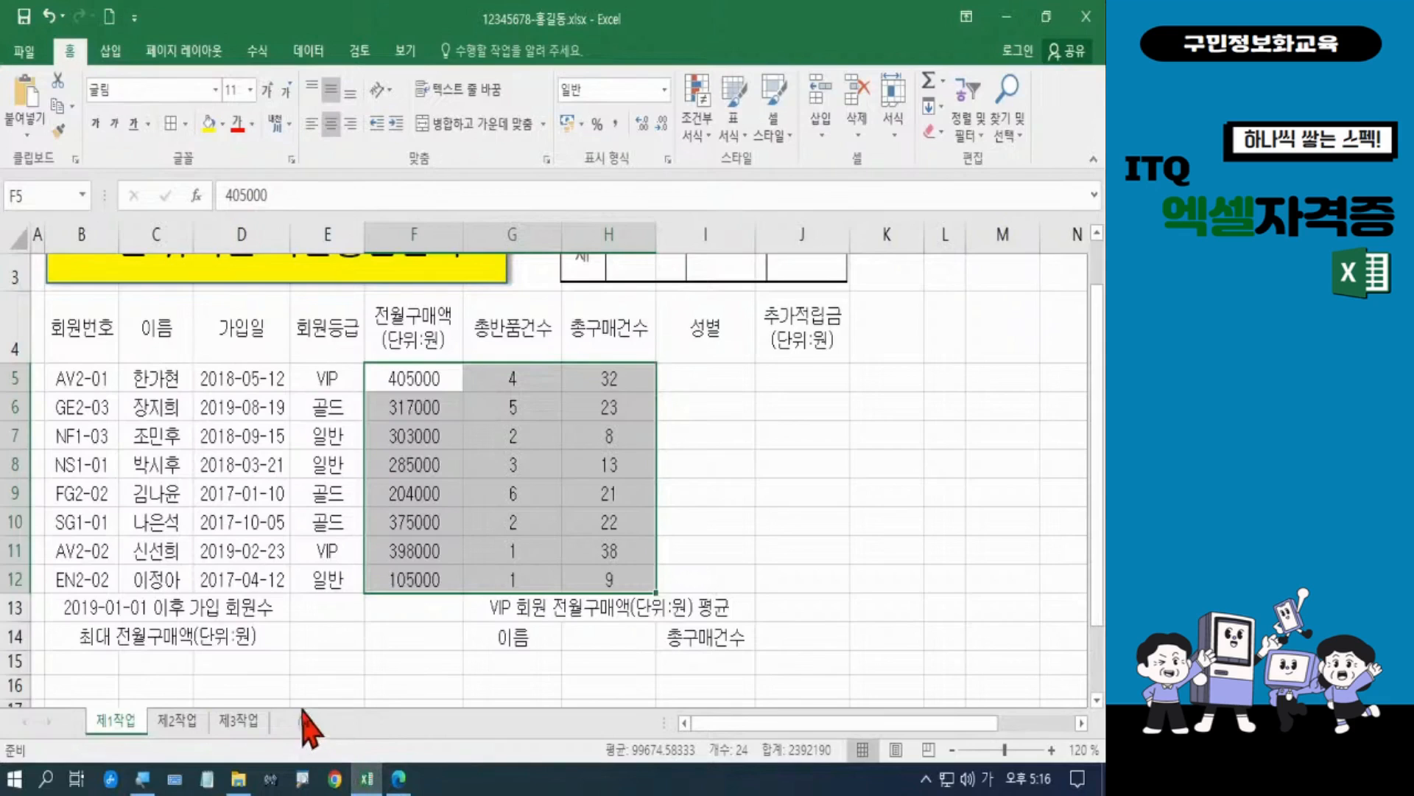
click(319, 614)
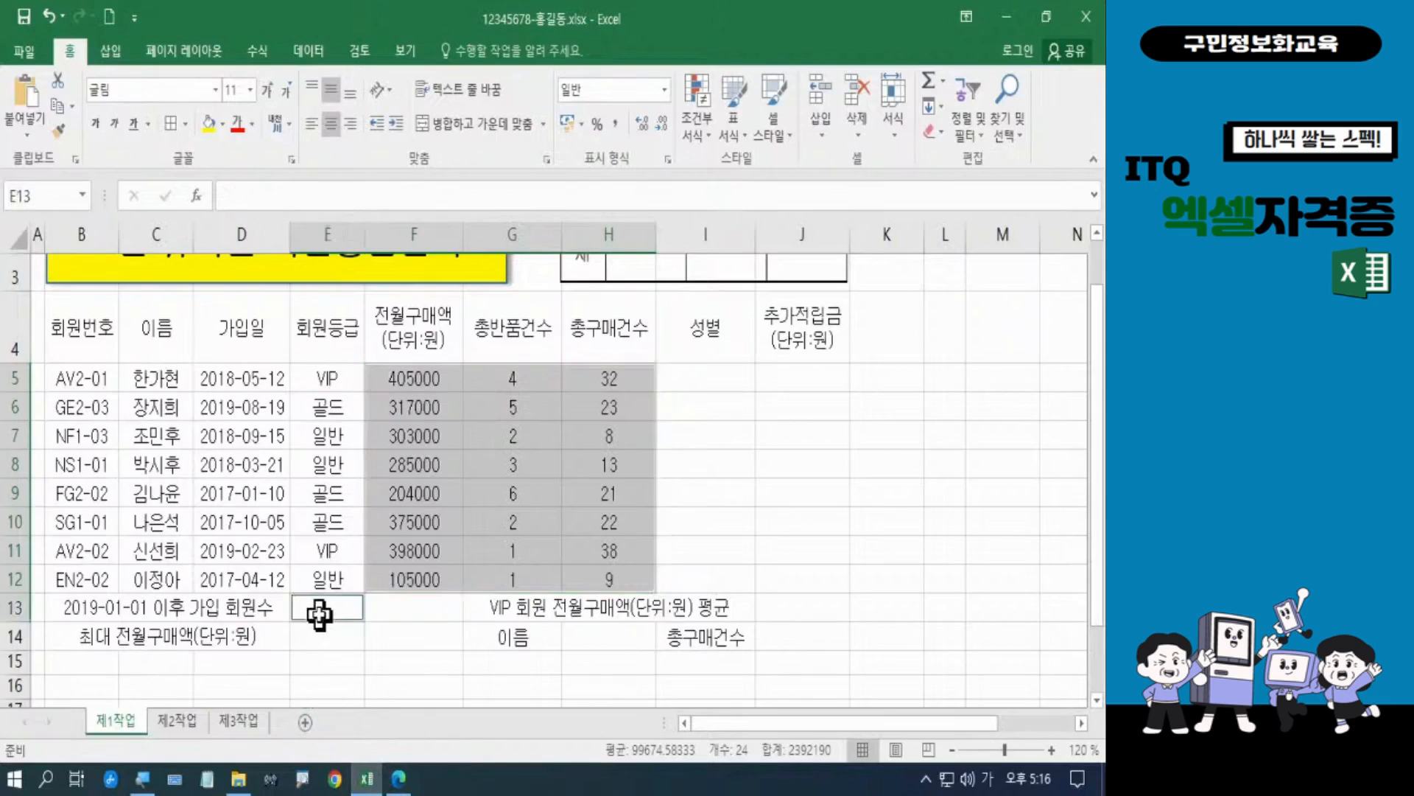
drag(318, 615, 322, 635)
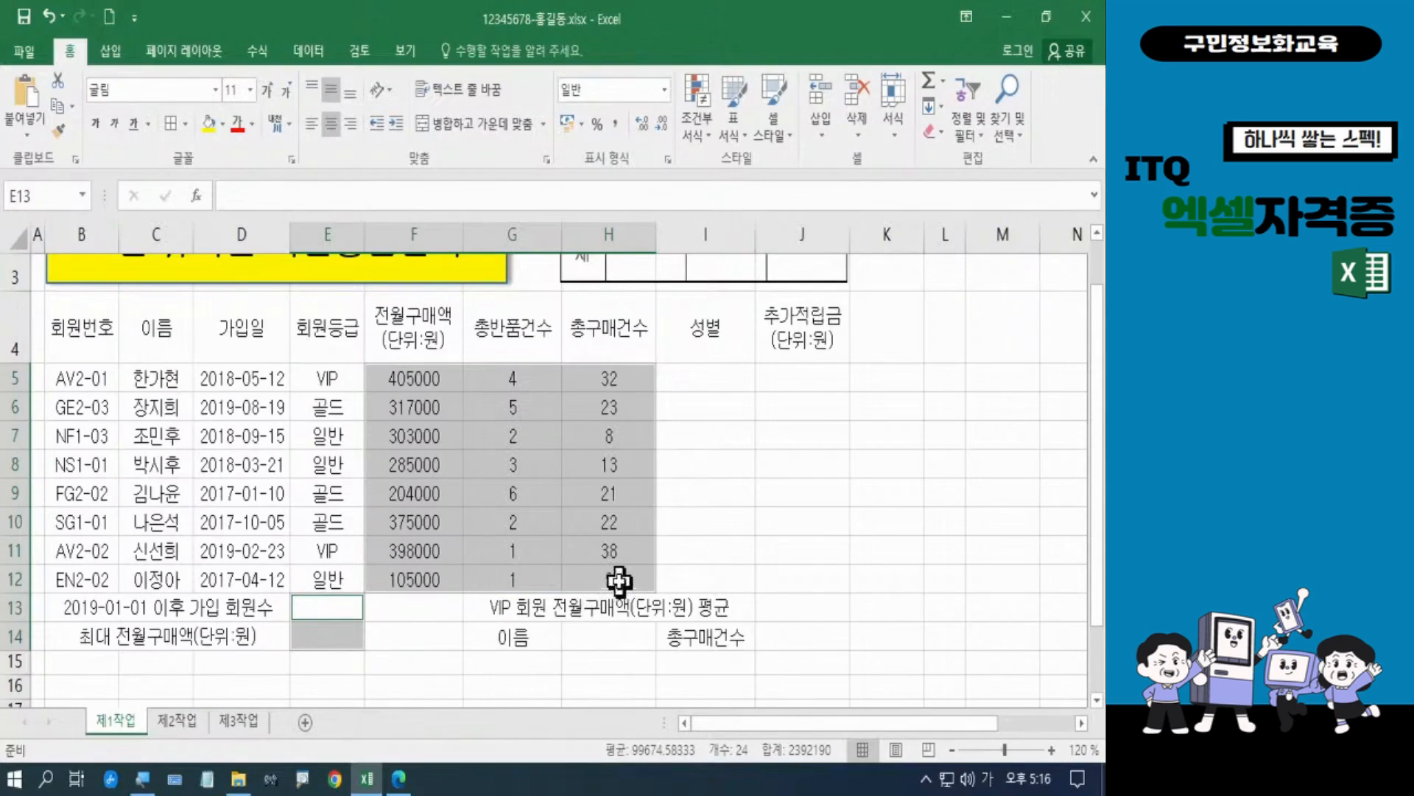
click(800, 381)
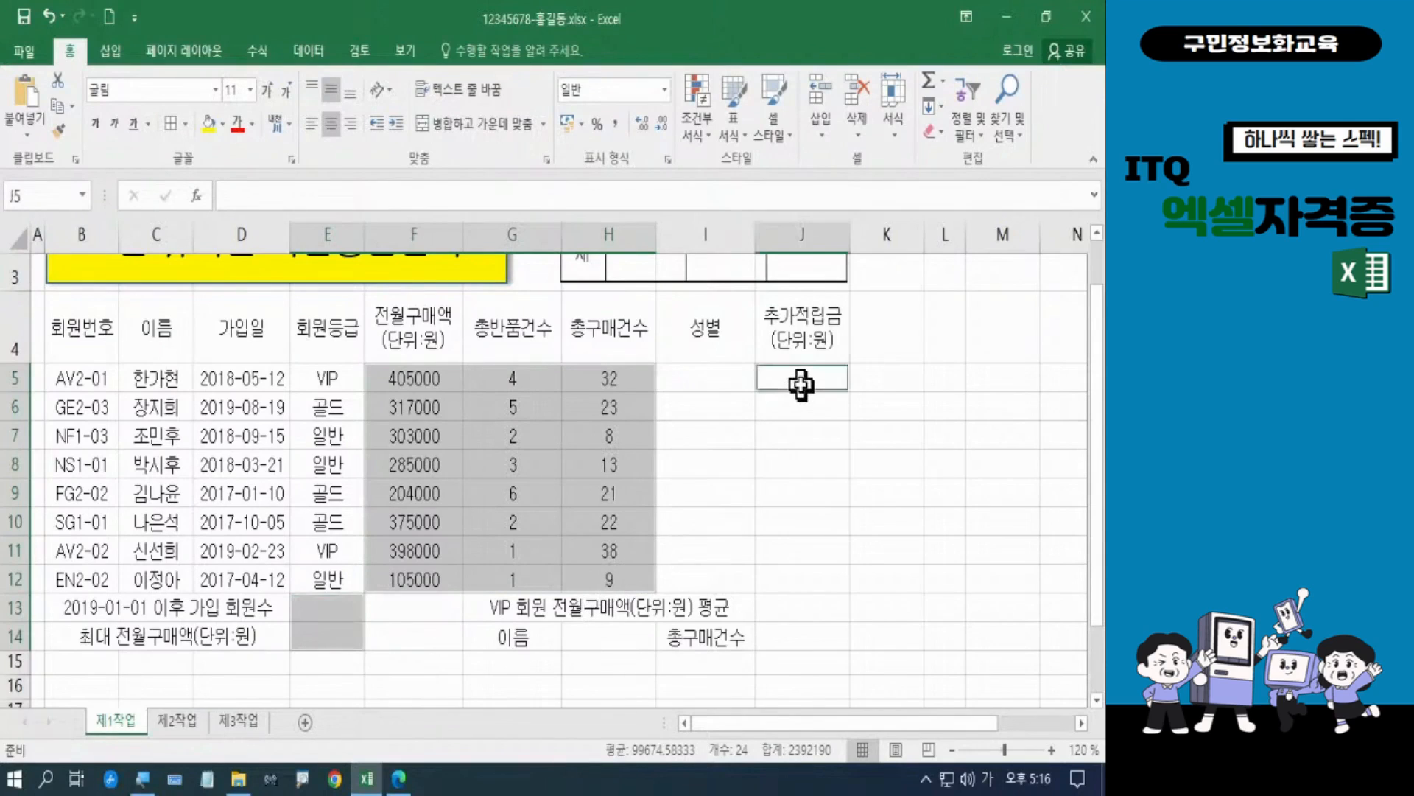
drag(801, 383, 828, 626)
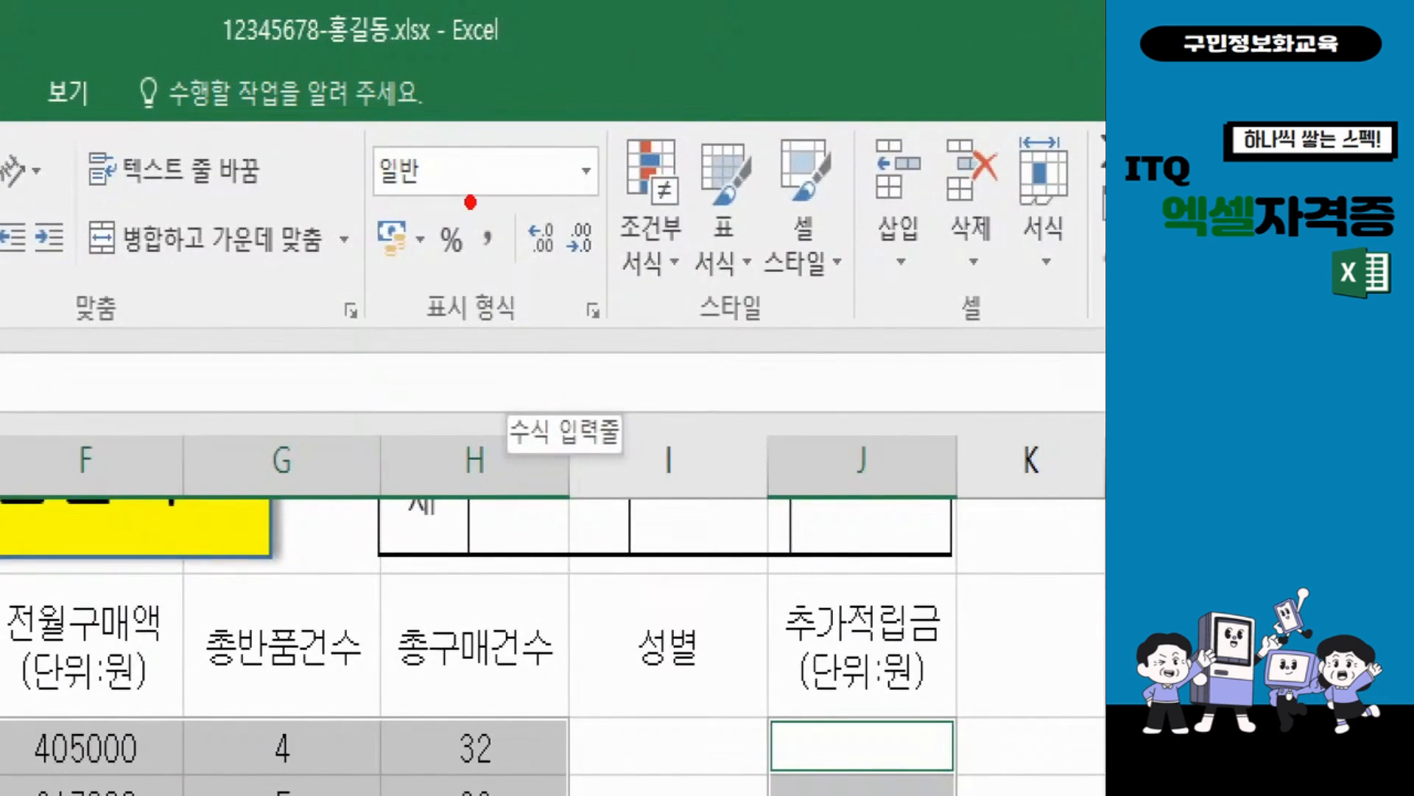
drag(470, 202, 510, 282)
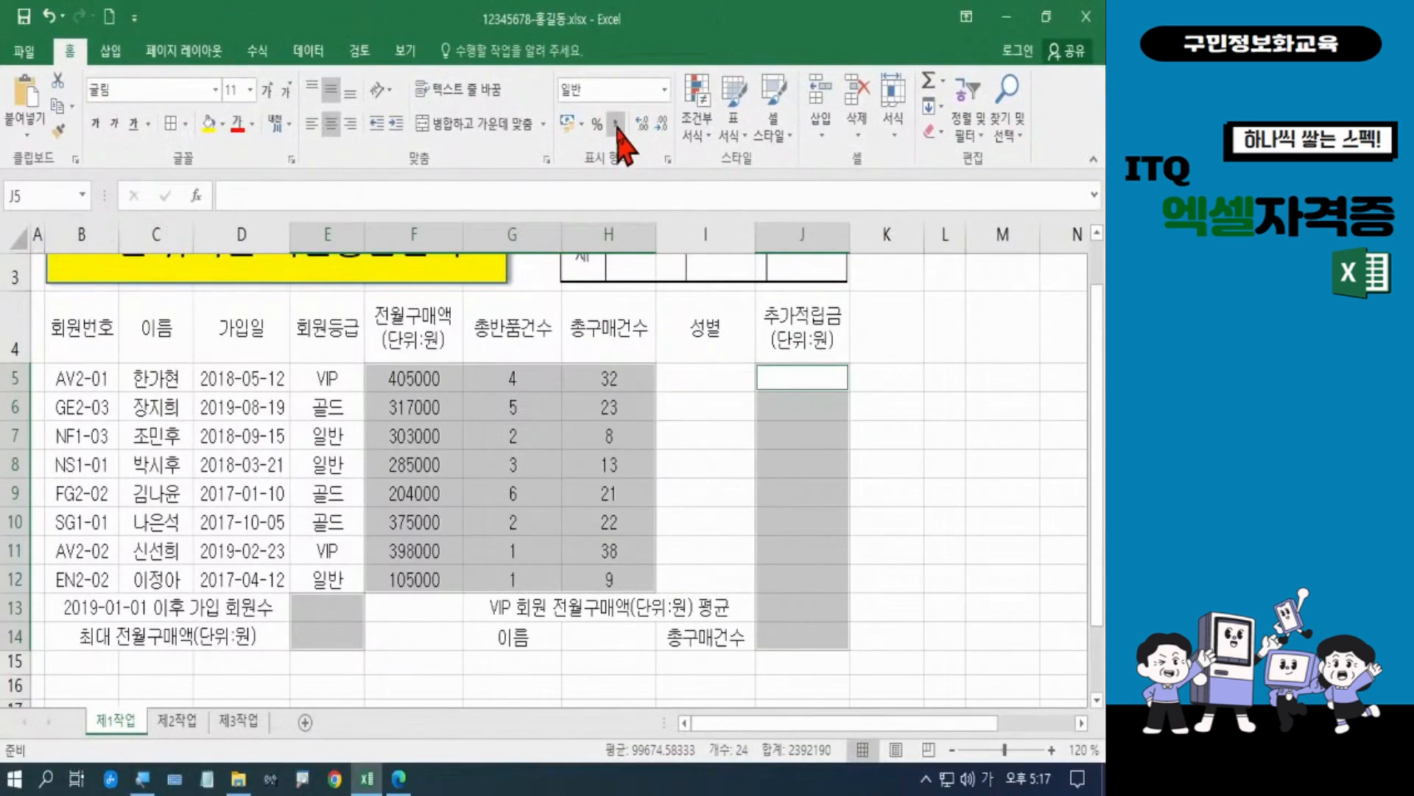
click(617, 125)
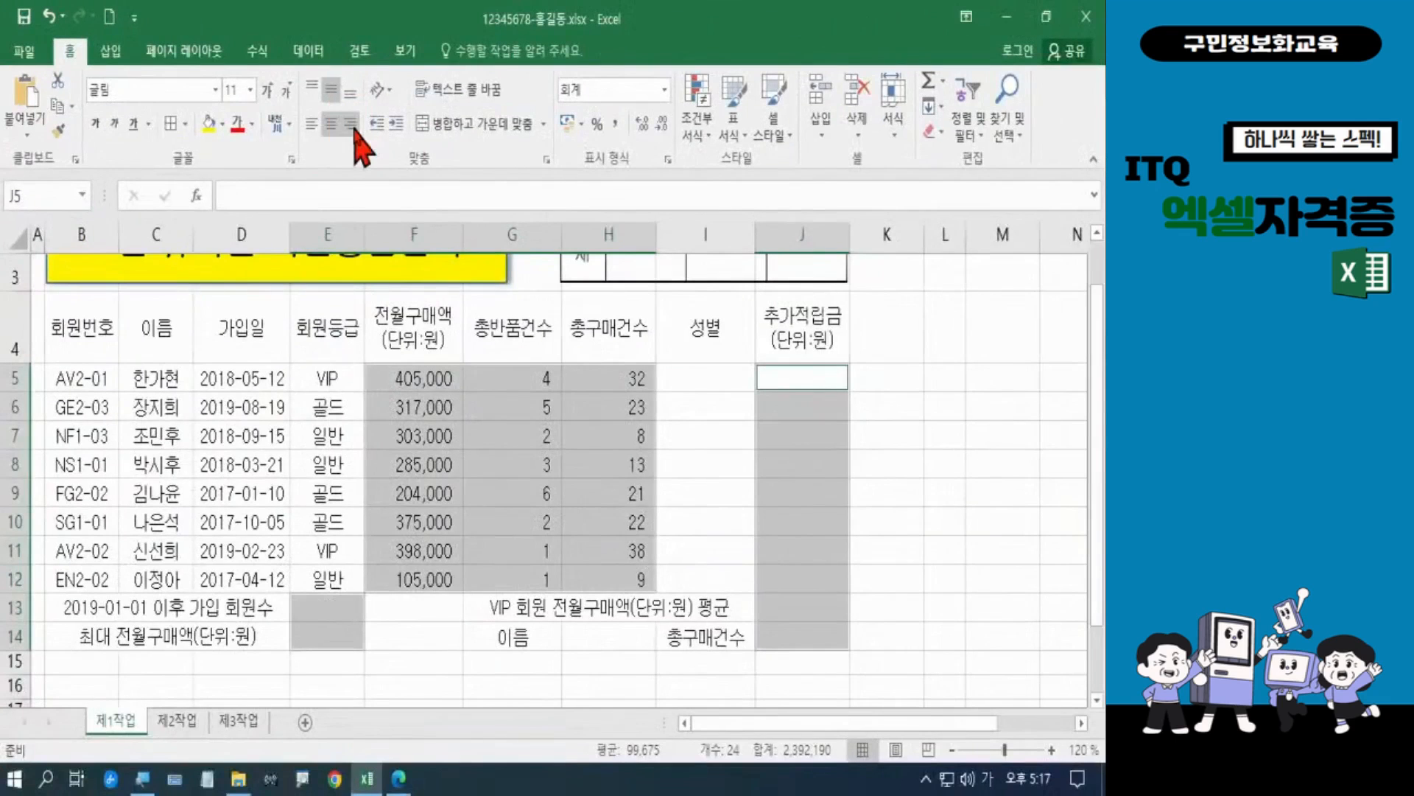
click(352, 125)
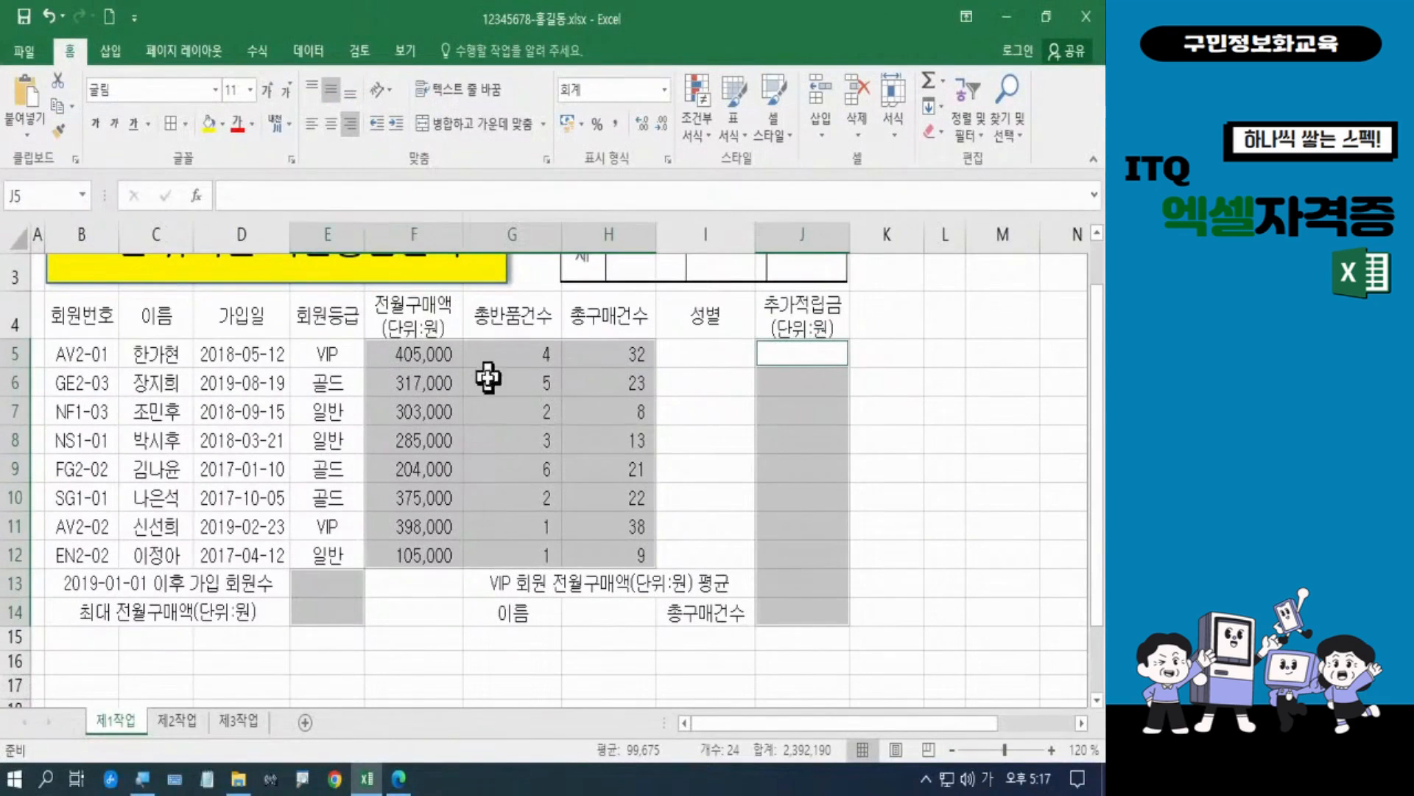
click(455, 657)
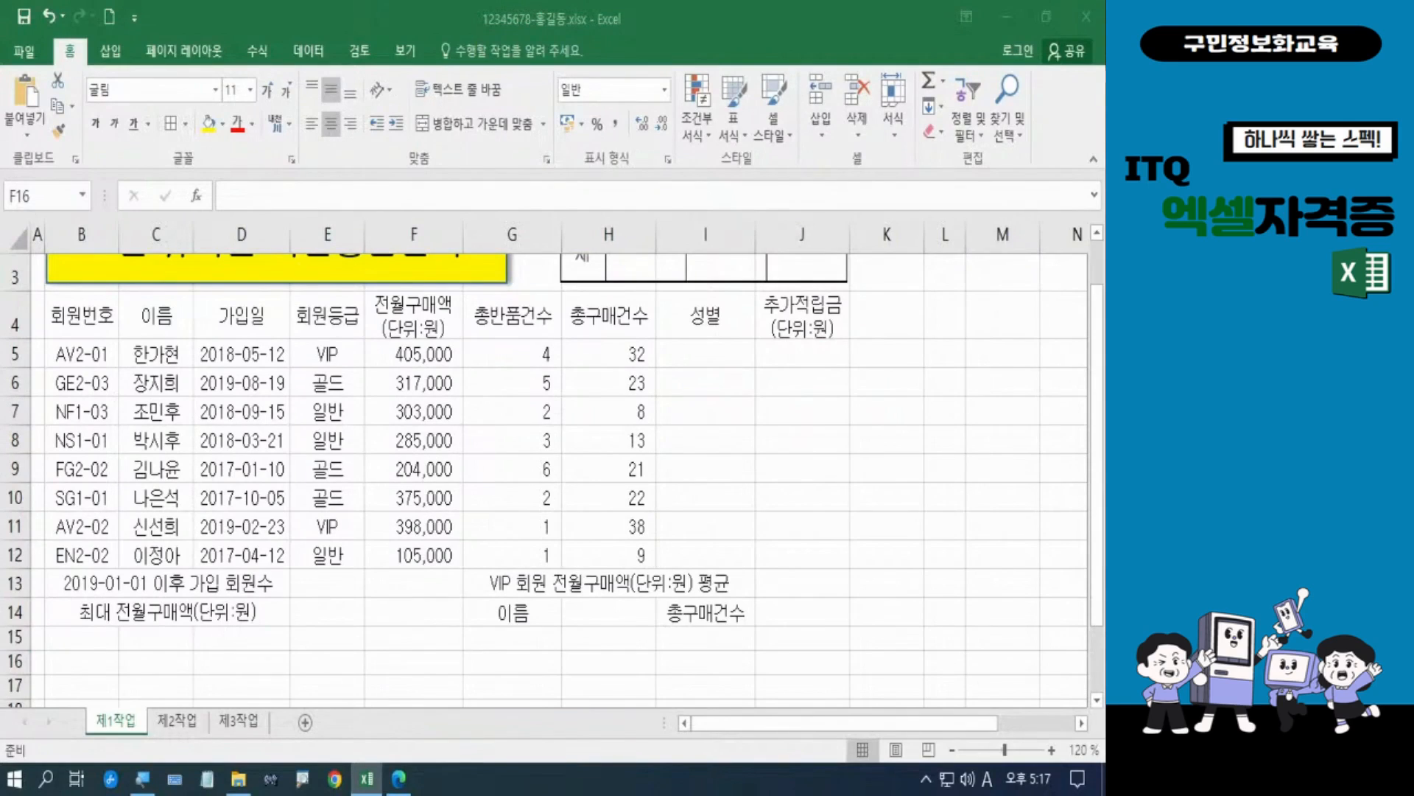
Apply all borders (모든 테두리) and a thick outside border (굵은 바깥쪽 테두리) to table range B4:J14
key(Hangul)
key(Hangul)
click(75, 309)
drag(74, 309, 786, 609)
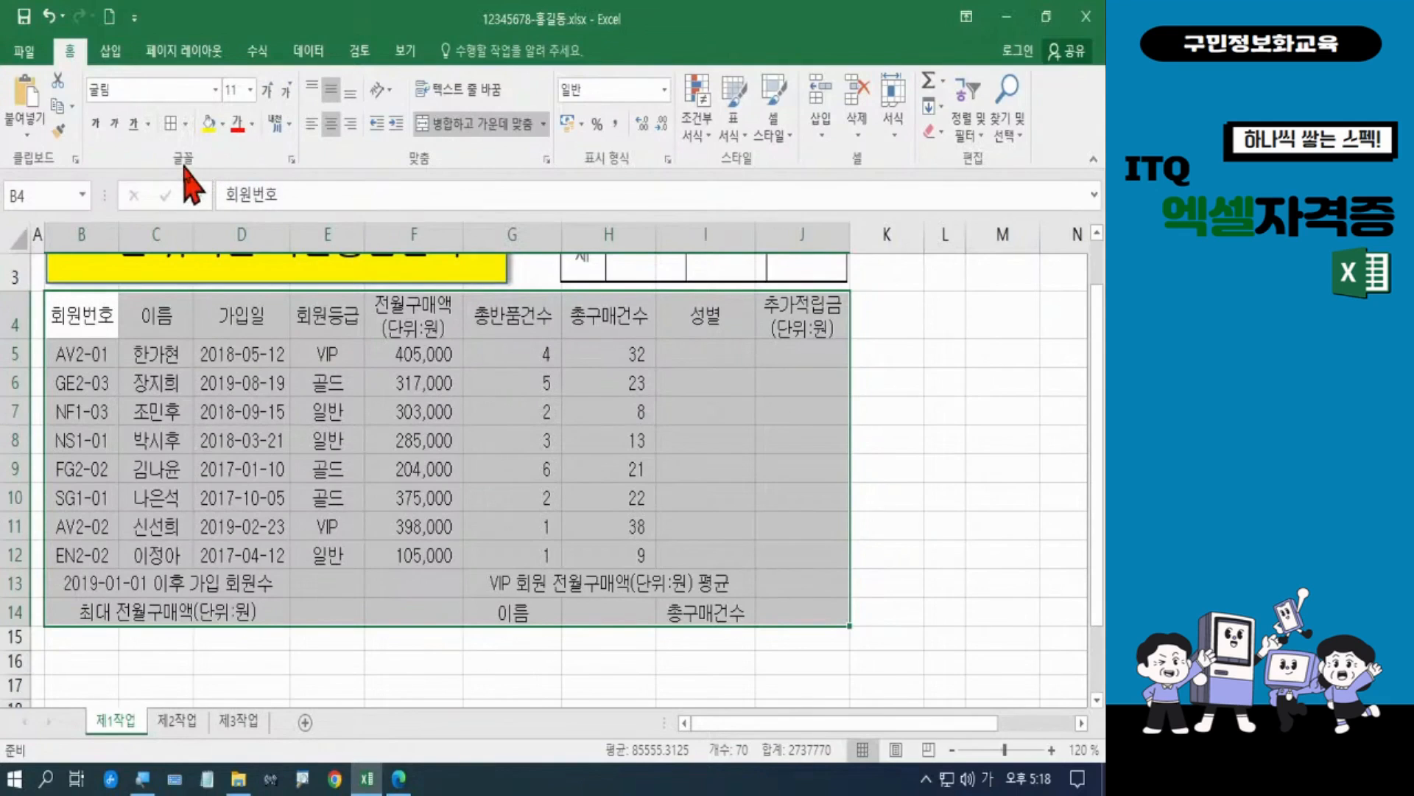
click(170, 124)
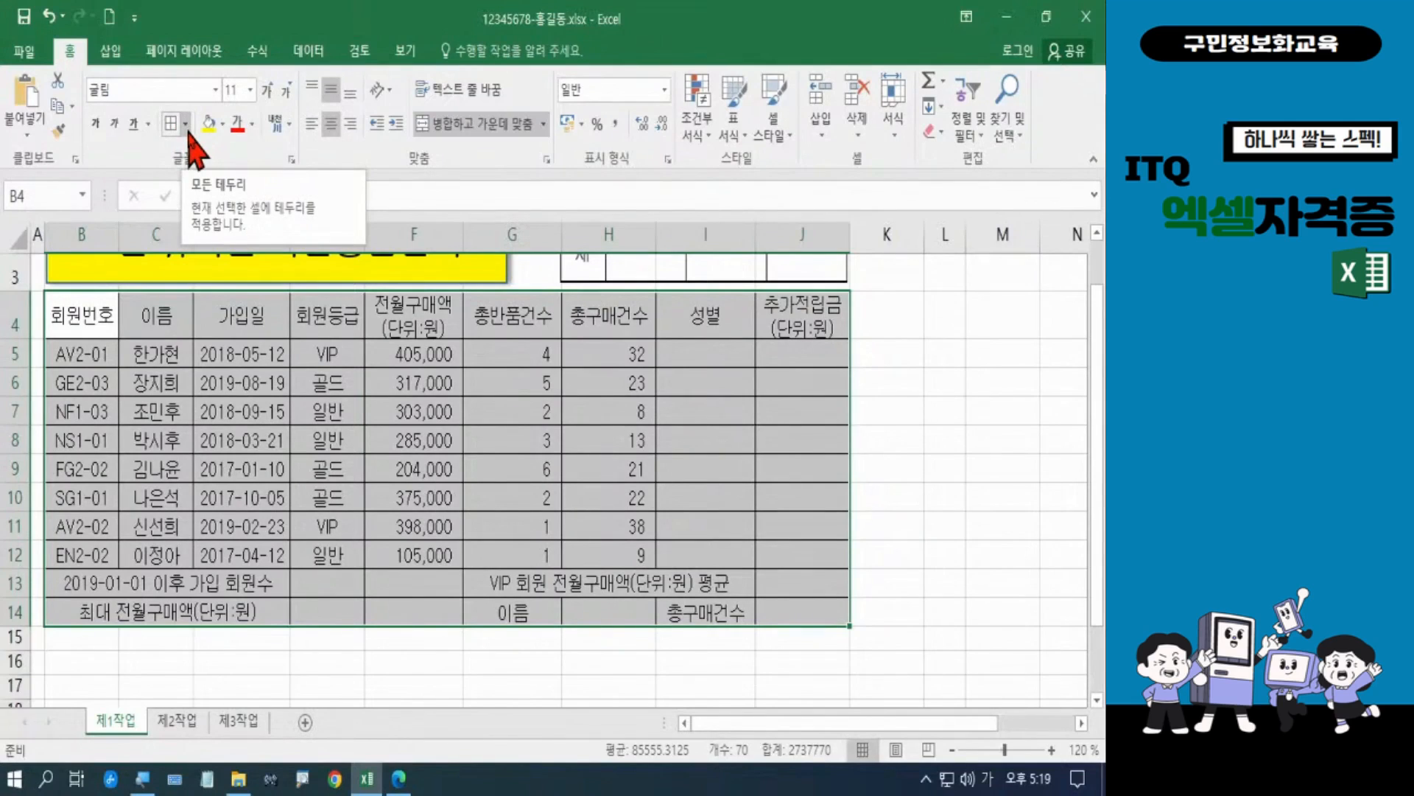
click(188, 131)
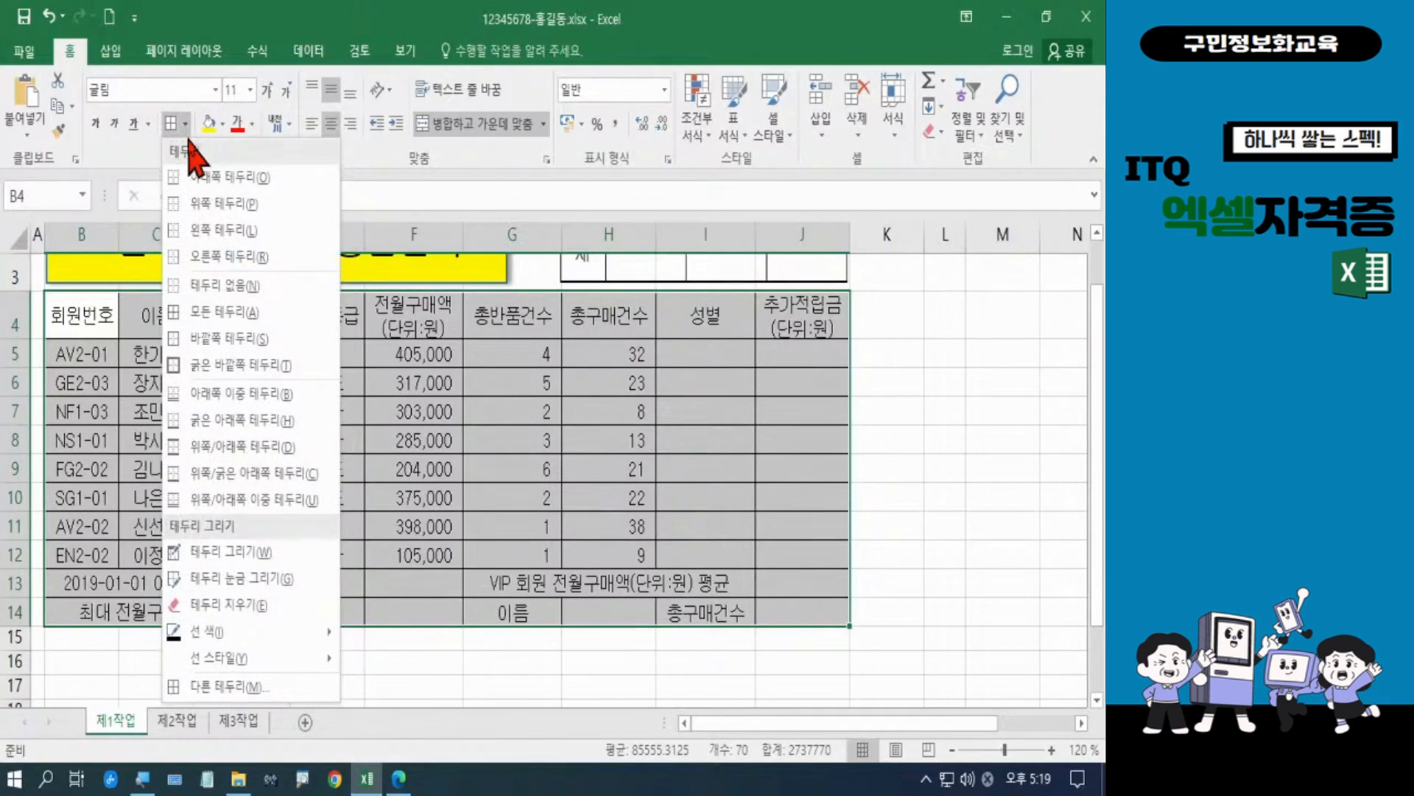
click(218, 365)
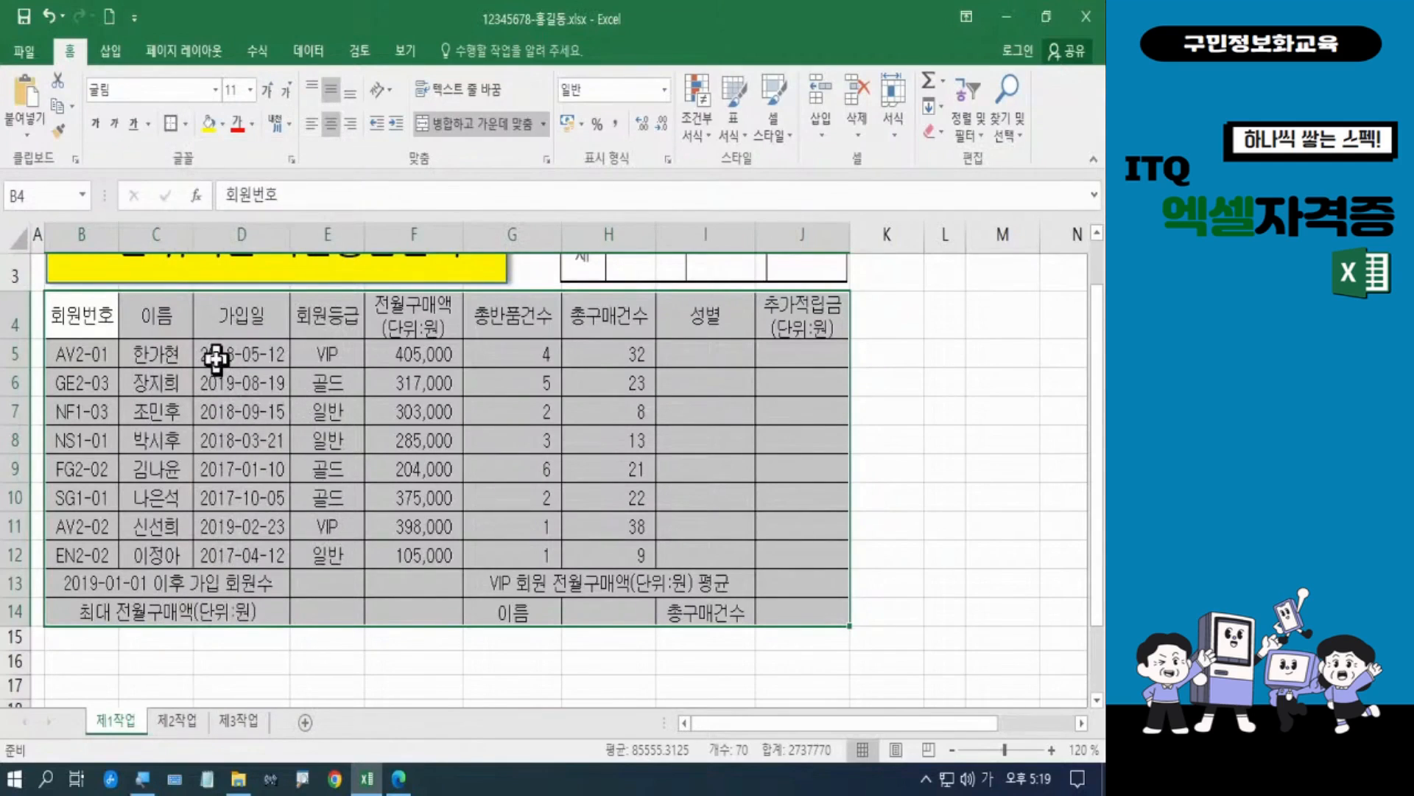
click(941, 498)
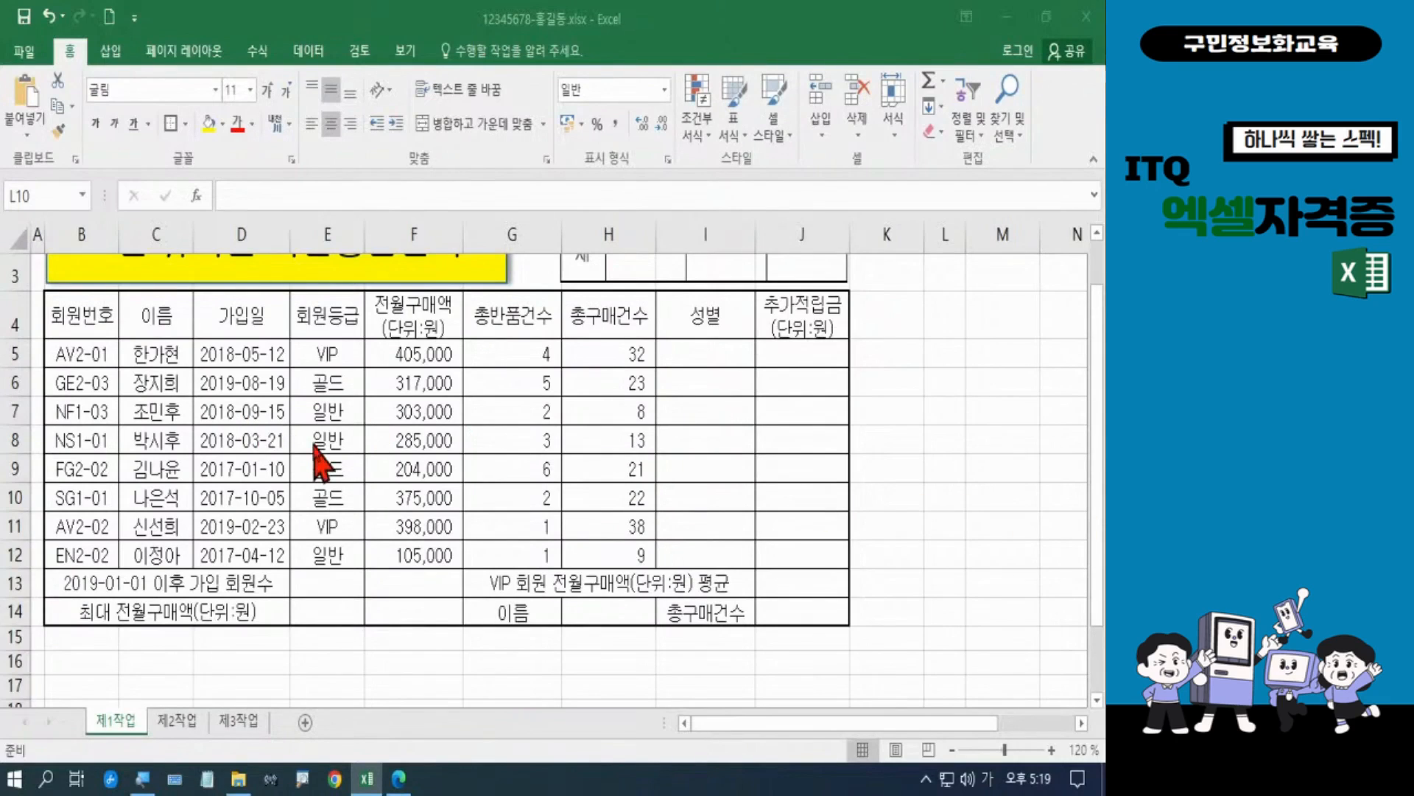
Apply a thick outside border (굵은 바깥쪽 테두리) around B4:J12 and deselect the range
drag(48, 316, 830, 552)
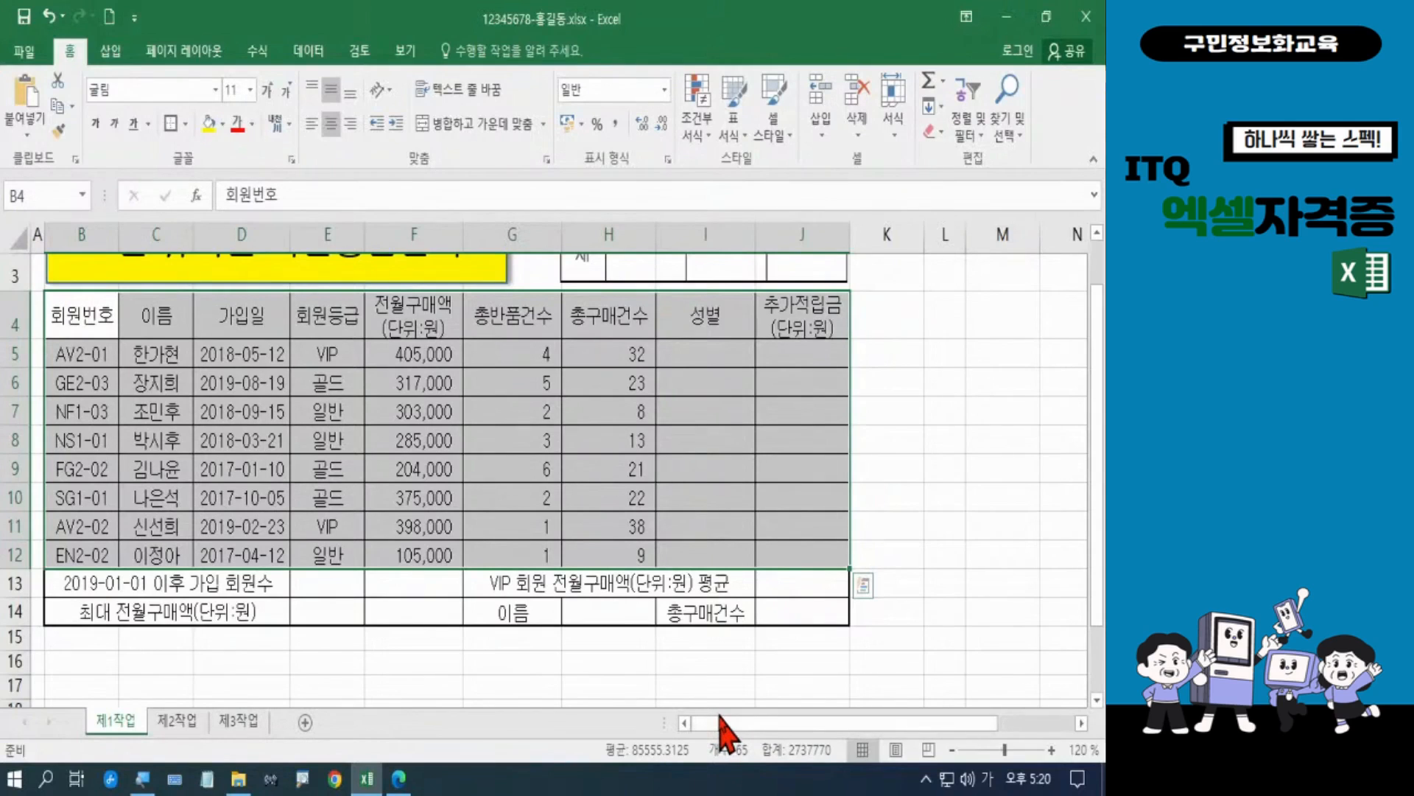
click(171, 123)
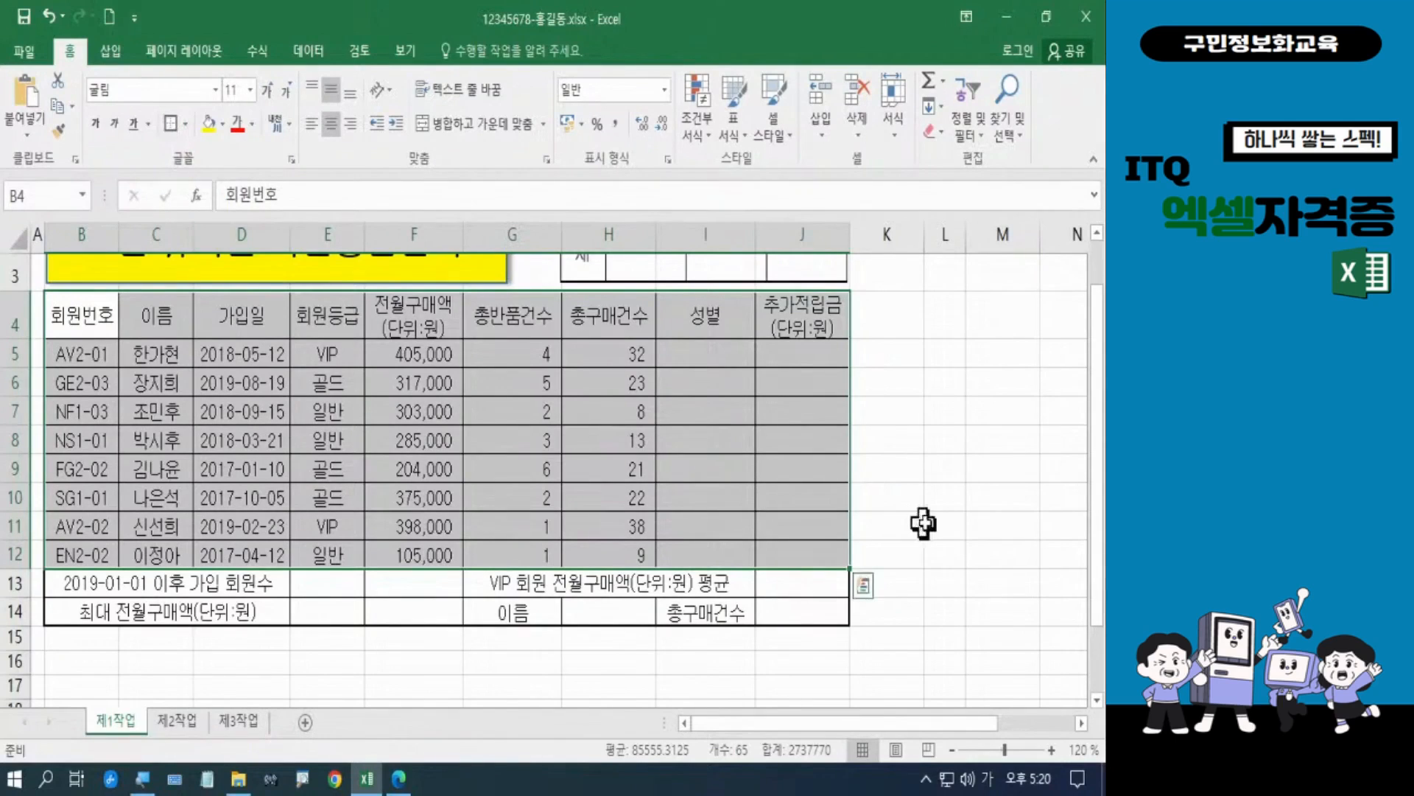
click(950, 524)
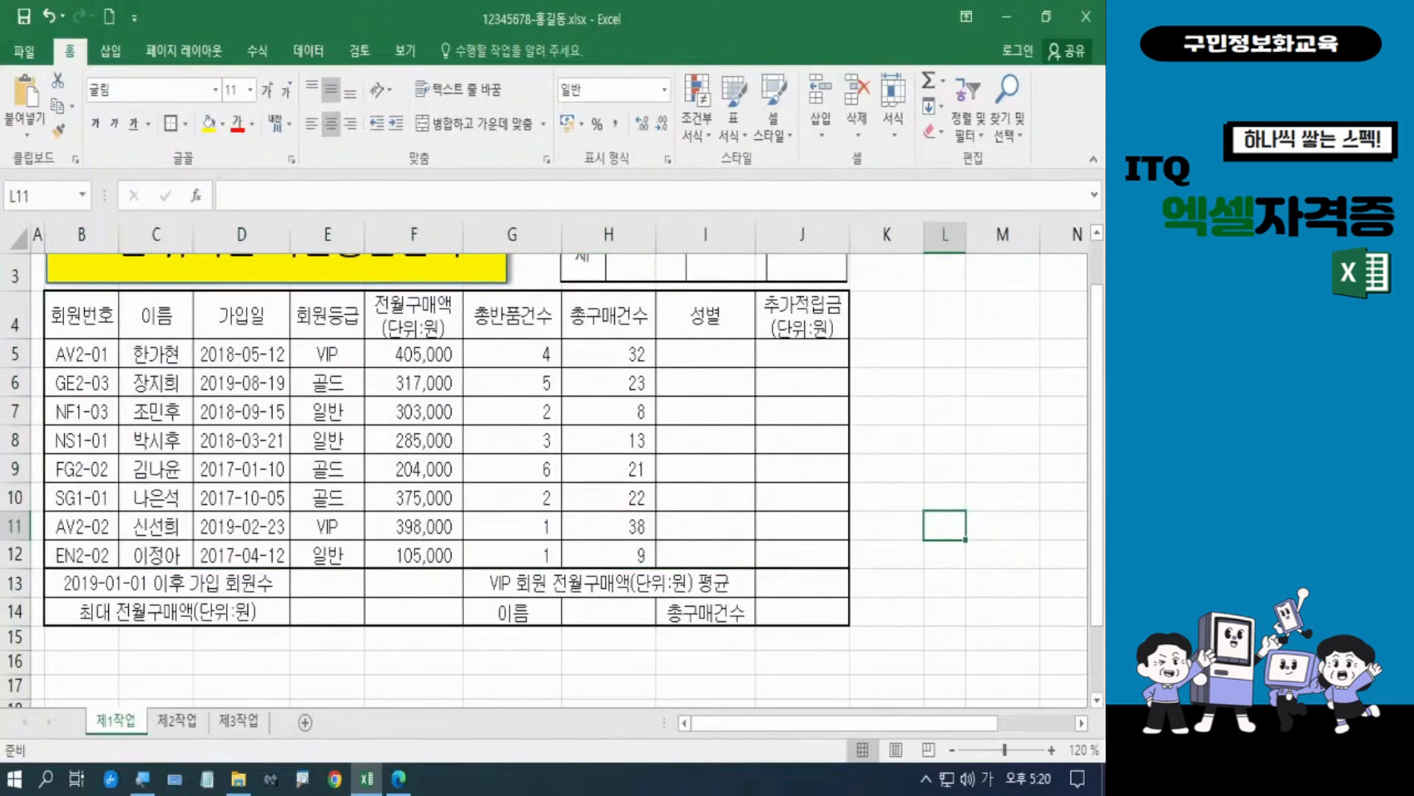
key(Hangul)
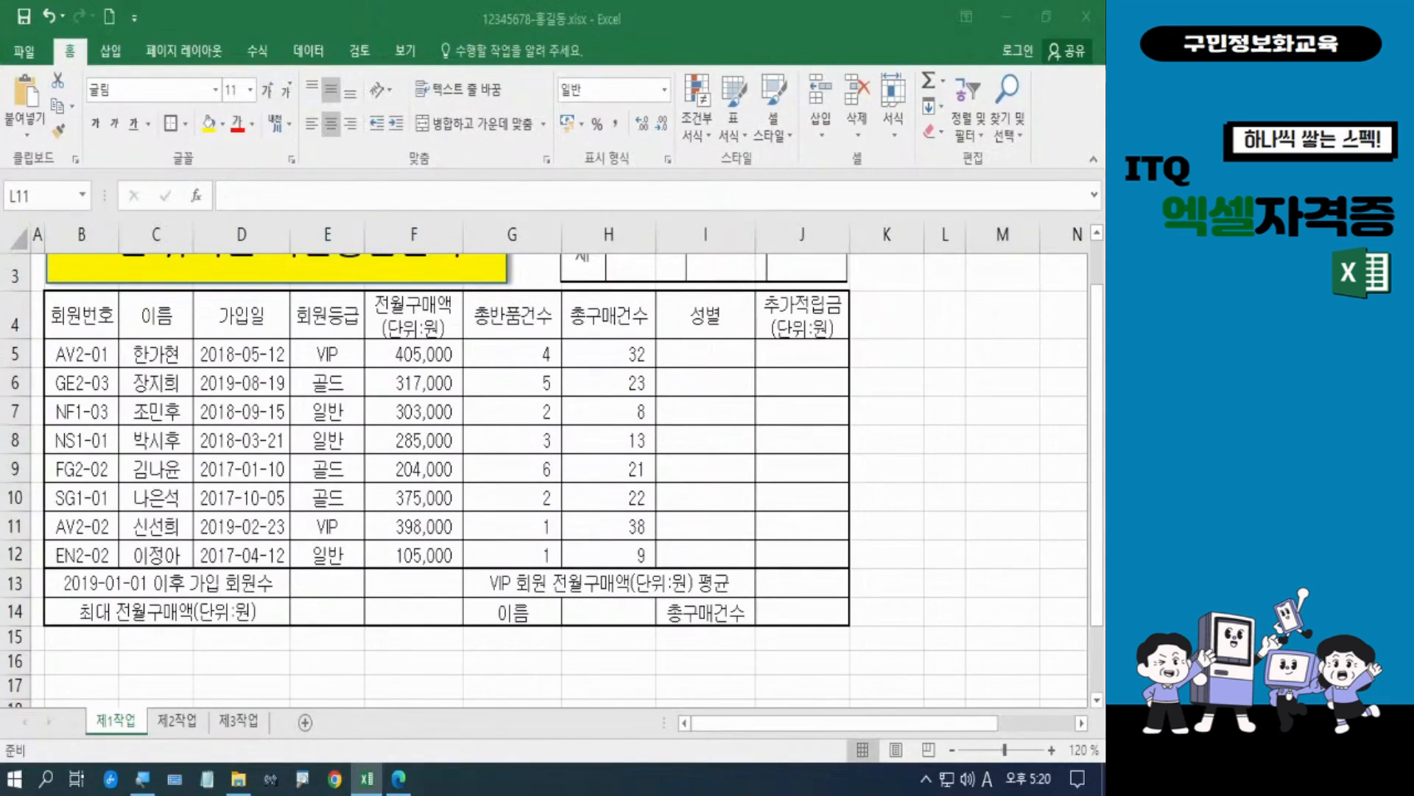
key(Hangul)
key(Hangul)
key(Hangul)
Merge and center cells F13:F14
click(417, 582)
drag(416, 582, 420, 608)
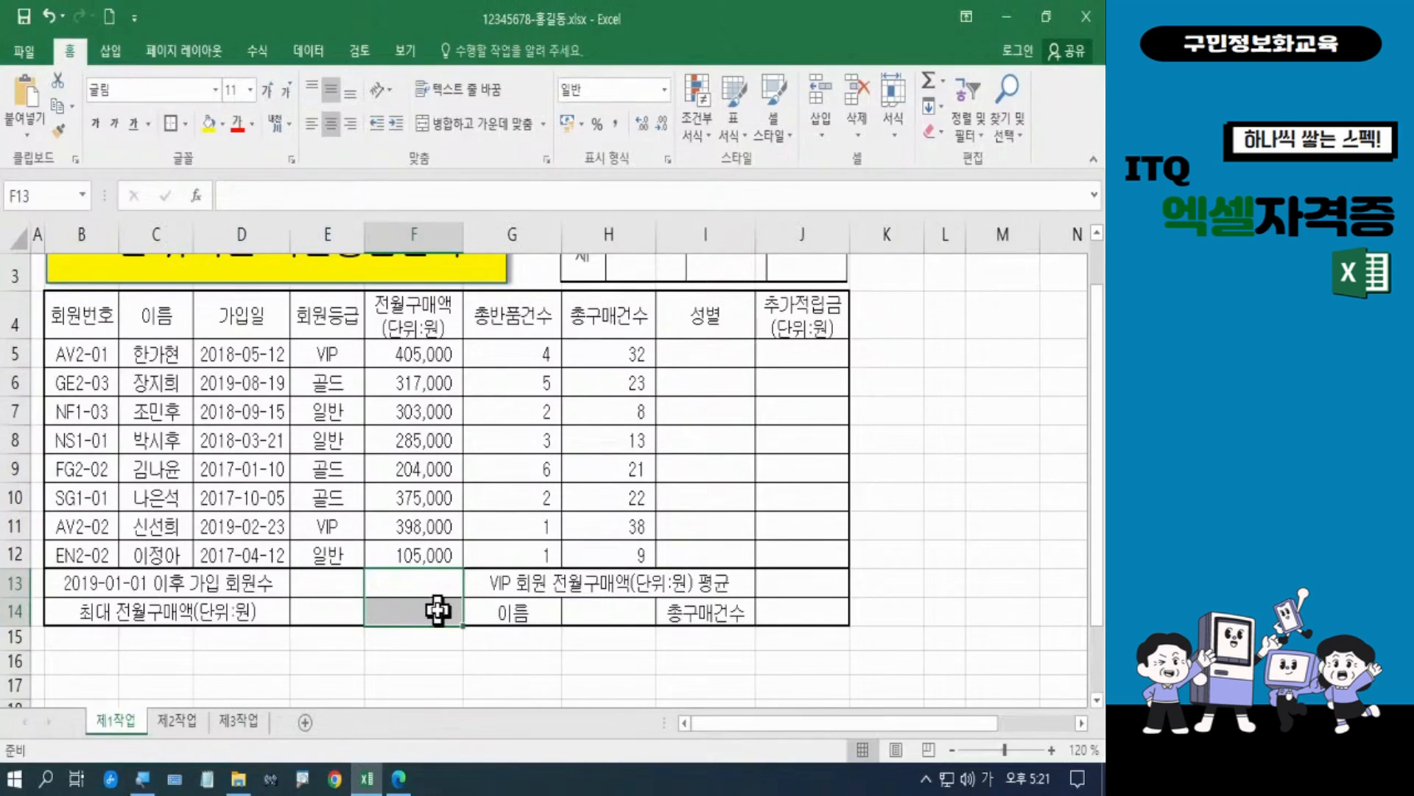
click(478, 133)
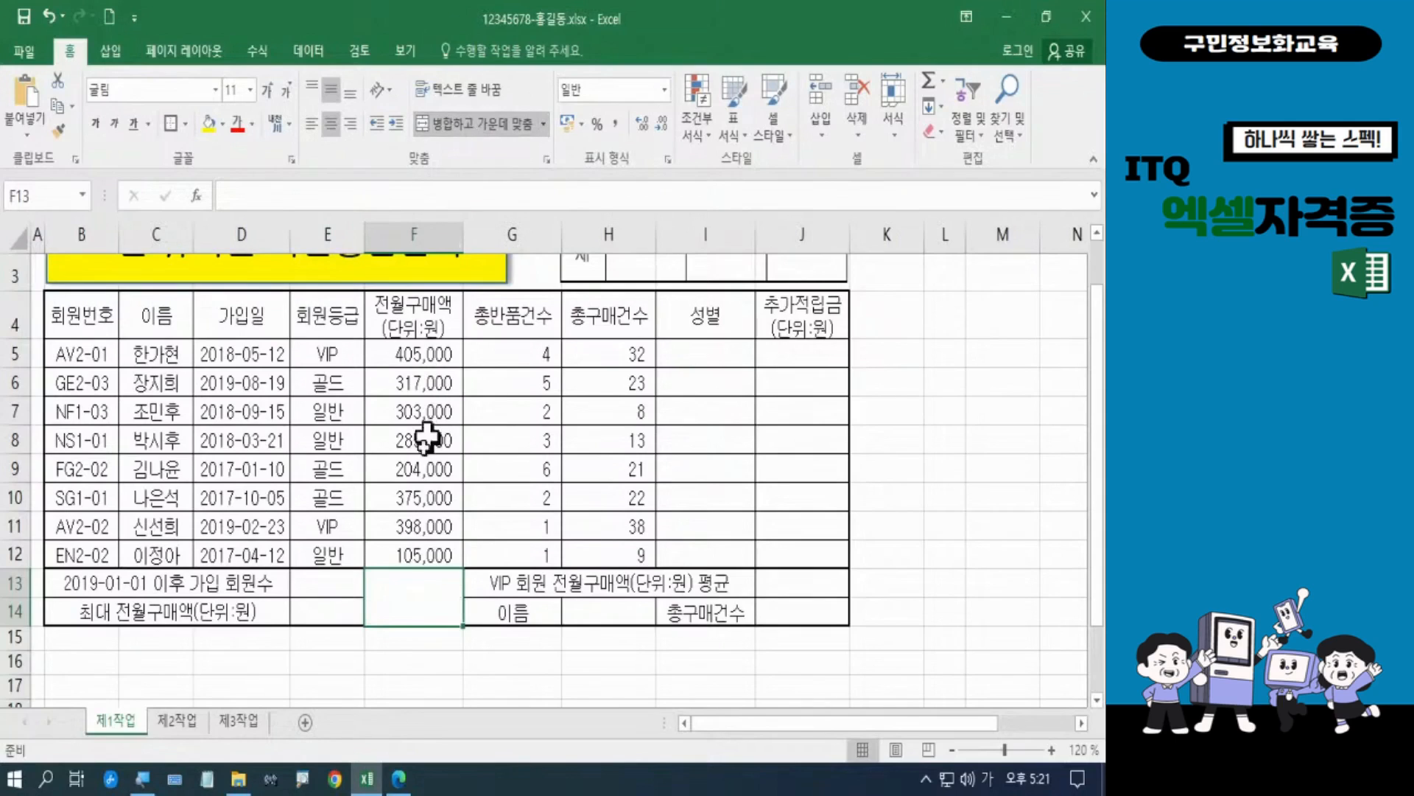
Add both diagonal borders to merged cell F13:F14 so they cross in an X
right_click(410, 592)
click(440, 473)
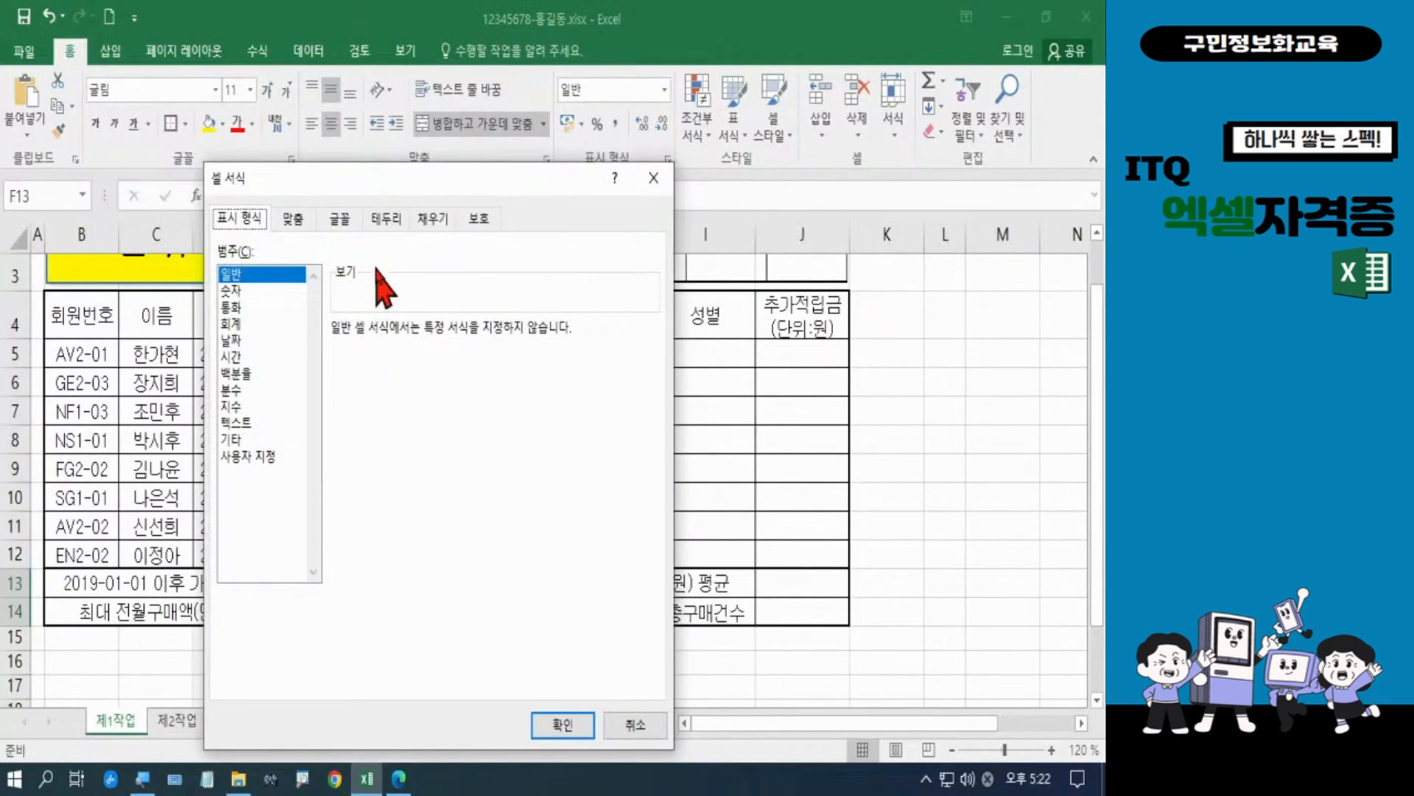
click(386, 218)
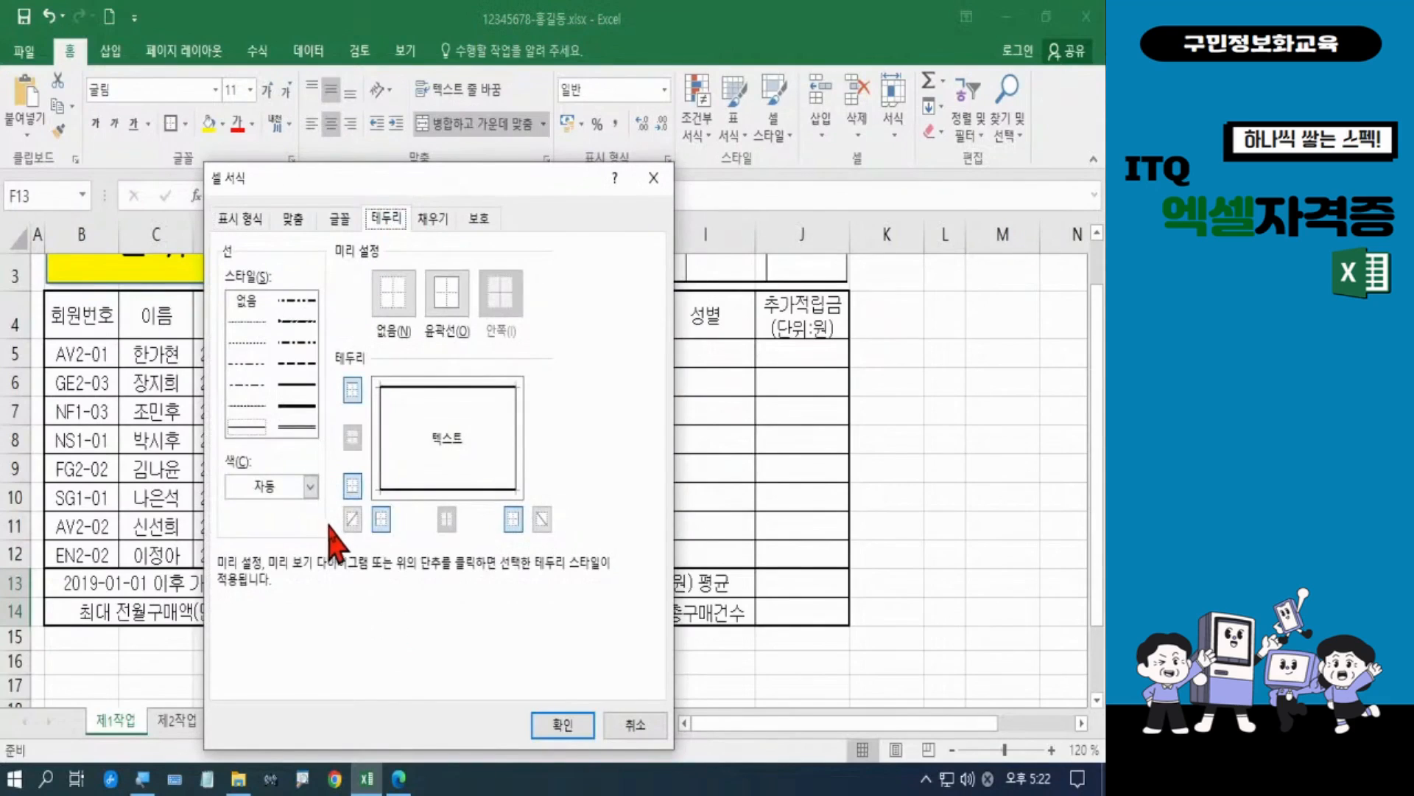
click(353, 520)
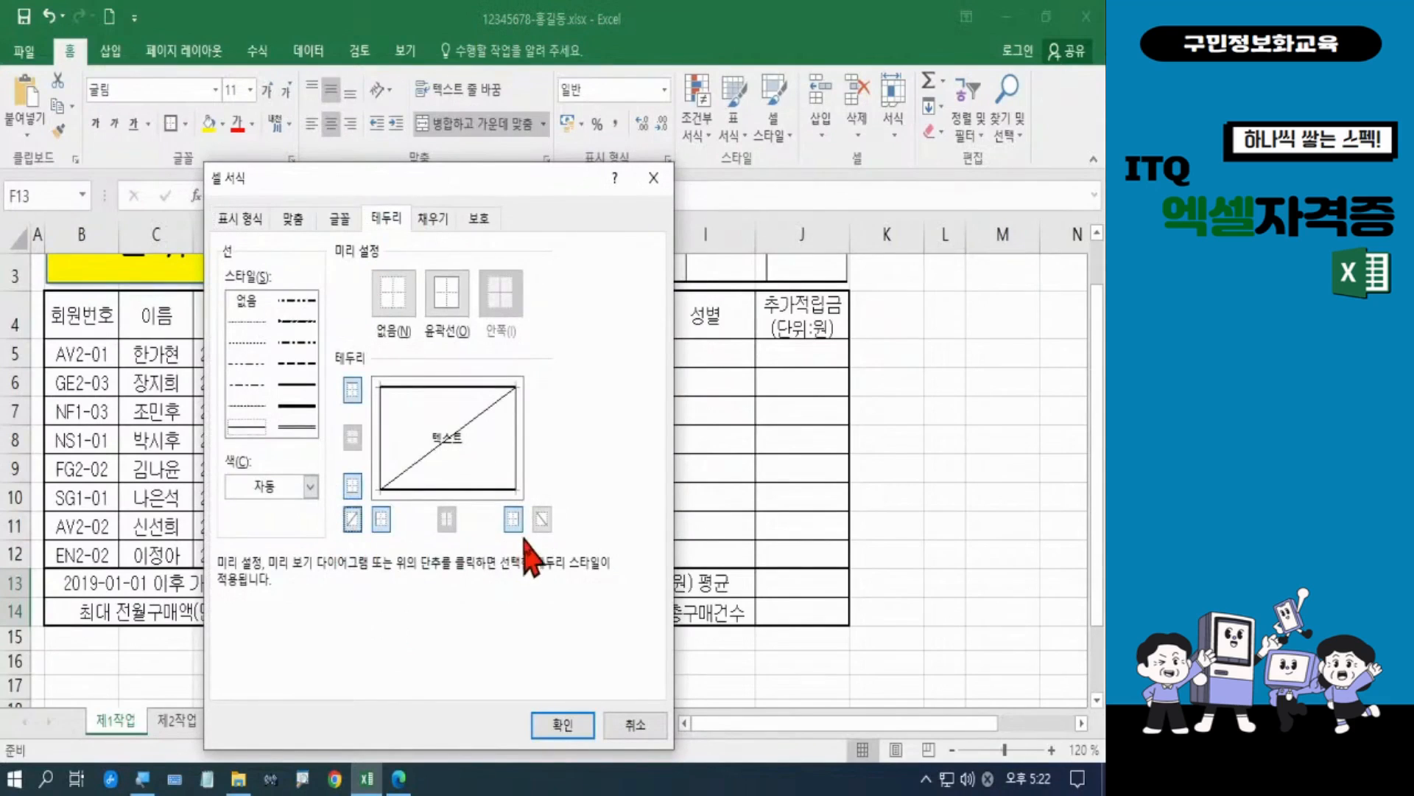
click(542, 519)
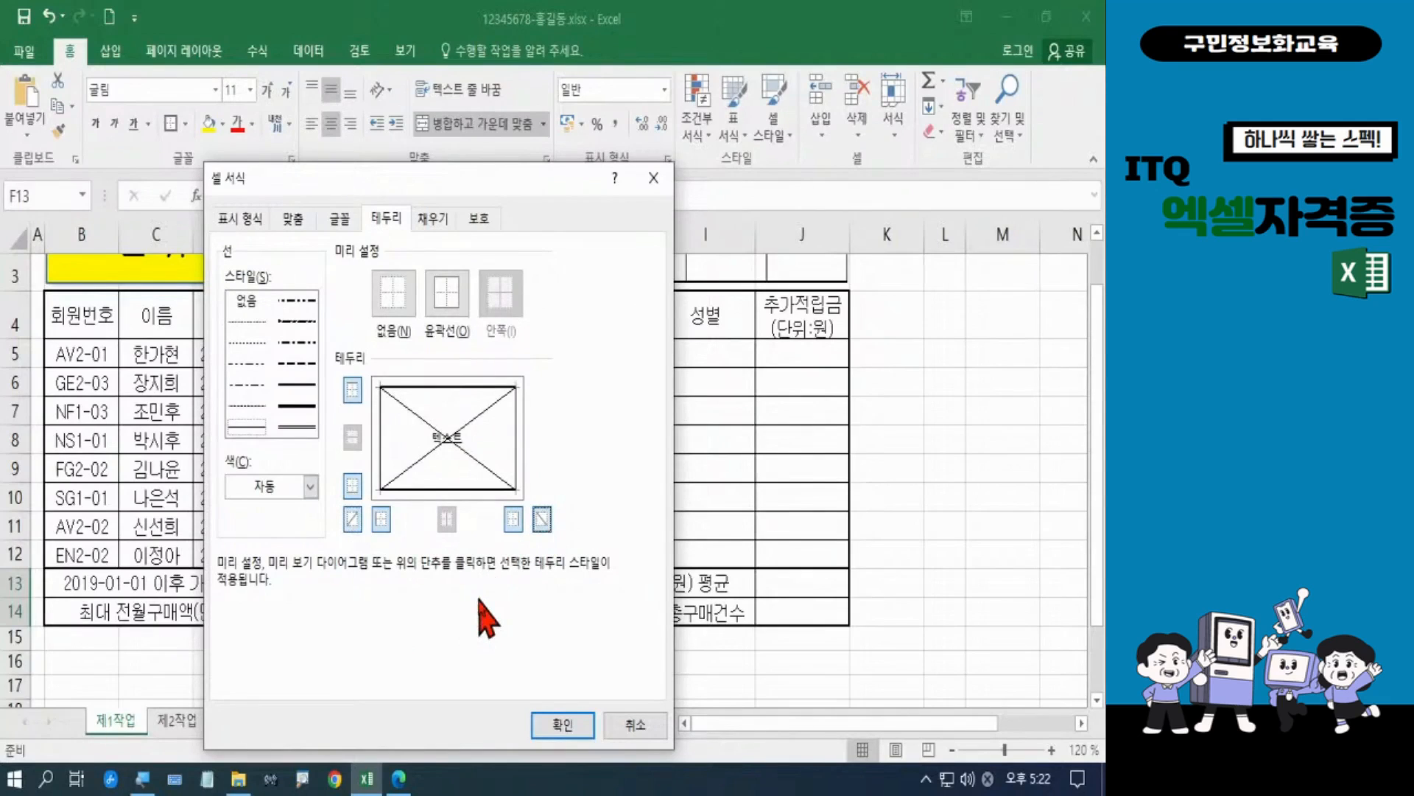
click(554, 726)
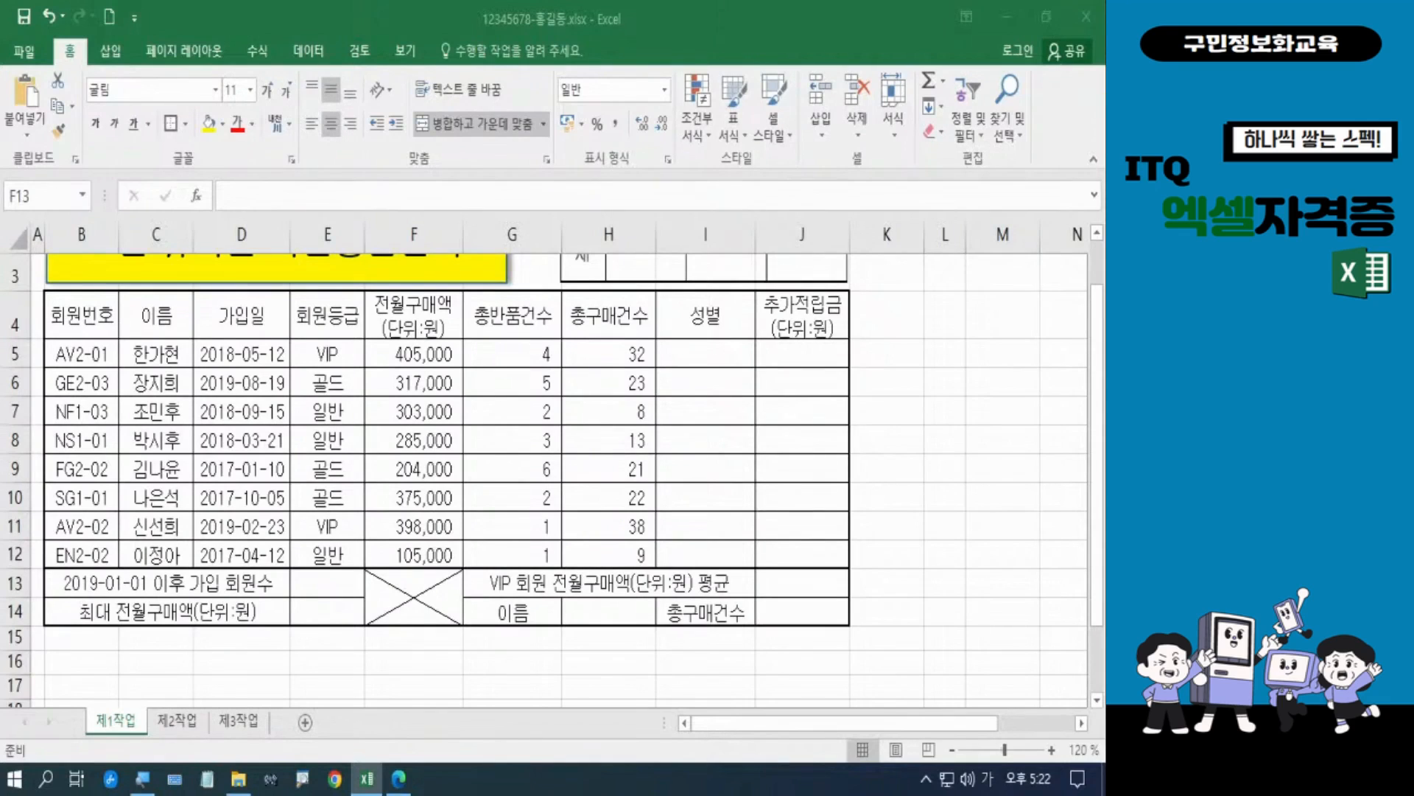
Switch to the exam PDF in Edge, read the fill colour condition for B4:J4, G14 and I14, and return to Excel
key(Hangul)
click(401, 778)
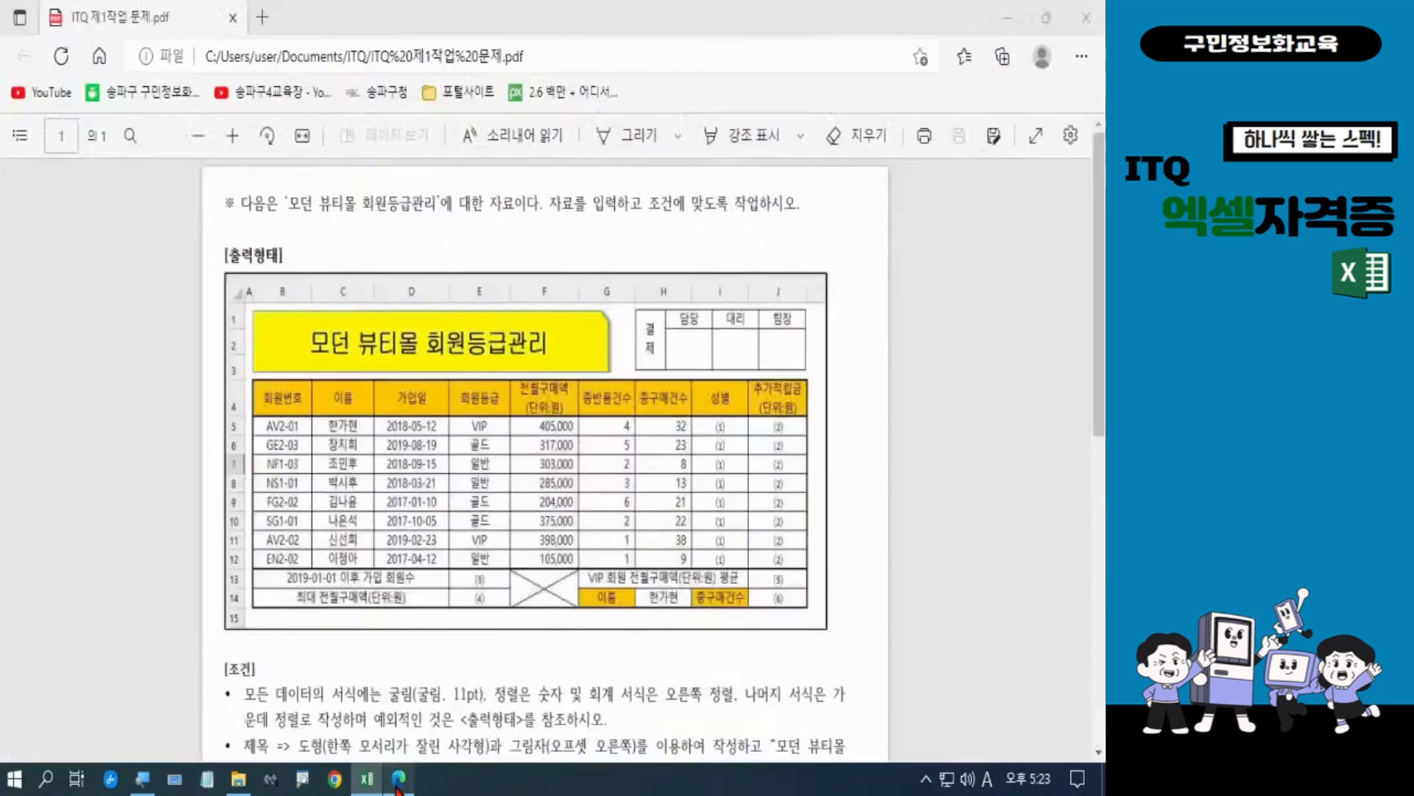
scroll(479, 663, down, 4)
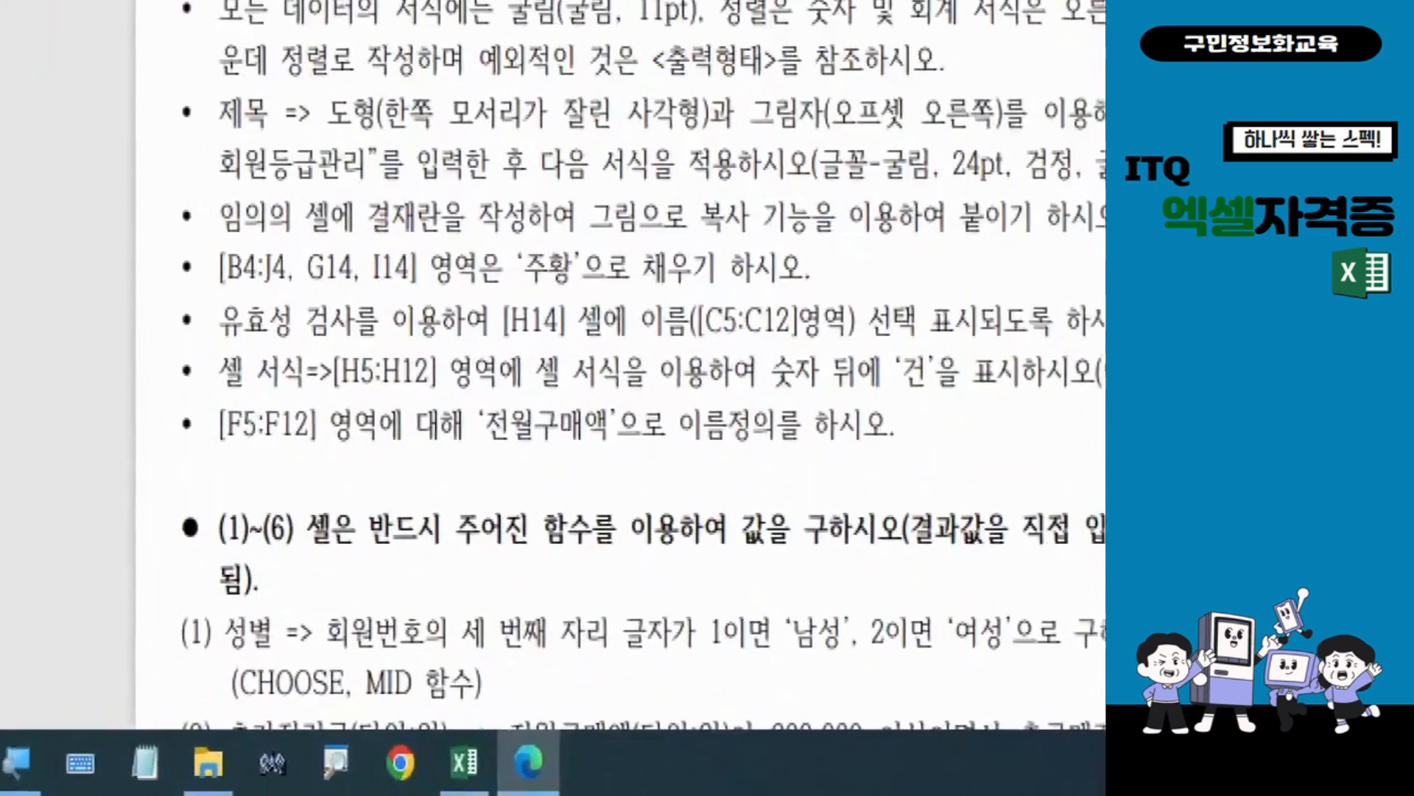
mouse_move(119, 236)
mouse_down()
mouse_move(188, 283)
mouse_move(388, 300)
mouse_up()
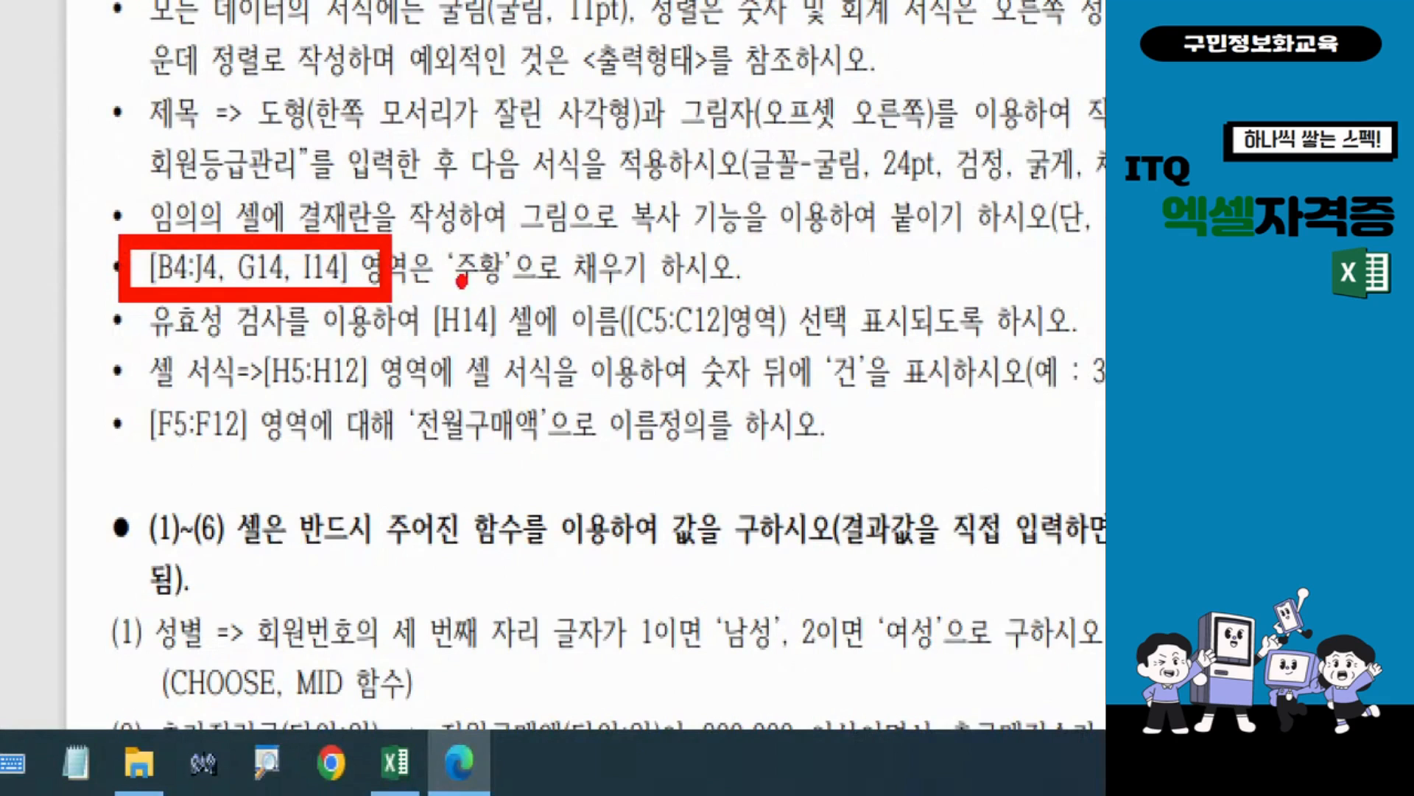
mouse_move(525, 280)
mouse_down()
mouse_move(451, 305)
mouse_move(451, 241)
mouse_move(516, 269)
mouse_move(514, 317)
mouse_up()
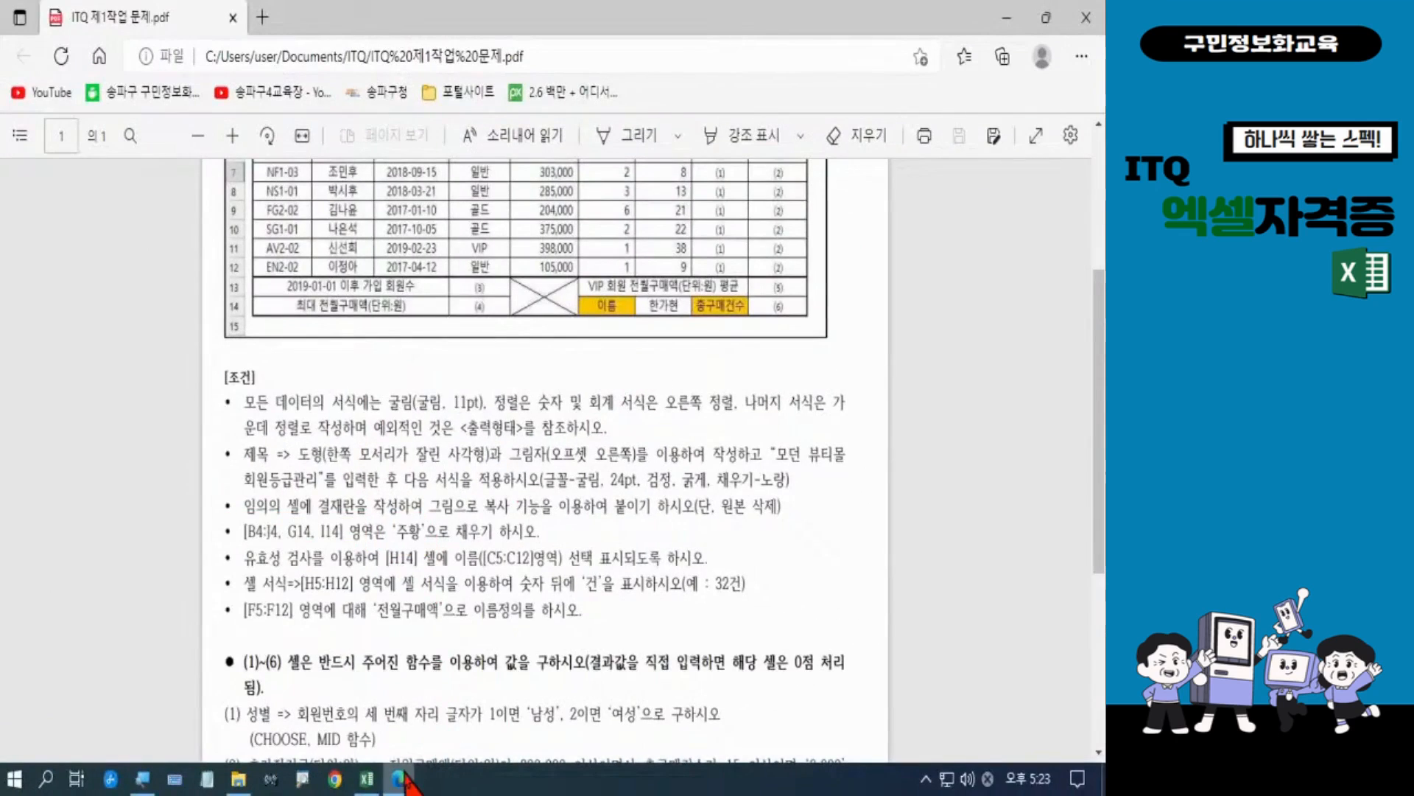
click(366, 779)
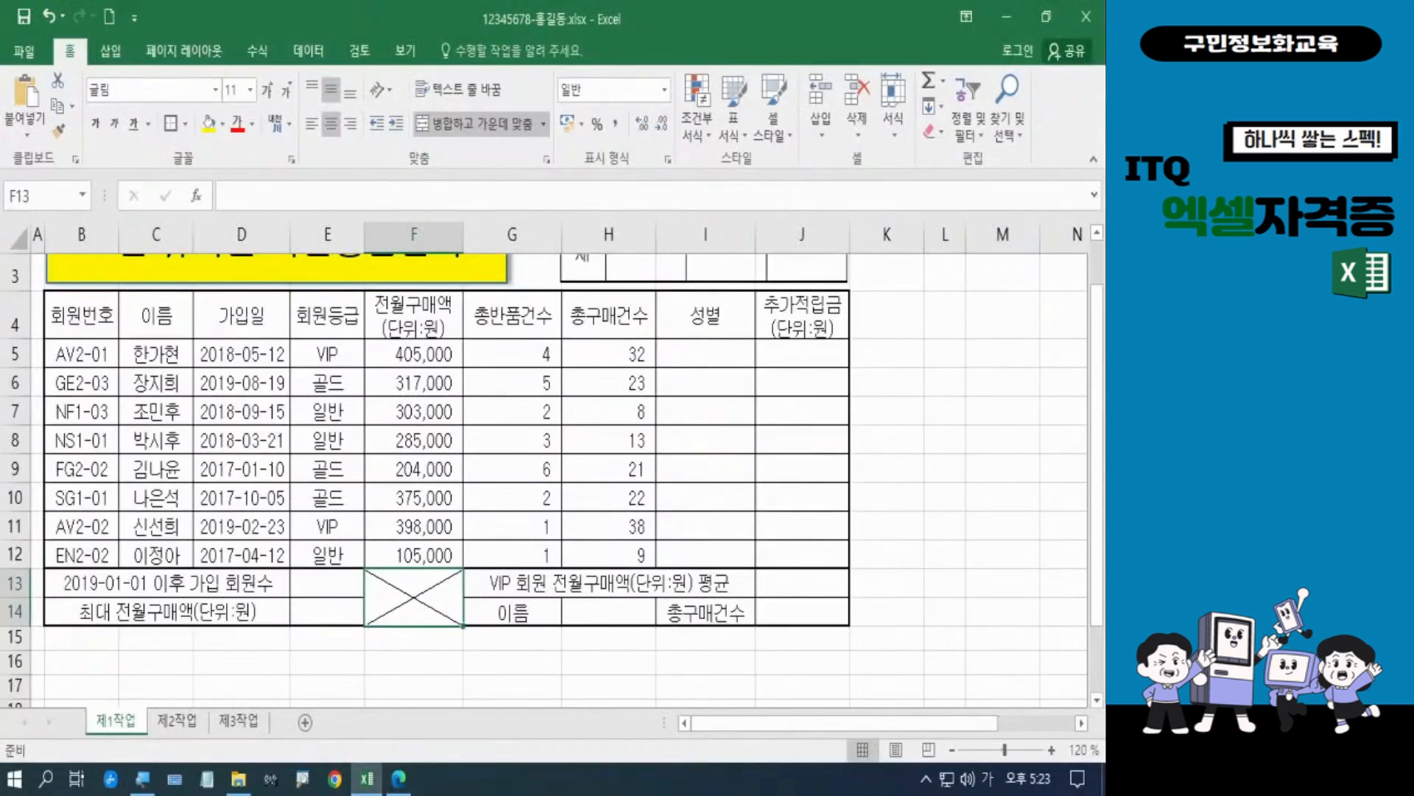
Fill header range B4:J4 and cells G14 and I14 with standard orange (주황), and deselect them
key(ctrl+1)
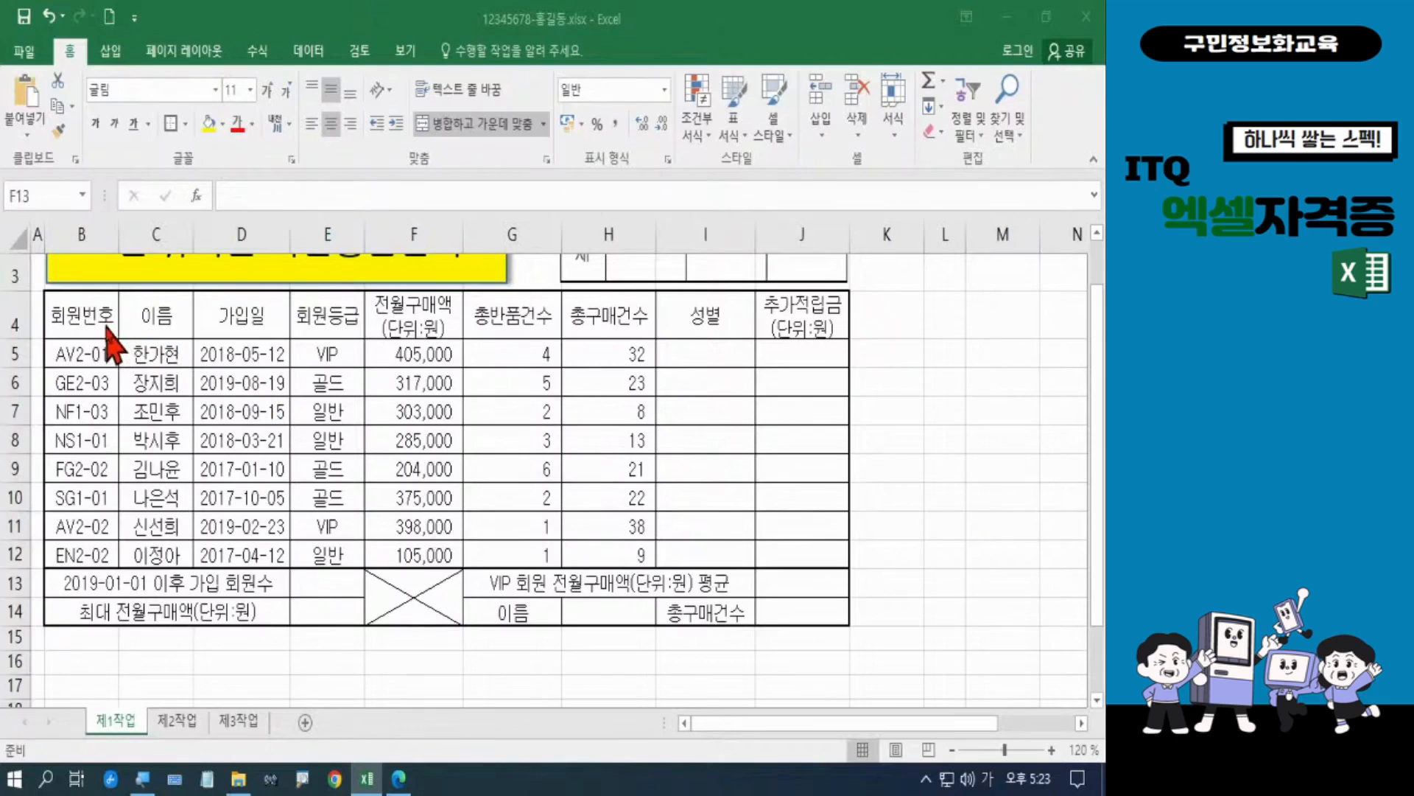
drag(95, 317, 783, 321)
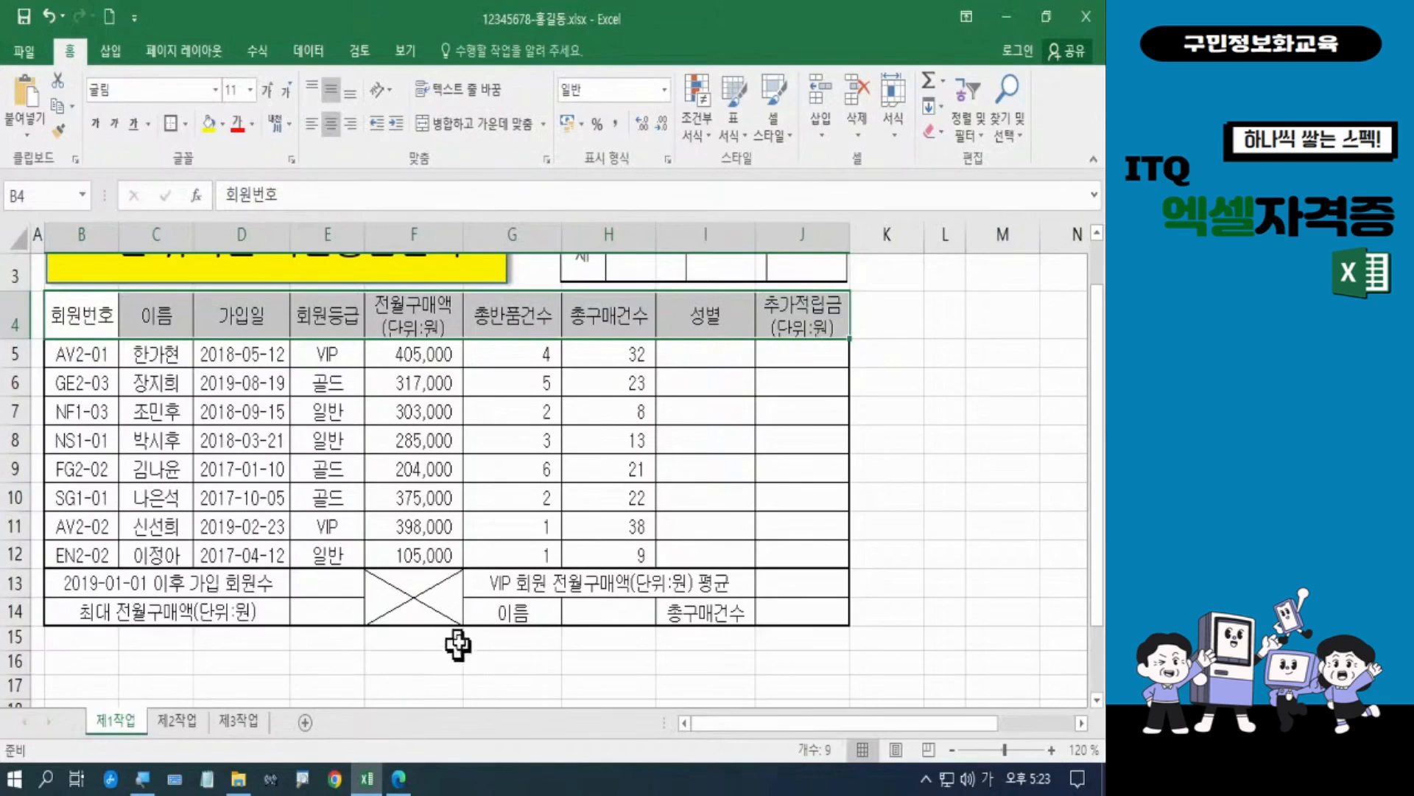
ctrl+click(516, 606)
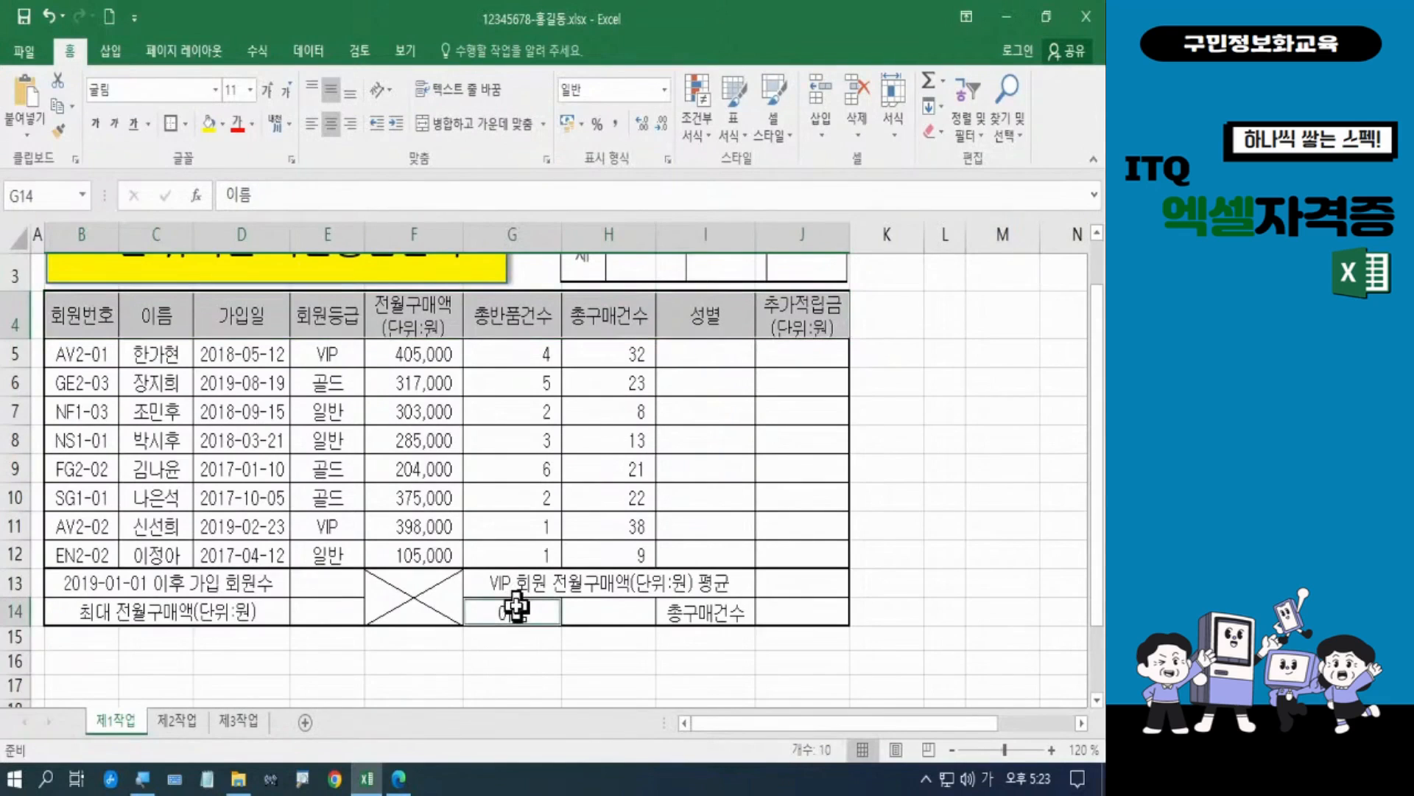
ctrl+click(717, 607)
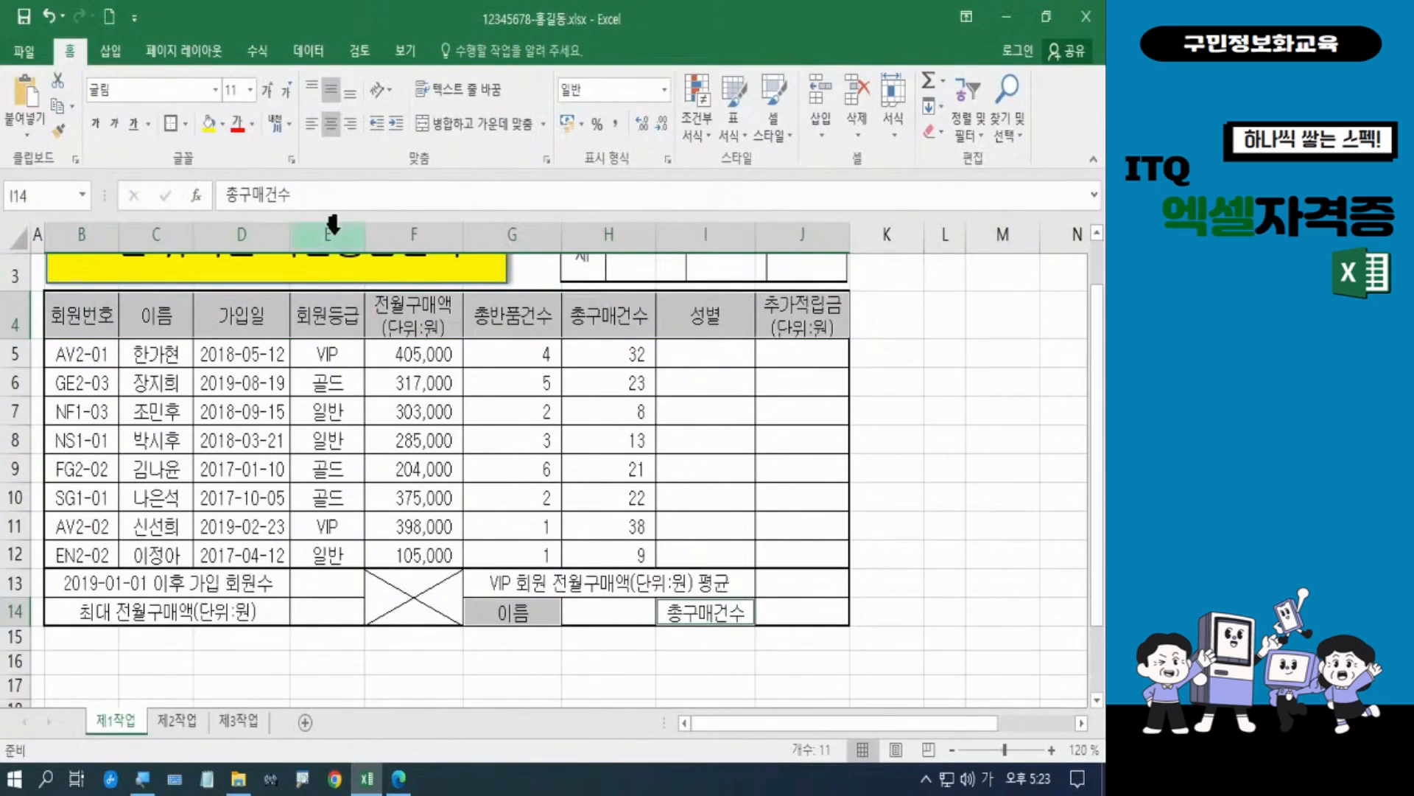
click(224, 127)
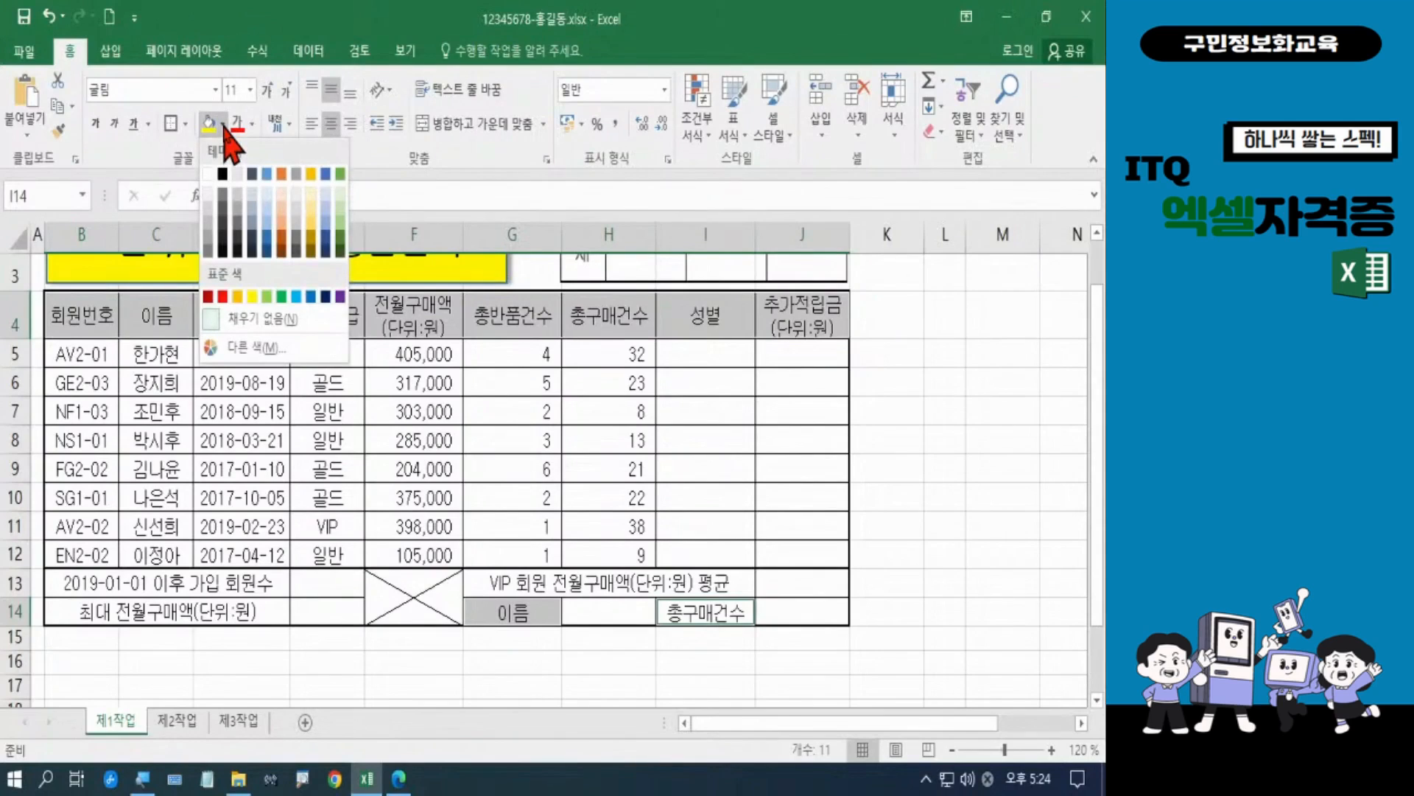
click(237, 299)
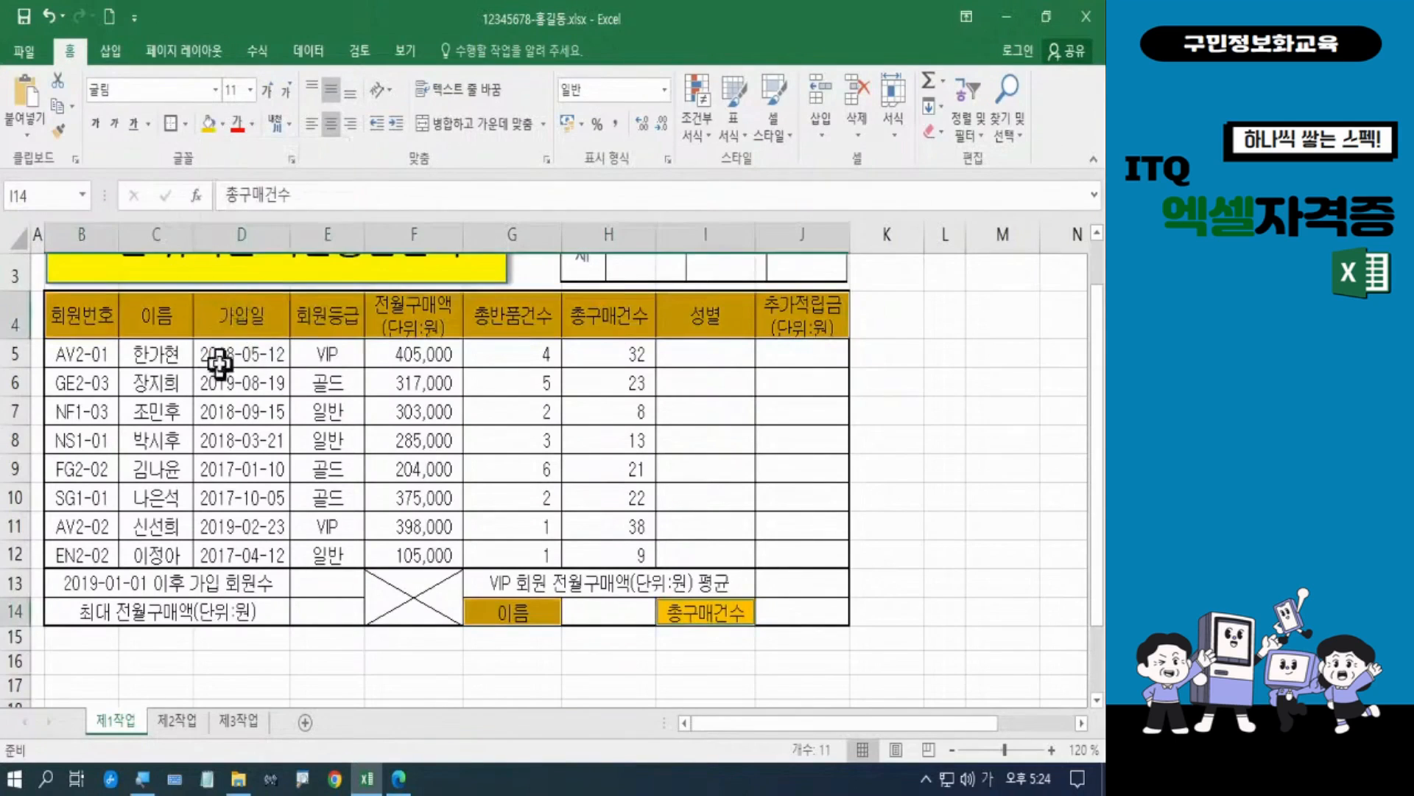
click(452, 688)
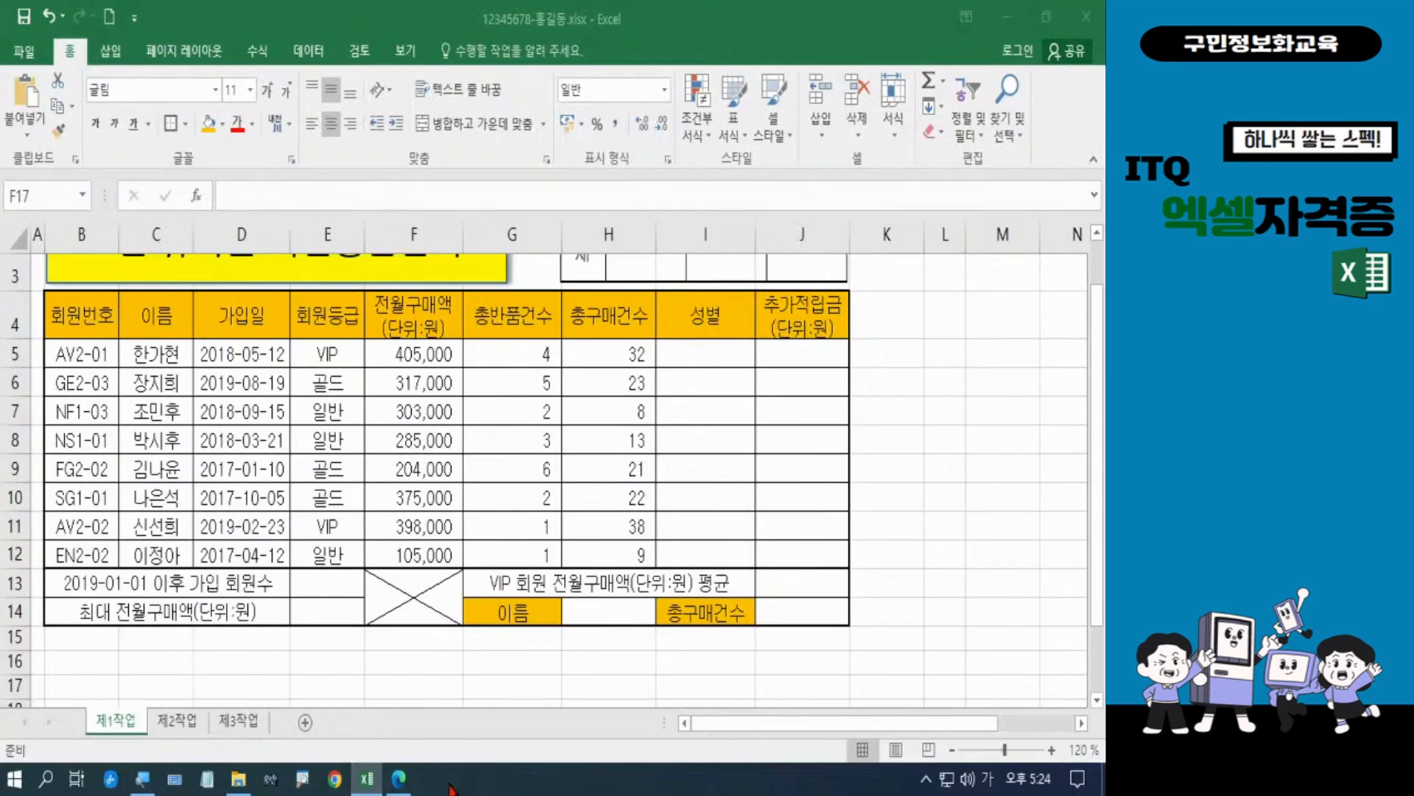
Check the cell format condition for H5:H12 in the exam PDF in Edge and return to Excel
click(398, 778)
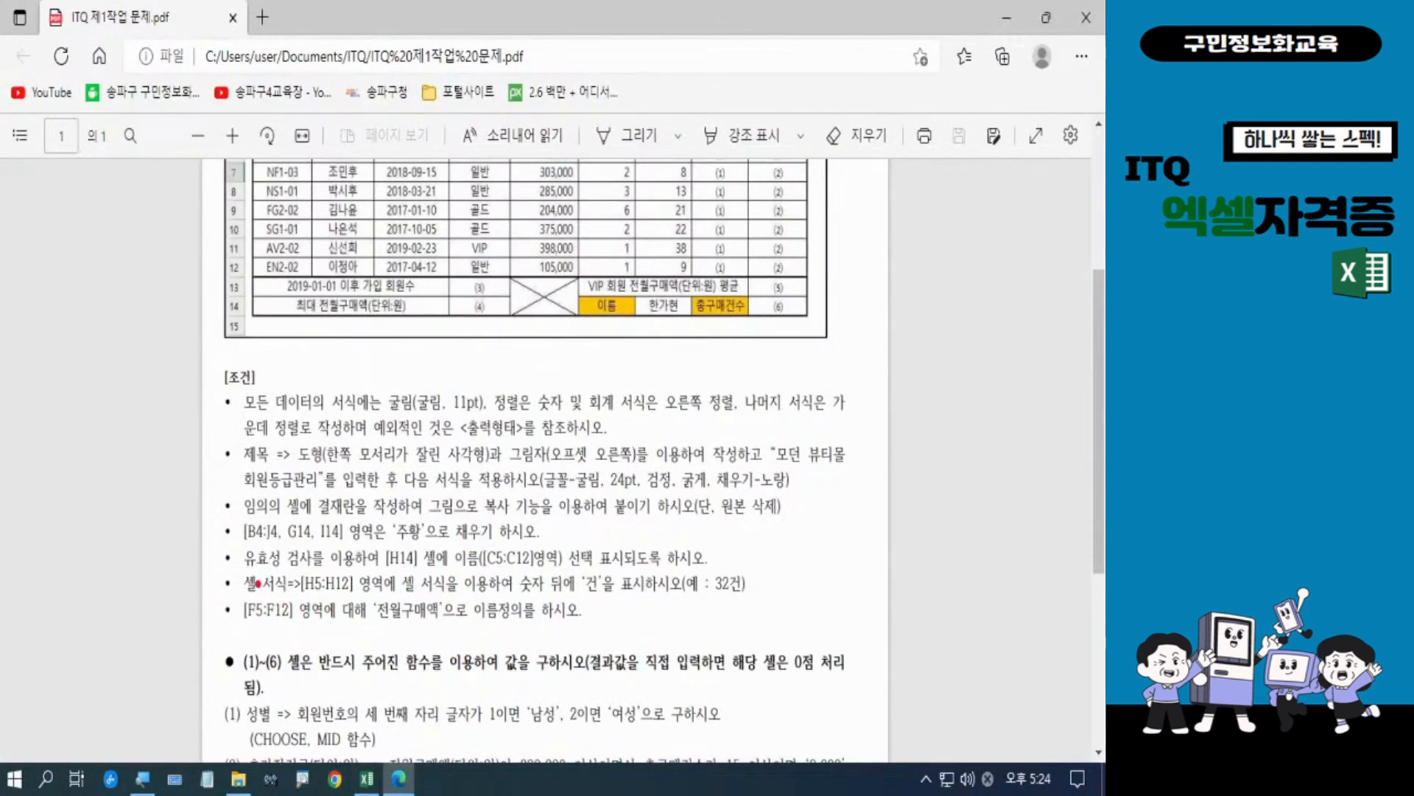
mouse_move(221, 562)
mouse_down()
mouse_move(271, 595)
mouse_move(413, 608)
mouse_move(762, 609)
mouse_up()
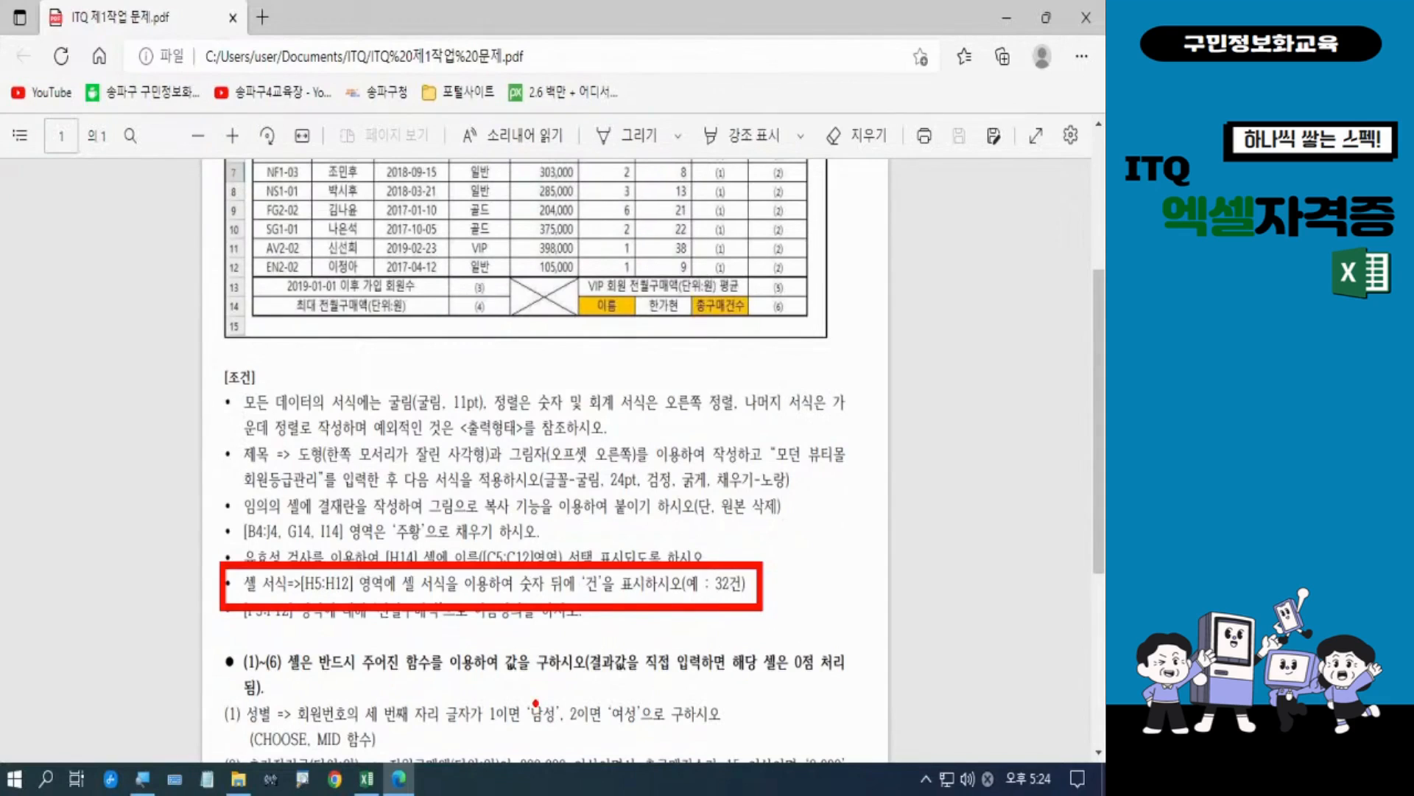
key(Escape)
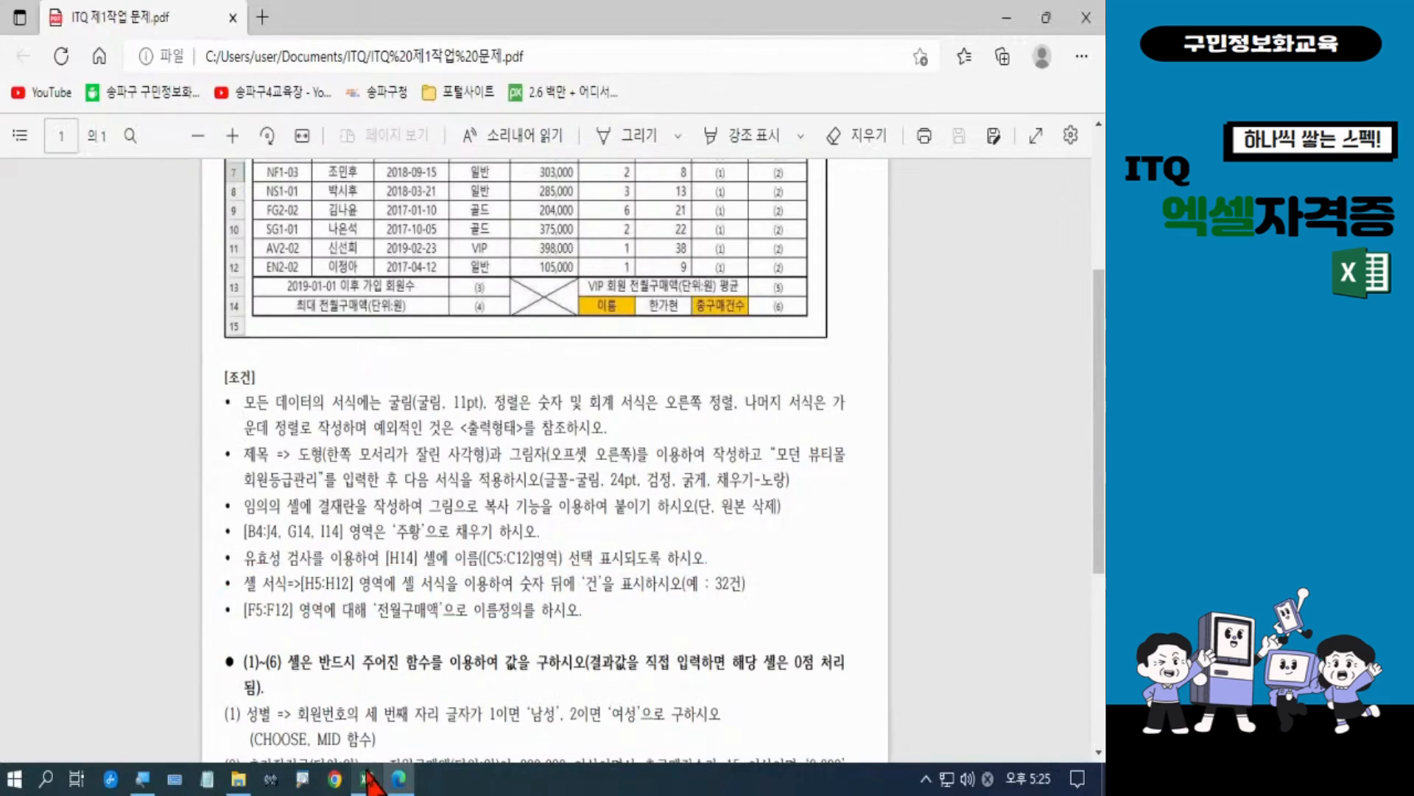
click(367, 779)
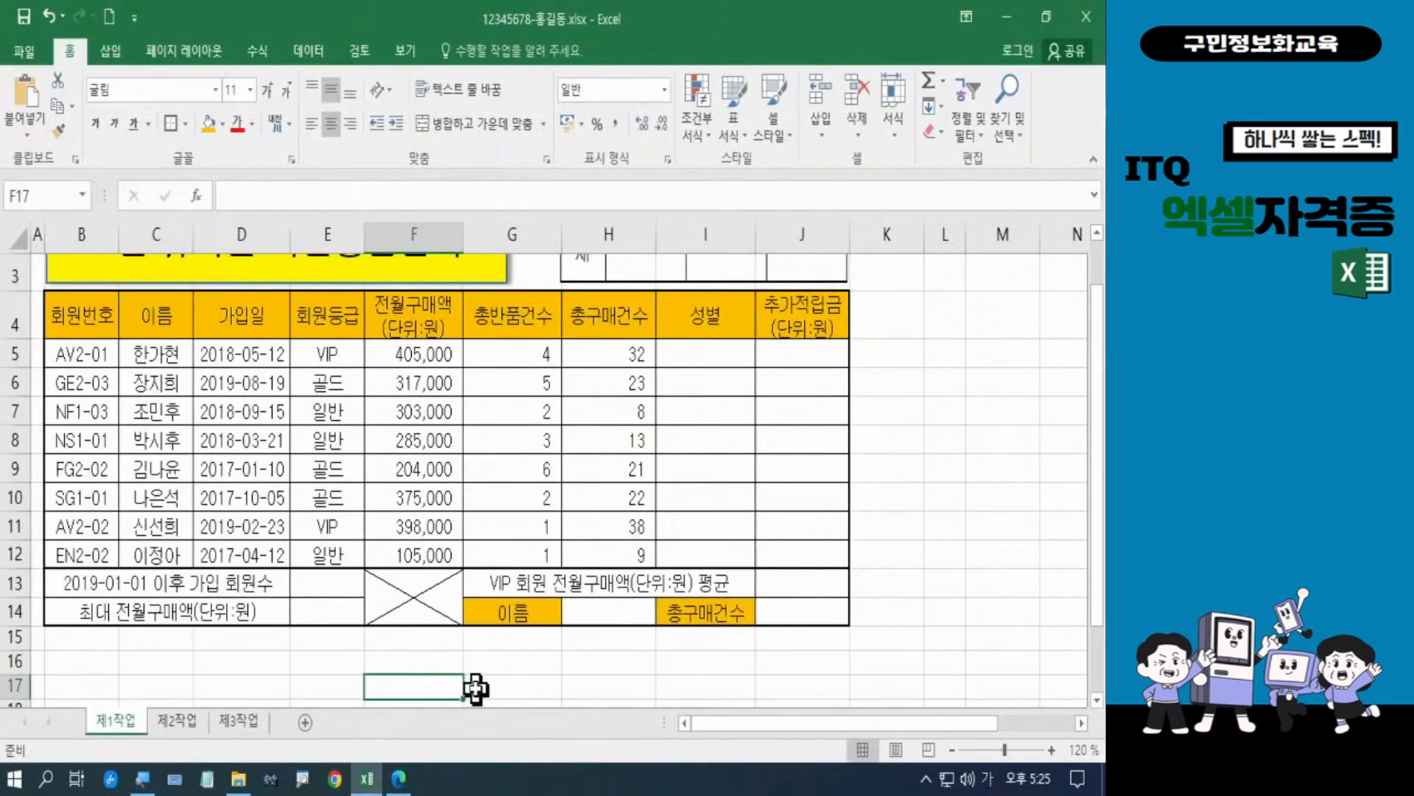
Open the cell format settings for H5:H12 and choose the custom (사용자 지정) number category
click(605, 352)
drag(605, 352, 607, 551)
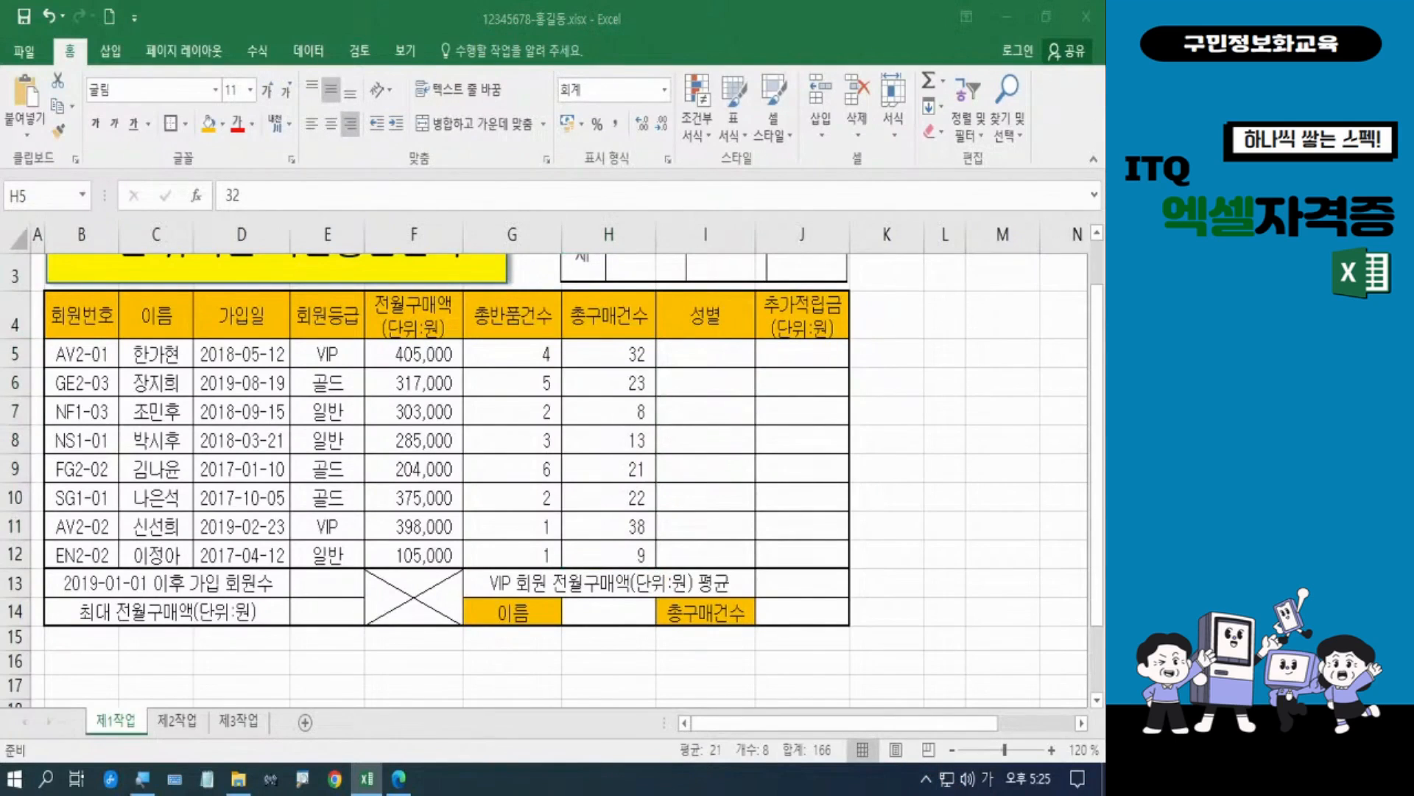
key(Hangul)
key(Hangul)
click(586, 353)
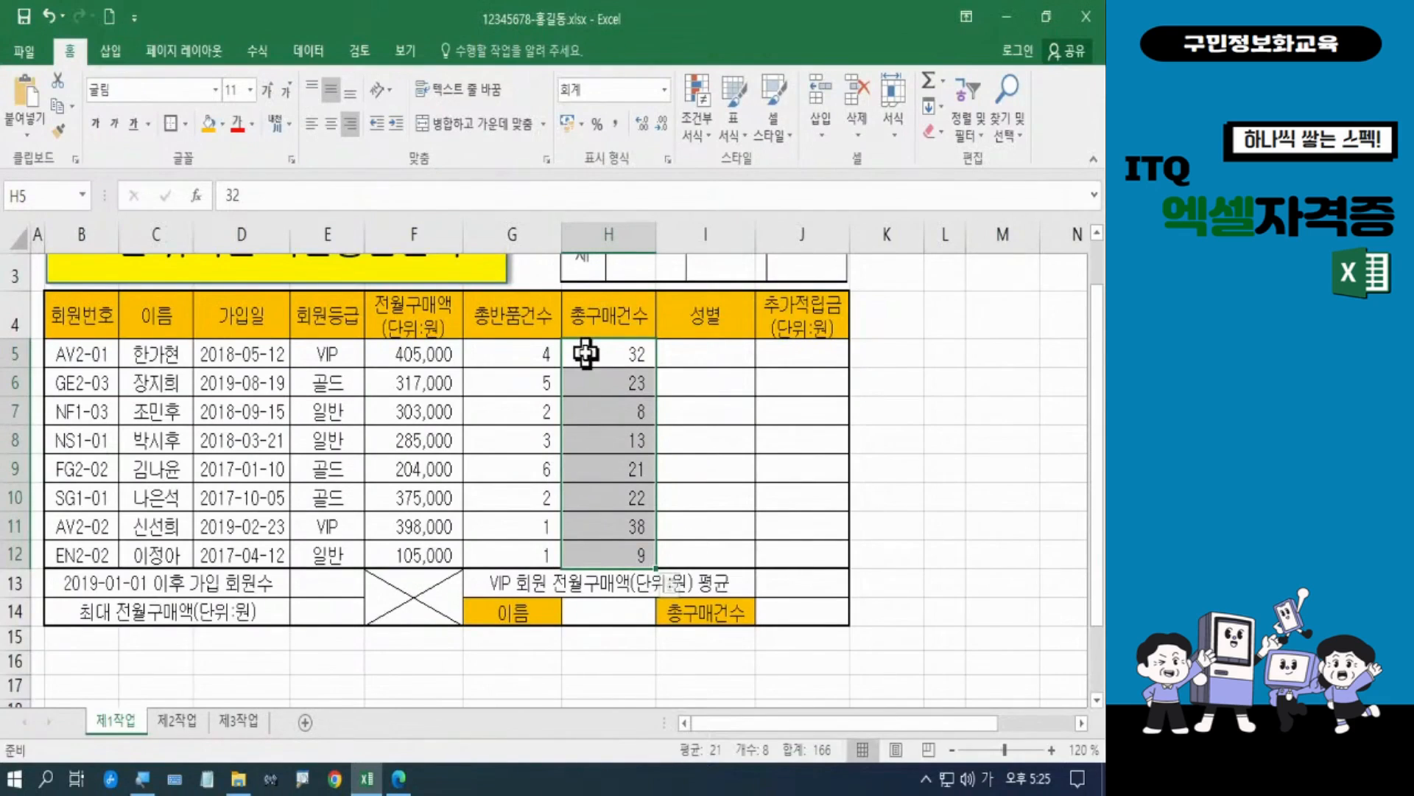
right_click(586, 353)
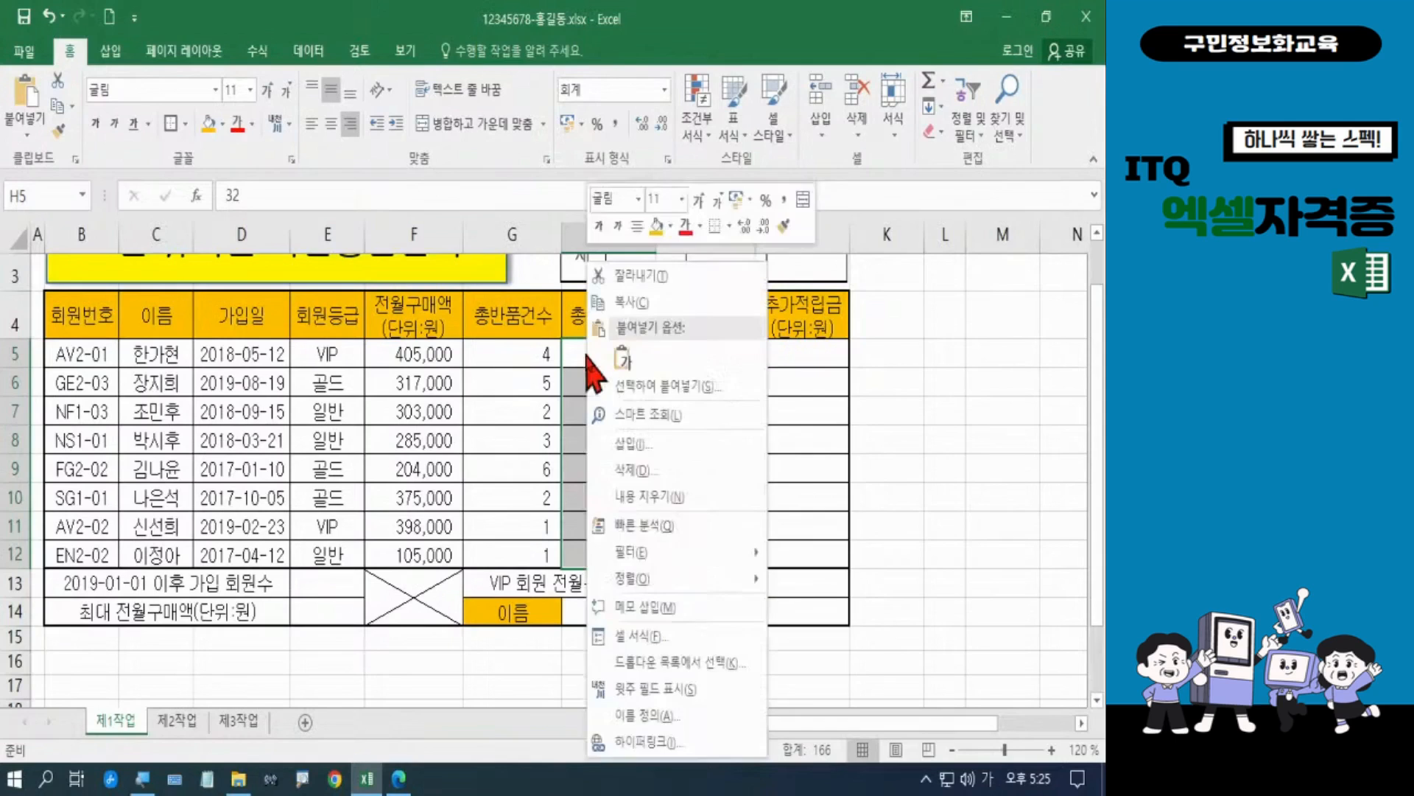
click(635, 638)
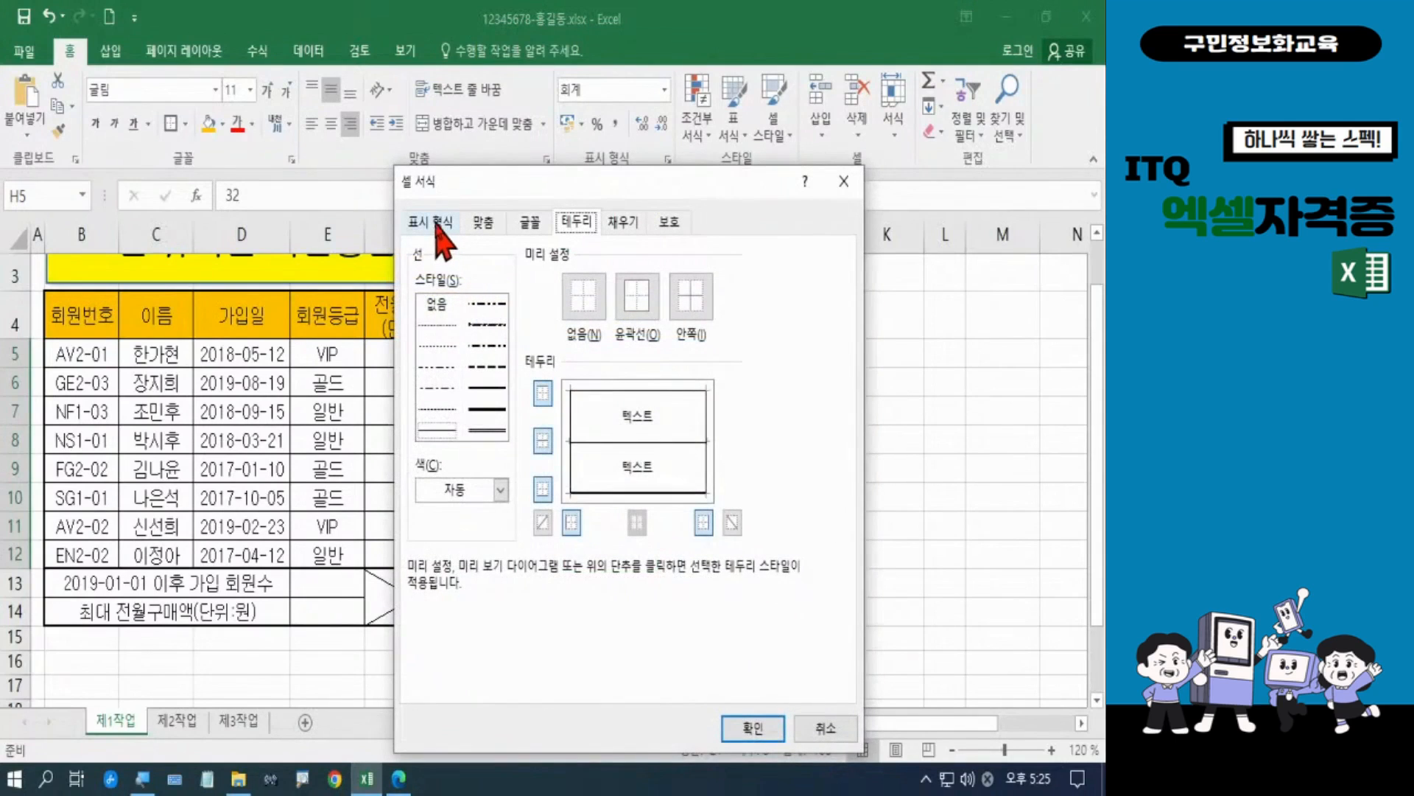
click(437, 223)
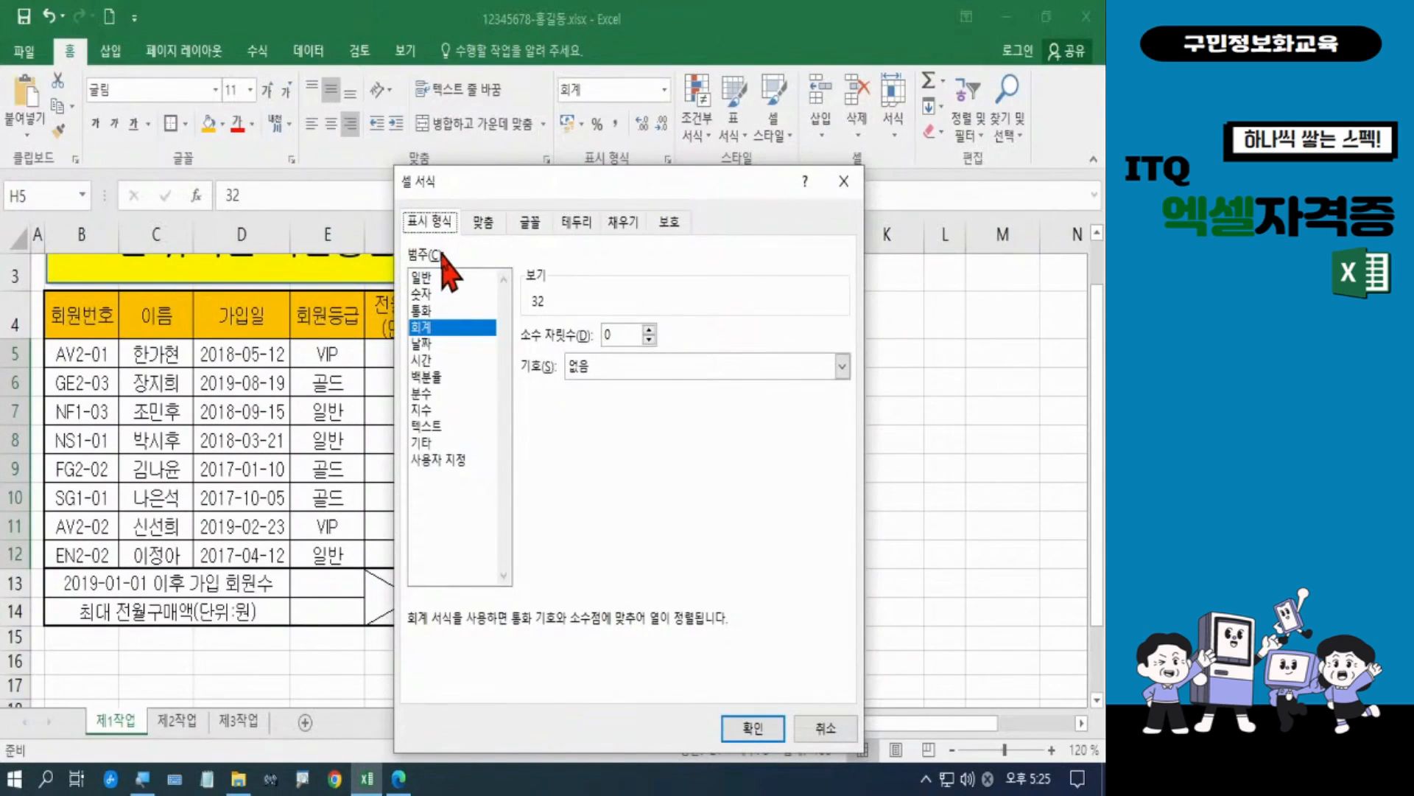
click(437, 460)
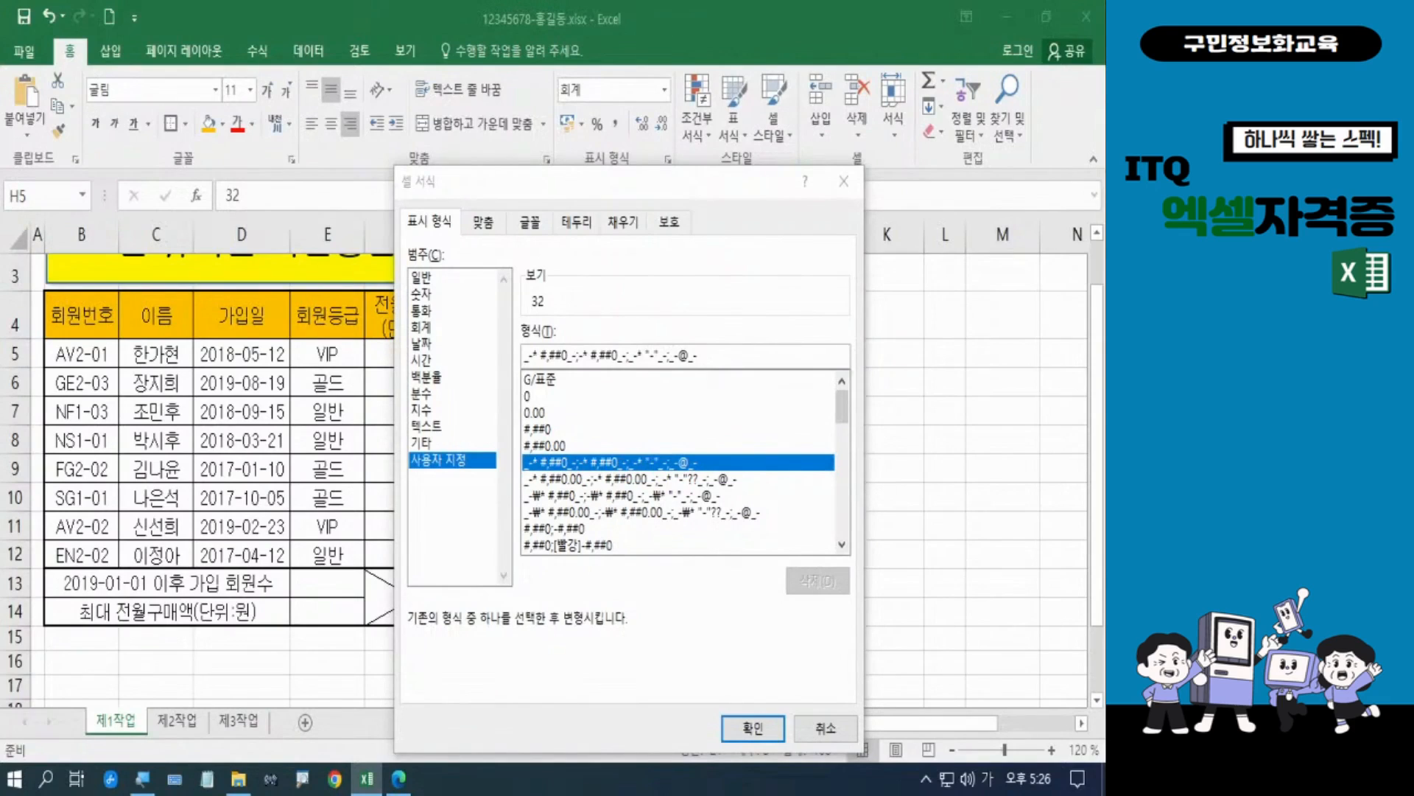
Base the custom number format on #,##0, extend it to #,##0"건", and apply it to H5:H12
click(546, 431)
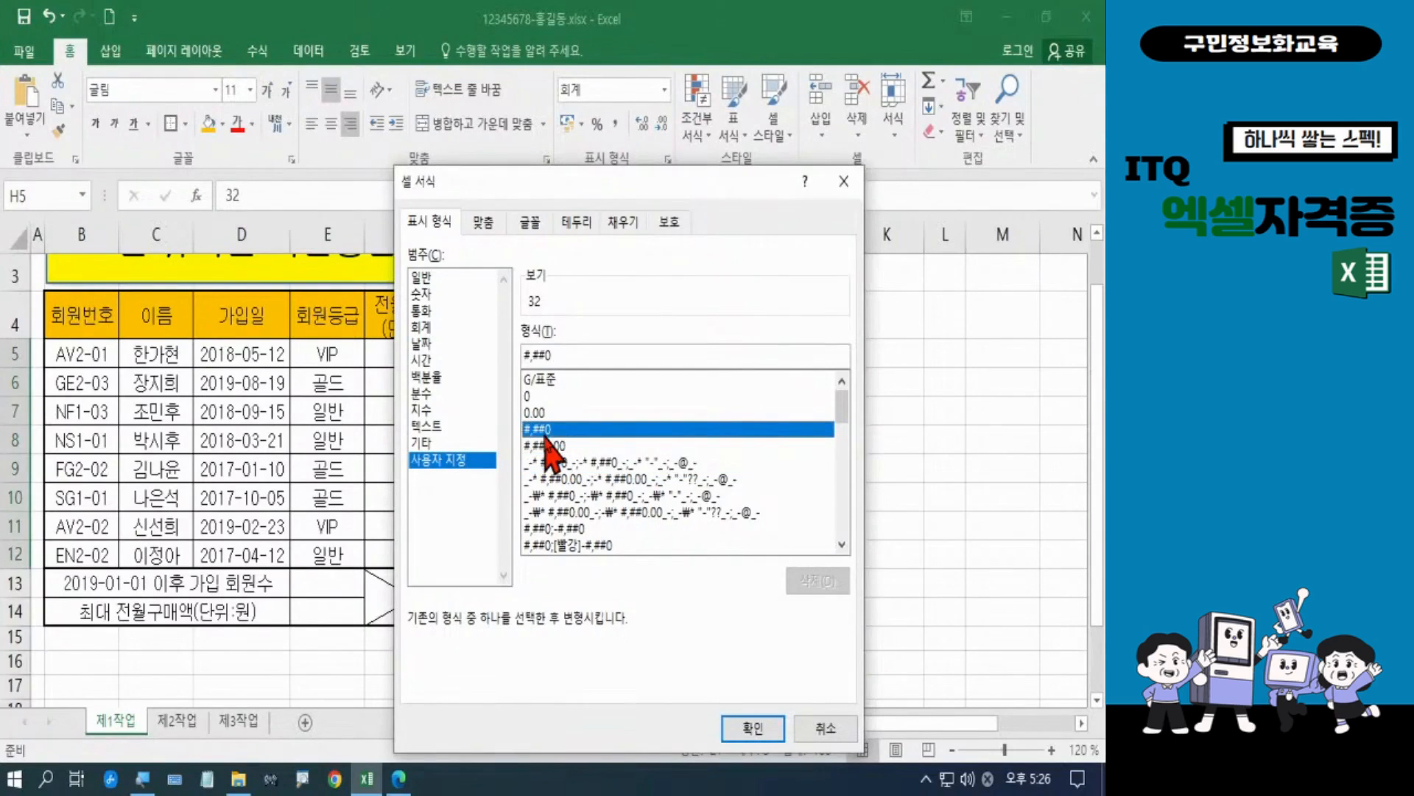
click(566, 355)
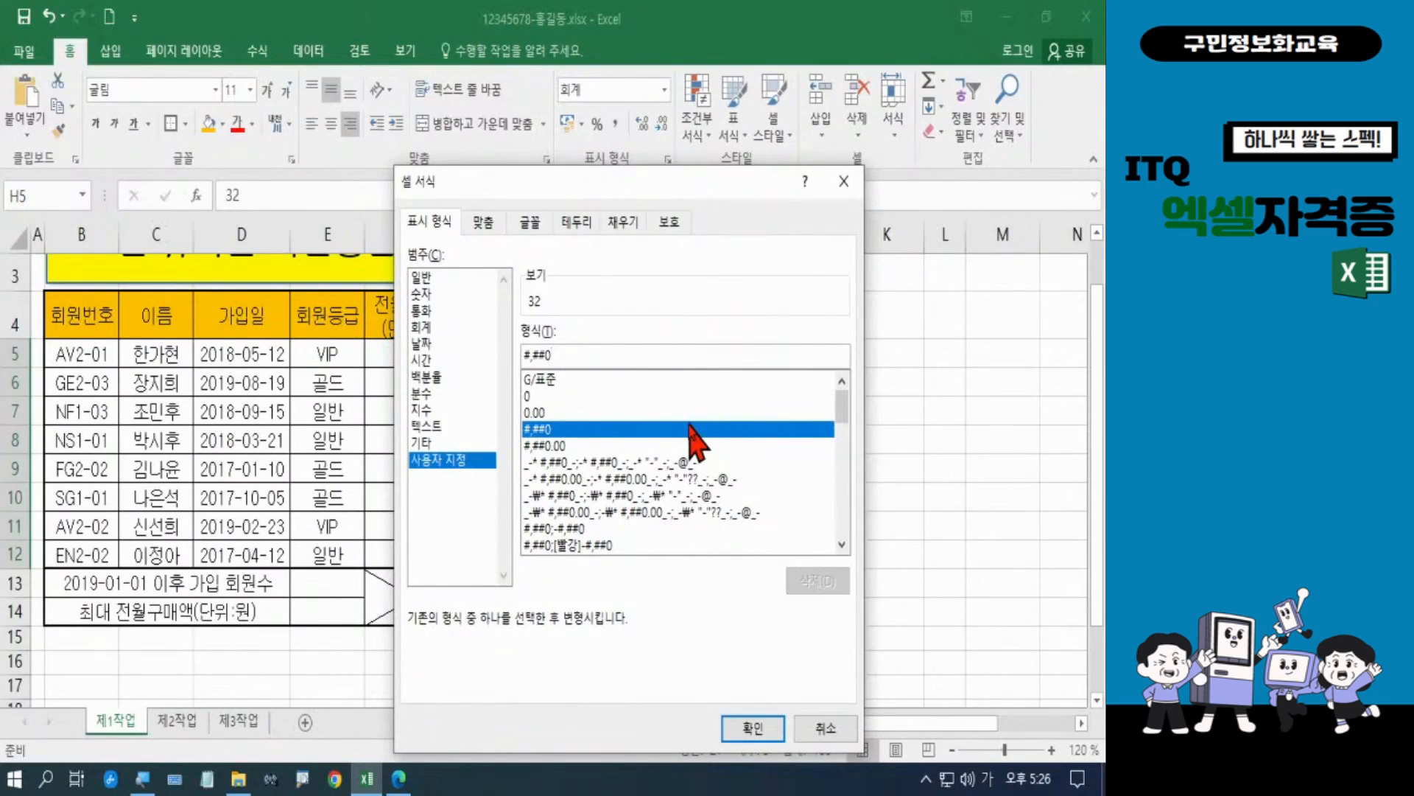
text(")
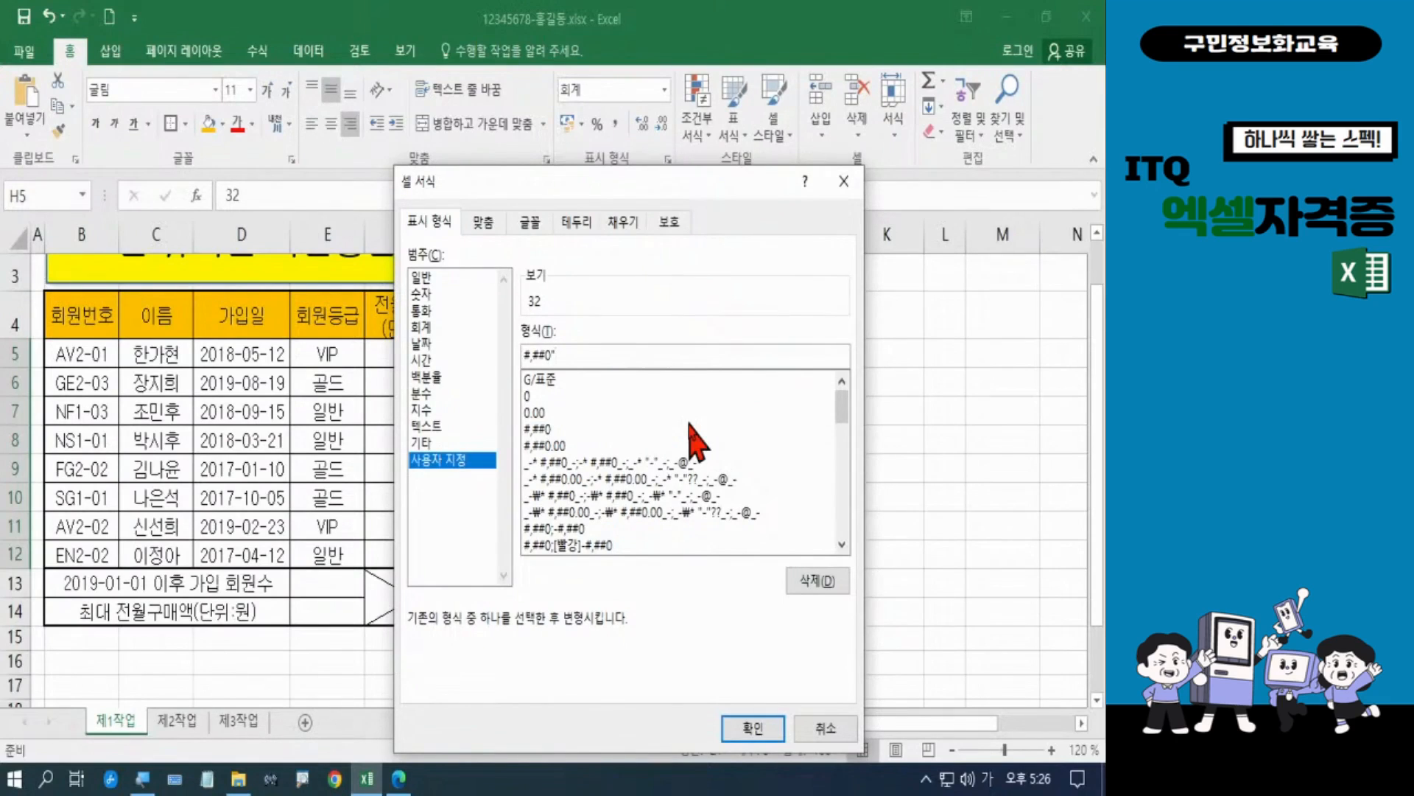
text(건")
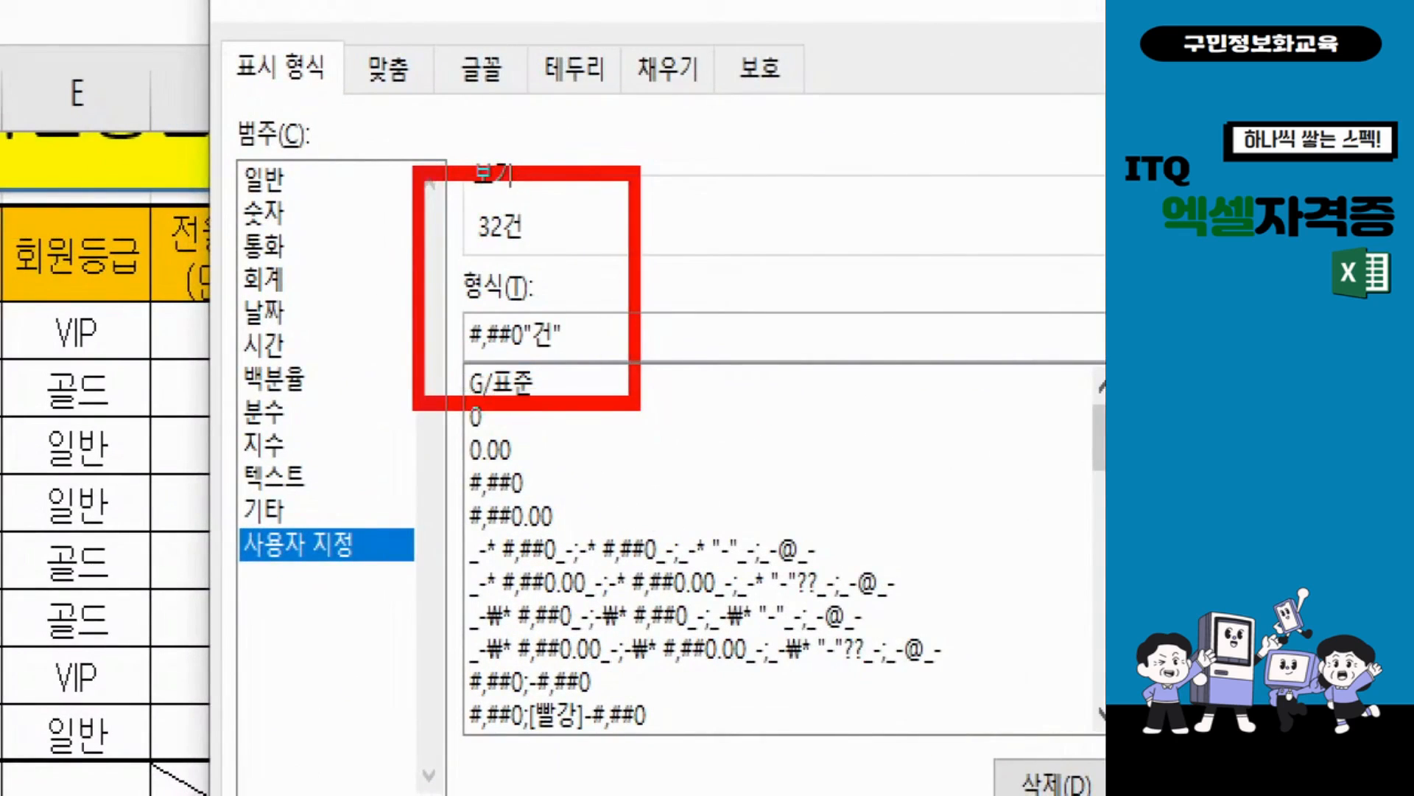
drag(466, 363, 583, 377)
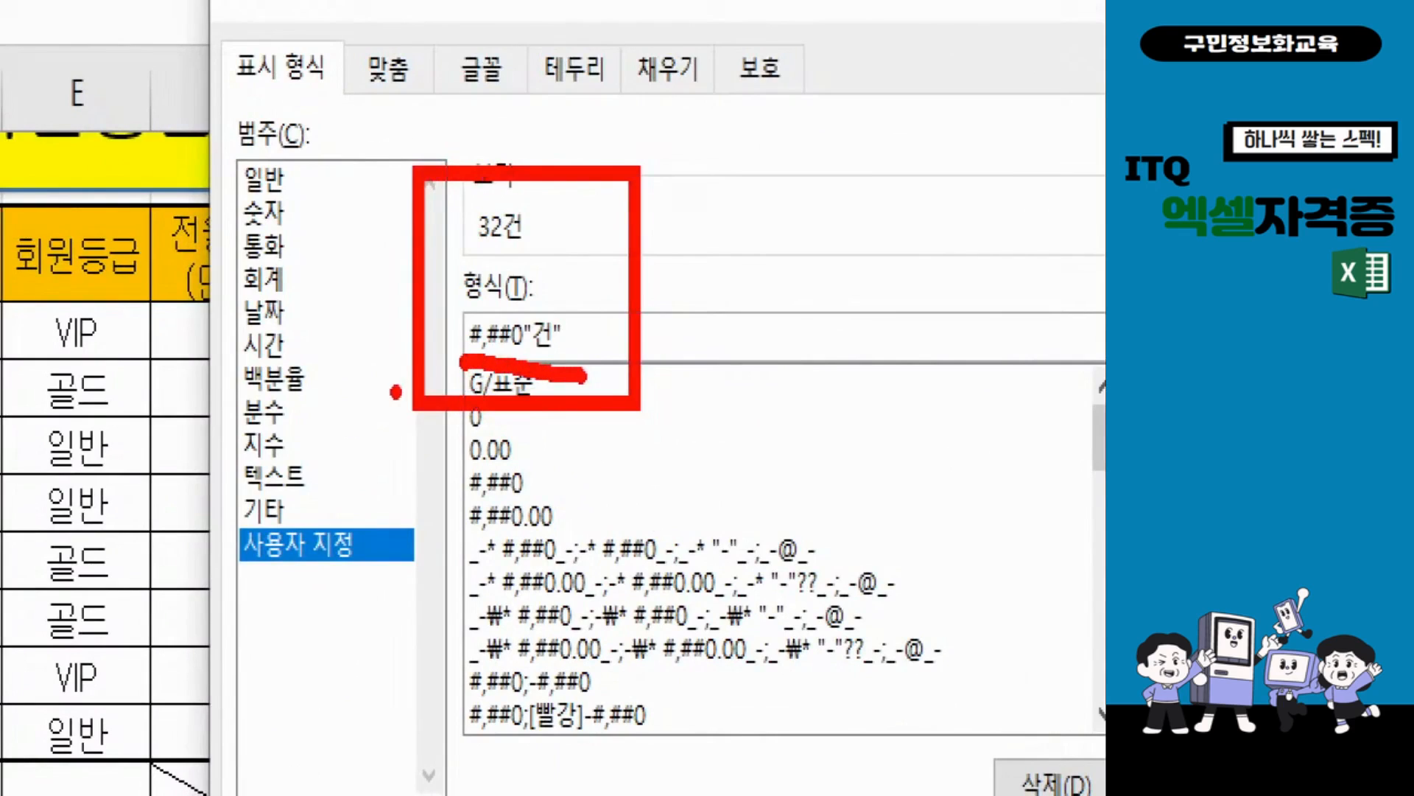
mouse_move(461, 353)
mouse_down()
mouse_move(436, 331)
mouse_move(473, 239)
mouse_move(461, 283)
mouse_up()
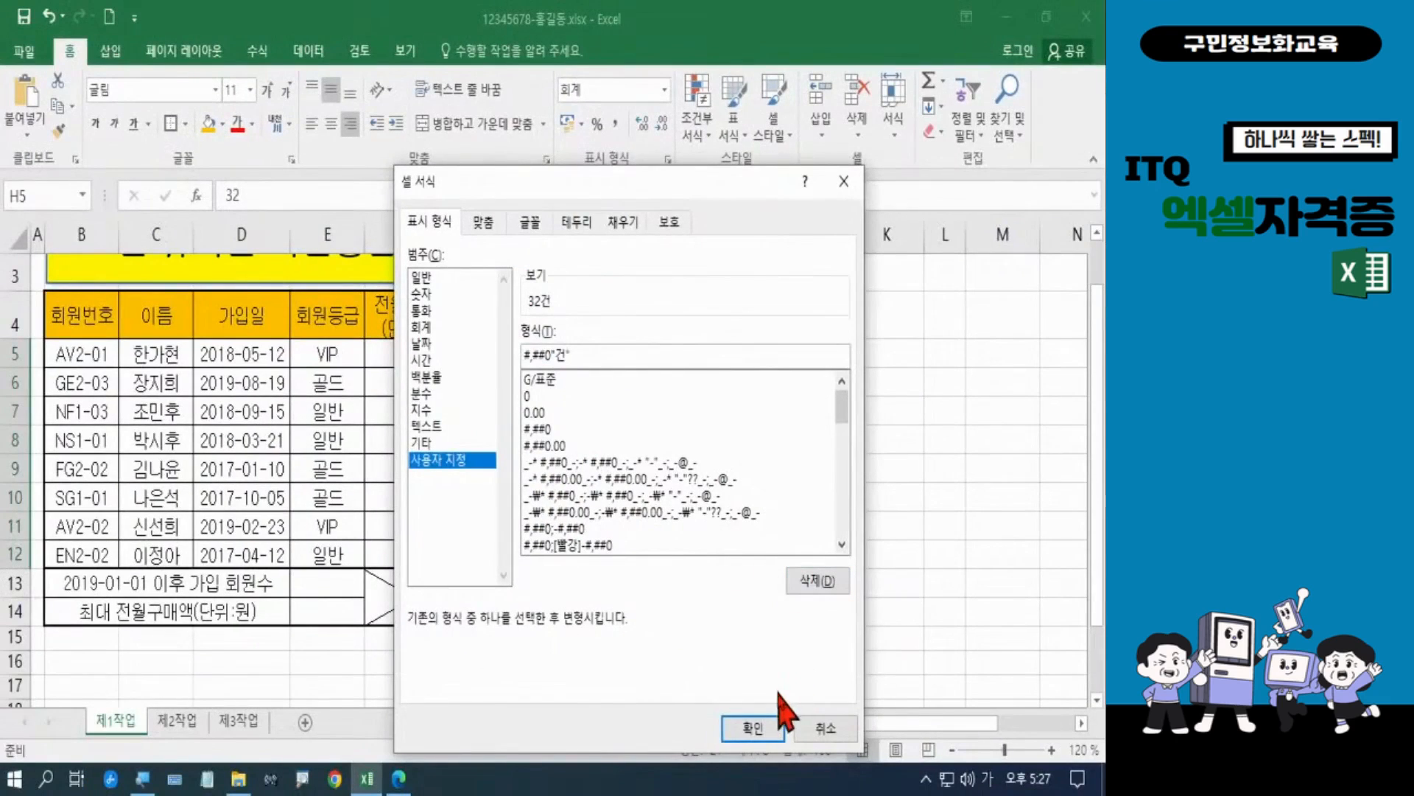
click(759, 730)
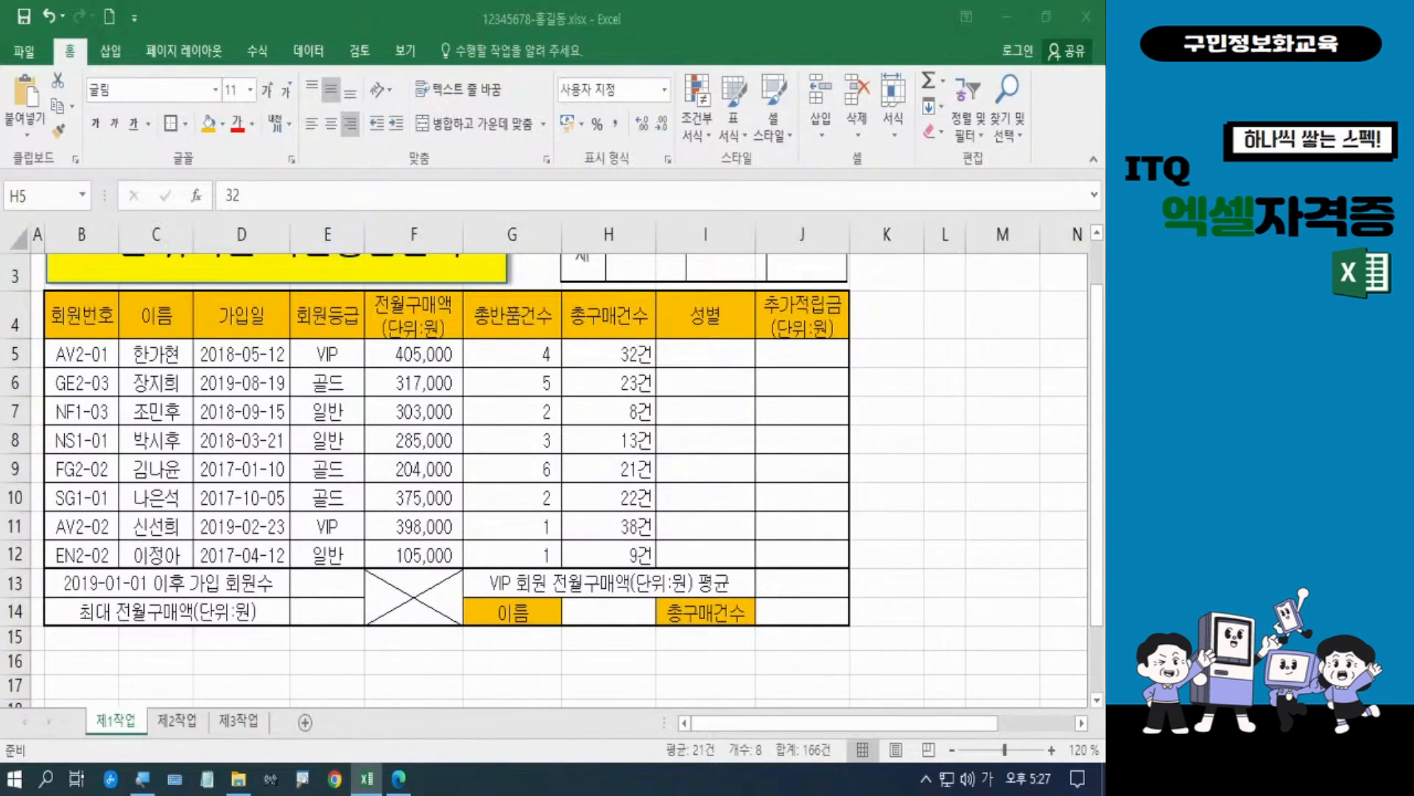
Check the name definition condition for F5:F12 in the exam PDF in Edge and return to Excel
click(398, 778)
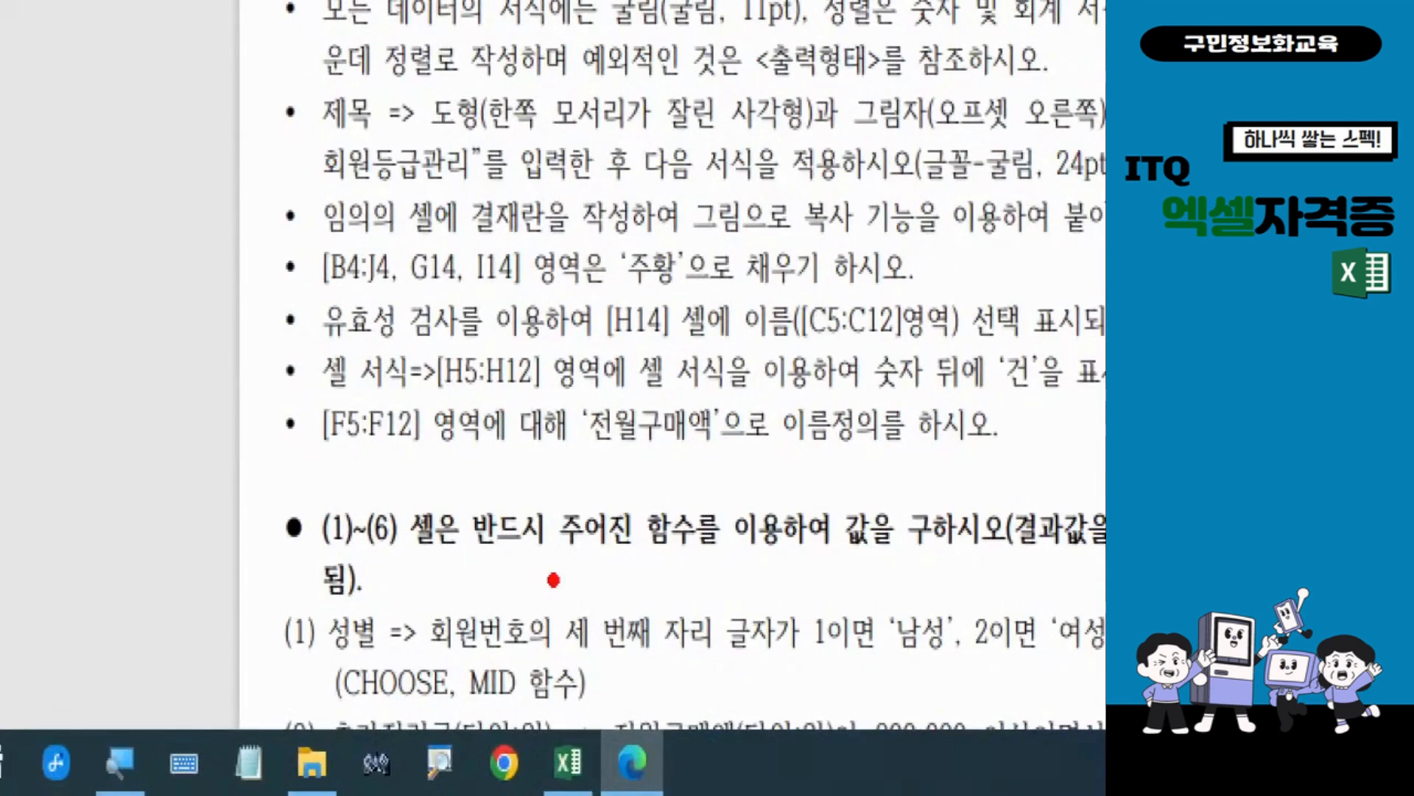
mouse_move(307, 387)
mouse_down()
mouse_move(376, 437)
mouse_move(622, 473)
mouse_move(884, 478)
mouse_up()
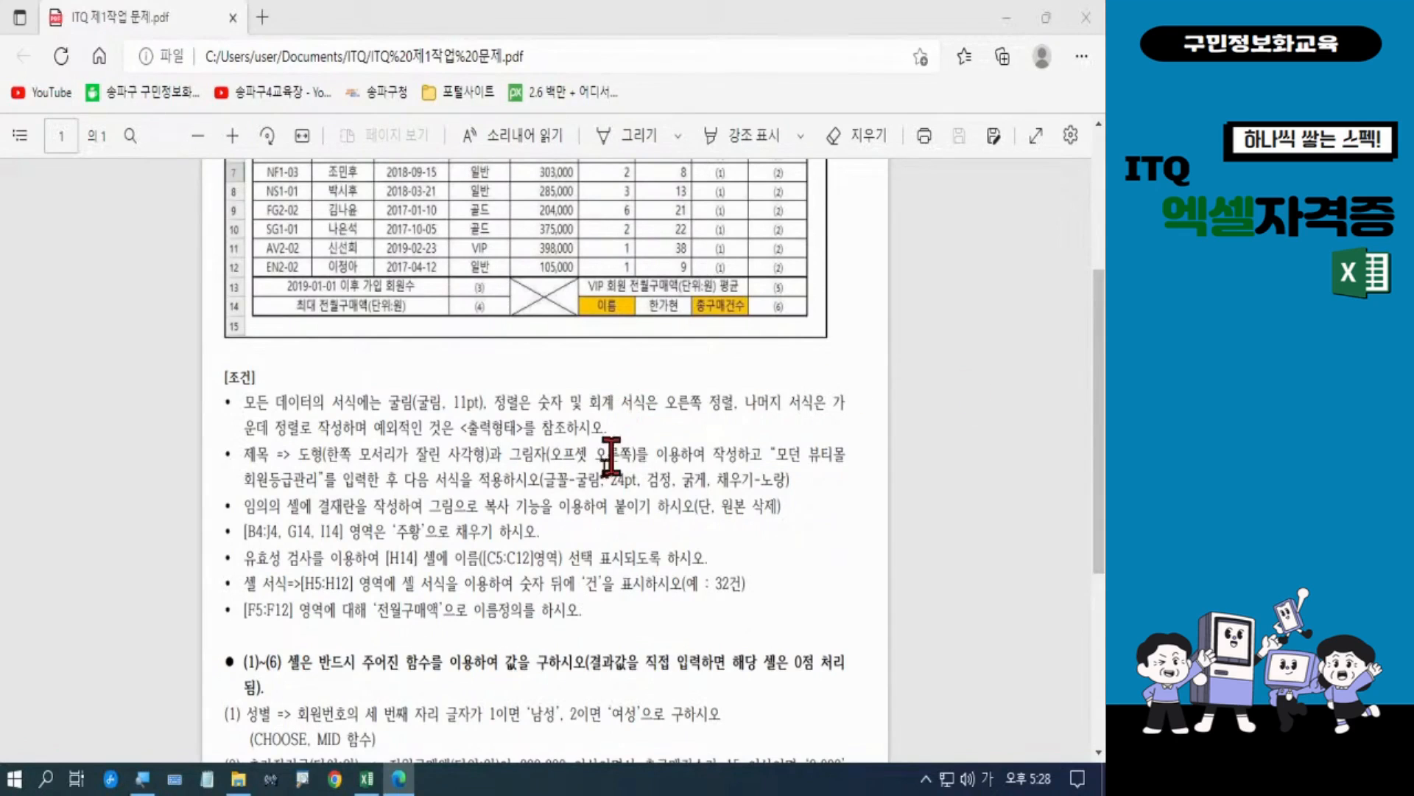
click(367, 778)
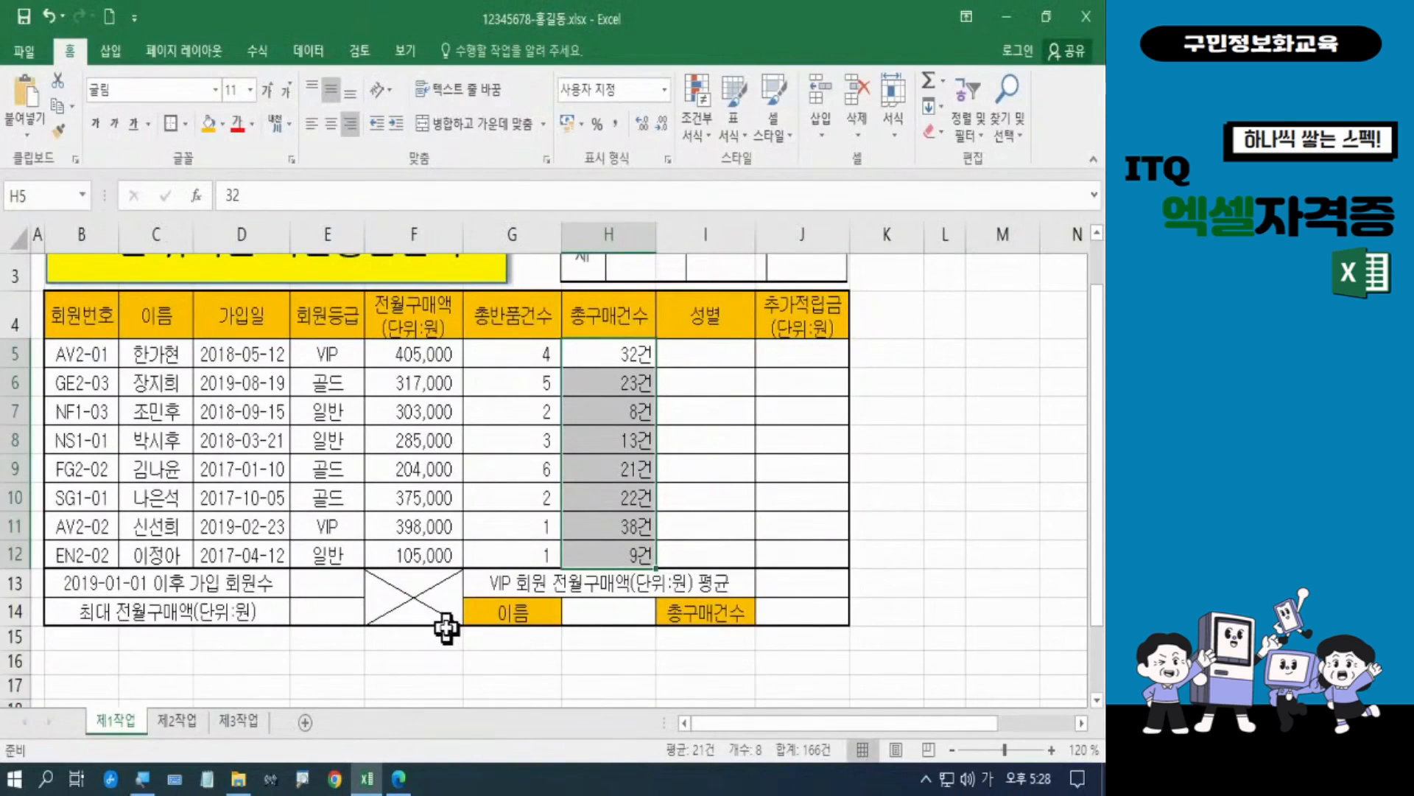
click(384, 356)
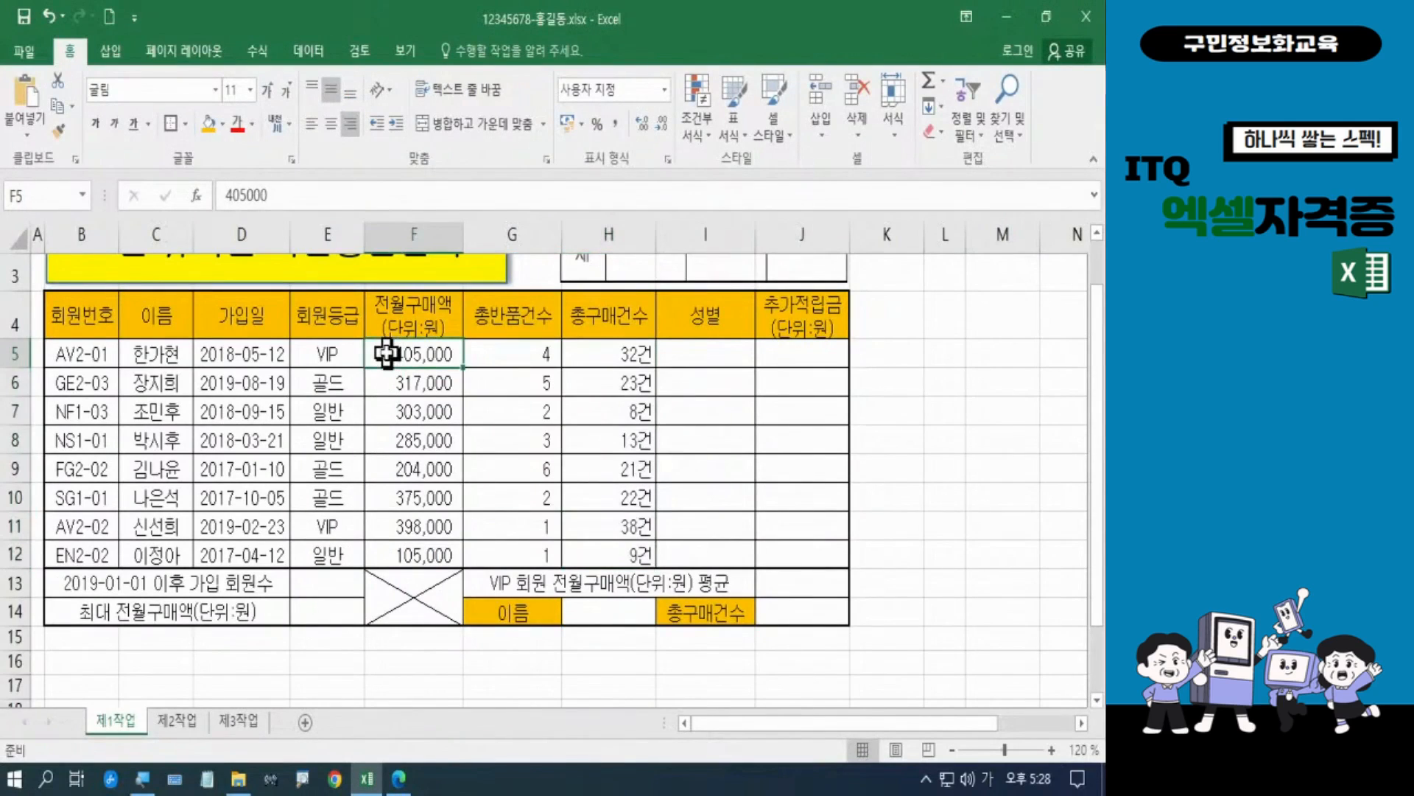
drag(383, 372, 384, 551)
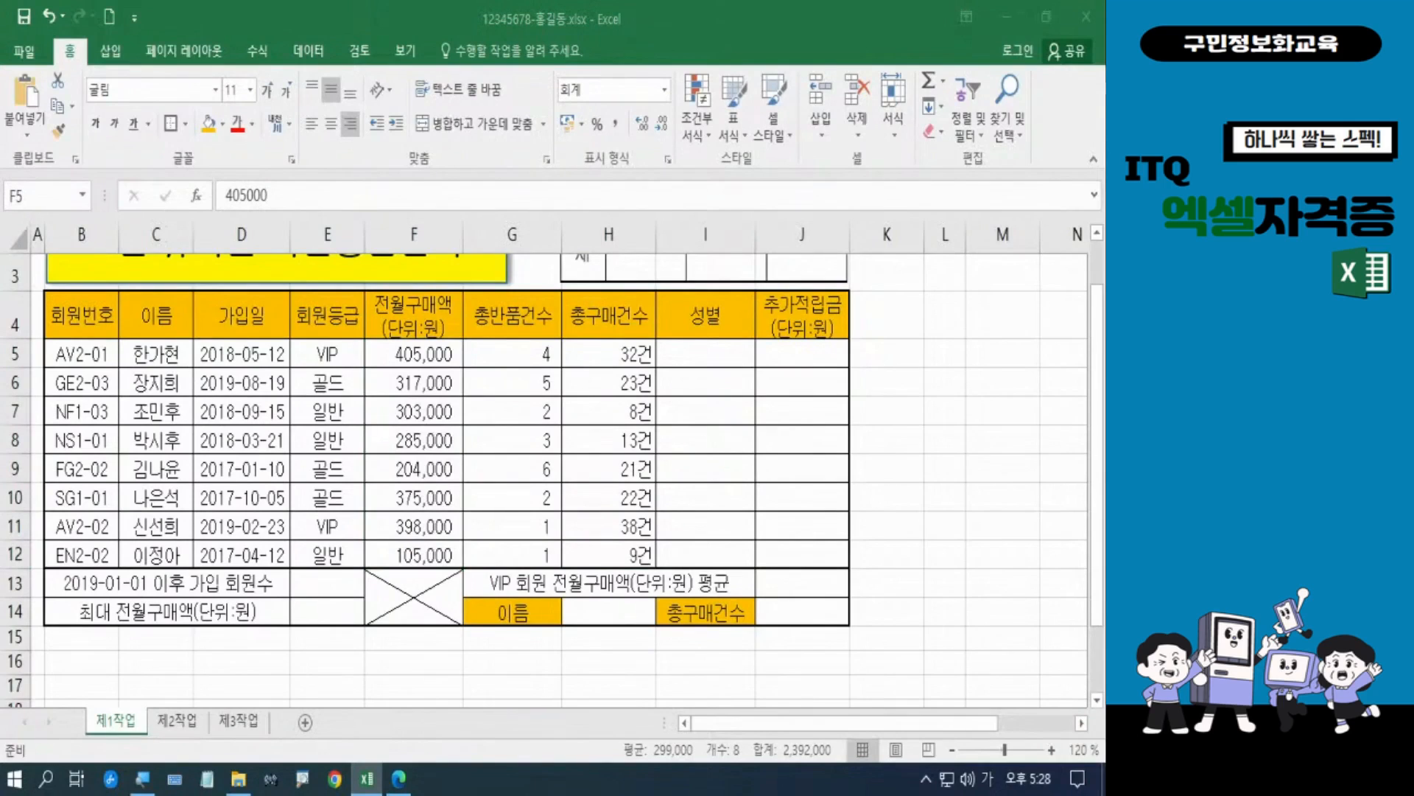
key(Hangul)
key(Hangul)
key(Escape)
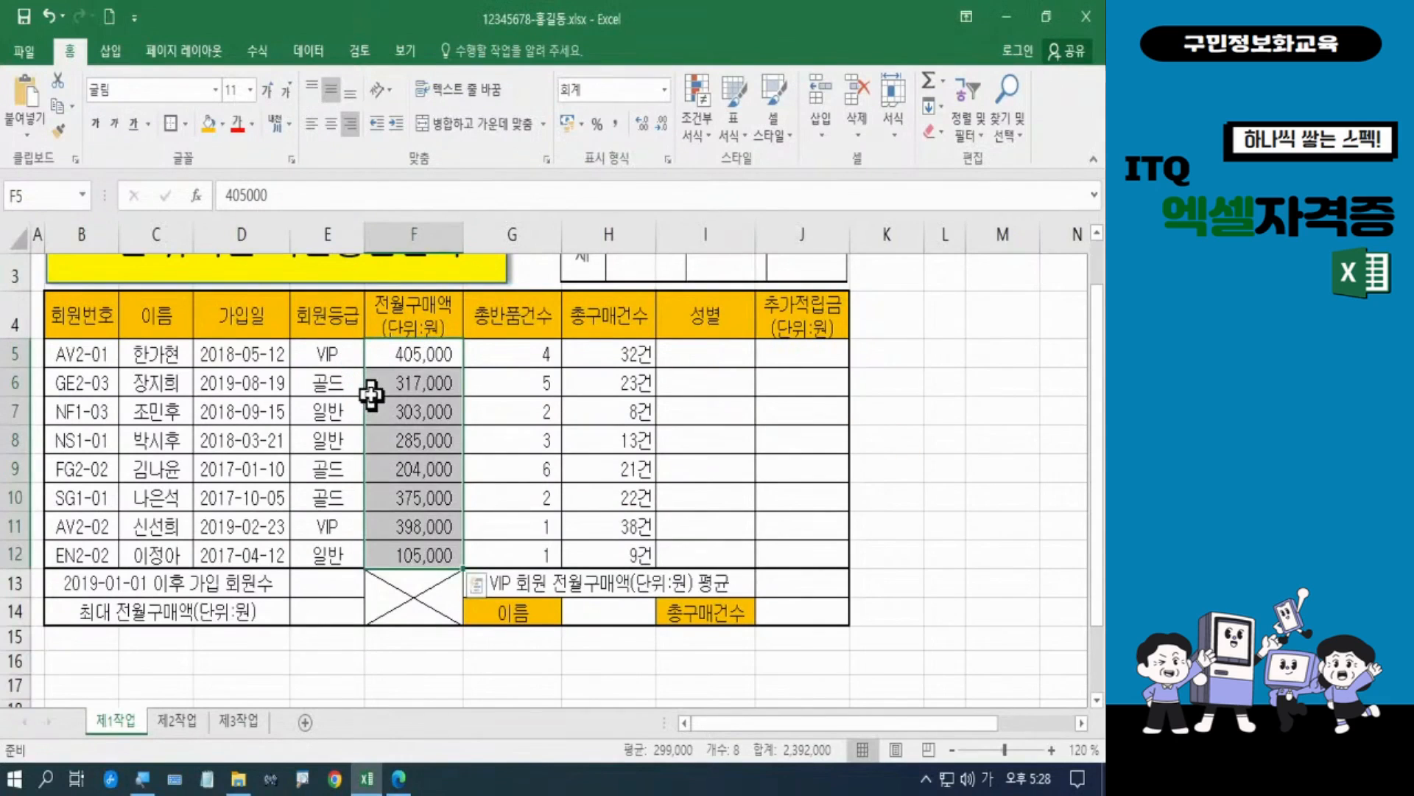
key(ctrl+q)
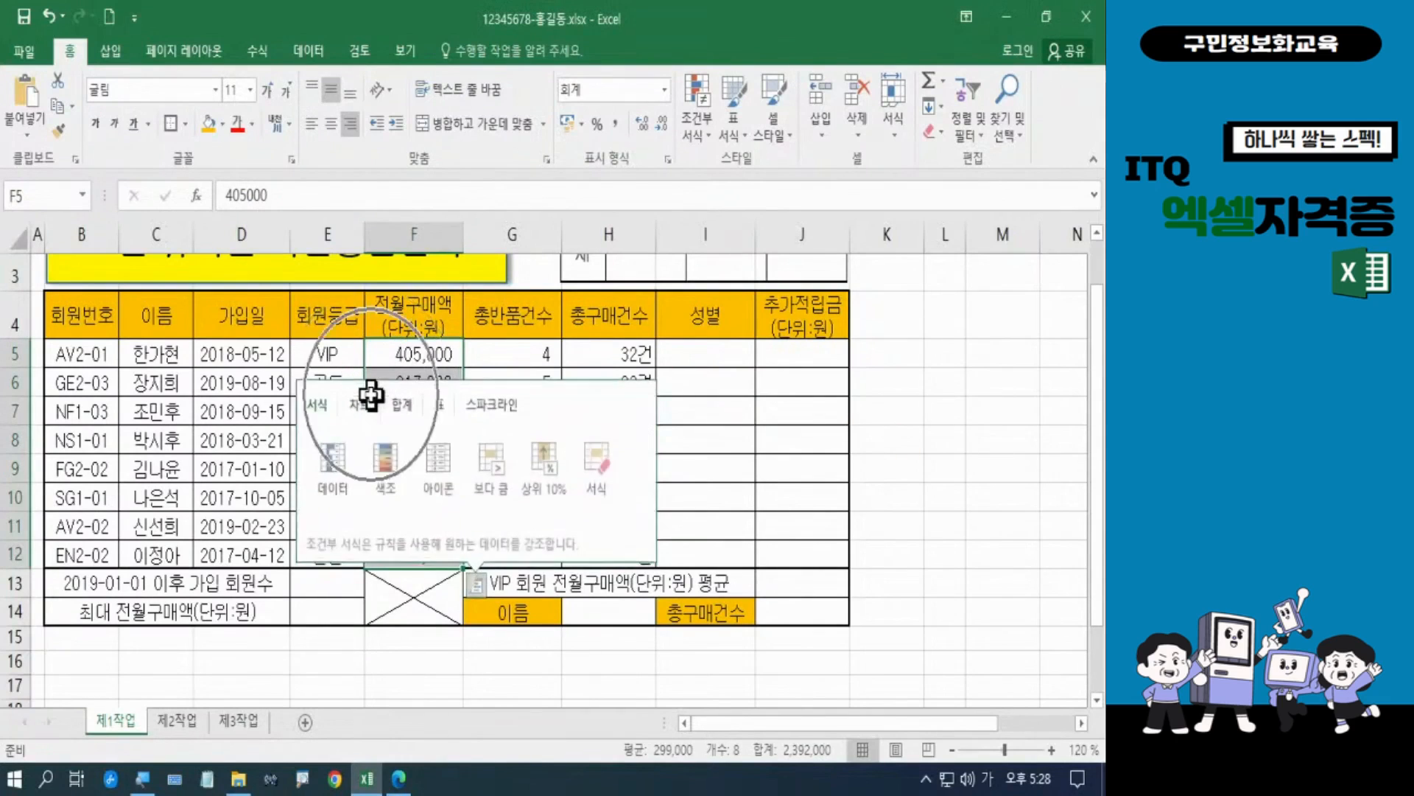
click(967, 581)
Define the name 전월구매액 for the range F5:F12, and deselect the range
drag(444, 366, 436, 541)
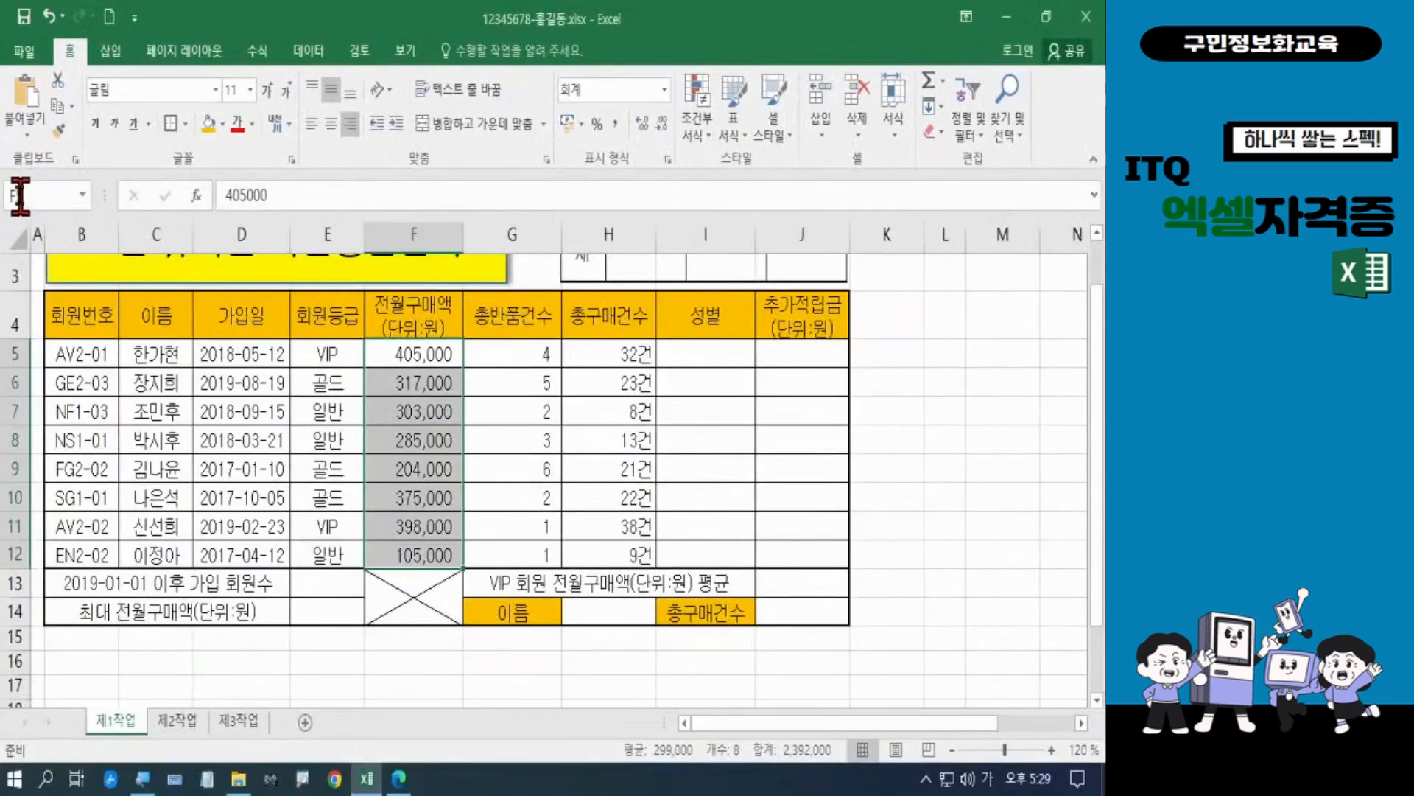
click(29, 195)
text(전월구매액)
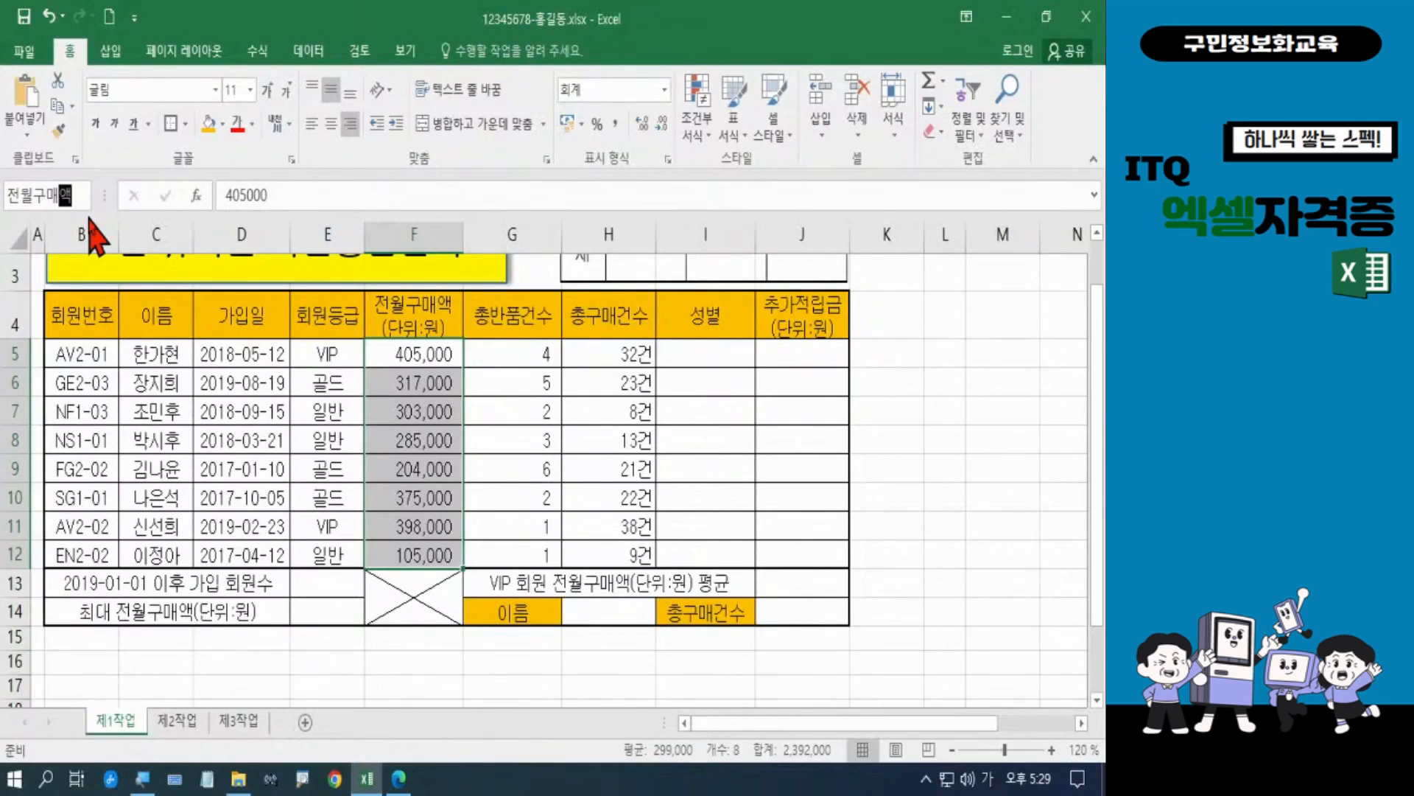
key(Return)
key(alt+Tab)
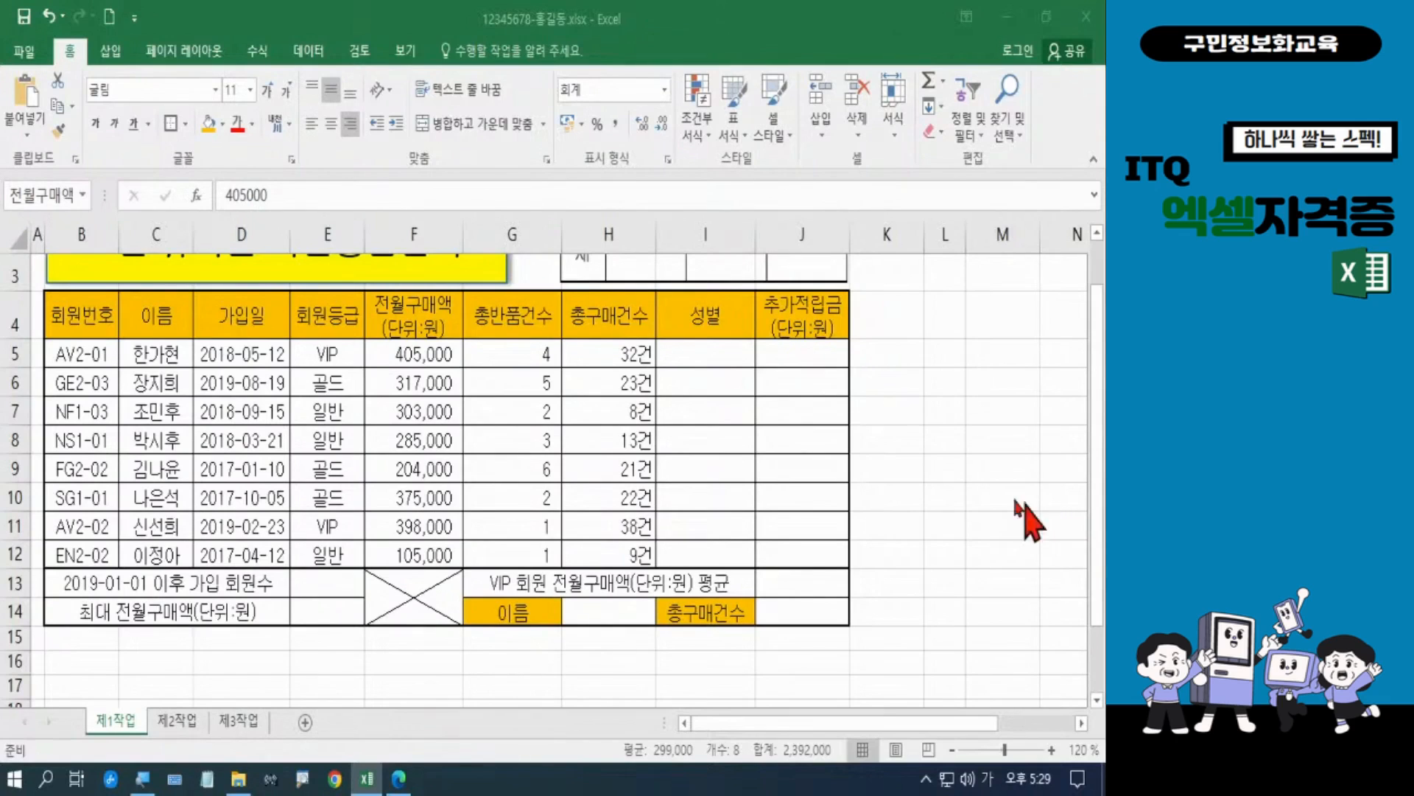
click(906, 486)
scroll(1101, 508, up, 1)
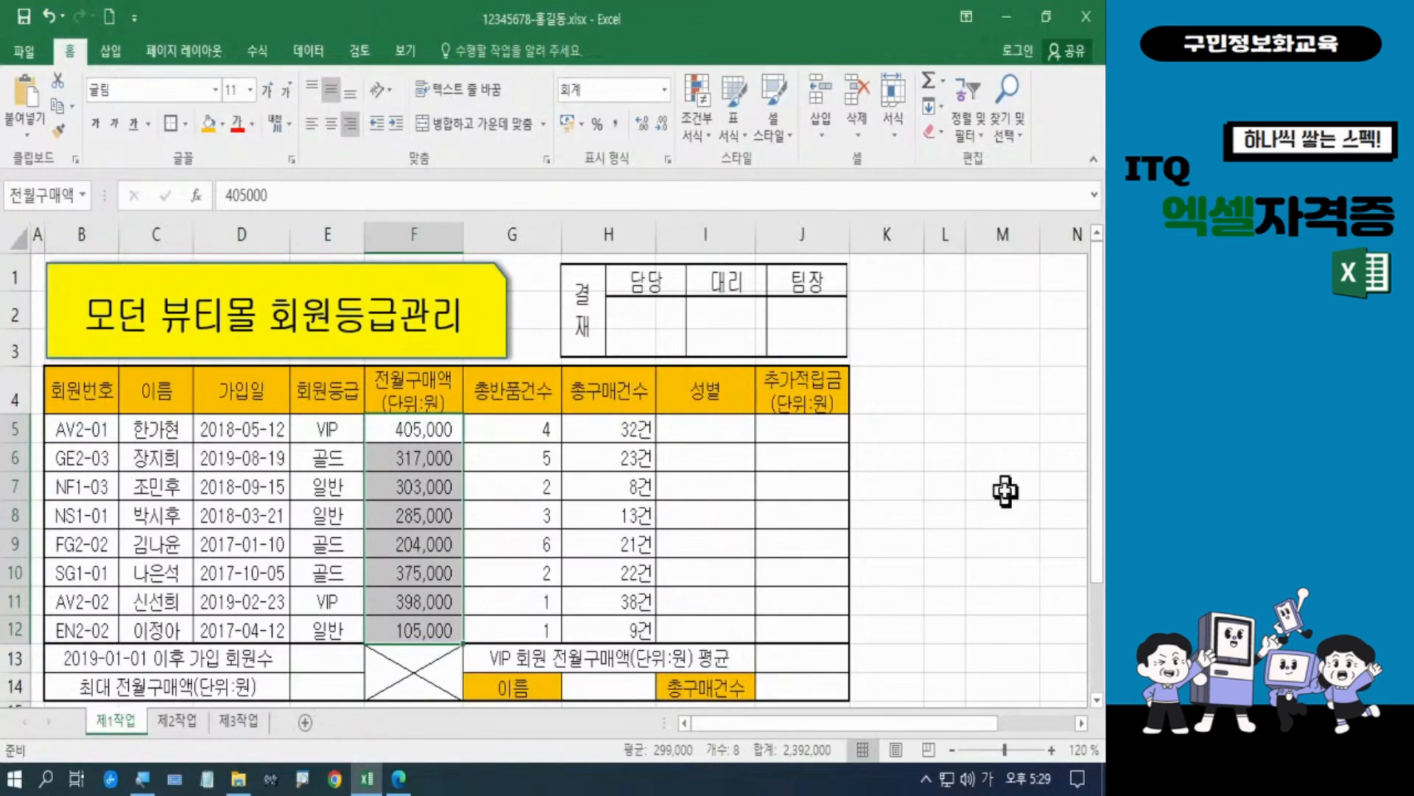
click(1005, 491)
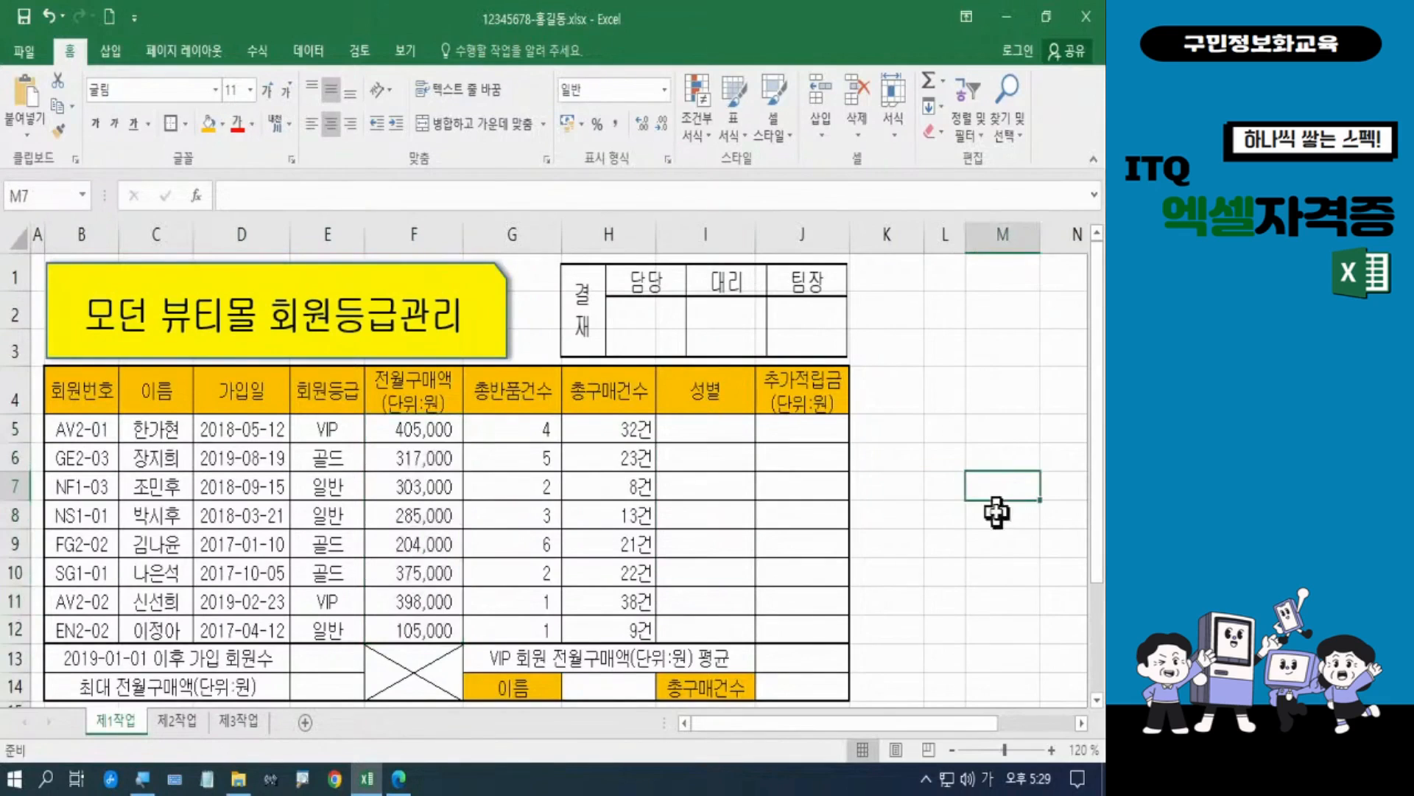
Set the sheet zoom to 100% and save the workbook under its existing name
click(954, 751)
click(954, 752)
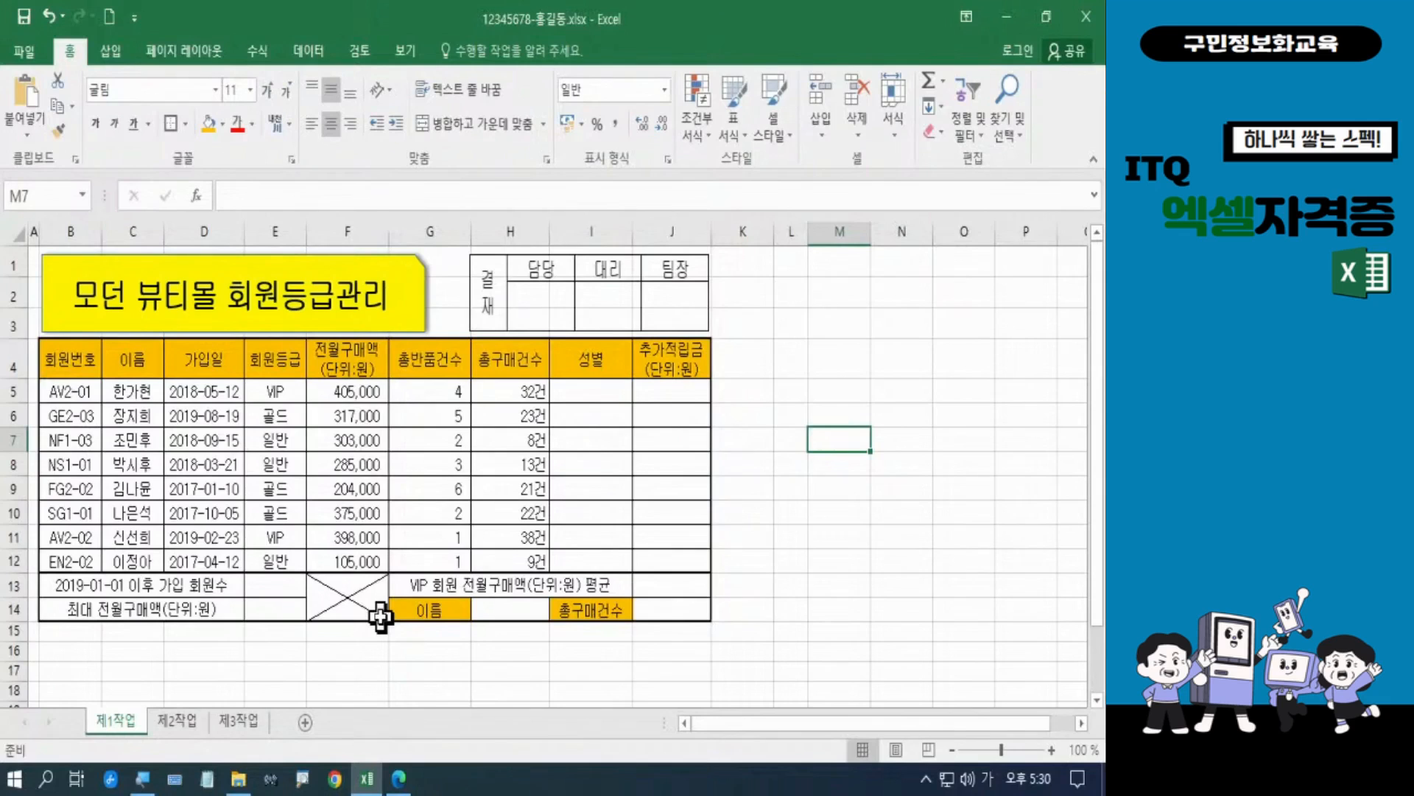
click(37, 58)
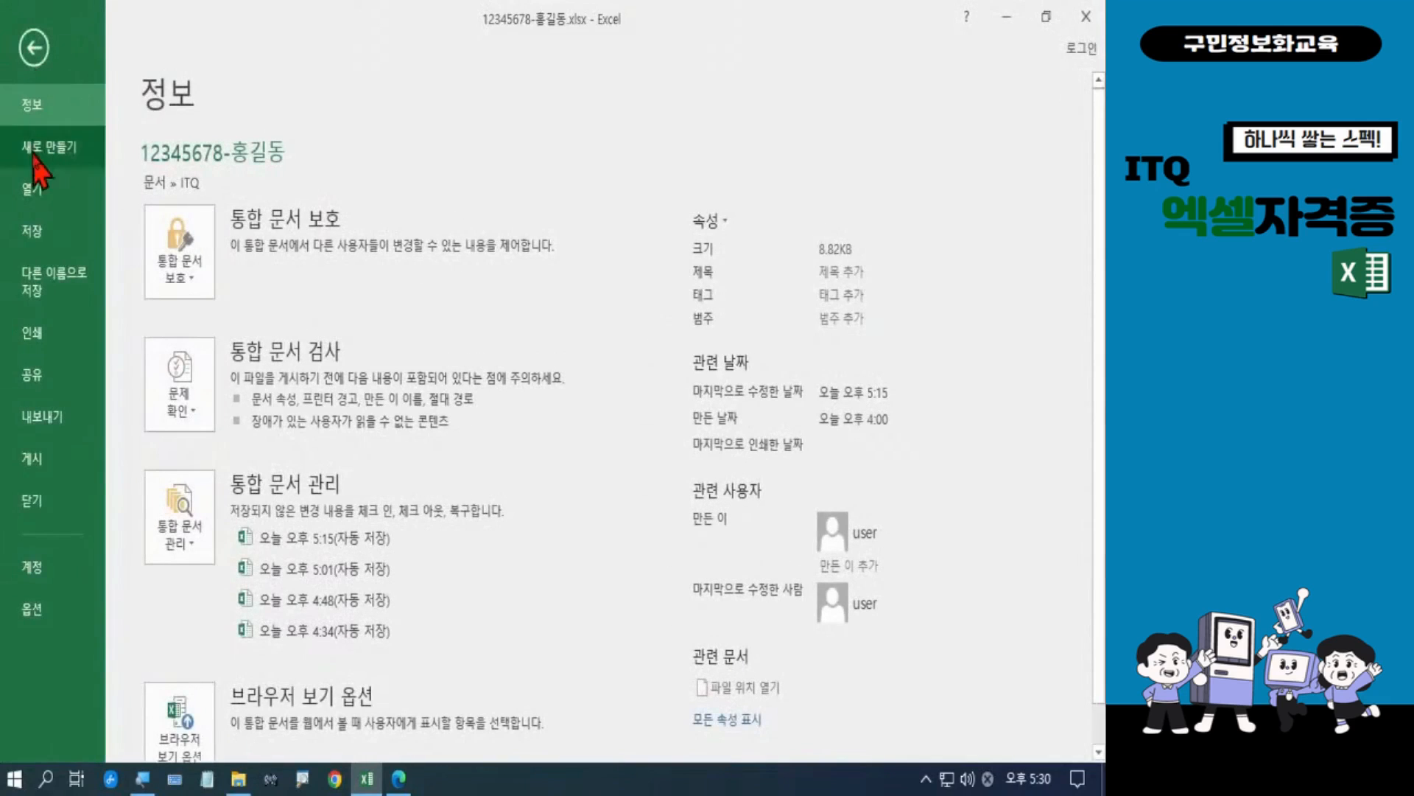
click(37, 231)
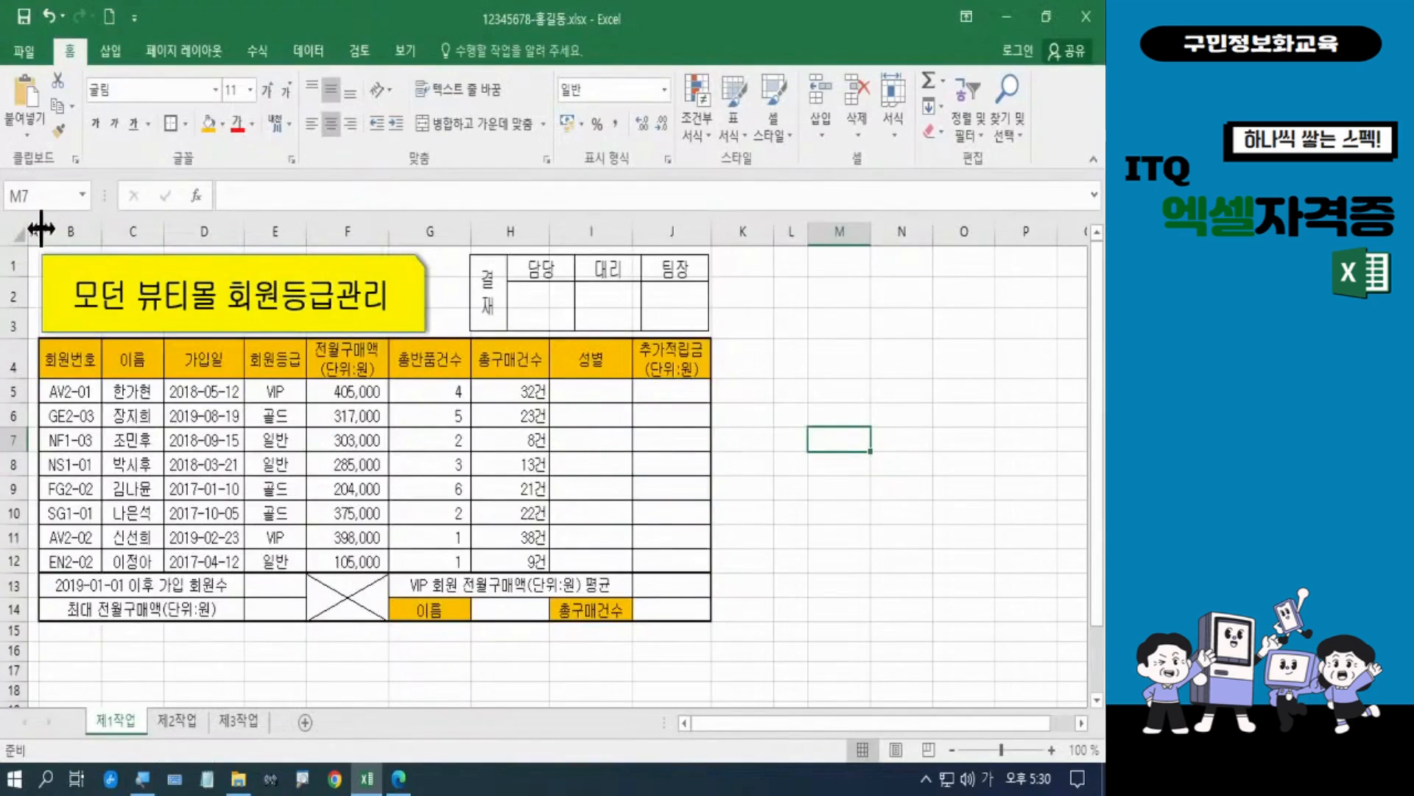